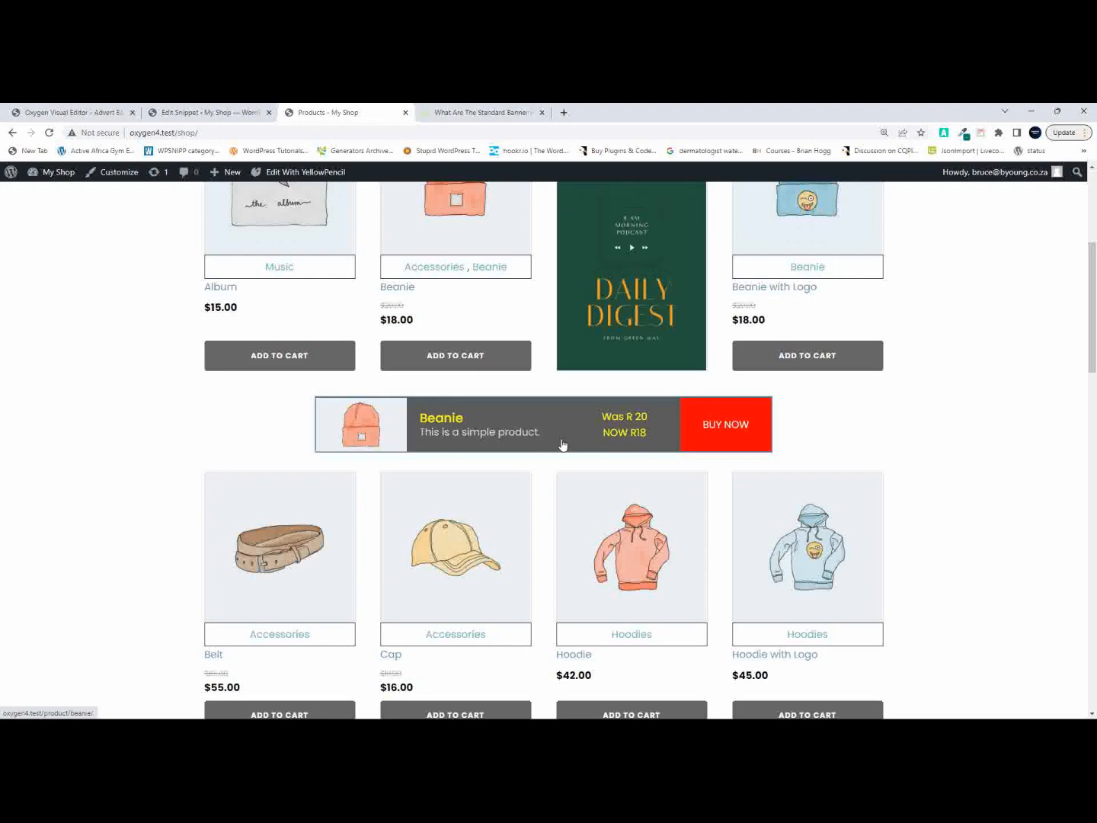
Examine the podcast advert and the Beanie sale banner placed among the products on the Shop page.
{"action": "scroll", "coordinate": [563, 447], "scroll_direction": "up", "scroll_amount": 4}
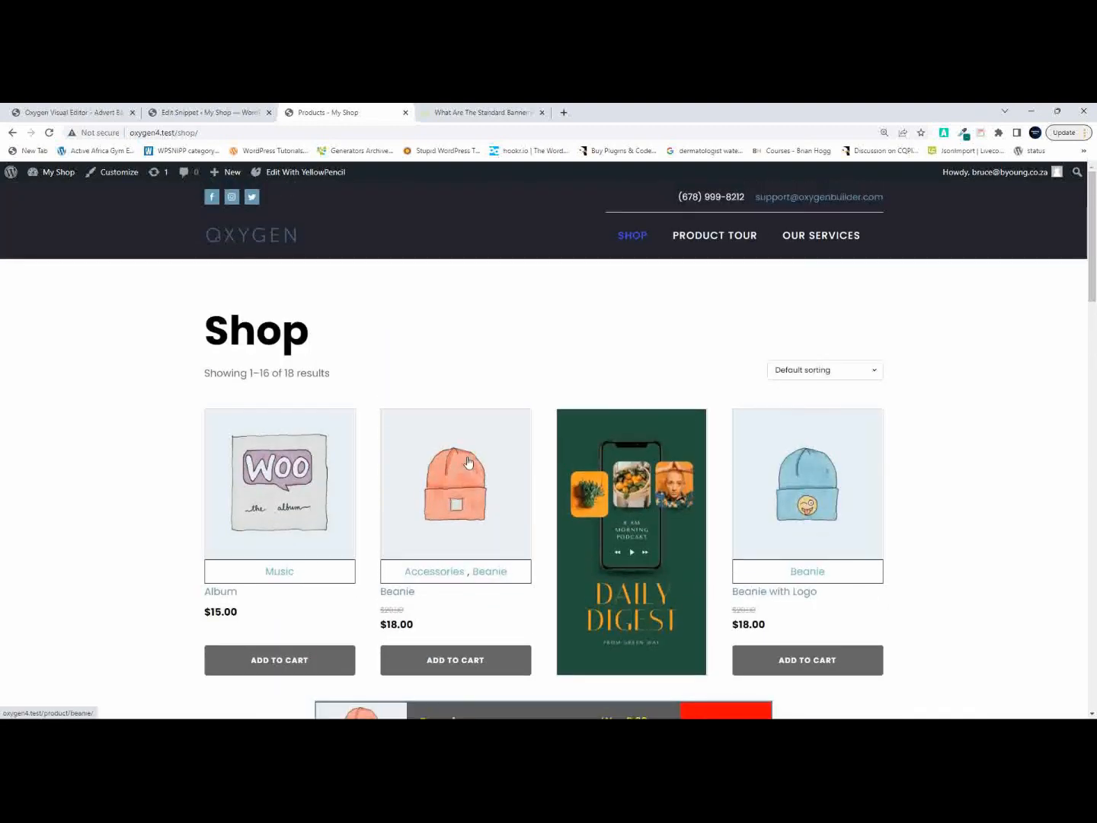
{"action": "scroll", "coordinate": [490, 374], "scroll_direction": "down", "scroll_amount": 4}
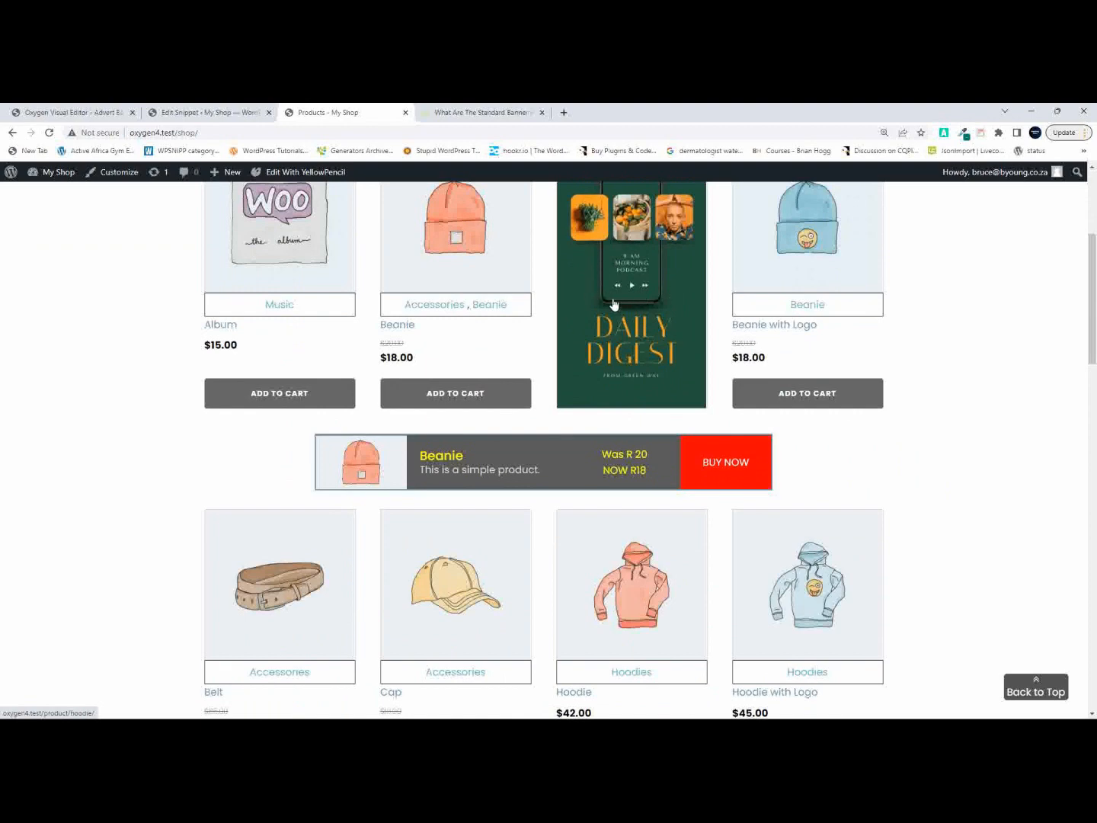
{"action": "scroll", "coordinate": [619, 328], "scroll_direction": "up", "scroll_amount": 1}
{"action": "scroll", "coordinate": [620, 327], "scroll_direction": "up", "scroll_amount": 3}
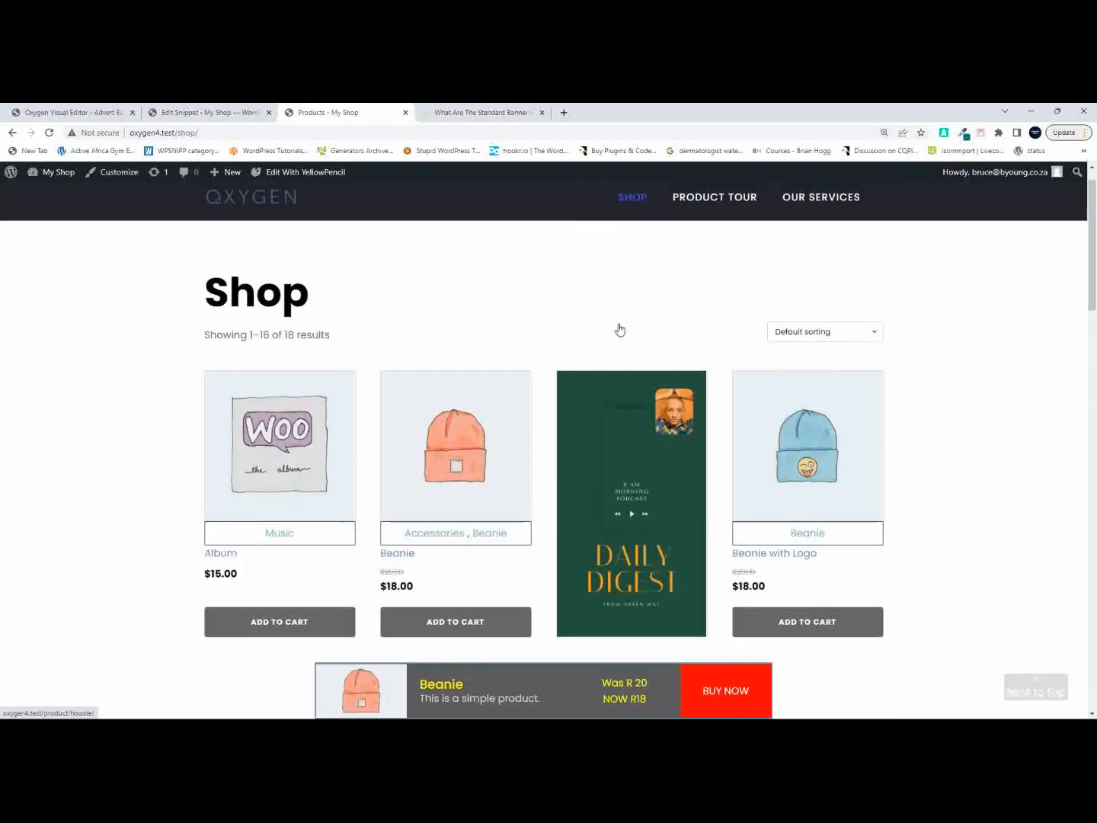
Open the Accessories category from the Beanie product and examine the banner advert below its first product row.
{"action": "left_click", "coordinate": [438, 539]}
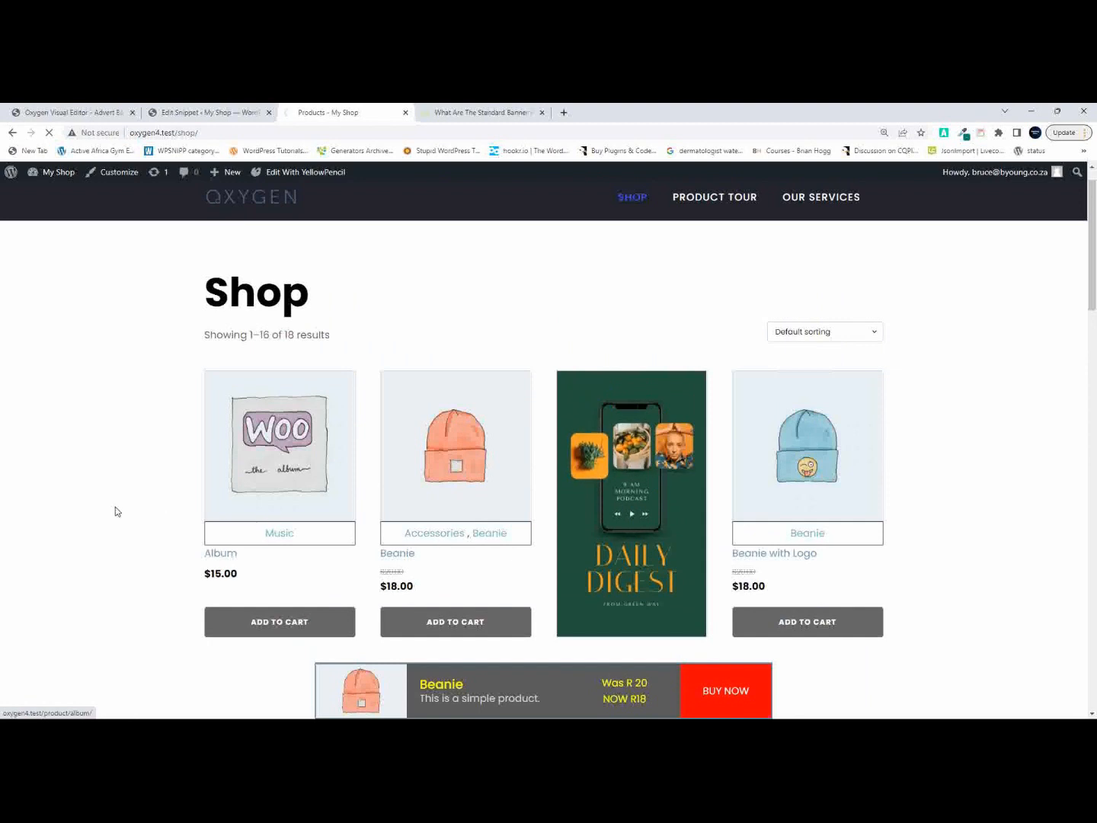
{"action": "scroll", "coordinate": [89, 489], "scroll_direction": "down", "scroll_amount": 4}
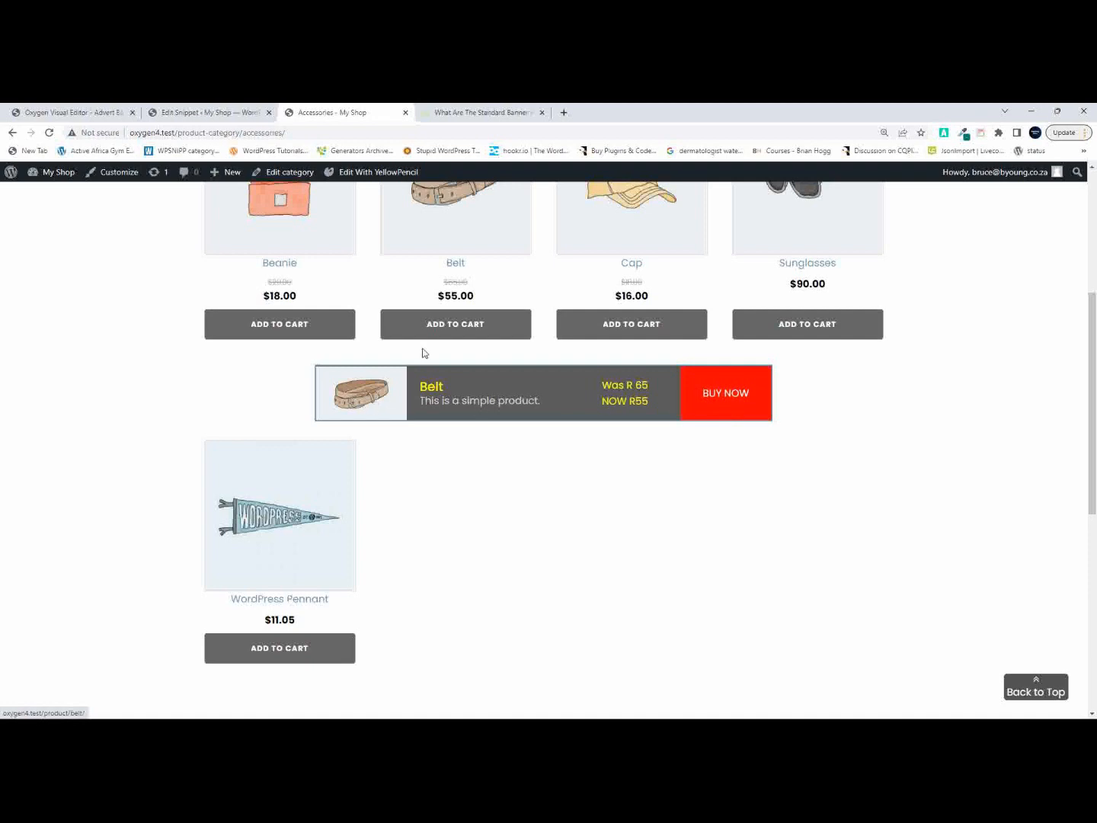
{"action": "scroll", "coordinate": [723, 472], "scroll_direction": "up", "scroll_amount": 4}
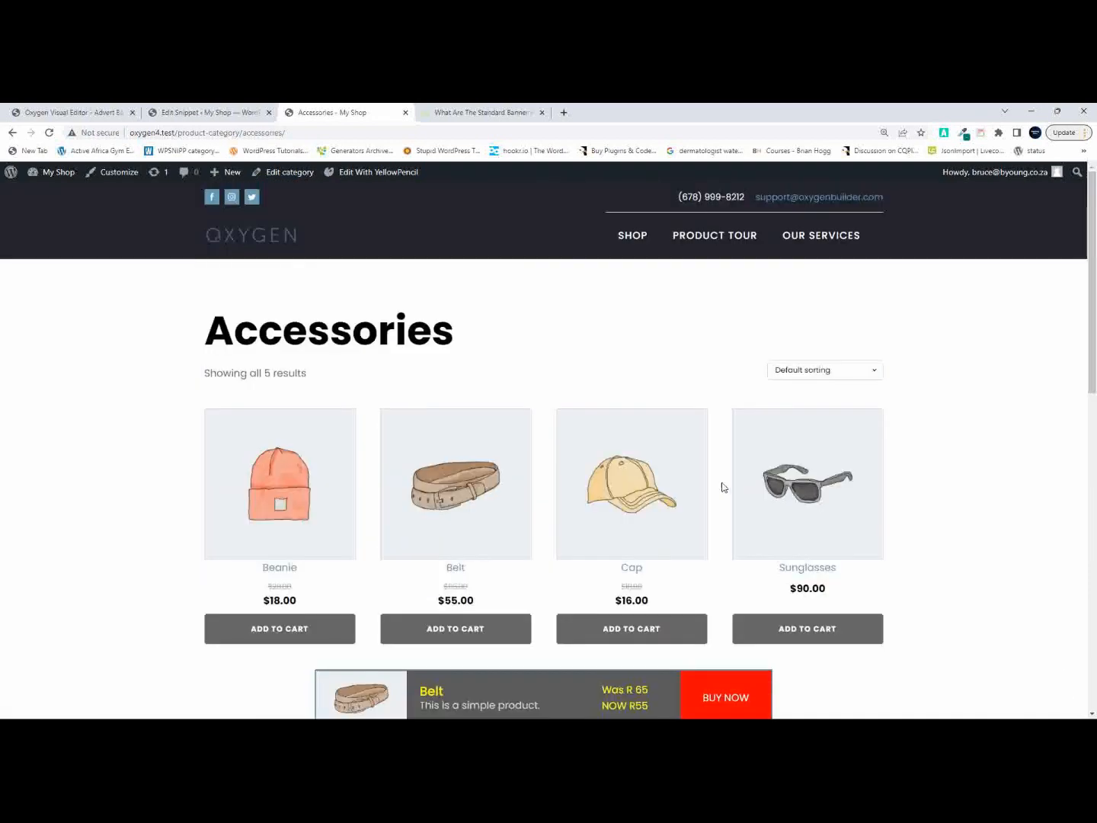
{"action": "scroll", "coordinate": [398, 464], "scroll_direction": "down", "scroll_amount": 2}
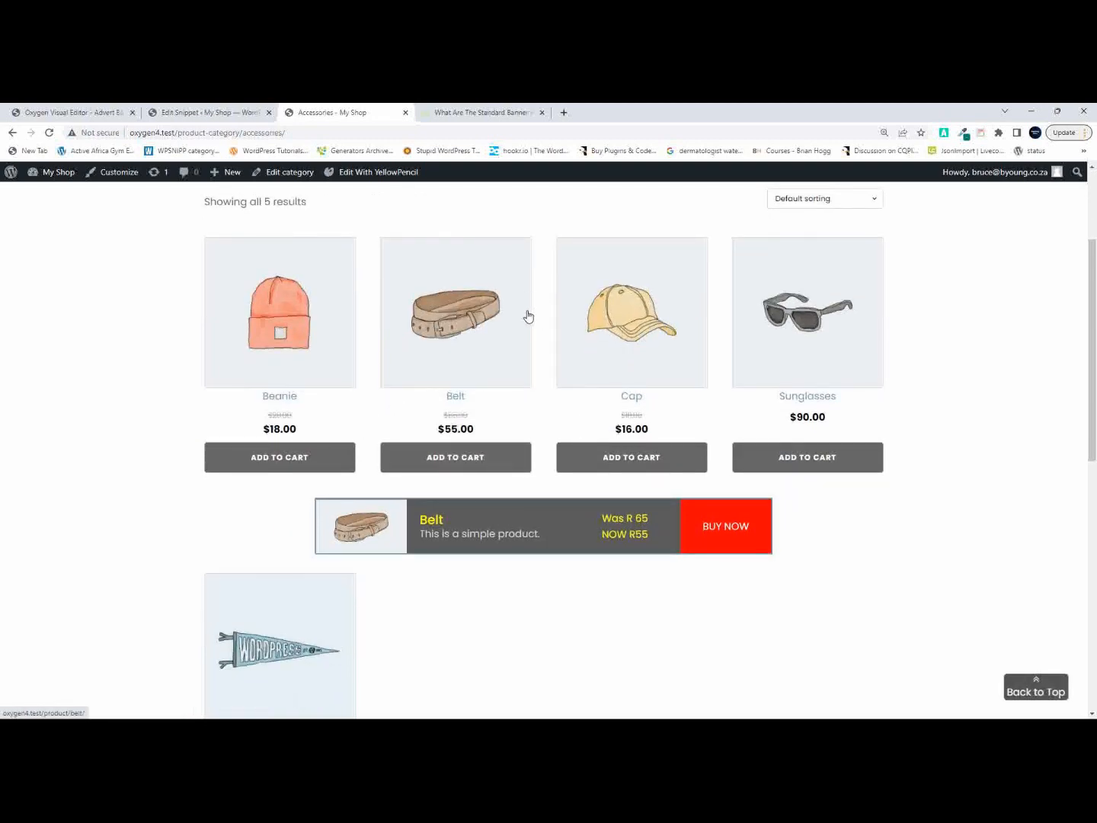
Look up the 728 x 90 Leaderboard size in the standard banner sizes article and compare it with the Belt banner.
{"action": "left_click", "coordinate": [489, 115]}
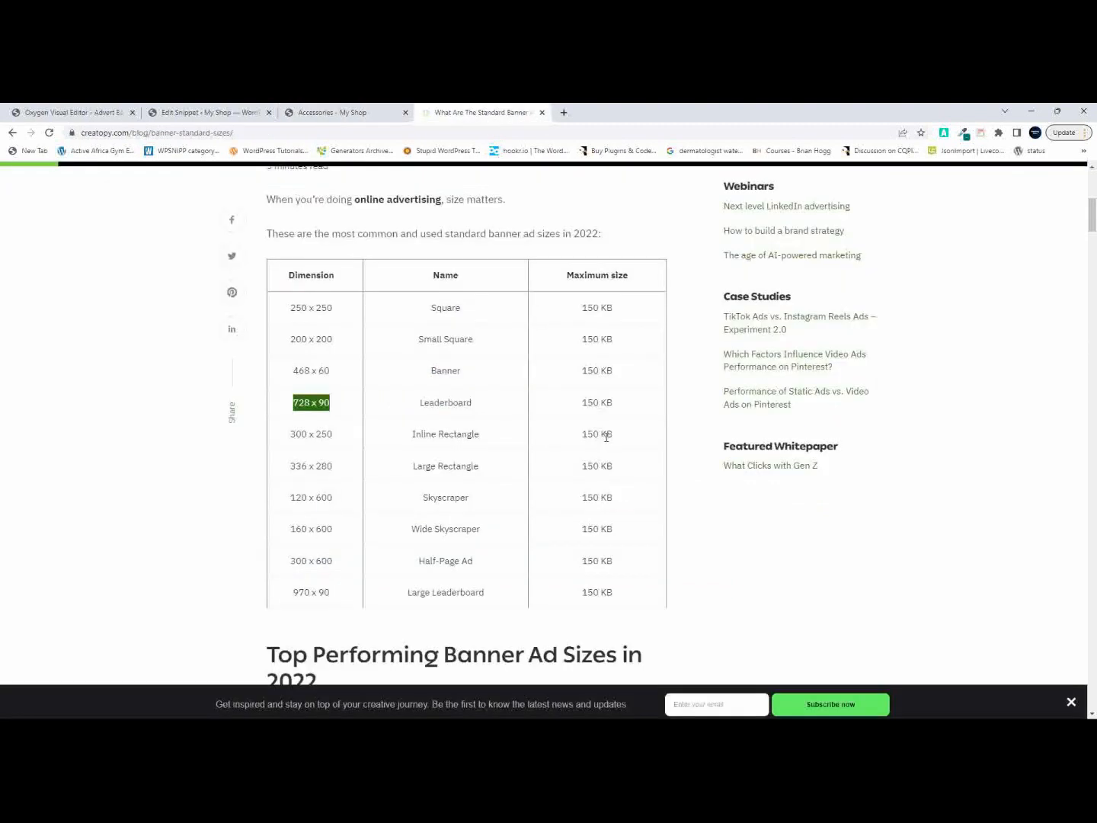
{"action": "left_click", "coordinate": [313, 408]}
{"action": "left_click_drag", "start_coordinate": [293, 408], "coordinate": [339, 411]}
{"action": "left_click", "coordinate": [315, 113]}
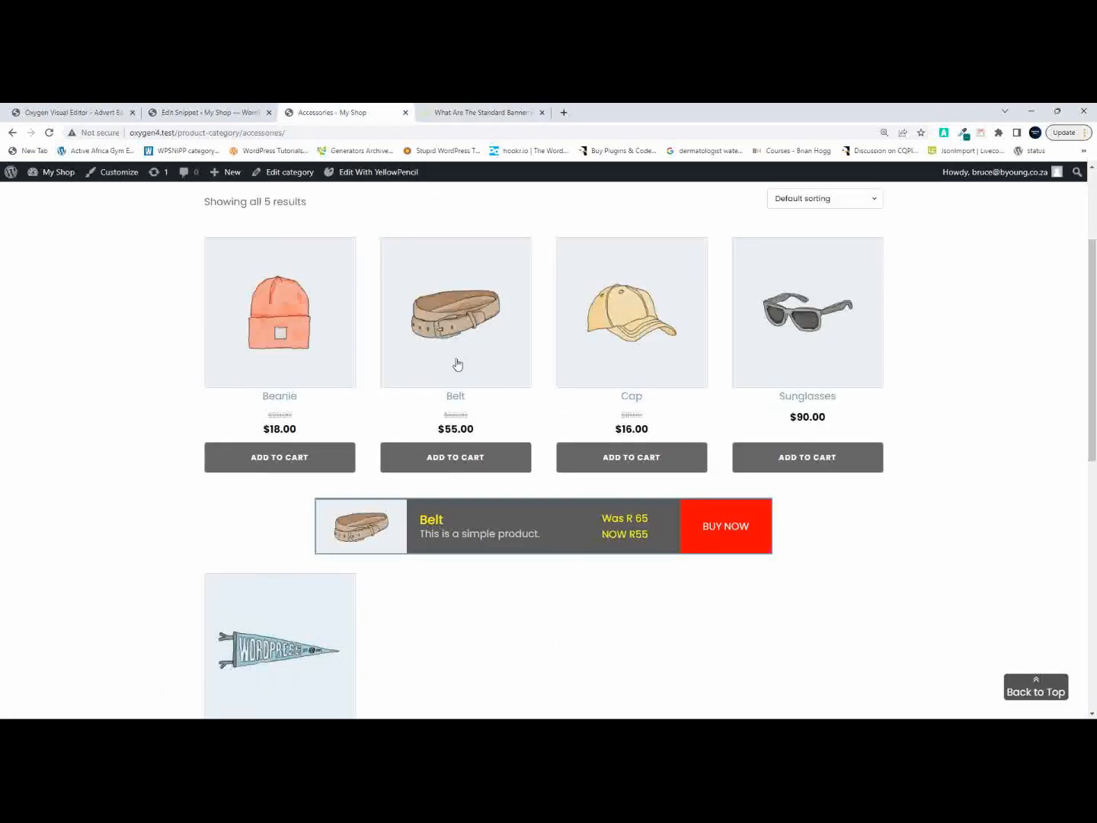
{"action": "scroll", "coordinate": [412, 458], "scroll_direction": "up", "scroll_amount": 1}
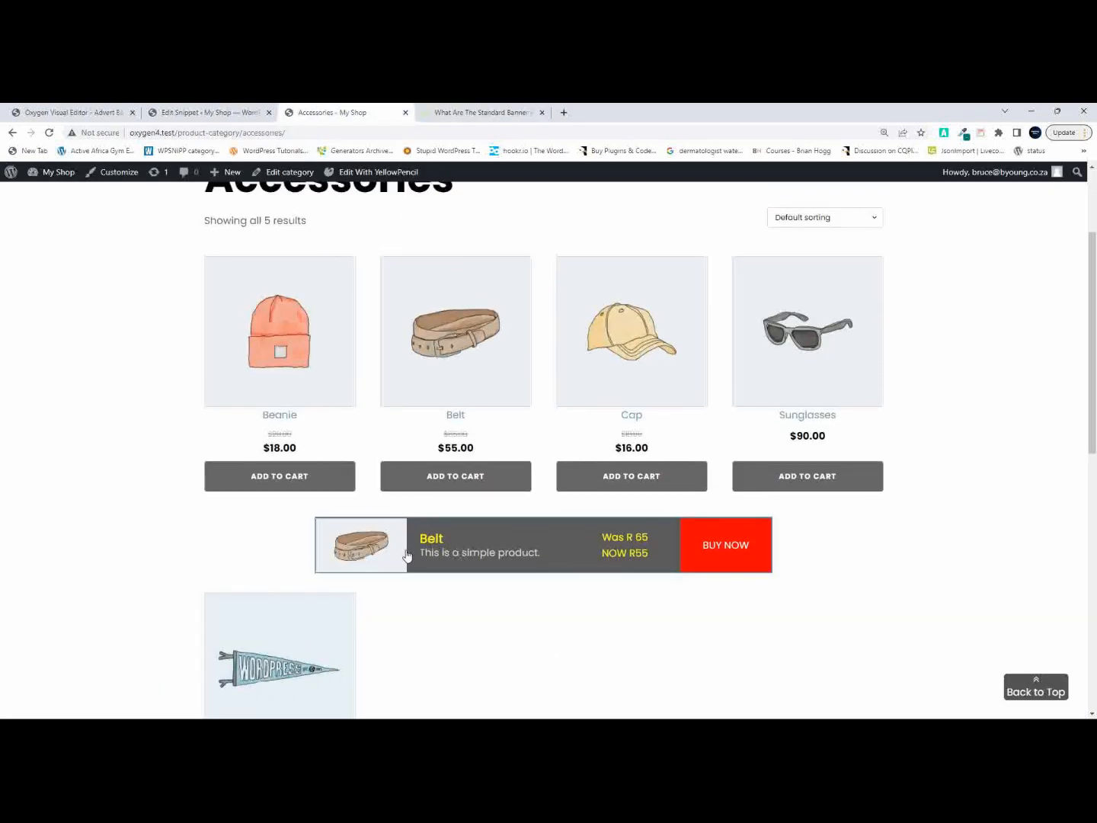
Look up the 970 x 90 Large Leaderboard size in the article's table, then return to the Accessories page.
{"action": "left_click", "coordinate": [480, 112]}
{"action": "scroll", "coordinate": [342, 496], "scroll_direction": "up", "scroll_amount": 1}
{"action": "scroll", "coordinate": [342, 497], "scroll_direction": "down", "scroll_amount": 1}
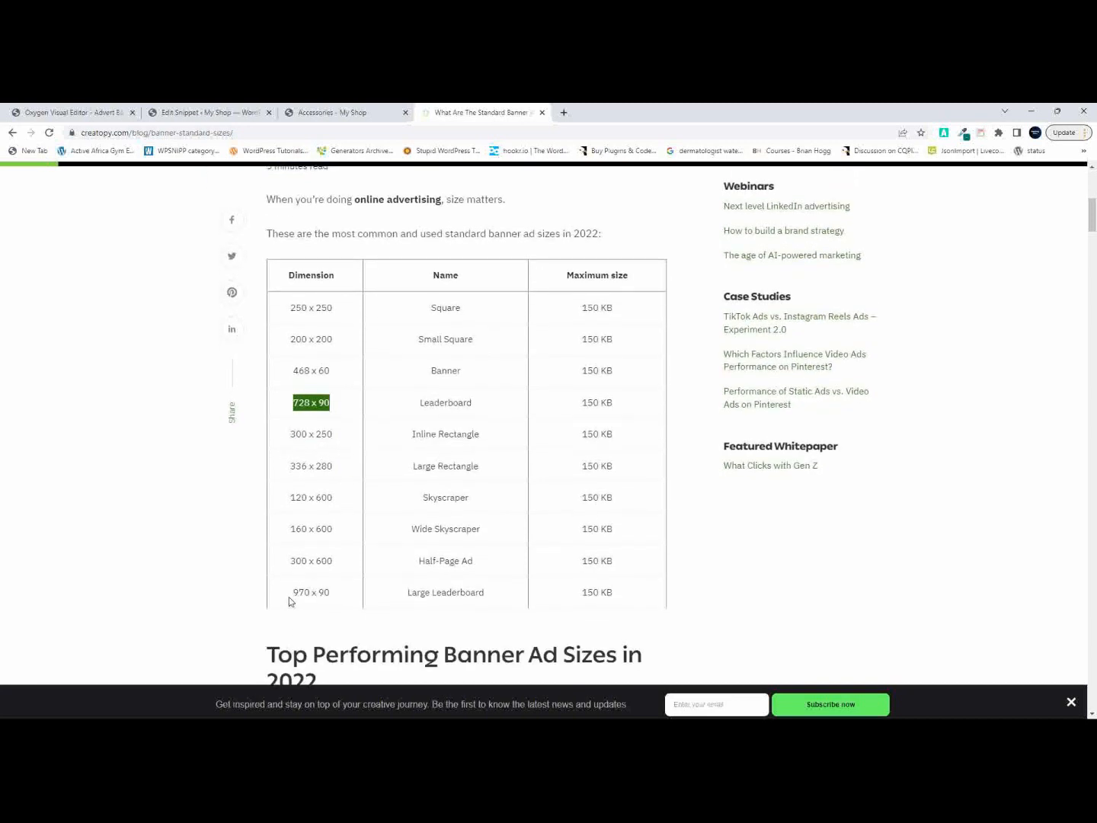
{"action": "left_click_drag", "start_coordinate": [288, 594], "coordinate": [340, 602]}
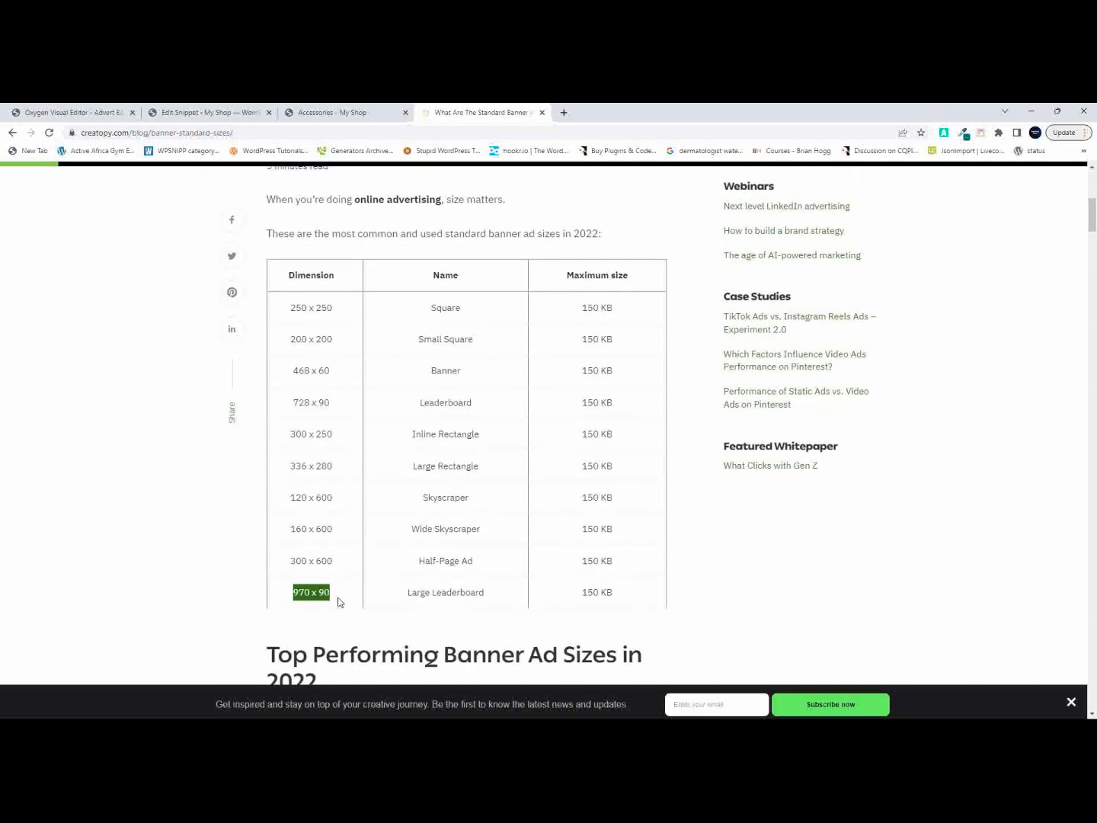
{"action": "left_click", "coordinate": [334, 114]}
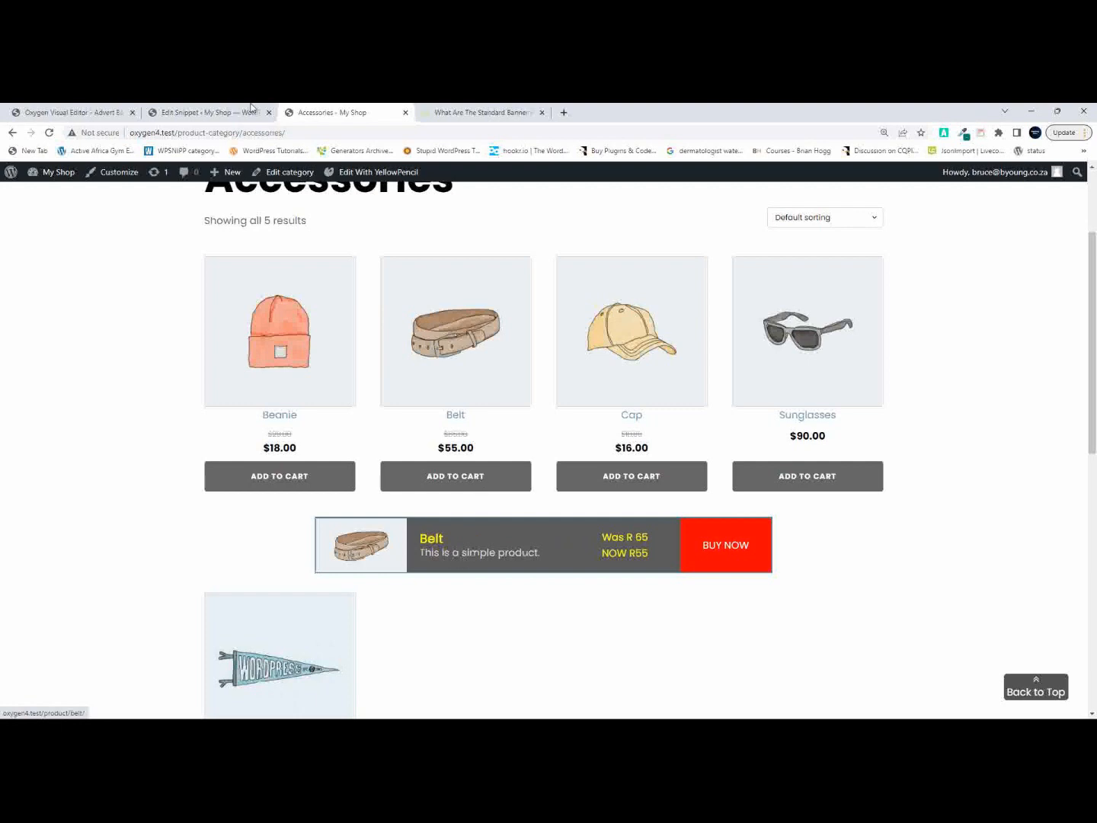
Deactivate the "Insert advert after first row" snippet in the WordPress snippets list.
{"action": "left_click", "coordinate": [213, 115]}
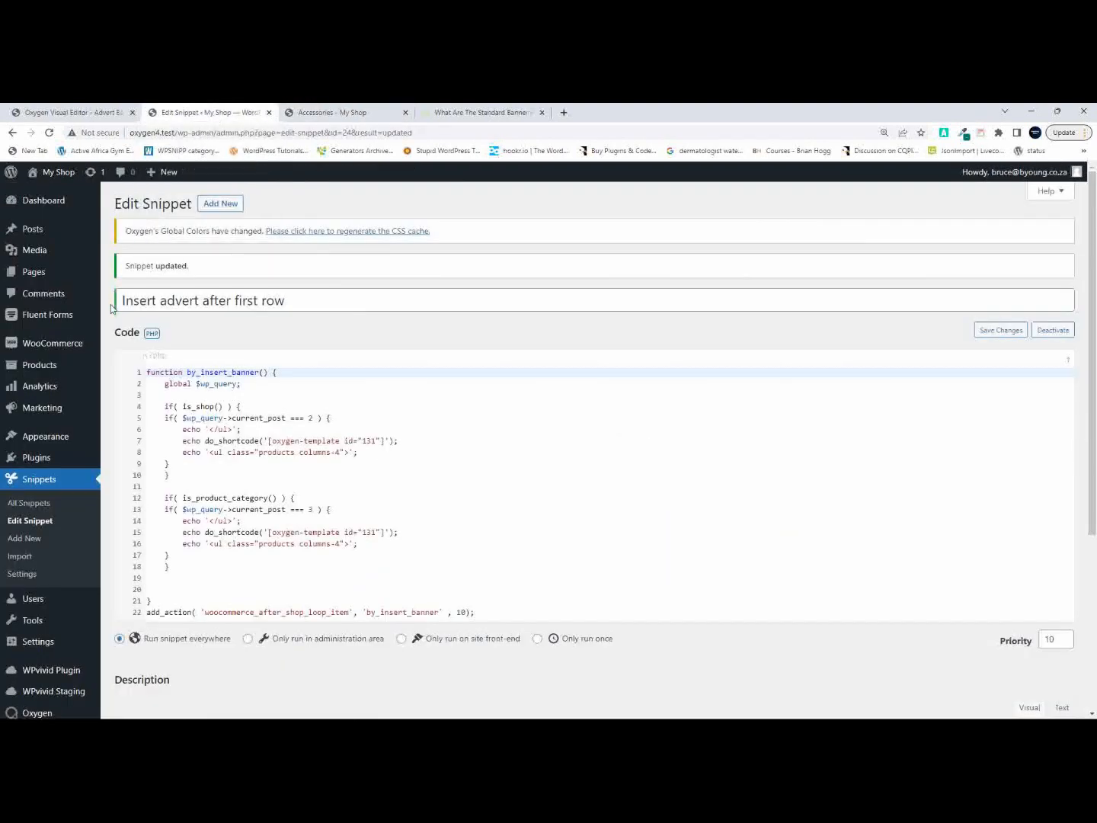
{"action": "left_click", "coordinate": [41, 484]}
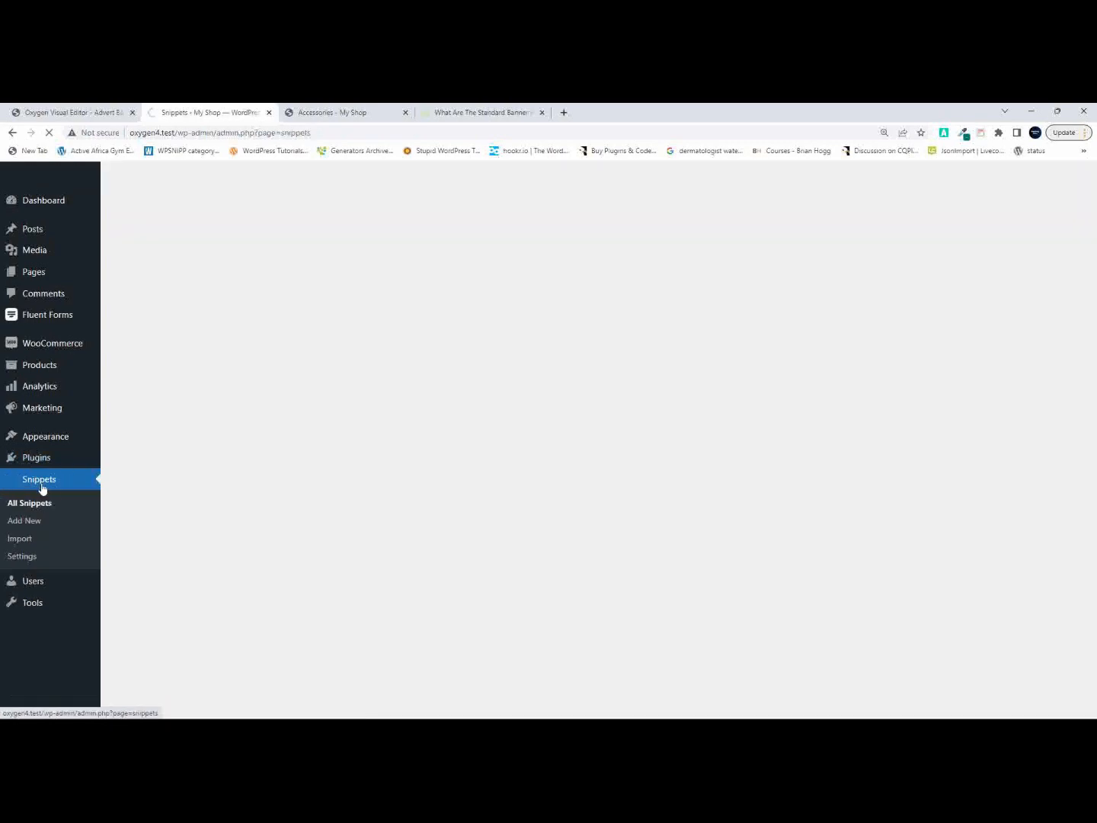
{"action": "scroll", "coordinate": [319, 497], "scroll_direction": "down", "scroll_amount": 10}
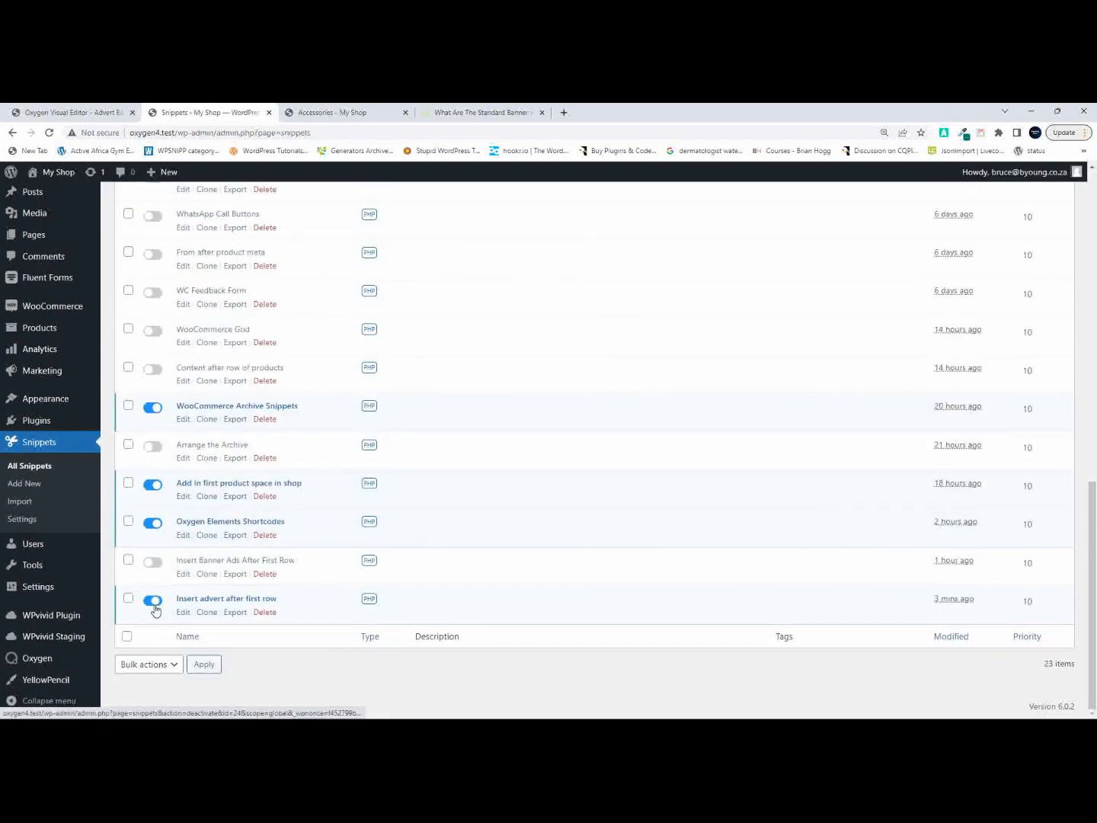
{"action": "left_click", "coordinate": [154, 601]}
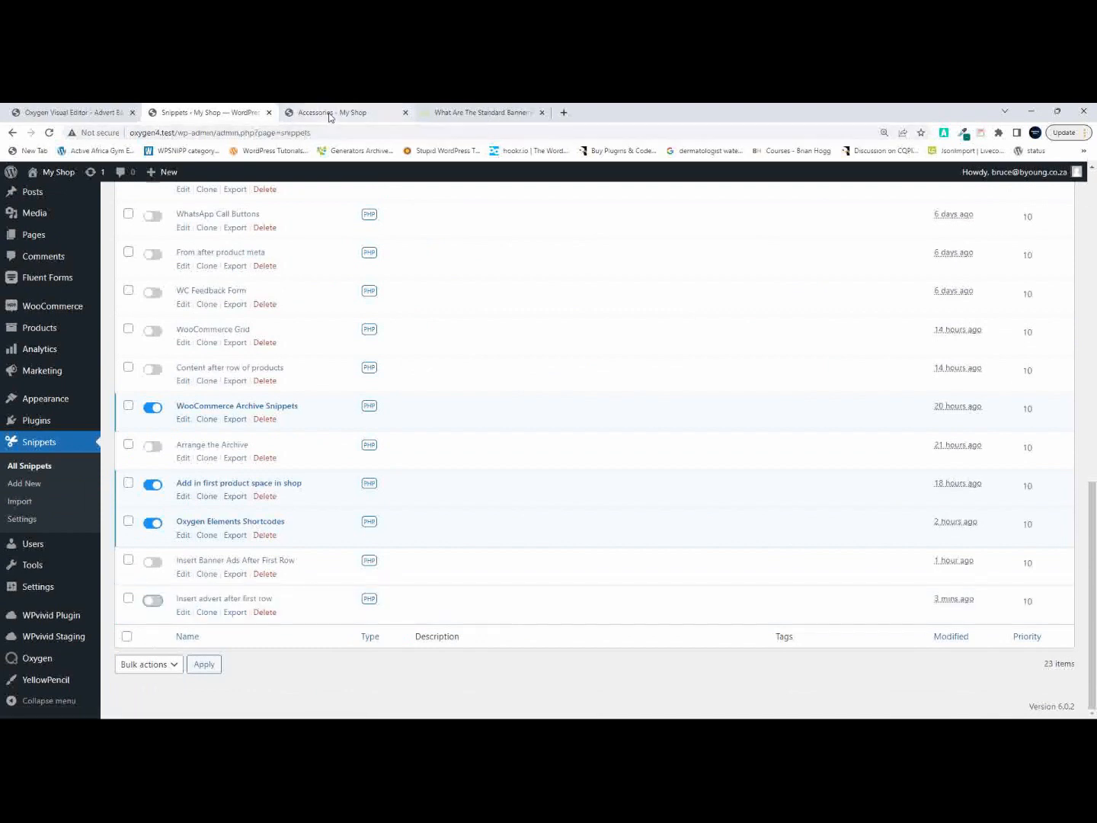
Reload the Accessories page, then open the Shop page and check both for the banner advert after the first row.
{"action": "left_click", "coordinate": [330, 113]}
{"action": "left_click", "coordinate": [49, 133]}
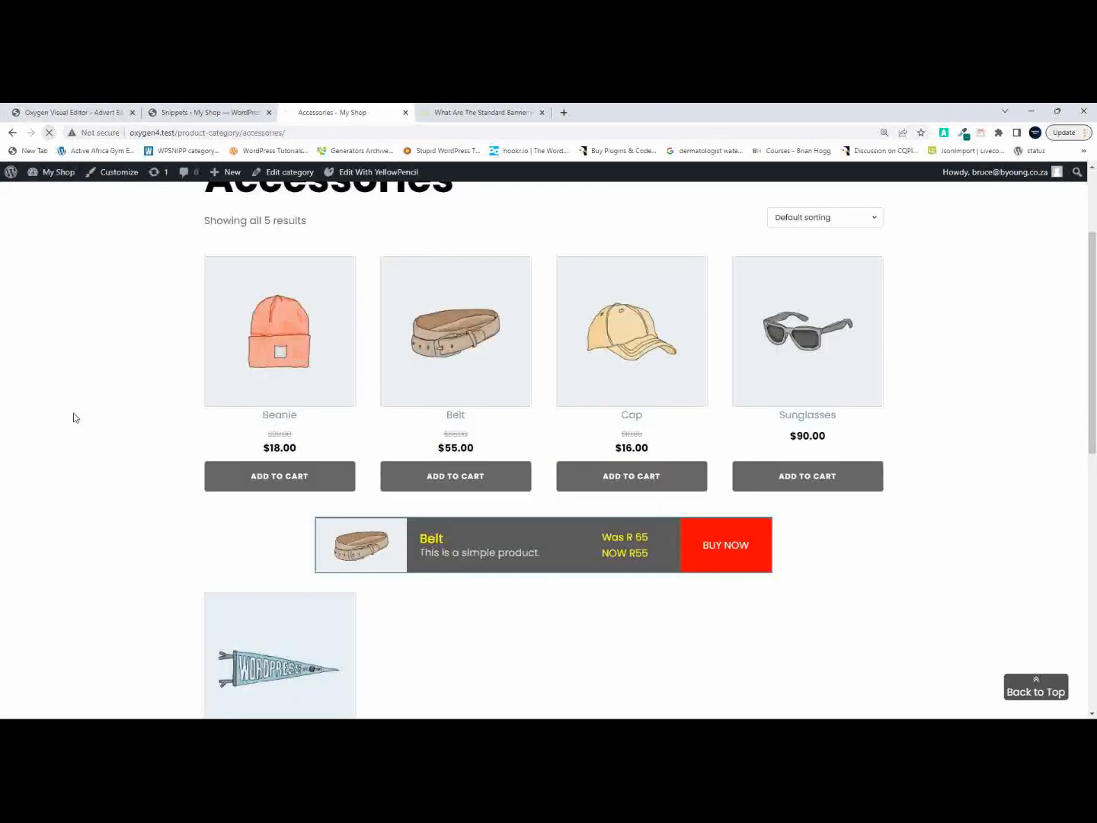
{"action": "scroll", "coordinate": [76, 423], "scroll_direction": "up", "scroll_amount": 2}
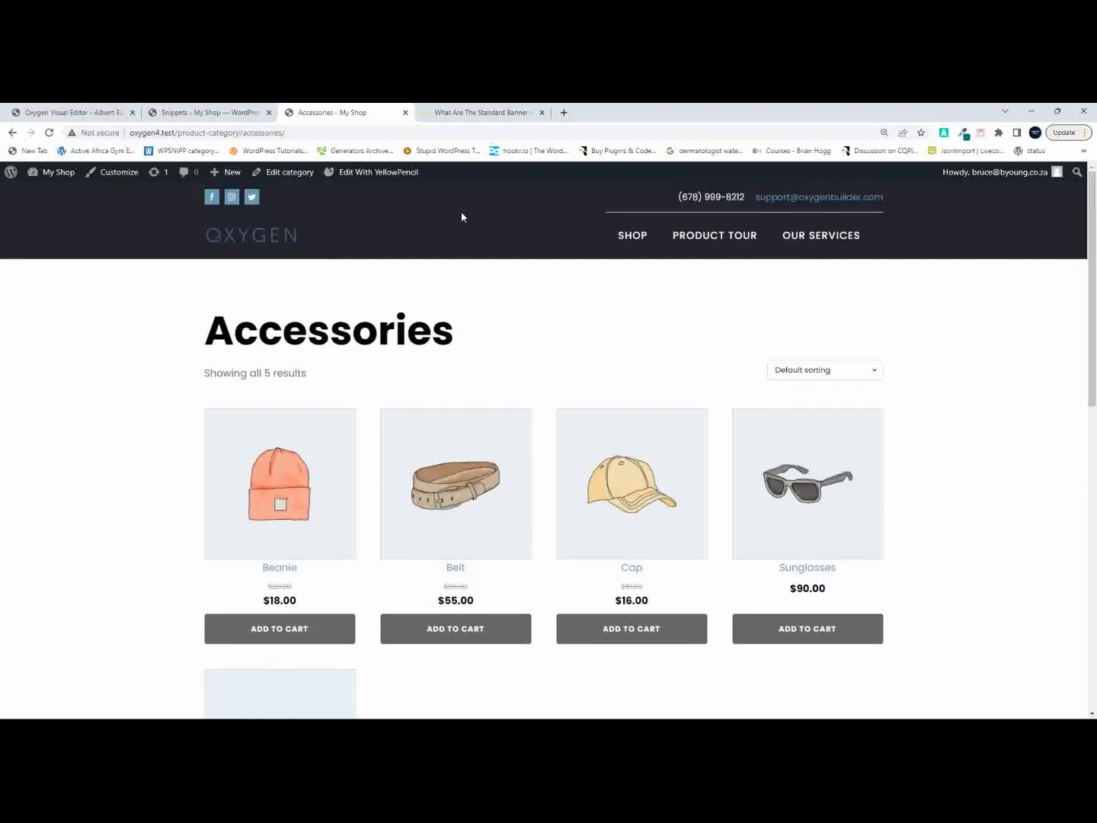
{"action": "left_click", "coordinate": [645, 243]}
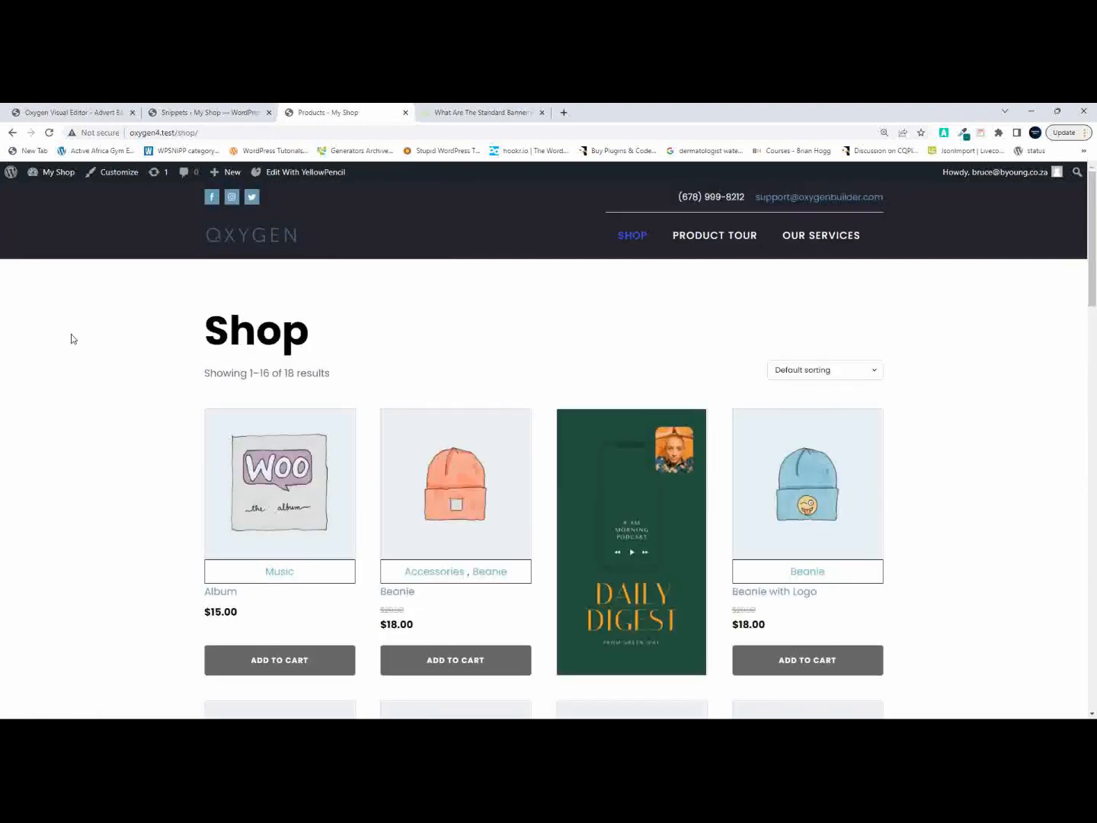
{"action": "scroll", "coordinate": [227, 494], "scroll_direction": "down", "scroll_amount": 2}
{"action": "scroll", "coordinate": [227, 494], "scroll_direction": "down", "scroll_amount": 2}
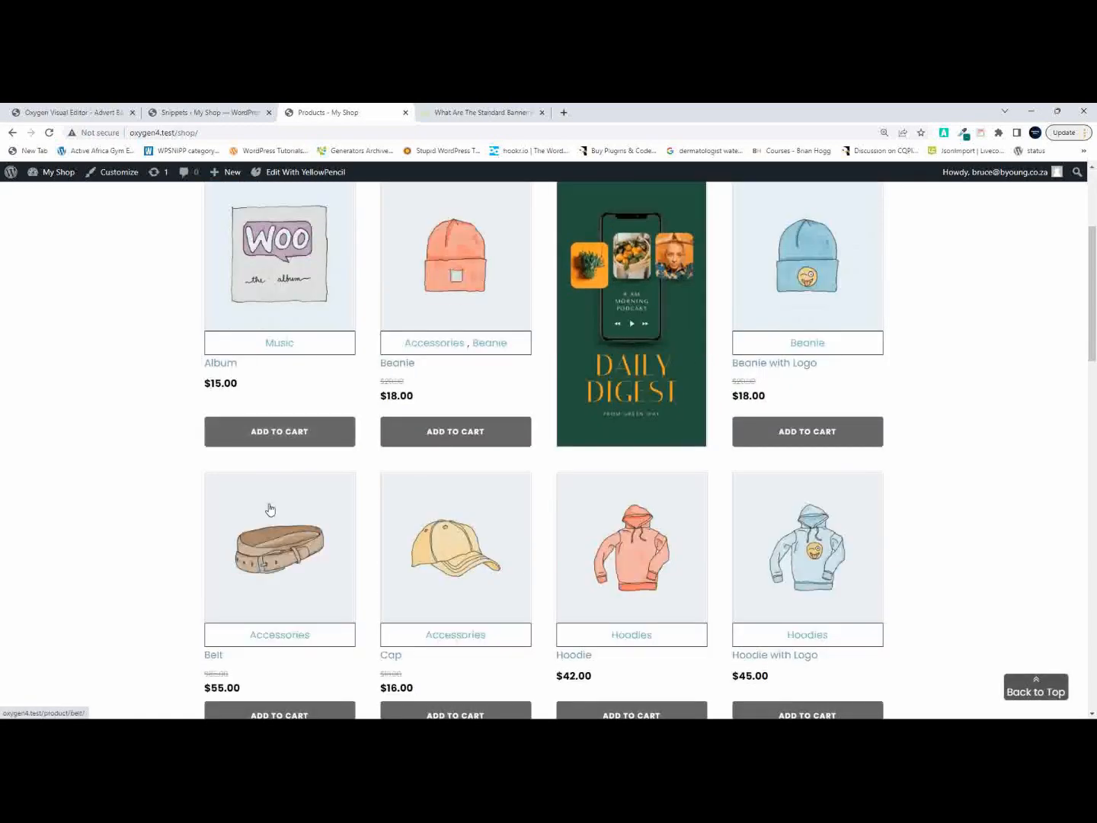
{"action": "scroll", "coordinate": [270, 510], "scroll_direction": "up", "scroll_amount": 4}
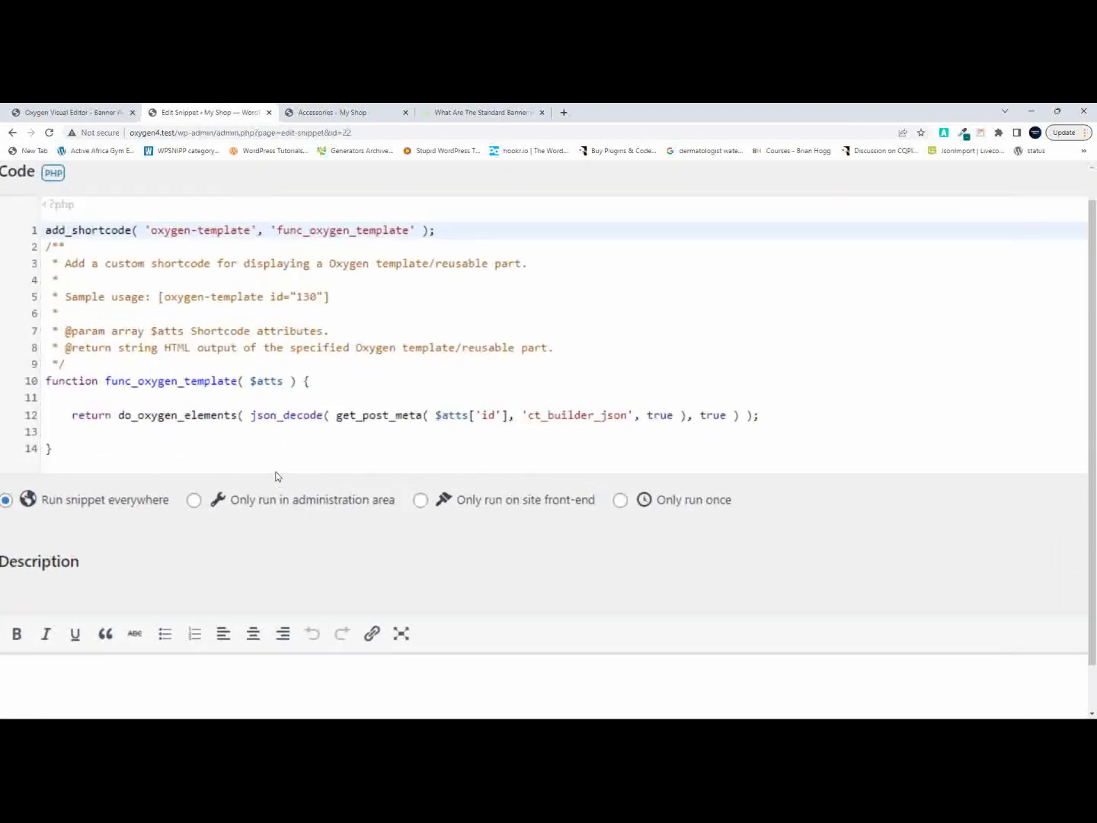
Examine the Oxygen Elements Shortcodes snippet, including its add_shortcode line and the sample usage [oxygen-template id="130"].
{"action": "scroll", "coordinate": [120, 413], "scroll_direction": "left", "scroll_amount": 1}
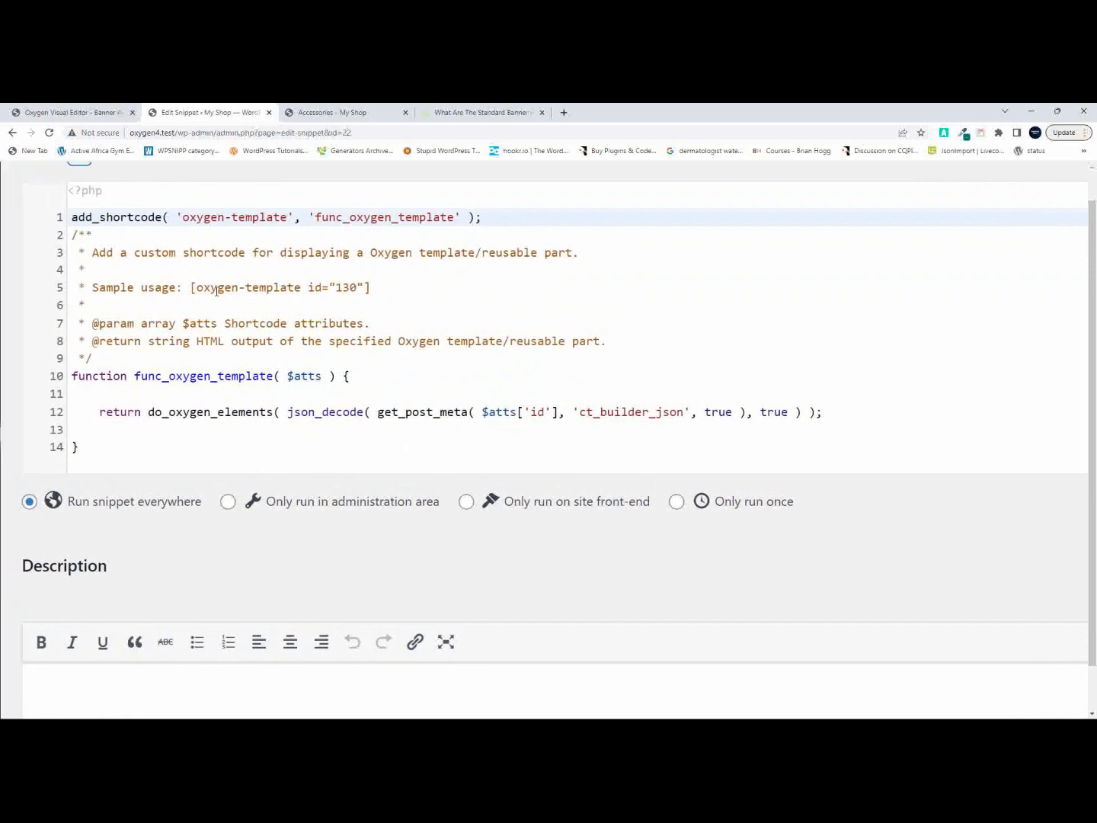
{"action": "scroll", "coordinate": [374, 286], "scroll_direction": "right", "scroll_amount": 1}
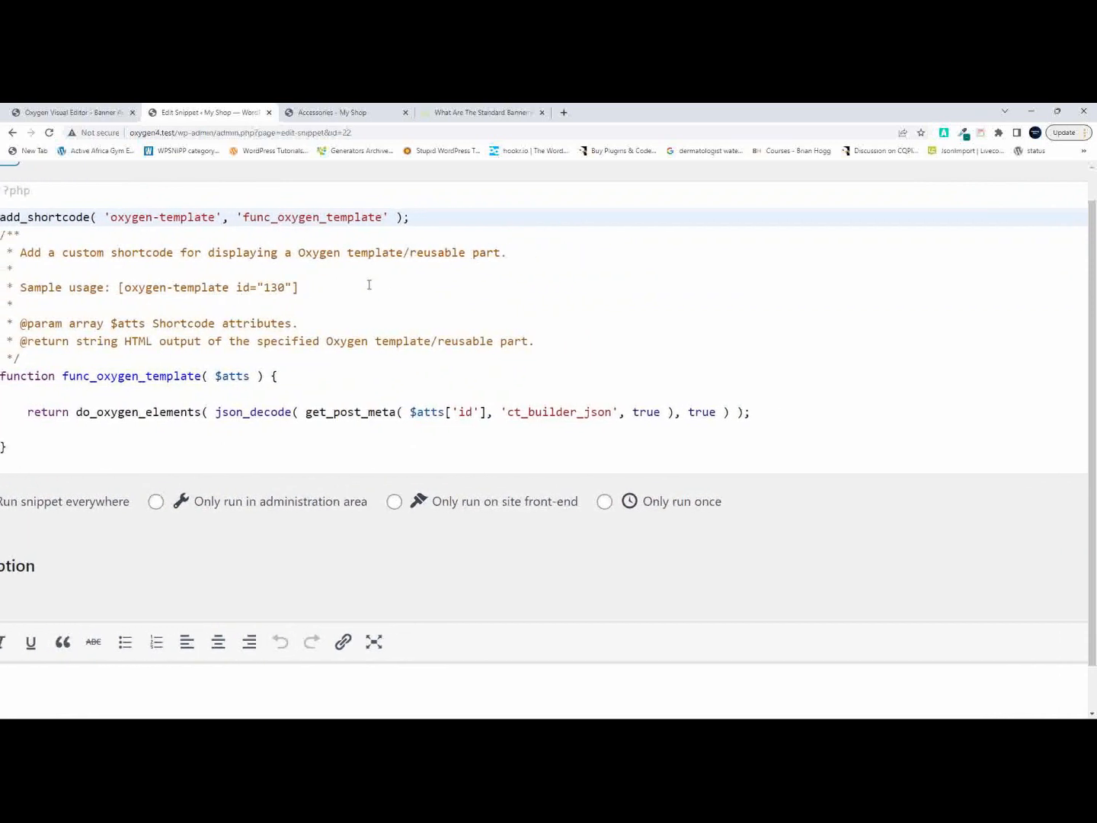
{"action": "scroll", "coordinate": [369, 285], "scroll_direction": "left", "scroll_amount": 1}
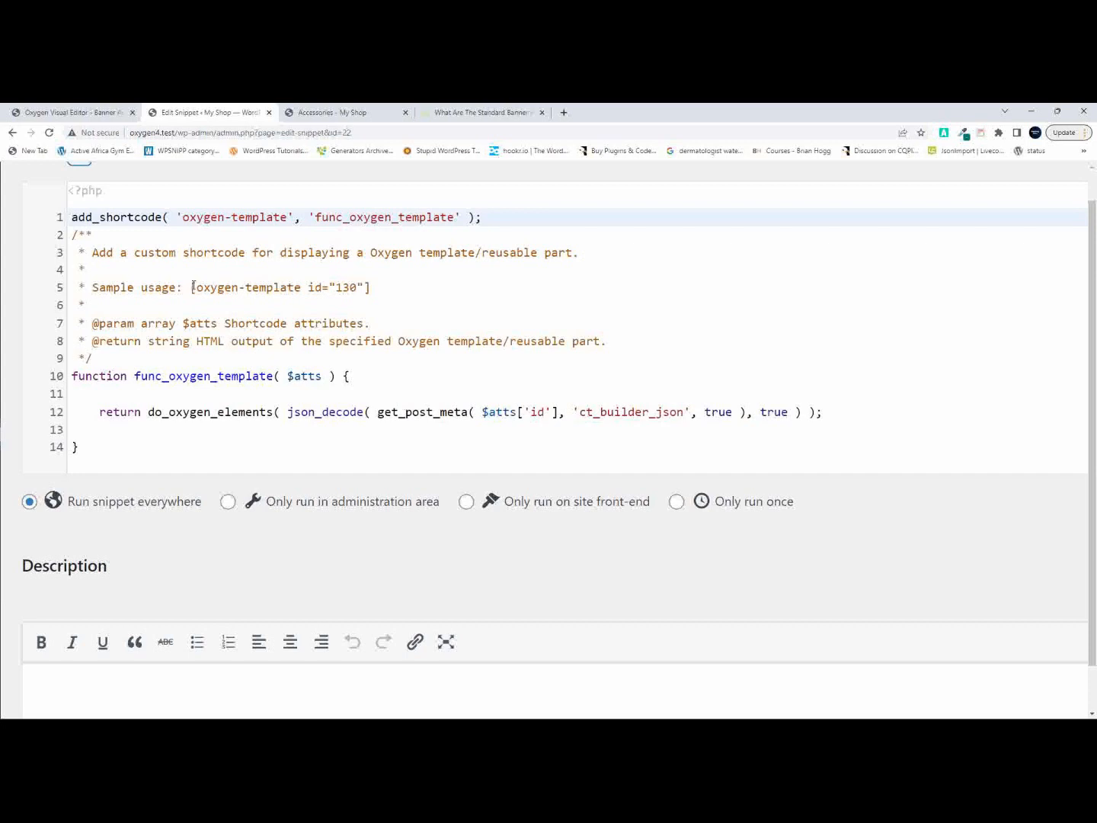
{"action": "left_click_drag", "start_coordinate": [193, 286], "coordinate": [371, 286]}
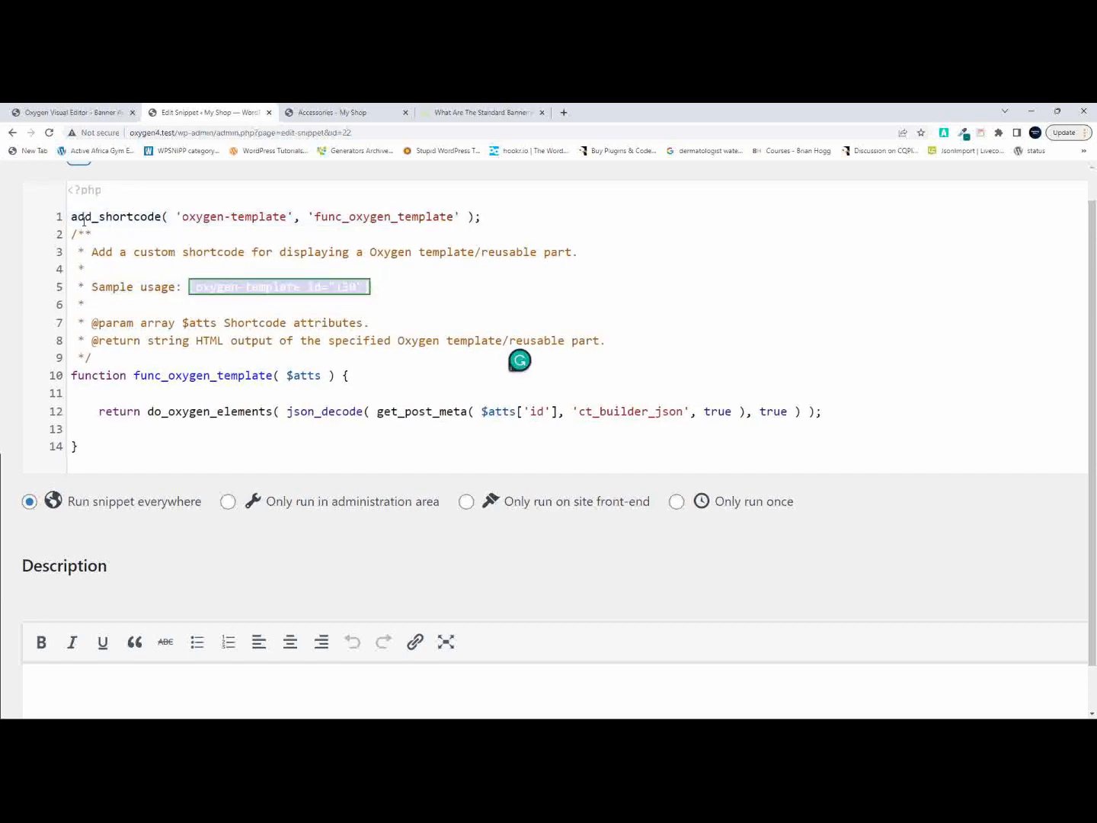
{"action": "left_click_drag", "start_coordinate": [71, 217], "coordinate": [137, 237]}
{"action": "left_click", "coordinate": [150, 232]}
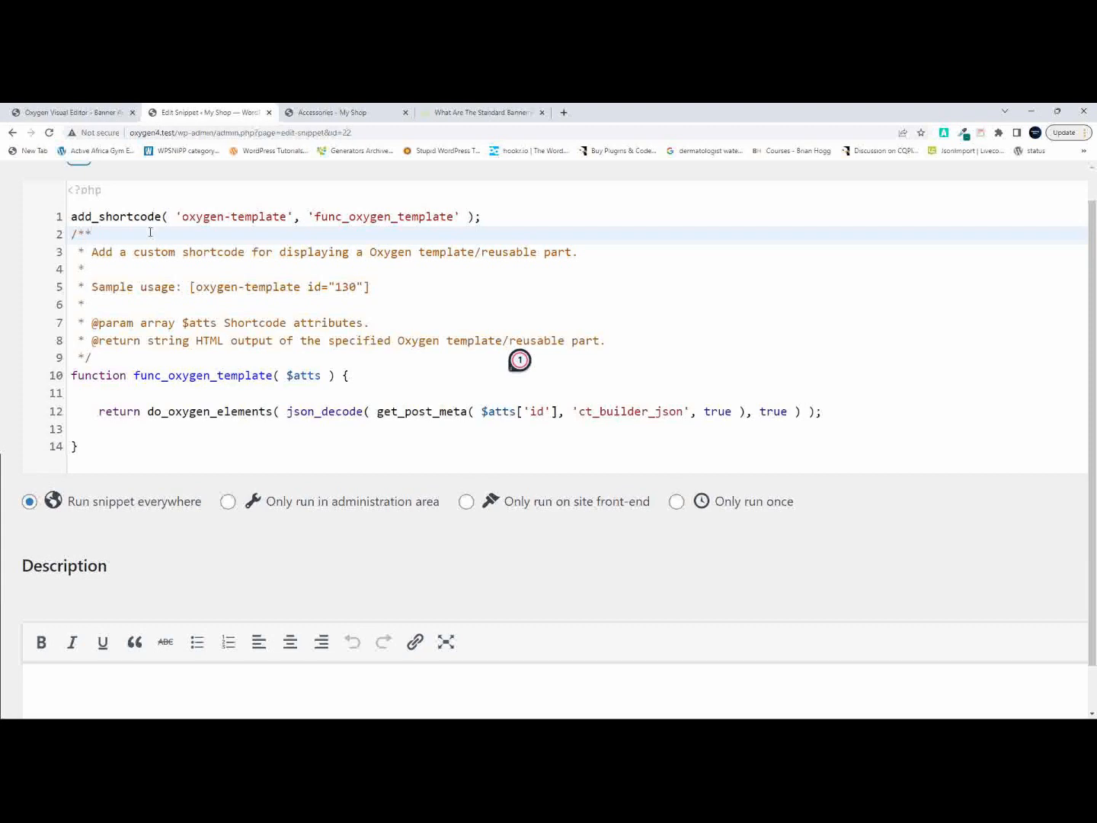
{"action": "left_click_drag", "start_coordinate": [187, 290], "coordinate": [374, 284]}
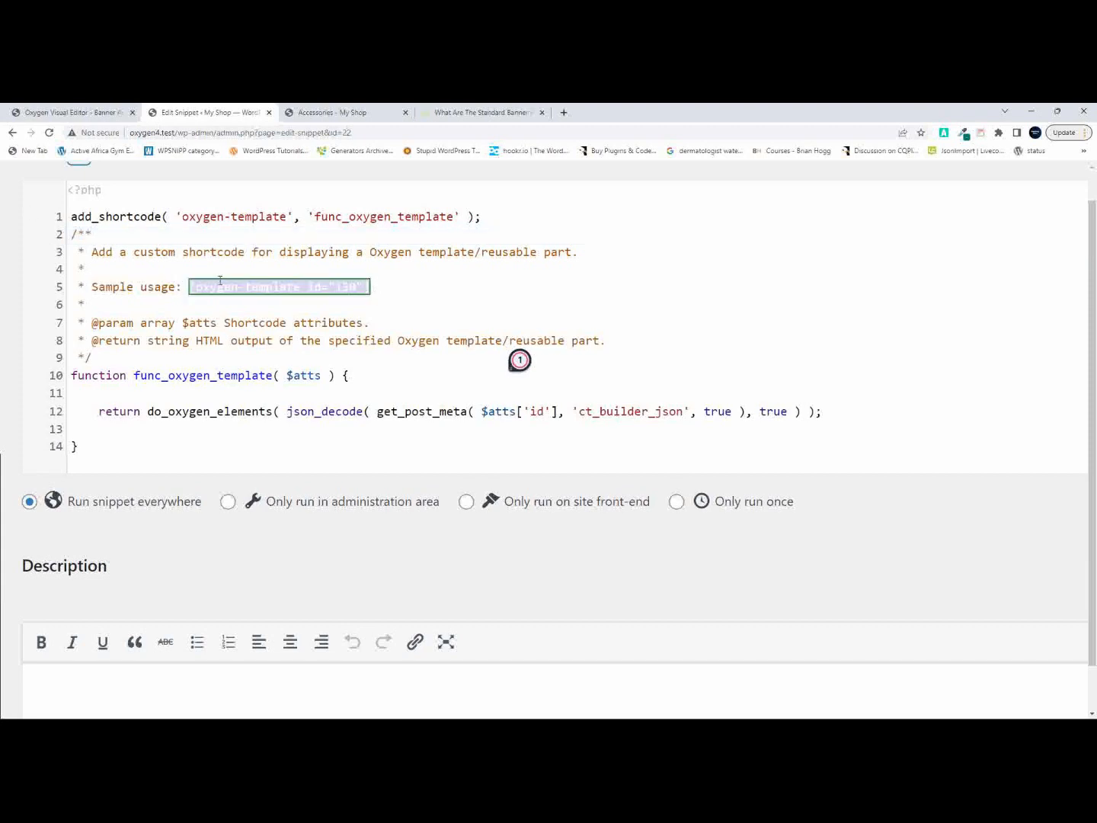
{"action": "scroll", "coordinate": [221, 281], "scroll_direction": "right", "scroll_amount": 1}
{"action": "left_click", "coordinate": [301, 290]}
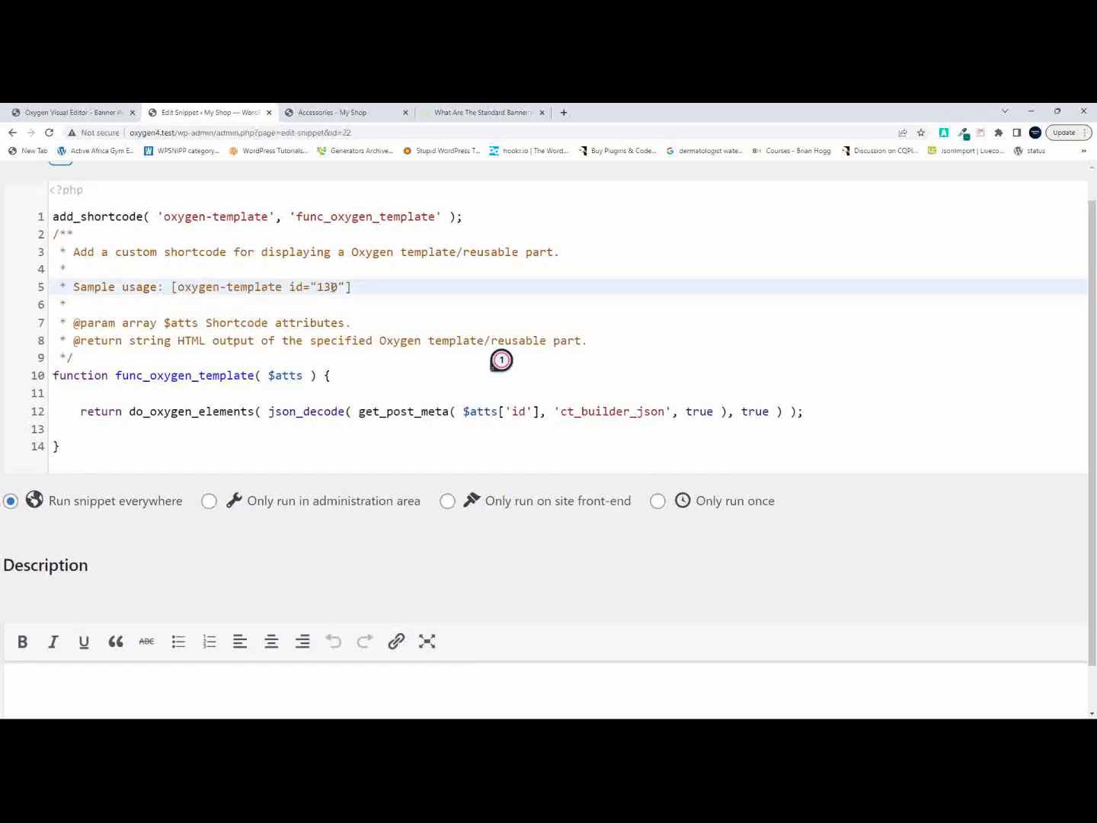
{"action": "scroll", "coordinate": [332, 288], "scroll_direction": "left", "scroll_amount": 2}
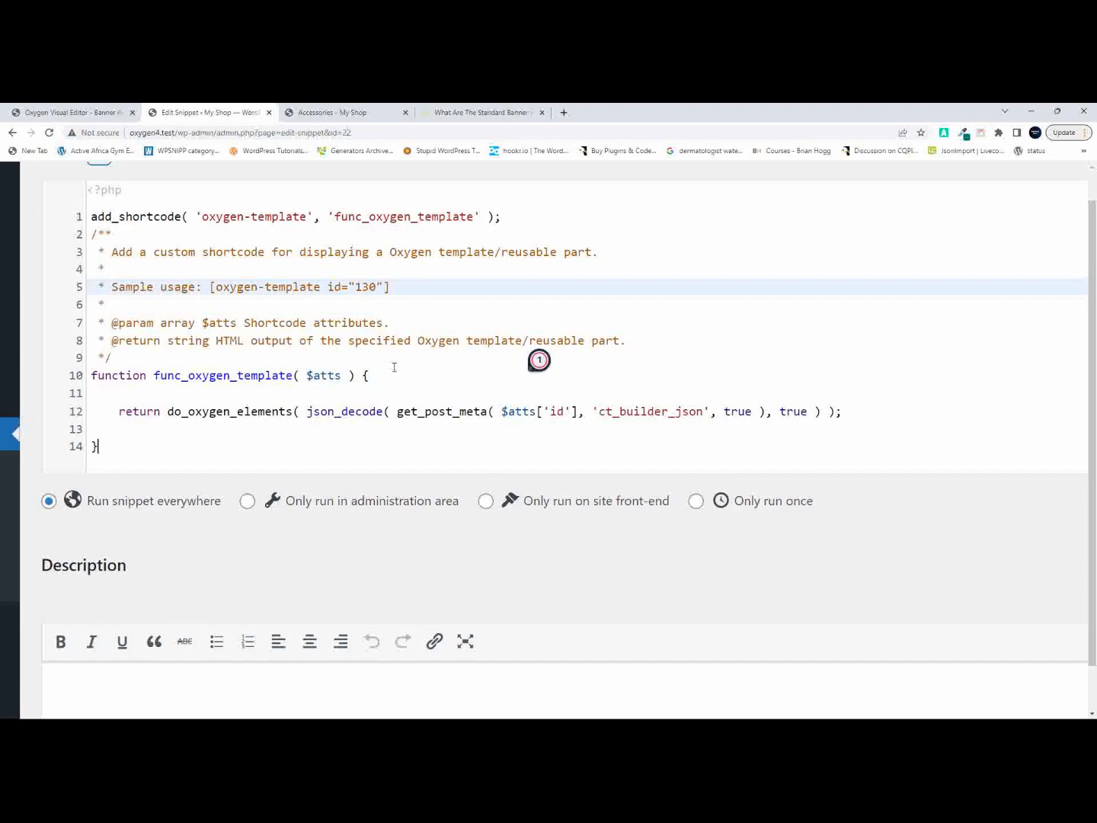
{"action": "scroll", "coordinate": [395, 367], "scroll_direction": "down", "scroll_amount": 5}
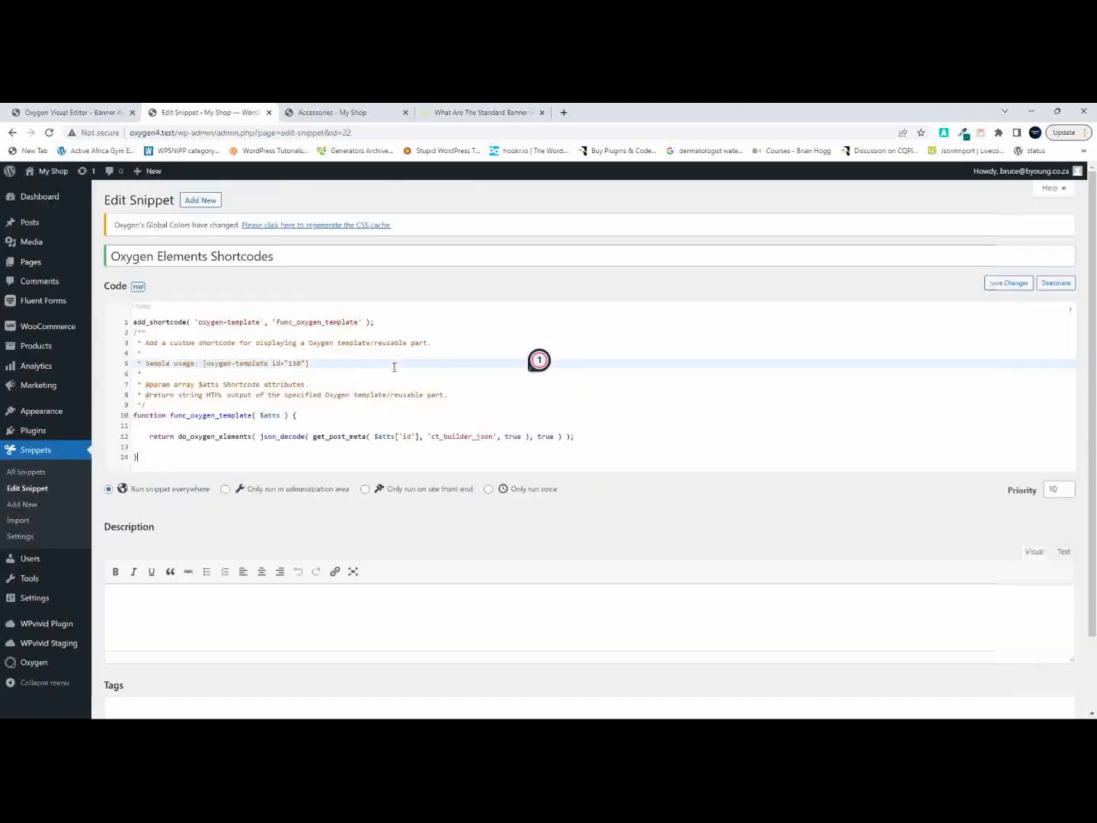
{"action": "scroll", "coordinate": [394, 367], "scroll_direction": "up", "scroll_amount": 2}
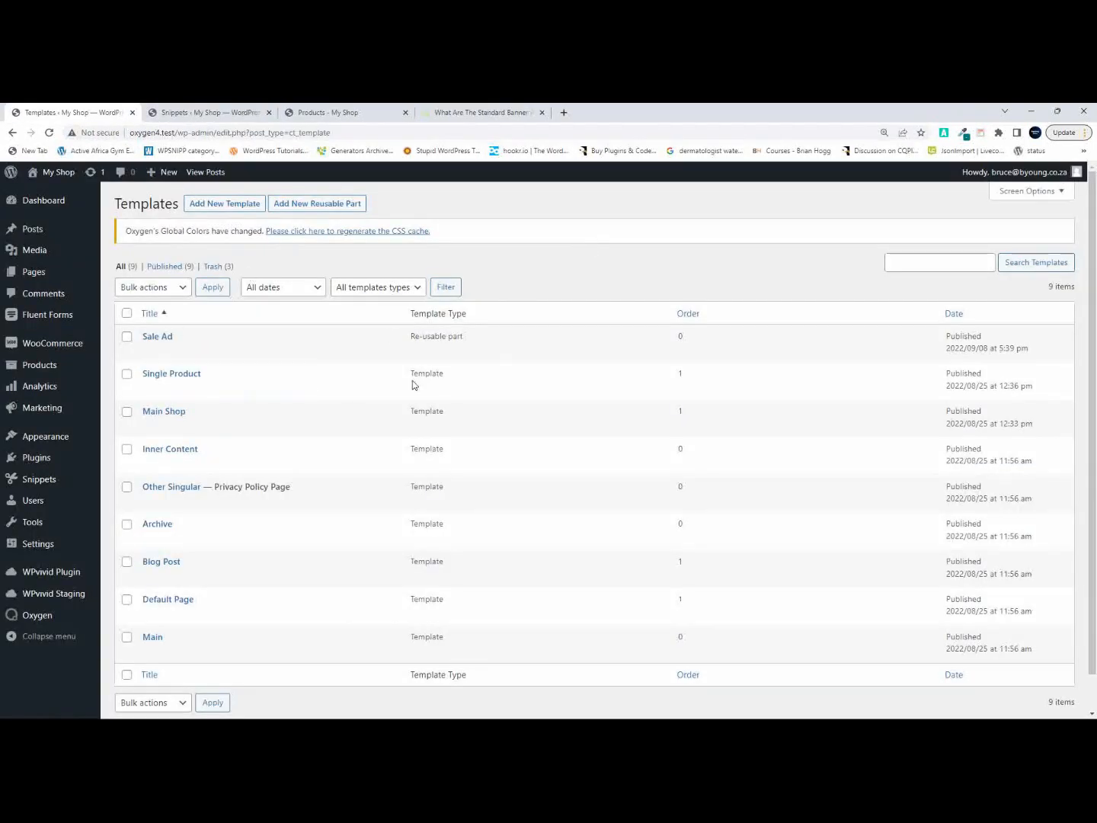
Create and publish a reusable part titled "Banner Advert" and open it in the Oxygen editor.
{"action": "left_click", "coordinate": [303, 207]}
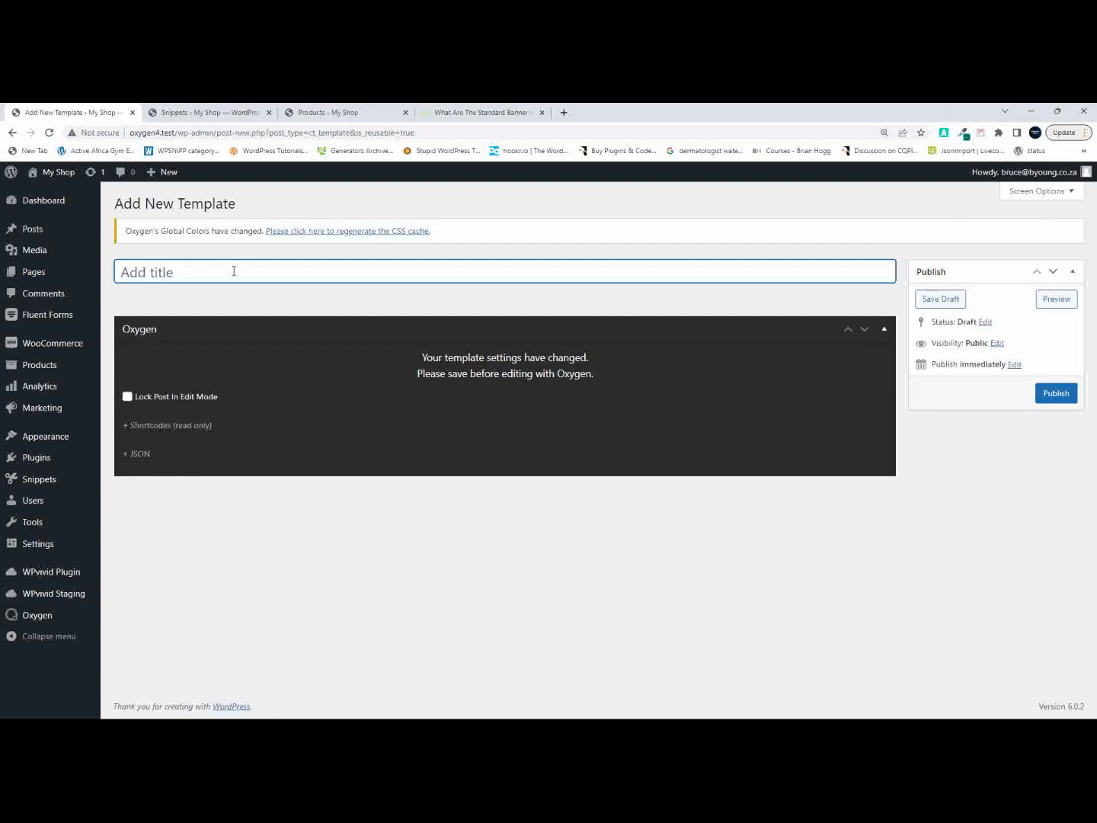
{"action": "type", "text": "Banner Advert"}
{"action": "left_click", "coordinate": [1057, 393]}
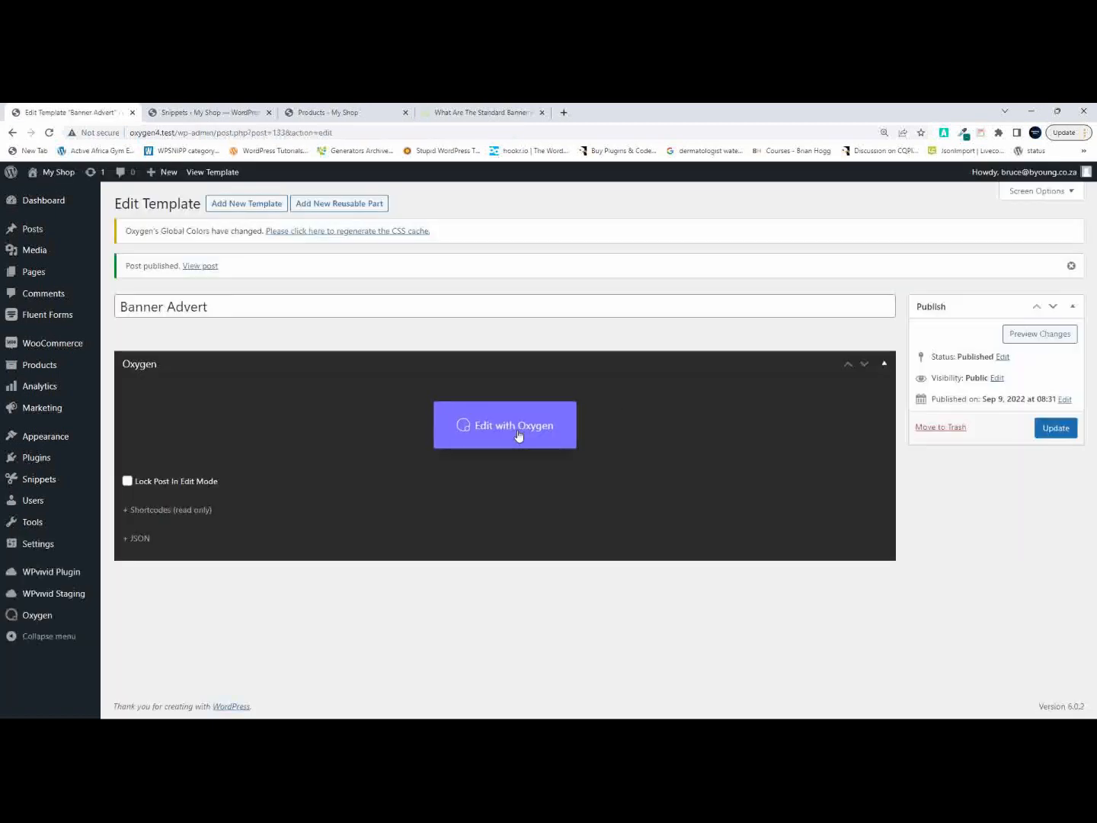
{"action": "left_click", "coordinate": [518, 435]}
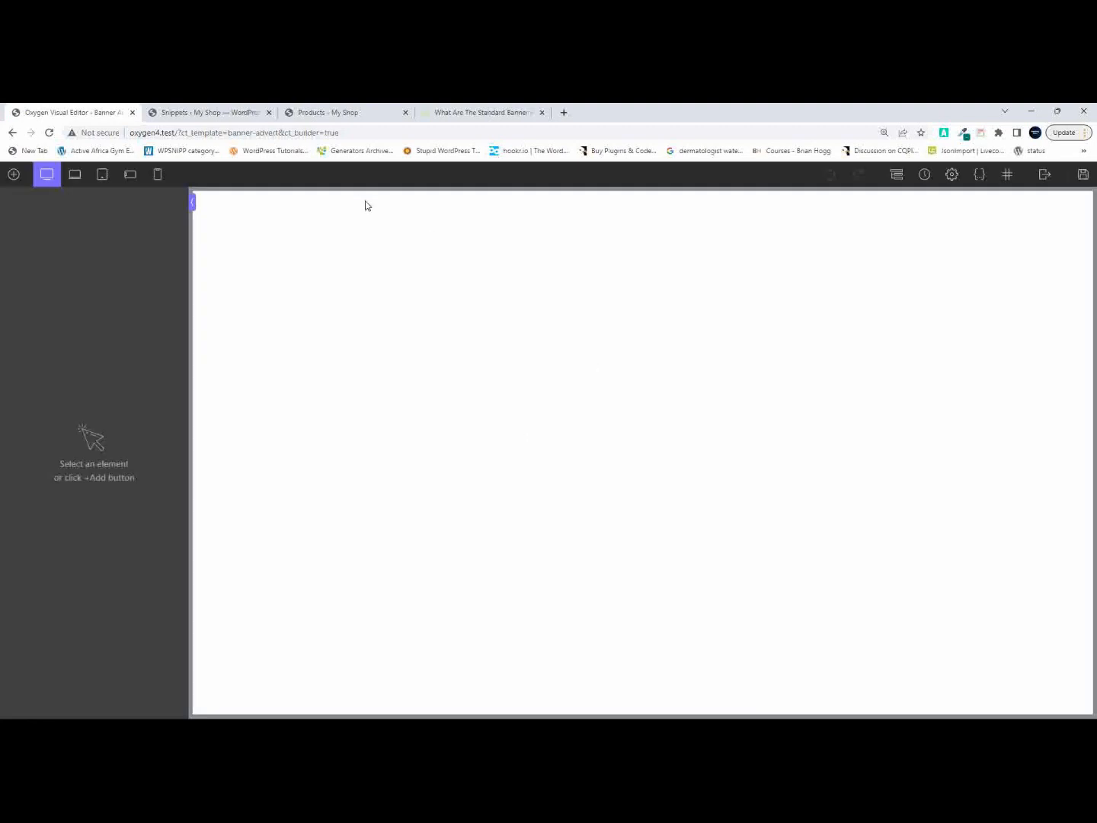
Show the element structure and add a Repeater to the Body of the banner advert part.
{"action": "left_click", "coordinate": [897, 175]}
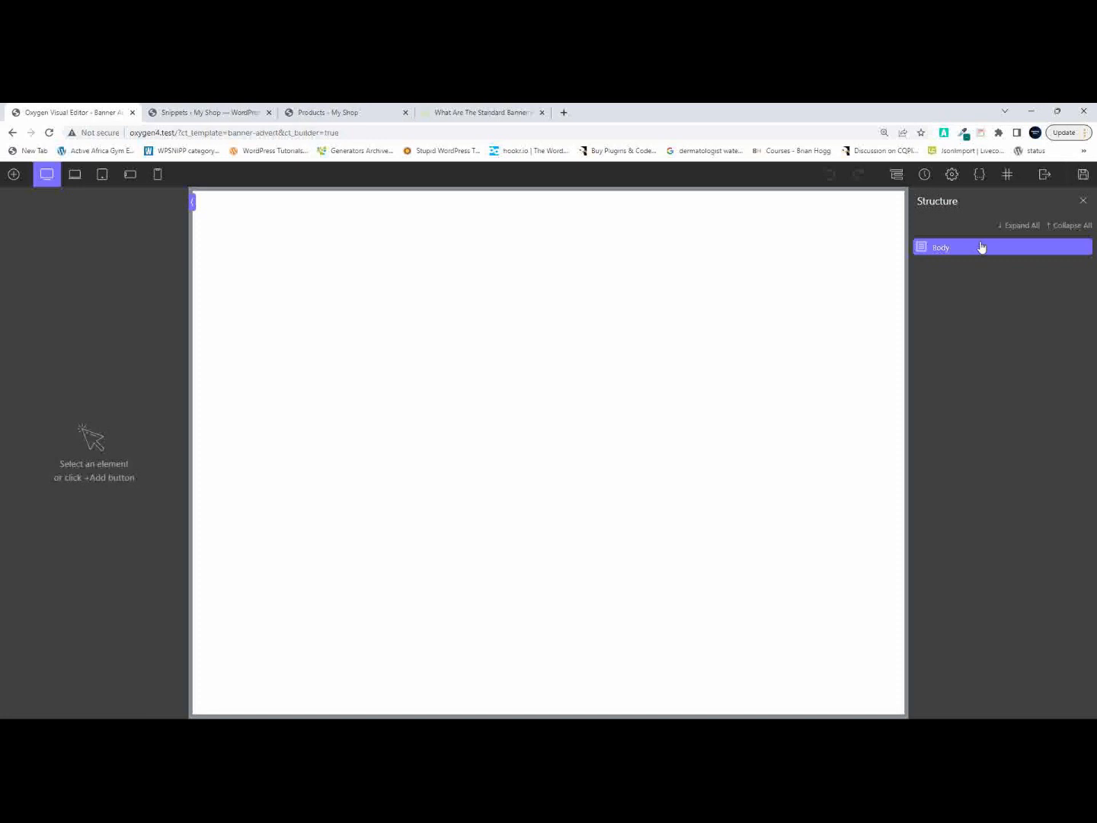
{"action": "left_click", "coordinate": [13, 175]}
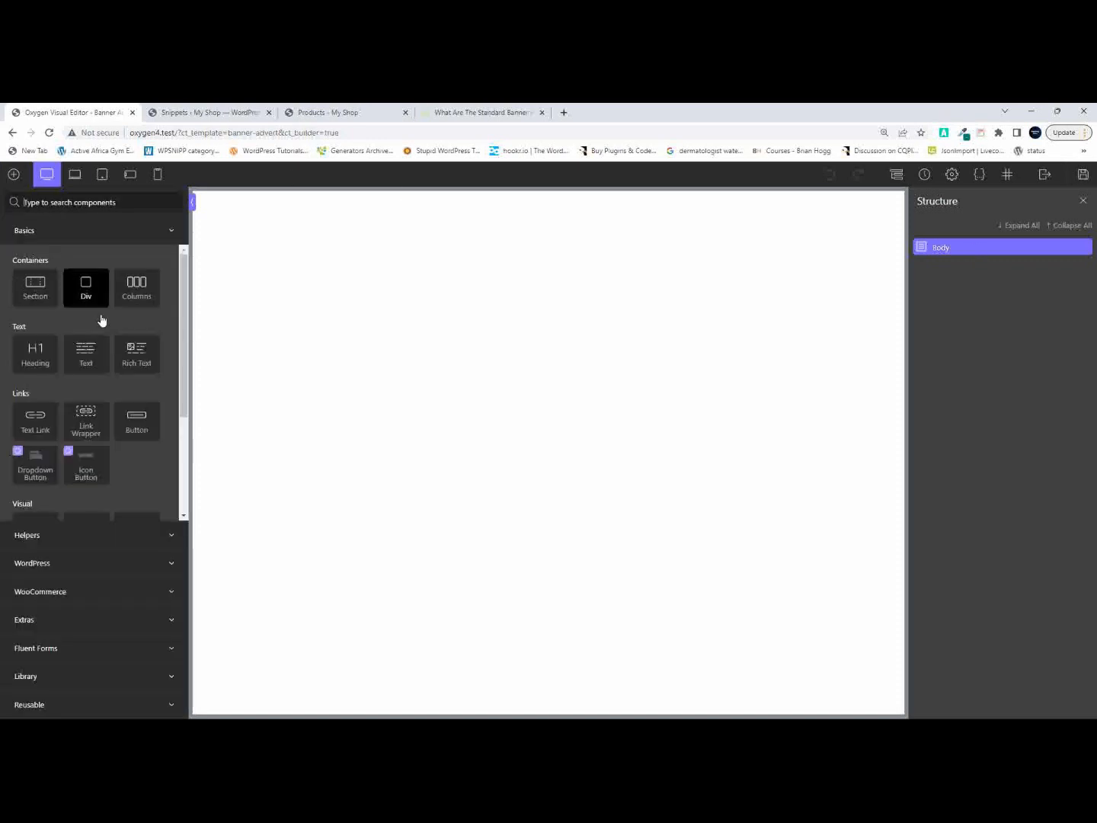
{"action": "left_click", "coordinate": [28, 537]}
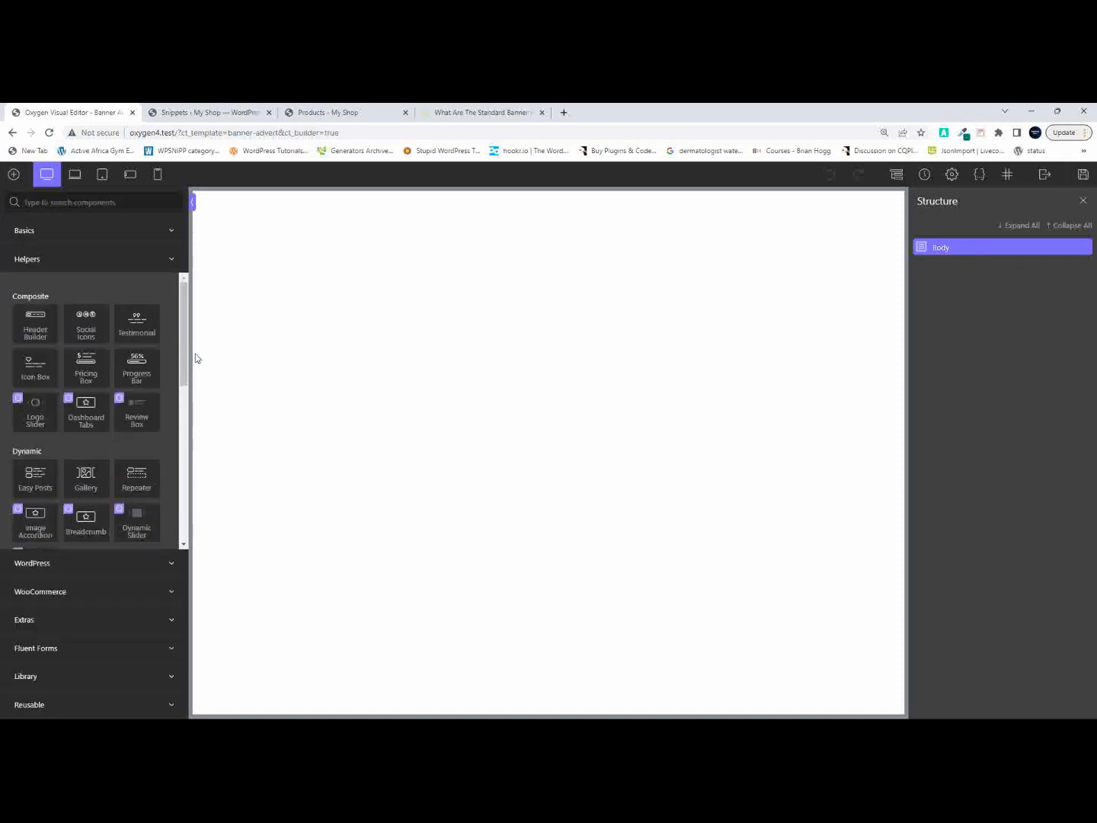
{"action": "left_click", "coordinate": [144, 482]}
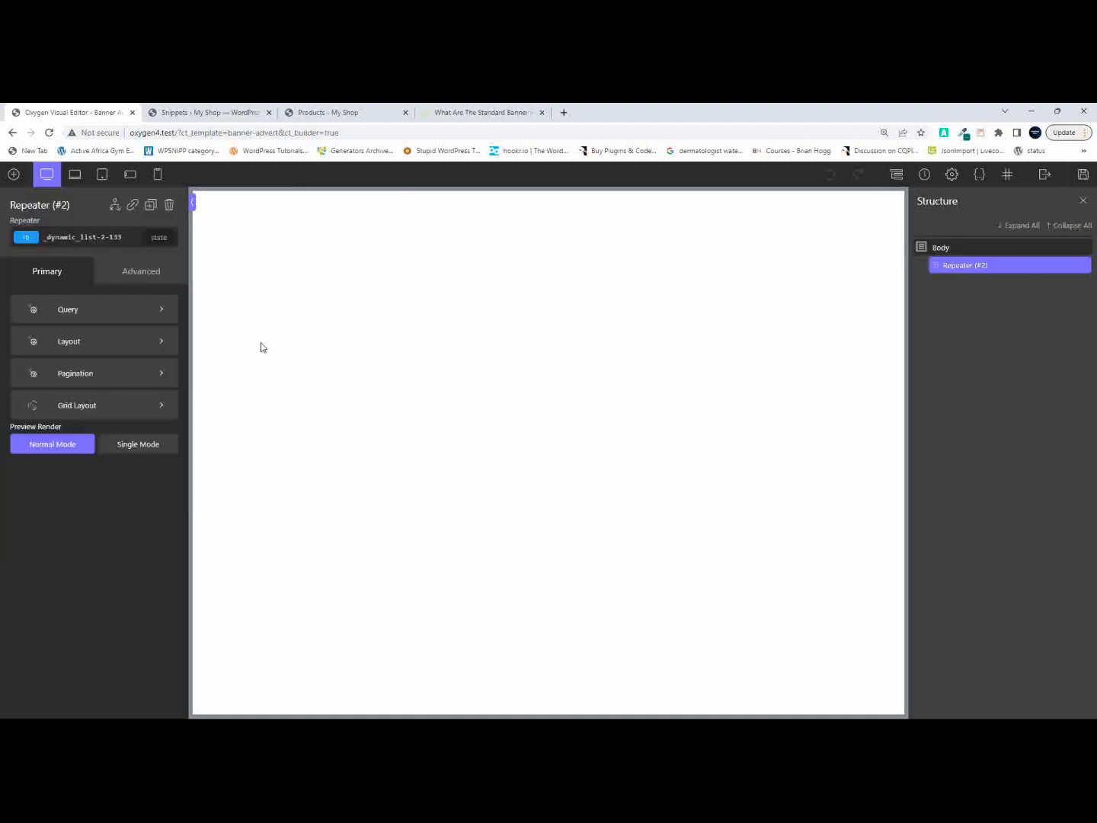
Switch the repeater's WP query to advanced and add a post_type parameter with the value product.
{"action": "left_click", "coordinate": [55, 308]}
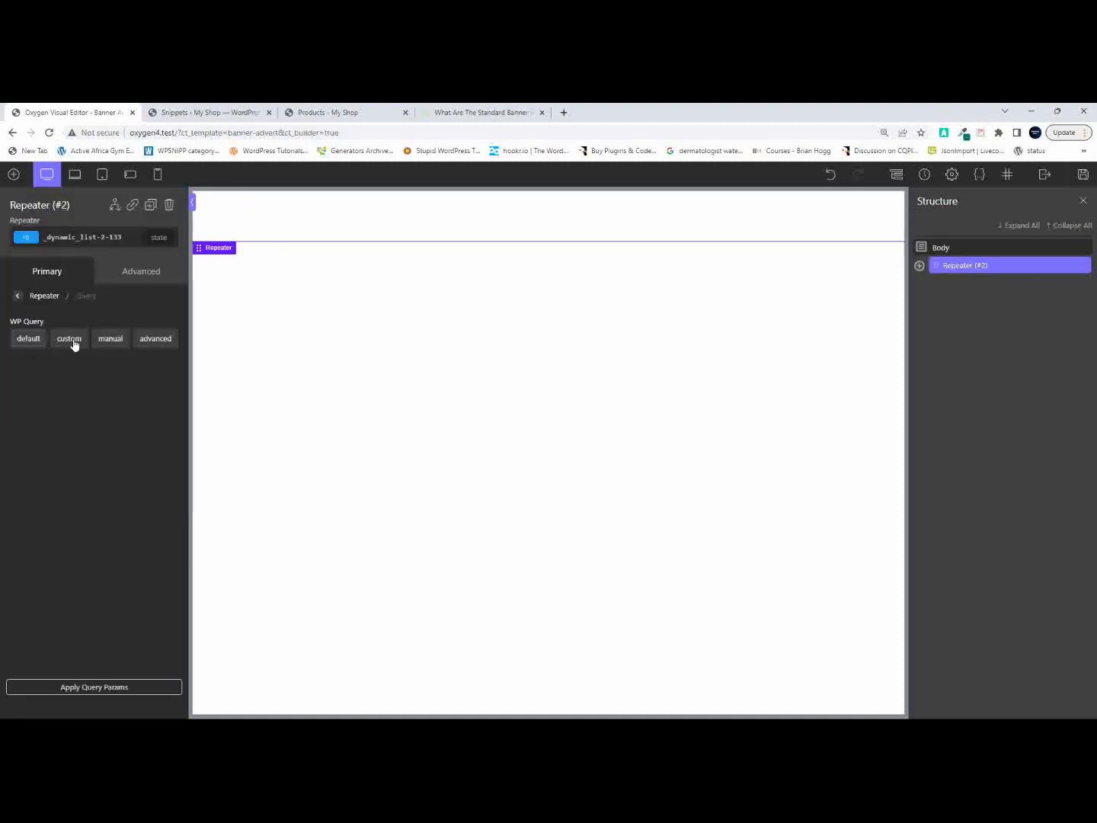
{"action": "left_click", "coordinate": [154, 345]}
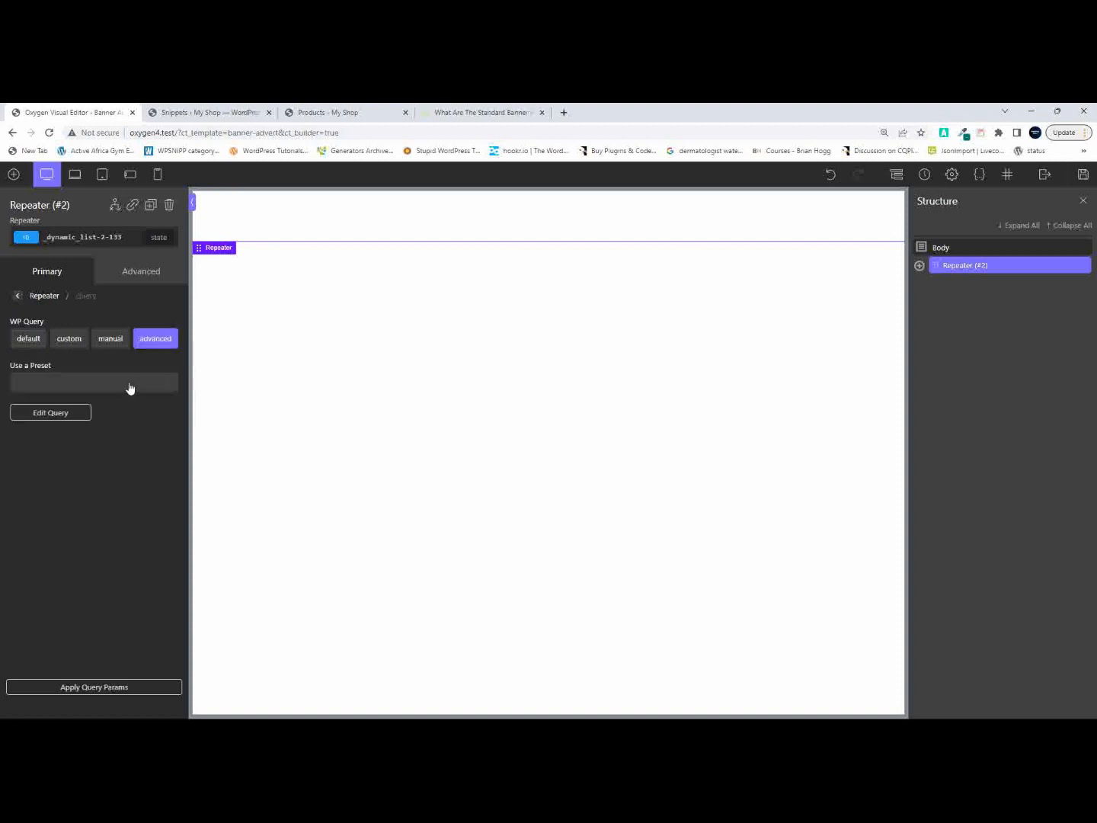
{"action": "left_click", "coordinate": [41, 415]}
{"action": "left_click", "coordinate": [544, 323]}
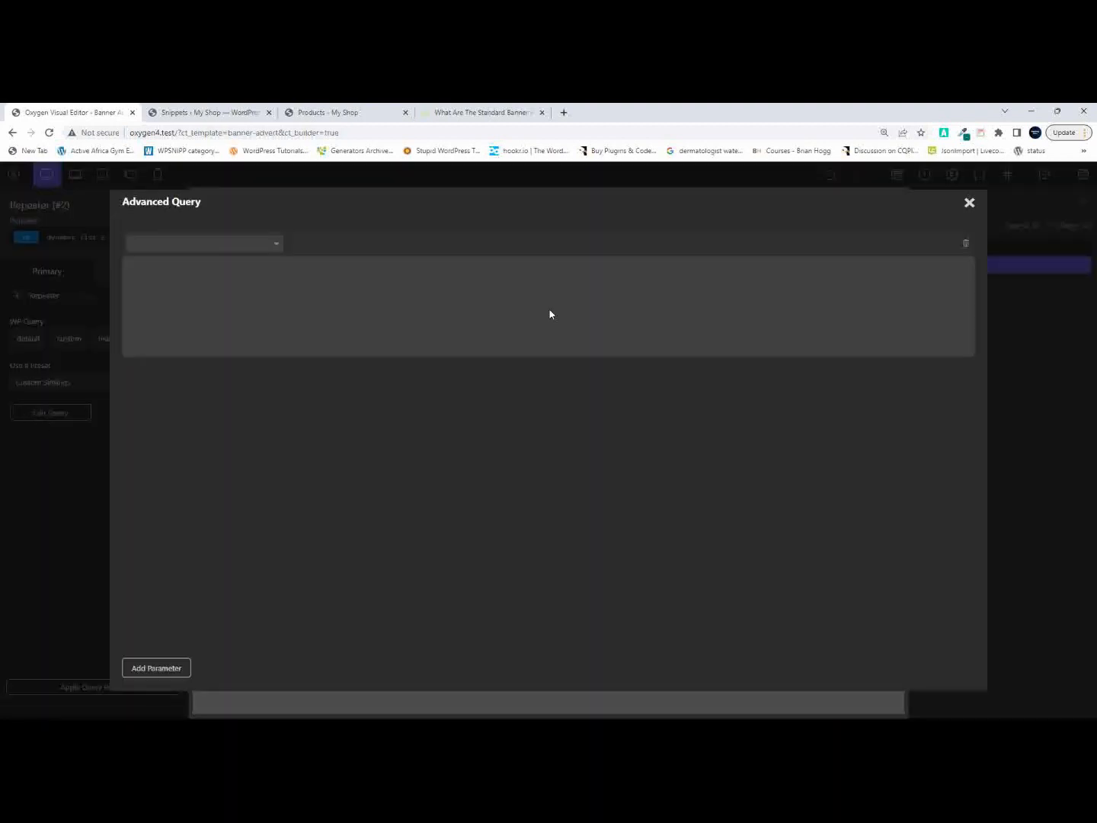
{"action": "left_click", "coordinate": [209, 246]}
{"action": "type", "text": "post"}
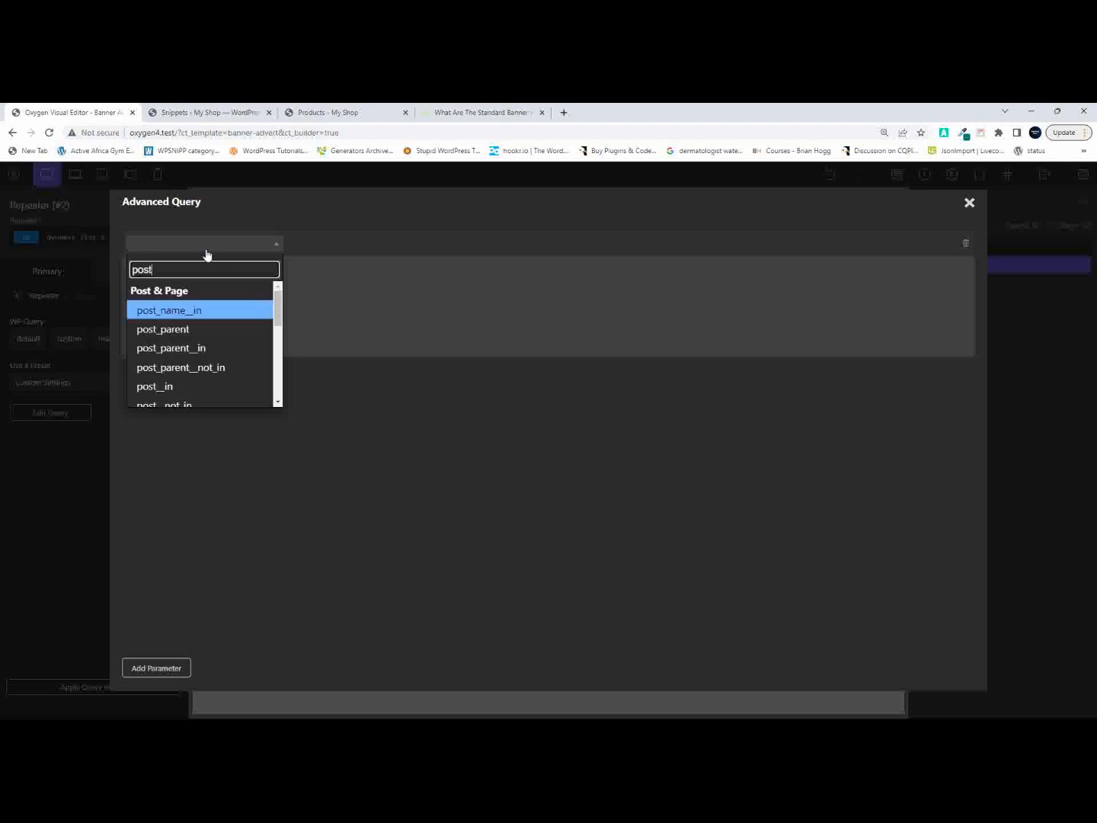
{"action": "type", "text": "_t"}
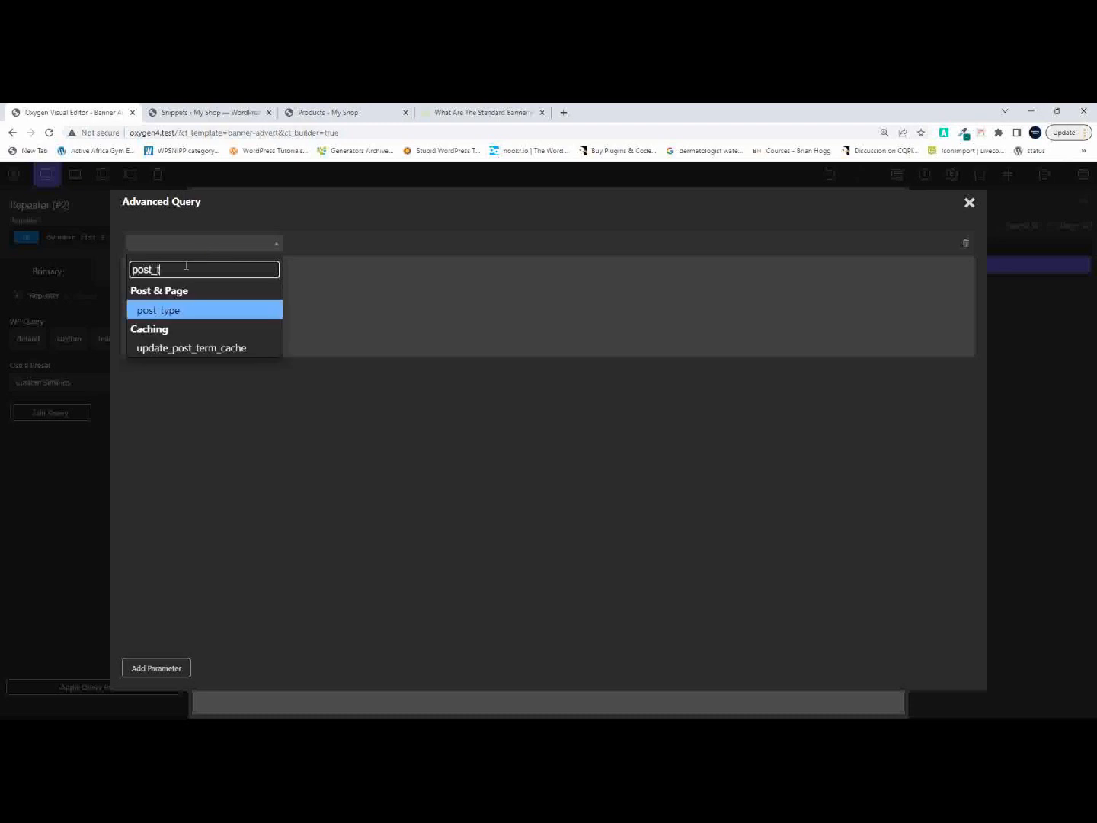
{"action": "left_click", "coordinate": [160, 309]}
{"action": "left_click", "coordinate": [324, 244]}
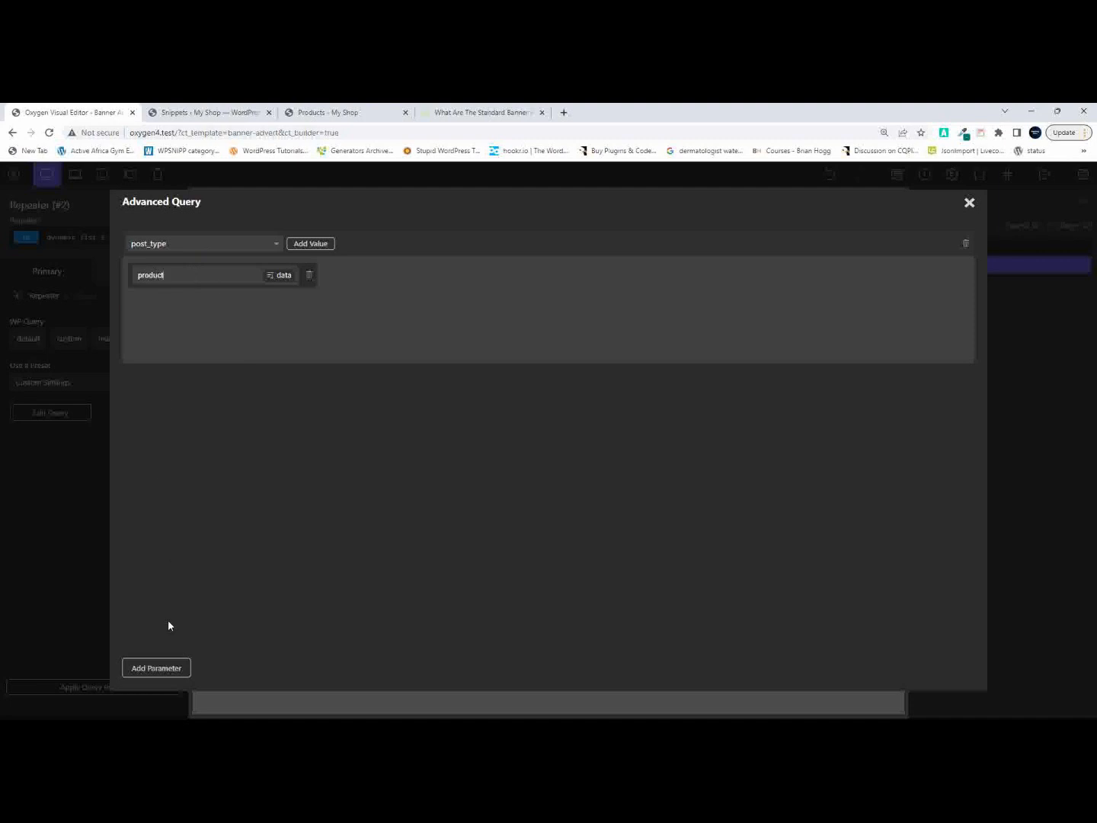
Add a meta_query parameter to the advanced query, with a relation entry set to "and" and an array entry.
{"action": "left_click", "coordinate": [150, 668]}
{"action": "left_click", "coordinate": [258, 390]}
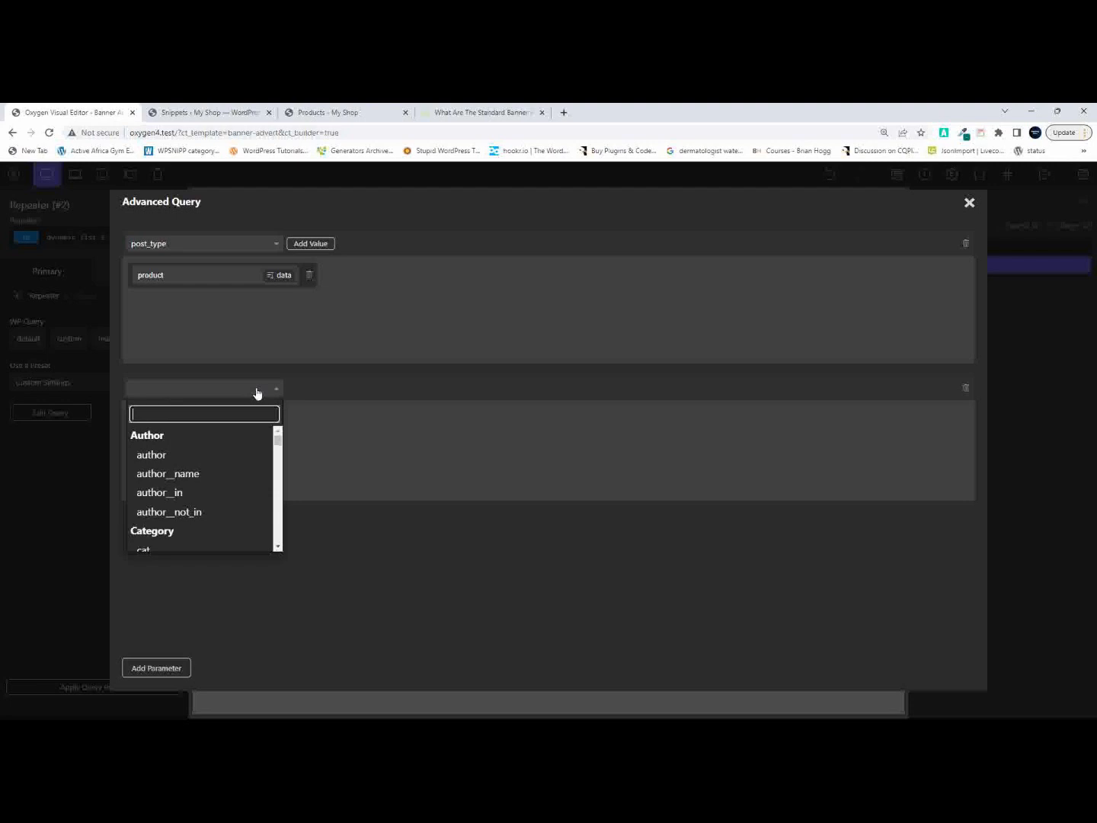
{"action": "type", "text": "meta"}
{"action": "left_click", "coordinate": [178, 531]}
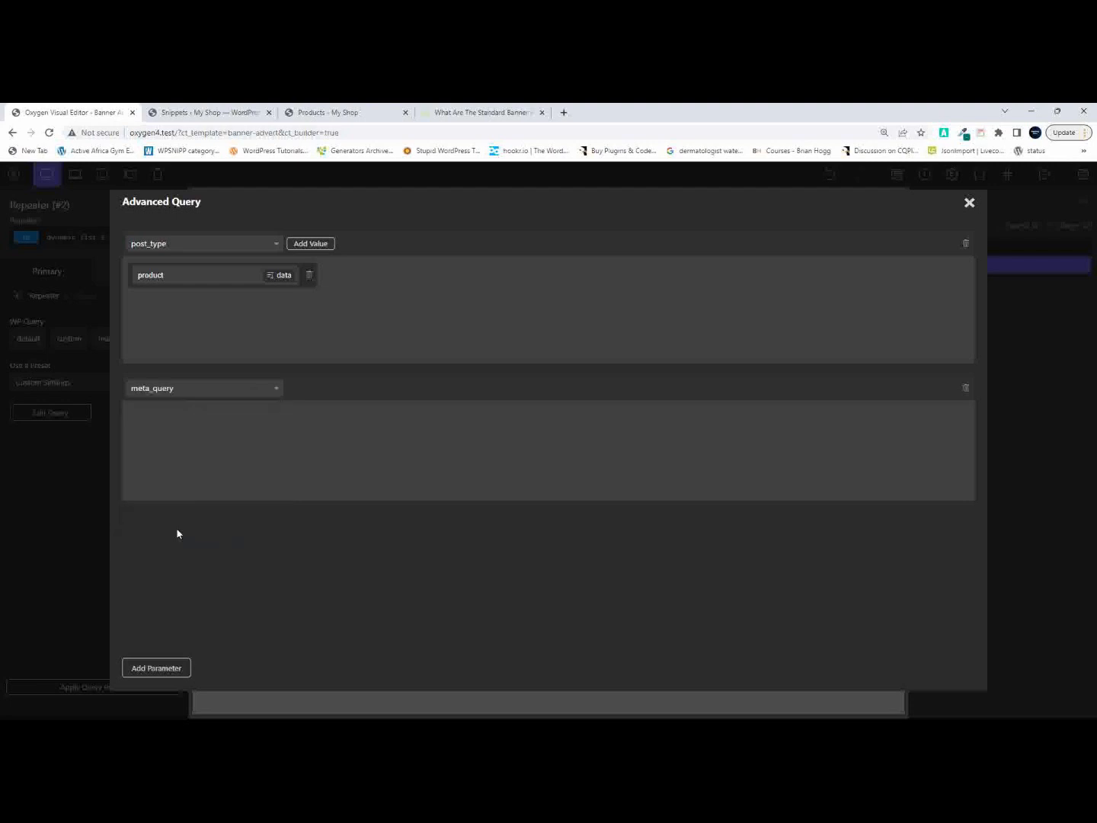
{"action": "left_click", "coordinate": [309, 390]}
{"action": "left_click", "coordinate": [308, 391]}
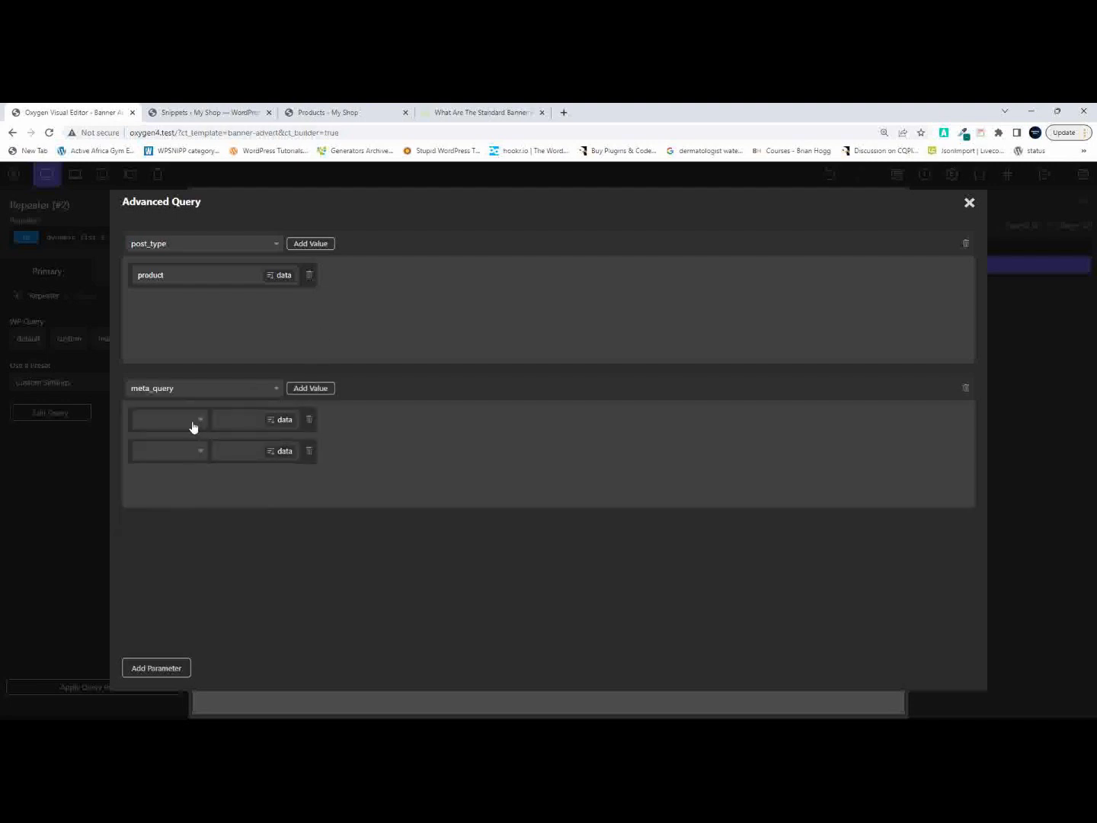
{"action": "left_click", "coordinate": [194, 427]}
{"action": "left_click", "coordinate": [173, 465]}
{"action": "left_click", "coordinate": [190, 455]}
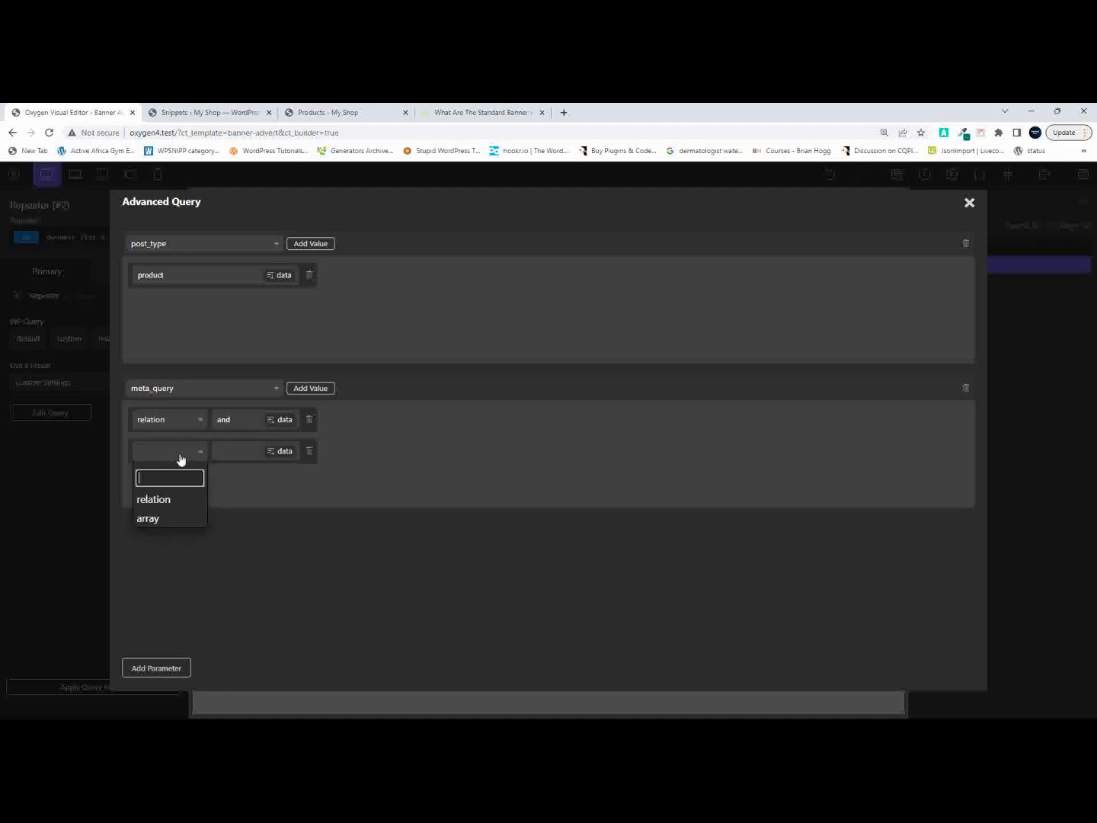
{"action": "left_click", "coordinate": [164, 517]}
Give the meta_query array four entries and set the first one as key with _sale_price.
{"action": "left_click", "coordinate": [235, 451]}
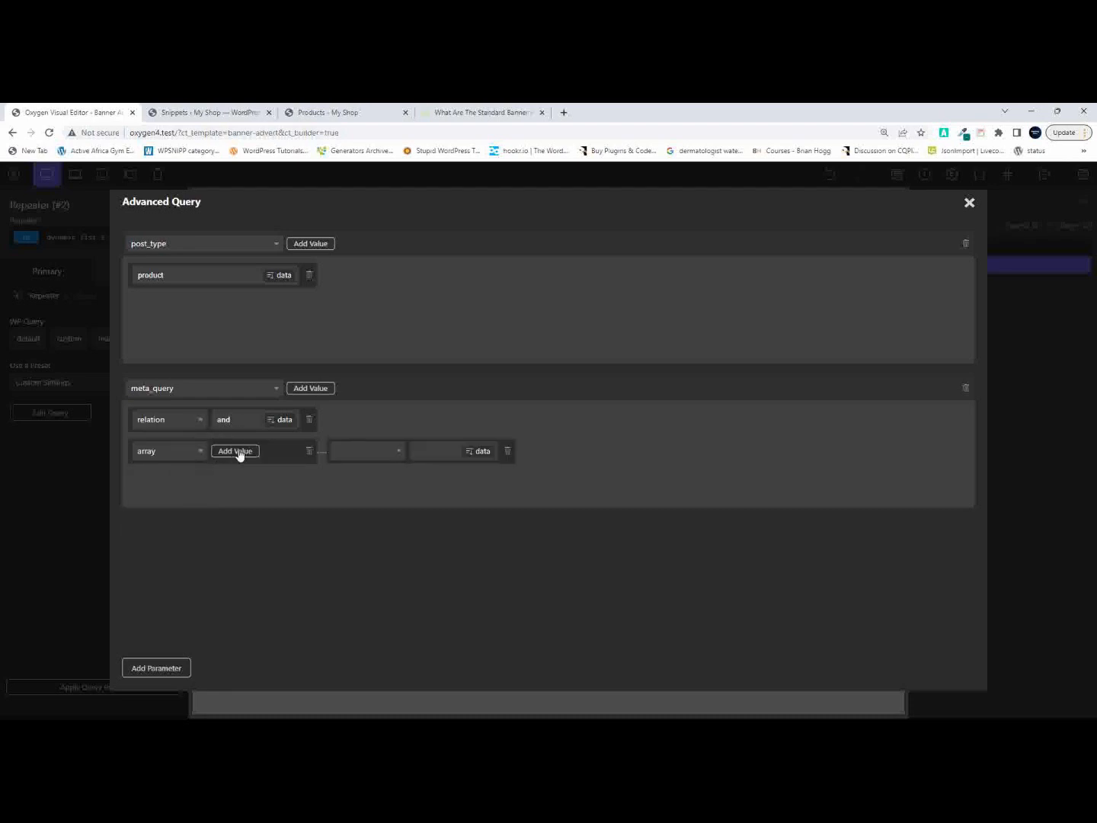
{"action": "left_click", "coordinate": [237, 451]}
{"action": "left_click", "coordinate": [236, 451]}
{"action": "left_click", "coordinate": [235, 451]}
{"action": "left_click", "coordinate": [367, 454]}
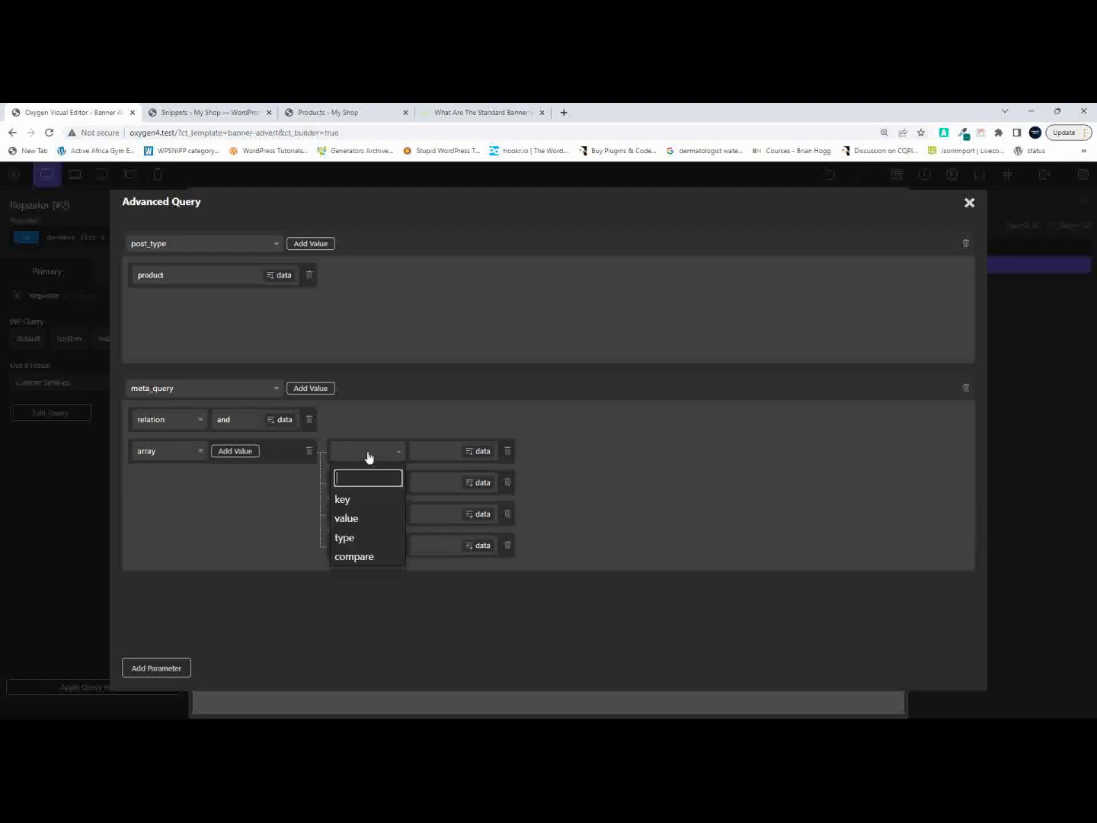
{"action": "left_click", "coordinate": [364, 503]}
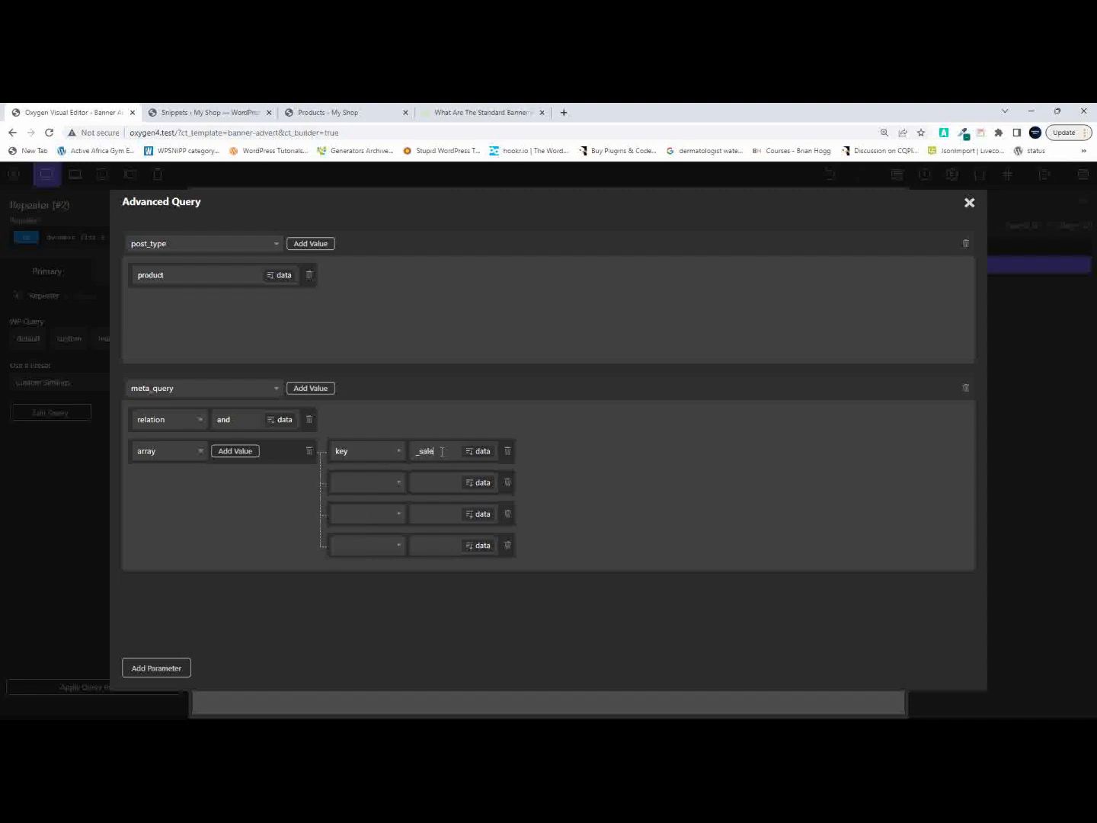
Set the second entry of the meta_query array as value with 0.
{"action": "left_click", "coordinate": [362, 485]}
{"action": "left_click", "coordinate": [363, 550]}
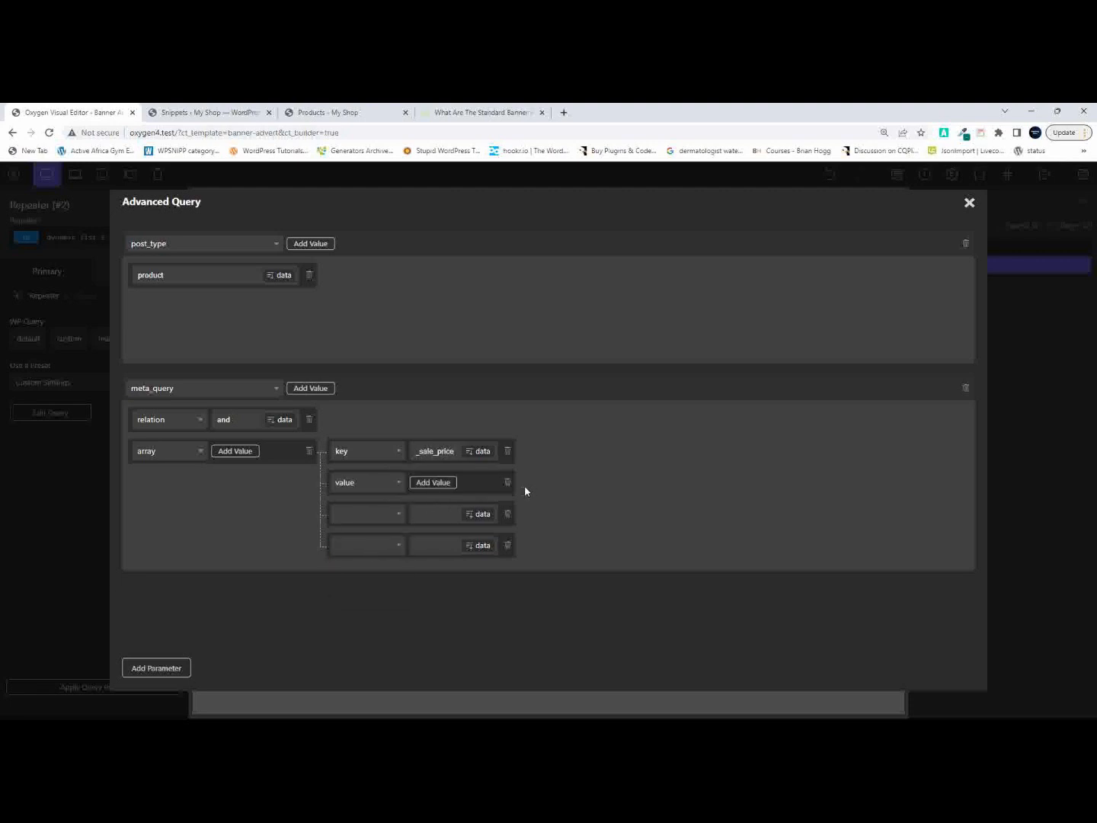
{"action": "left_click", "coordinate": [435, 483]}
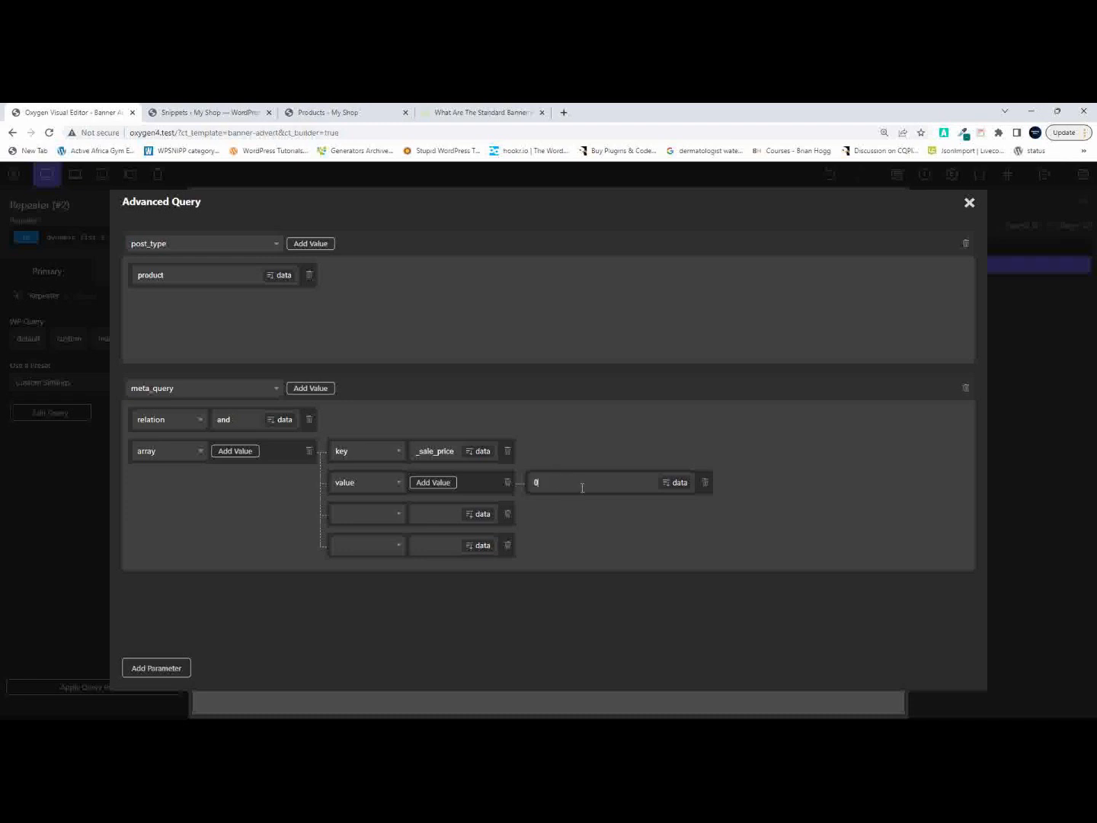
{"action": "type", "text": "0"}
Set the two remaining meta_query array entries as type with numeric and compare with >.
{"action": "left_click", "coordinate": [395, 516]}
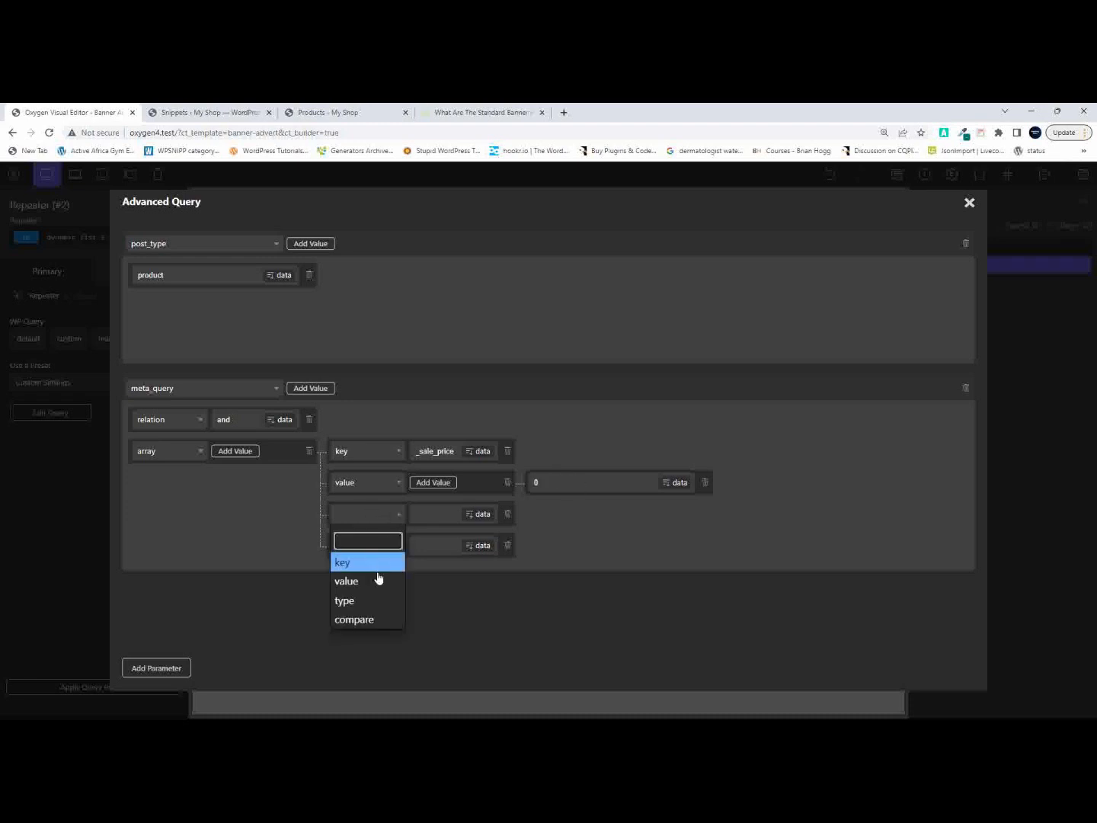
{"action": "left_click", "coordinate": [364, 600]}
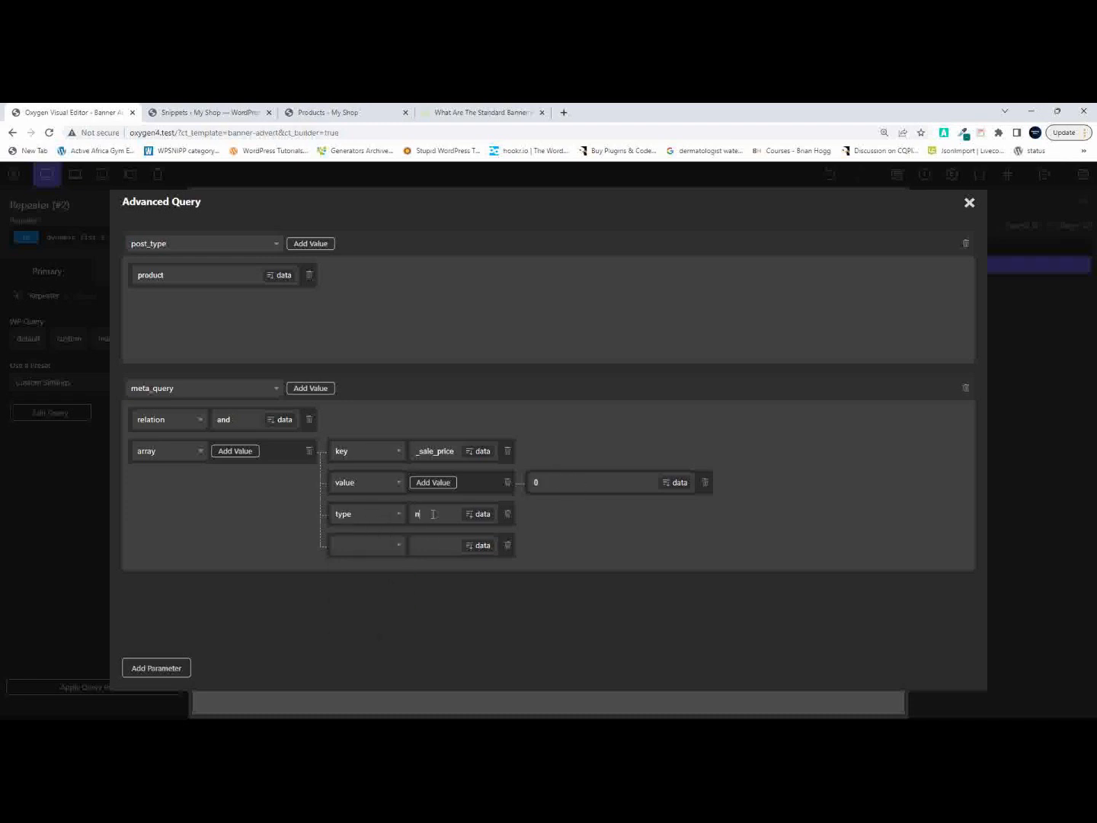
{"action": "left_click", "coordinate": [362, 546]}
{"action": "left_click", "coordinate": [369, 655]}
{"action": "left_click_drag", "start_coordinate": [414, 451], "coordinate": [456, 452]}
{"action": "left_click", "coordinate": [559, 481]}
Add a posts_per_page parameter to the advanced query with the value 1.
{"action": "left_click", "coordinate": [154, 669]}
{"action": "scroll", "coordinate": [232, 547], "scroll_direction": "down", "scroll_amount": 2}
{"action": "left_click", "coordinate": [266, 525]}
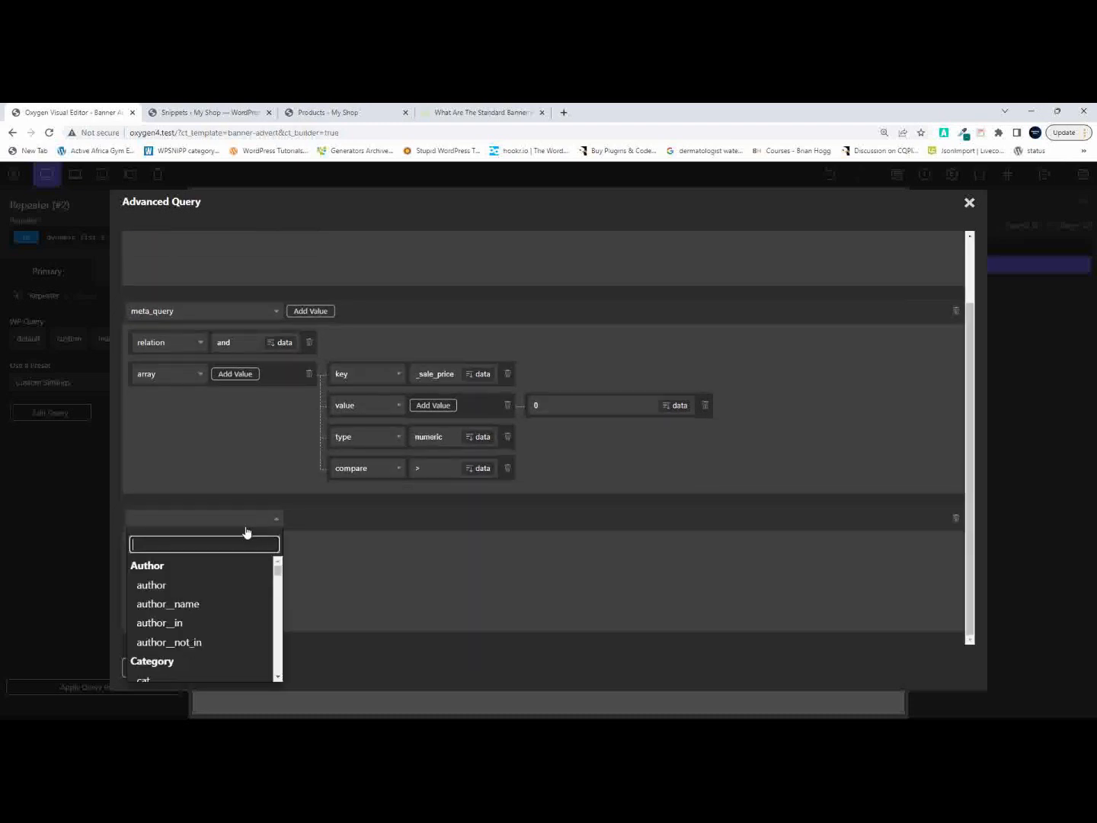
{"action": "type", "text": "posts"}
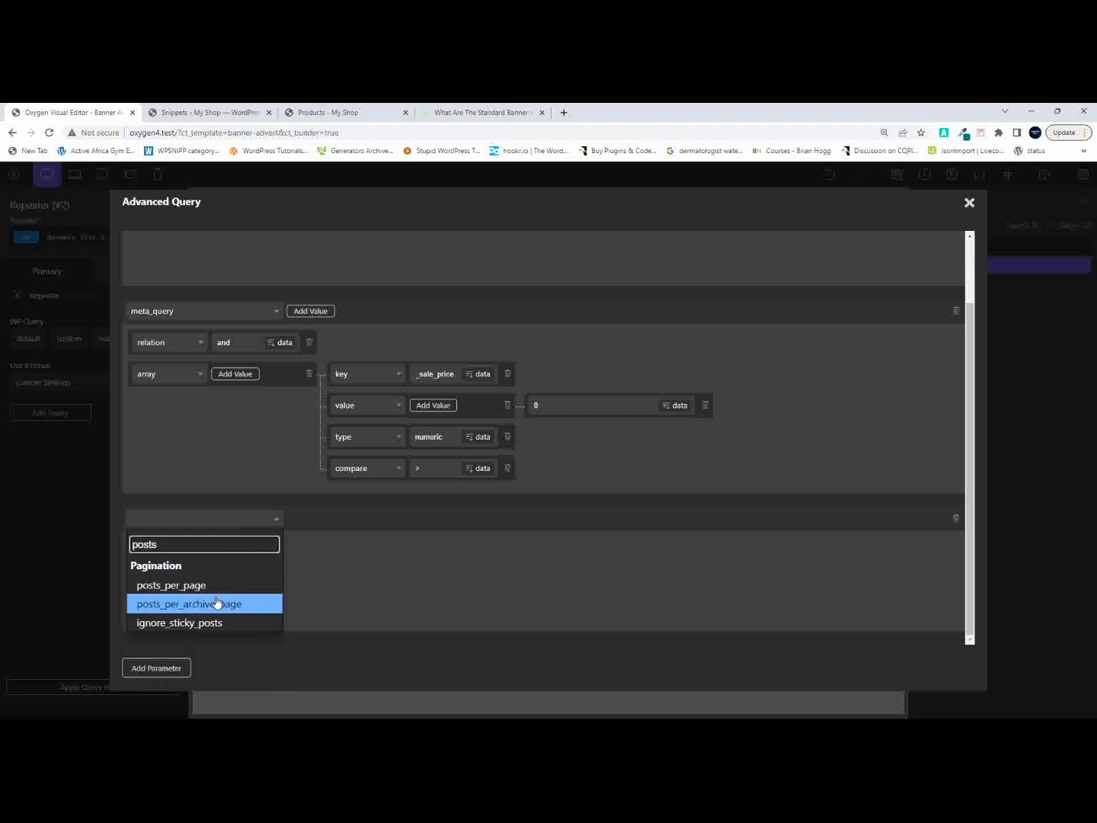
{"action": "left_click", "coordinate": [195, 587]}
{"action": "left_click", "coordinate": [314, 520]}
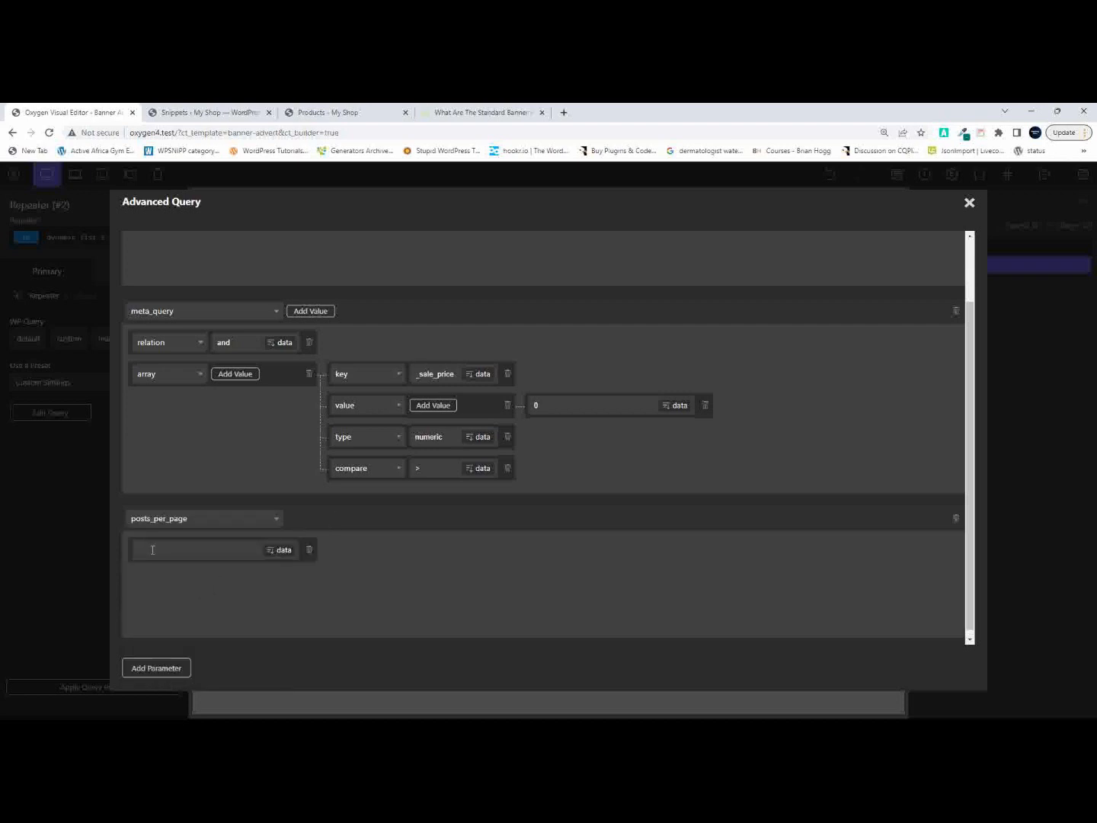
Add an orderby parameter to the advanced query with the value rand.
{"action": "left_click", "coordinate": [155, 668]}
{"action": "scroll", "coordinate": [216, 621], "scroll_direction": "down", "scroll_amount": 2}
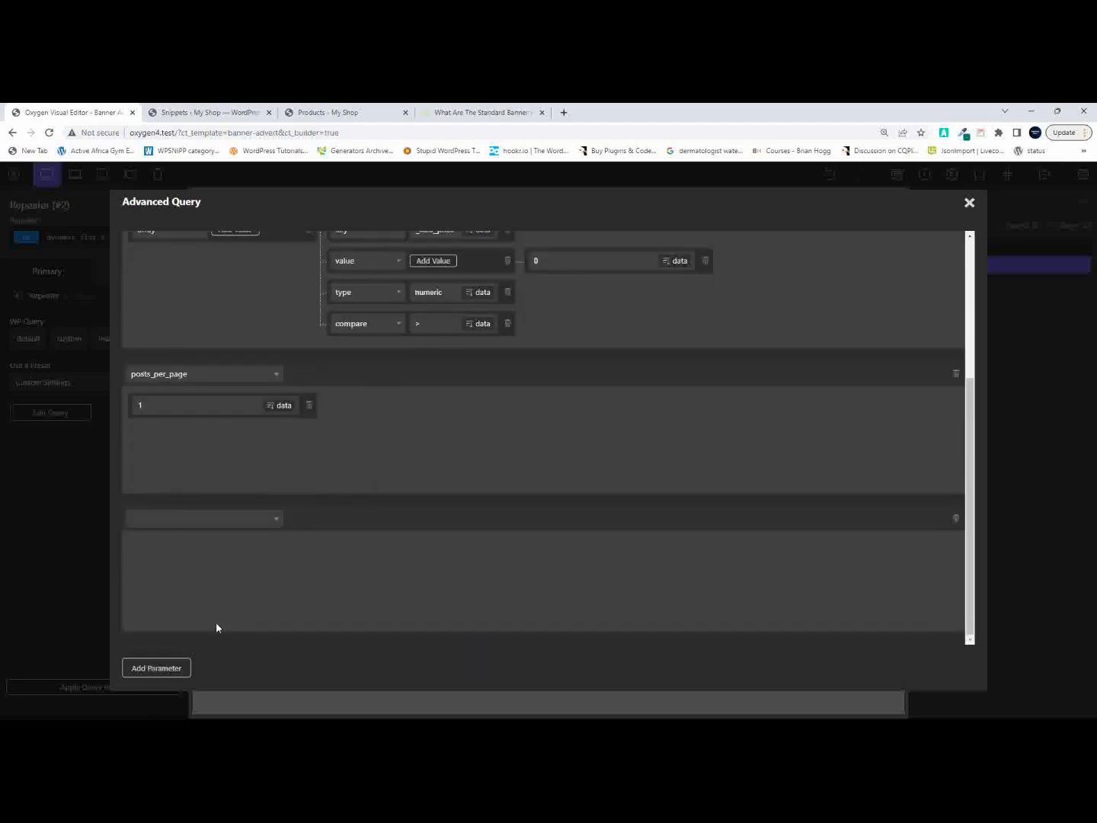
{"action": "left_click", "coordinate": [249, 522]}
{"action": "type", "text": "orc"}
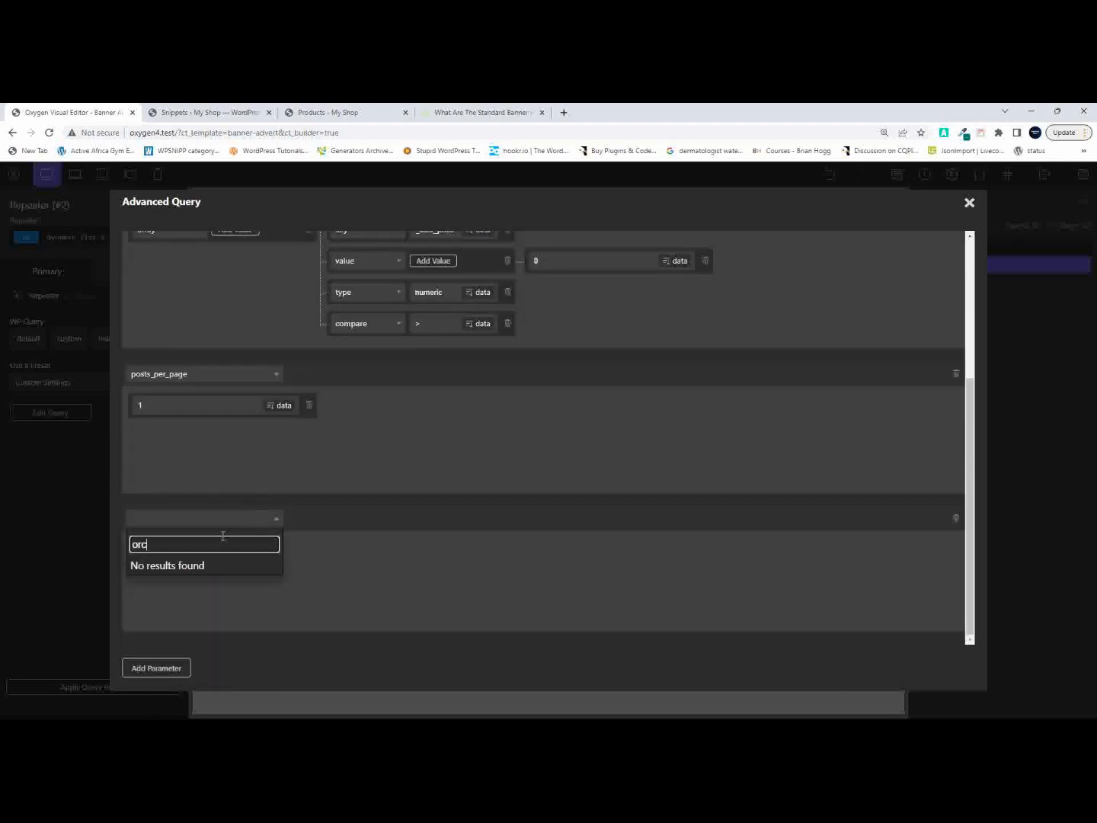
{"action": "key", "text": "BackSpace"}
{"action": "type", "text": "derby"}
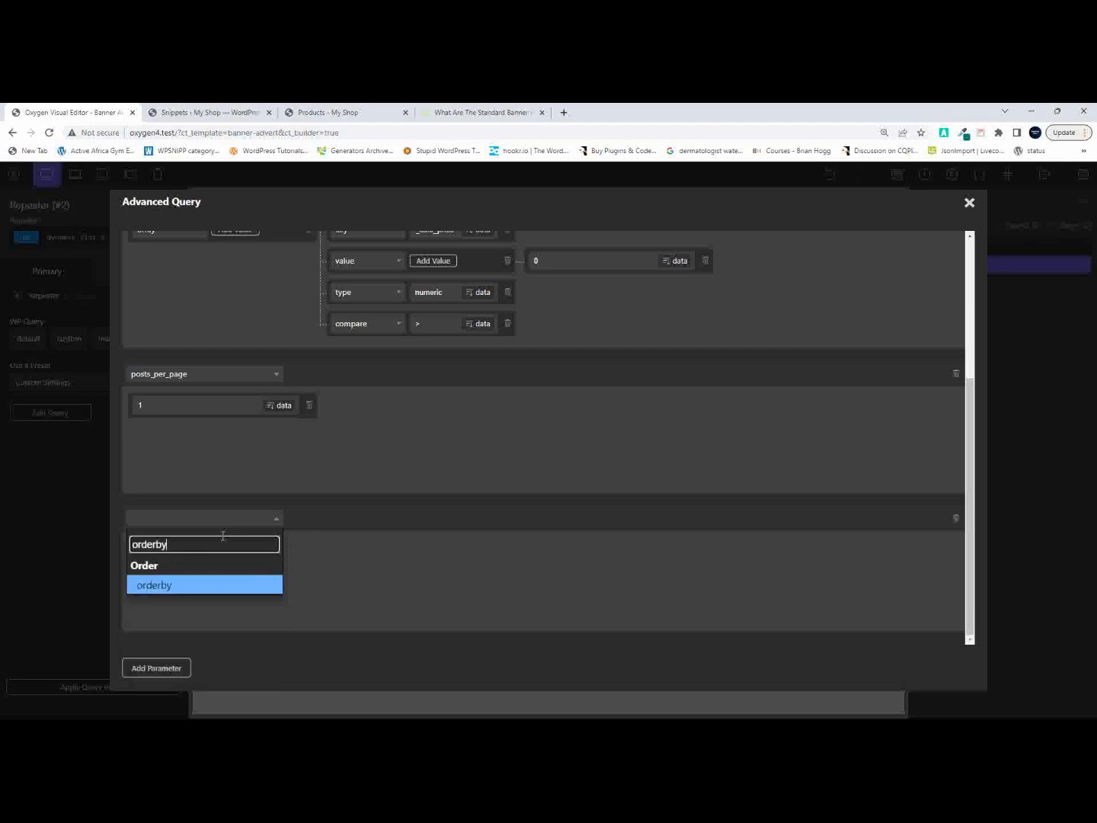
{"action": "left_click", "coordinate": [188, 585]}
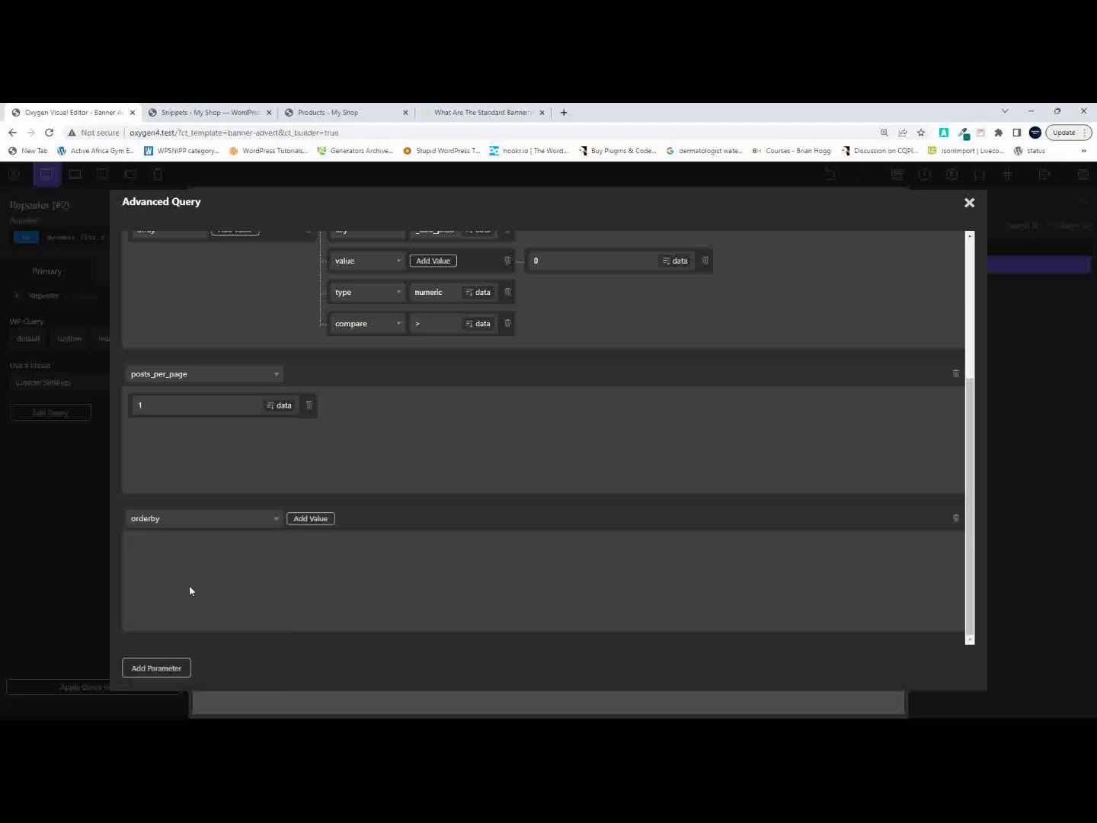
{"action": "left_click", "coordinate": [318, 517]}
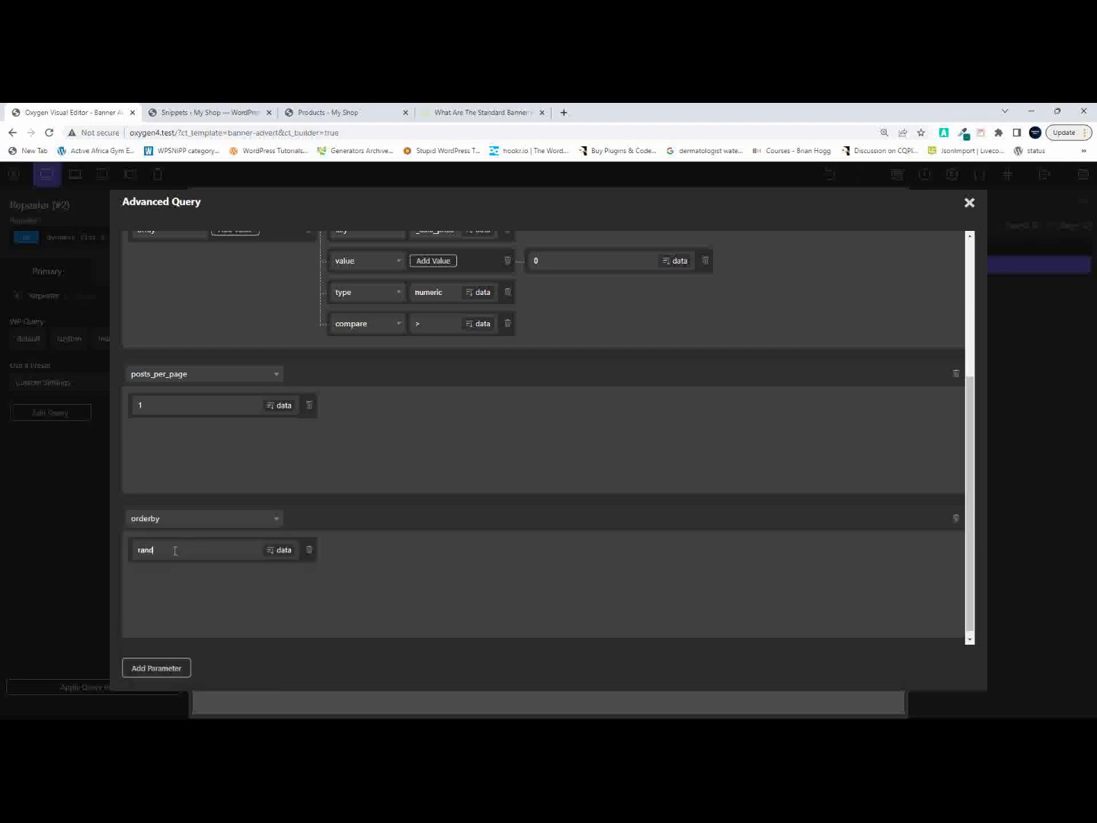
Add a no_found_rows parameter with the value true and close the advanced query editor.
{"action": "left_click", "coordinate": [152, 670]}
{"action": "scroll", "coordinate": [251, 581], "scroll_direction": "down", "scroll_amount": 2}
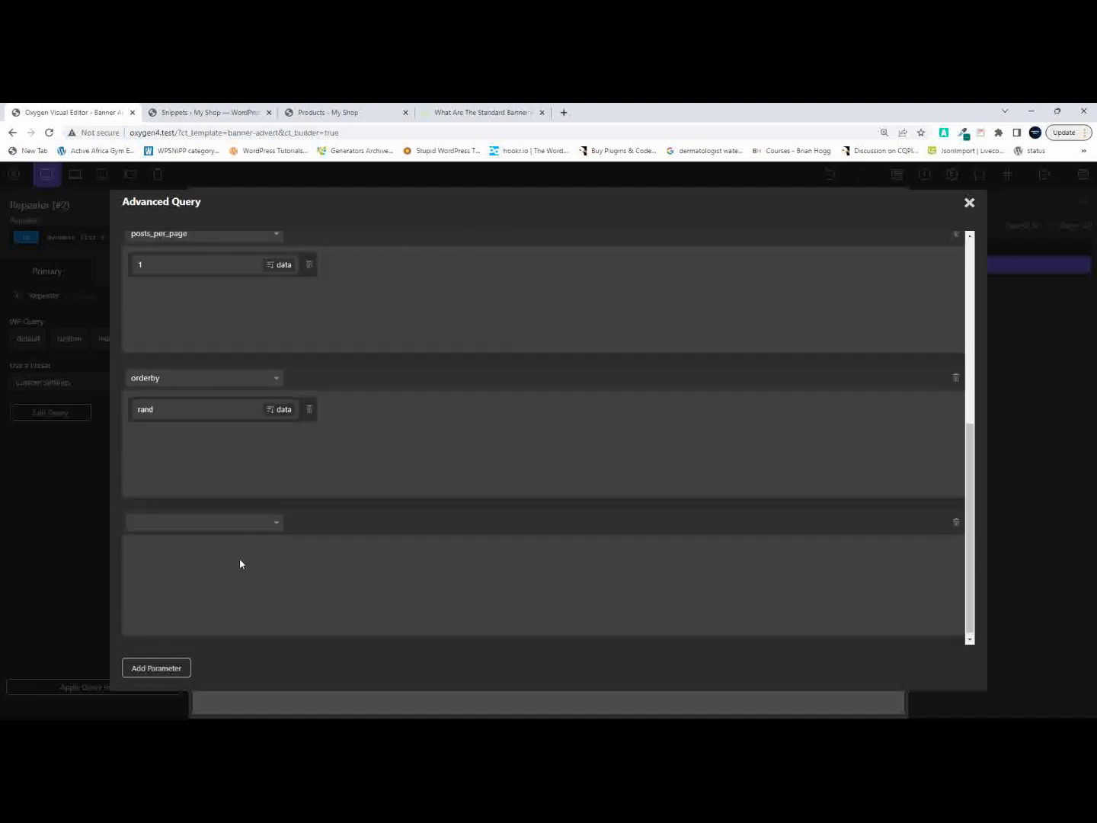
{"action": "scroll", "coordinate": [275, 552], "scroll_direction": "down", "scroll_amount": 1}
{"action": "left_click", "coordinate": [275, 522]}
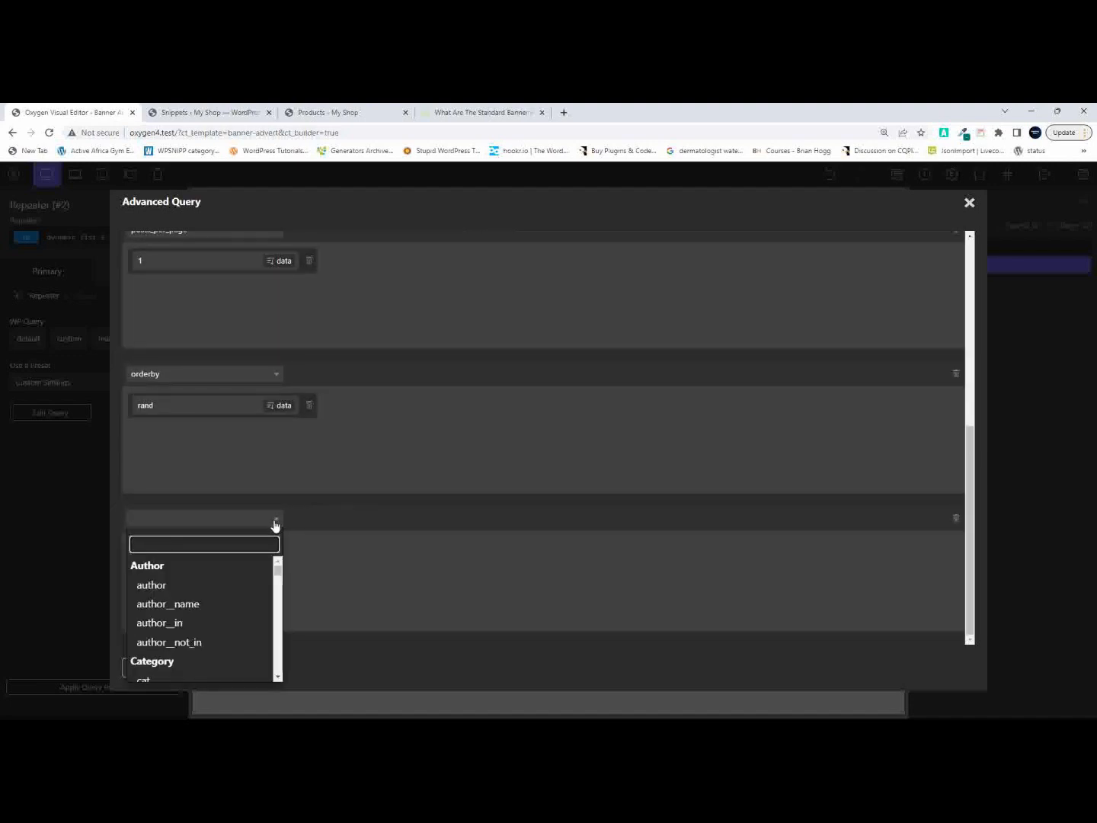
{"action": "type", "text": "no"}
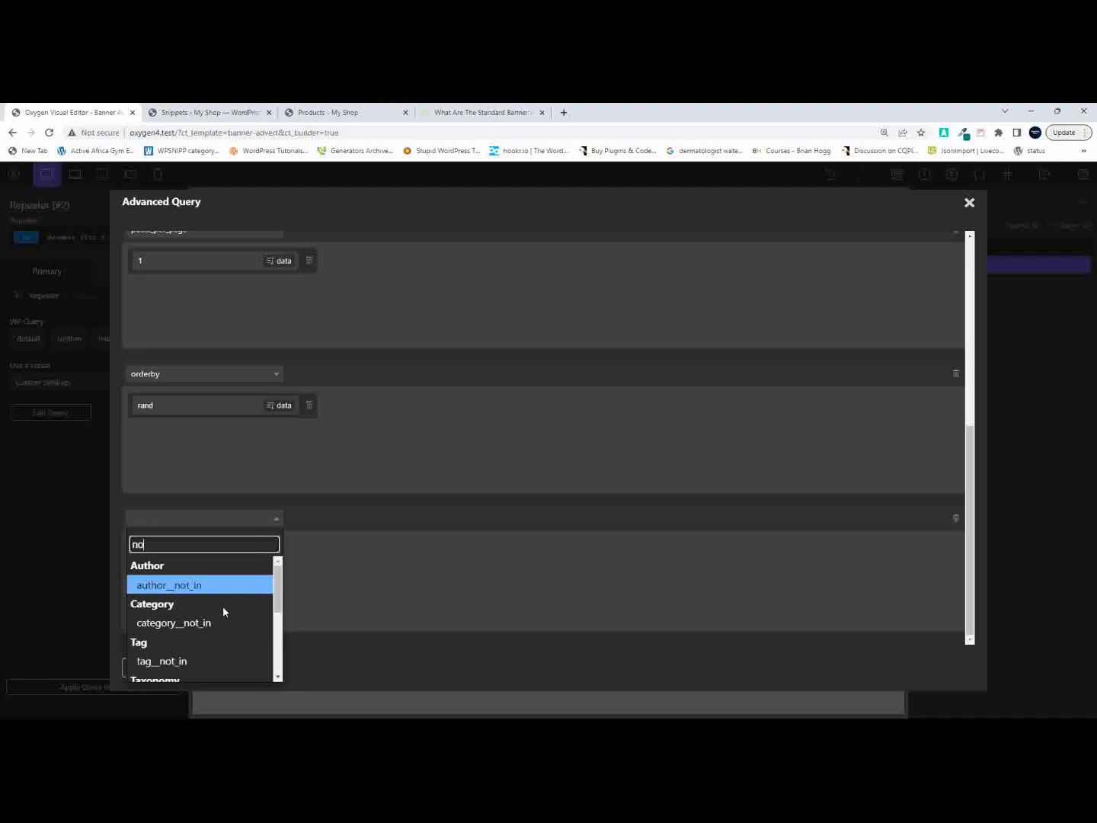
{"action": "scroll", "coordinate": [224, 606], "scroll_direction": "down", "scroll_amount": 5}
{"action": "left_click", "coordinate": [176, 675]}
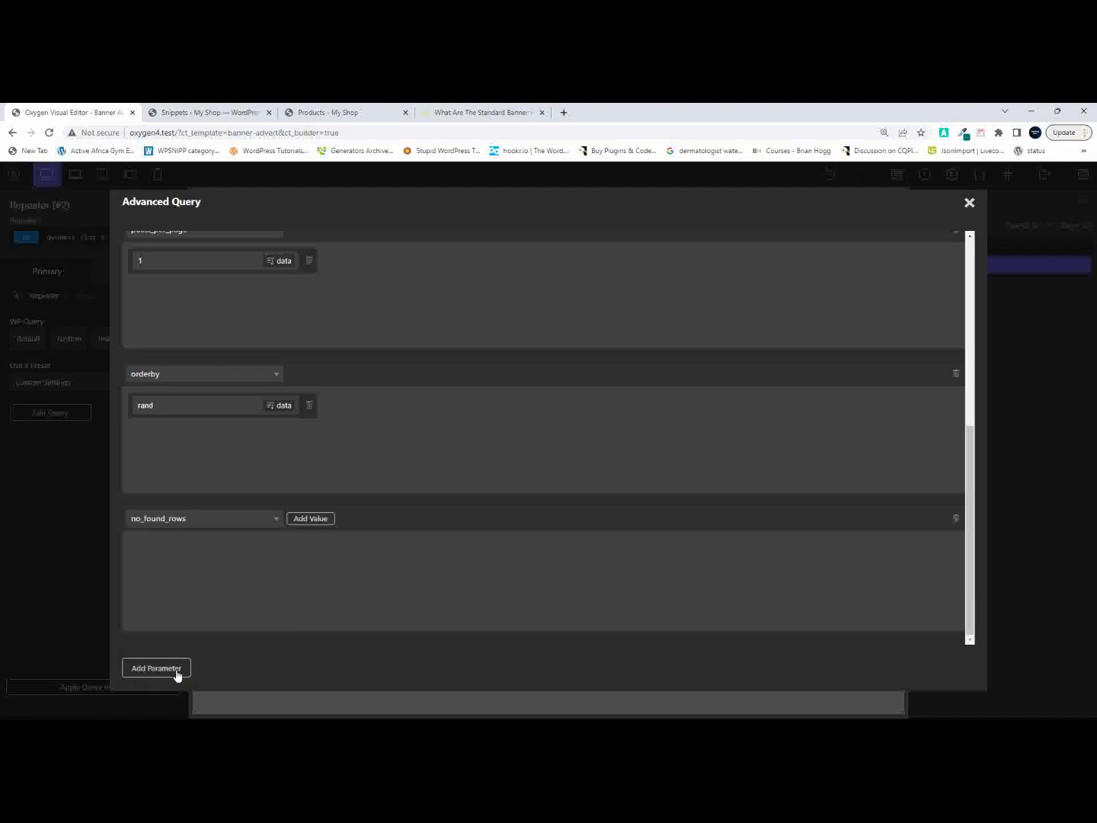
{"action": "left_click", "coordinate": [311, 518]}
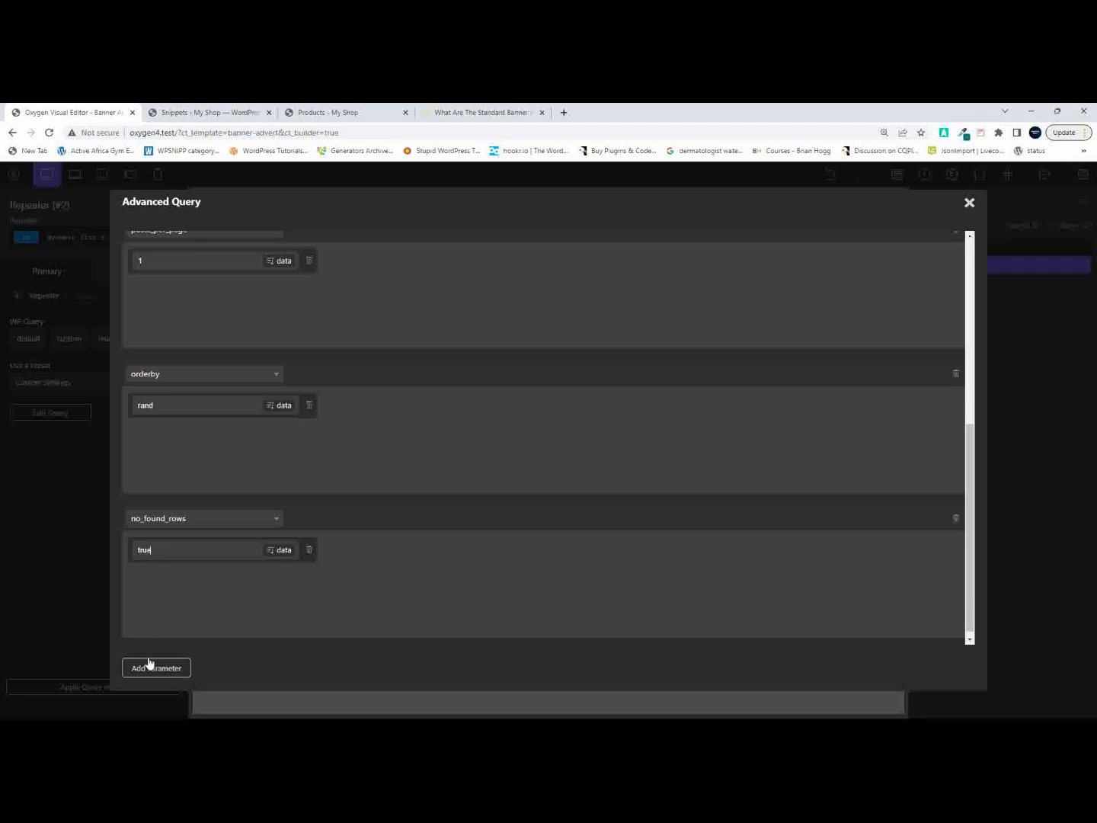
{"action": "left_click", "coordinate": [969, 203]}
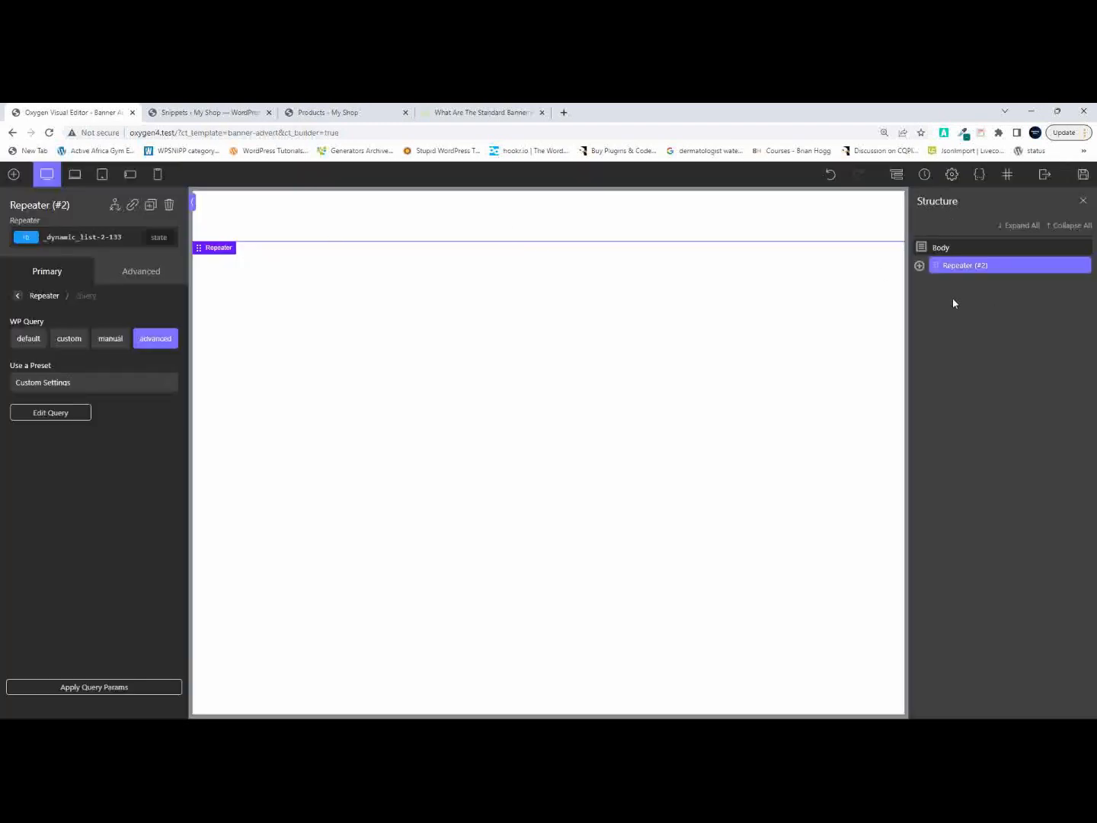
Look up the Leaderboard dimensions on the standard banner sizes page and return to the Oxygen editor.
{"action": "left_click", "coordinate": [919, 265]}
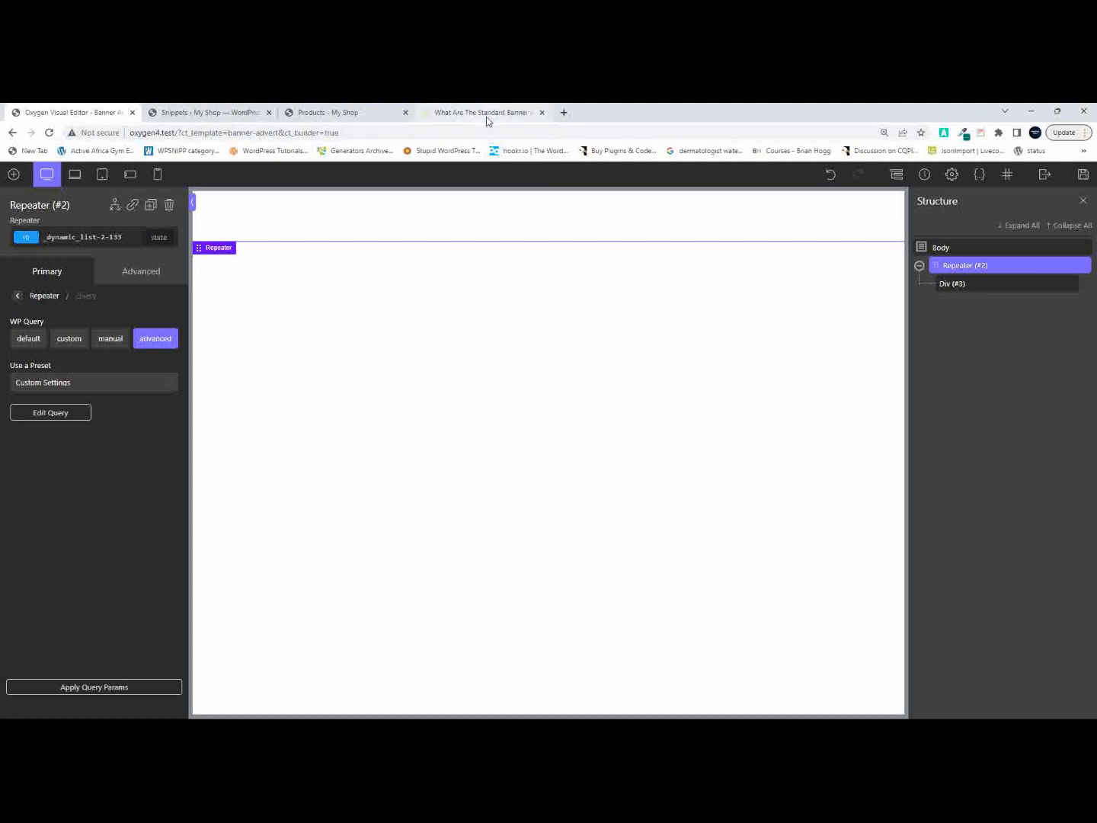
{"action": "left_click", "coordinate": [462, 112]}
{"action": "scroll", "coordinate": [333, 519], "scroll_direction": "down", "scroll_amount": 1}
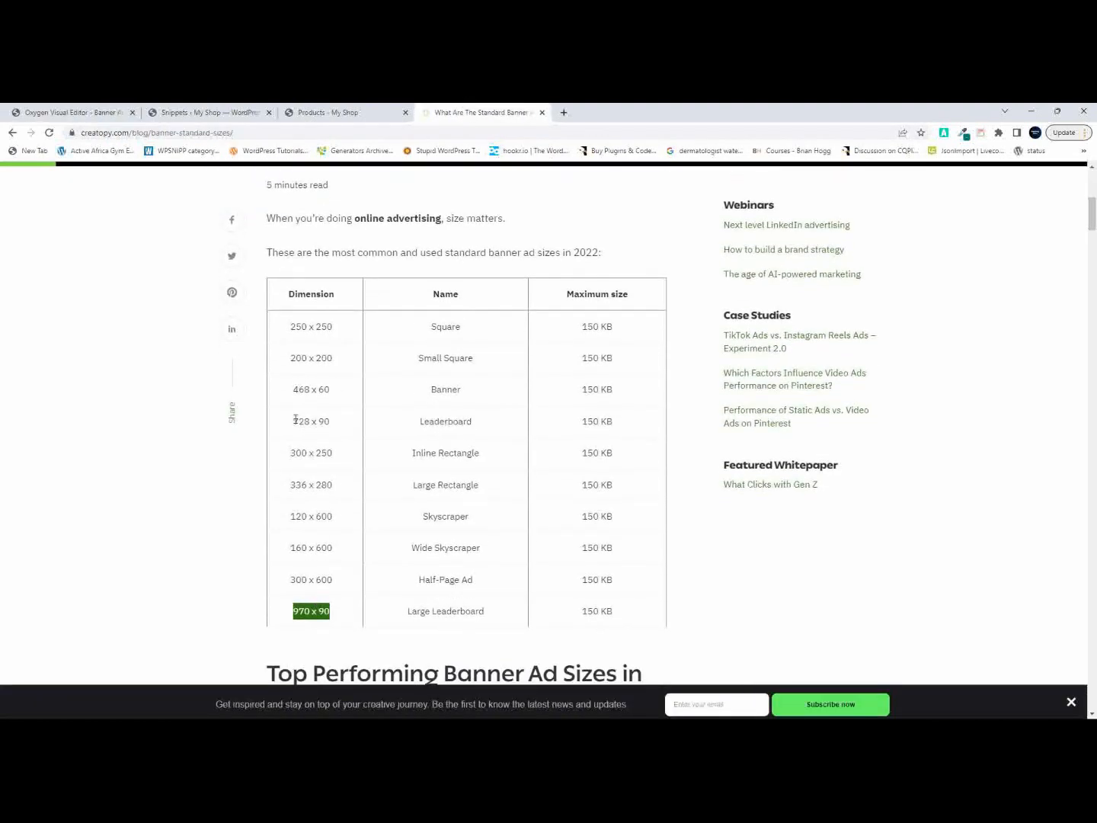
{"action": "left_click_drag", "start_coordinate": [293, 422], "coordinate": [331, 422]}
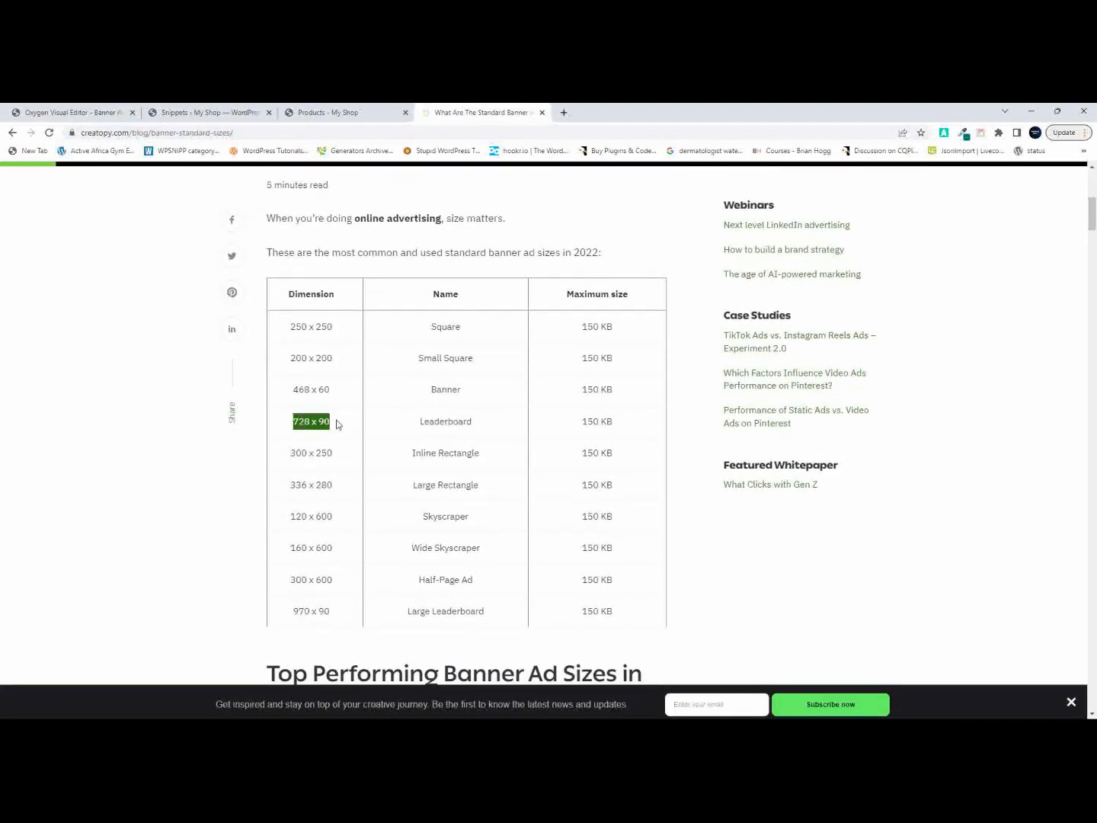
{"action": "left_click", "coordinate": [73, 114]}
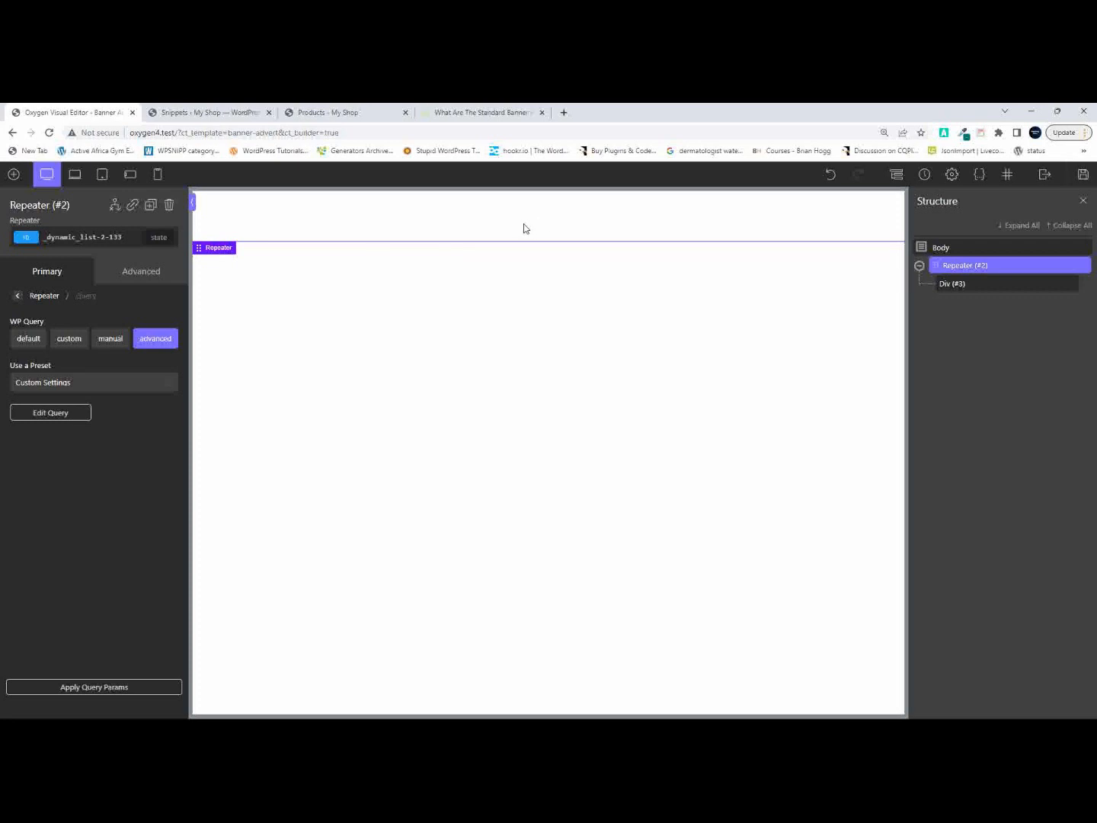
Add the class ad-inner-wrap to the div inside the repeater.
{"action": "left_click", "coordinate": [966, 284]}
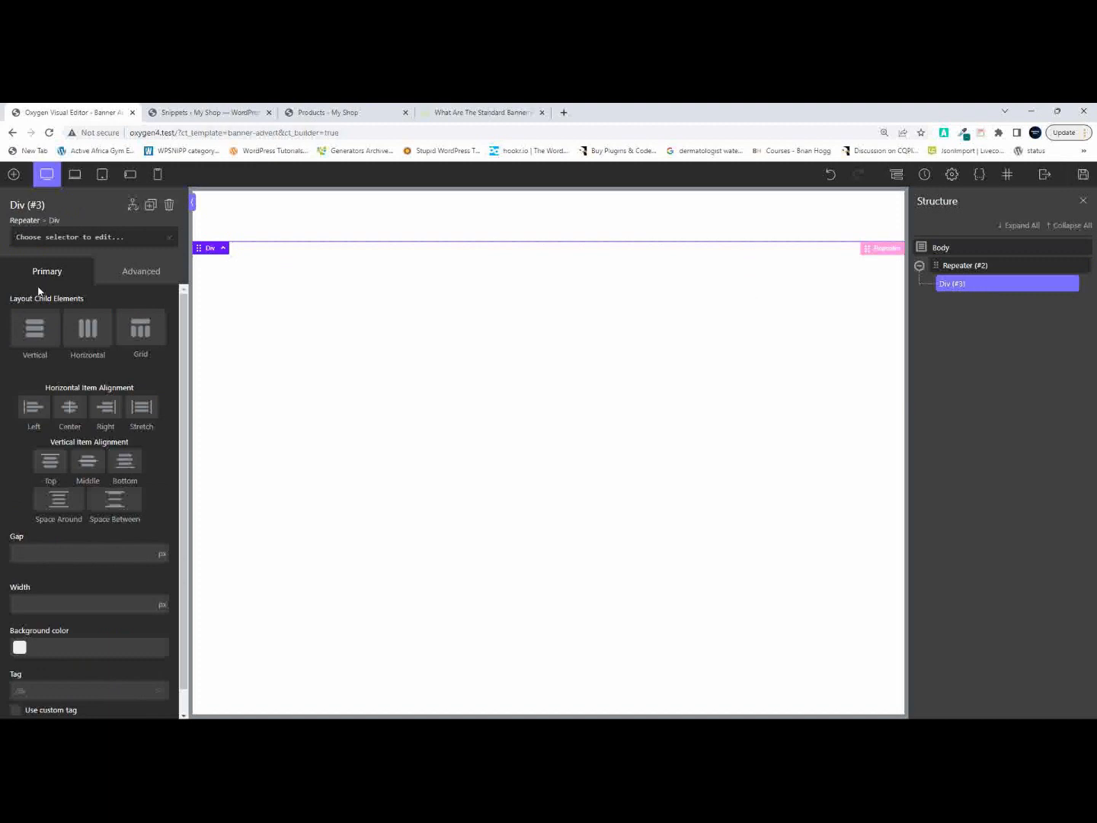
{"action": "left_click", "coordinate": [58, 242]}
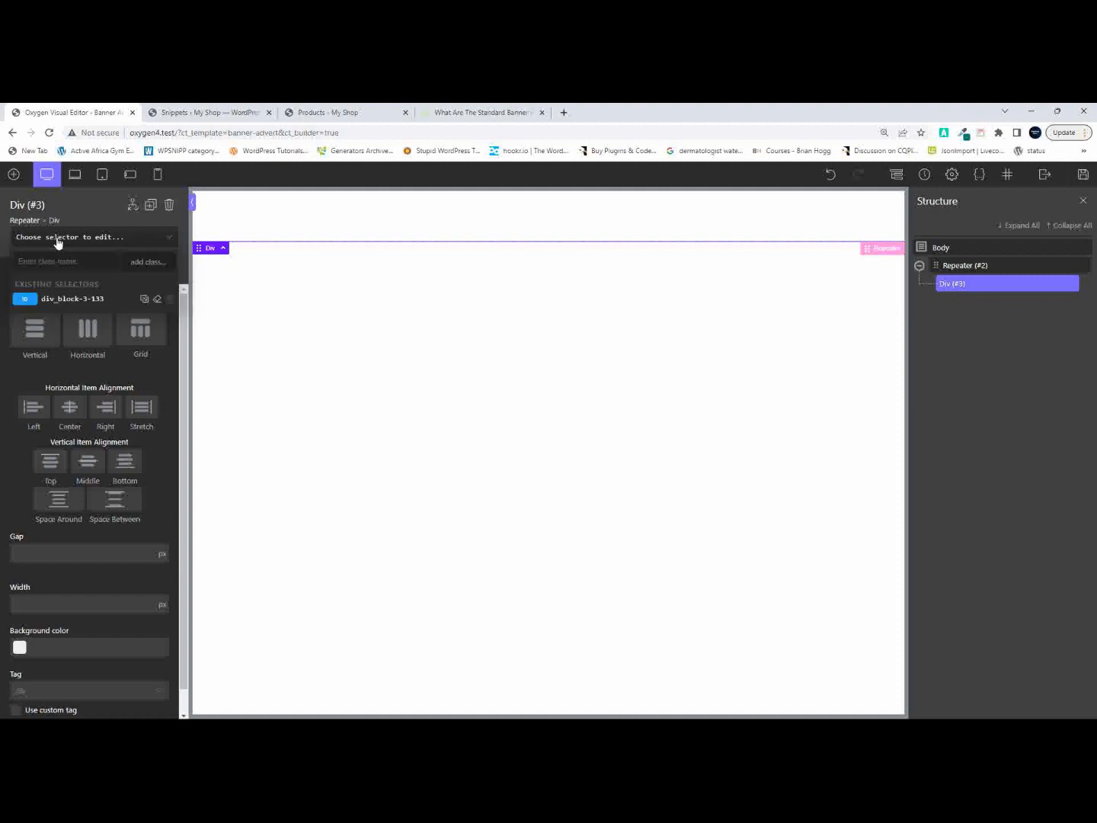
{"action": "type", "text": "ad-inner-wrap"}
{"action": "left_click", "coordinate": [143, 263]}
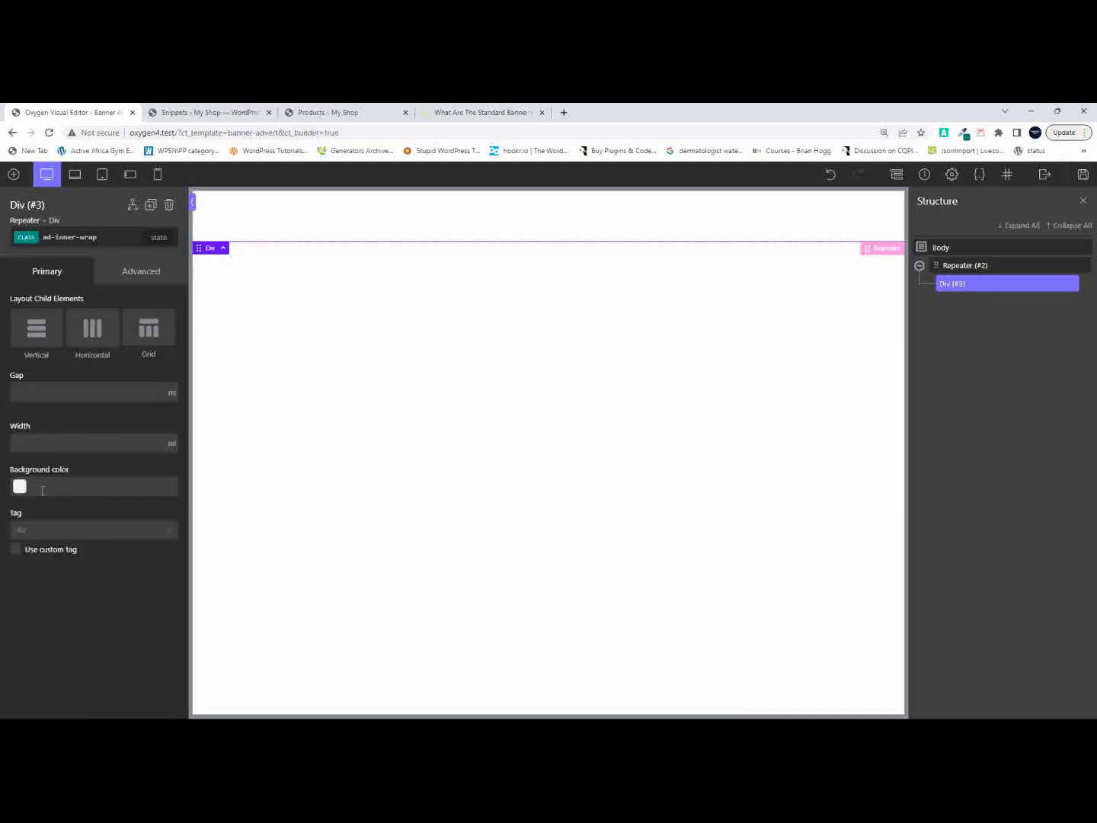
Set the ad-inner-wrap class to a width of 728 px and a height of 90 px.
{"action": "left_click", "coordinate": [51, 441]}
{"action": "type", "text": "728"}
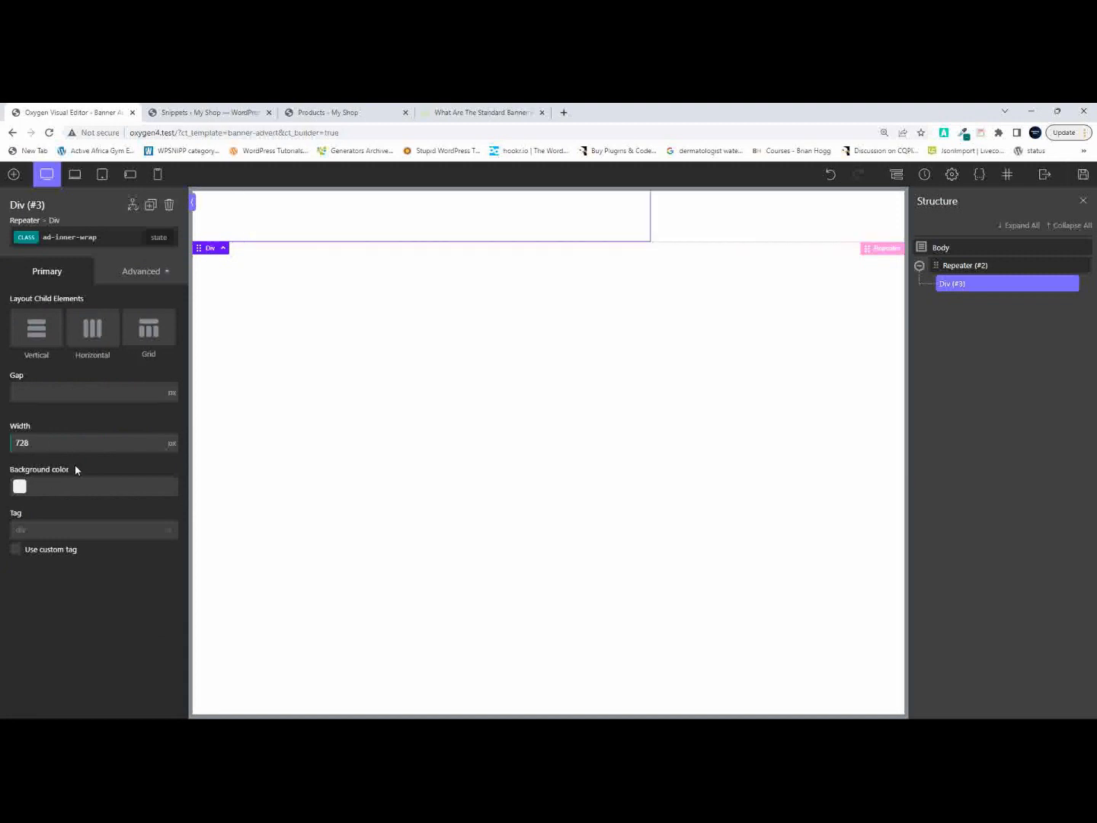
{"action": "left_click", "coordinate": [142, 273]}
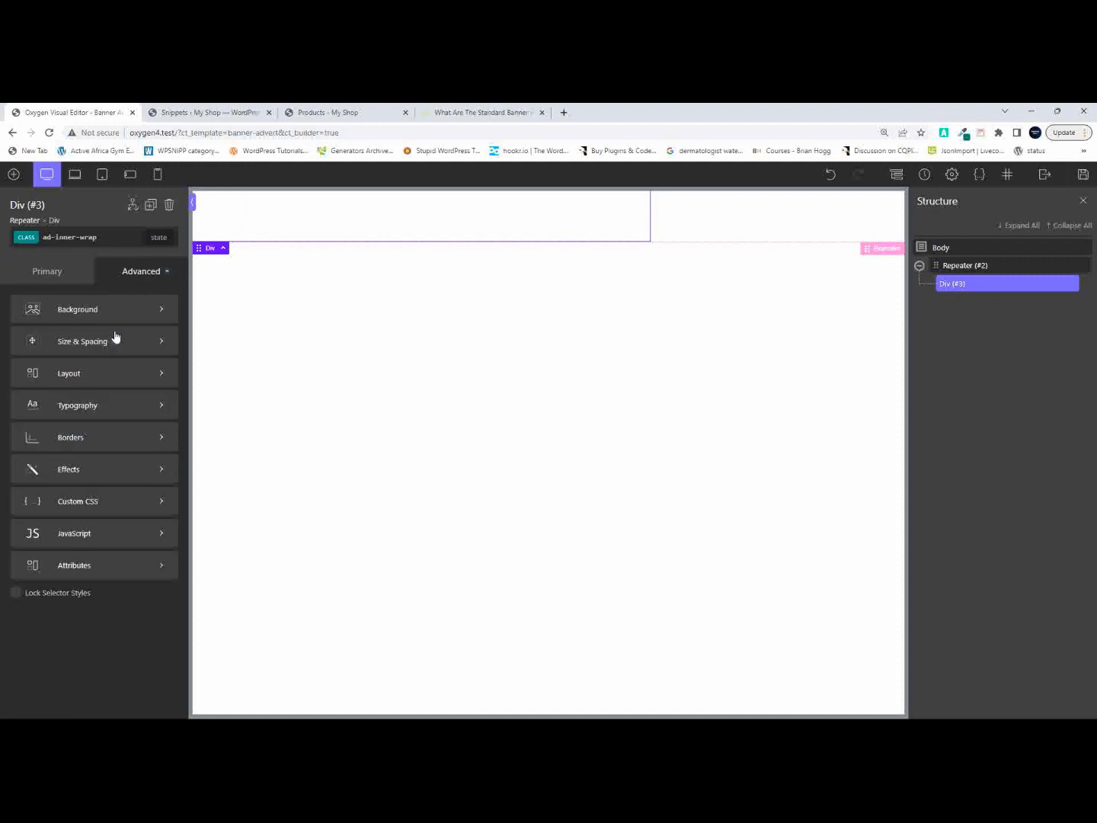
{"action": "left_click", "coordinate": [80, 348]}
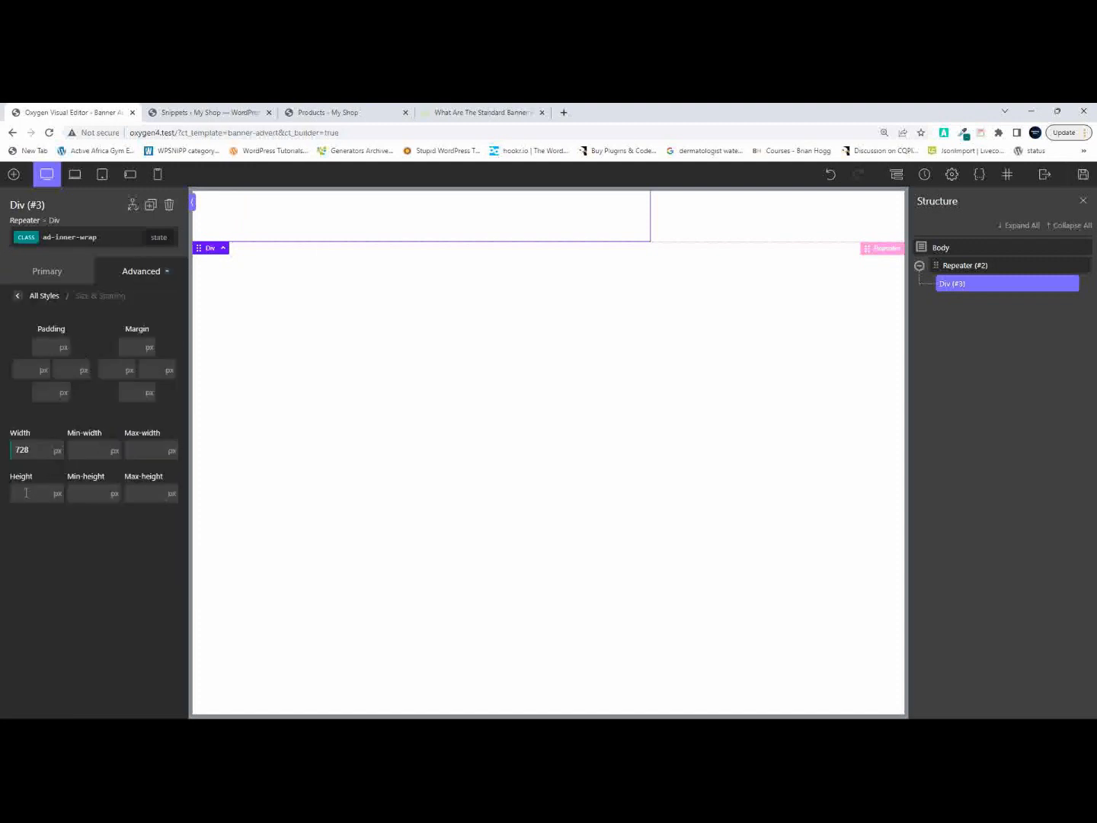
{"action": "type", "text": "90"}
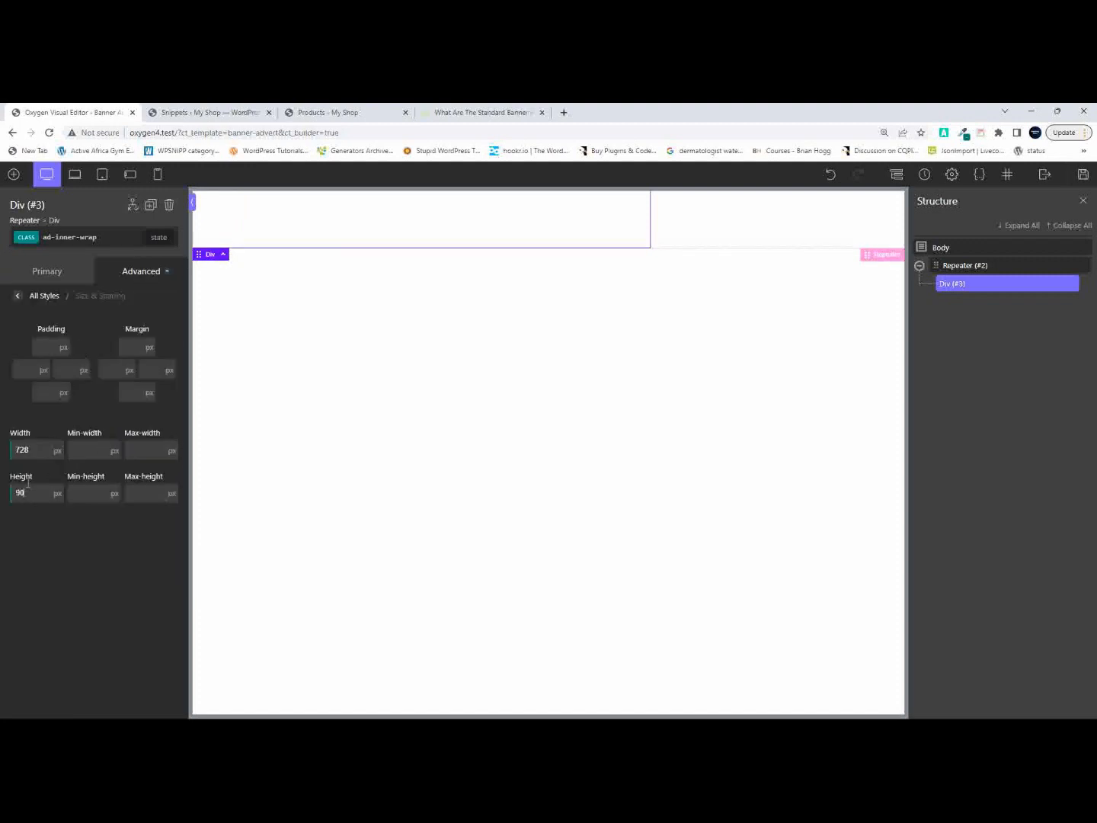
Add the class ad-all-wrap to the repeater.
{"action": "left_click", "coordinate": [957, 265]}
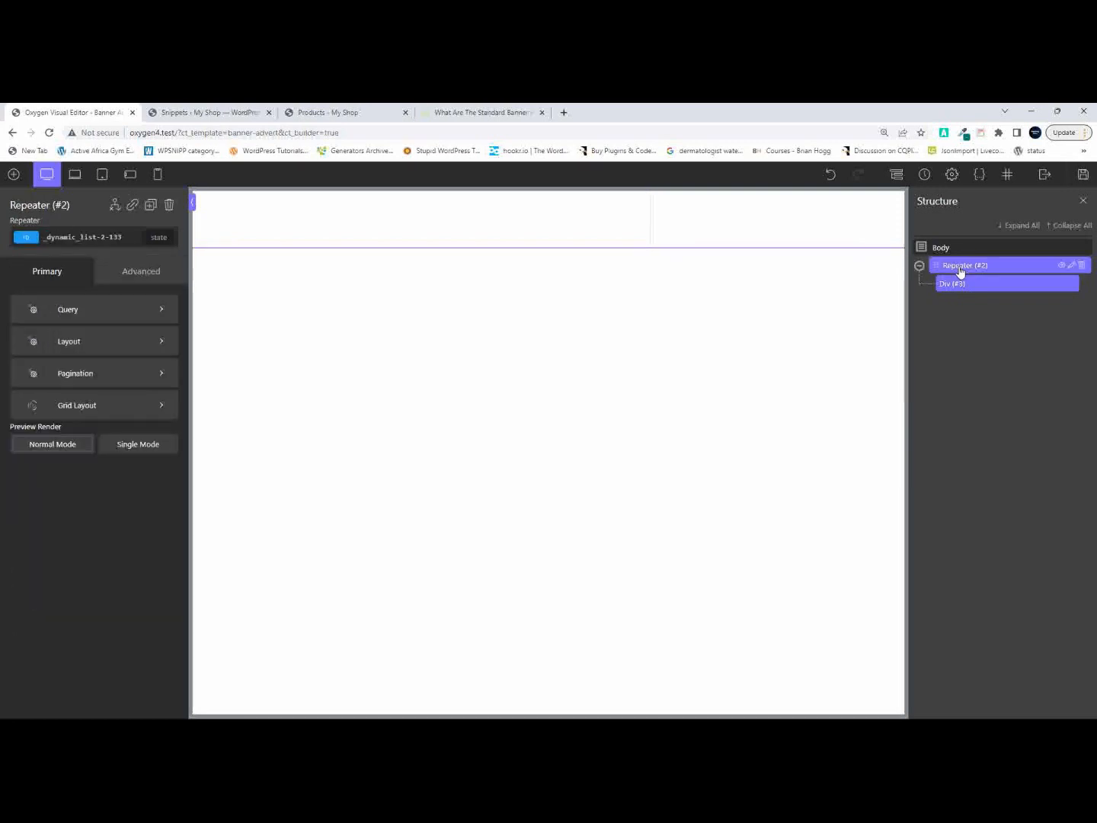
{"action": "left_click", "coordinate": [82, 236]}
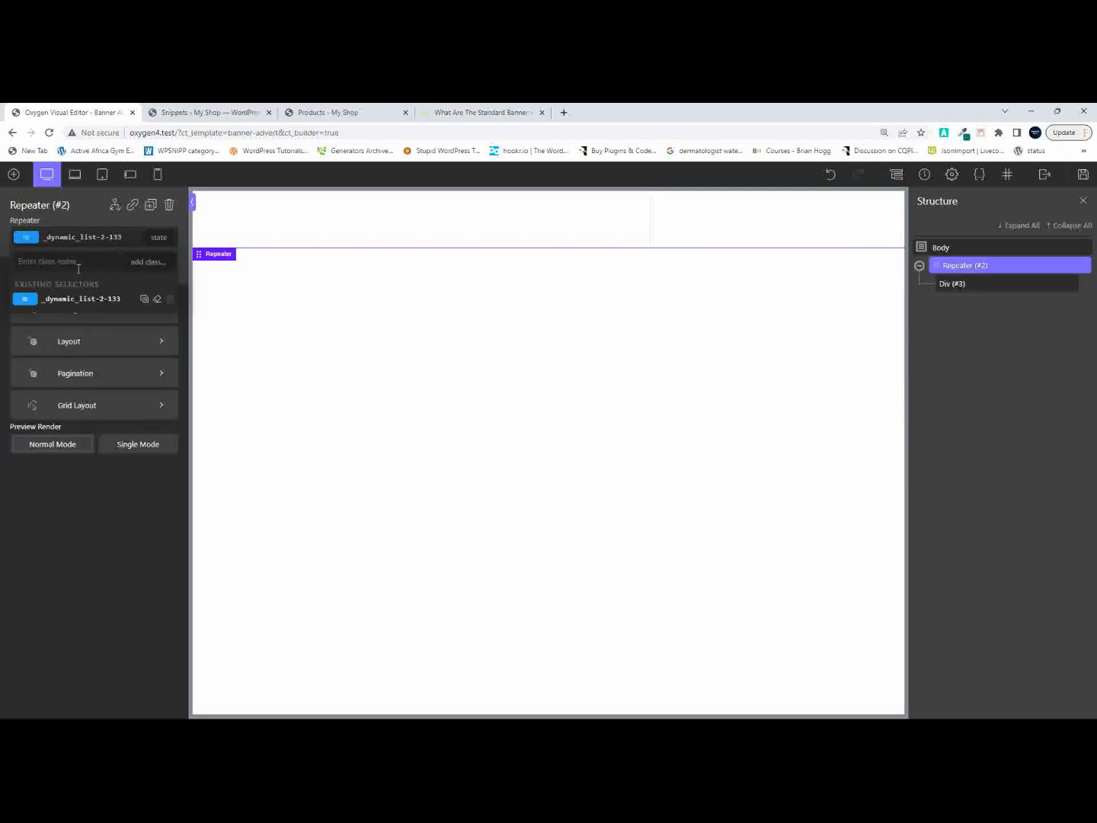
{"action": "type", "text": "ad-"}
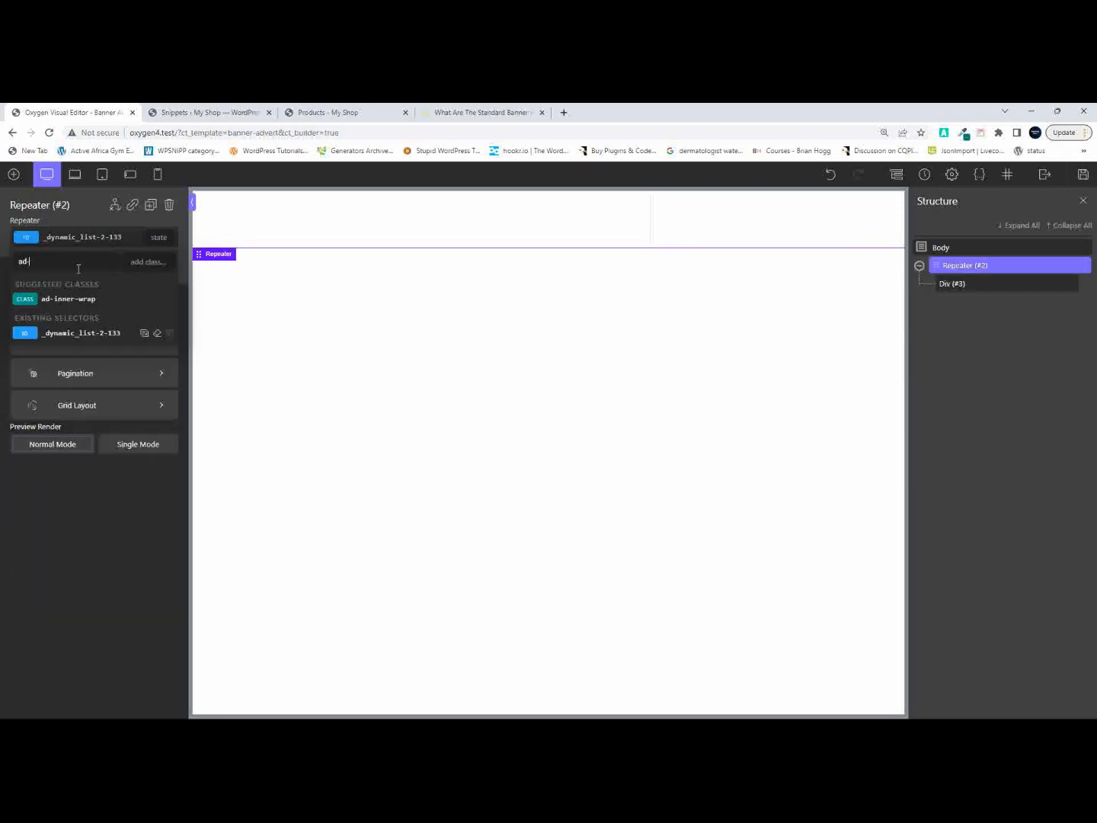
{"action": "type", "text": "all-wrap"}
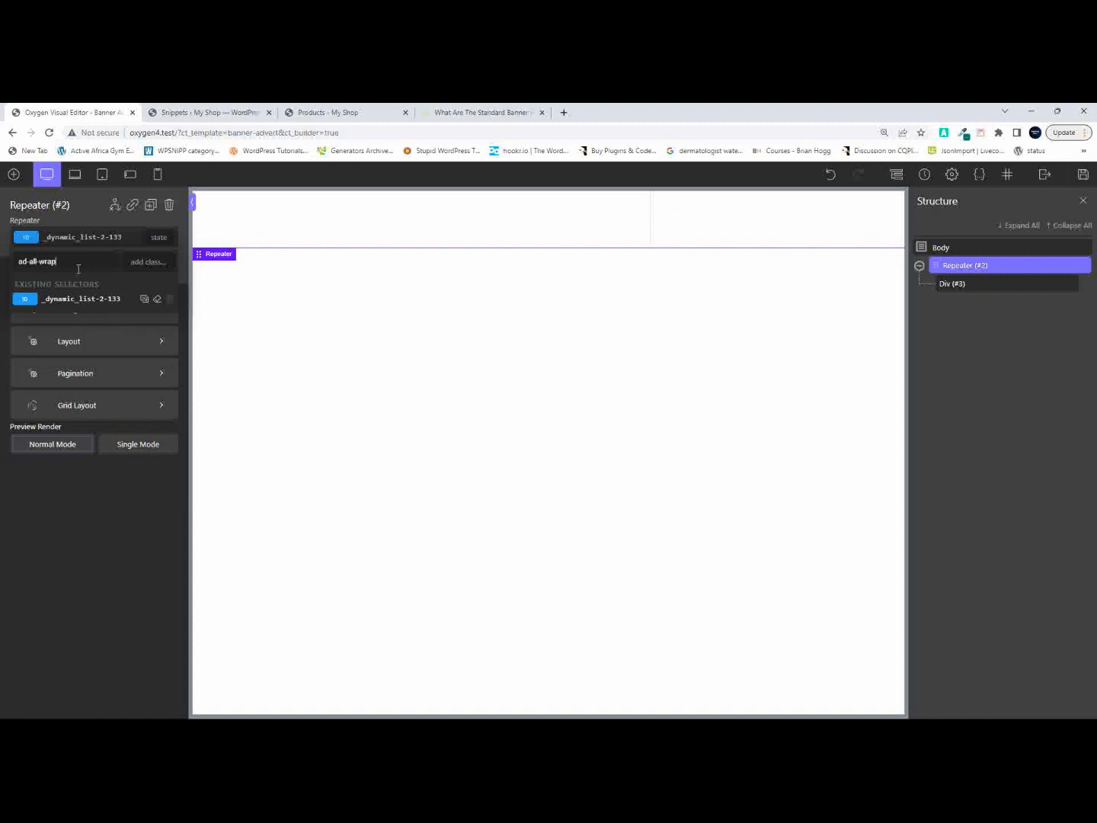
{"action": "left_click", "coordinate": [143, 263]}
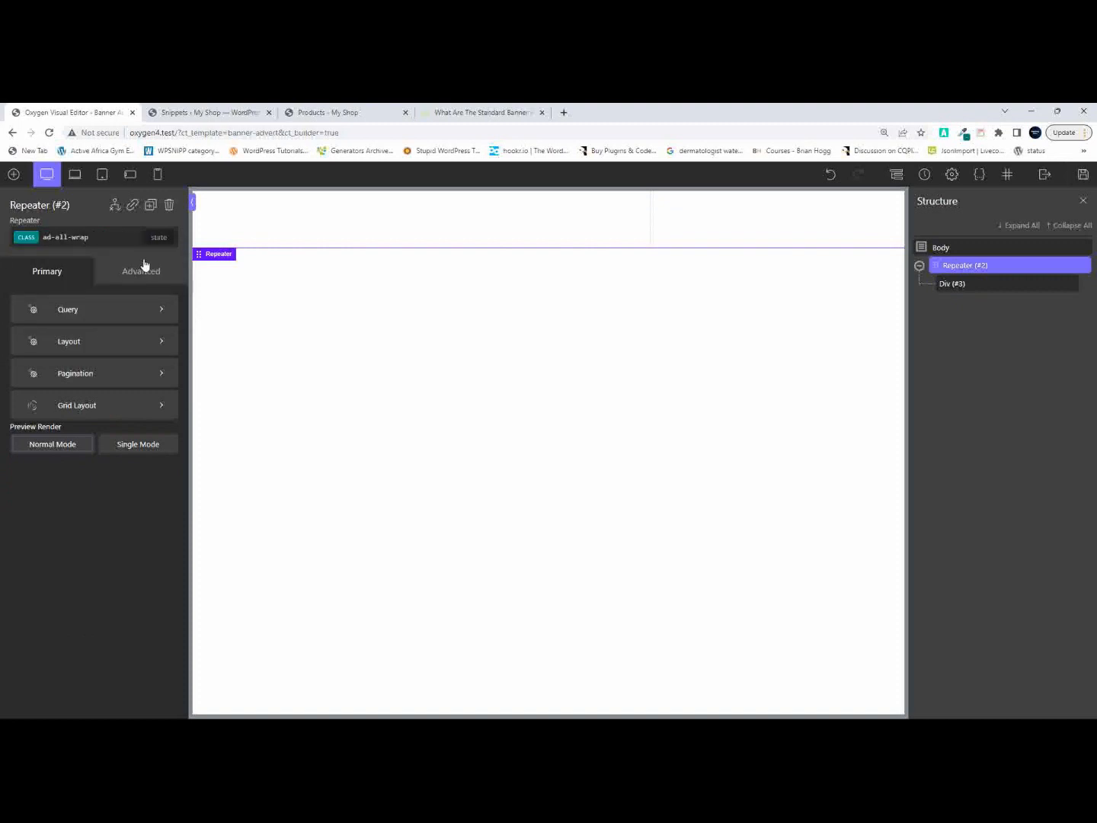
Lay out the repeater's child elements vertically with centered horizontal alignment on the ad-all-wrap class.
{"action": "left_click", "coordinate": [78, 314]}
{"action": "left_click", "coordinate": [17, 295]}
{"action": "left_click", "coordinate": [70, 342]}
{"action": "left_click", "coordinate": [44, 352]}
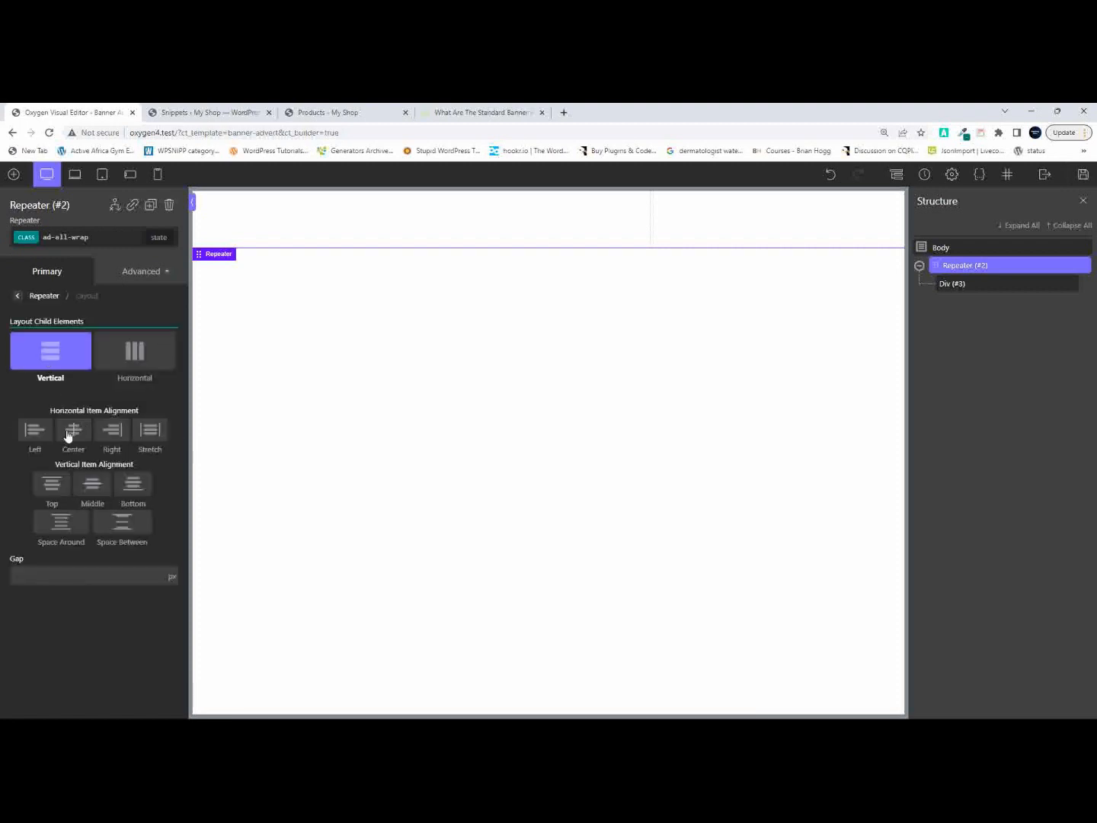
{"action": "left_click", "coordinate": [72, 430]}
Insert a Columns element with the 25 25 25 25 layout inside the ad-inner-wrap div.
{"action": "left_click", "coordinate": [986, 286]}
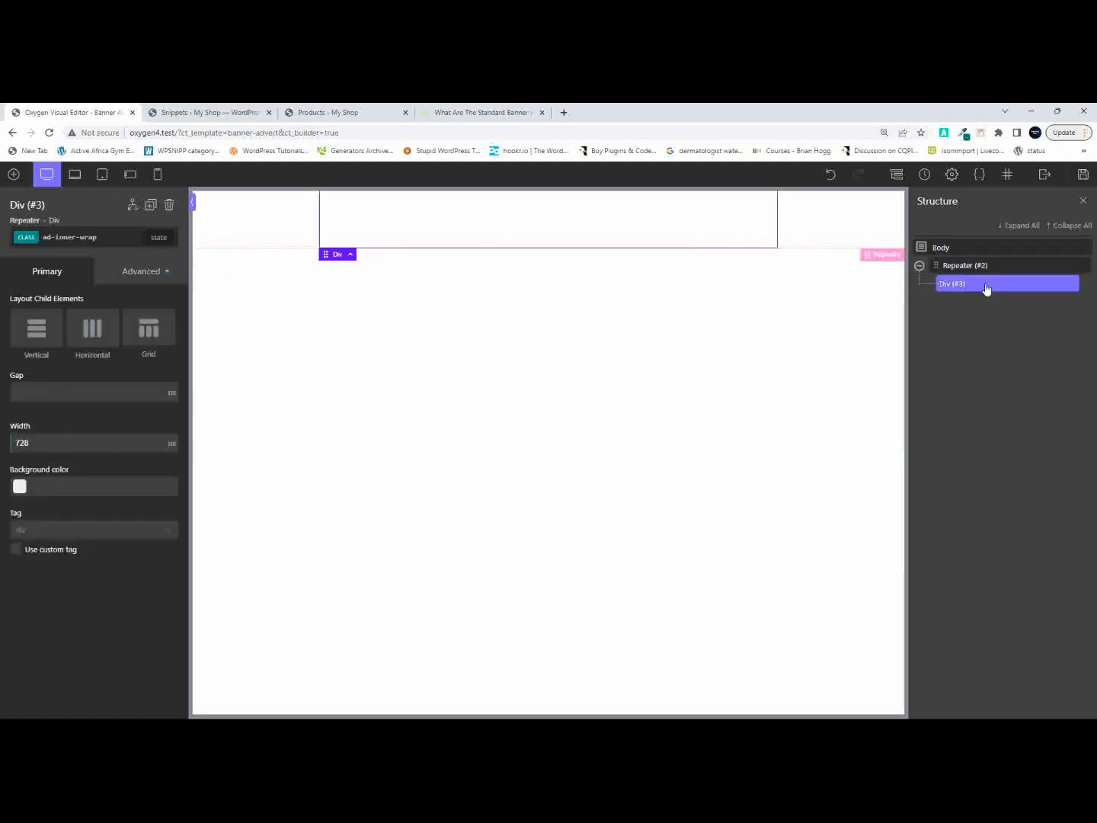
{"action": "left_click", "coordinate": [16, 176]}
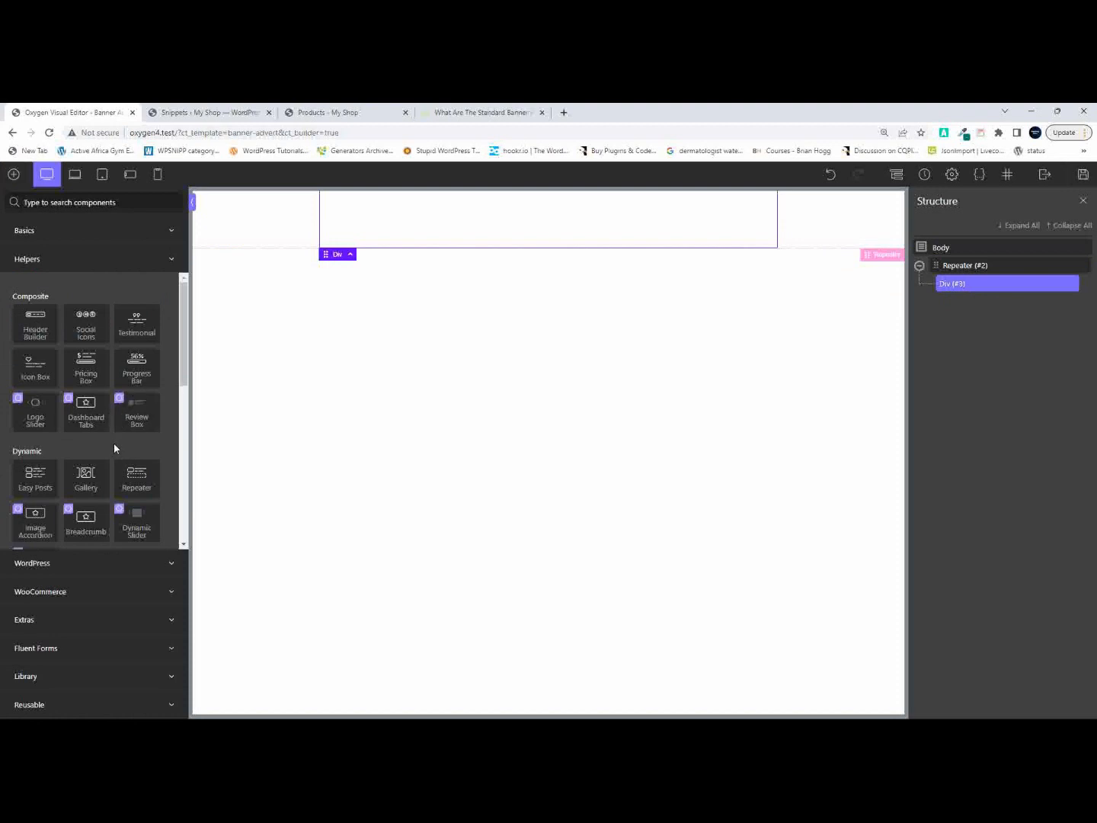
{"action": "scroll", "coordinate": [121, 446], "scroll_direction": "down", "scroll_amount": 3}
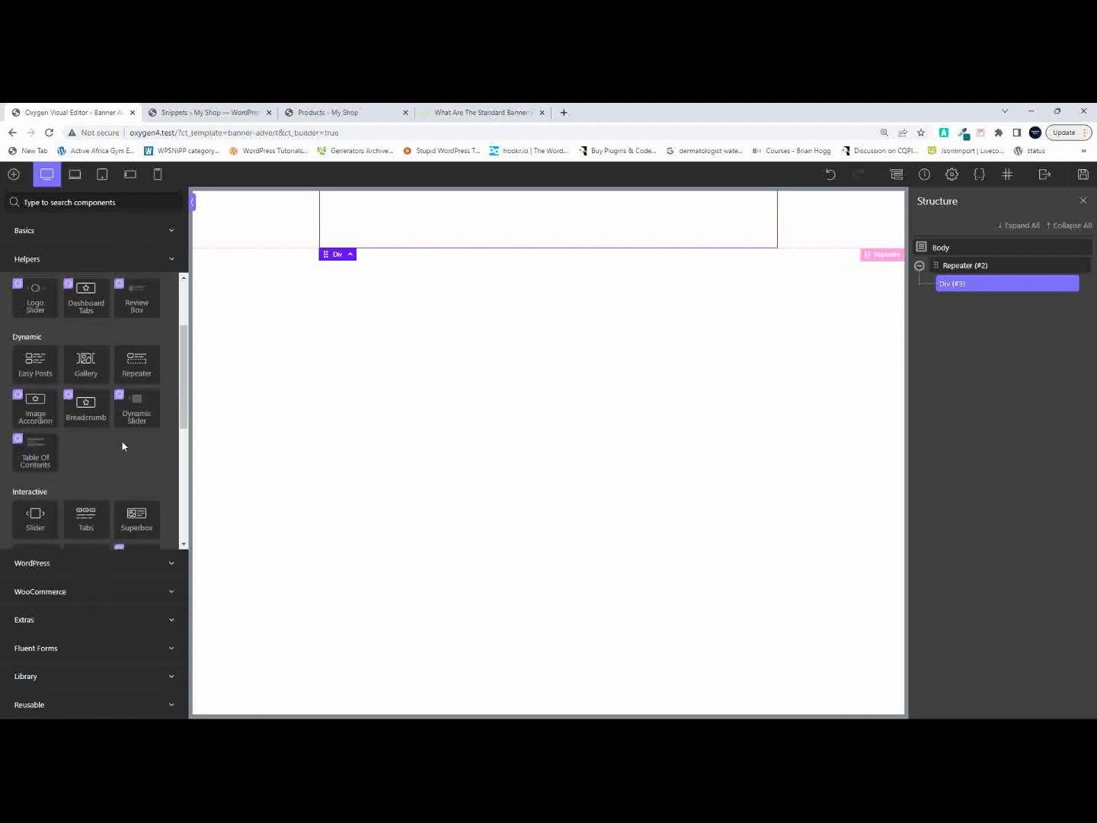
{"action": "scroll", "coordinate": [122, 443], "scroll_direction": "up", "scroll_amount": 3}
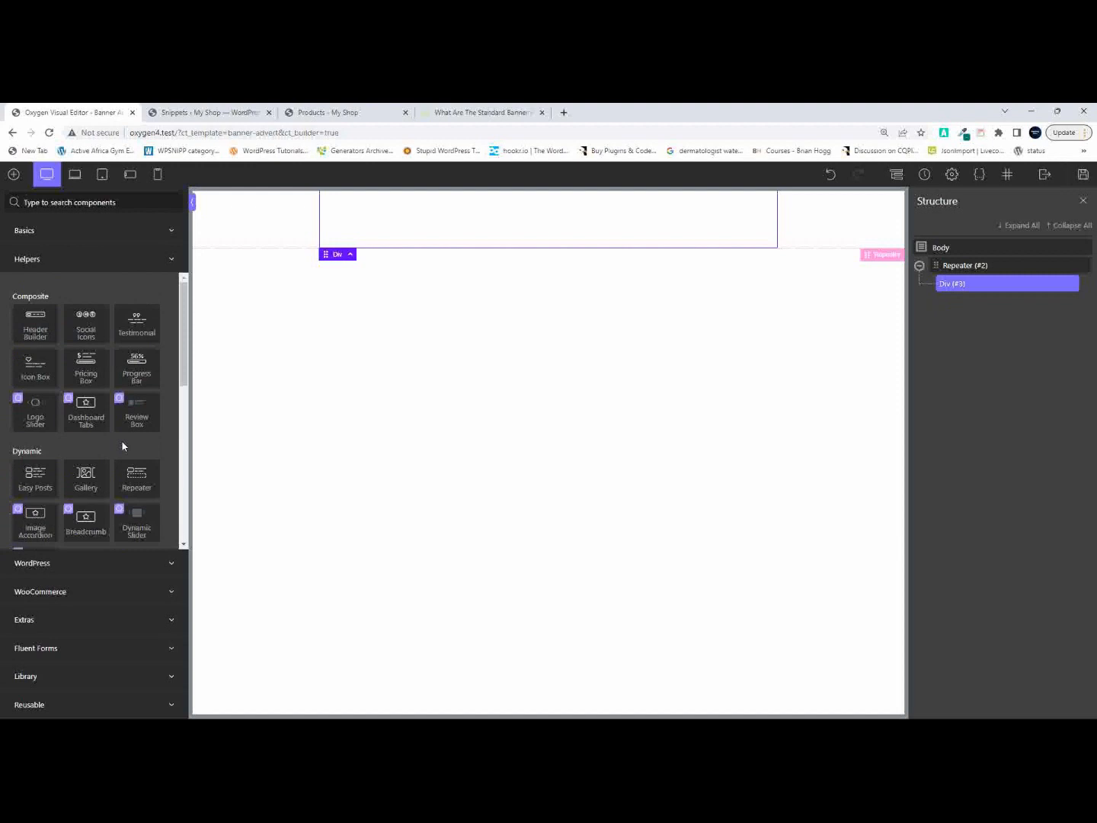
{"action": "left_click", "coordinate": [67, 230]}
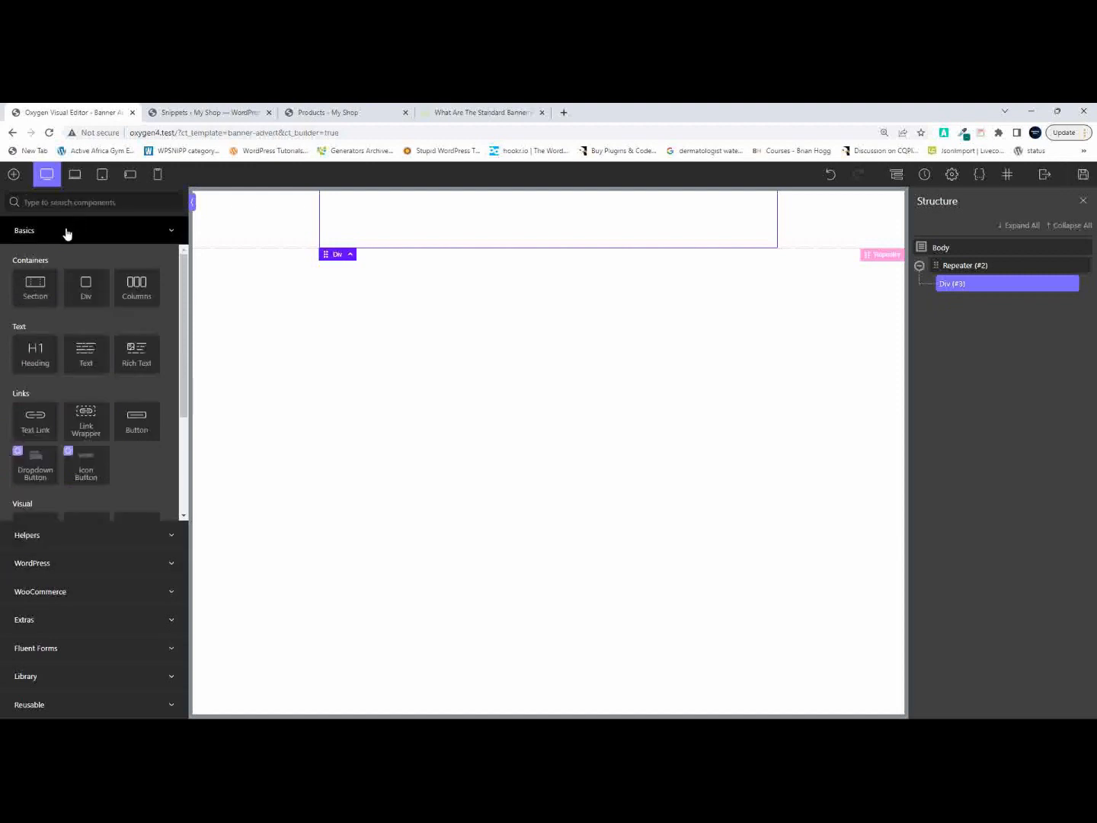
{"action": "left_click", "coordinate": [131, 290]}
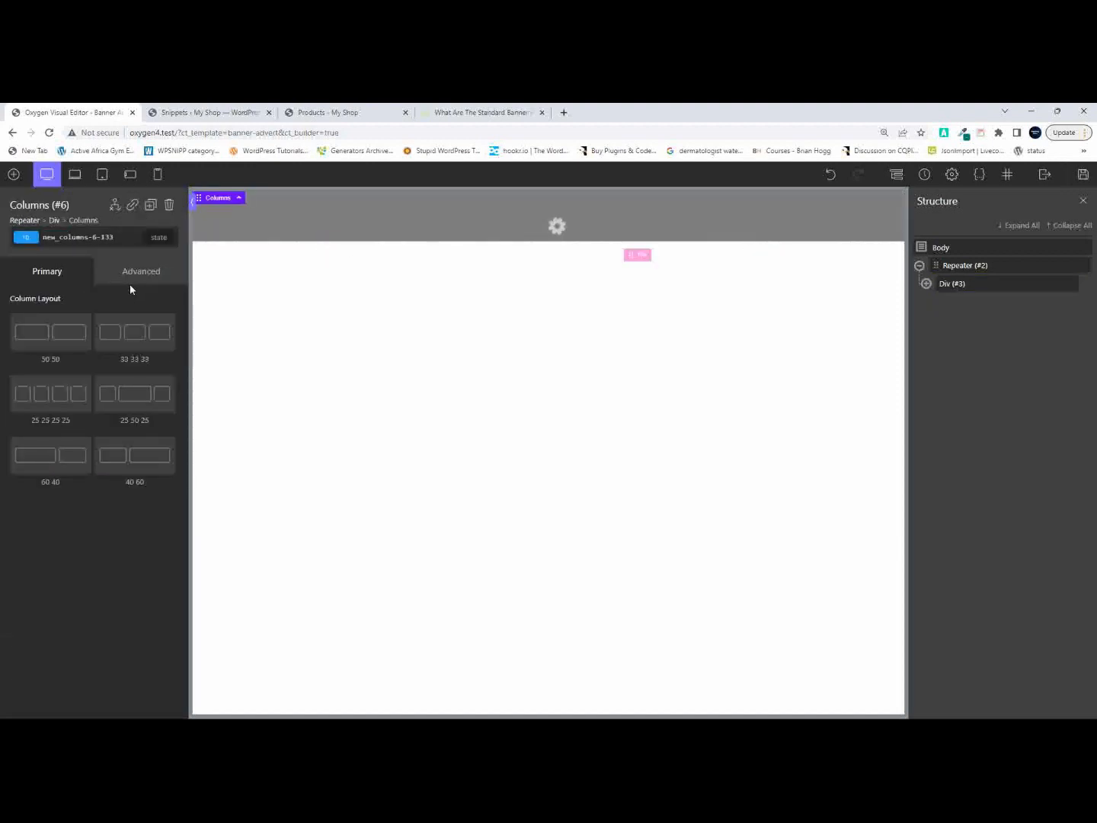
{"action": "left_click", "coordinate": [35, 397]}
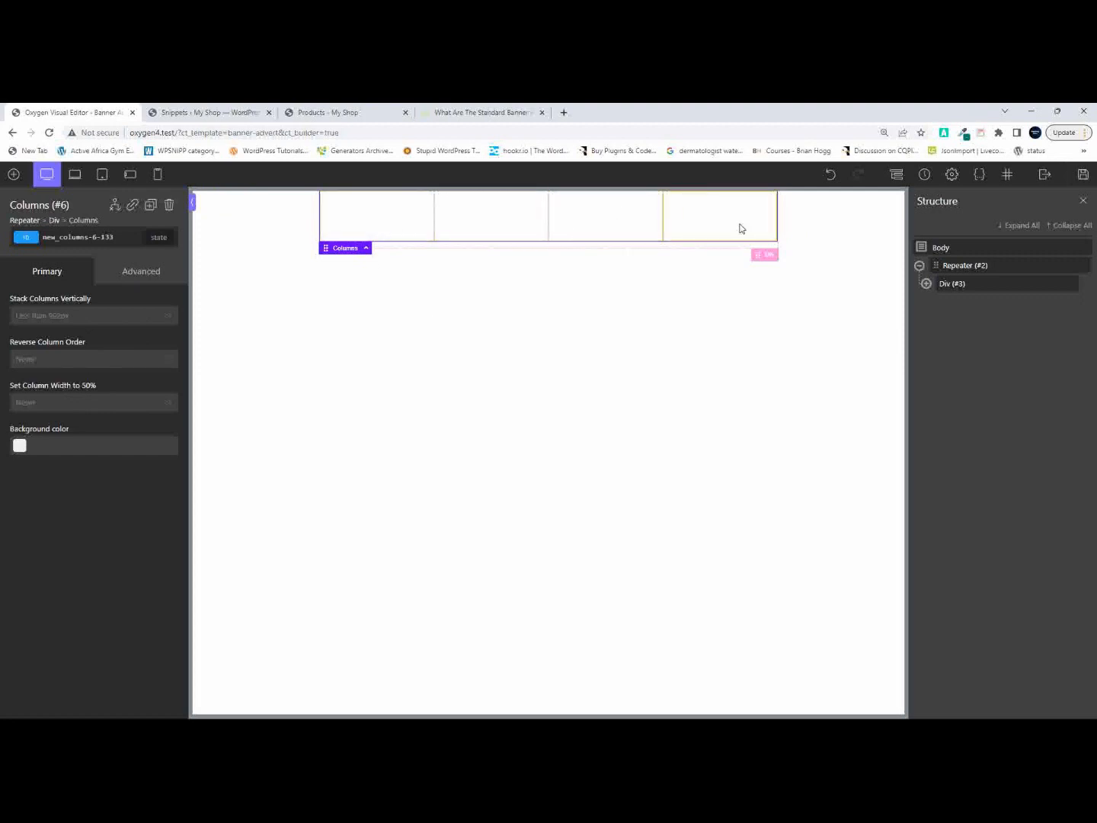
Set the first column's background image to the dynamic featured image at Medium size.
{"action": "left_click", "coordinate": [360, 228]}
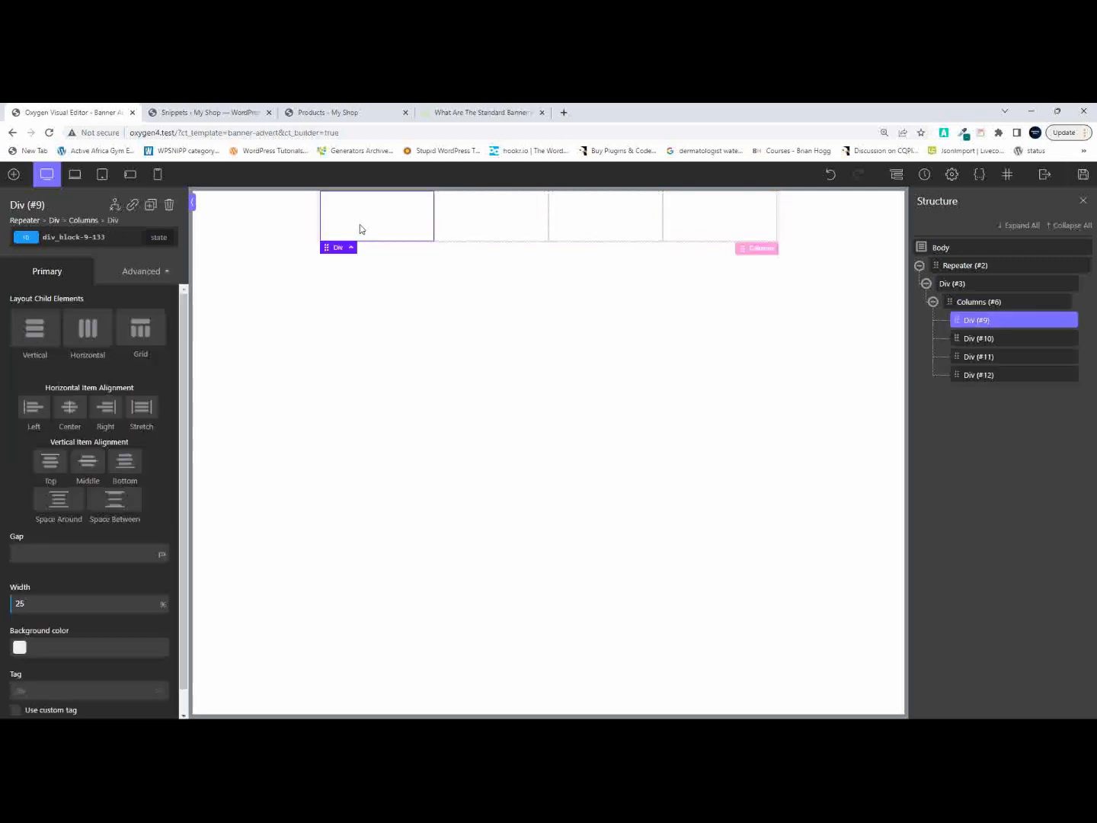
{"action": "left_click", "coordinate": [138, 277]}
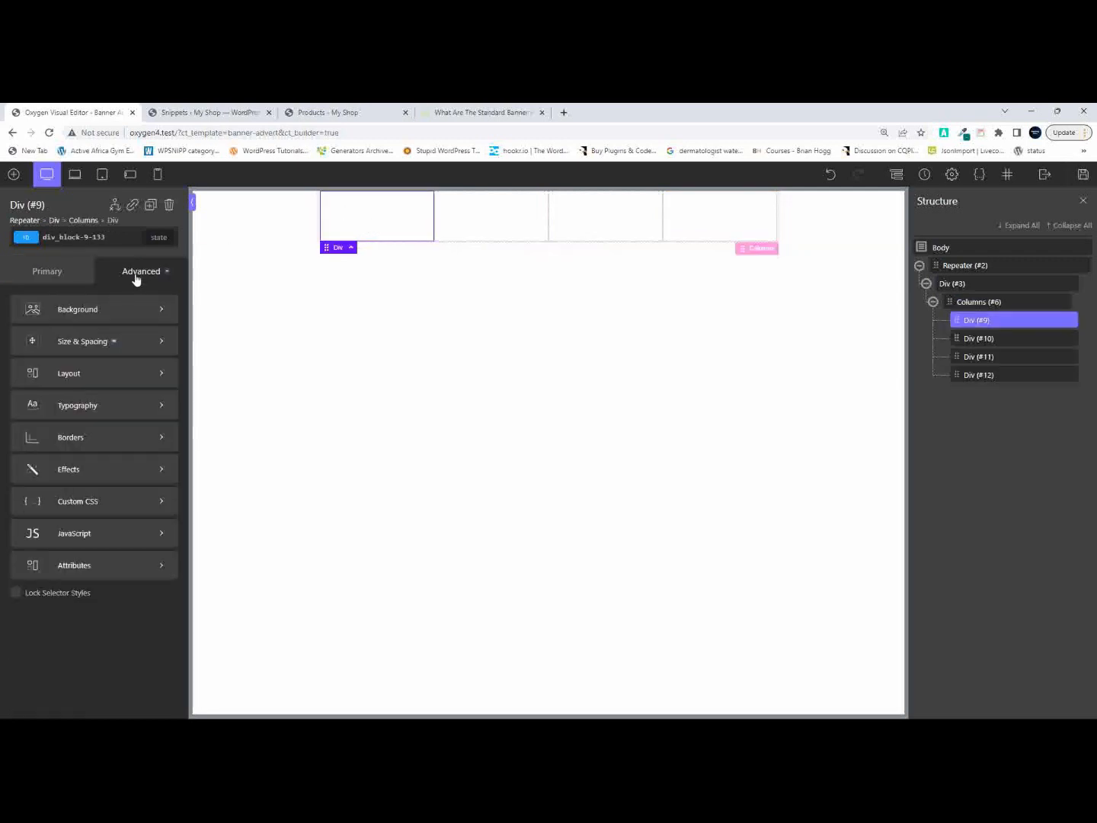
{"action": "left_click", "coordinate": [98, 322]}
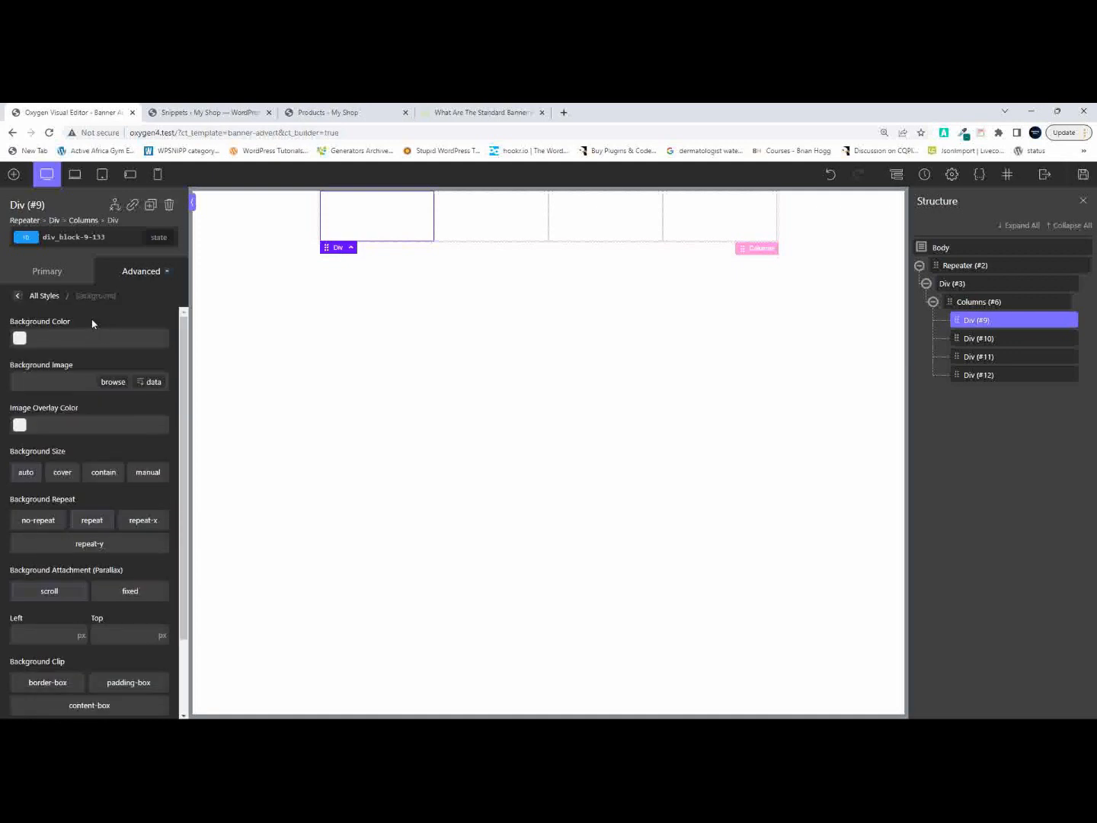
{"action": "left_click", "coordinate": [151, 387]}
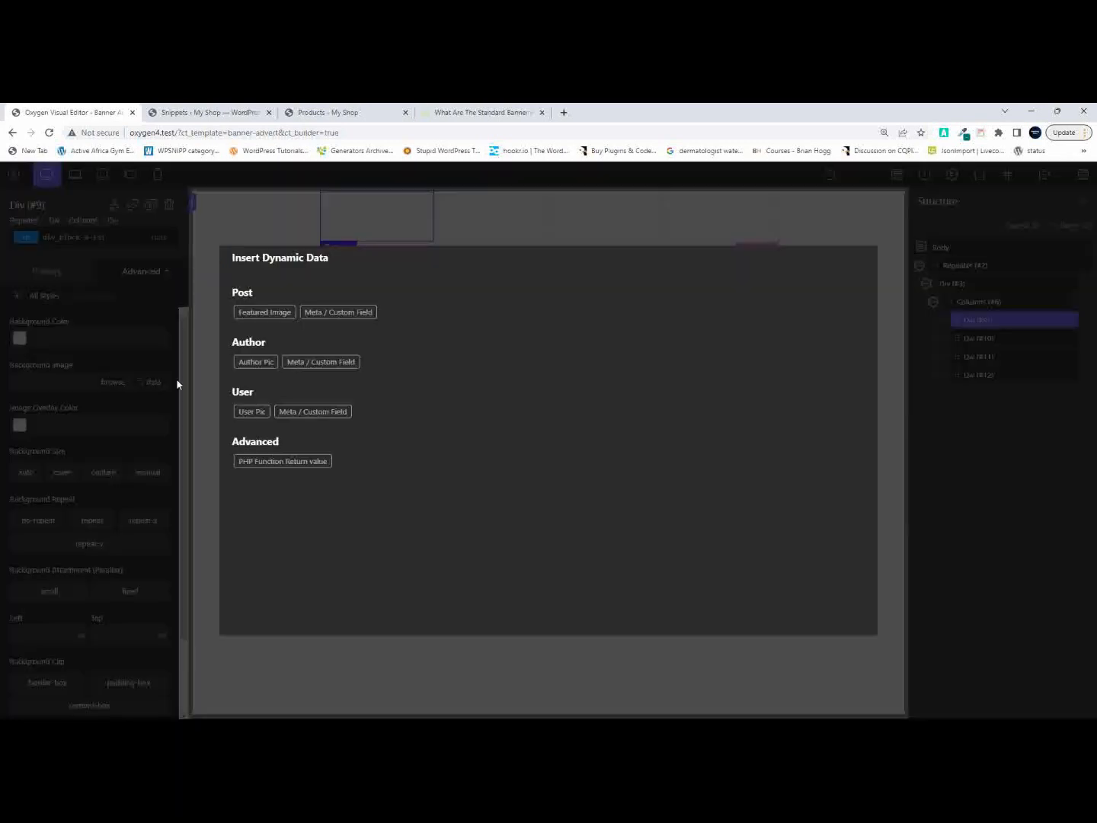
{"action": "left_click", "coordinate": [265, 314]}
{"action": "left_click", "coordinate": [262, 323]}
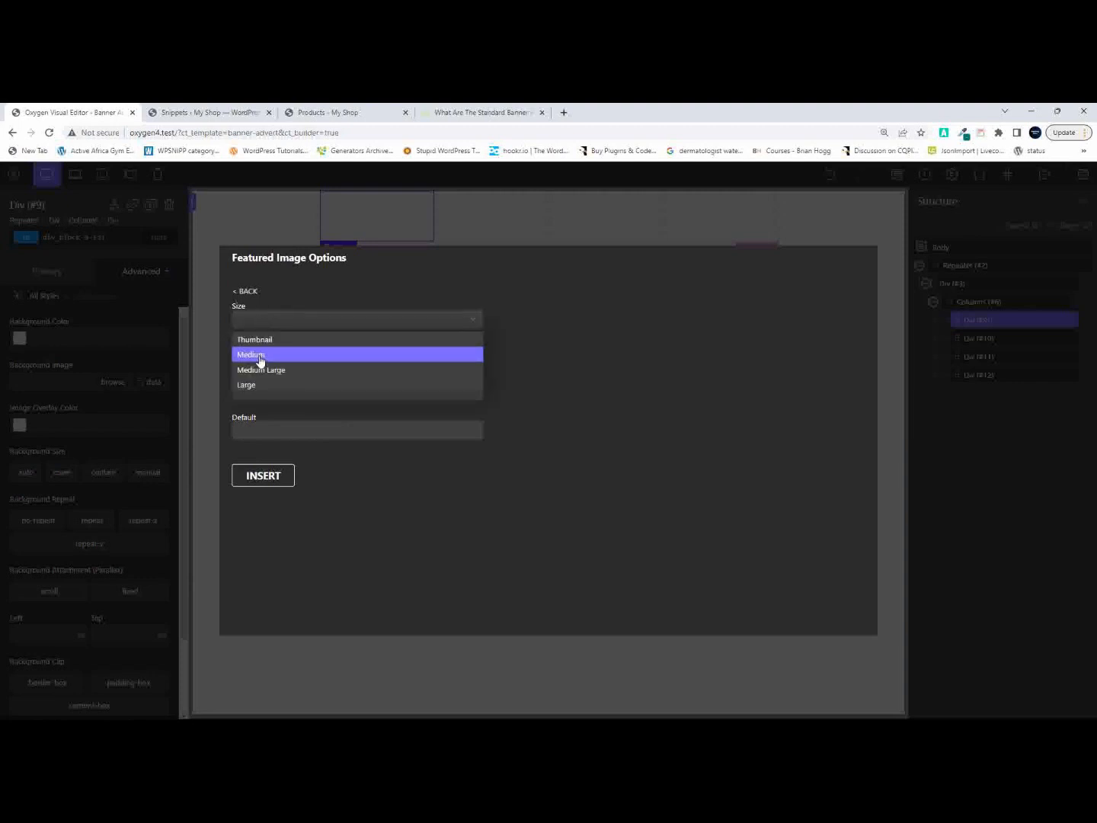
{"action": "left_click", "coordinate": [259, 355]}
{"action": "left_click", "coordinate": [265, 480]}
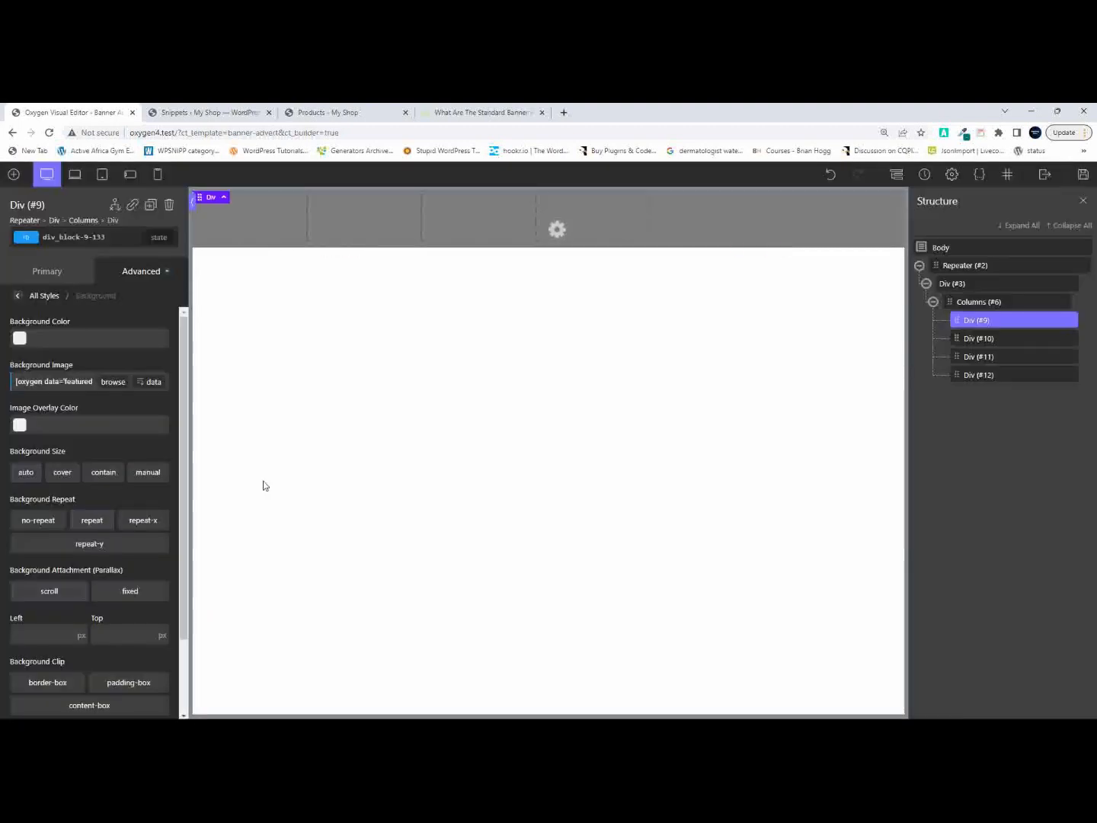
Set the first column's background image to cover and no-repeat, positioned at 50% left and 50% top.
{"action": "left_click", "coordinate": [63, 475]}
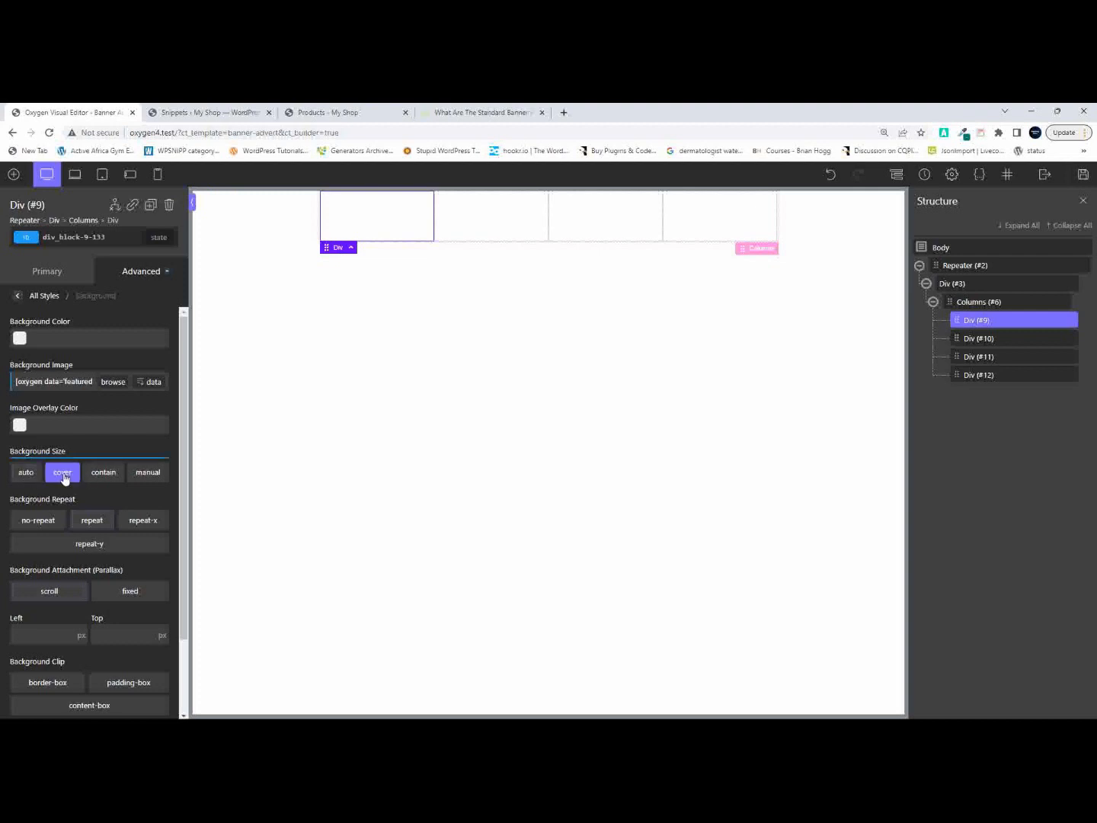
{"action": "left_click", "coordinate": [57, 524]}
{"action": "scroll", "coordinate": [57, 524], "scroll_direction": "down", "scroll_amount": 2}
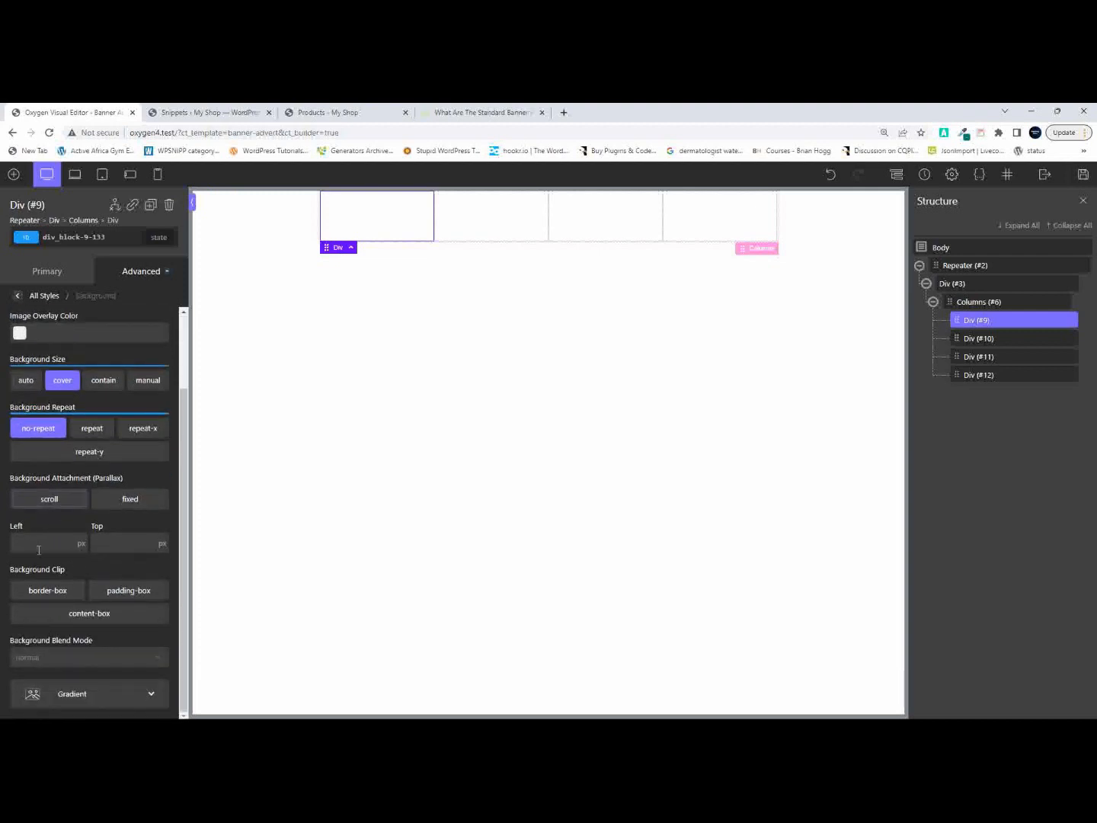
{"action": "left_click", "coordinate": [81, 543]}
{"action": "left_click", "coordinate": [82, 537]}
{"action": "left_click", "coordinate": [162, 542]}
{"action": "left_click", "coordinate": [162, 537]}
{"action": "left_click", "coordinate": [57, 542]}
{"action": "type", "text": "50"}
Add the class ad-image to the first column and make it the selector being edited.
{"action": "left_click", "coordinate": [117, 241]}
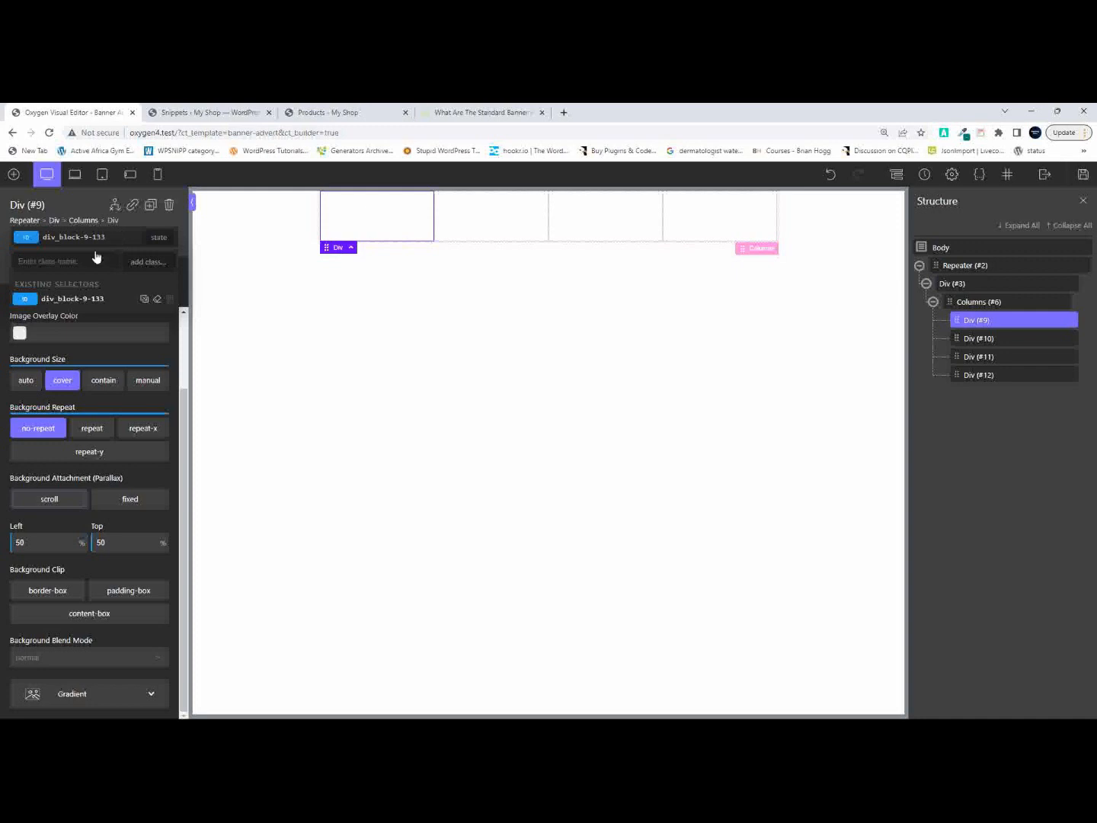
{"action": "type", "text": "ad-image"}
{"action": "left_click", "coordinate": [151, 263]}
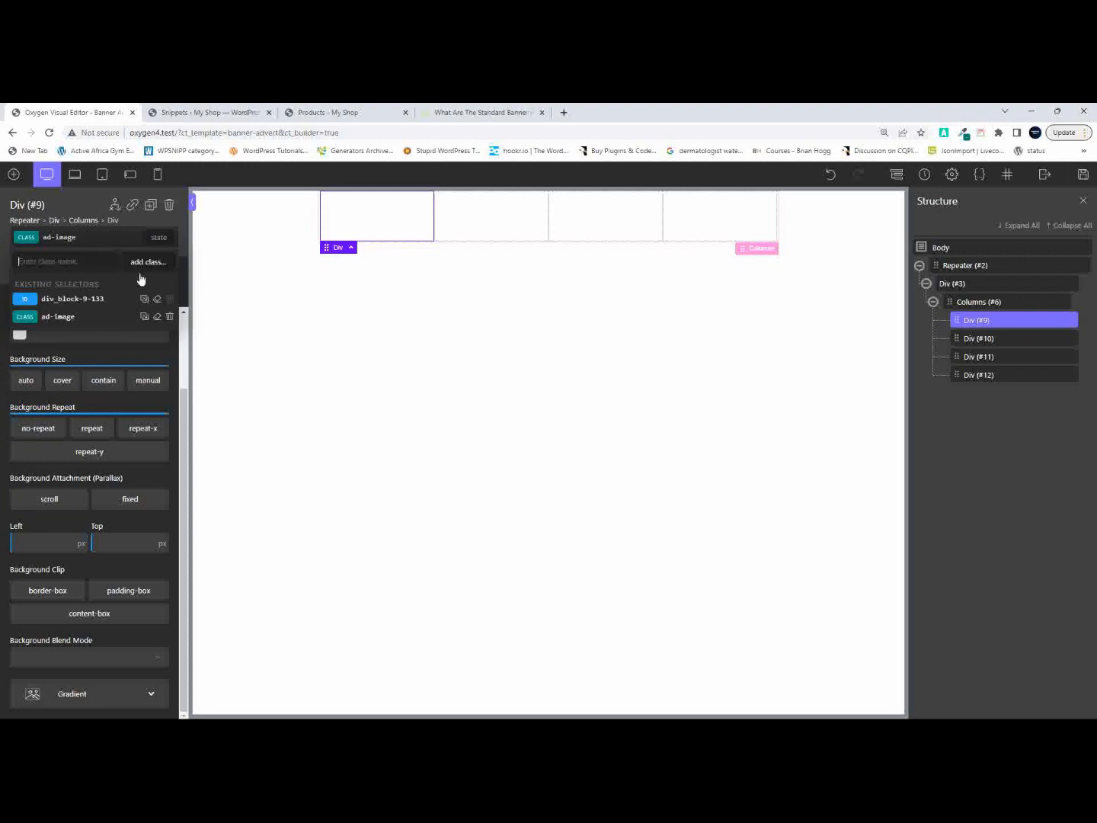
{"action": "left_click", "coordinate": [53, 318]}
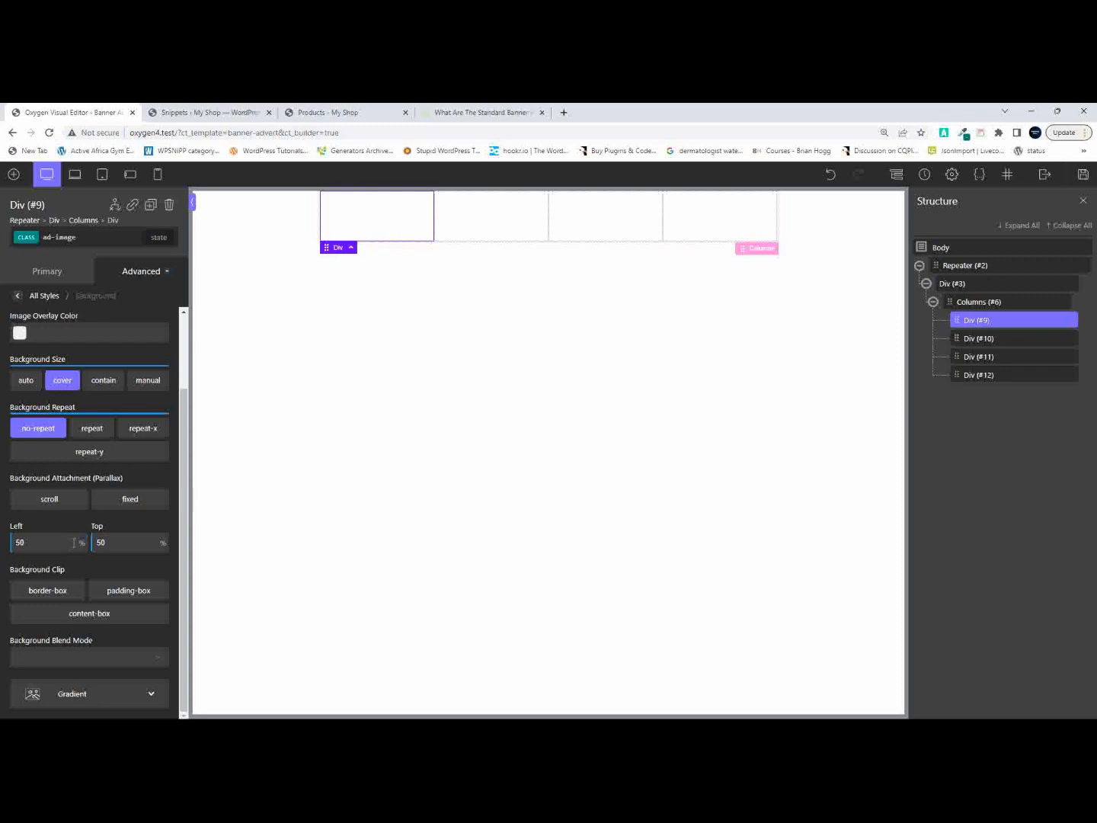
Set the width of the first column's ad-image class to 20%.
{"action": "left_click", "coordinate": [43, 275]}
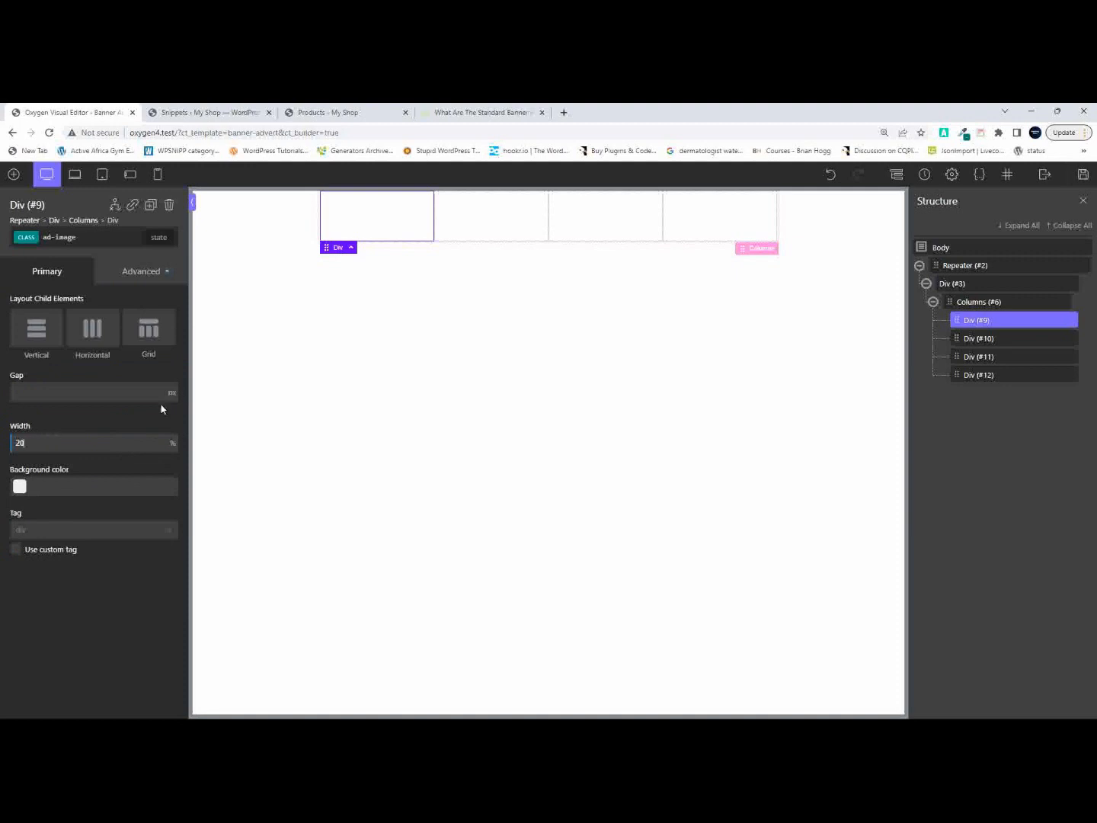
Add the class ad-buy to the fourth column and lay out its children vertically, aligned Center horizontally and Middle vertically.
{"action": "left_click", "coordinate": [718, 220]}
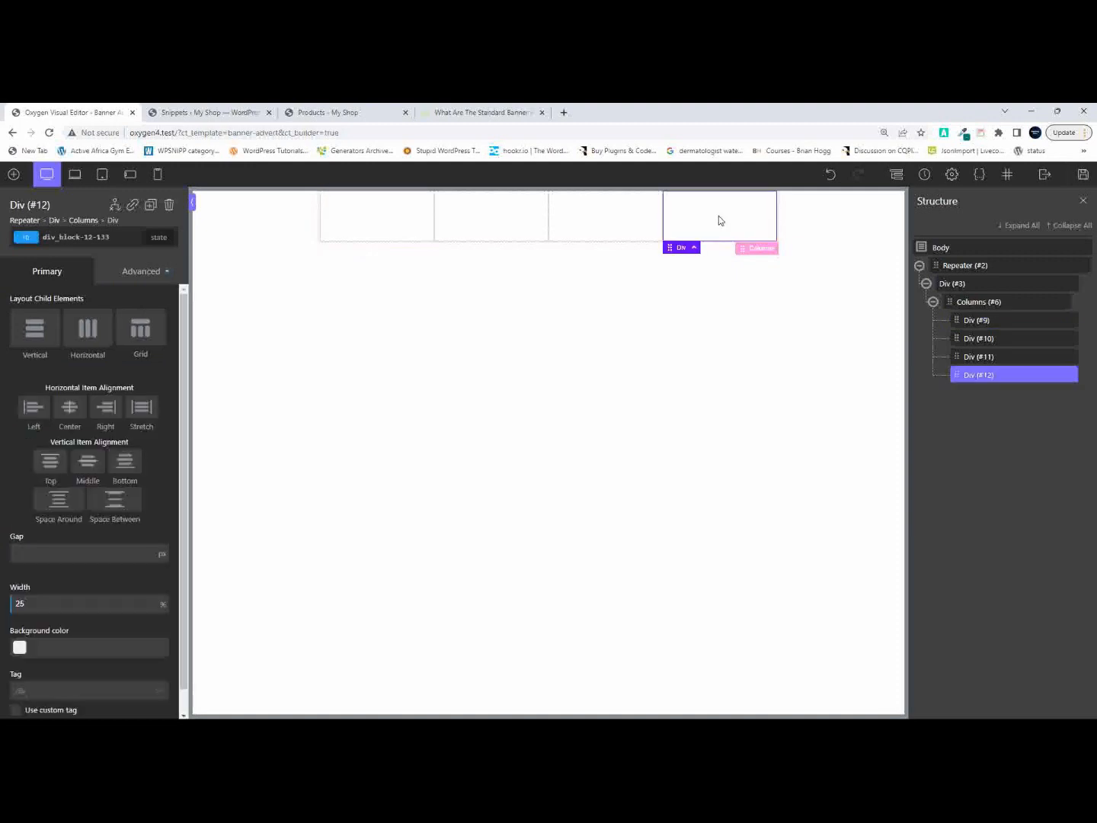
{"action": "left_click", "coordinate": [65, 236]}
{"action": "type", "text": "ad-buy"}
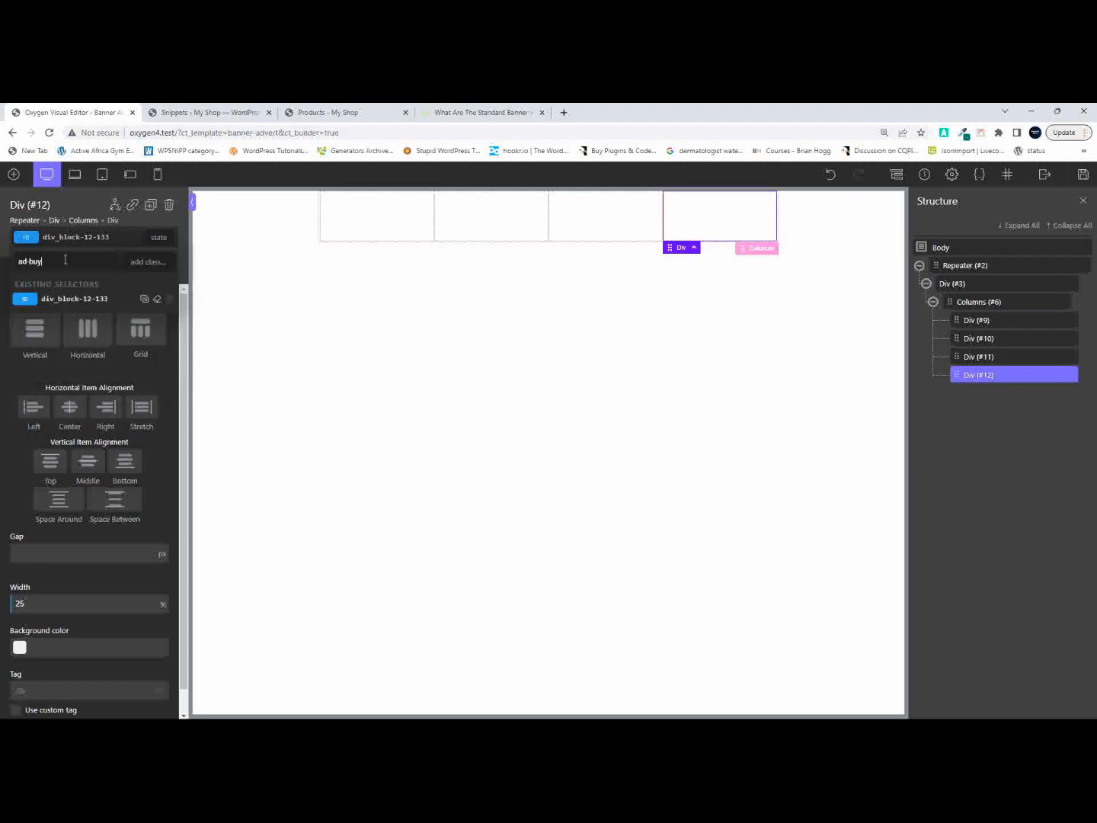
{"action": "left_click", "coordinate": [150, 264]}
{"action": "left_click", "coordinate": [37, 331]}
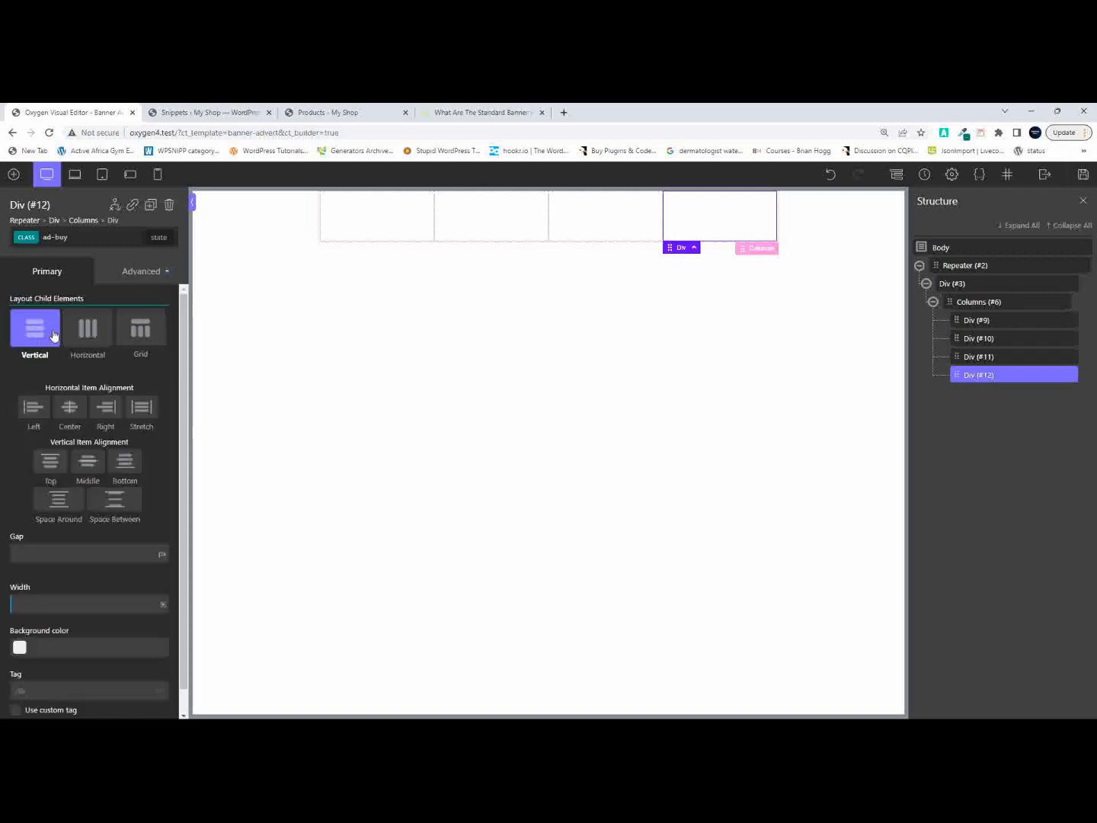
{"action": "left_click", "coordinate": [69, 407]}
{"action": "left_click", "coordinate": [88, 462]}
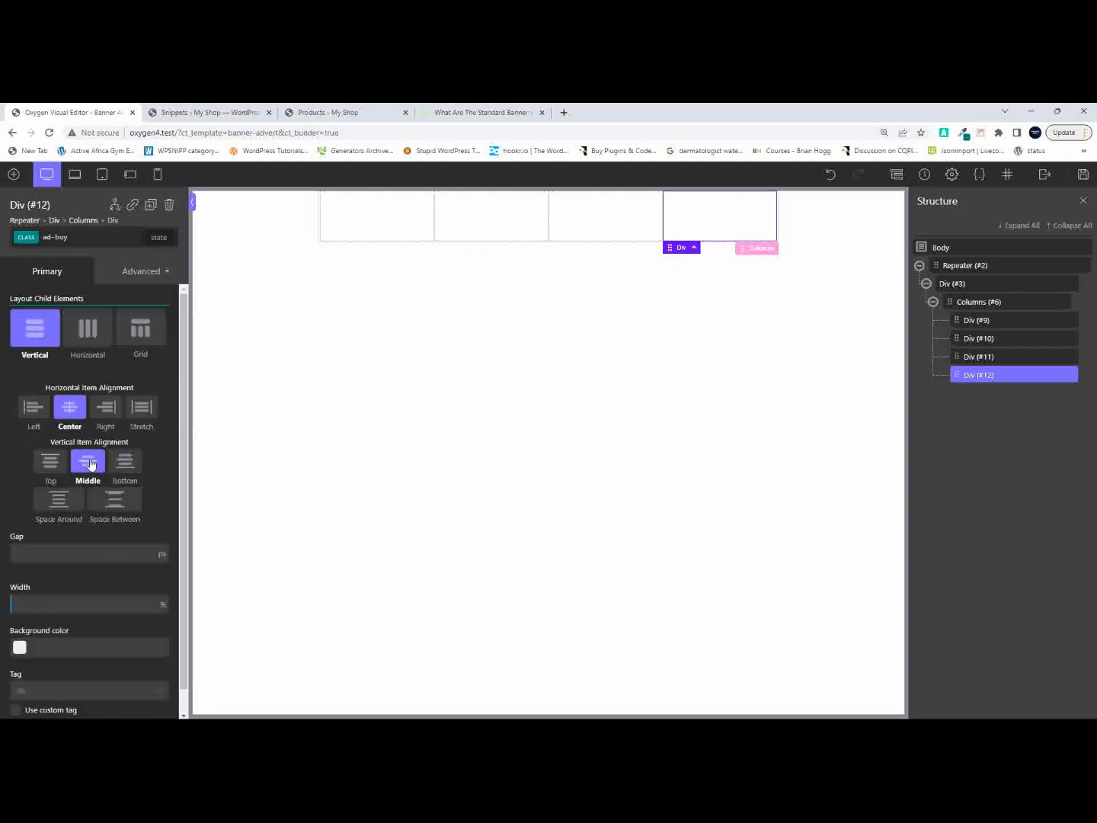
Insert a Text element in the fourth column with the content BUY NOW.
{"action": "left_click", "coordinate": [14, 174]}
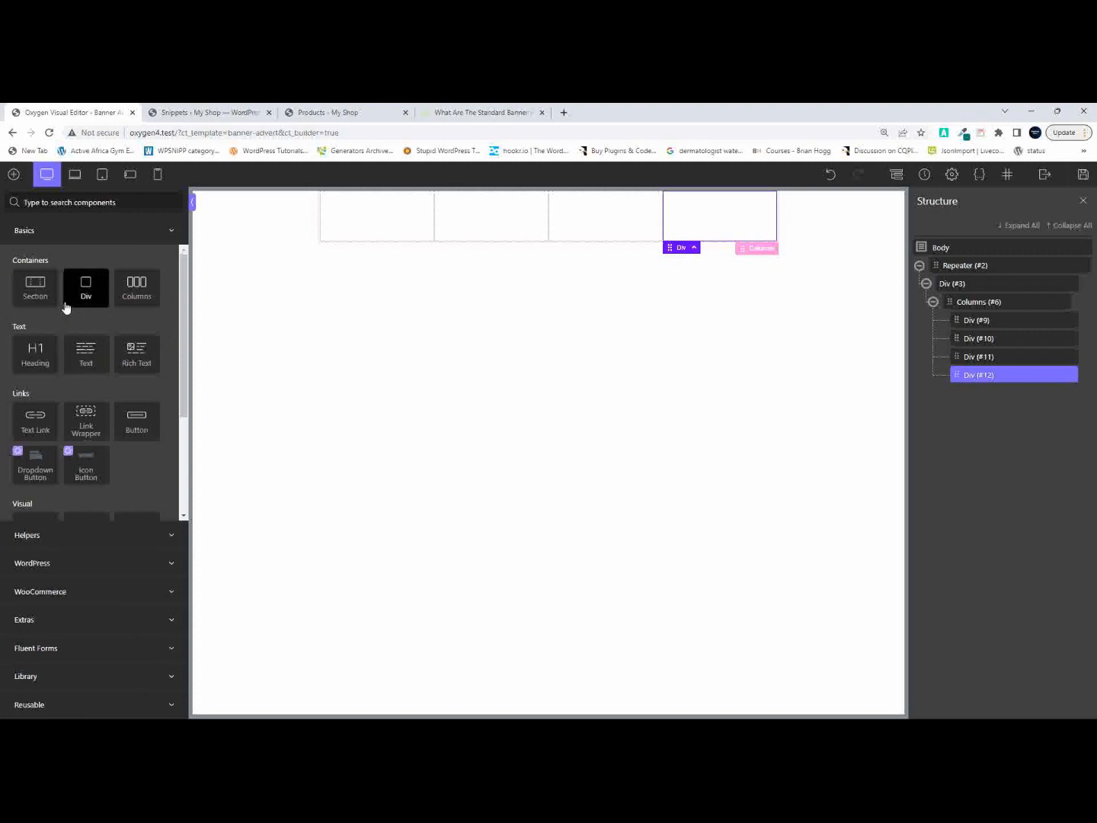
{"action": "left_click", "coordinate": [86, 354]}
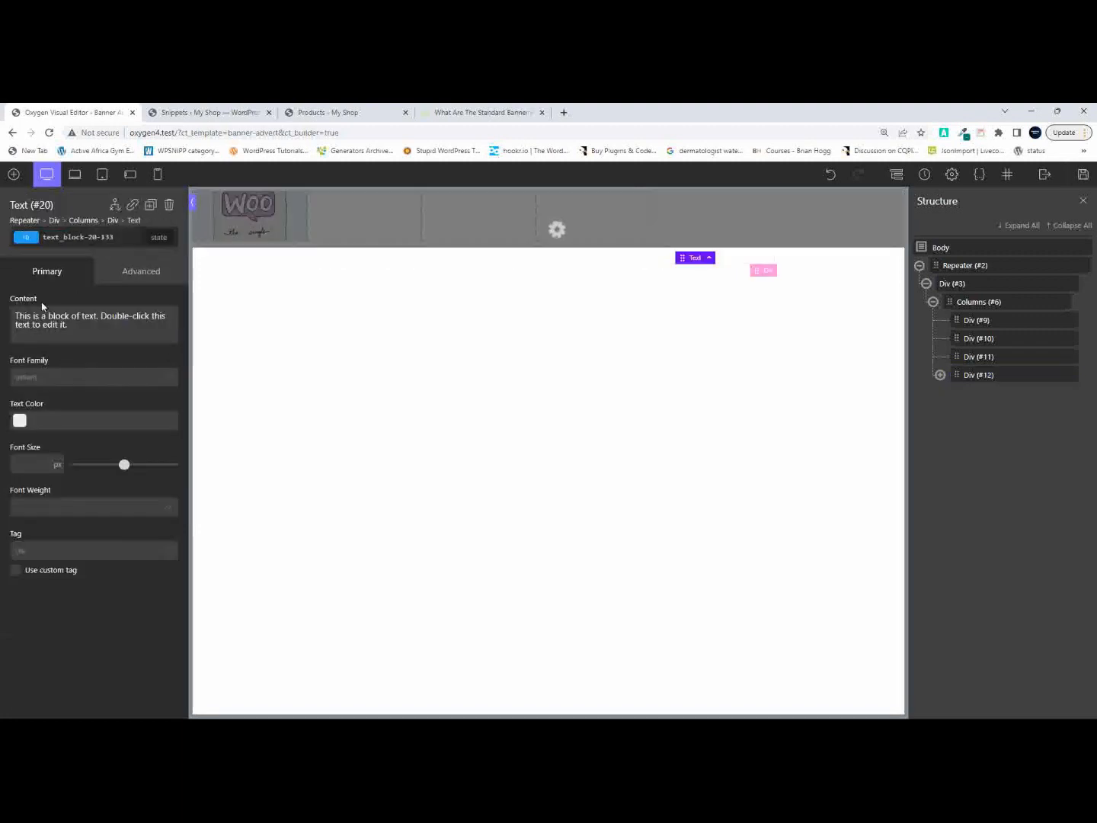
{"action": "left_click_drag", "start_coordinate": [67, 325], "coordinate": [10, 314]}
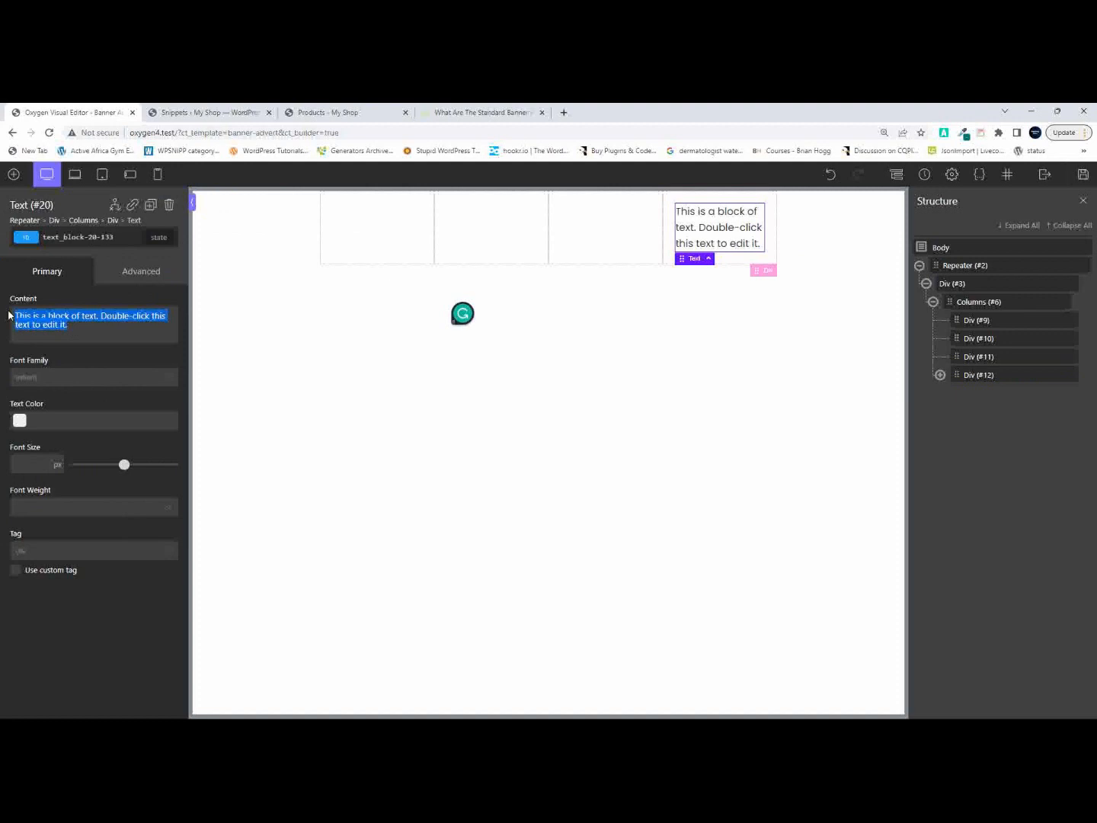
{"action": "type", "text": "BUY NOW"}
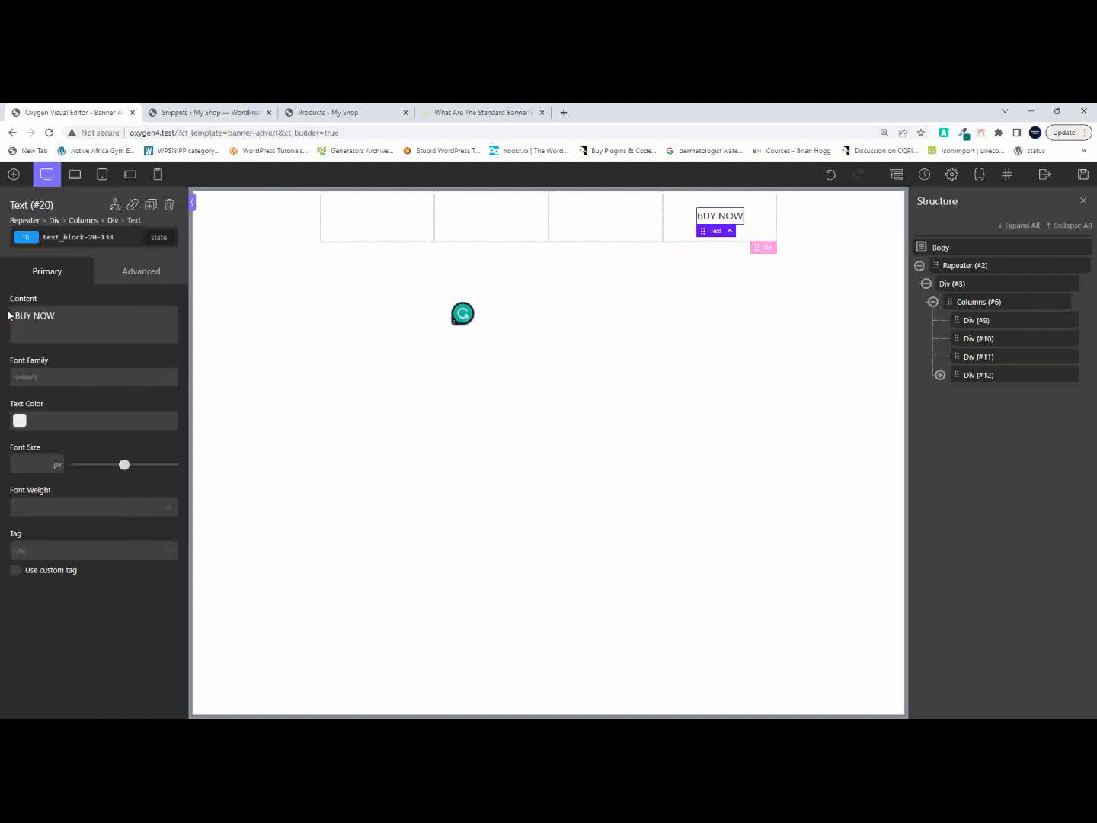
Set the fourth column's ad-buy background color to red #ff0000.
{"action": "left_click", "coordinate": [682, 214]}
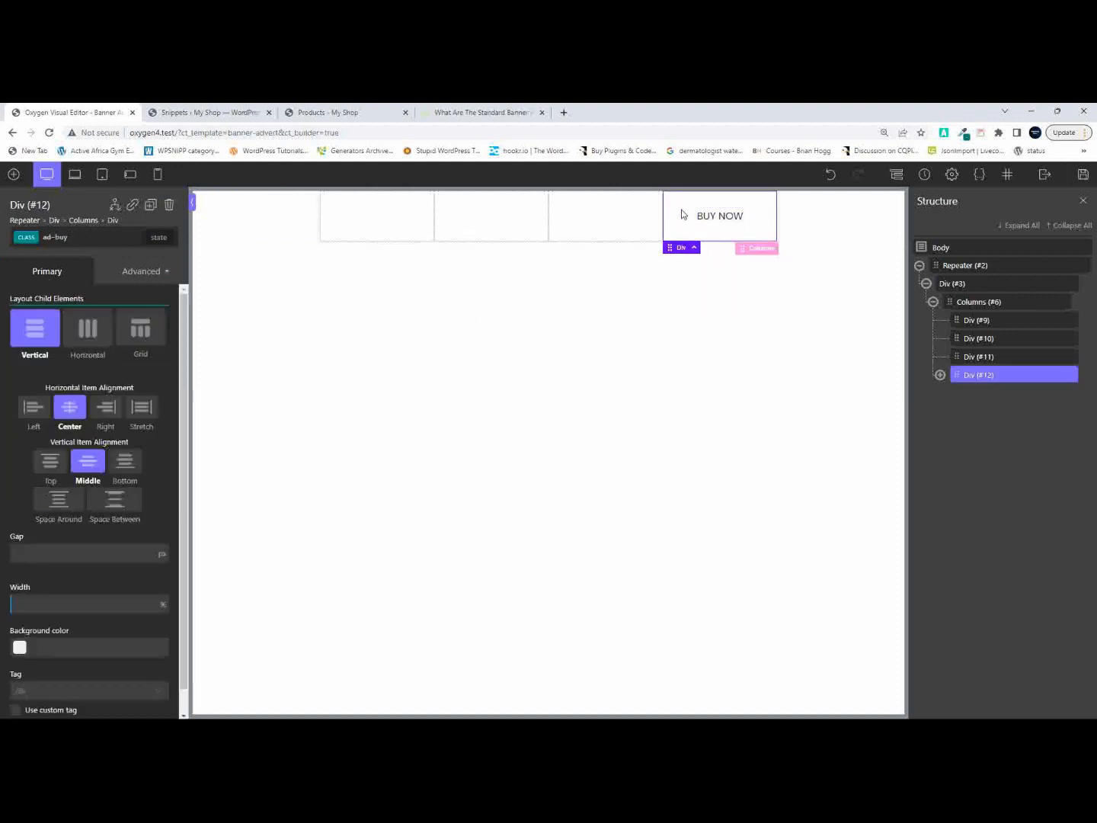
{"action": "left_click", "coordinate": [20, 647]}
{"action": "left_click_drag", "start_coordinate": [48, 669], "coordinate": [110, 657]}
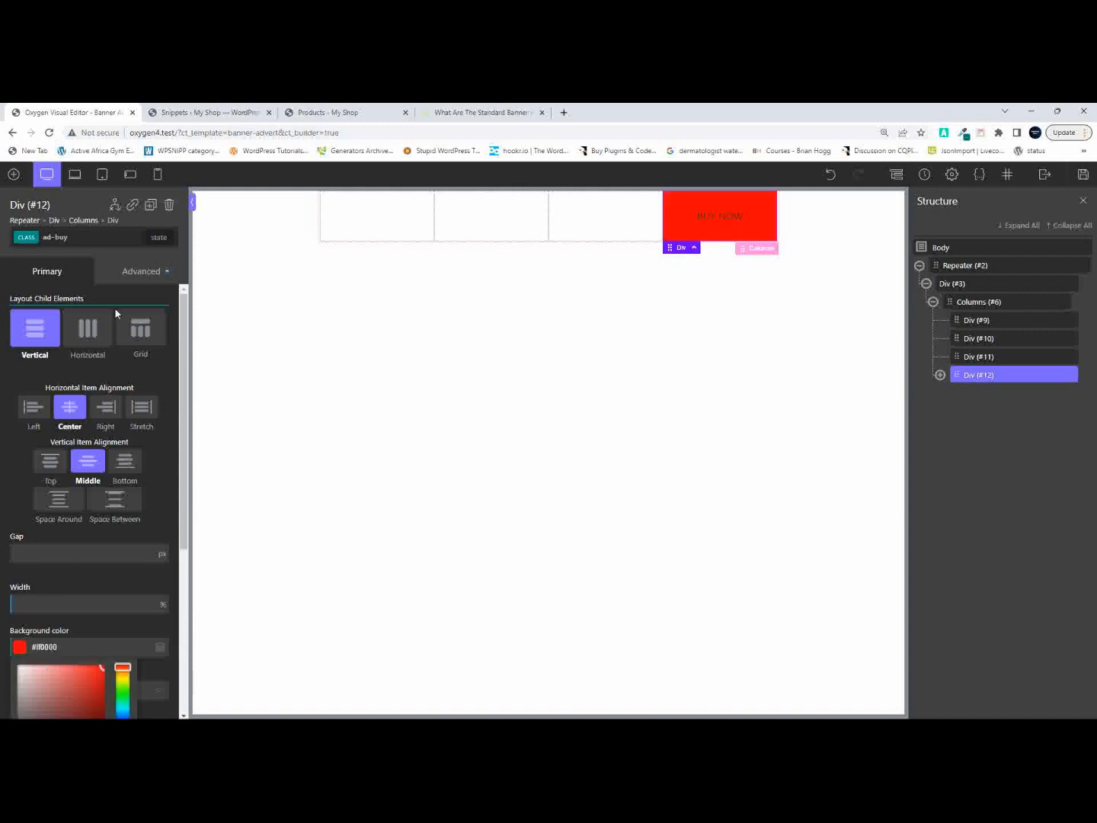
Set the ad-buy class's text color to atomic - White and its font size to 20 px.
{"action": "left_click", "coordinate": [135, 273]}
{"action": "left_click", "coordinate": [103, 406]}
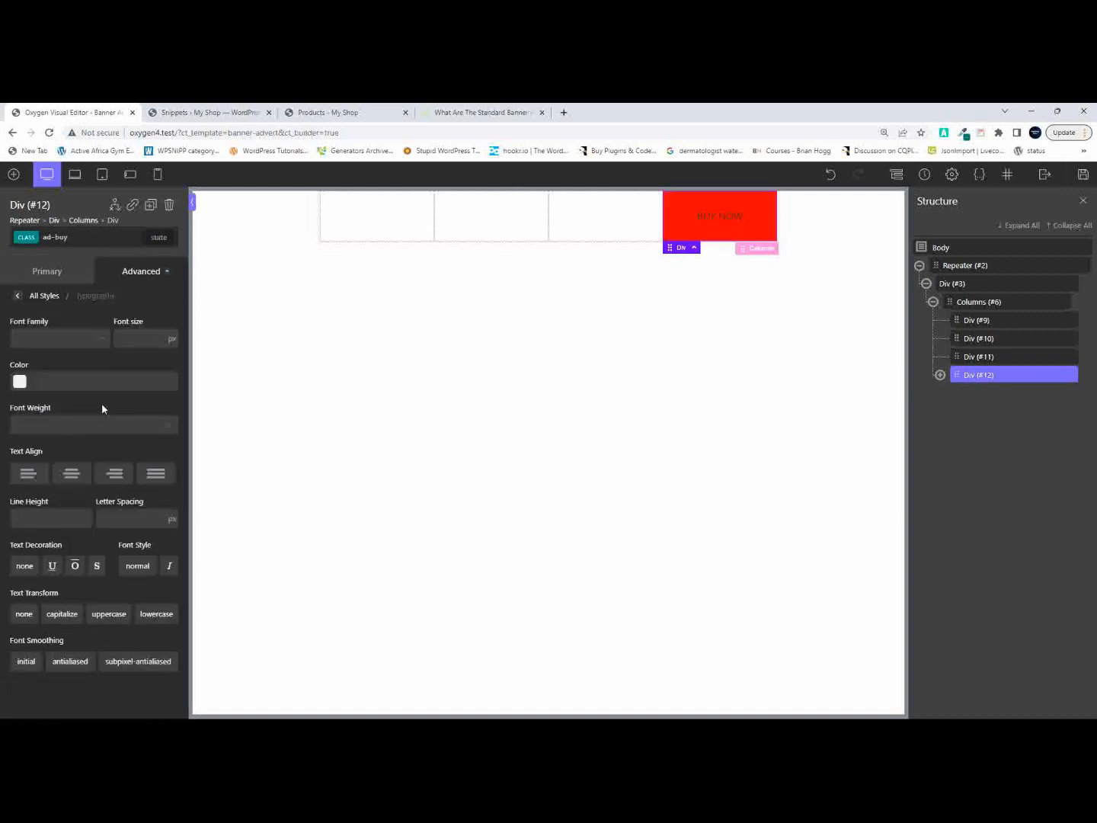
{"action": "left_click", "coordinate": [19, 381]}
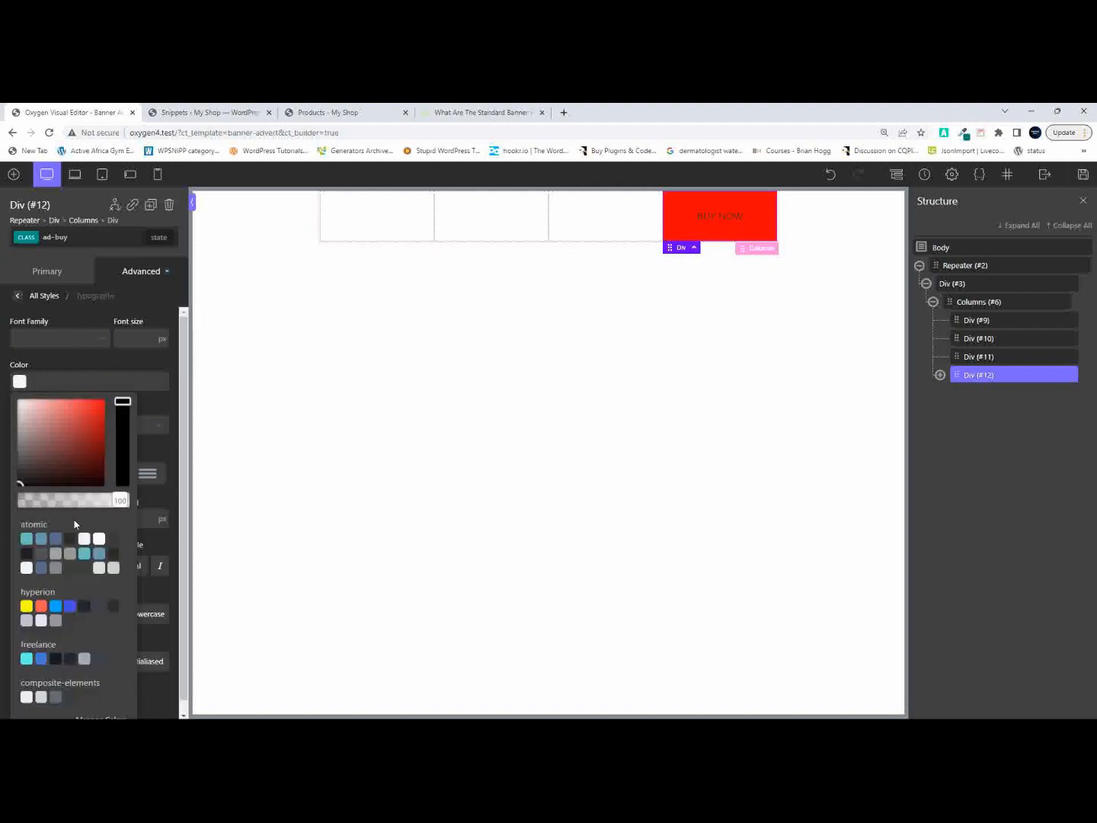
{"action": "left_click", "coordinate": [98, 539]}
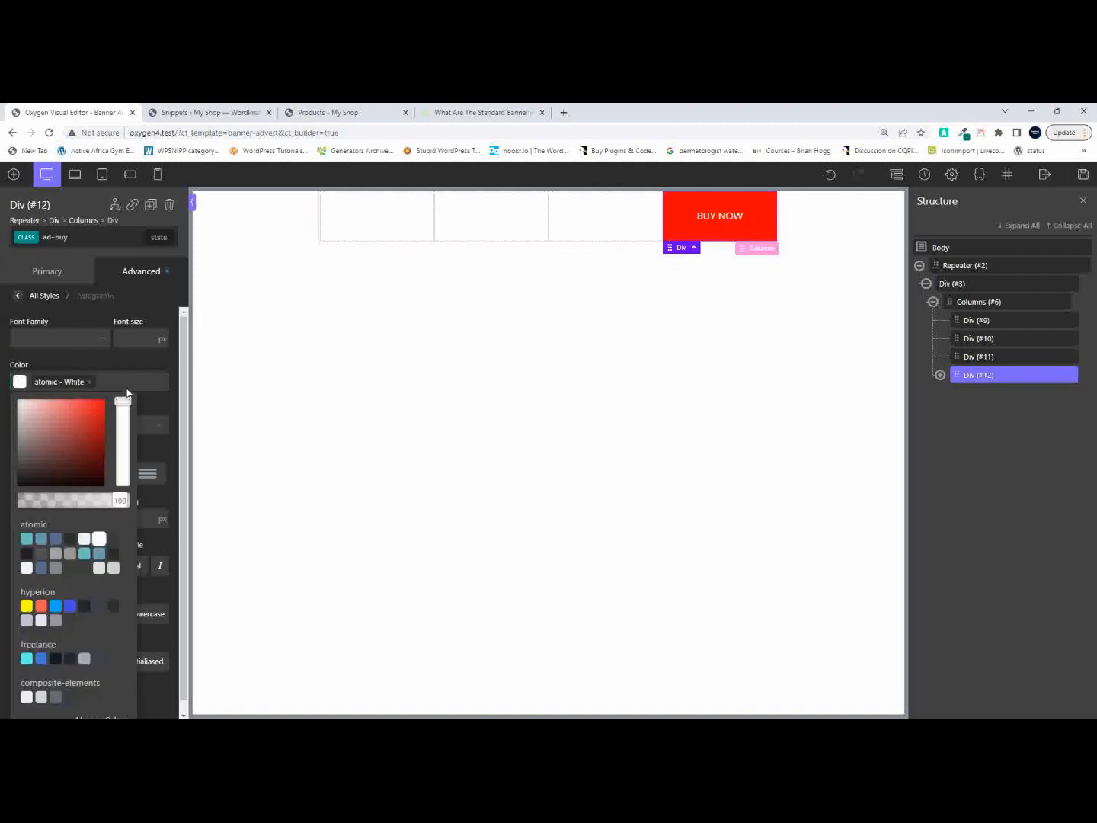
{"action": "left_click", "coordinate": [146, 336]}
{"action": "type", "text": "20"}
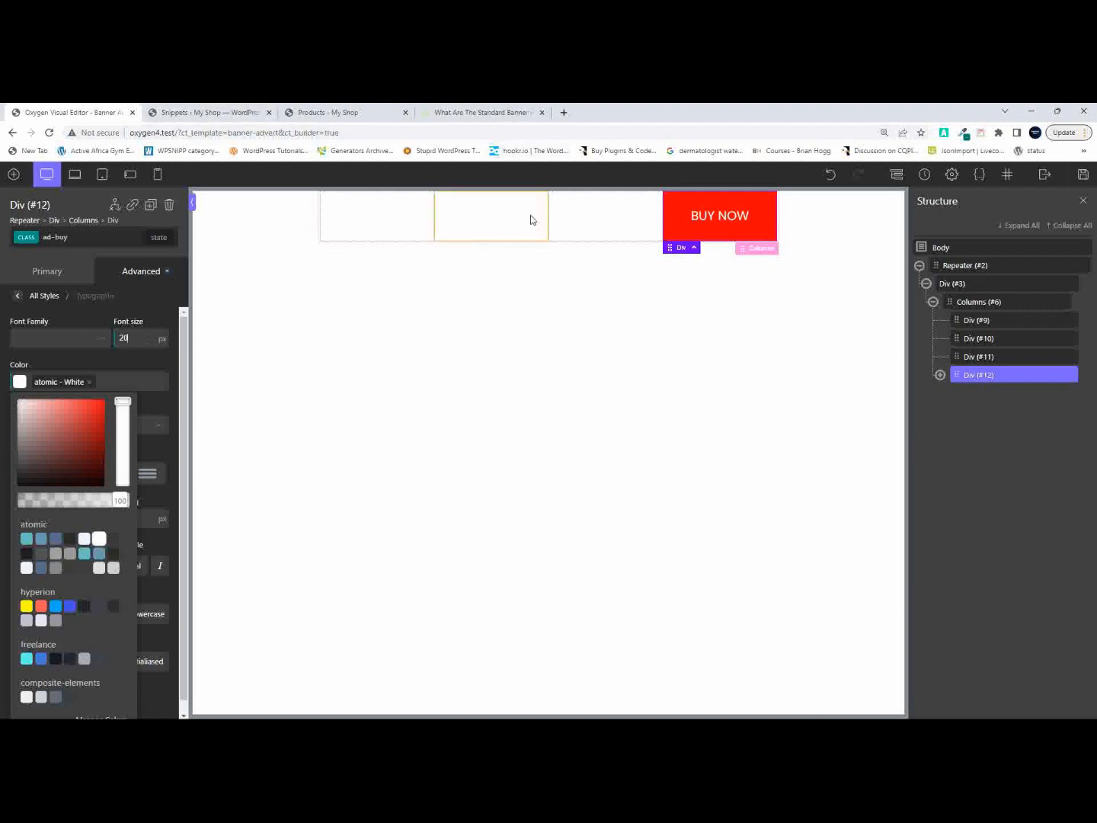
Set the width of the fourth column's ad-buy class to 20%.
{"action": "left_click", "coordinate": [477, 229]}
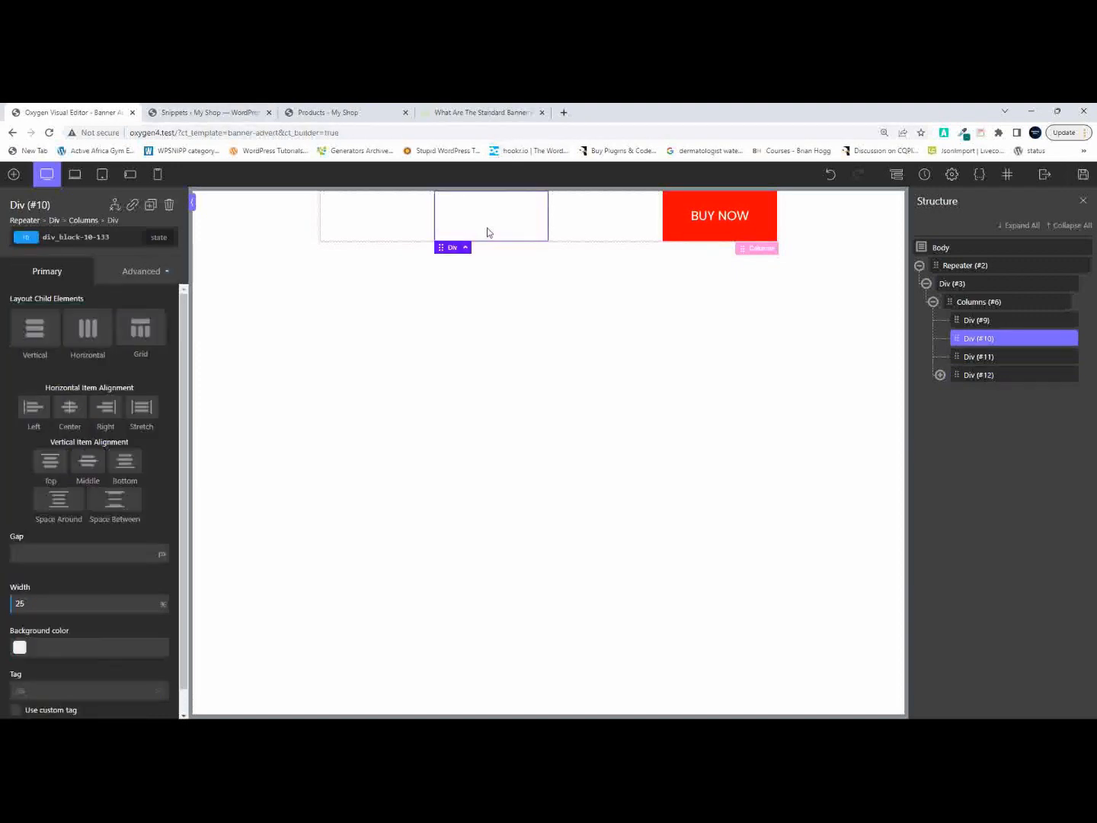
{"action": "left_click", "coordinate": [720, 221]}
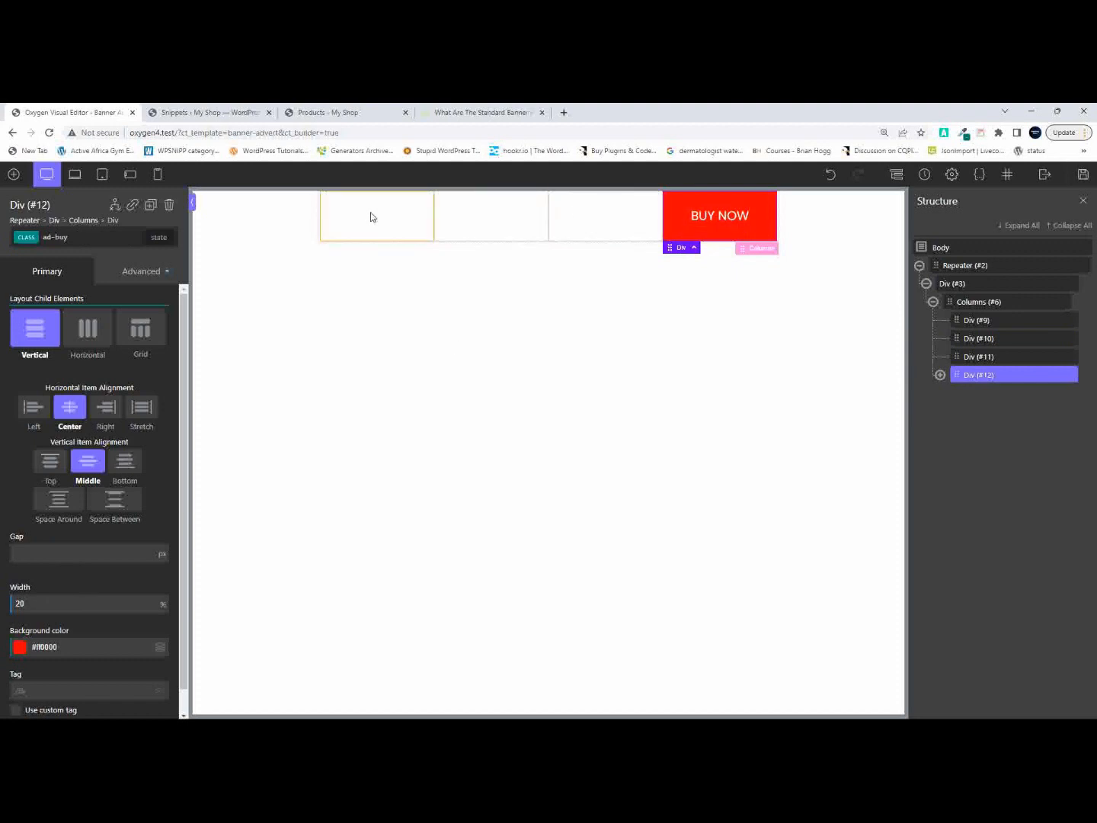
Add the class ad-details to the second column.
{"action": "left_click", "coordinate": [488, 229]}
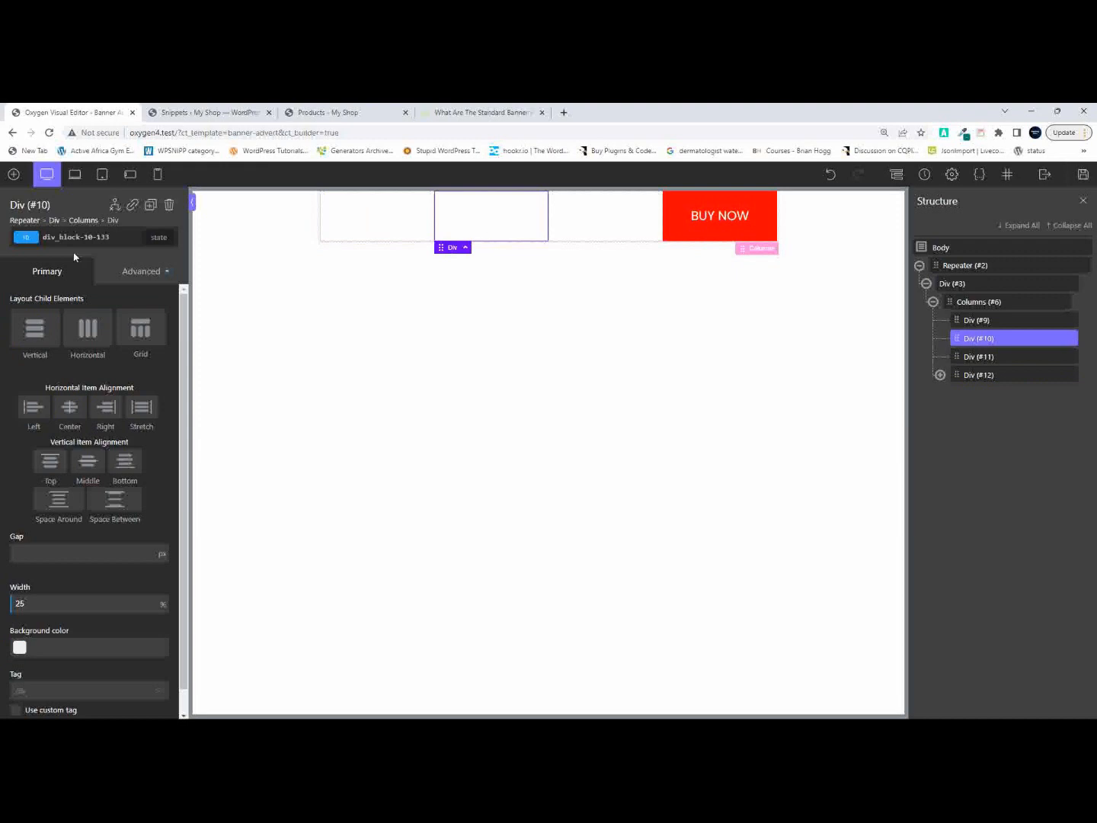
{"action": "left_click", "coordinate": [120, 236]}
{"action": "type", "text": "ad-details"}
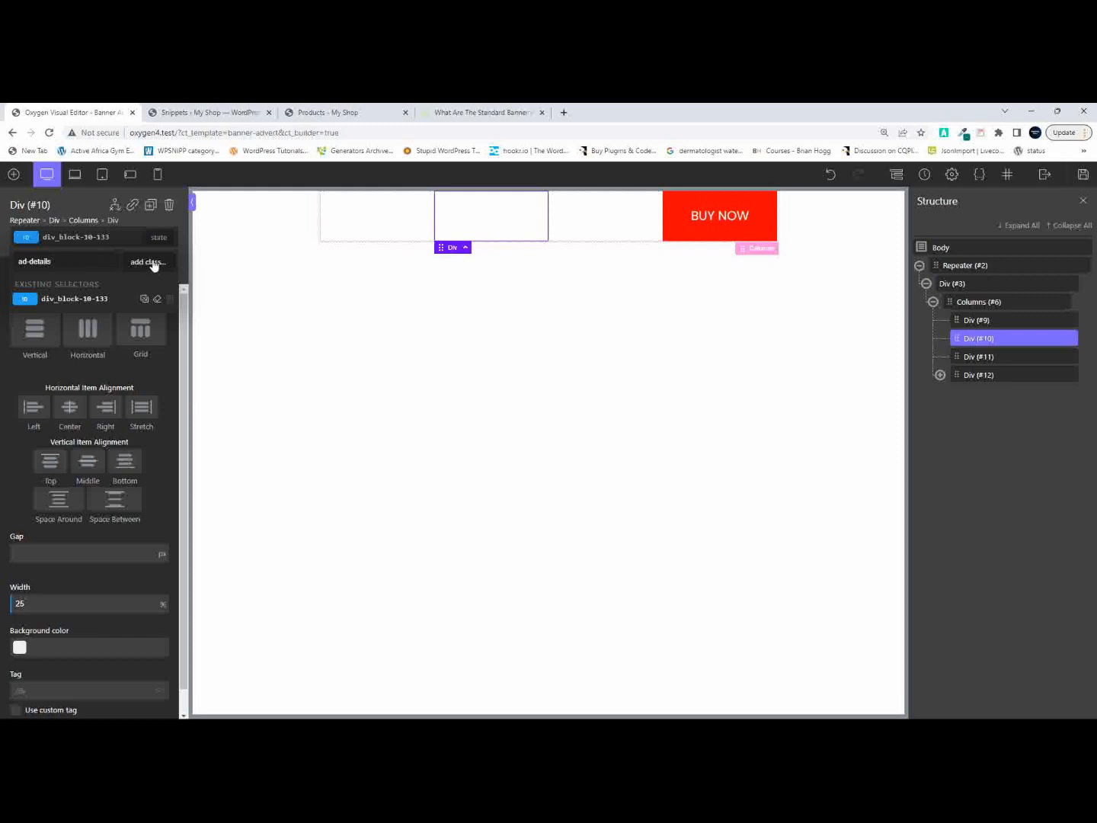
{"action": "left_click", "coordinate": [150, 262]}
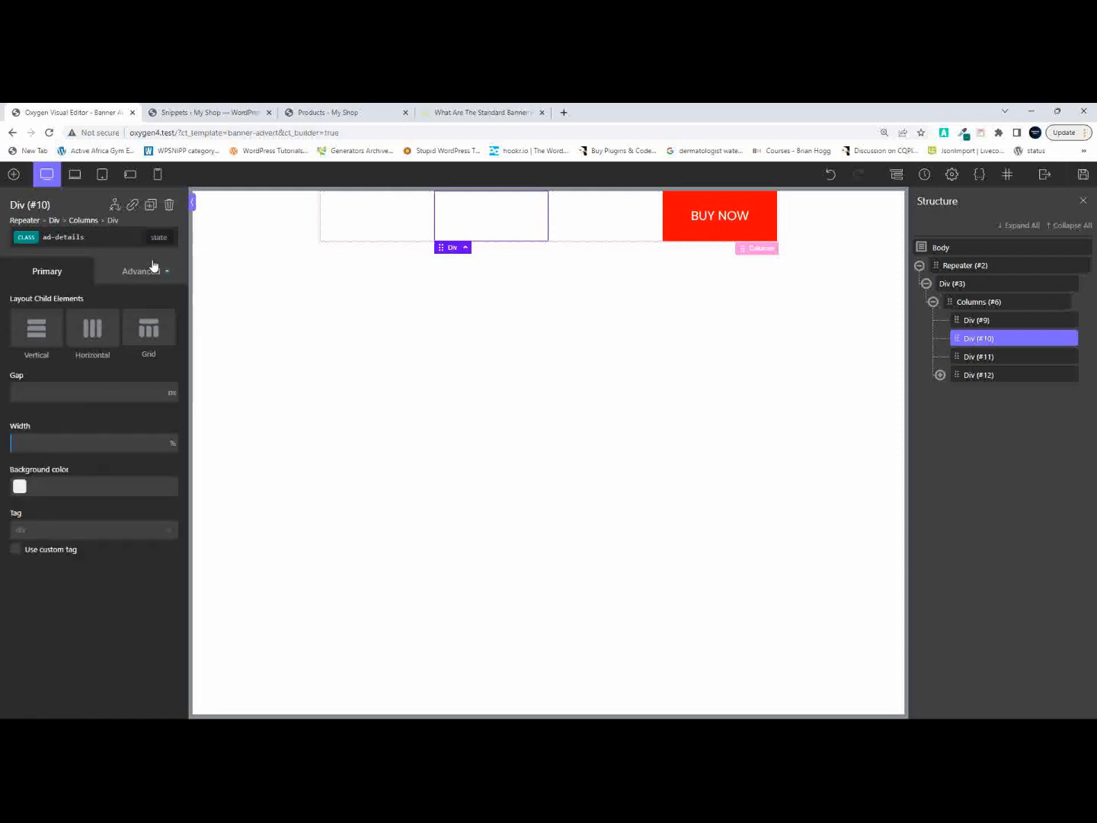
Insert a Heading element in the second column and give it the class ad-title.
{"action": "left_click", "coordinate": [14, 175]}
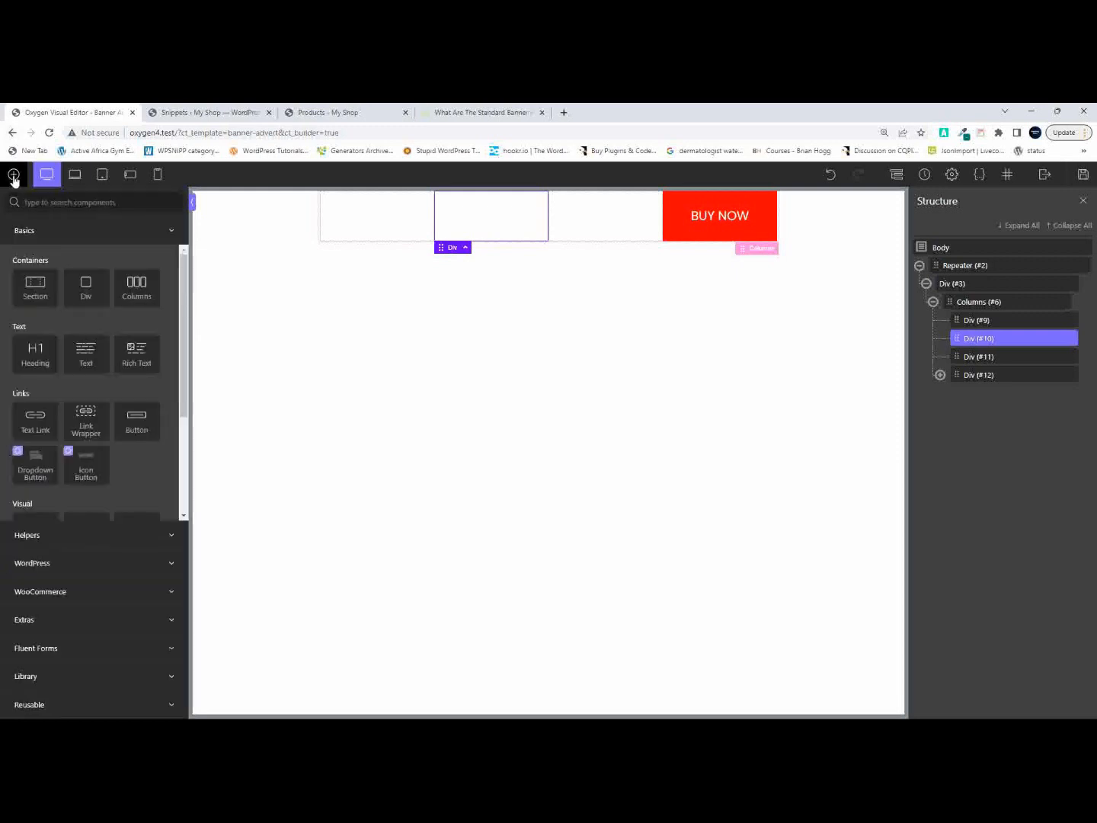
{"action": "left_click", "coordinate": [35, 361]}
{"action": "left_click", "coordinate": [77, 243]}
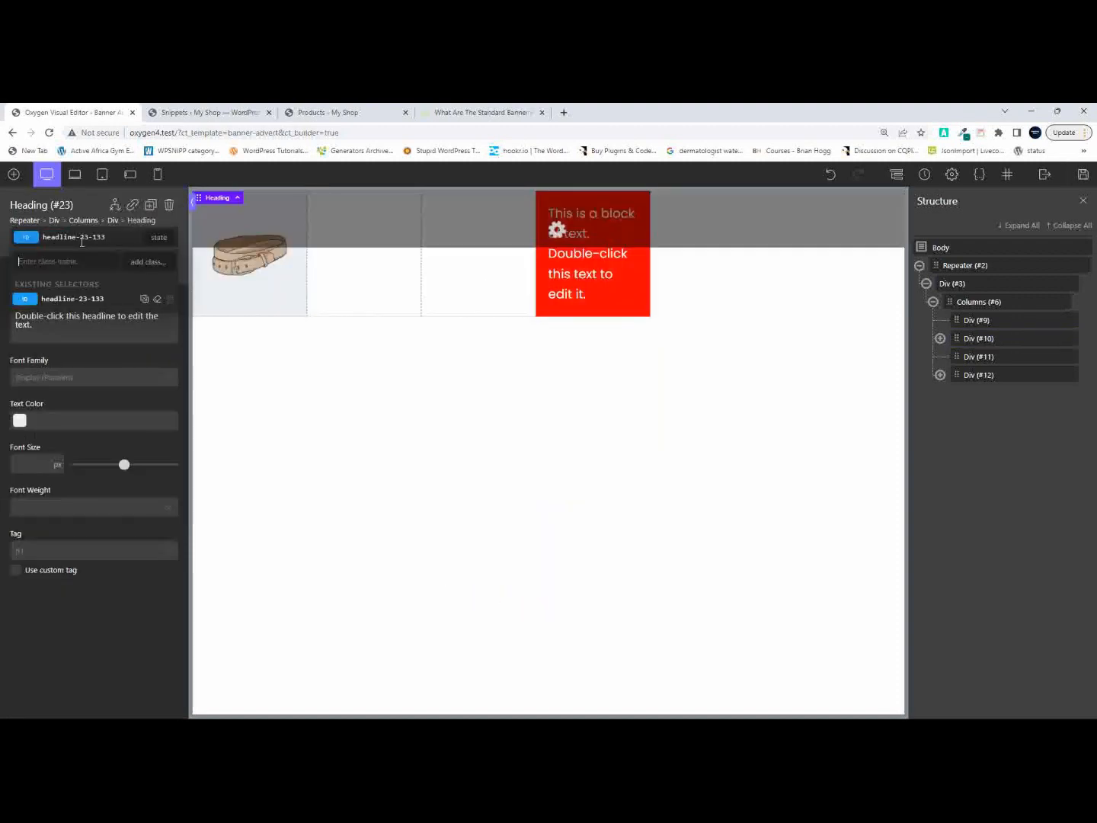
{"action": "type", "text": "ad"}
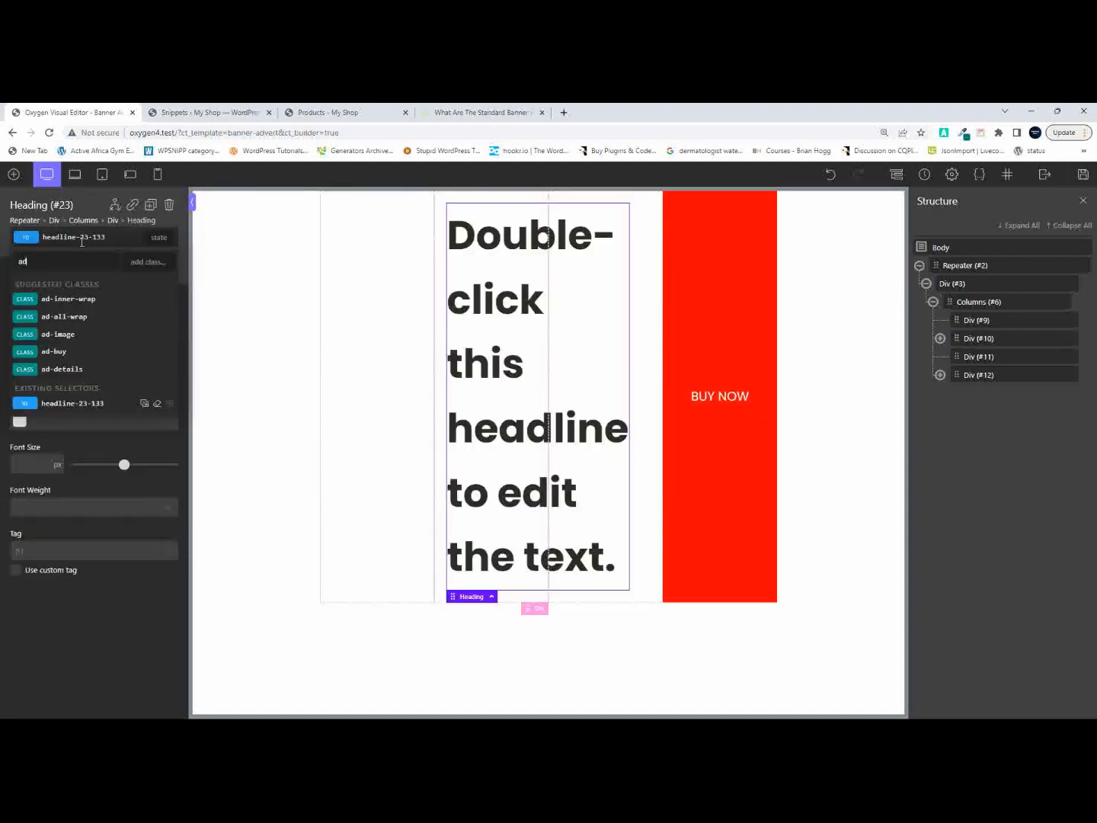
{"action": "type", "text": "-title"}
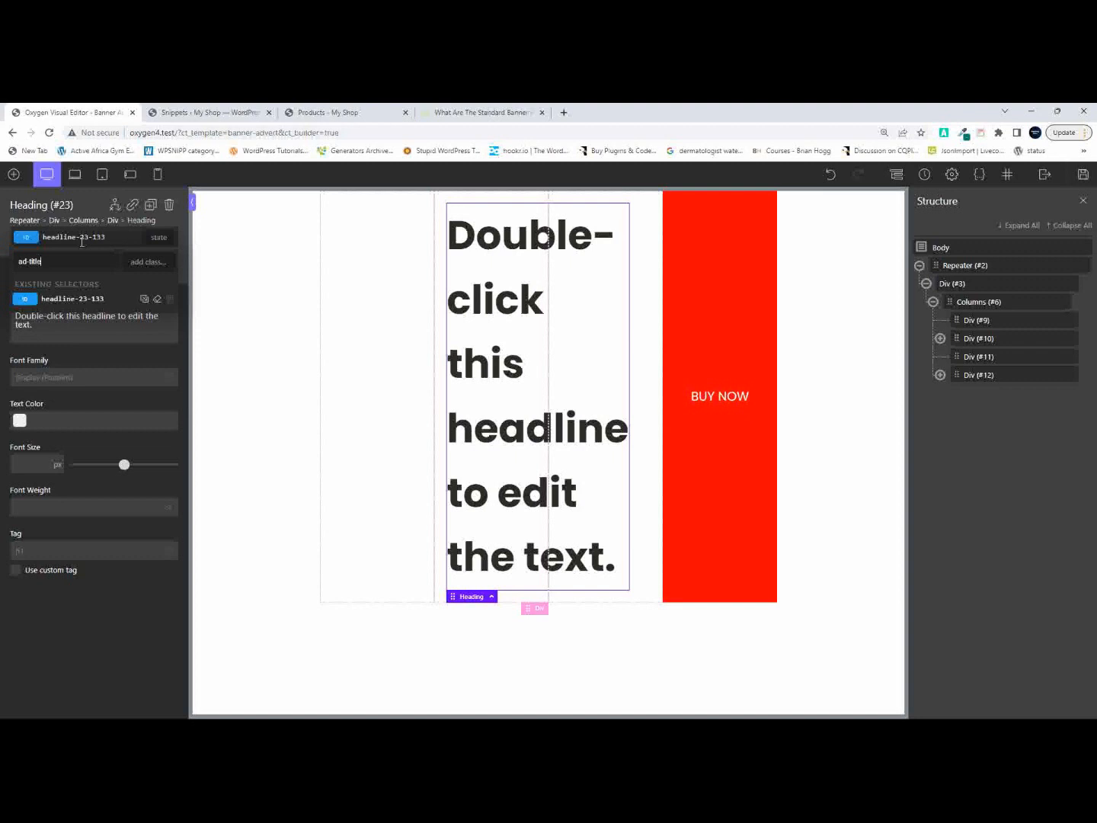
{"action": "left_click", "coordinate": [148, 263]}
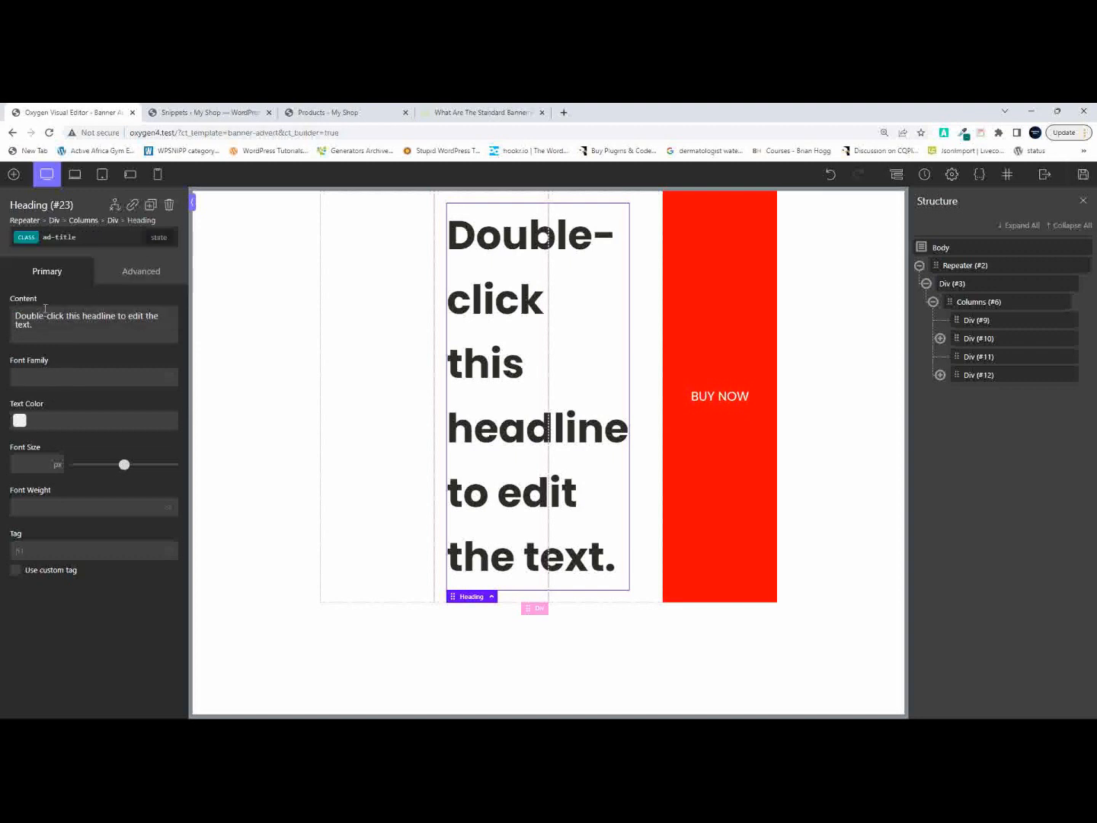
Style the ad-title heading with the yellow hyperion primary color, a 20 px font size and font weight 500.
{"action": "left_click", "coordinate": [19, 422]}
{"action": "left_click", "coordinate": [25, 645]}
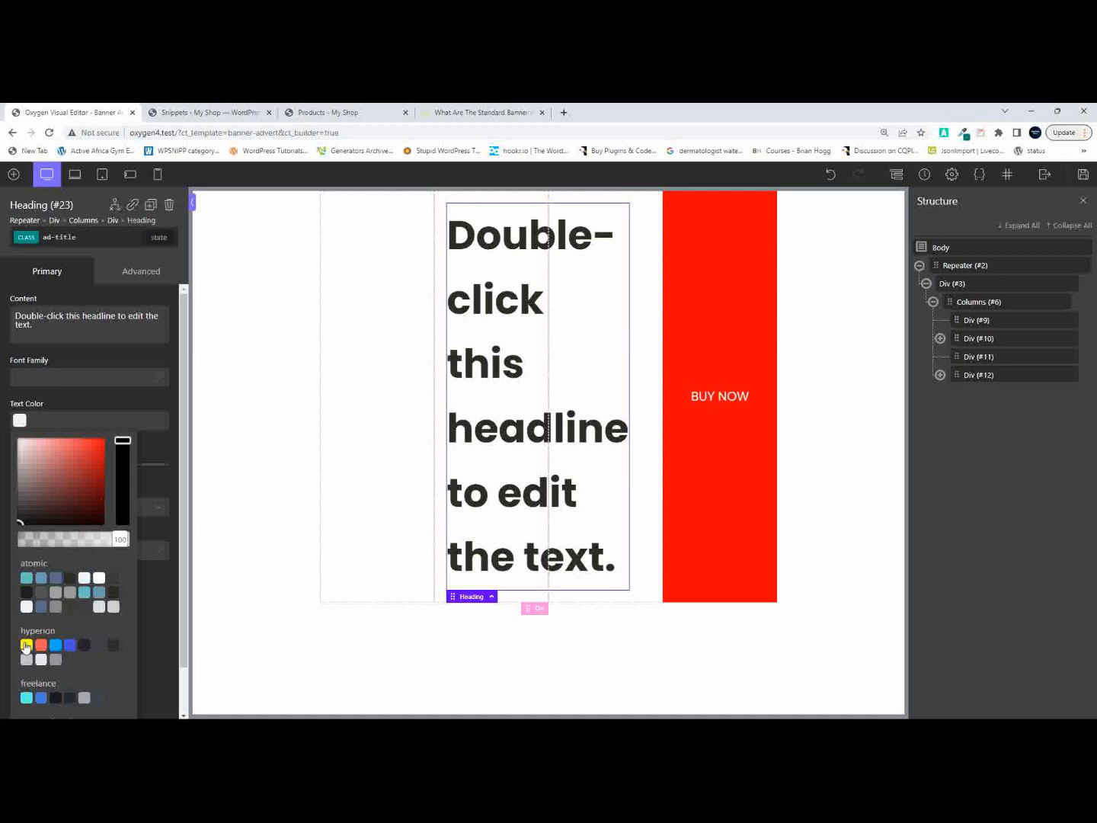
{"action": "left_click", "coordinate": [67, 399]}
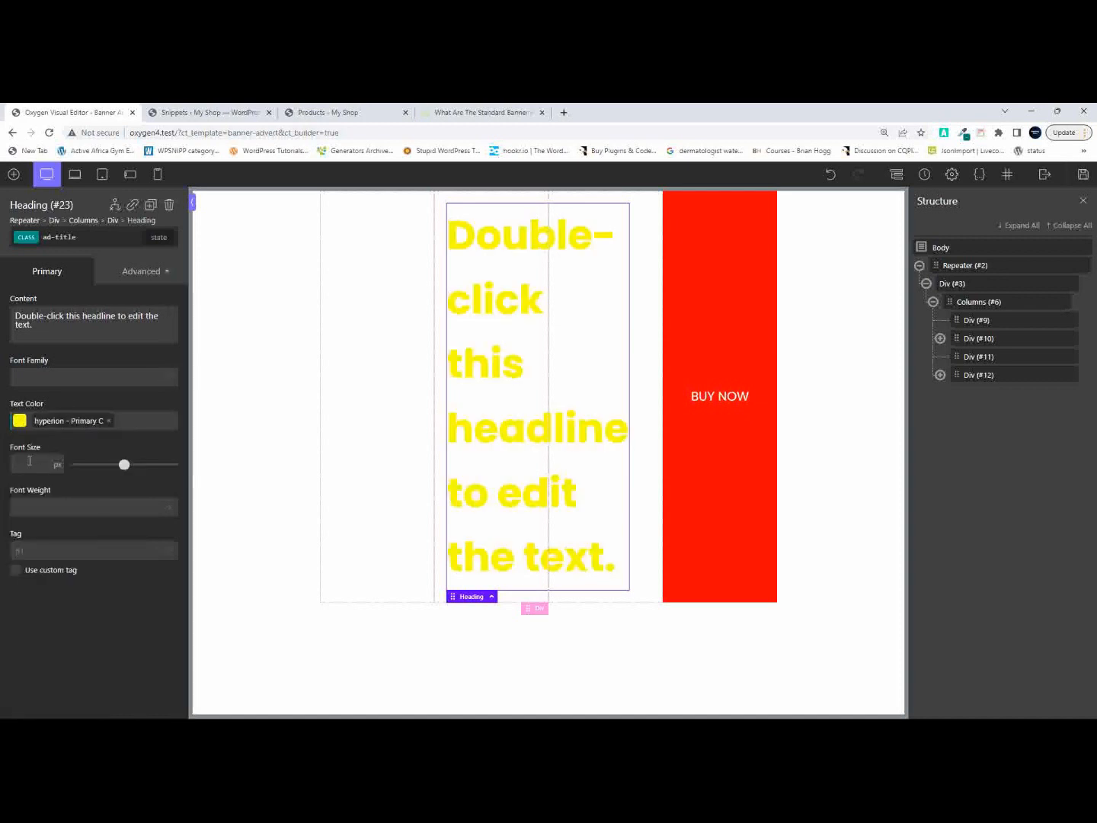
{"action": "left_click", "coordinate": [30, 462]}
{"action": "type", "text": "20"}
{"action": "left_click", "coordinate": [30, 504]}
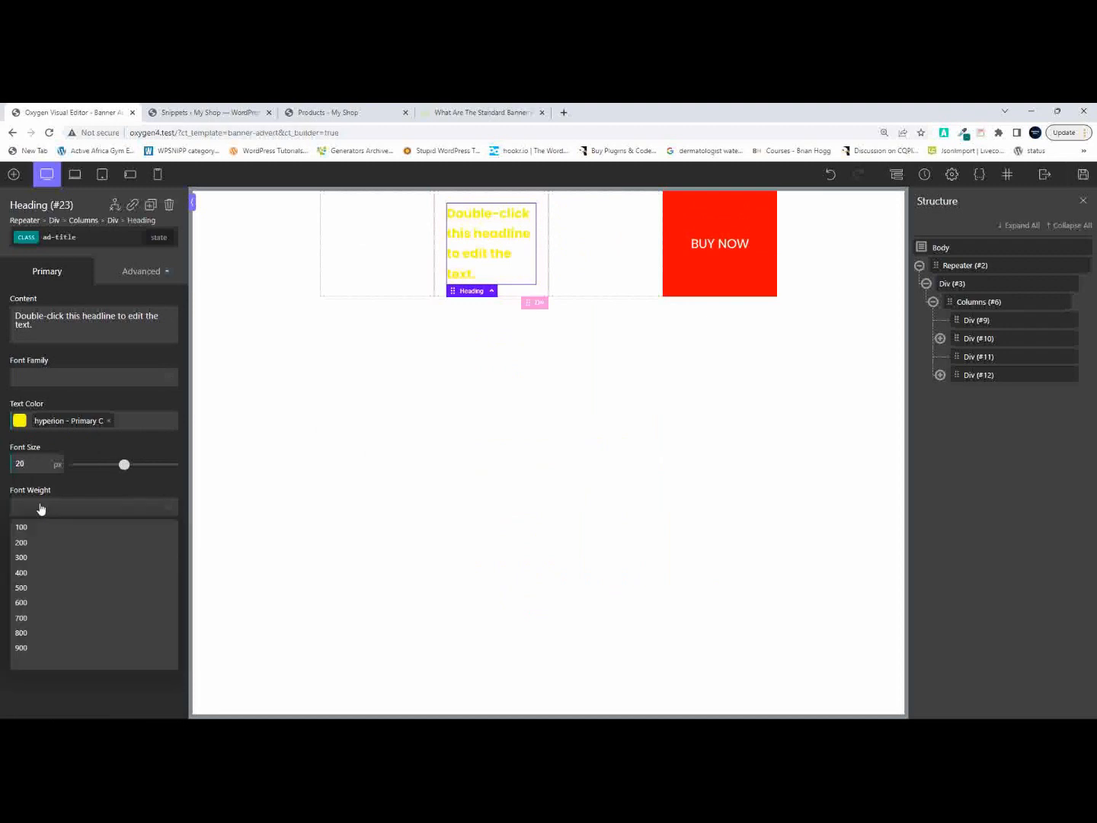
{"action": "left_click", "coordinate": [47, 591]}
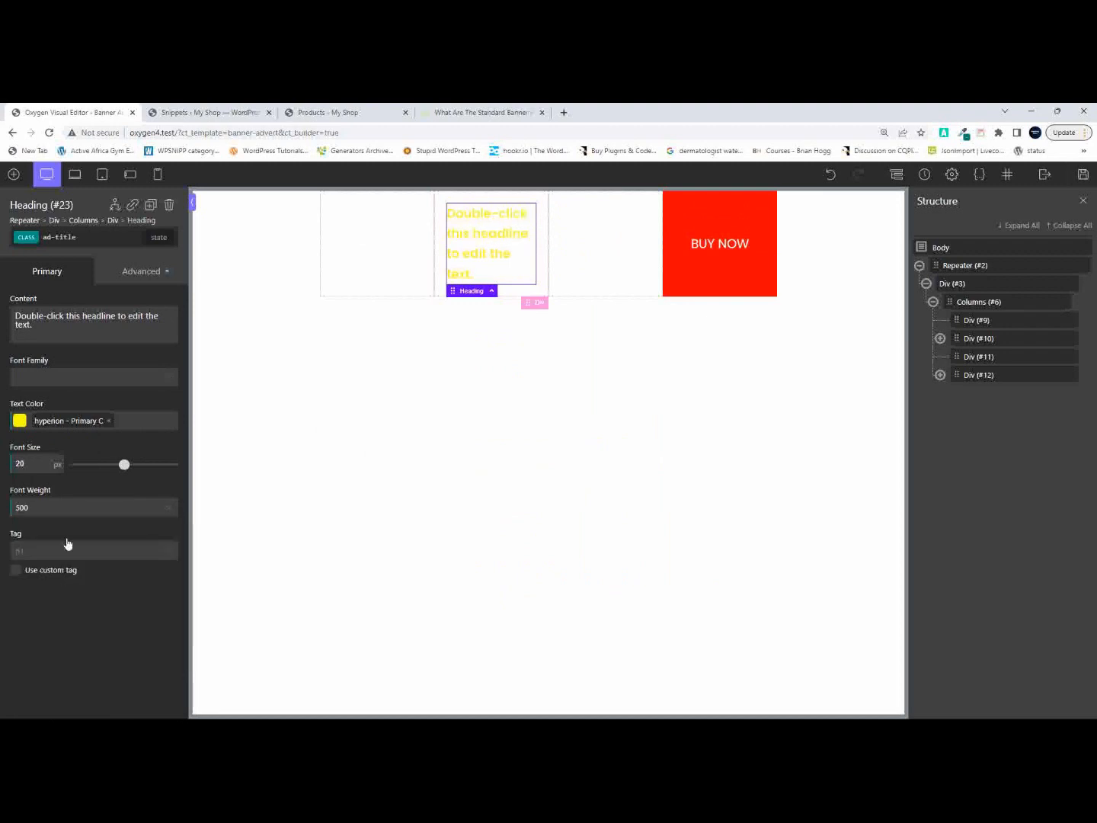
Set the ad-title heading's line height to 1.2.
{"action": "left_click", "coordinate": [145, 273]}
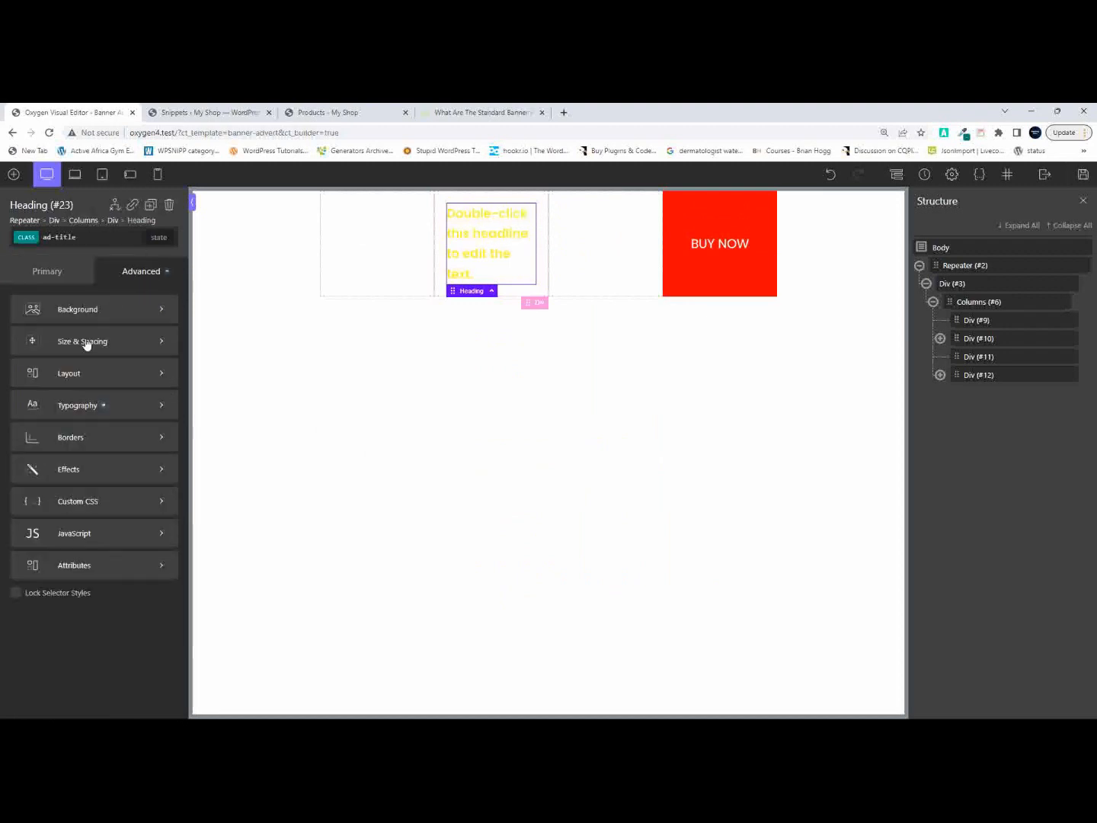
{"action": "left_click", "coordinate": [73, 404]}
{"action": "left_click", "coordinate": [38, 518]}
{"action": "type", "text": "1"}
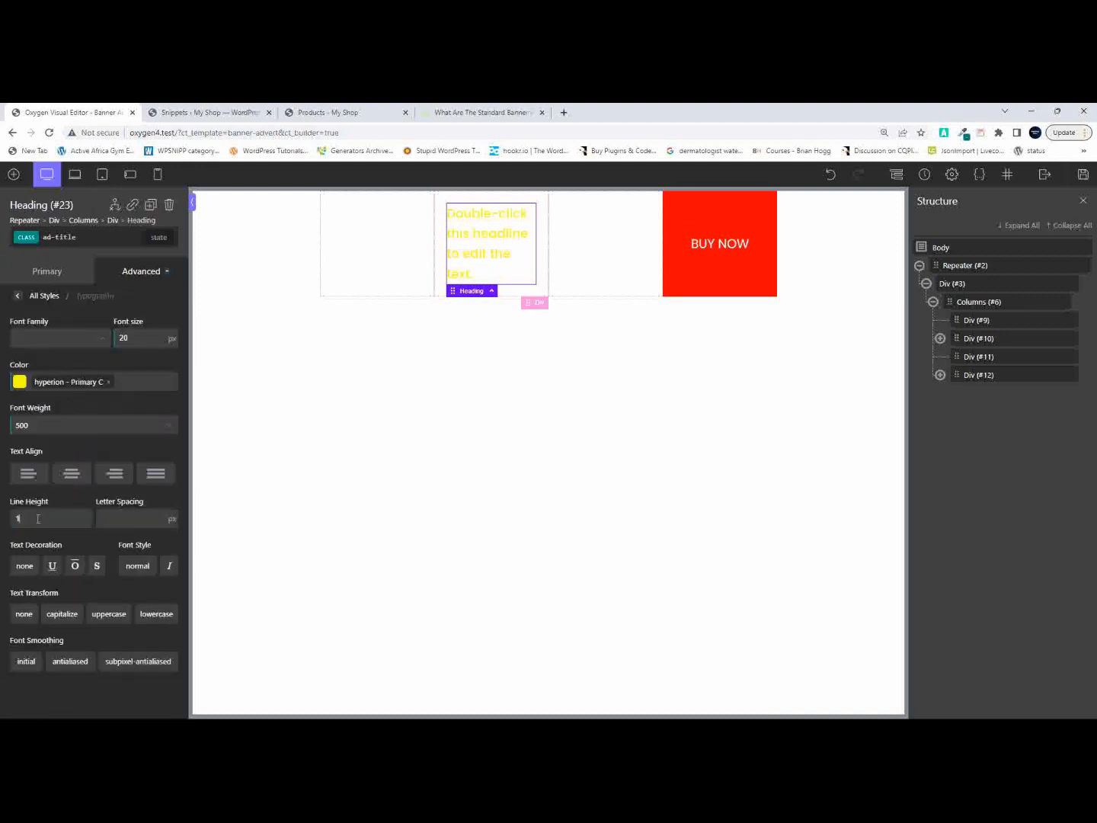
{"action": "type", "text": ".2"}
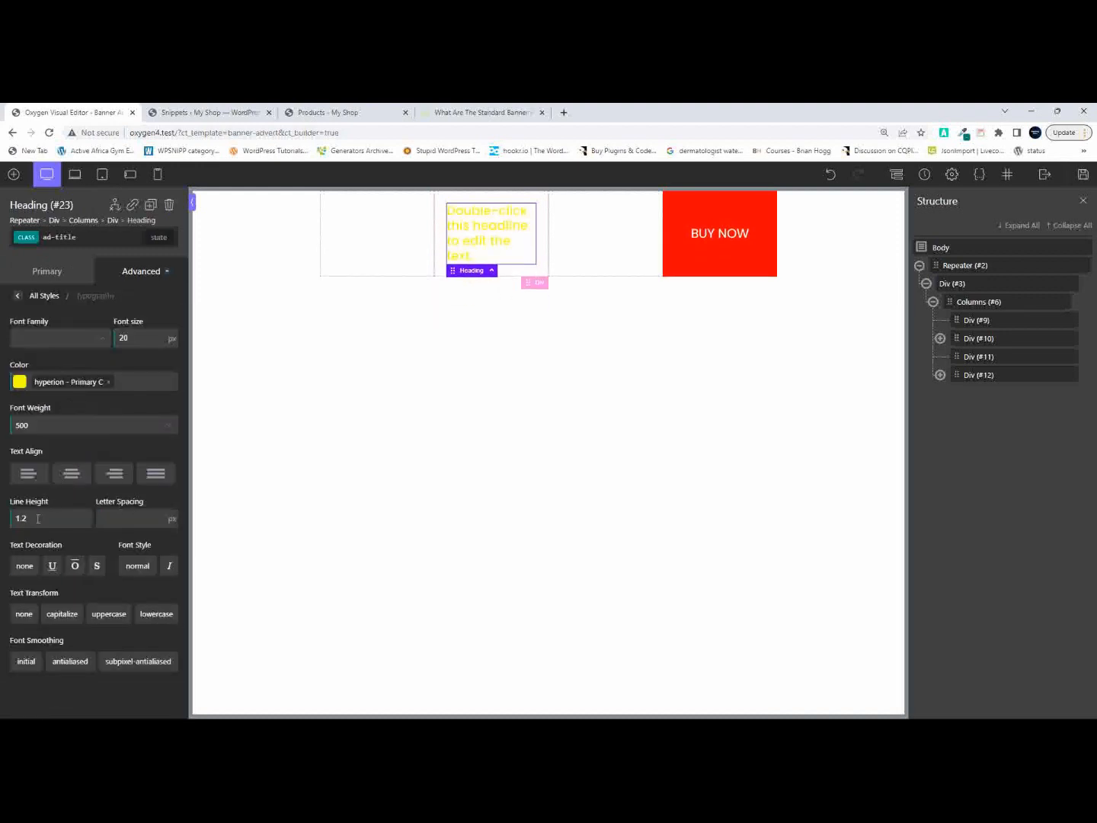
Replace the heading's placeholder text in the second column with the dynamic post title.
{"action": "double_click", "coordinate": [492, 235]}
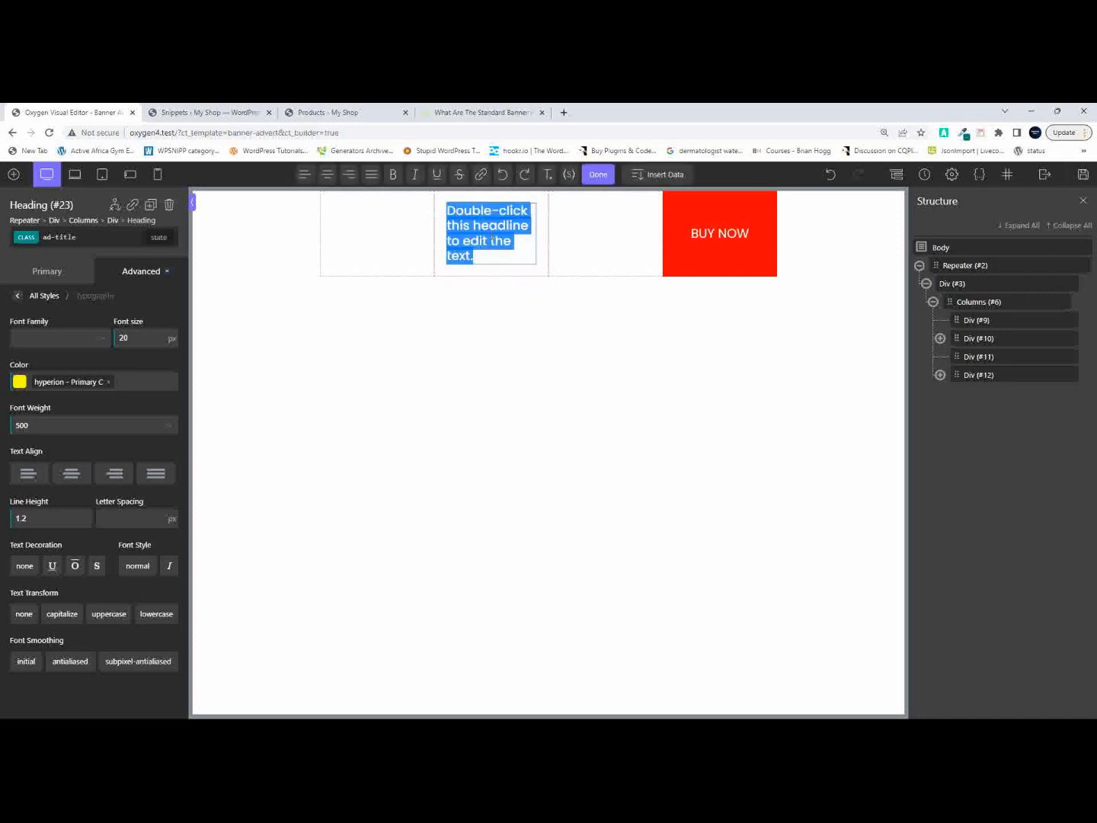
{"action": "left_click", "coordinate": [662, 175]}
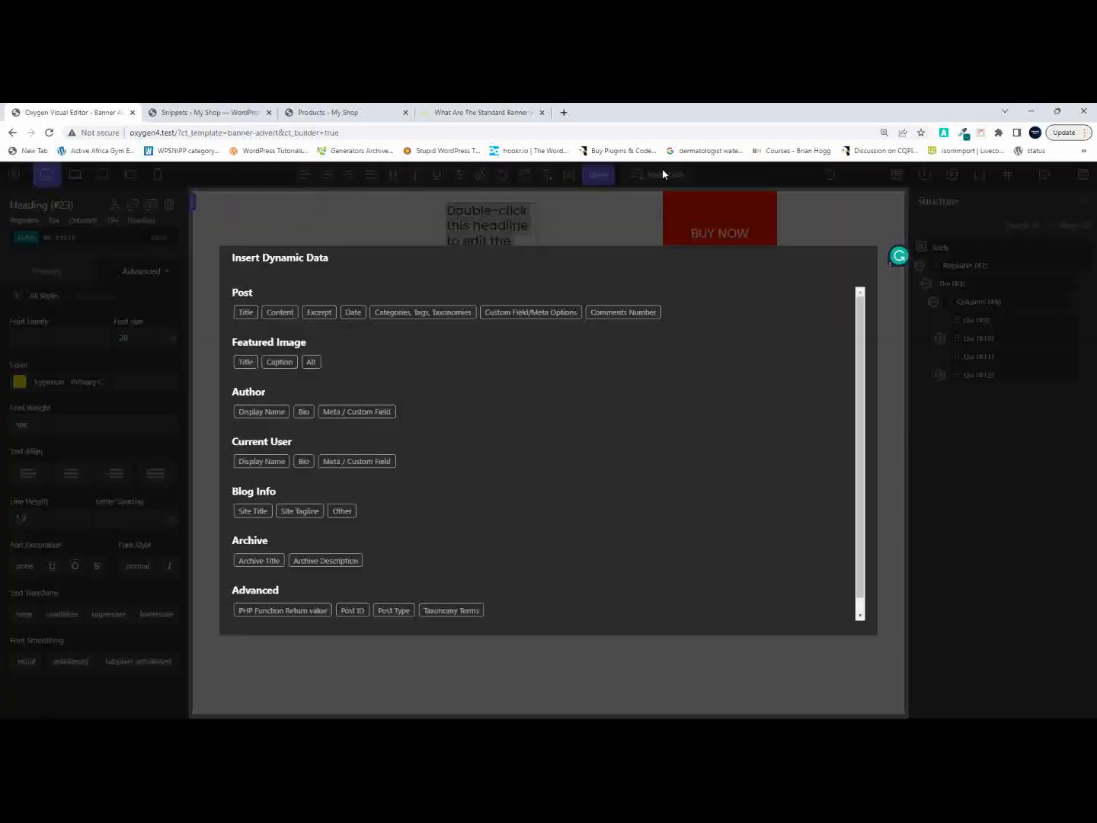
{"action": "left_click", "coordinate": [245, 313]}
{"action": "left_click", "coordinate": [262, 442]}
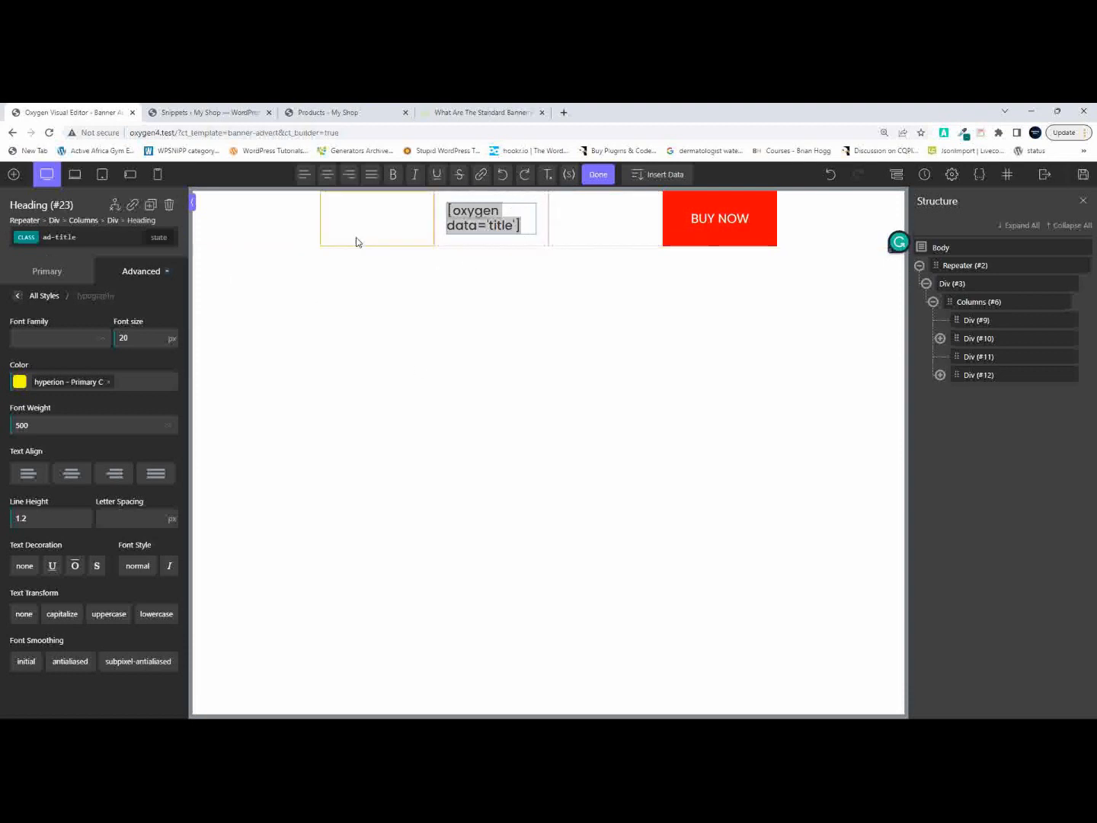
Insert a Text element below the heading in the second column and give it the class ad-excerpt.
{"action": "left_click", "coordinate": [14, 176]}
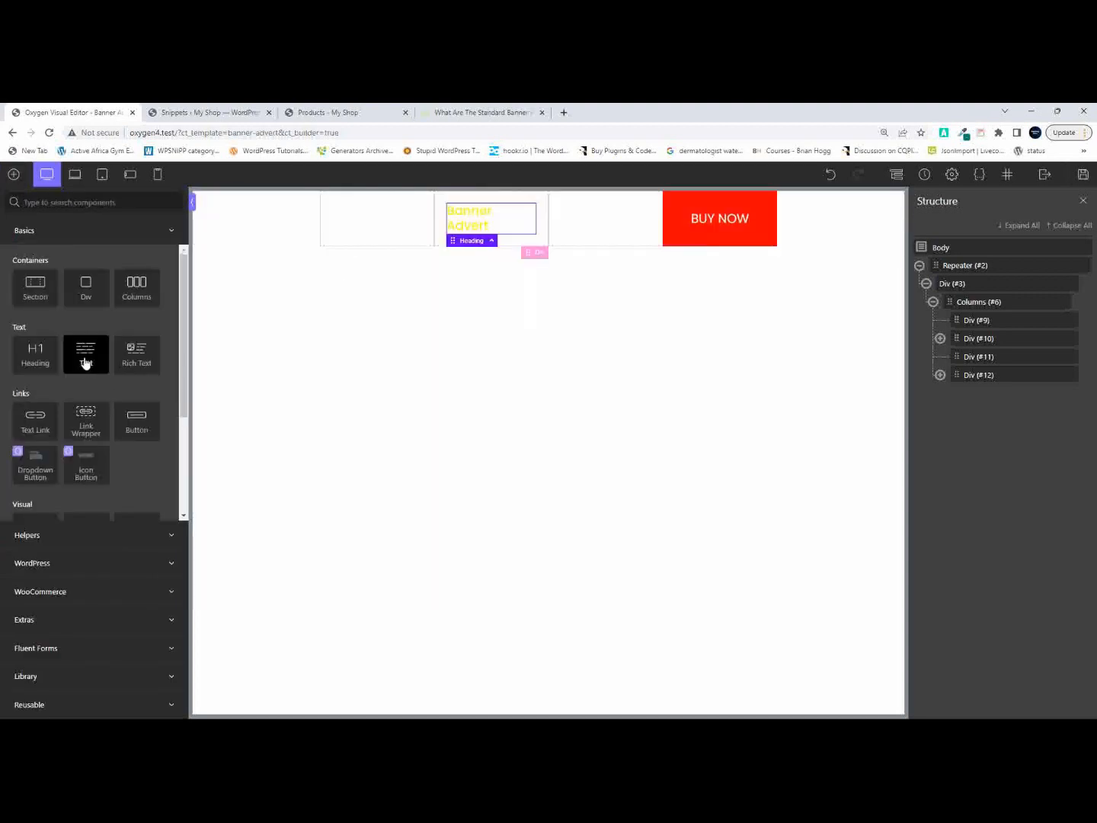
{"action": "left_click", "coordinate": [85, 364]}
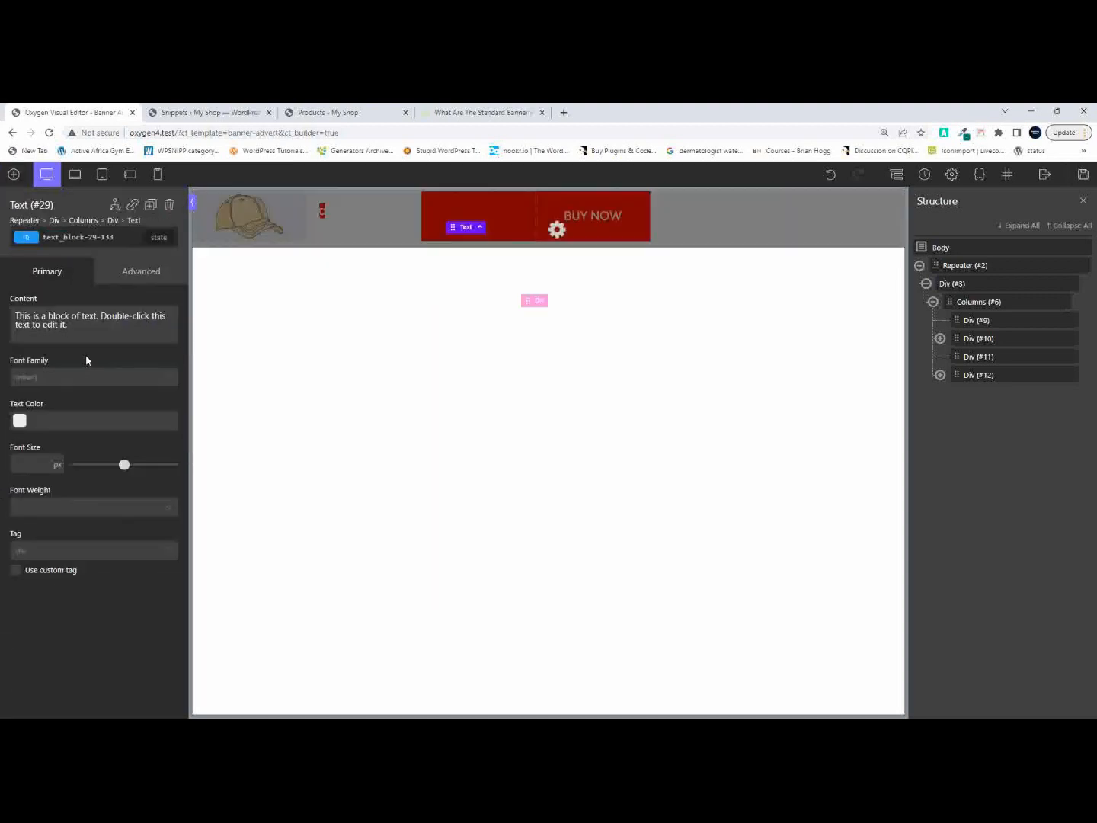
{"action": "left_click", "coordinate": [82, 239]}
{"action": "type", "text": "ad-"}
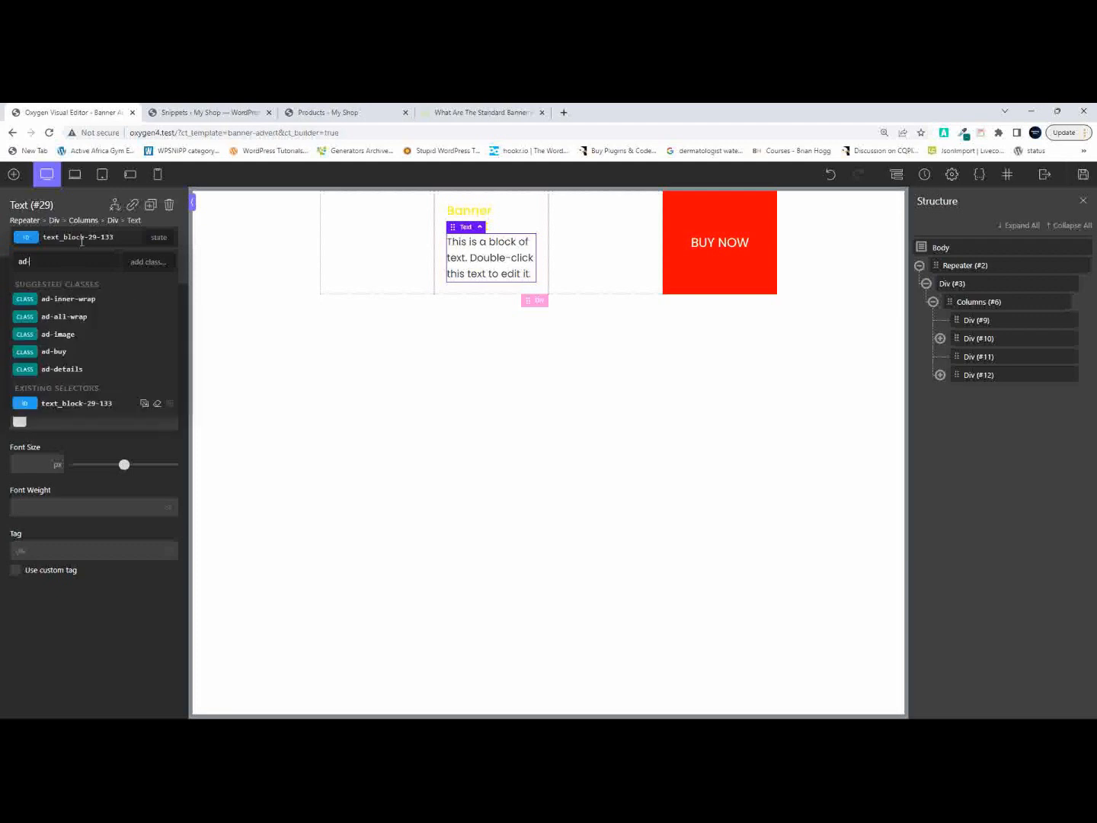
{"action": "type", "text": "excerpt"}
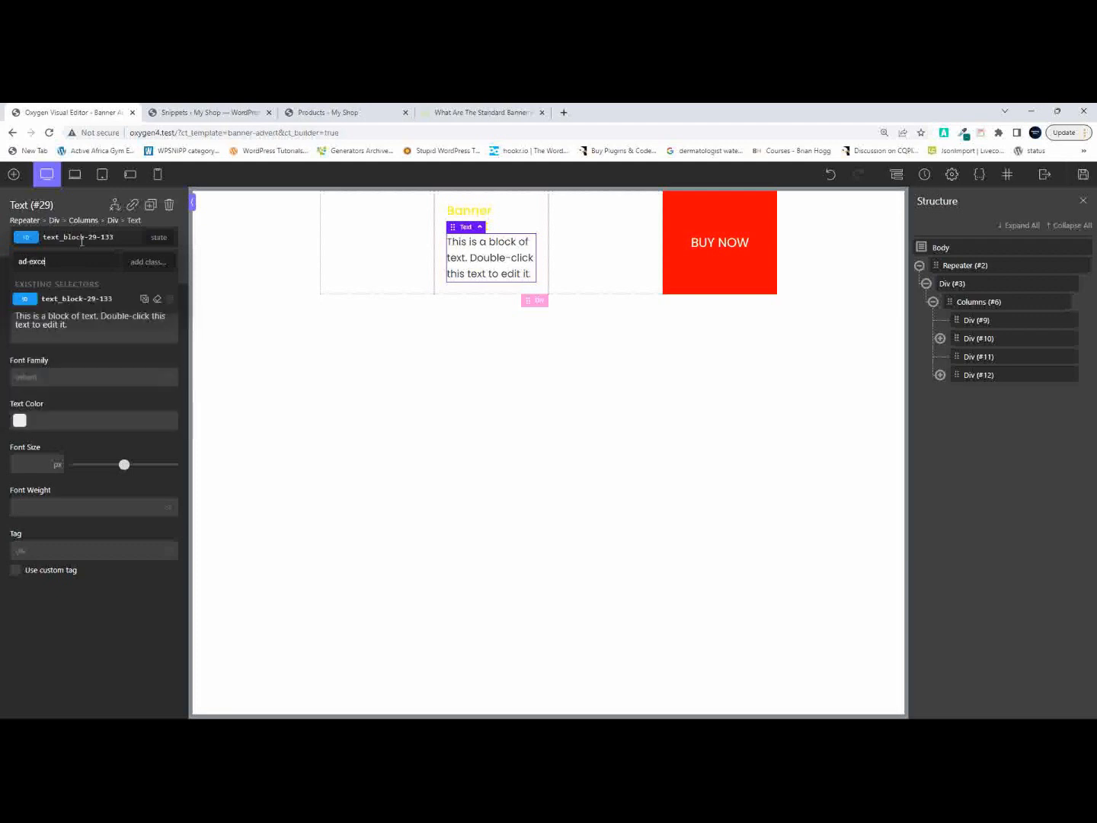
{"action": "left_click", "coordinate": [150, 262]}
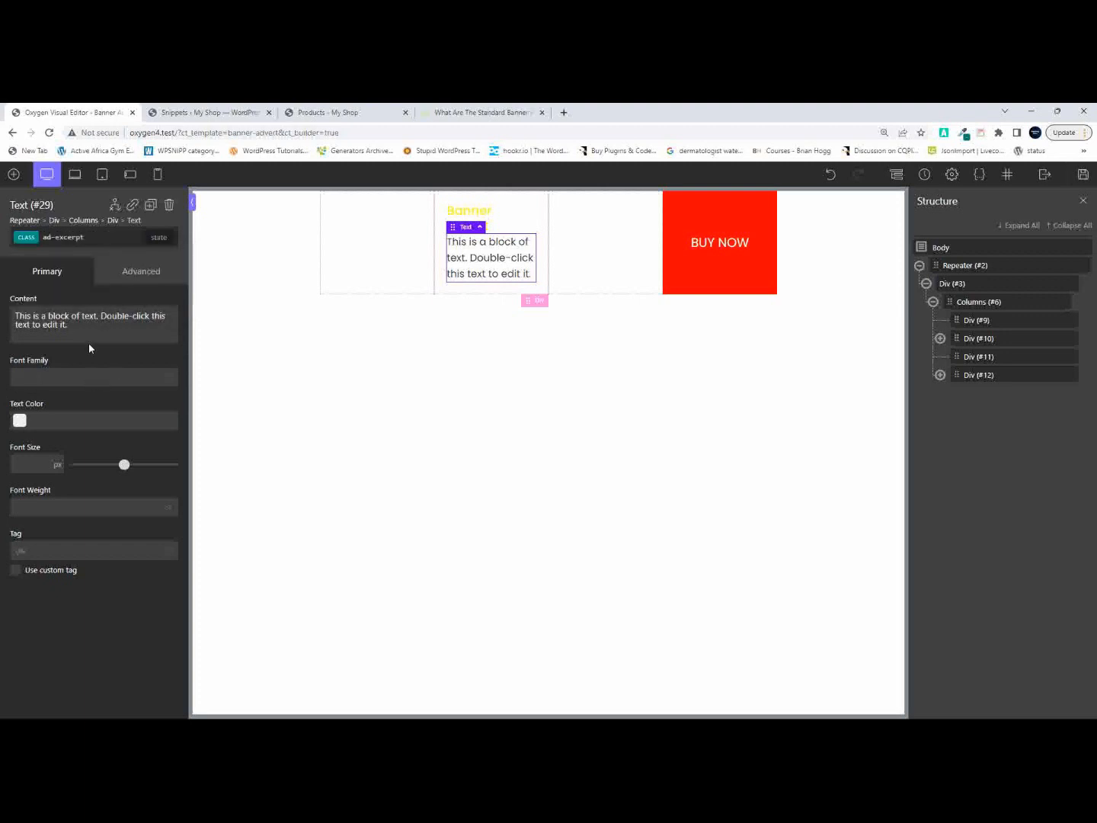
Set the ad-excerpt text's line height to 1.2 and its color to light grey #c1c1c1.
{"action": "left_click", "coordinate": [148, 271]}
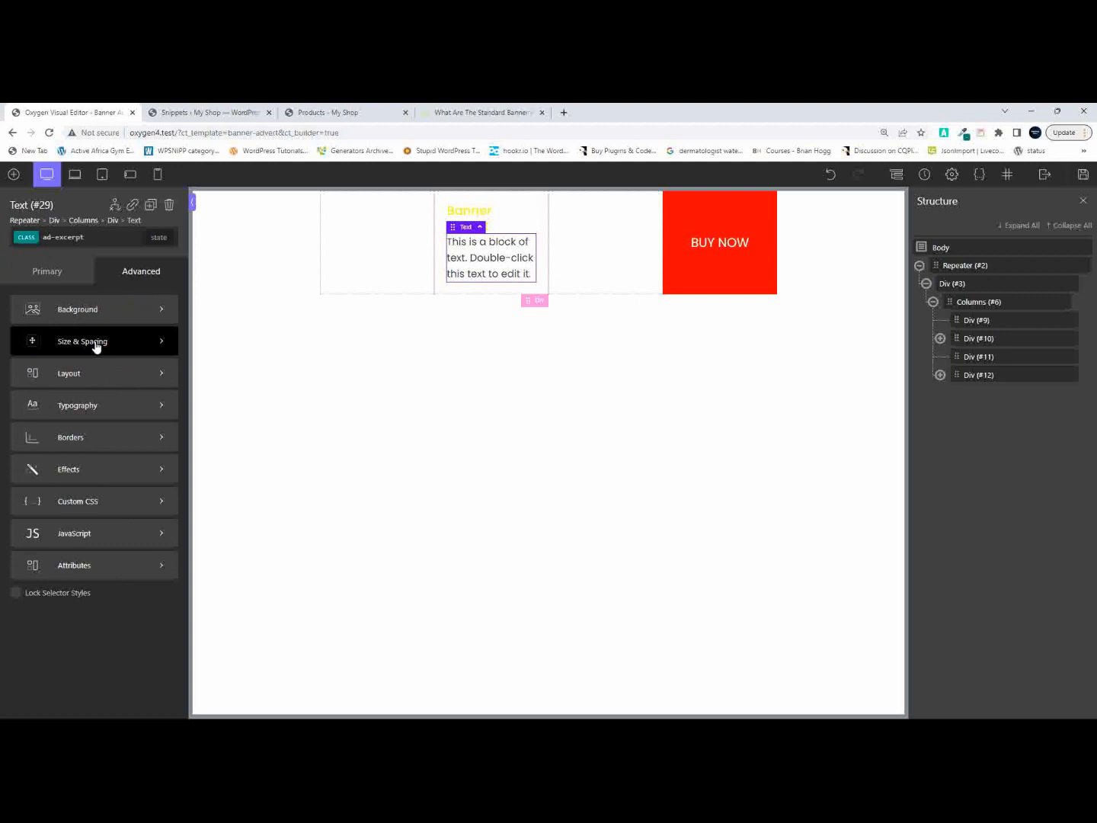
{"action": "left_click", "coordinate": [81, 406]}
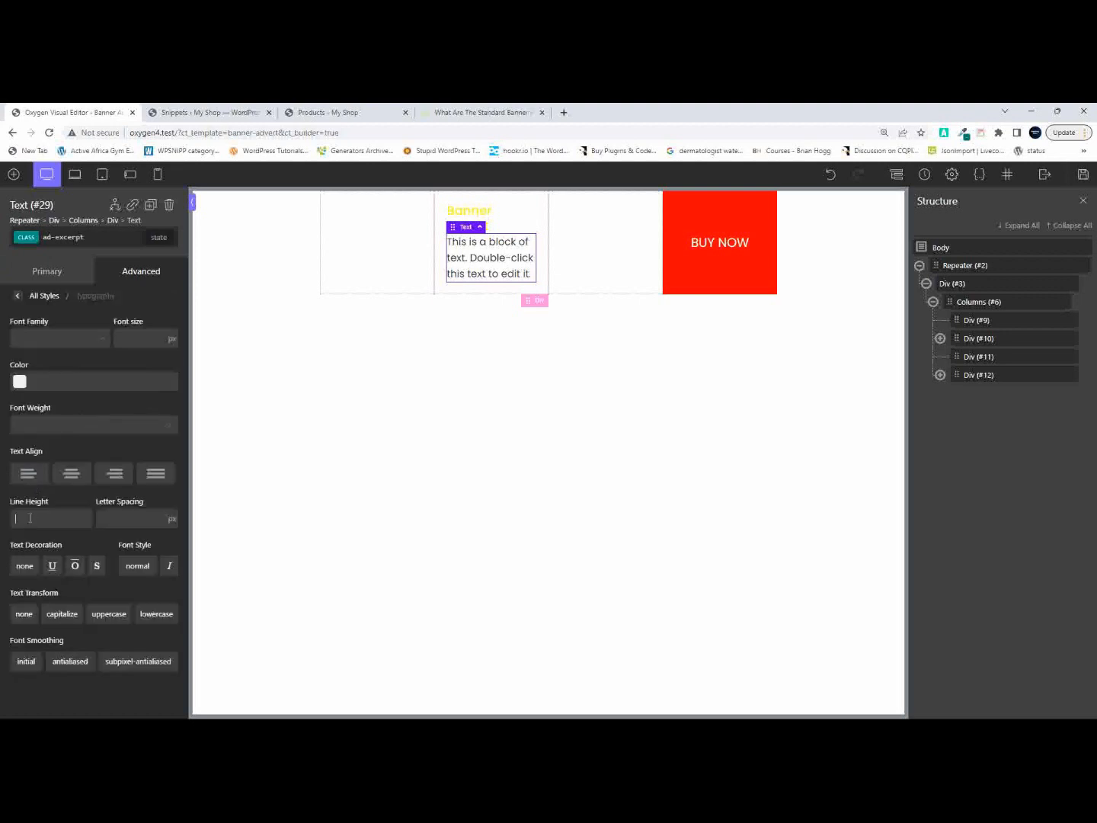
{"action": "type", "text": "1.2"}
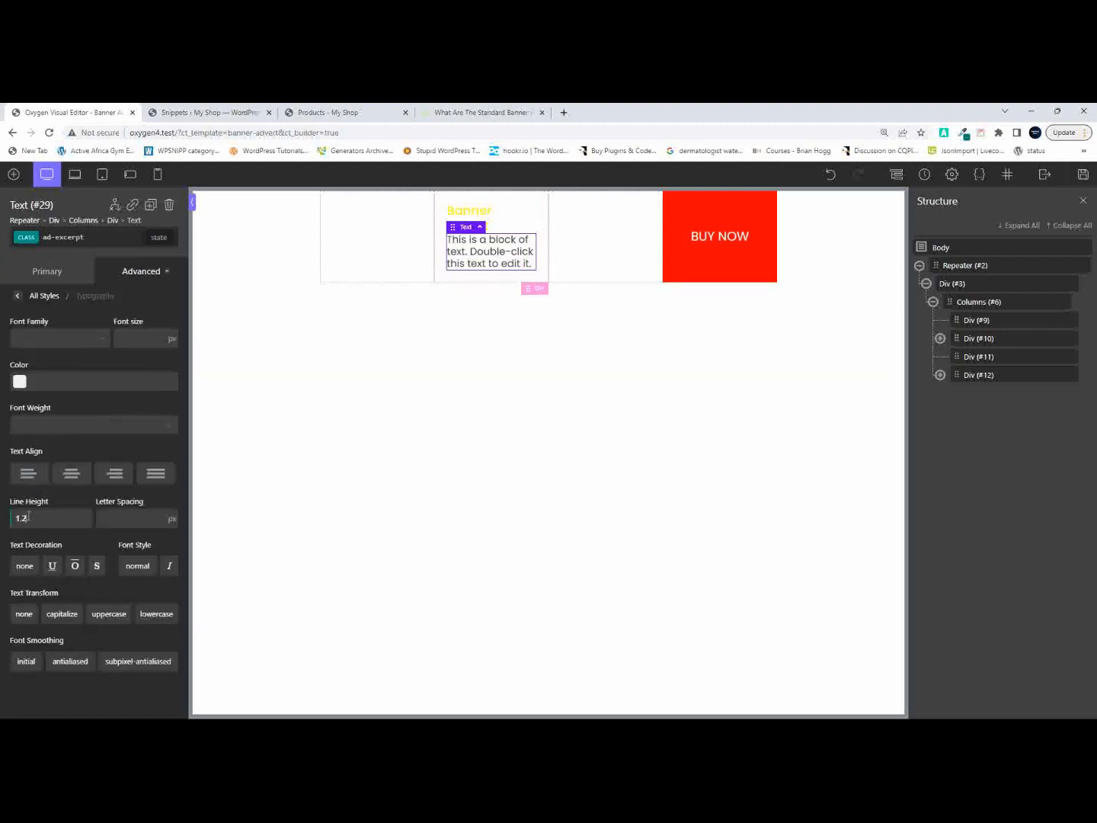
{"action": "left_click", "coordinate": [19, 380]}
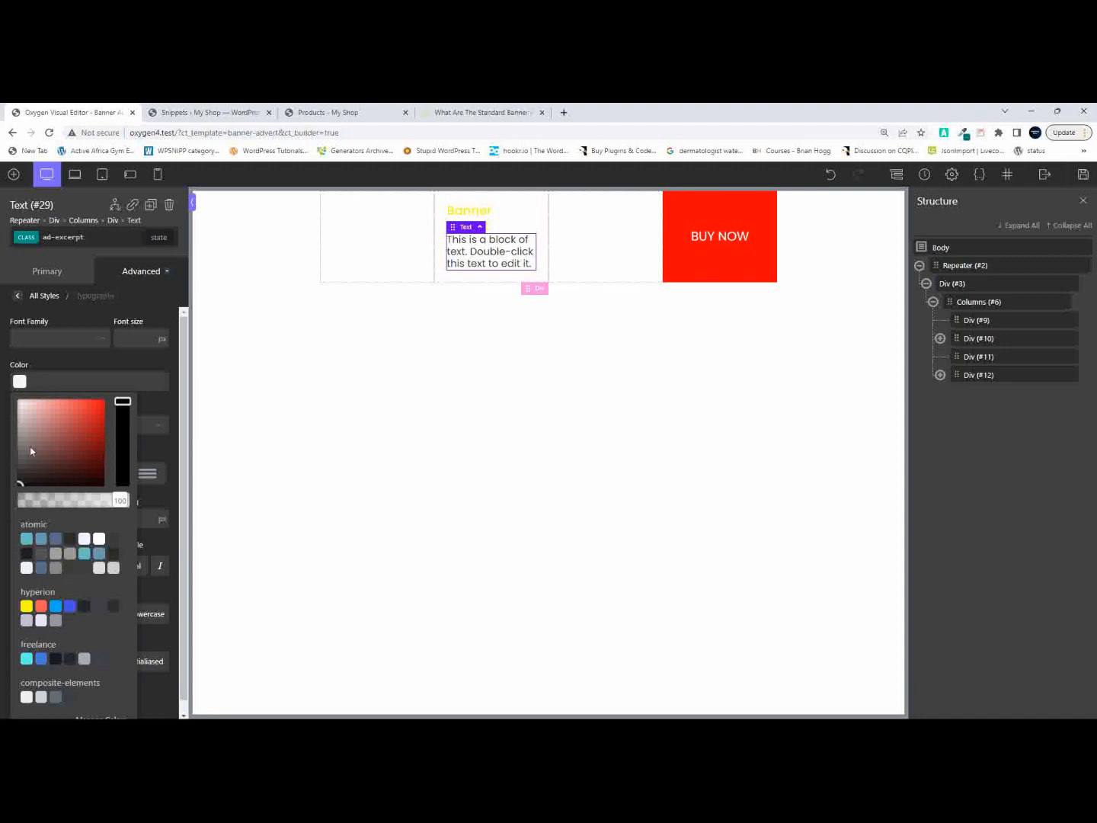
{"action": "left_click_drag", "start_coordinate": [25, 430], "coordinate": [3, 422]}
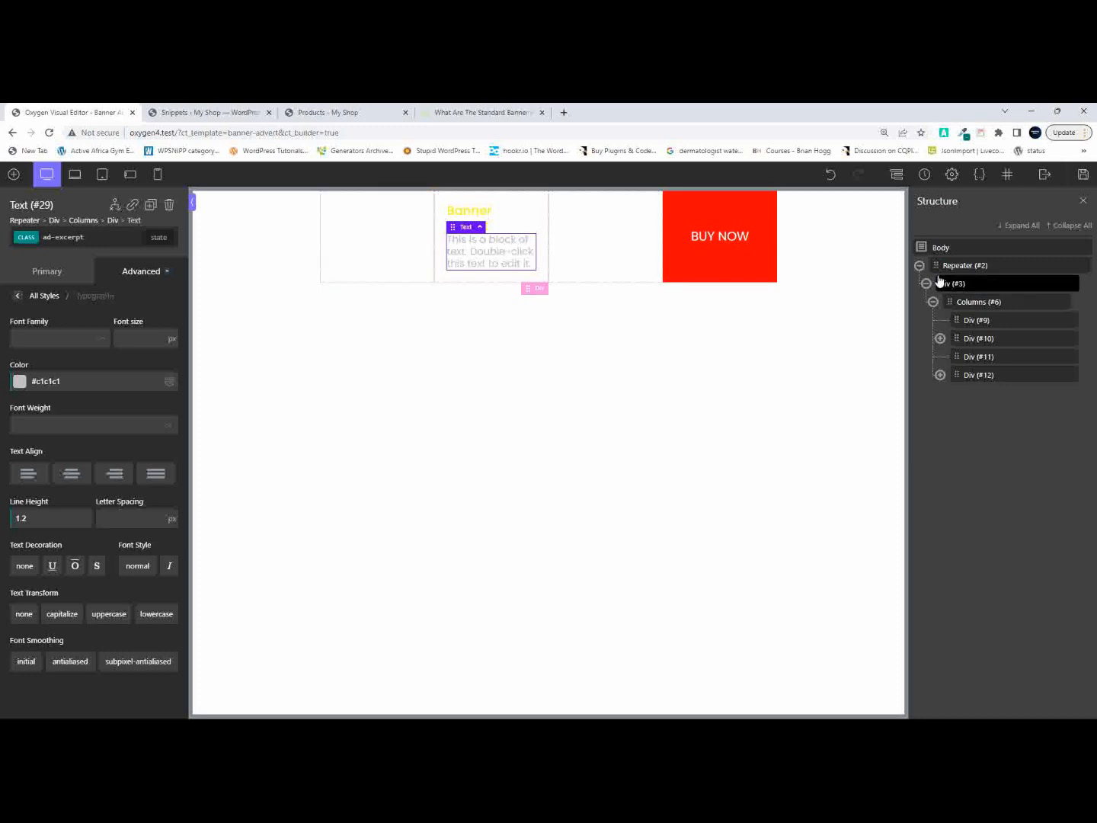
Give the ad-inner-wrap div a dark grey #474747 background color.
{"action": "left_click", "coordinate": [960, 293]}
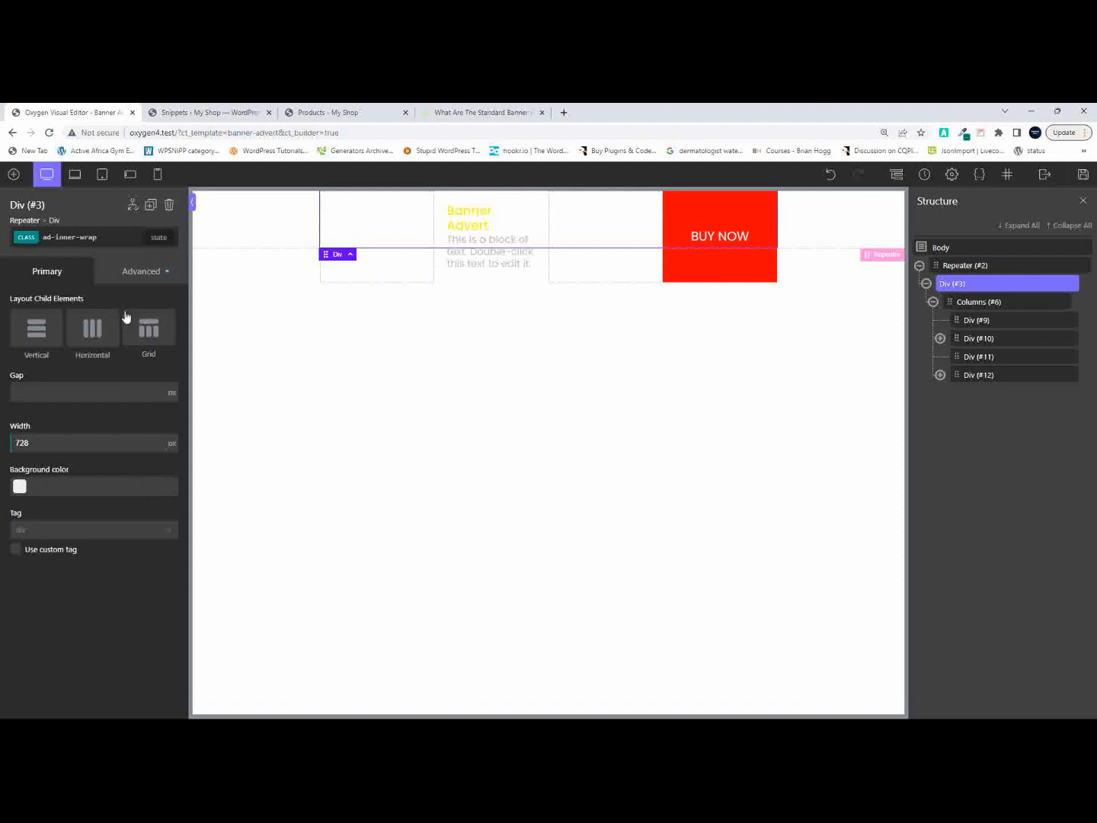
{"action": "left_click", "coordinate": [128, 272]}
{"action": "left_click", "coordinate": [49, 312]}
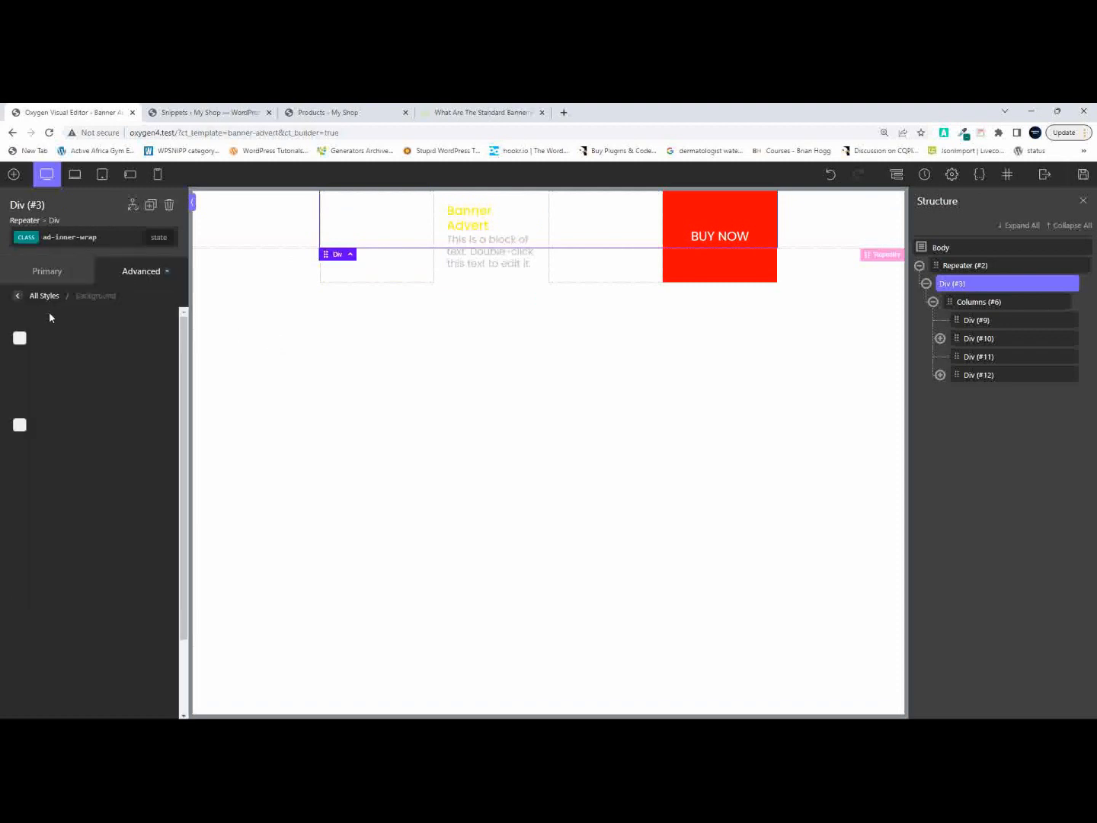
{"action": "left_click", "coordinate": [20, 340]}
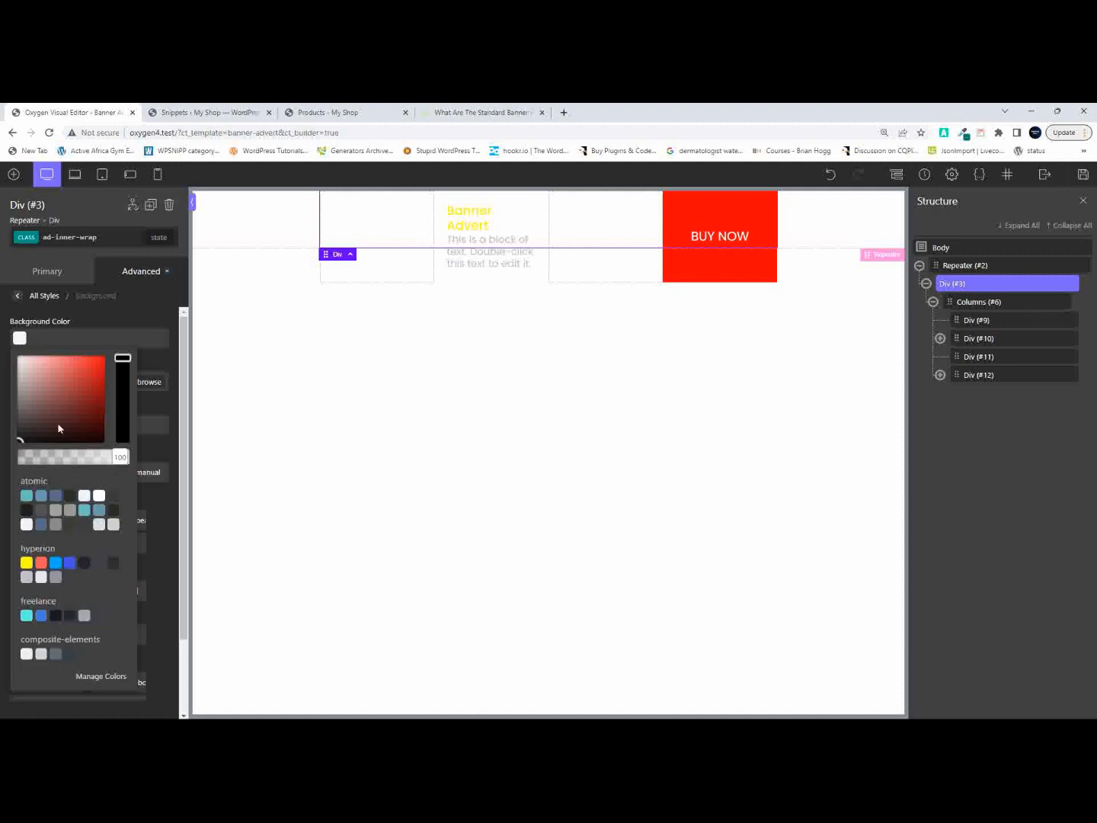
{"action": "left_click_drag", "start_coordinate": [22, 385], "coordinate": [5, 419]}
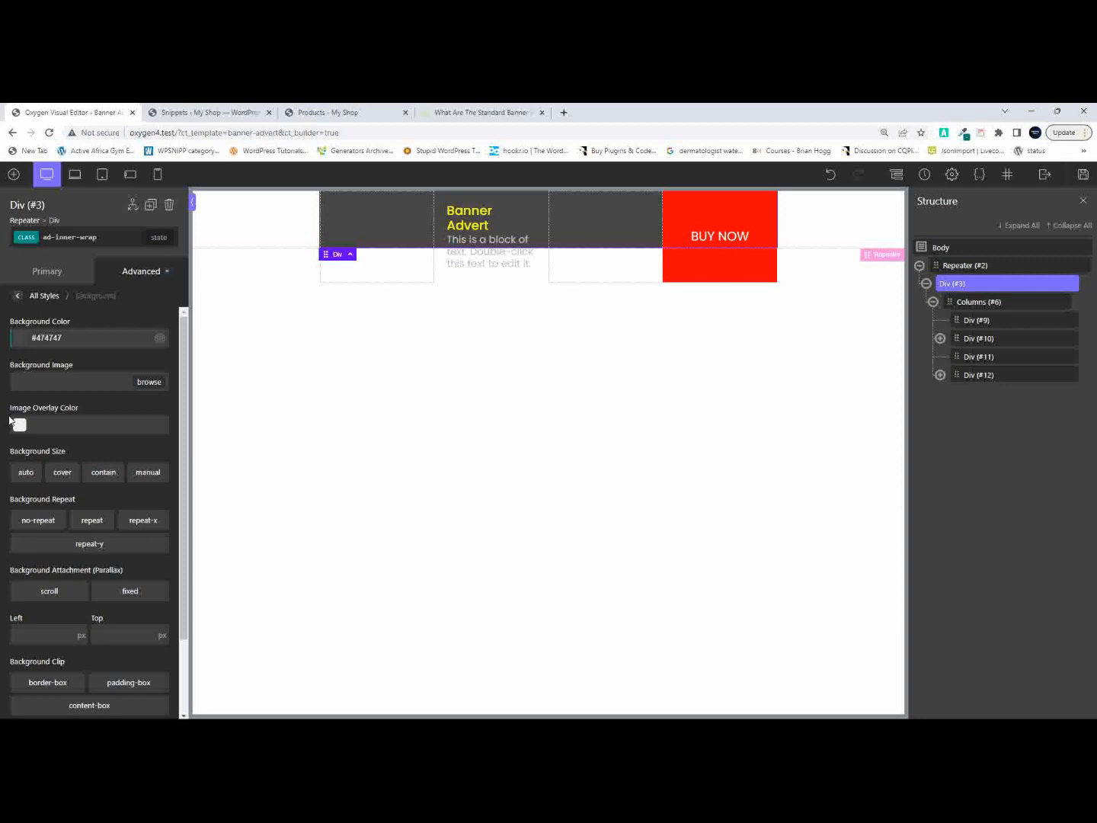
Replace the ad-excerpt text's placeholder content with the dynamic post excerpt.
{"action": "left_click", "coordinate": [501, 266]}
{"action": "double_click", "coordinate": [501, 266]}
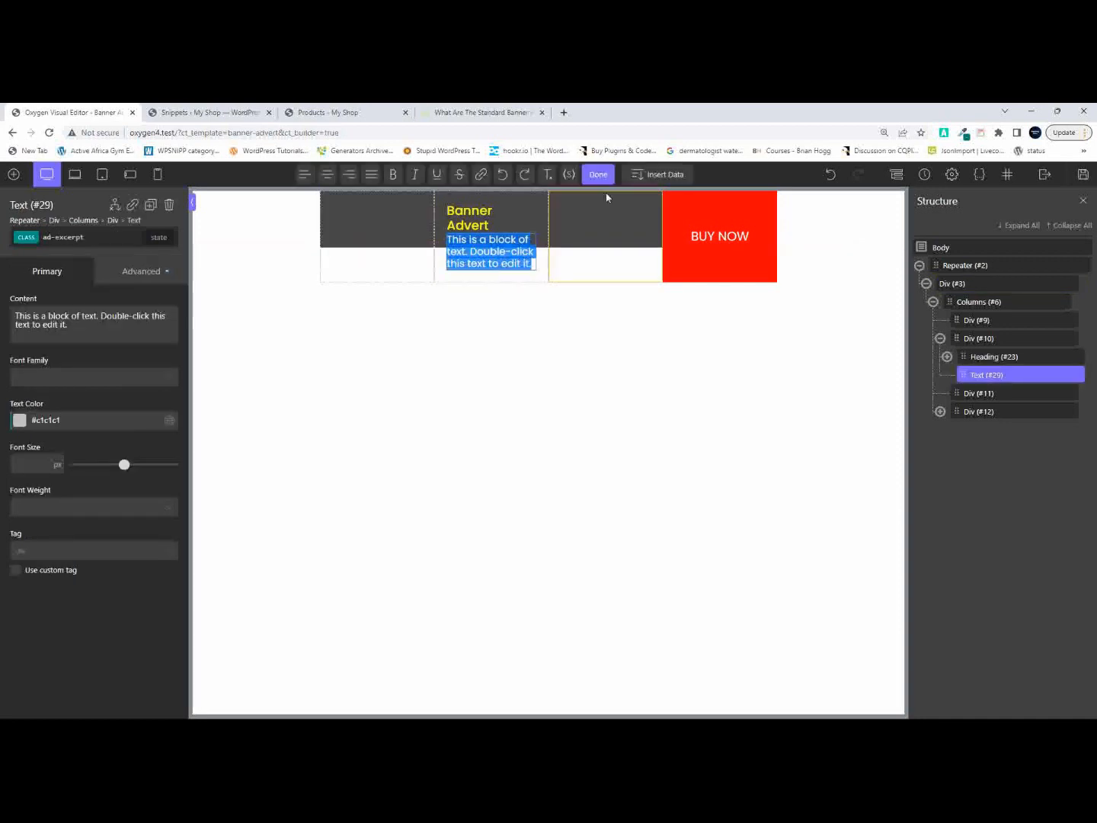
{"action": "left_click", "coordinate": [644, 176]}
{"action": "left_click", "coordinate": [320, 313]}
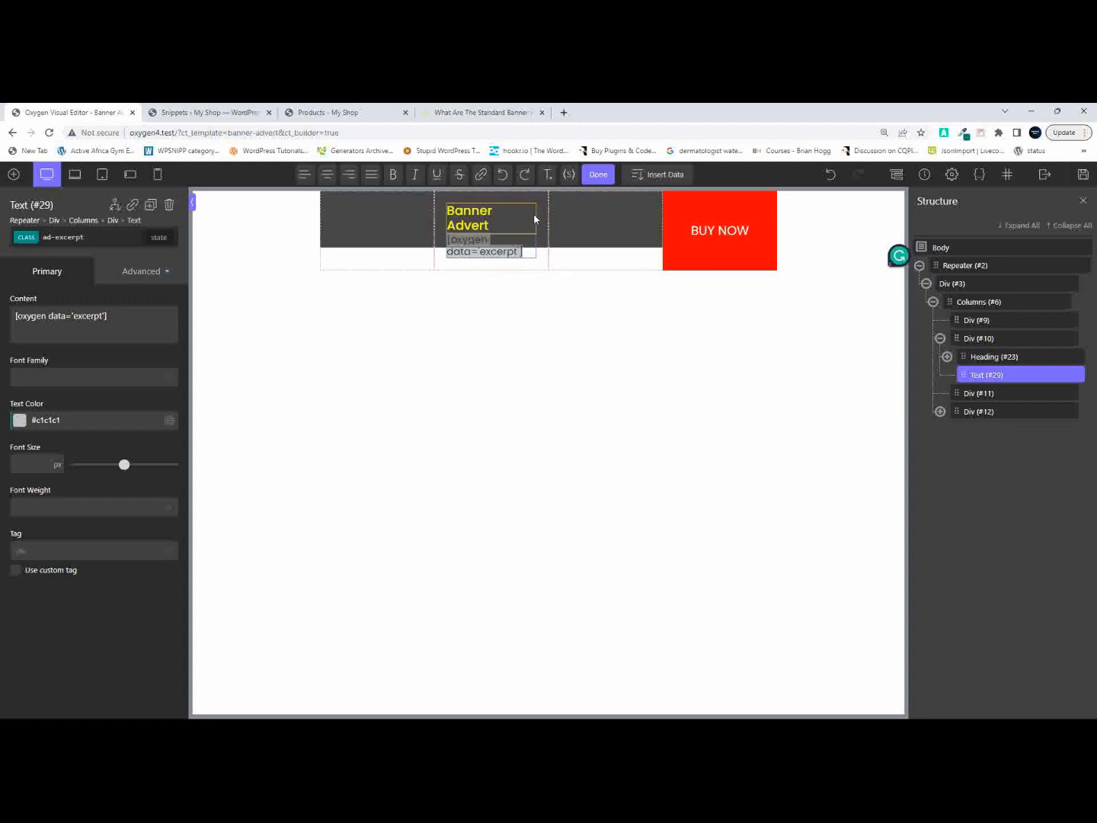
{"action": "left_click", "coordinate": [991, 358]}
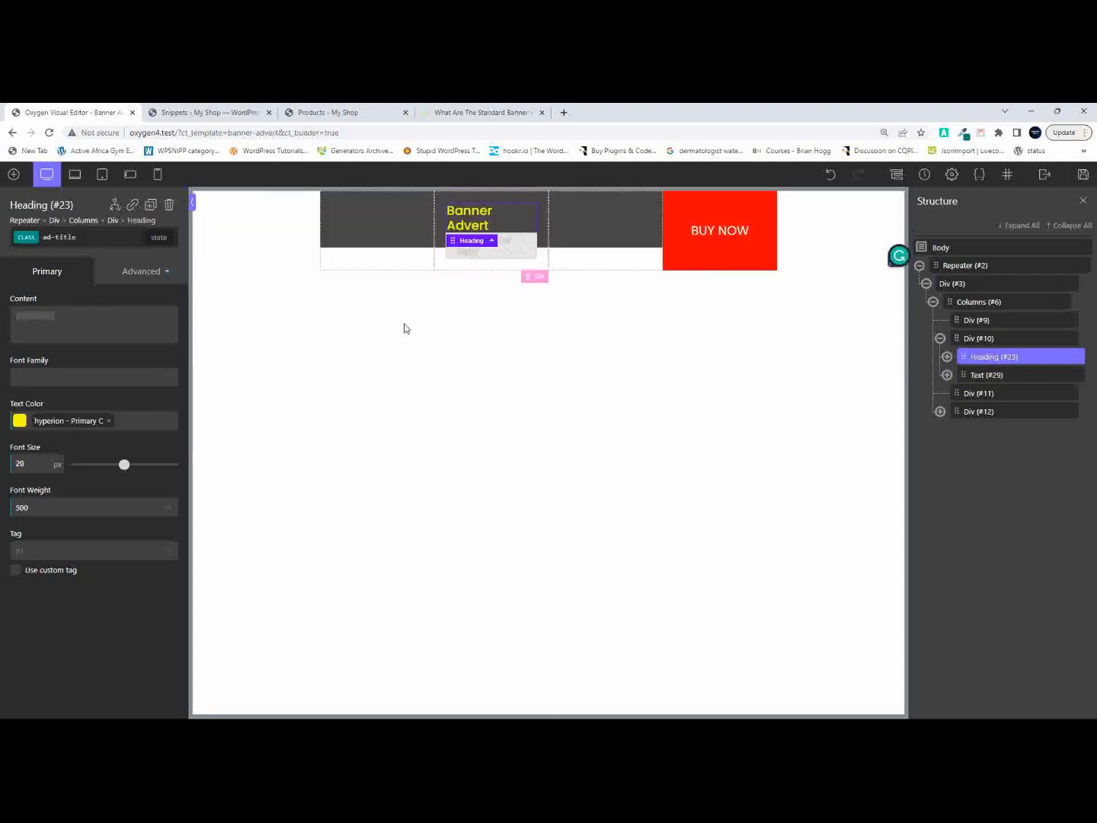
Set the width of the empty third column, Div (#11), to 20%.
{"action": "left_click", "coordinate": [975, 339]}
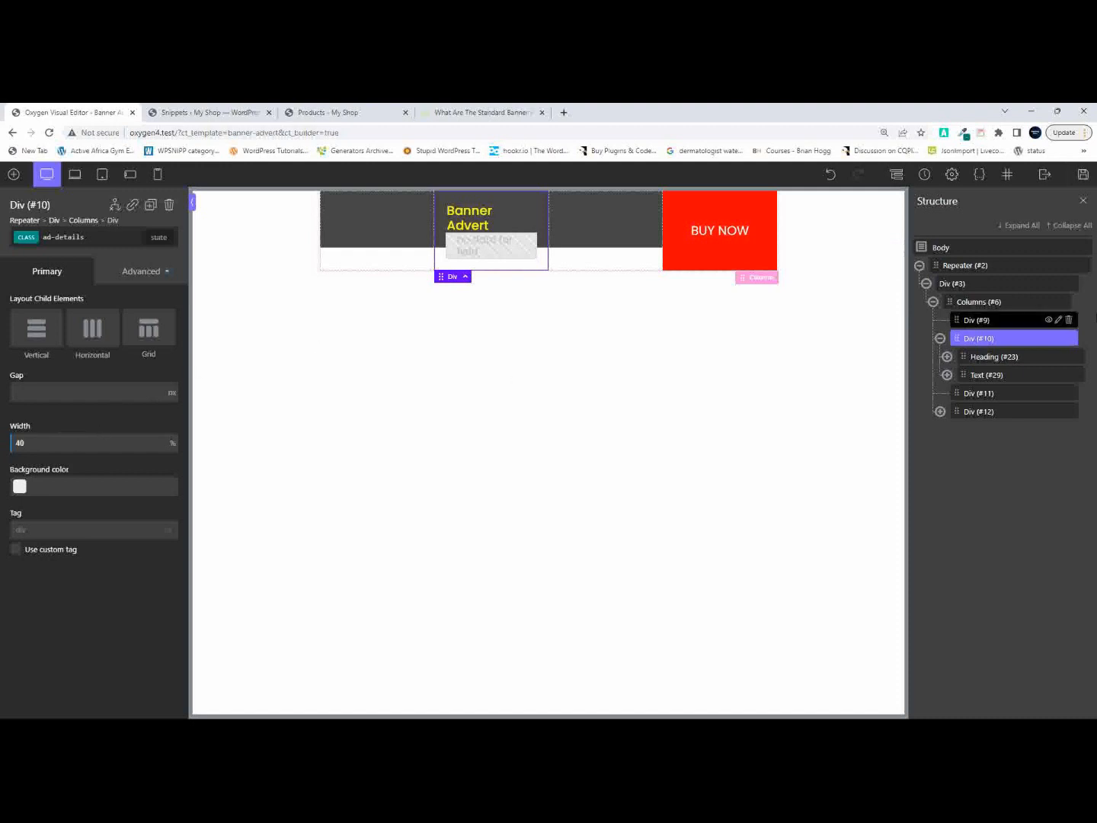
{"action": "left_click", "coordinate": [980, 321]}
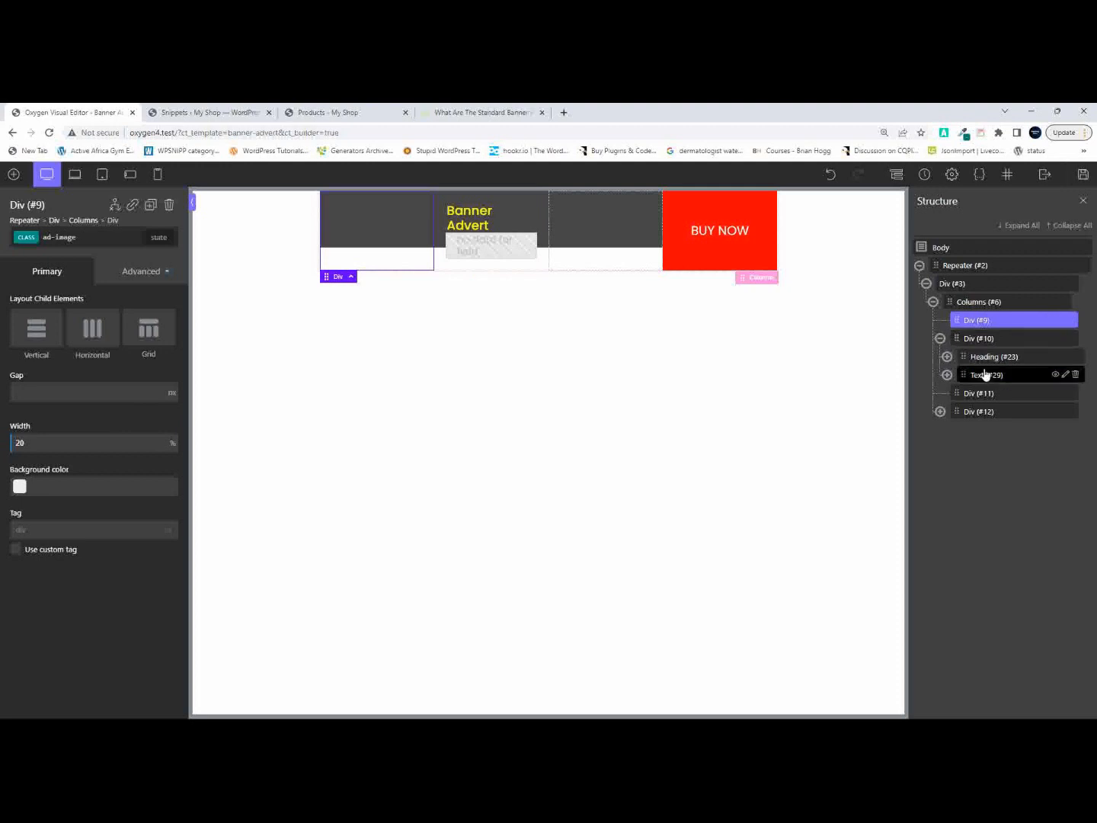
{"action": "left_click", "coordinate": [972, 395]}
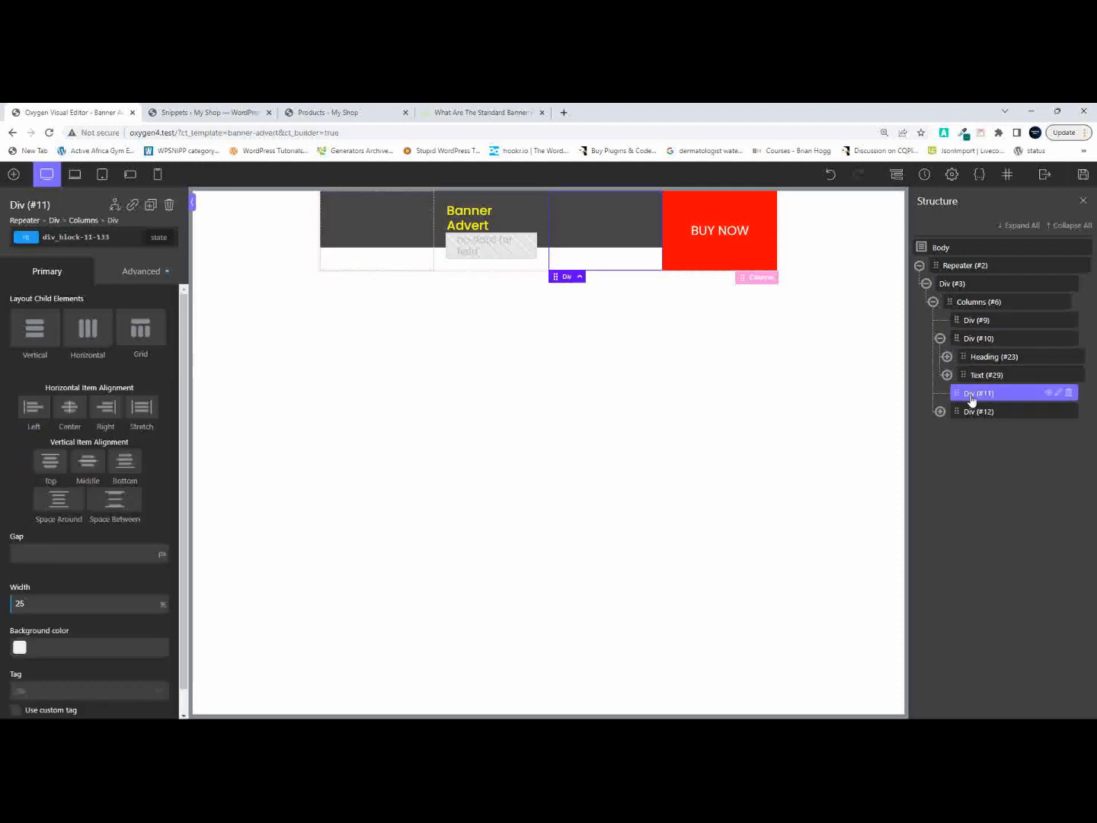
{"action": "double_click", "coordinate": [28, 599]}
{"action": "type", "text": "20"}
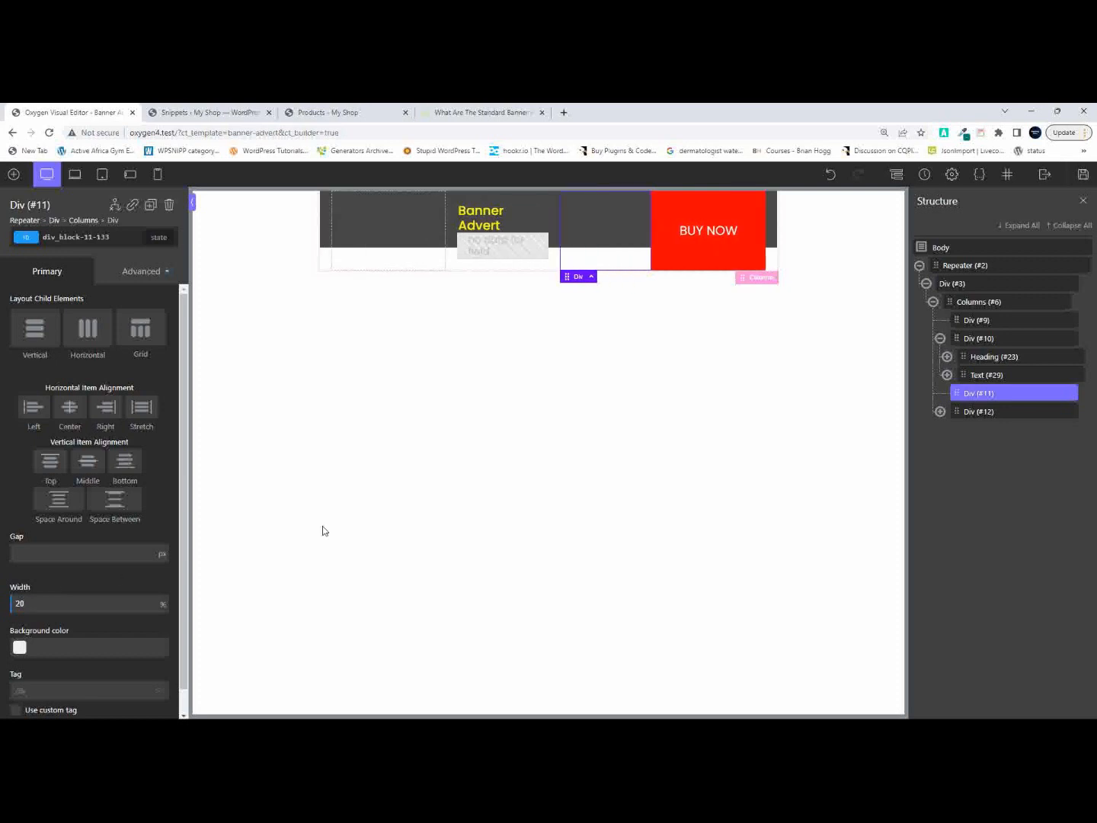
Check the width settings of the four column divs against their displayed widths in the banner.
{"action": "left_click", "coordinate": [977, 414]}
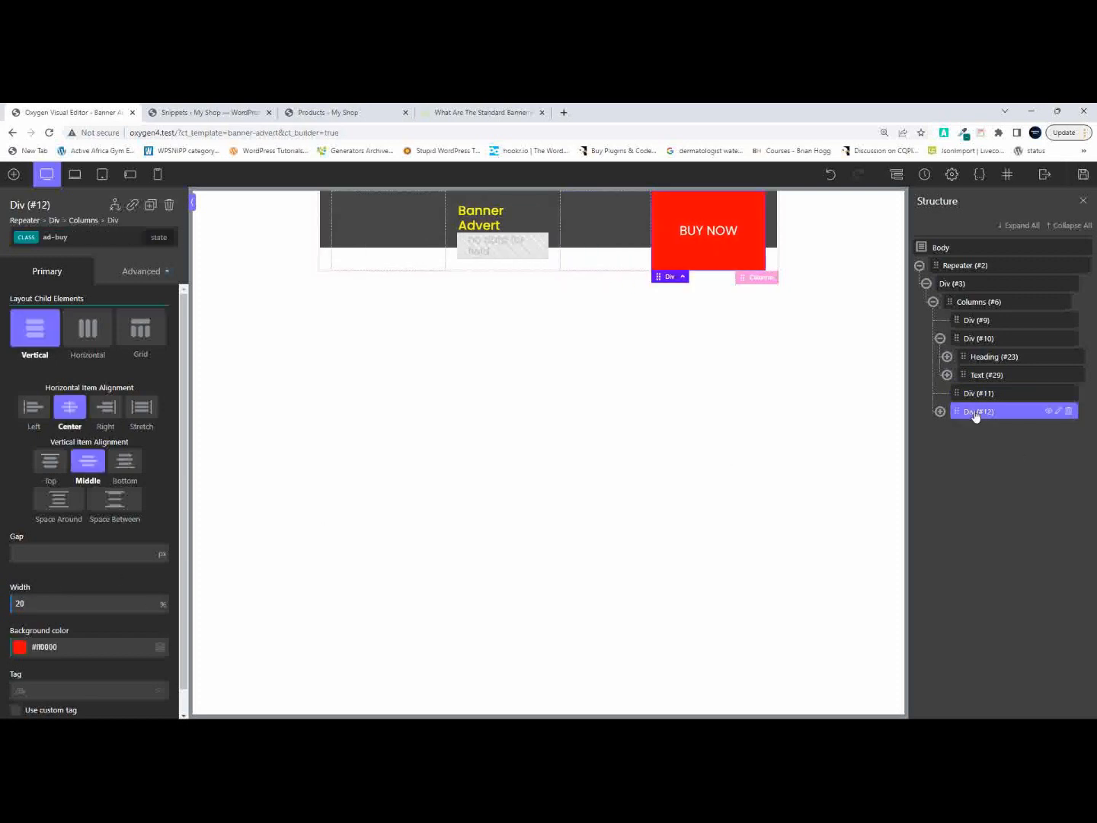
{"action": "left_click", "coordinate": [971, 339]}
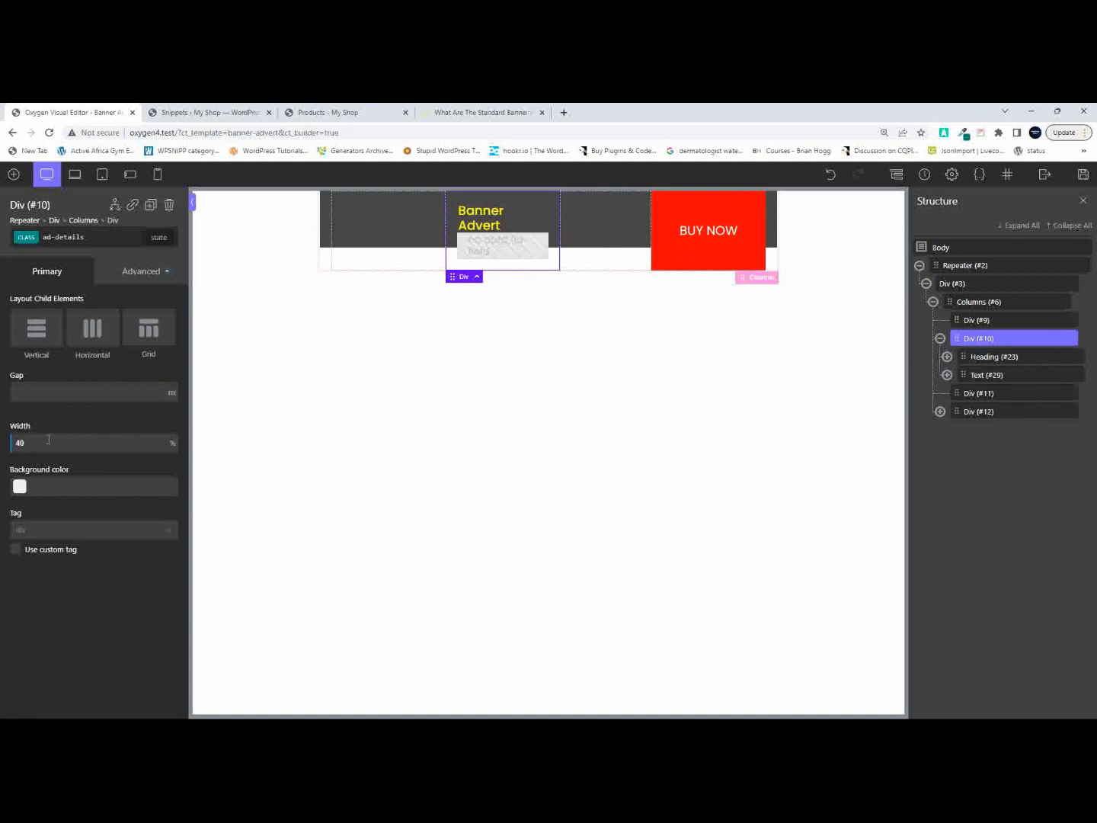
{"action": "left_click", "coordinate": [976, 321]}
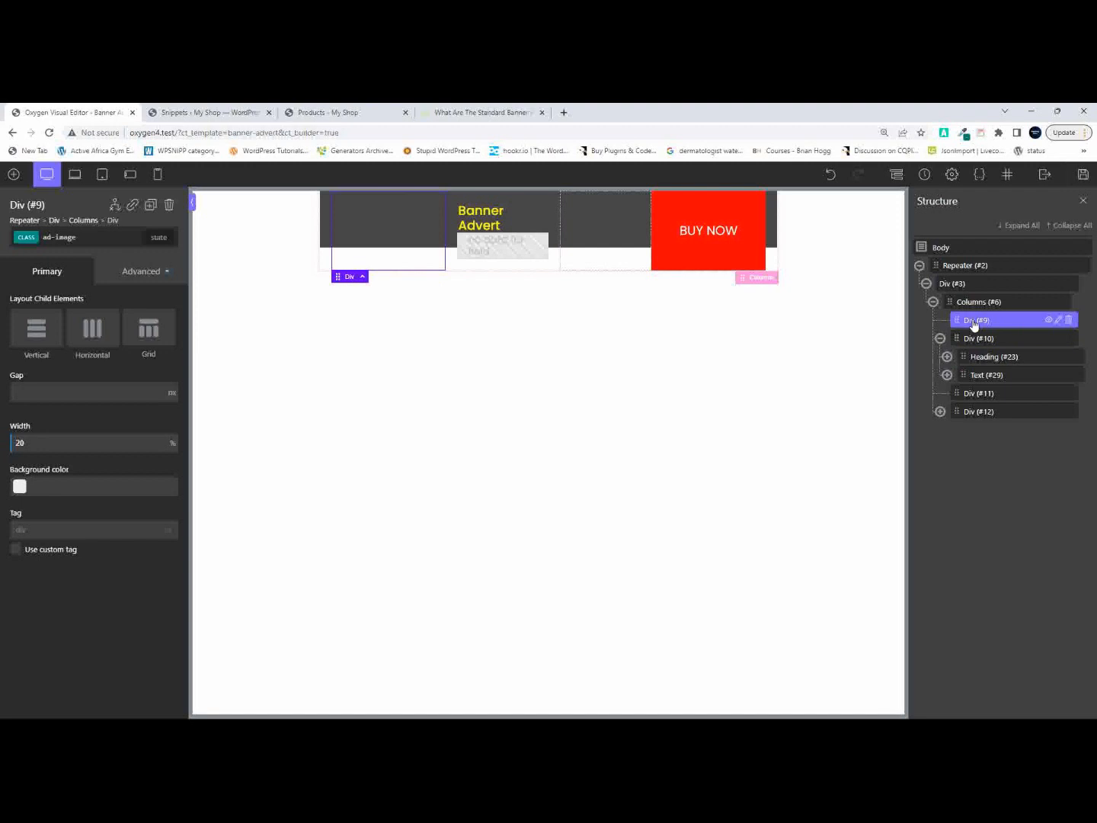
{"action": "left_click", "coordinate": [971, 343]}
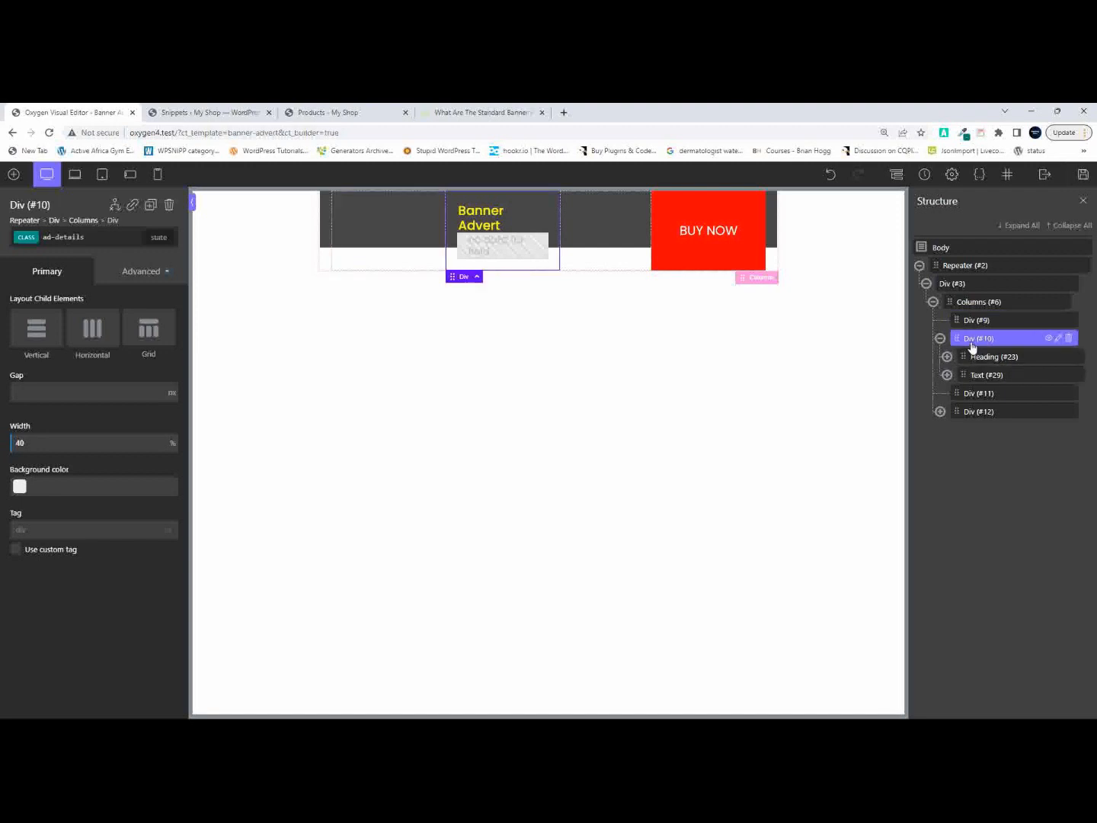
{"action": "left_click", "coordinate": [968, 396]}
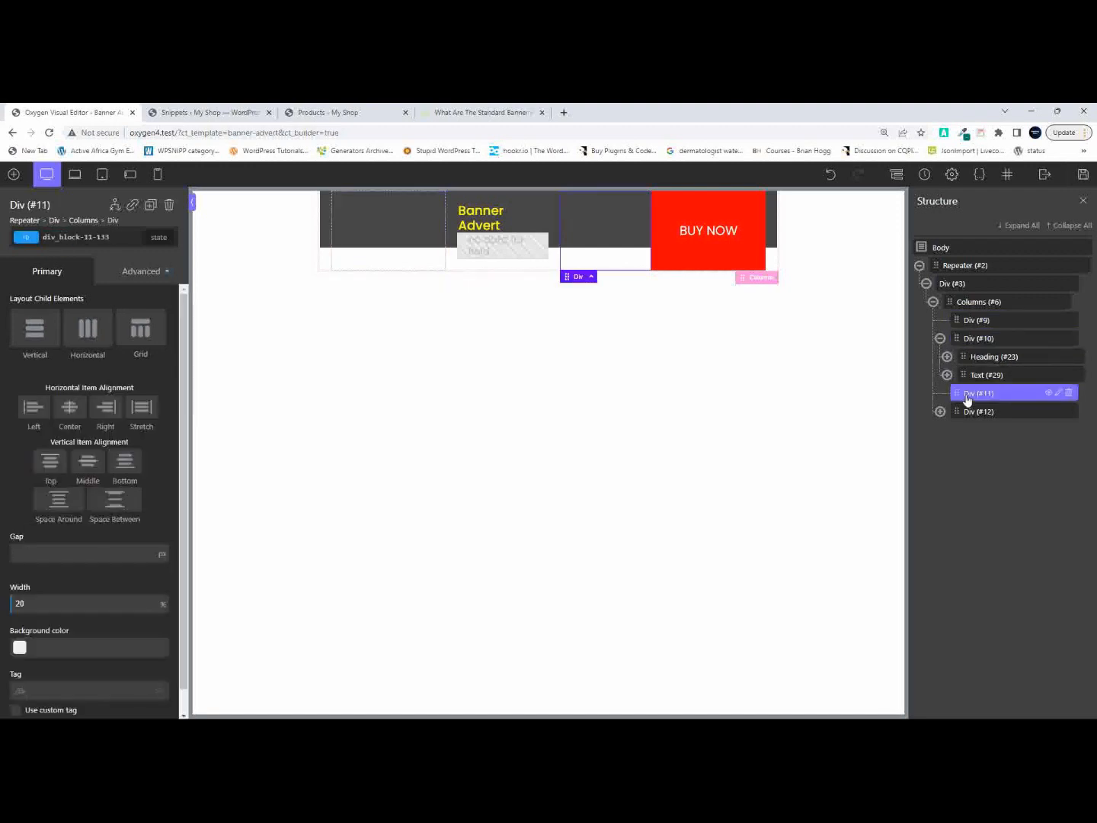
{"action": "left_click", "coordinate": [970, 416]}
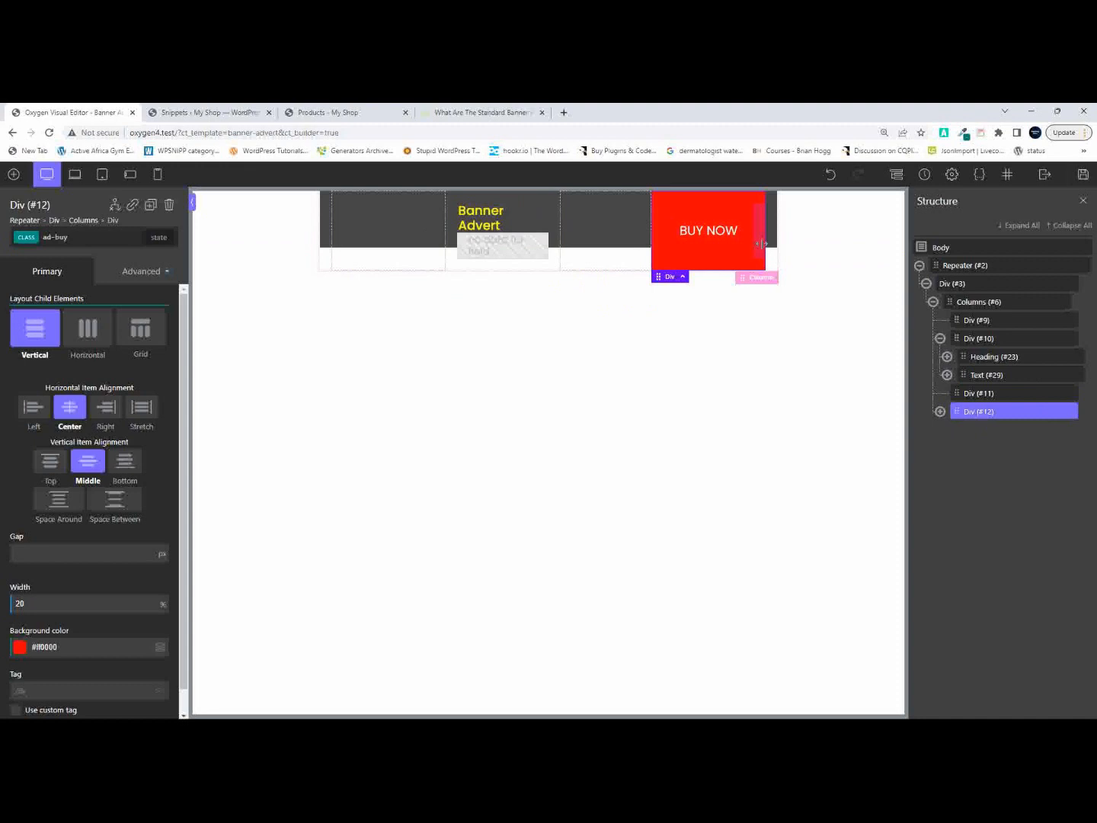
{"action": "left_click", "coordinate": [976, 319]}
{"action": "left_click", "coordinate": [941, 339]}
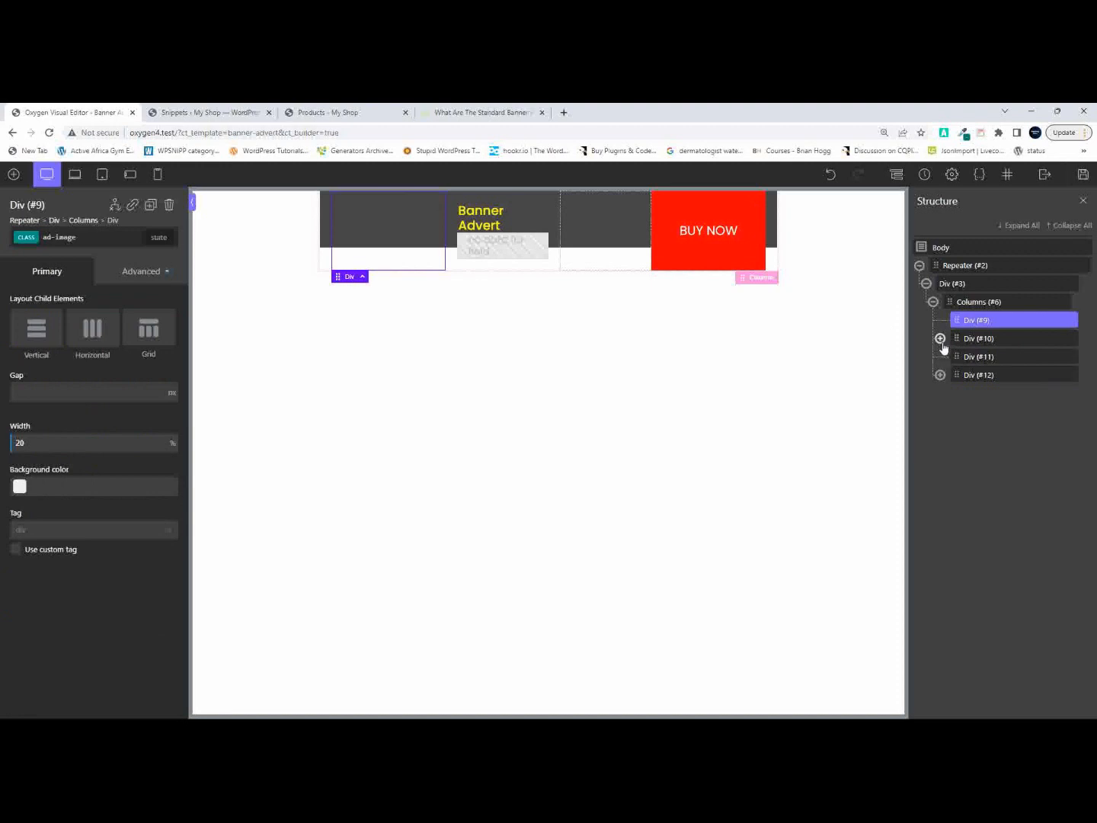
{"action": "left_click", "coordinate": [964, 338]}
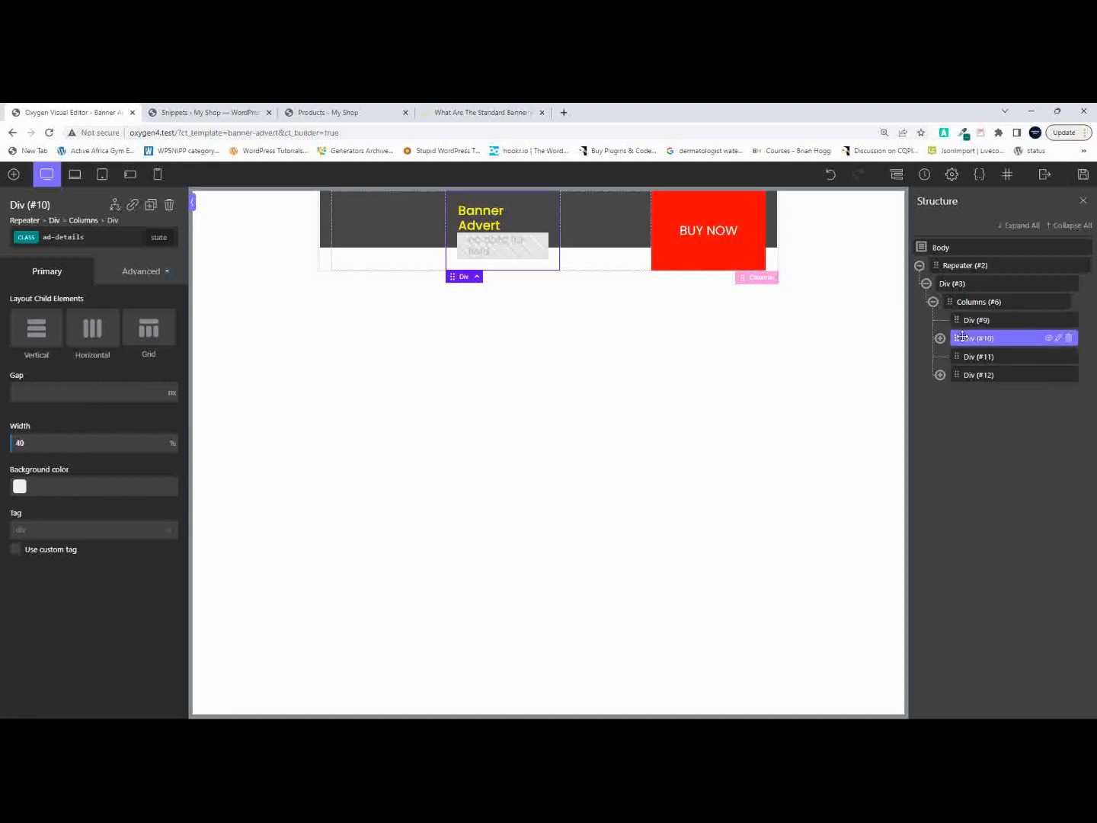
{"action": "left_click", "coordinate": [958, 355]}
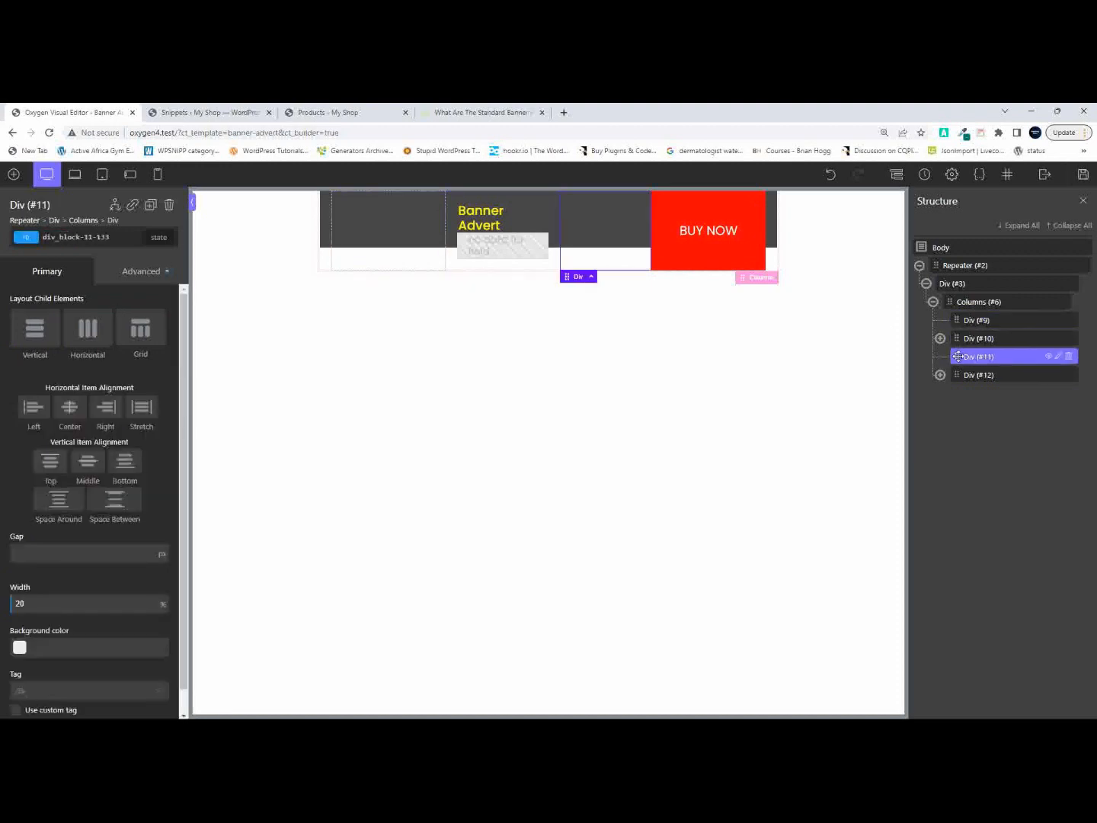
{"action": "left_click", "coordinate": [960, 375]}
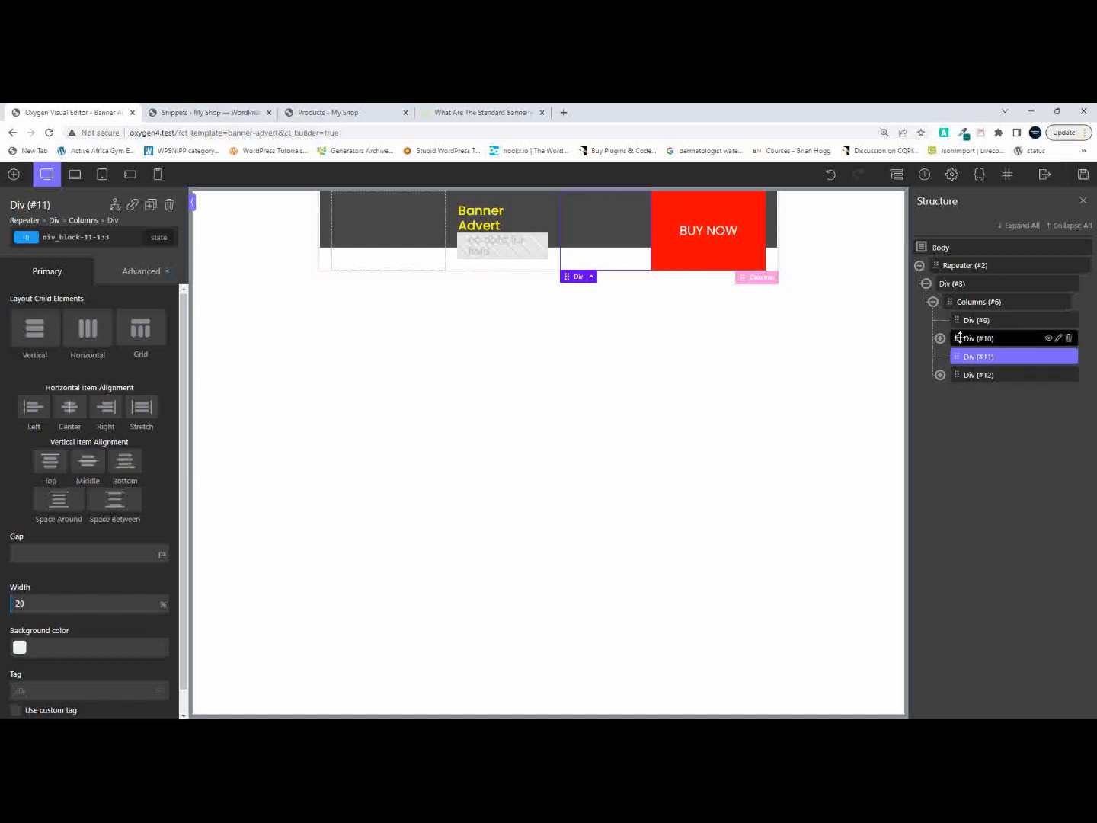
{"action": "left_click", "coordinate": [962, 339]}
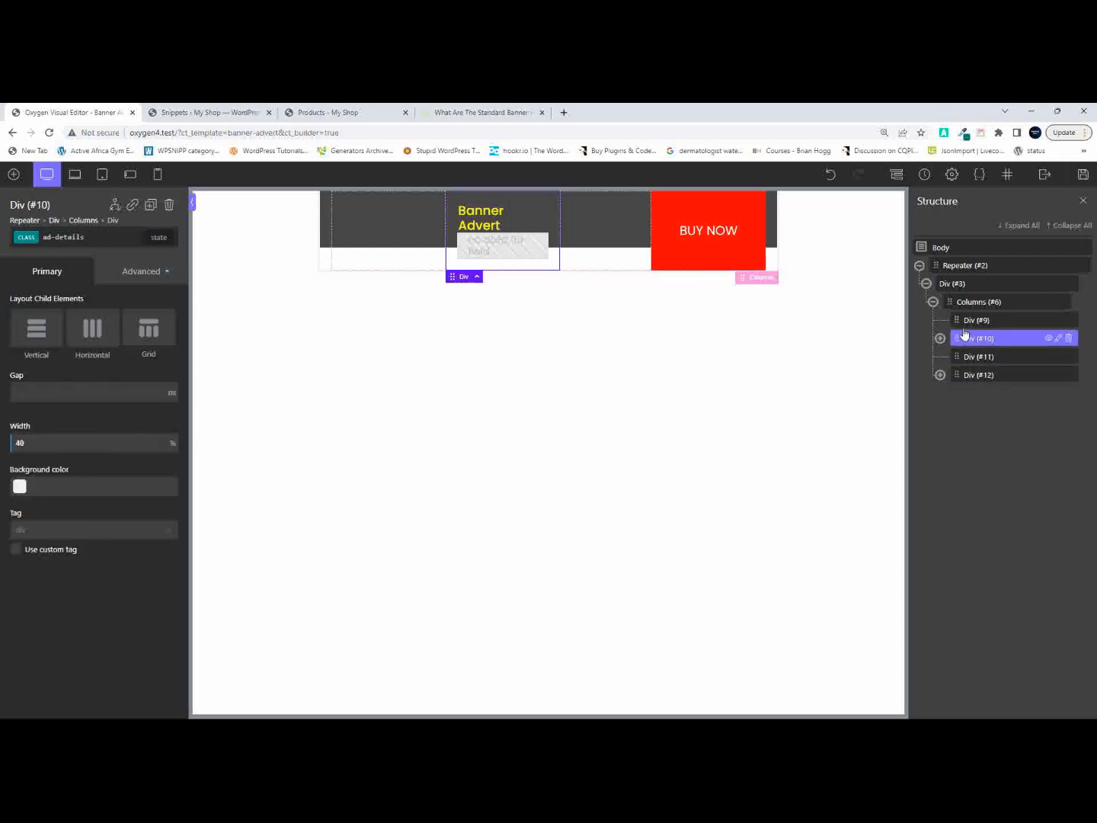
{"action": "left_click", "coordinate": [963, 317]}
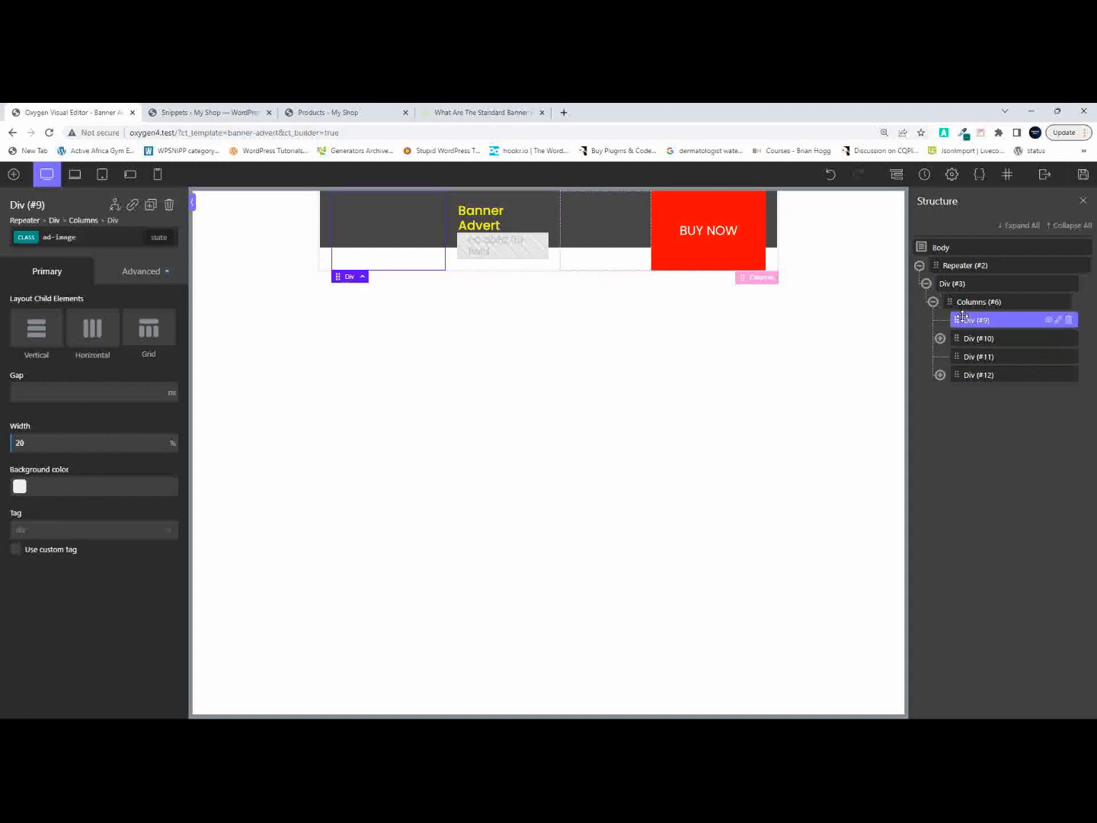
{"action": "left_click", "coordinate": [963, 337]}
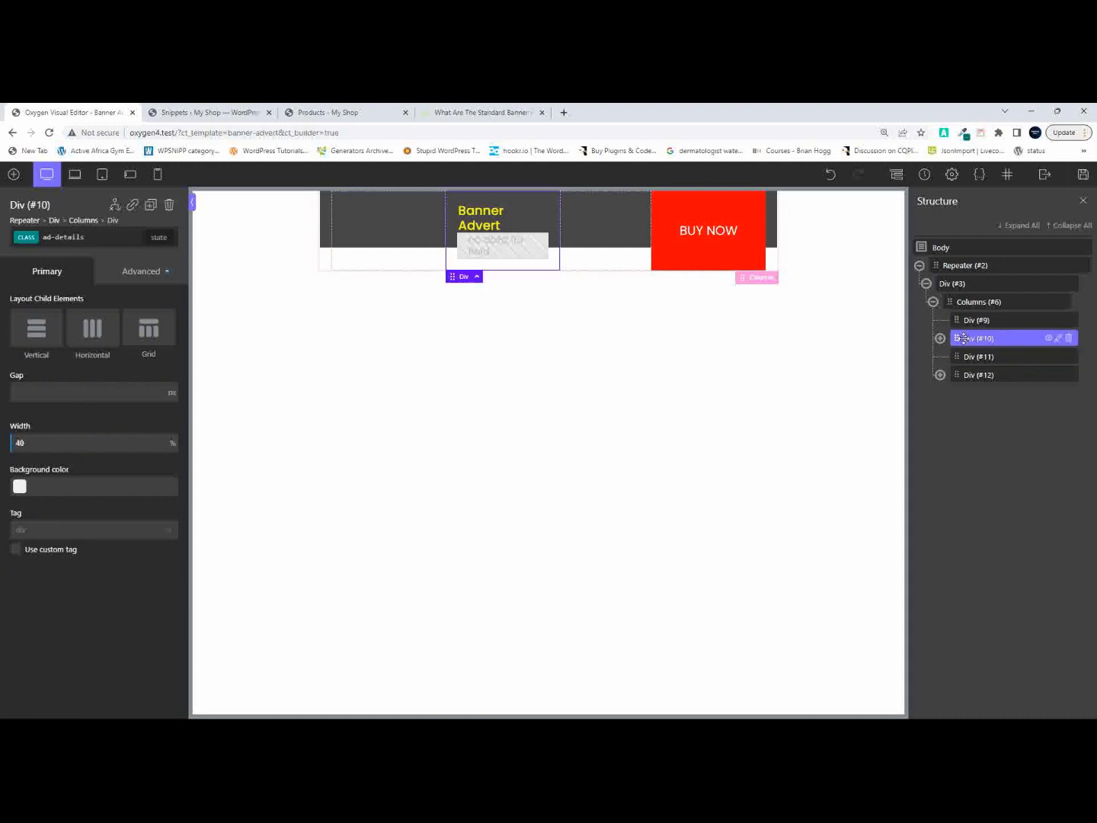
{"action": "left_click", "coordinate": [962, 356]}
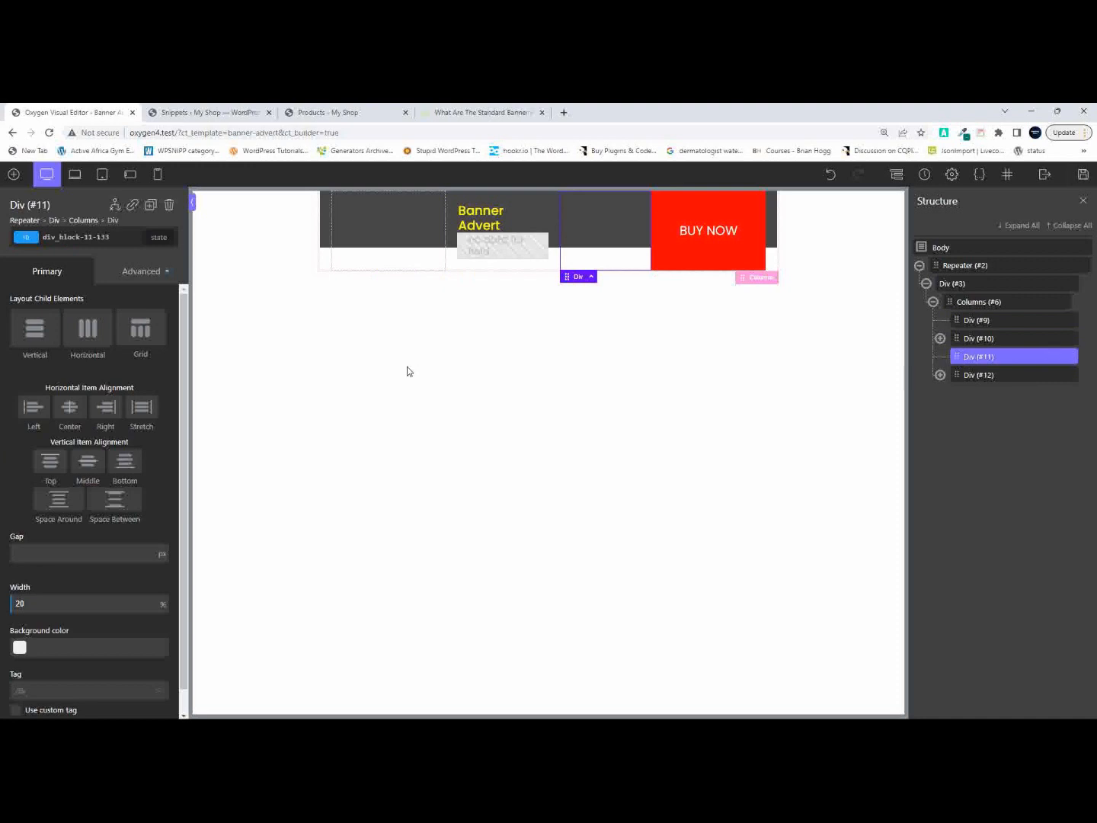
Add the class ad-price to the third column, Div (#11), and set the class width to 20%.
{"action": "left_click", "coordinate": [49, 234]}
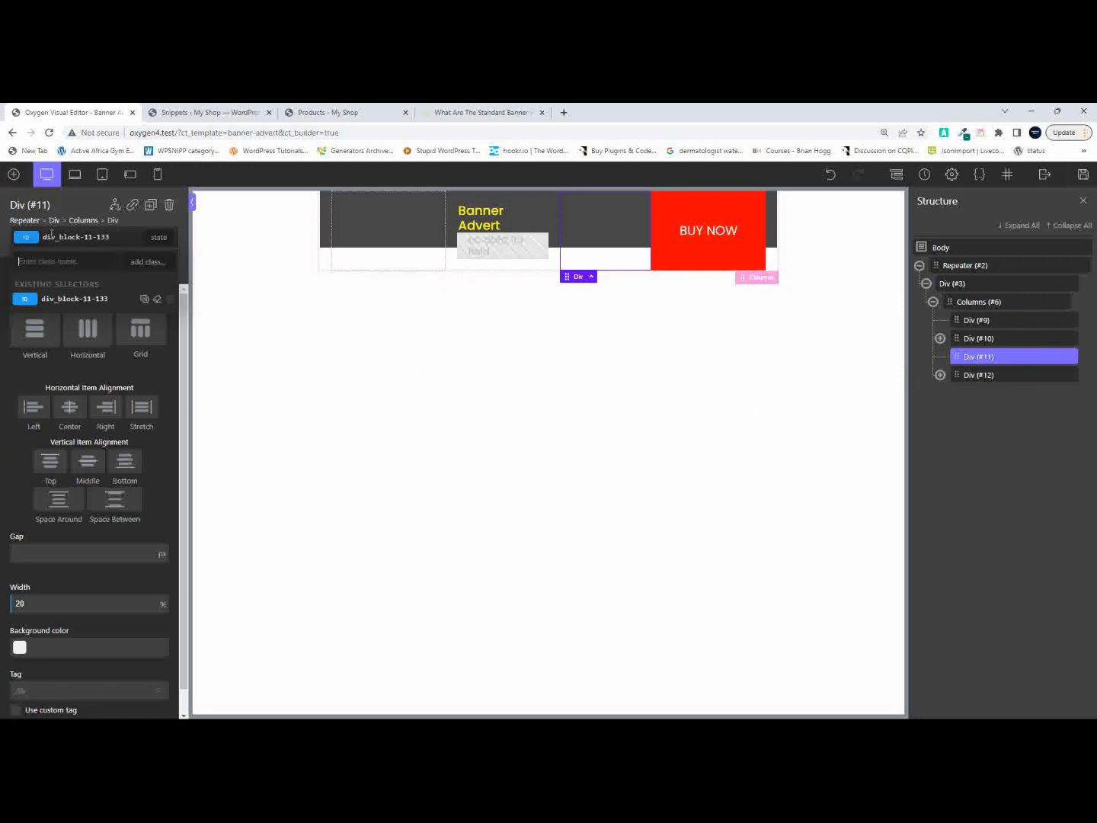
{"action": "type", "text": "ad-price"}
{"action": "left_click", "coordinate": [141, 267]}
{"action": "left_click", "coordinate": [114, 237]}
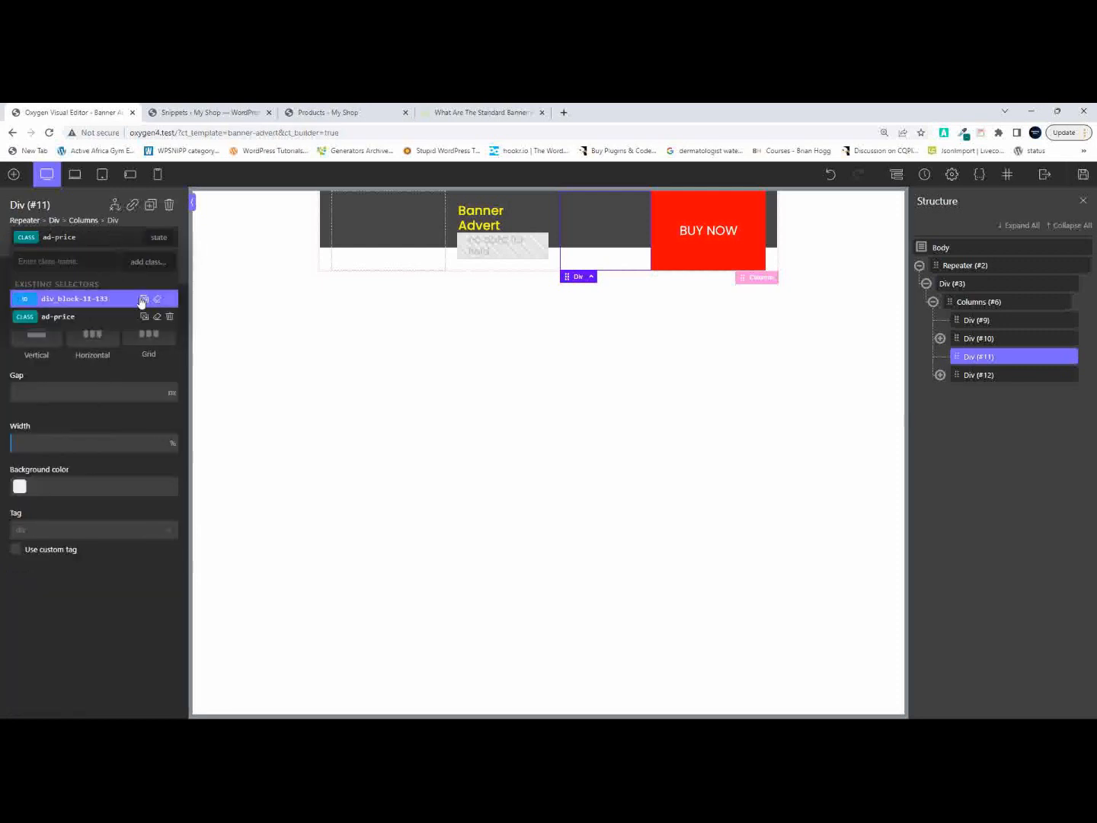
{"action": "left_click", "coordinate": [58, 324]}
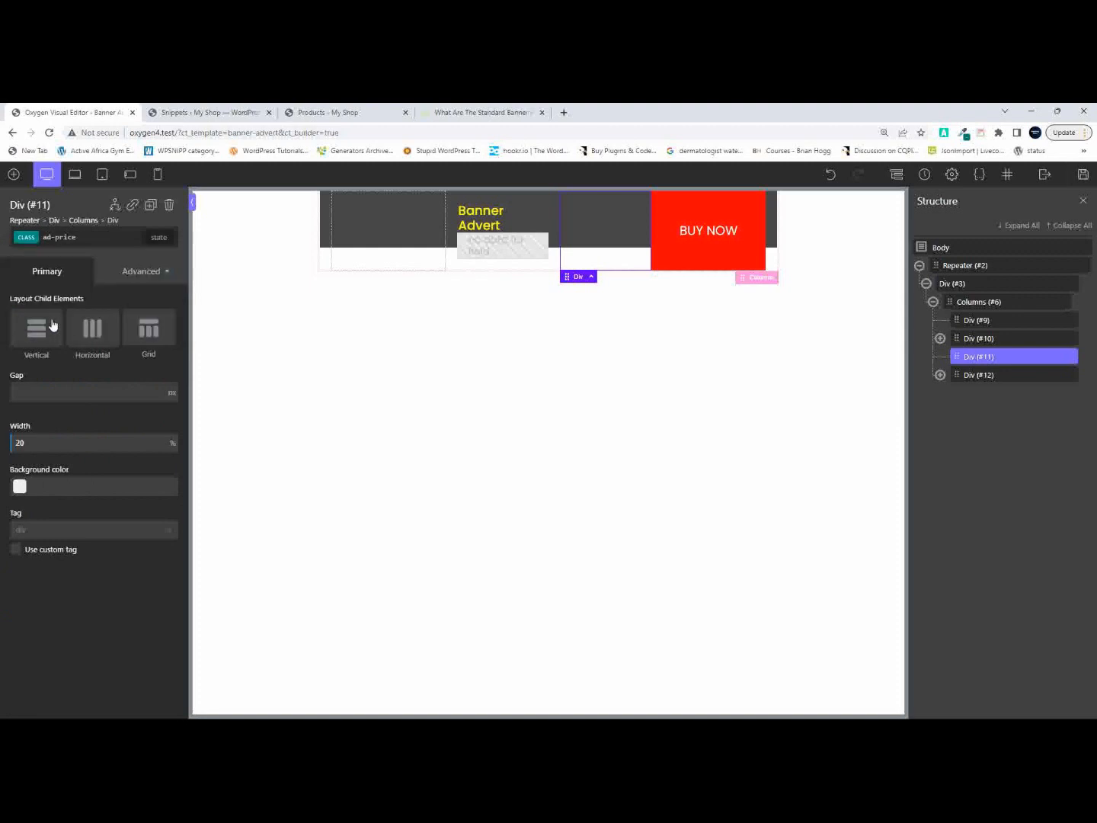
{"action": "type", "text": "20"}
Clear the ID-level width of Div (#11) so that only its ad-price class controls the width.
{"action": "left_click", "coordinate": [93, 236]}
{"action": "left_click", "coordinate": [73, 297]}
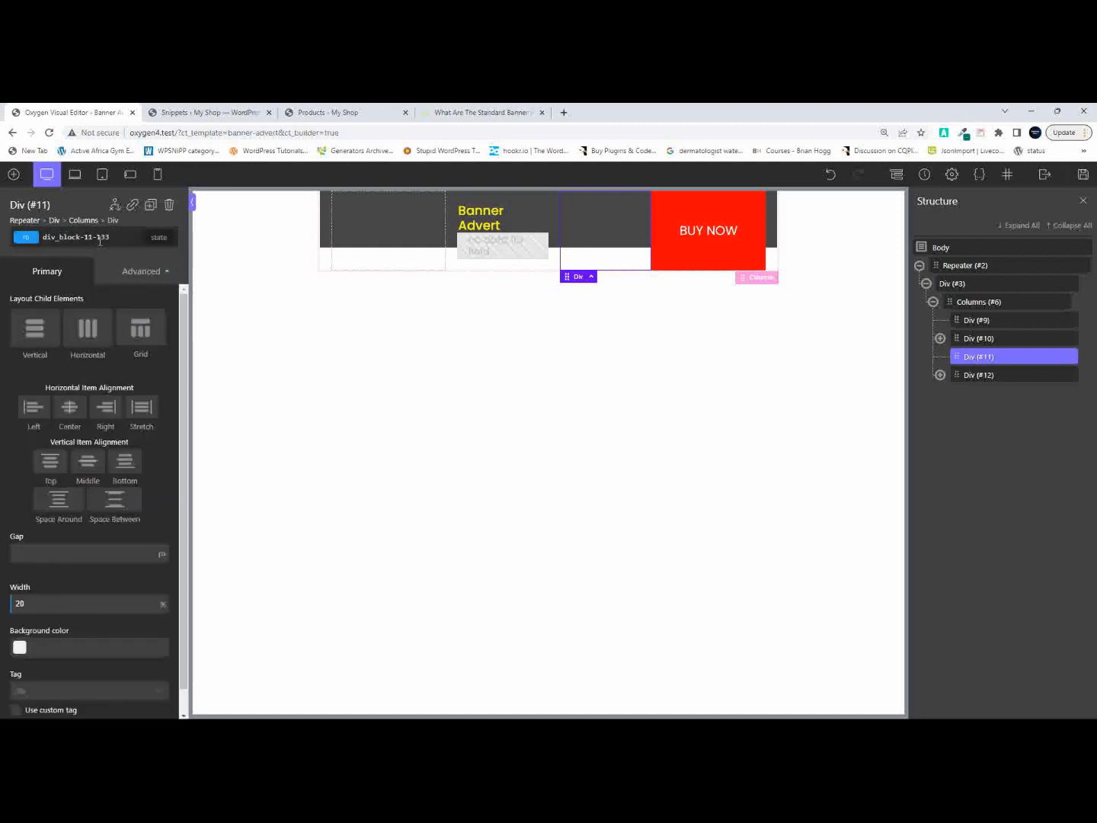
{"action": "key", "text": "BackSpace"}
Clear the ID-level width of the BUY NOW column, Div (#12), and return to its ad-buy class.
{"action": "left_click", "coordinate": [966, 376]}
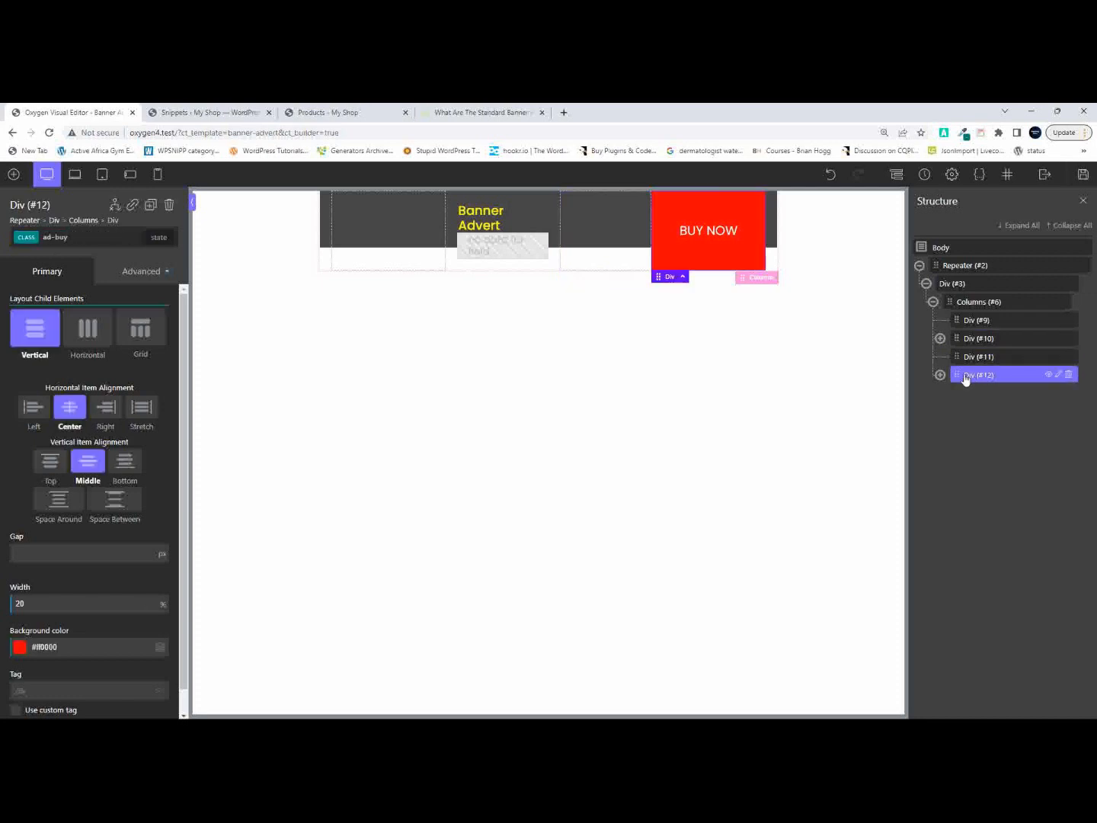
{"action": "left_click", "coordinate": [108, 243]}
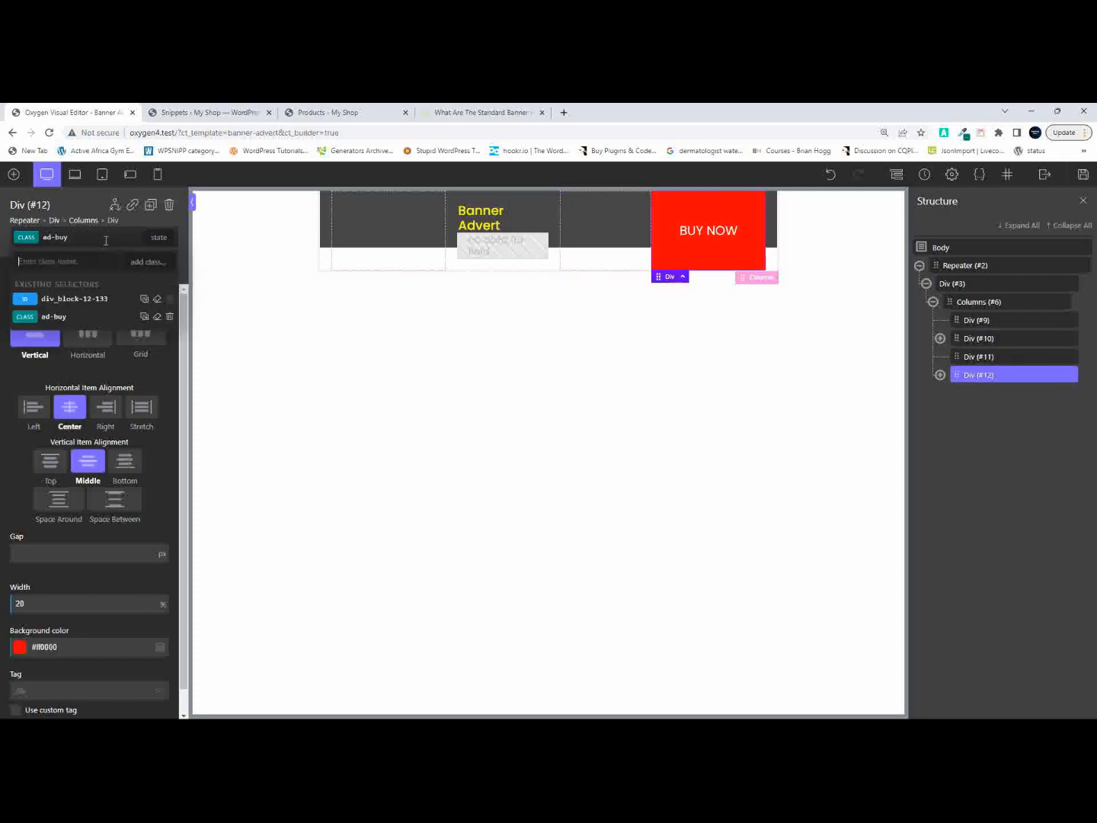
{"action": "left_click", "coordinate": [73, 298]}
{"action": "double_click", "coordinate": [44, 602]}
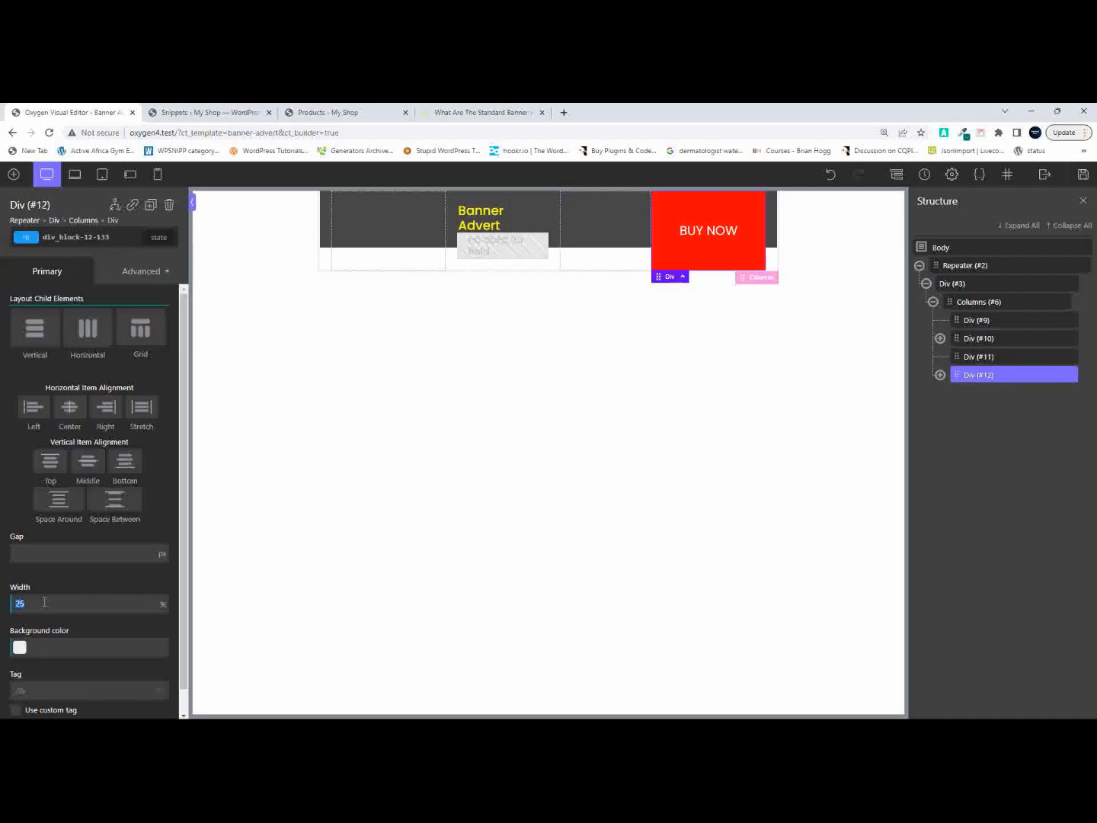
{"action": "key", "text": "BackSpace"}
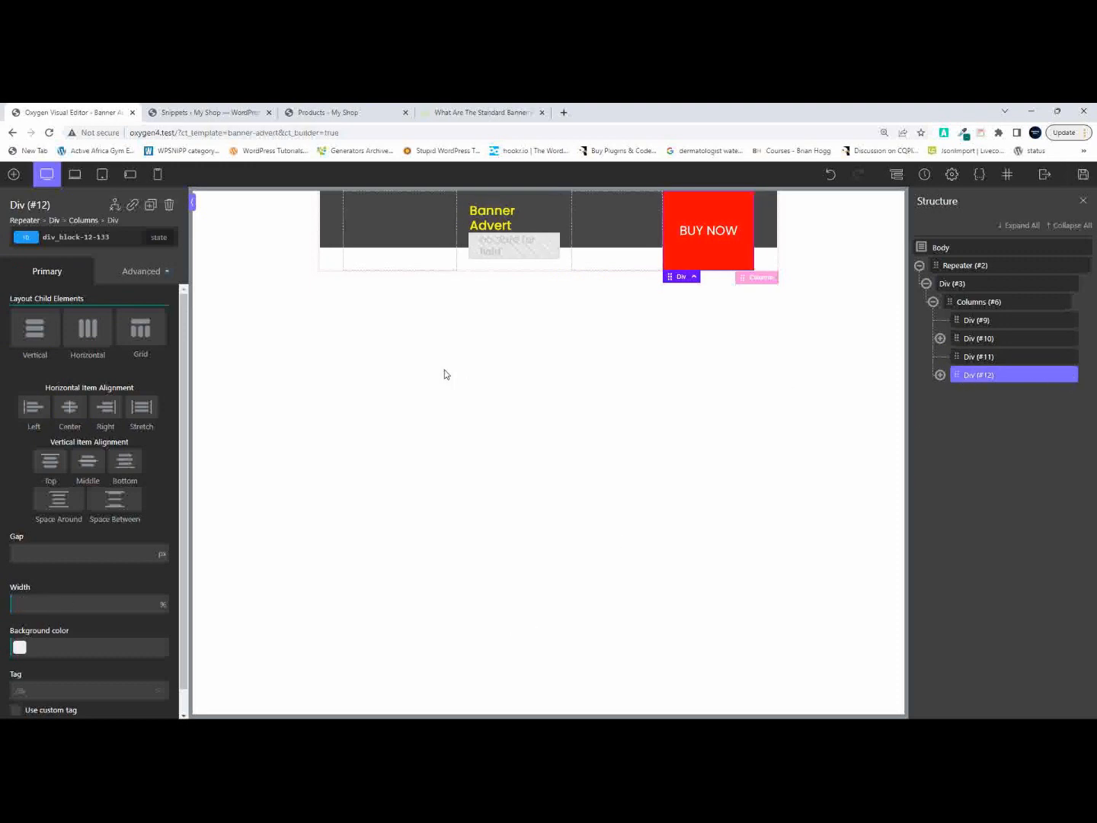
{"action": "left_click", "coordinate": [101, 237]}
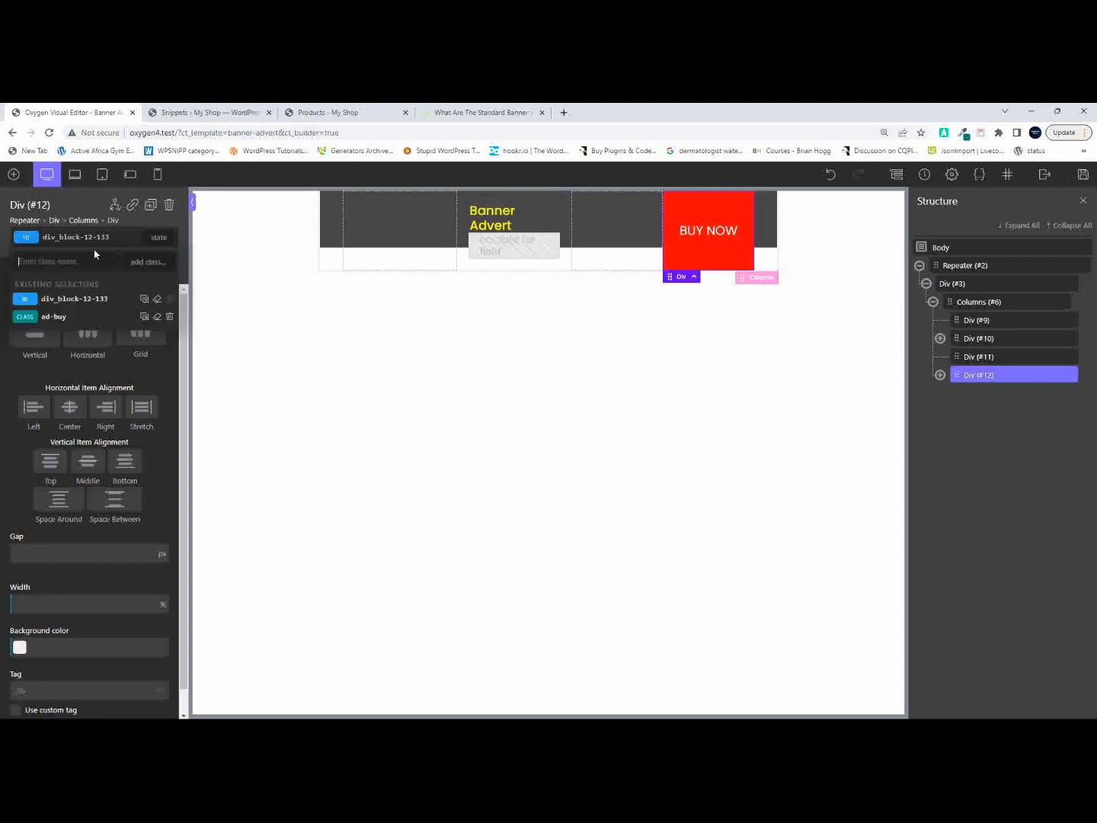
{"action": "left_click", "coordinate": [63, 319]}
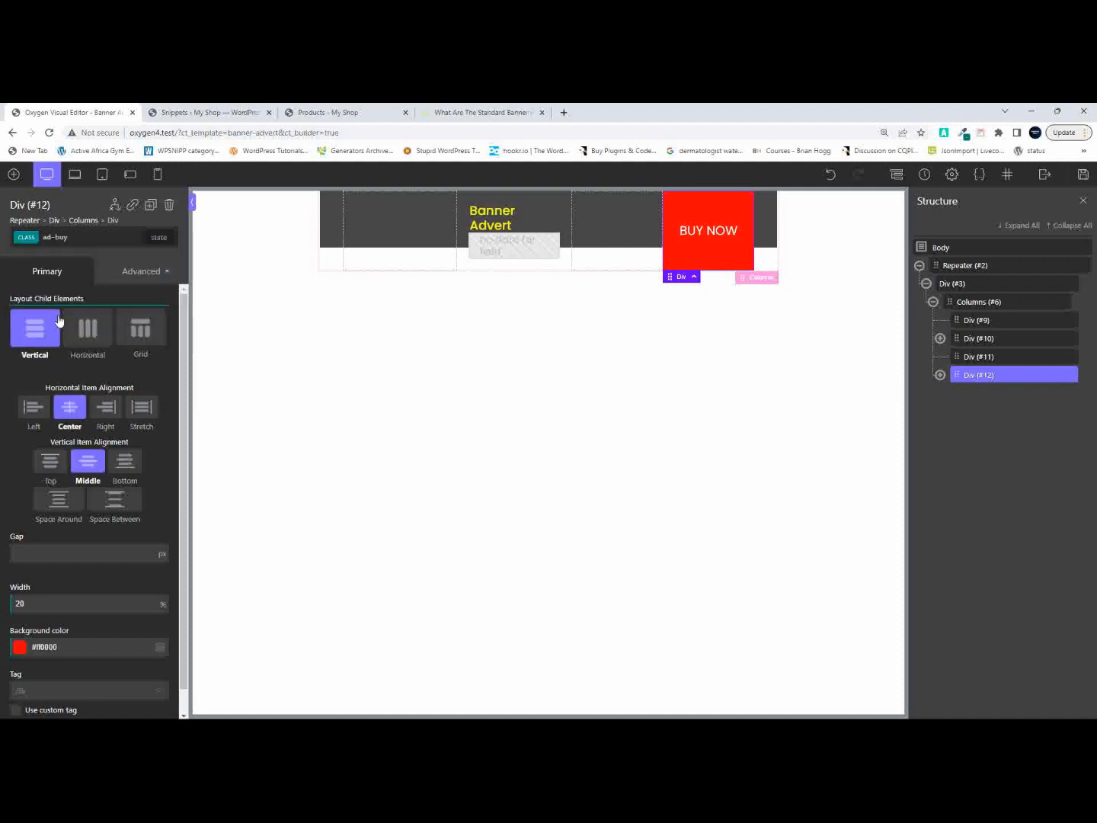
Clear the ID-level width of the first column, Div (#9), and return to its ad-image class.
{"action": "left_click", "coordinate": [973, 318]}
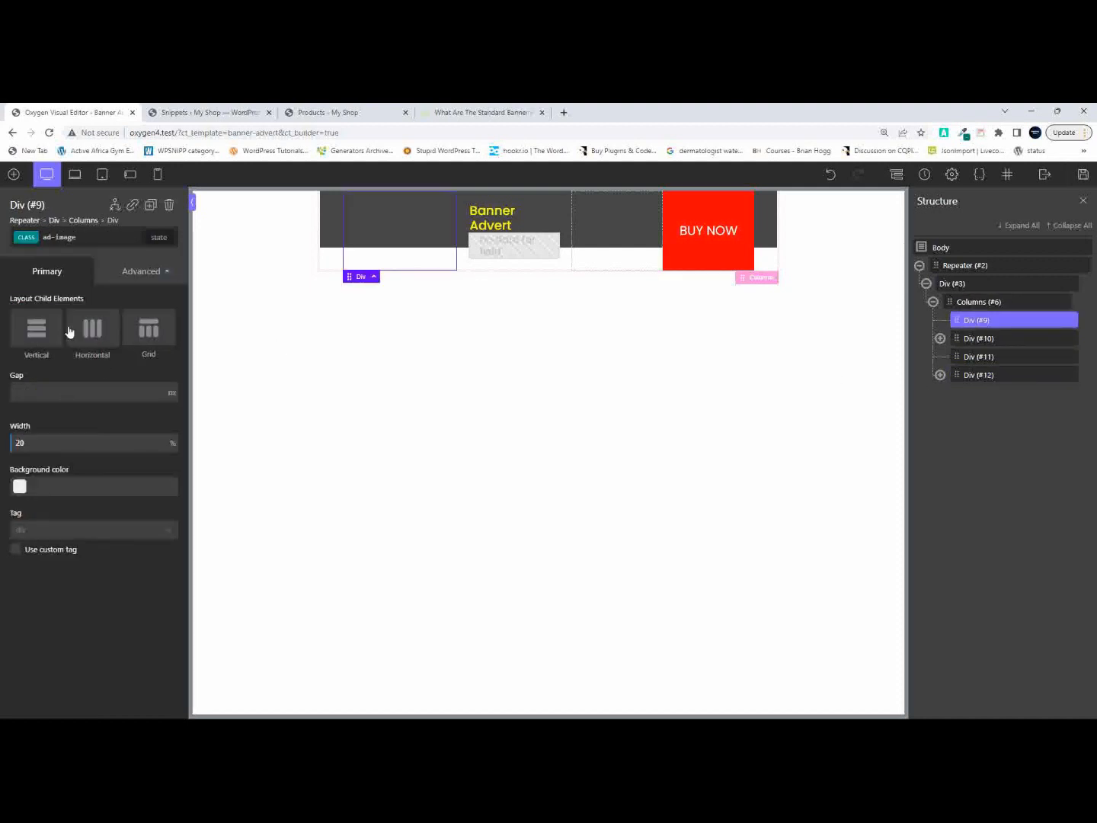
{"action": "left_click", "coordinate": [89, 235]}
{"action": "left_click", "coordinate": [57, 298]}
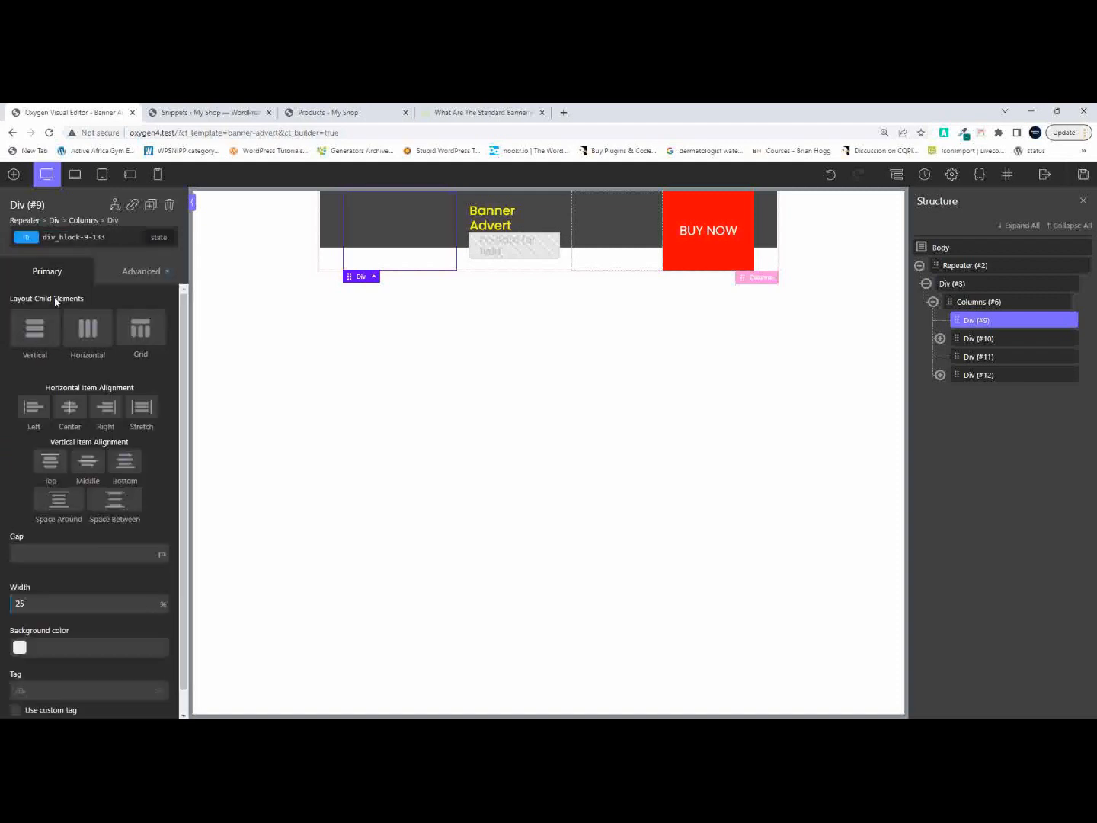
{"action": "key", "text": "BackSpace"}
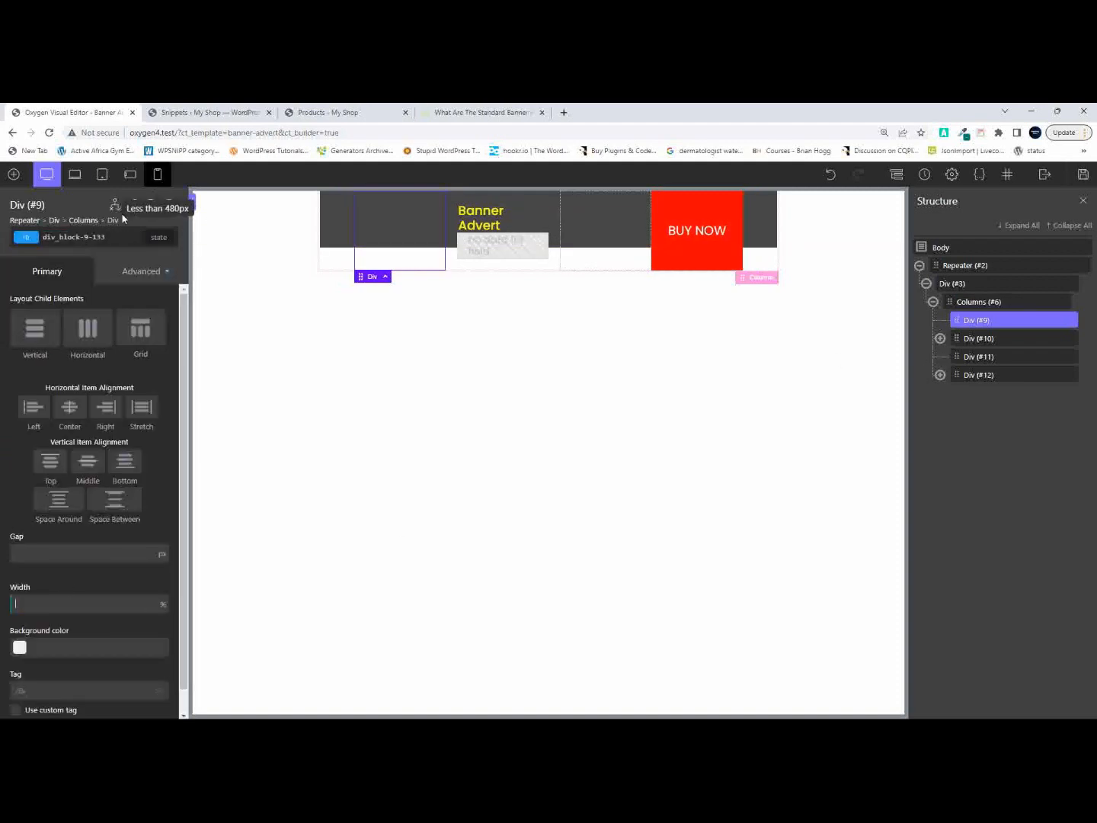
{"action": "left_click", "coordinate": [84, 237]}
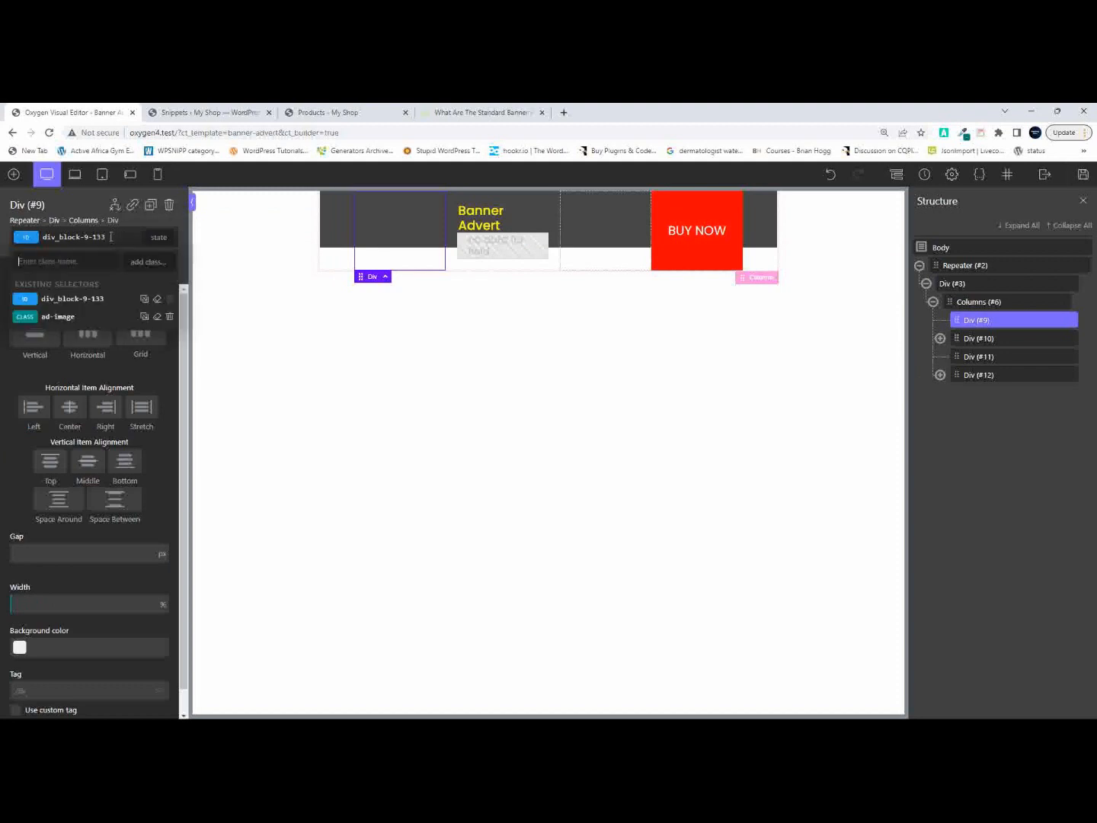
{"action": "left_click", "coordinate": [69, 315]}
Clear the ID-level width of the ad-details column, Div (#10), and save the template.
{"action": "left_click", "coordinate": [974, 341]}
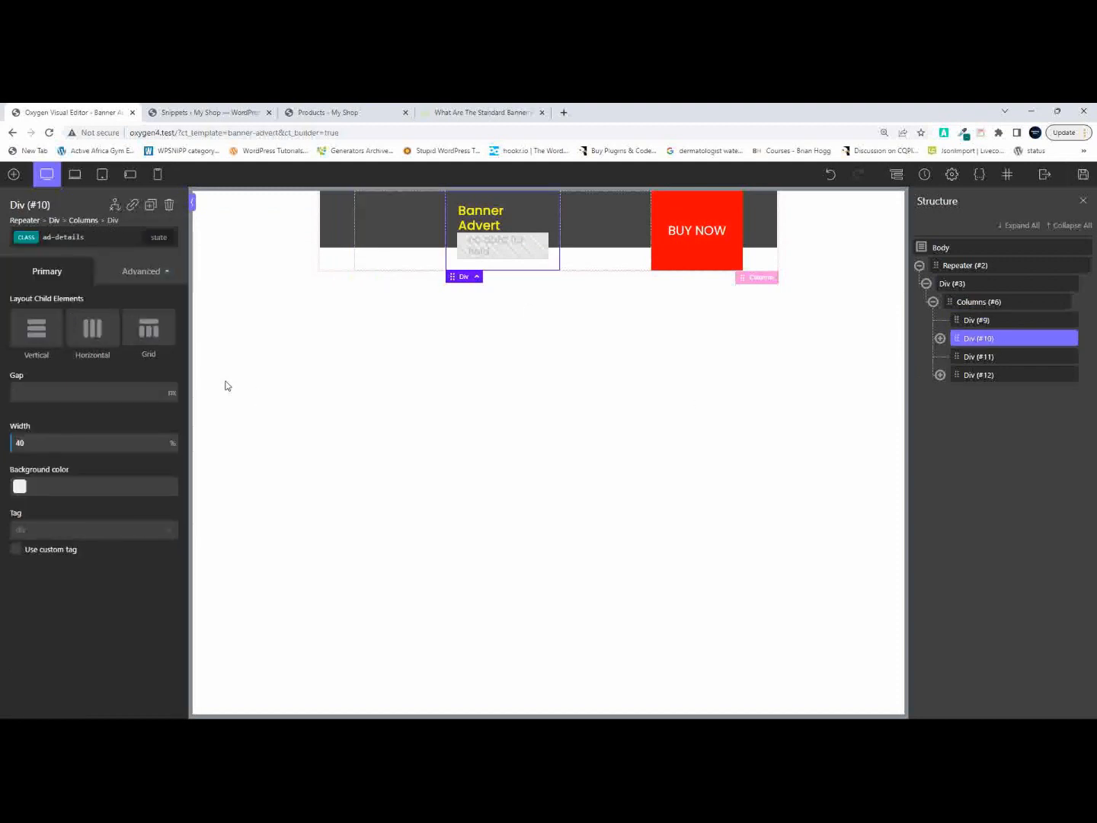
{"action": "left_click", "coordinate": [76, 243]}
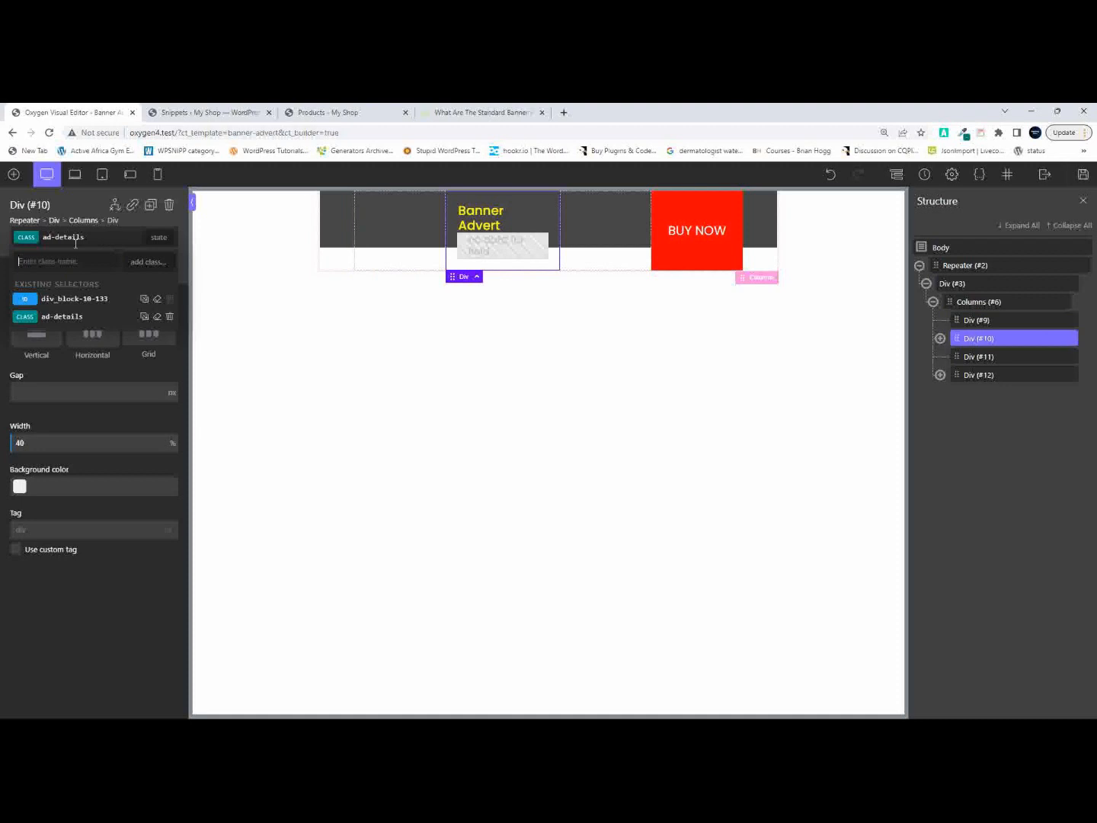
{"action": "left_click", "coordinate": [61, 298]}
{"action": "double_click", "coordinate": [56, 603]}
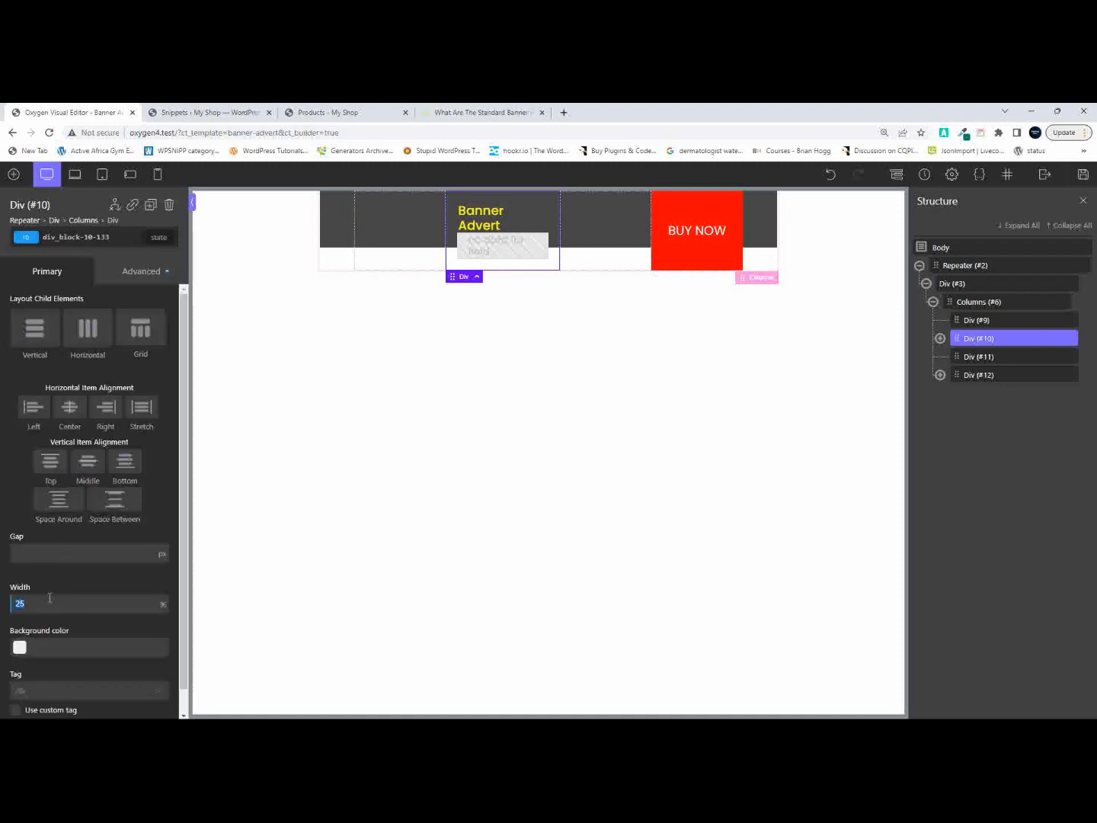
{"action": "key", "text": "BackSpace"}
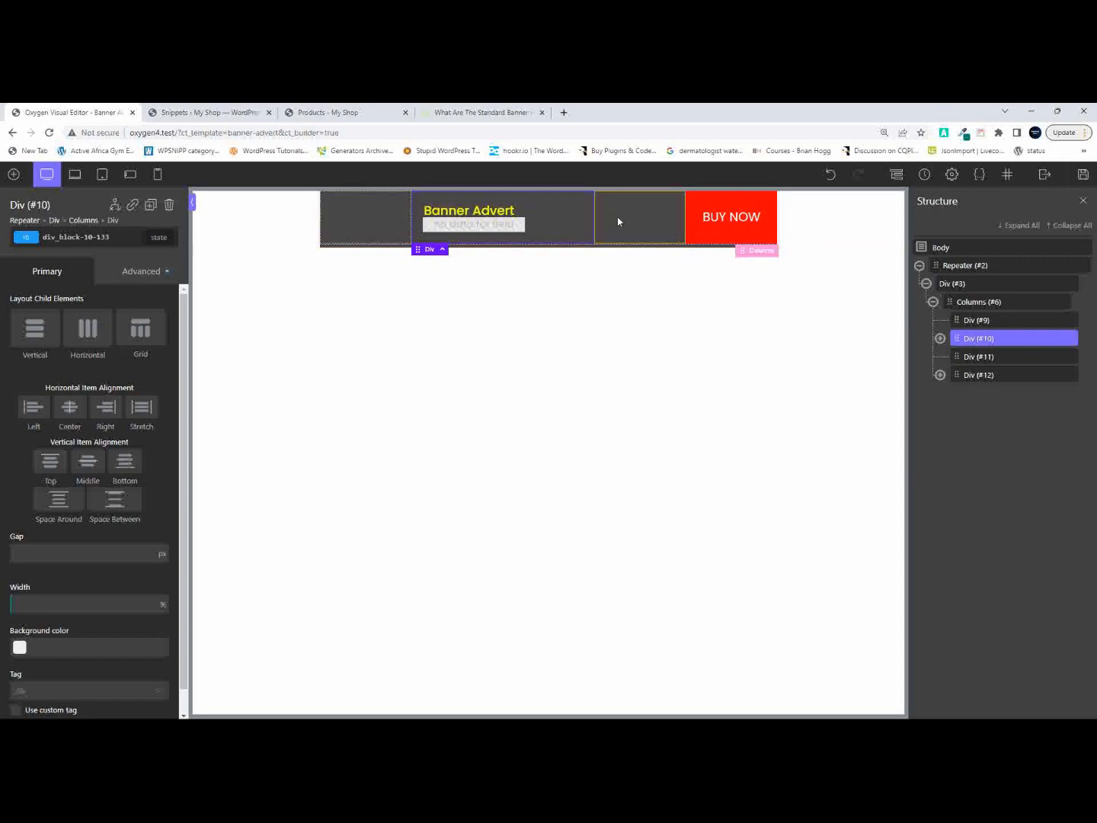
{"action": "left_click", "coordinate": [1083, 175]}
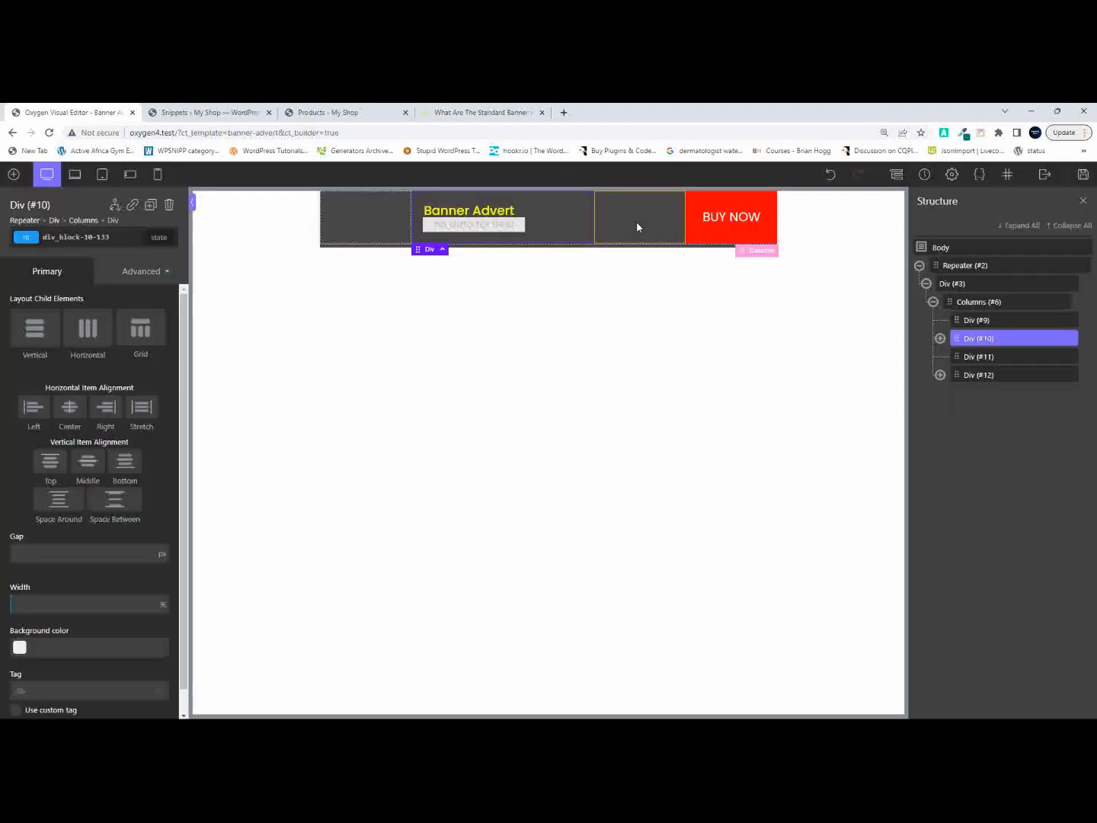
Insert a Code Block into the empty third column, Div (#11).
{"action": "left_click", "coordinate": [636, 223]}
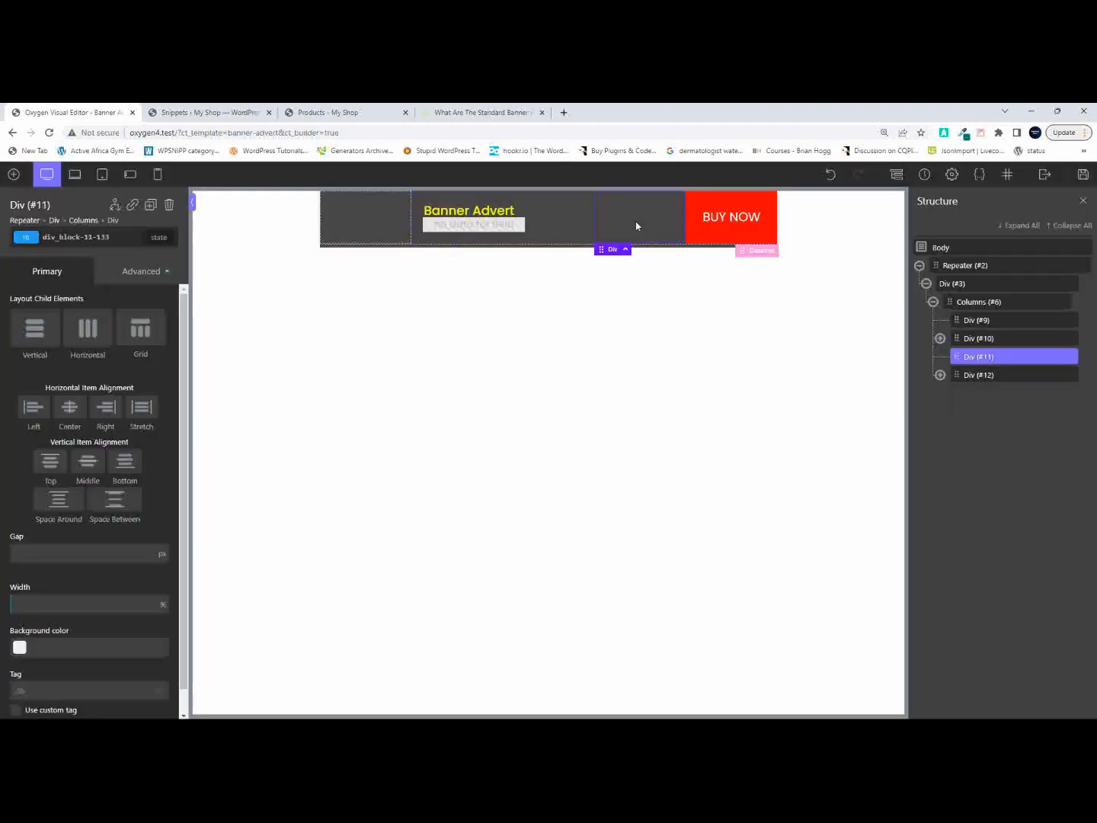
{"action": "left_click", "coordinate": [14, 174]}
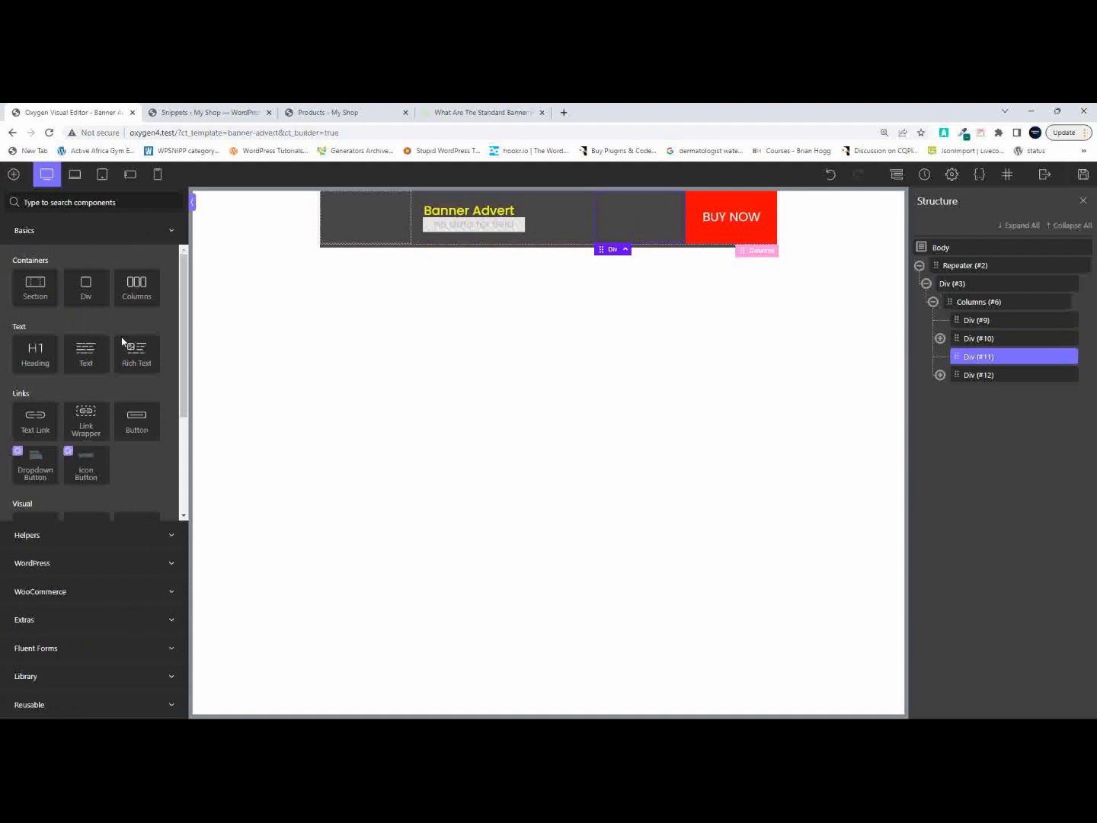
{"action": "scroll", "coordinate": [121, 343], "scroll_direction": "down", "scroll_amount": 2}
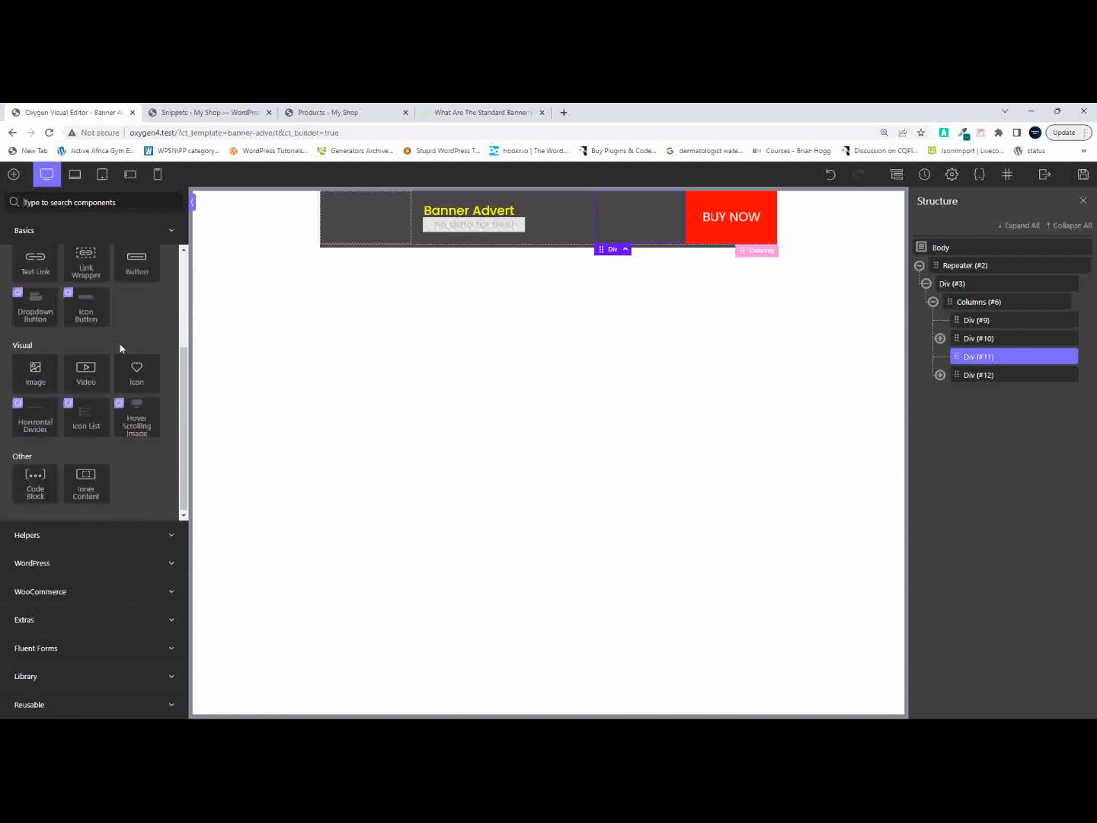
{"action": "left_click", "coordinate": [32, 484]}
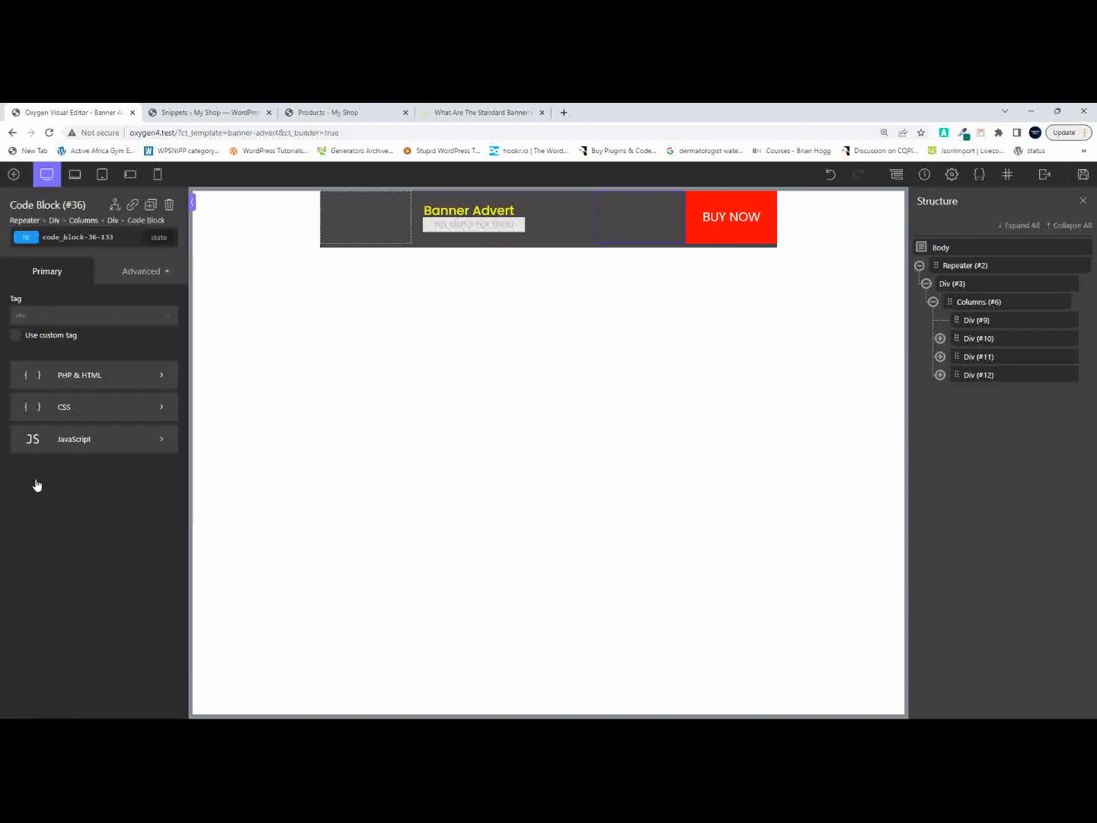
{"action": "left_click", "coordinate": [140, 272]}
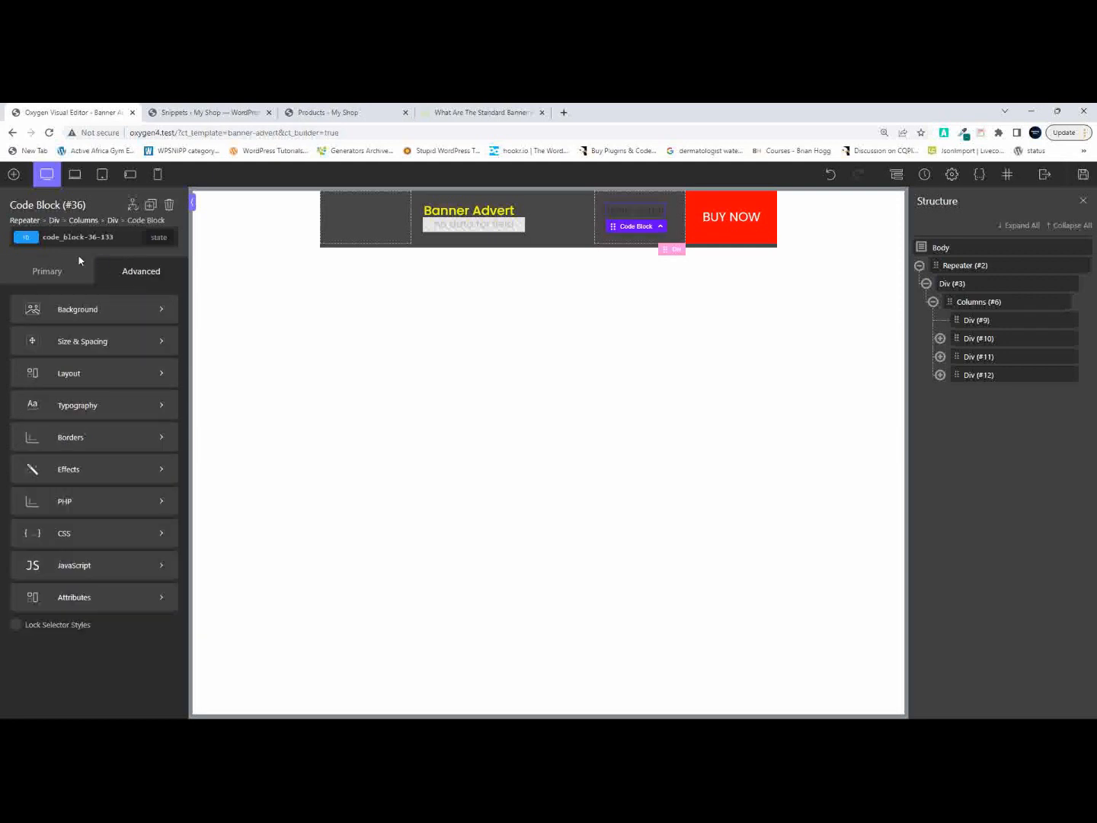
Set the text color of Div (#11)'s ad-price class to the yellow primary color of the hyperion set.
{"action": "left_click", "coordinate": [971, 358]}
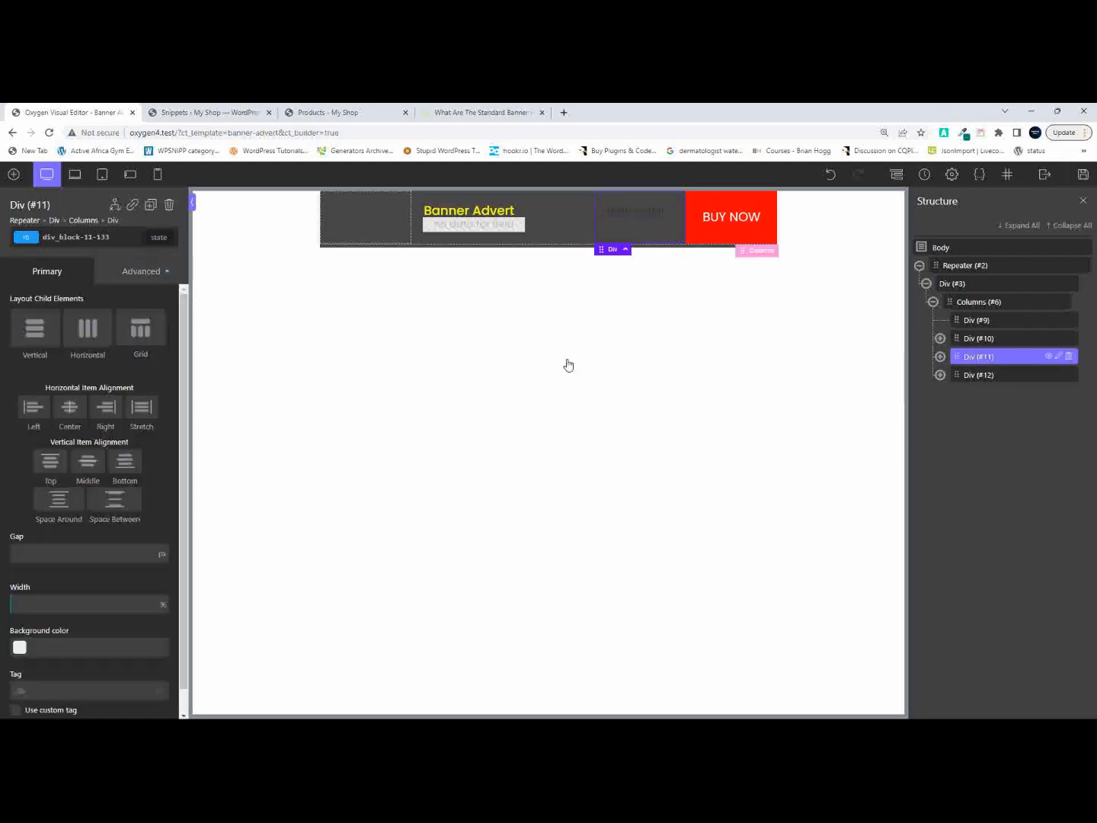
{"action": "left_click", "coordinate": [79, 238]}
{"action": "left_click", "coordinate": [55, 314]}
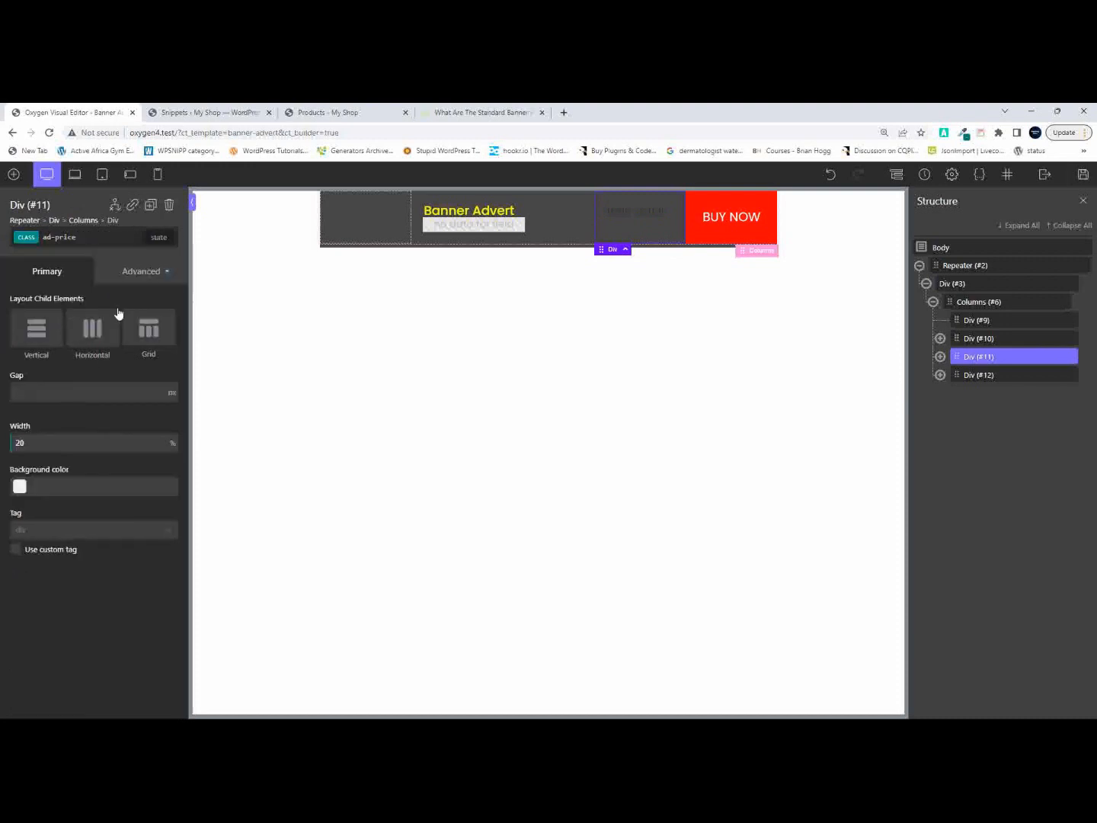
{"action": "left_click", "coordinate": [131, 274]}
{"action": "left_click", "coordinate": [72, 407]}
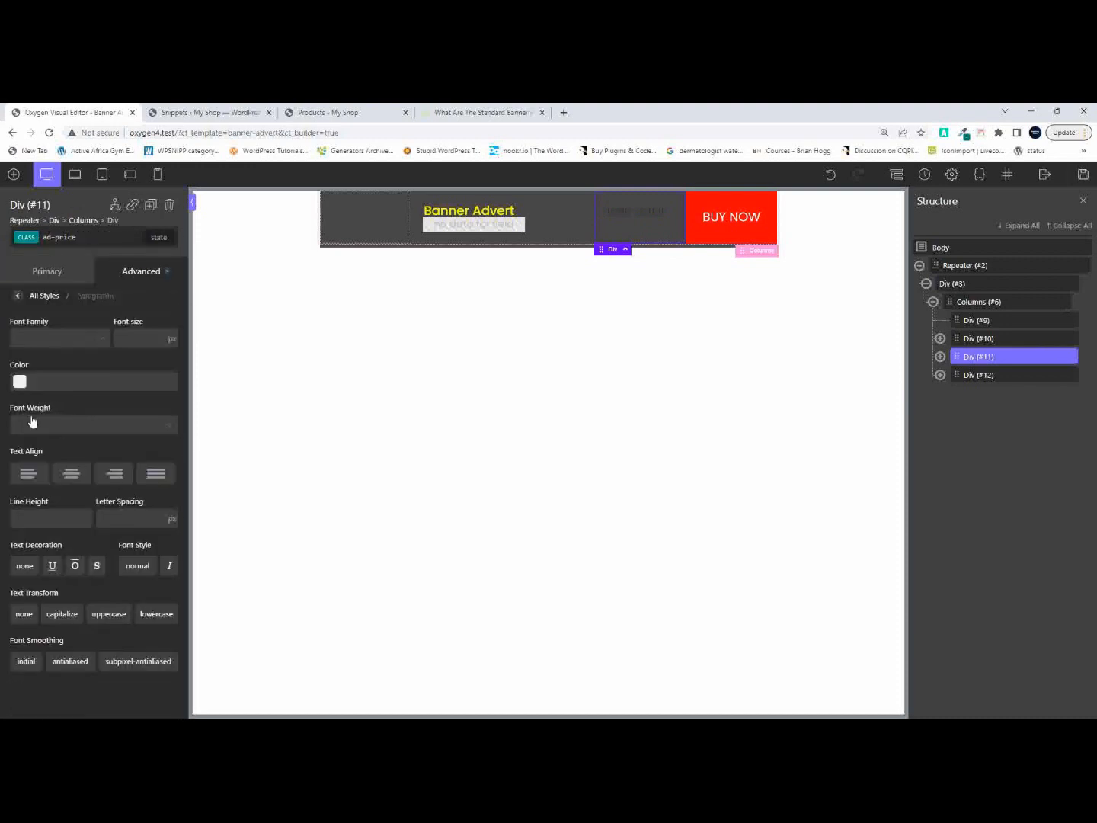
{"action": "left_click", "coordinate": [20, 380]}
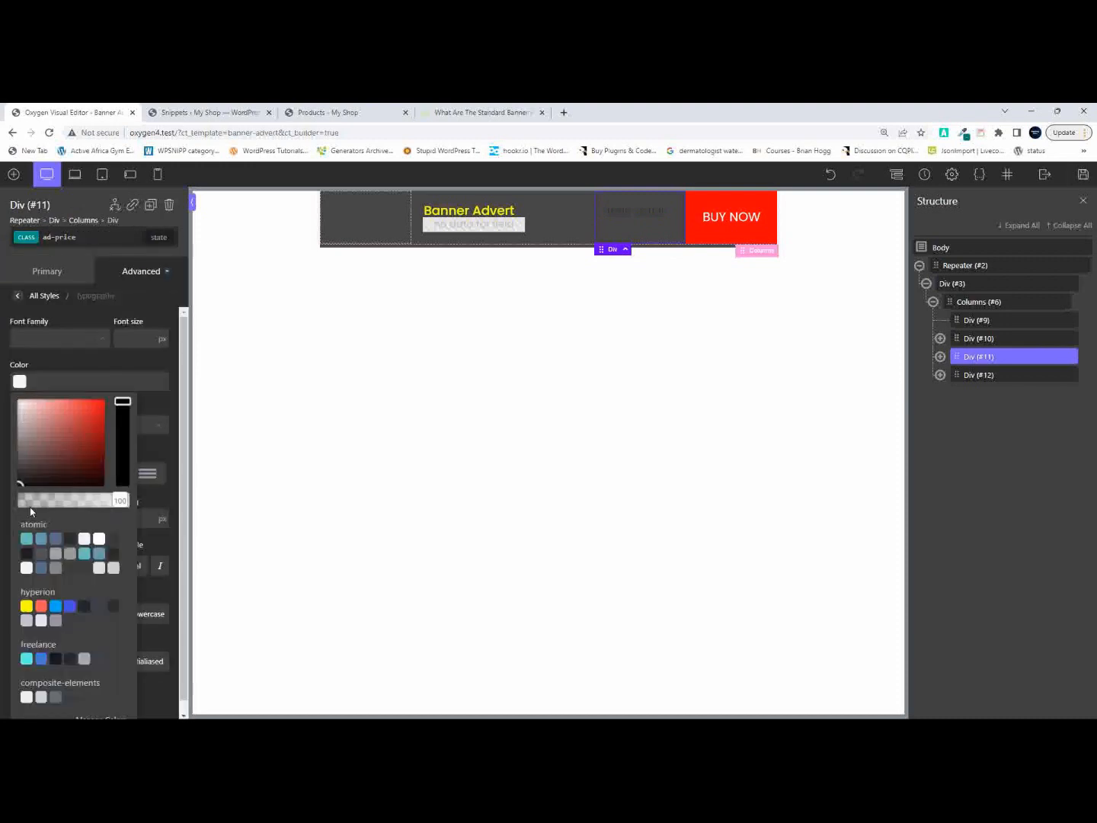
{"action": "left_click", "coordinate": [27, 606]}
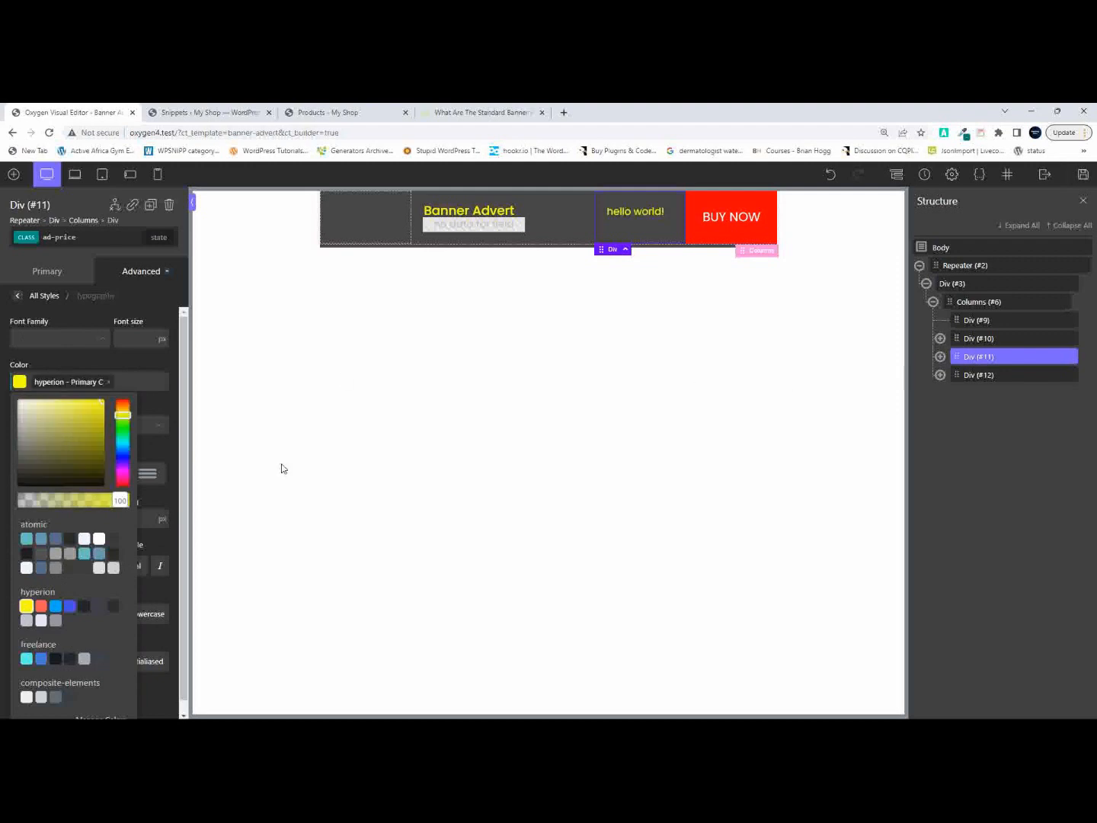
{"action": "left_click", "coordinate": [67, 312]}
Lay out the ad-price div's child elements vertically, aligned center horizontally and middle vertically, and save the template.
{"action": "left_click", "coordinate": [37, 268]}
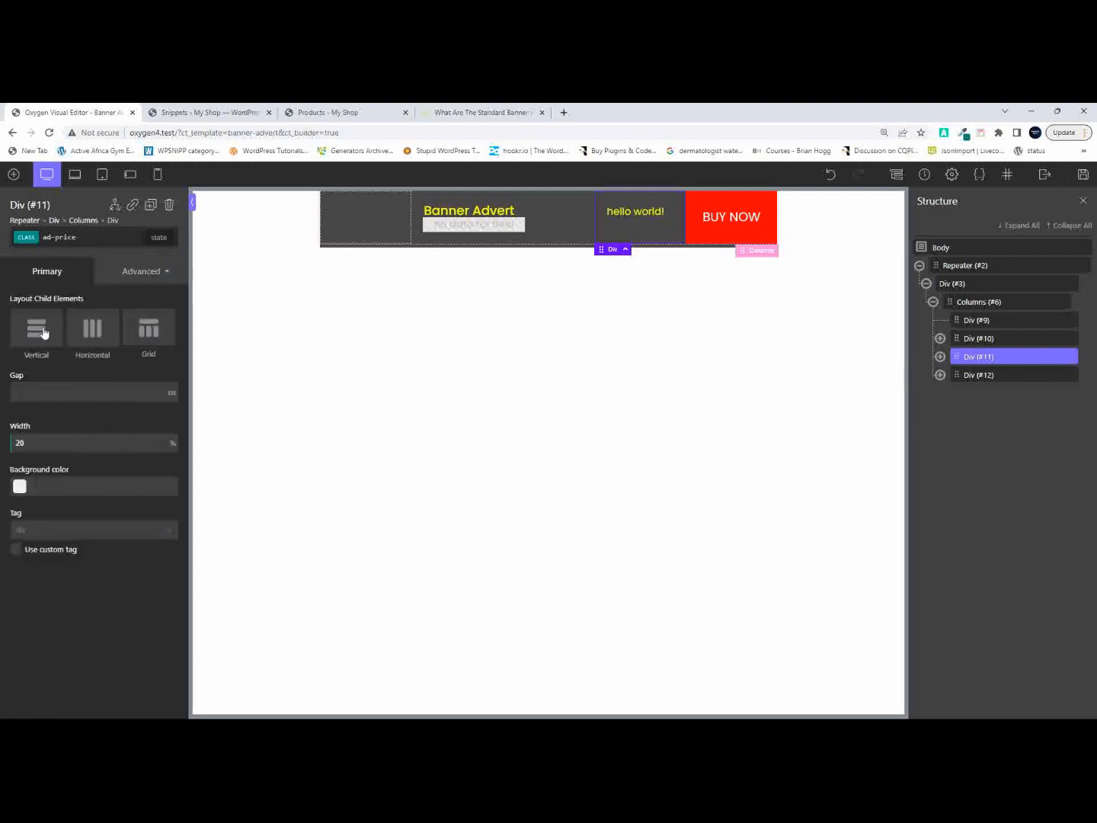
{"action": "left_click", "coordinate": [41, 329]}
{"action": "left_click", "coordinate": [71, 408]}
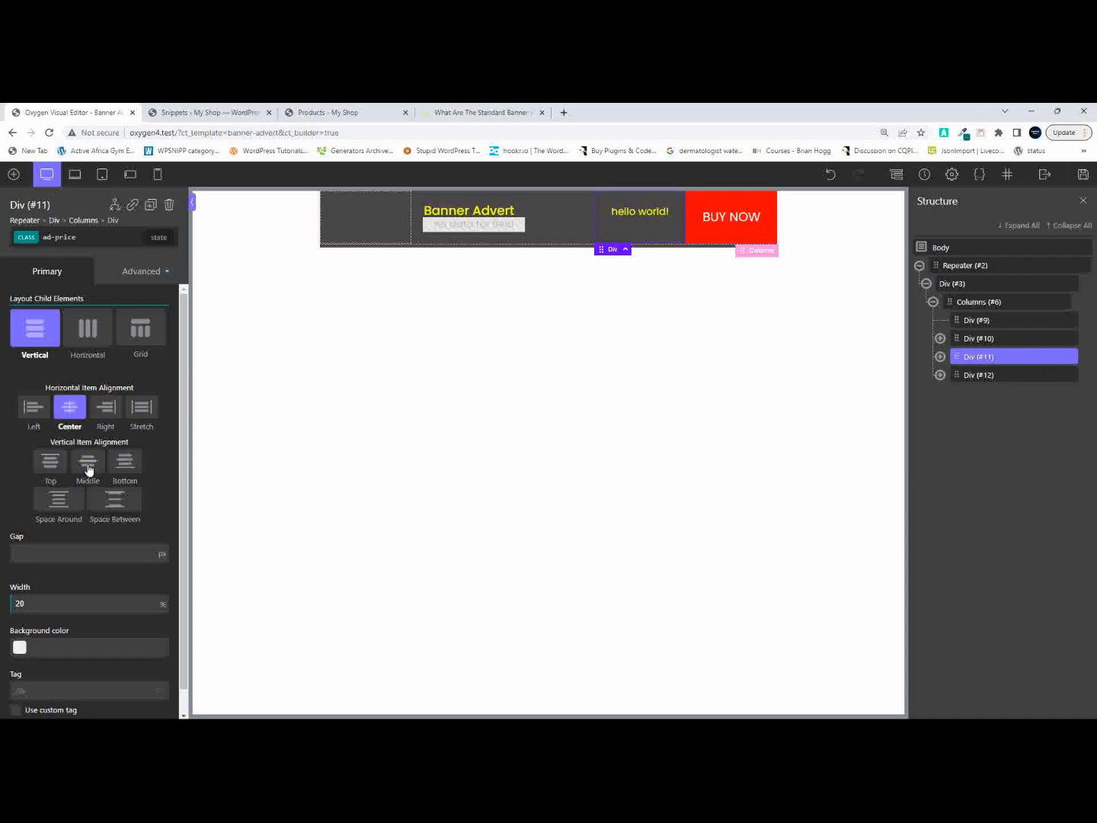
{"action": "left_click", "coordinate": [88, 463]}
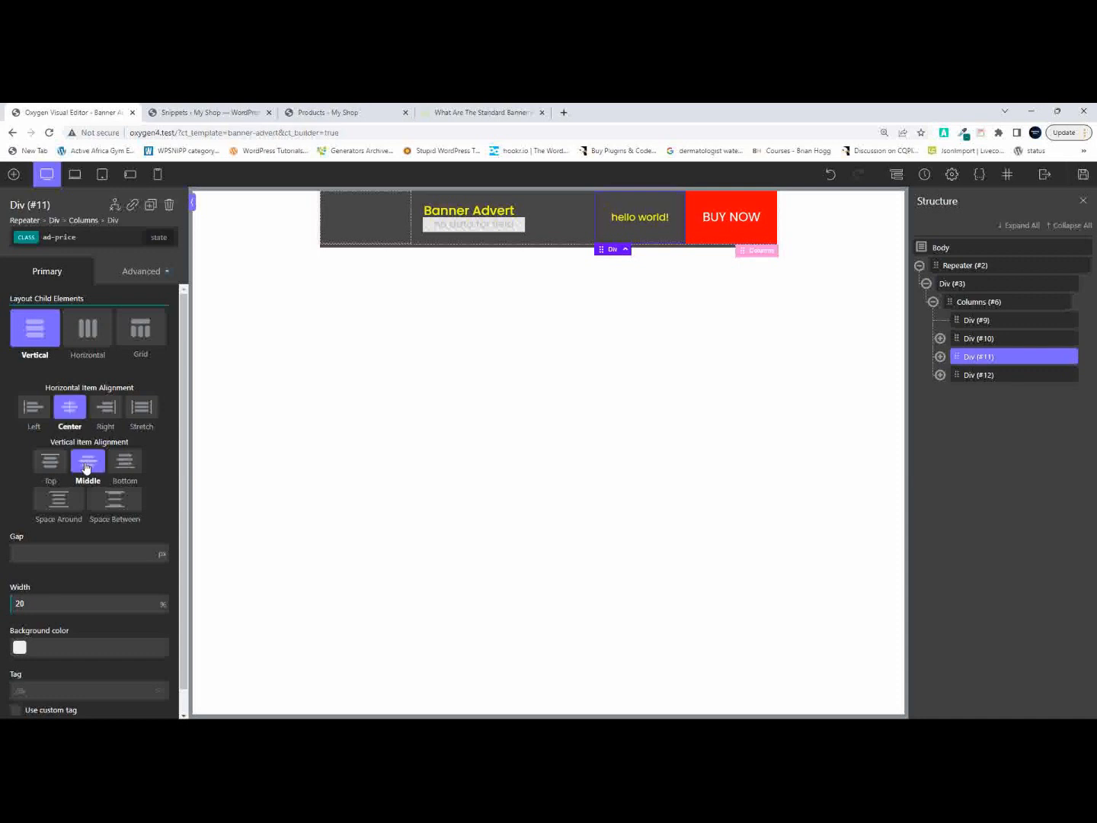
{"action": "left_click", "coordinate": [1082, 174]}
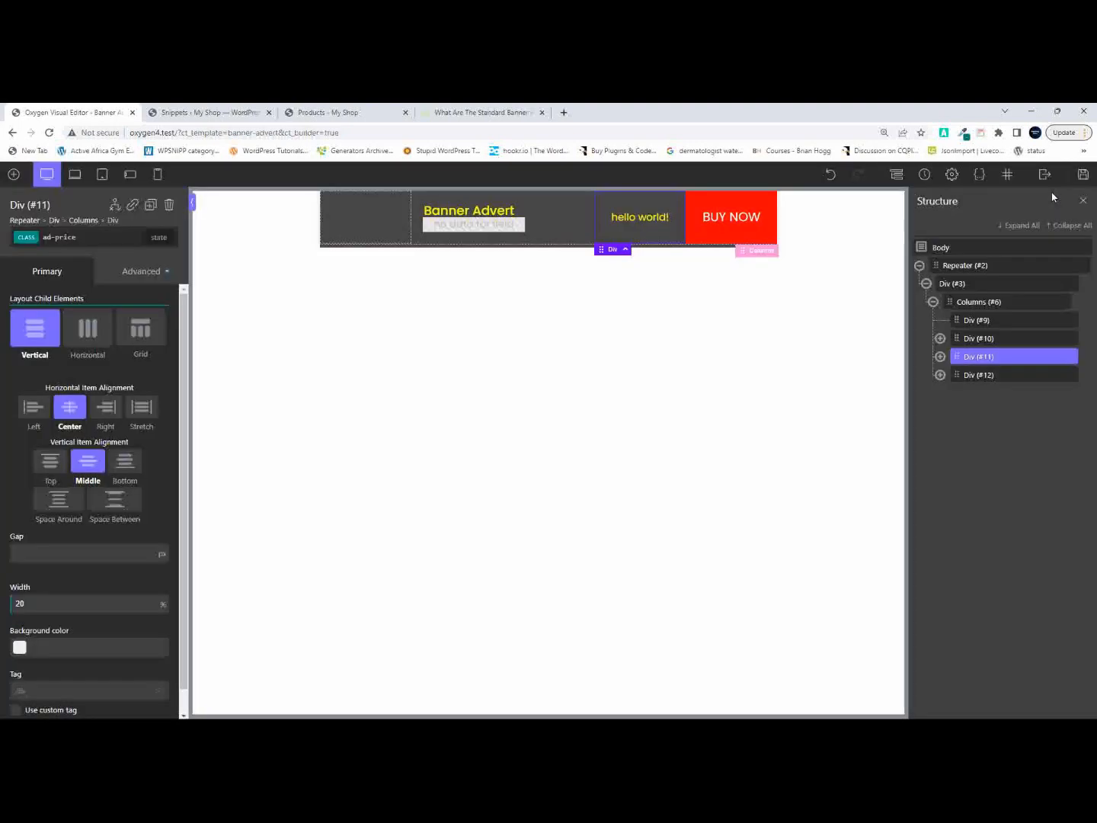
Replace the PHP echo line in the ad-price div's Code Block with global $post; $post_id = $post->ID; and a $product = wc_get_product( ) line.
{"action": "left_click", "coordinate": [642, 217]}
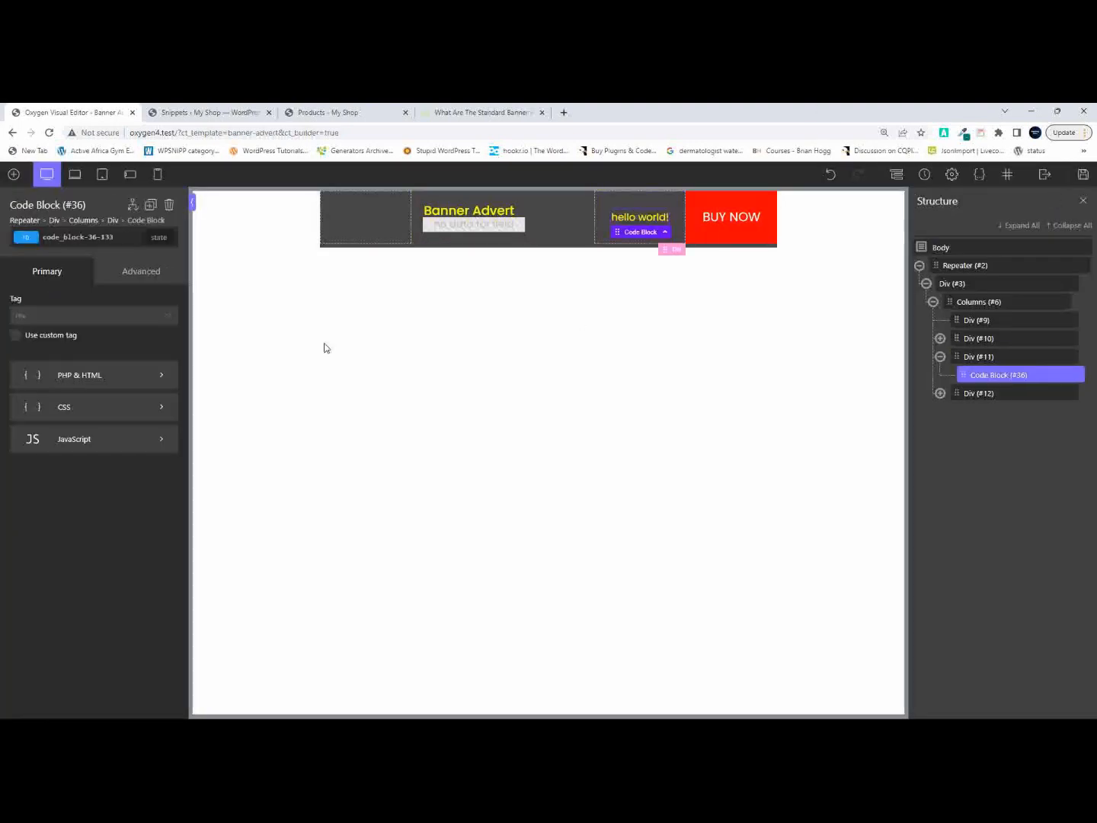
{"action": "left_click", "coordinate": [93, 374]}
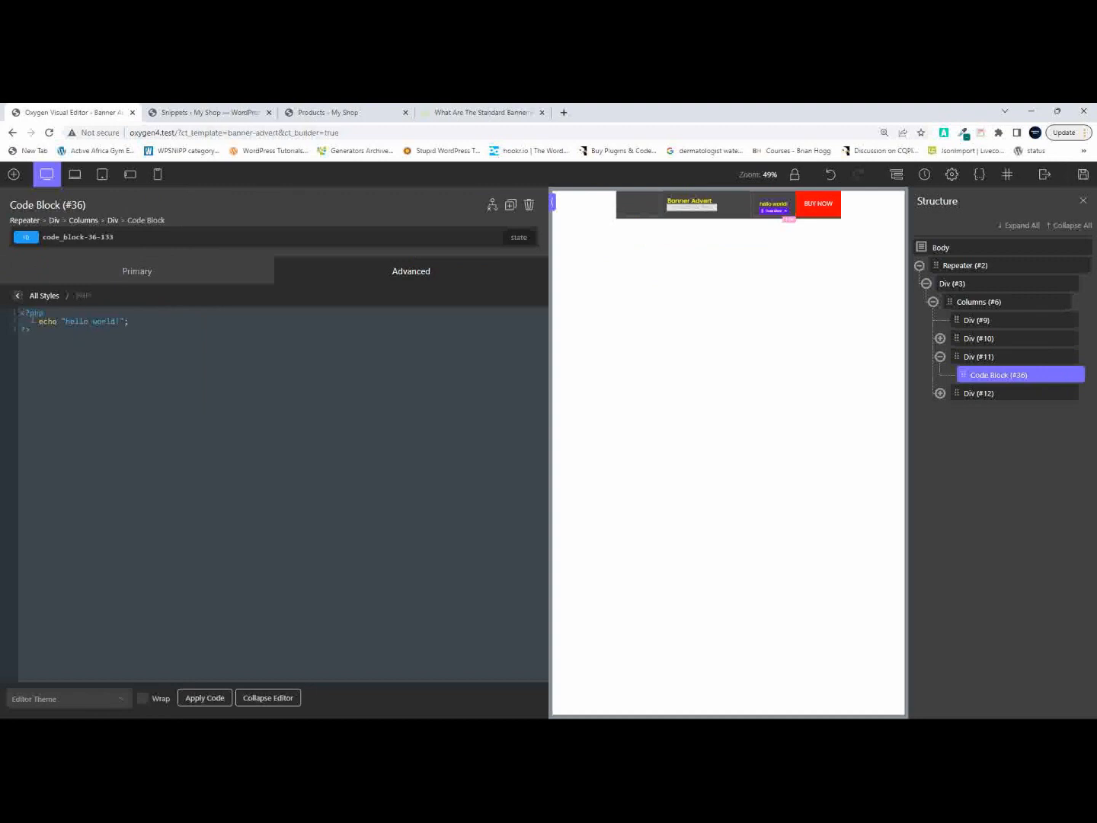
{"action": "left_click_drag", "start_coordinate": [39, 321], "coordinate": [148, 324]}
{"action": "key", "text": "BackSpace"}
{"action": "type", "text": "global $post;"}
{"action": "key", "text": "Return"}
{"action": "type", "text": "$prot_id"}
{"action": "key", "text": "Return"}
{"action": "key", "text": "Return"}
{"action": "left_click", "coordinate": [21, 329]}
{"action": "key", "text": "Tab"}
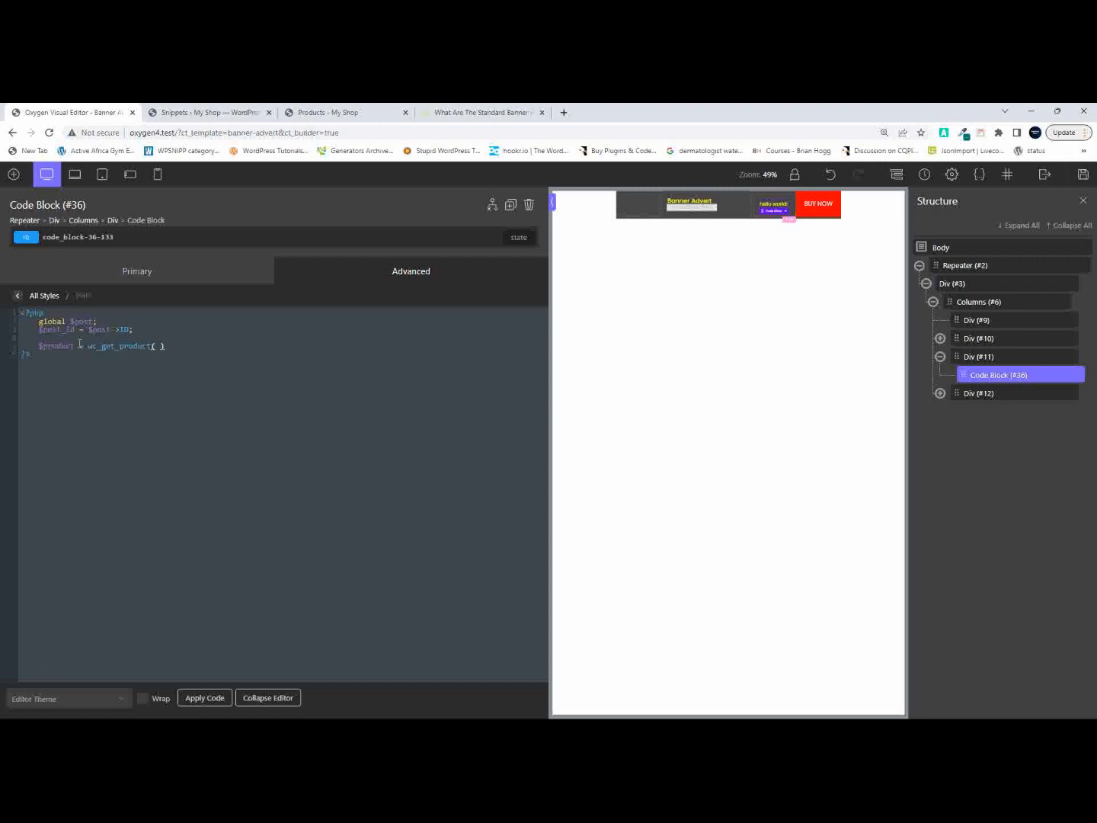
Pass $post_id to wc_get_product and begin a new line with $regular_price = $product->get_regular.
{"action": "type", "text": "$post"}
{"action": "type", "text": "_id"}
{"action": "type", "text": "$regula"}
{"action": "type", "text": "r_price"}
{"action": "type", "text": " = $produc"}
{"action": "type", "text": "t->get_regular"}
{"action": "key", "text": "ctrl+0"}
{"action": "key", "text": "ctrl+p"}
{"action": "key", "text": "ctrl+r"}
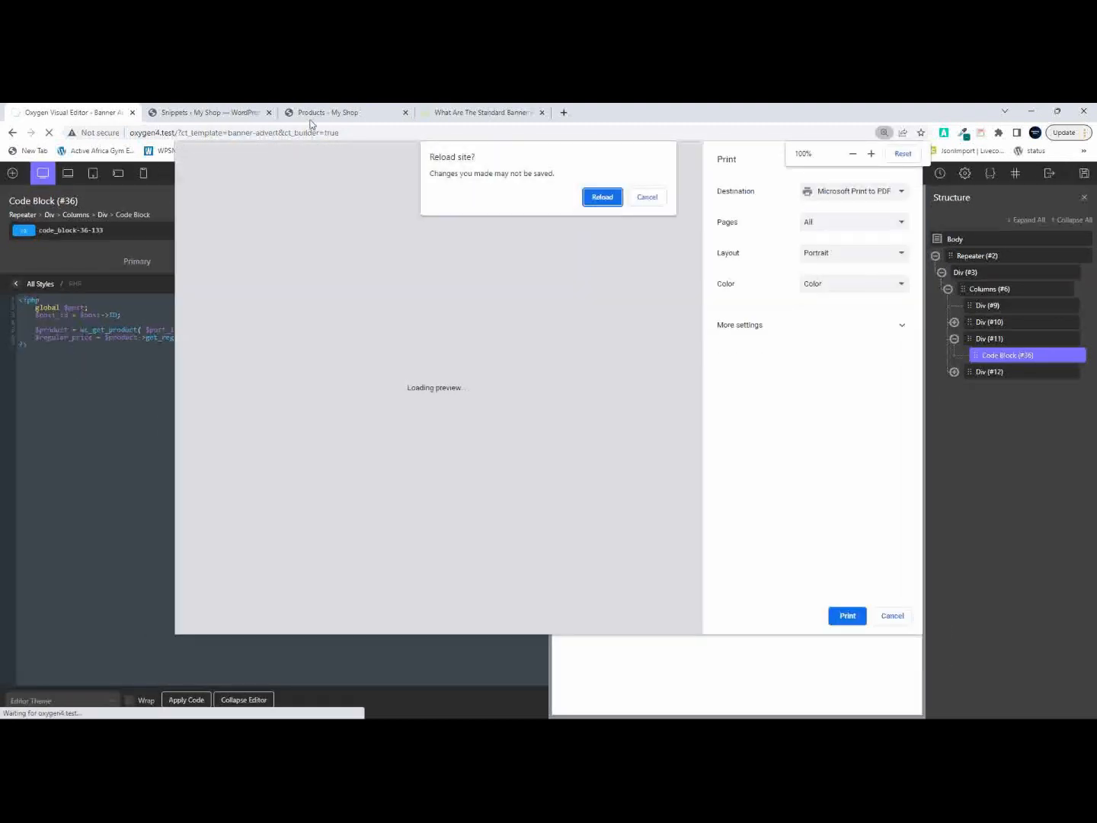
{"action": "left_click", "coordinate": [647, 197]}
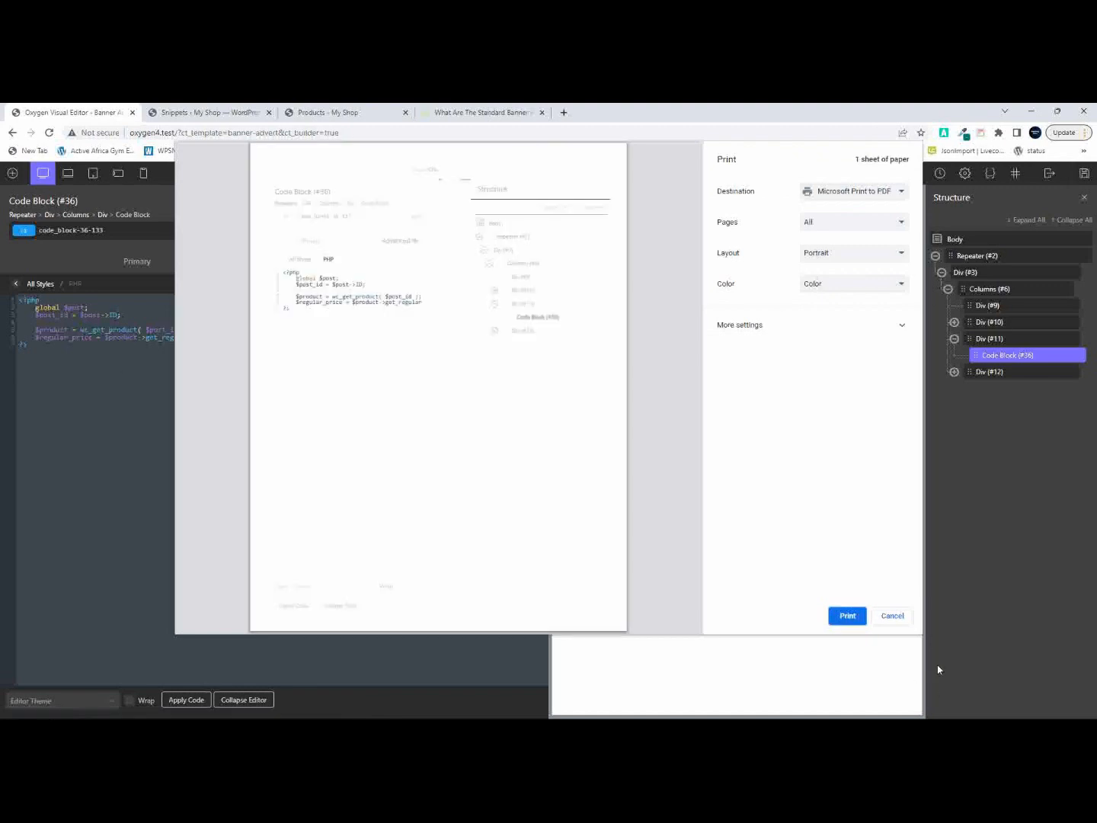
{"action": "left_click", "coordinate": [893, 615]}
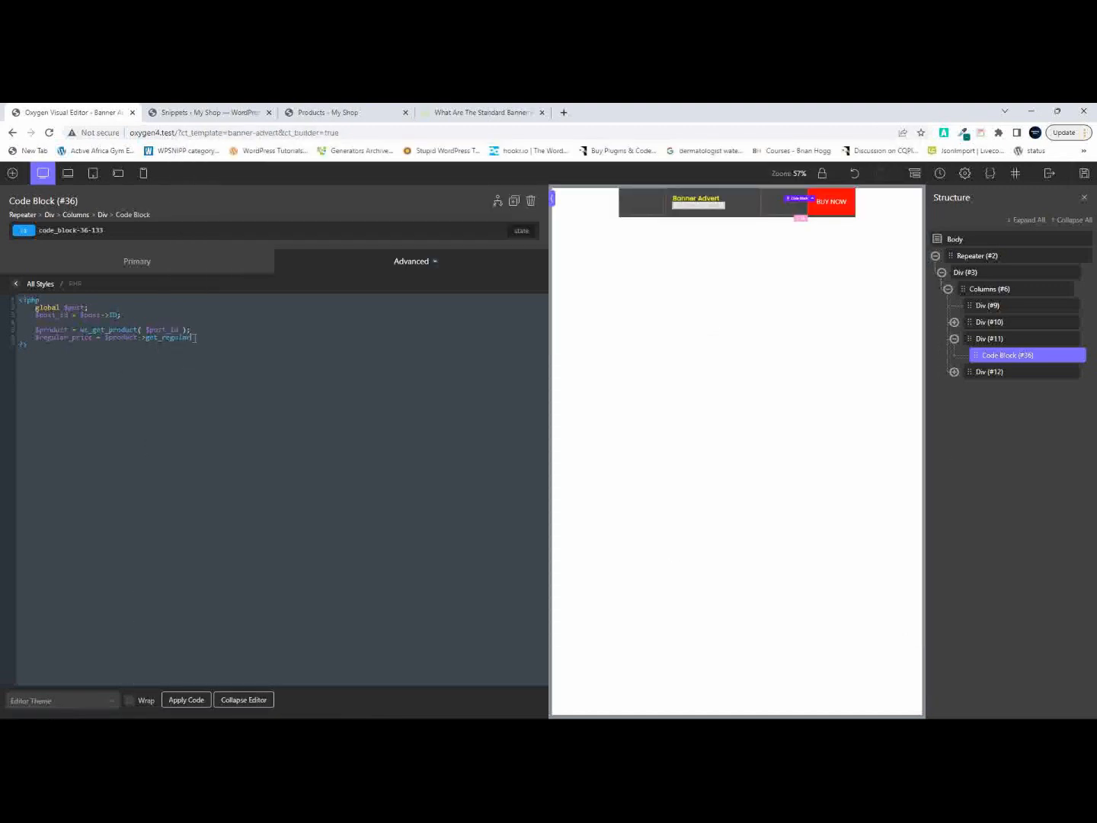
Complete the regular price line as get_regular_price; and add $sales_price = $product->get_sale_price; below it.
{"action": "type", "text": "ice;"}
{"action": "key", "text": "Return"}
{"action": "type", "text": "$sales_price"}
{"action": "type", "text": "= $product->get_sale"}
{"action": "key", "text": "Return"}
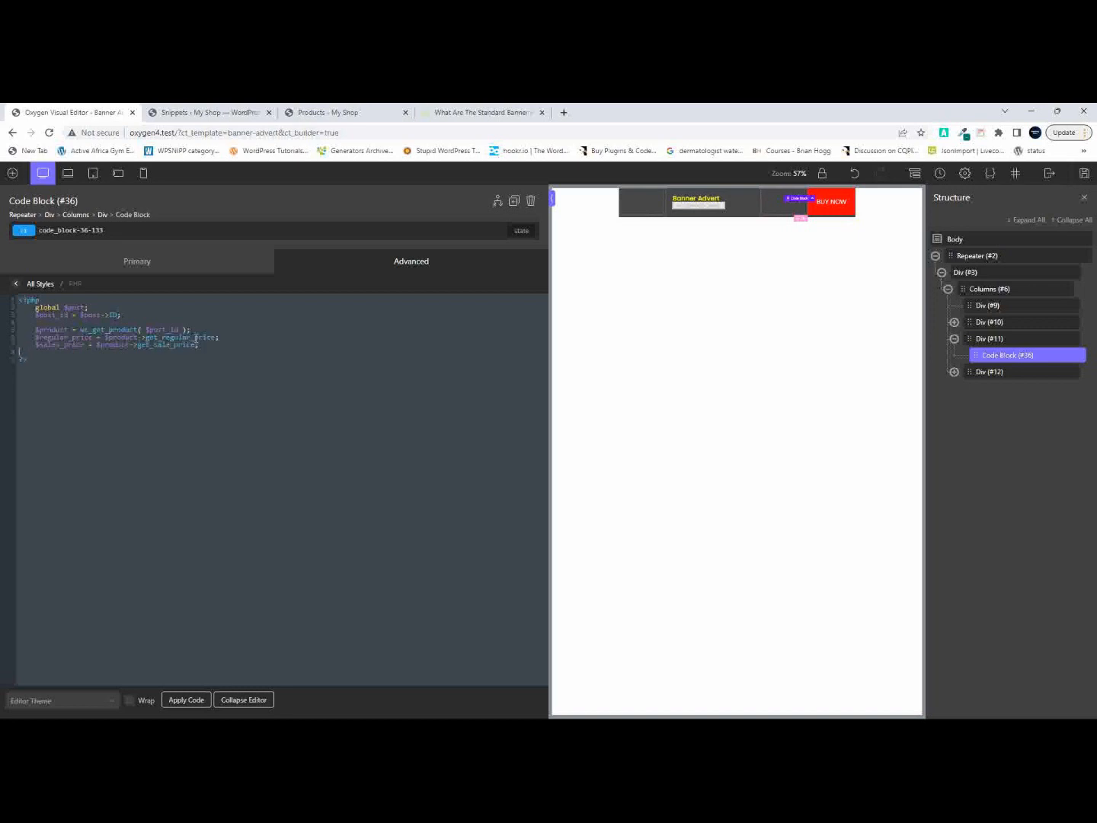
Add the line echo 'Was R ' . $regular_price .'</br />'; followed by a second echo line.
{"action": "type", "text": "echo"}
{"action": "key", "text": "Return"}
{"action": "type", "text": "echo"}
{"action": "type", "text": "R ' ."}
{"action": "double_click", "coordinate": [80, 337]}
{"action": "key", "text": "ctrl+c"}
{"action": "left_click", "coordinate": [92, 352]}
{"action": "type", "text": "."}
{"action": "key", "text": "ctrl+v"}
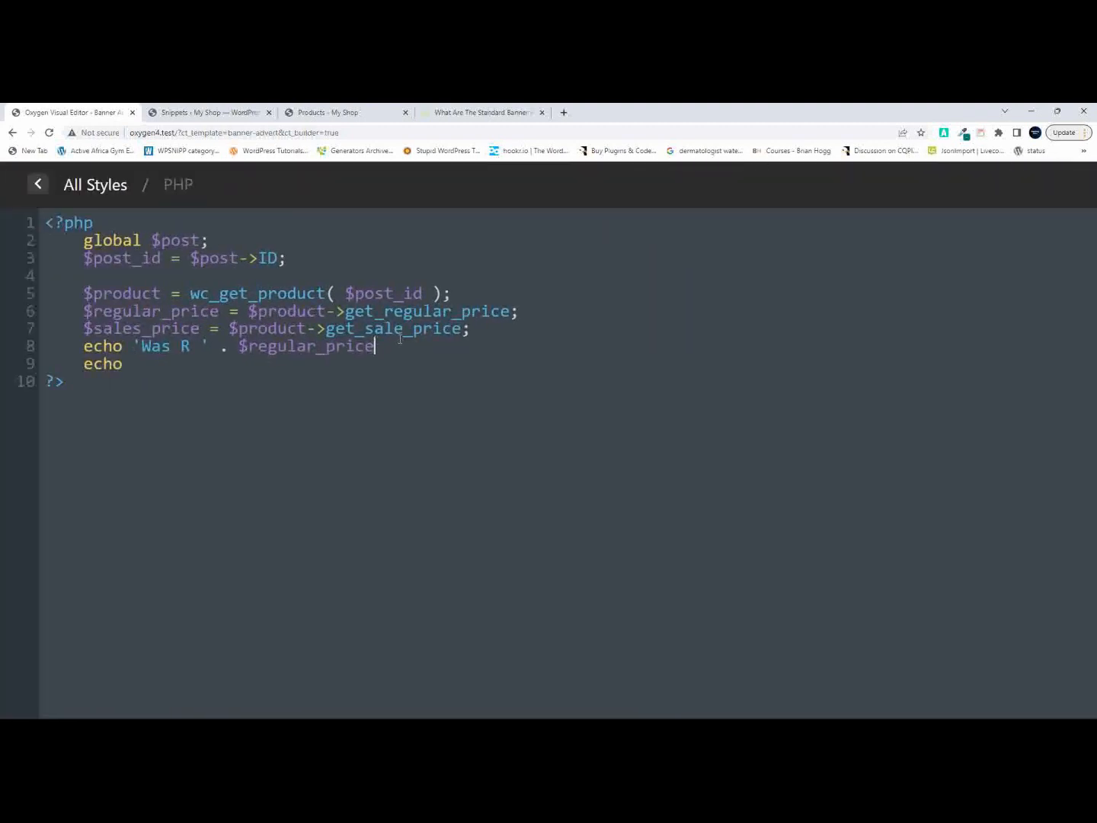
{"action": "type", "text": ". '</b"}
{"action": "type", "text": "r />"}
{"action": "type", "text": "';"}
Complete the second echo statement as 'Now R ' . $sales_price;.
{"action": "type", "text": "'Now"}
{"action": "type", "text": " R "}
{"action": "type", "text": "' ."}
{"action": "double_click", "coordinate": [141, 330]}
{"action": "key", "text": "ctrl+c"}
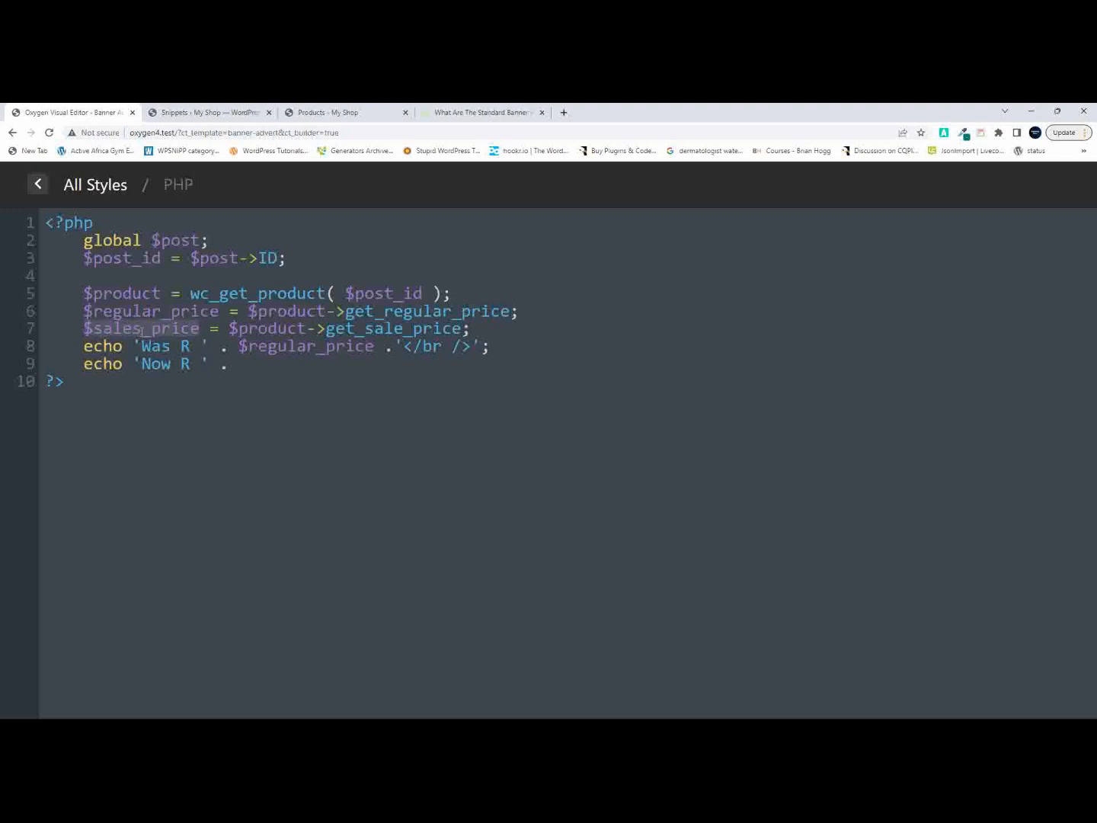
{"action": "left_click", "coordinate": [239, 367]}
{"action": "key", "text": "ctrl+v"}
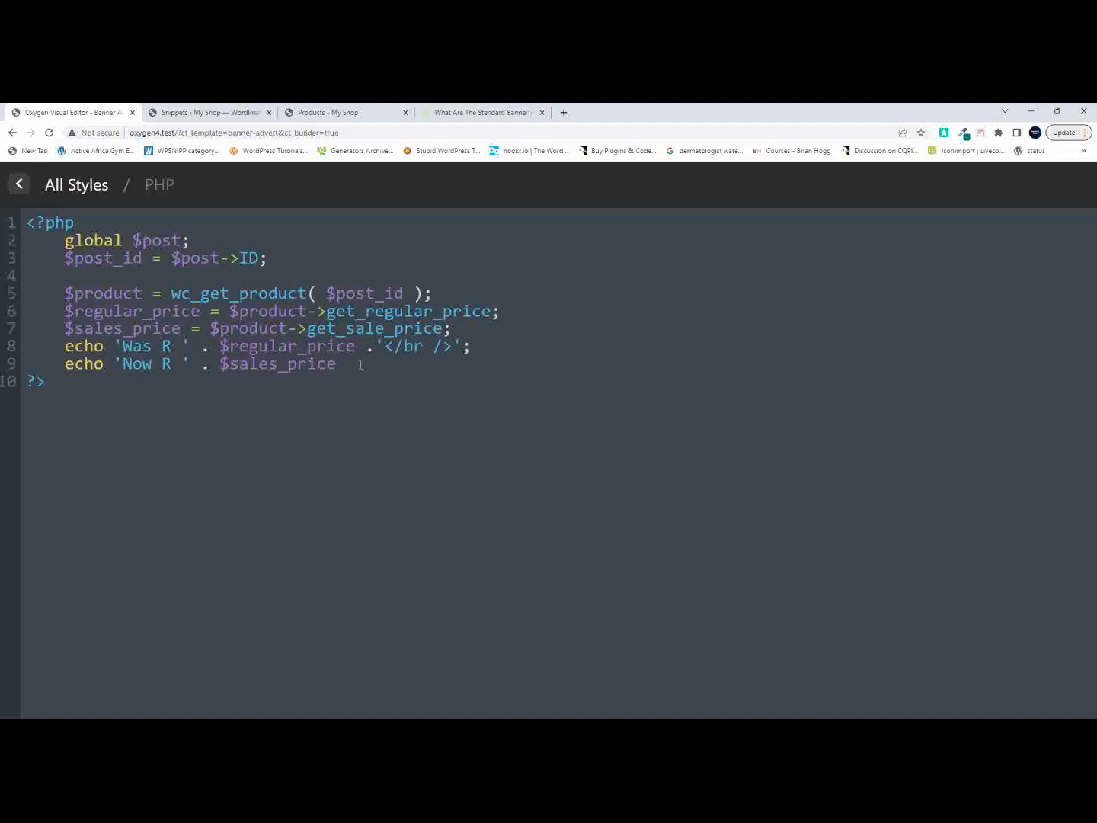
{"action": "type", "text": ";"}
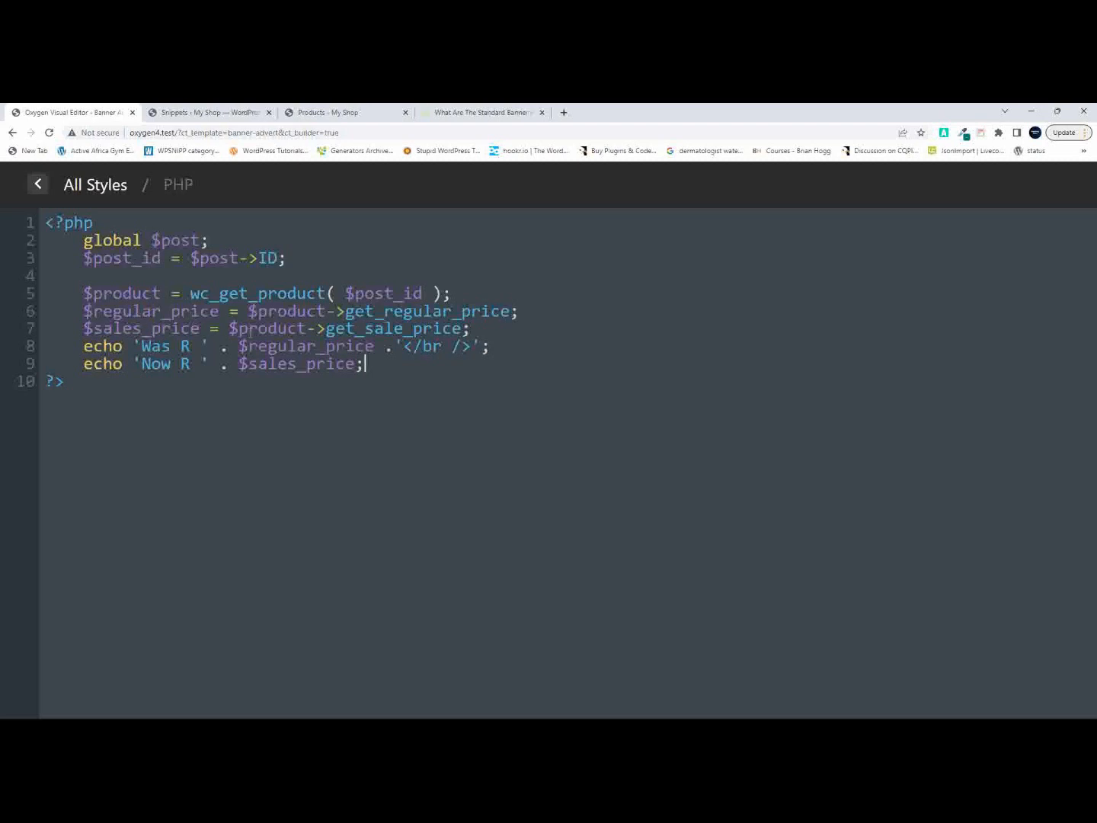
Add parentheses () to the get_regular_price and get_sale_price calls and save the template.
{"action": "left_click", "coordinate": [510, 311]}
{"action": "type", "text": "()"}
{"action": "left_click", "coordinate": [461, 329]}
{"action": "type", "text": "()"}
{"action": "left_click", "coordinate": [393, 370]}
{"action": "key", "text": "ctrl+s"}
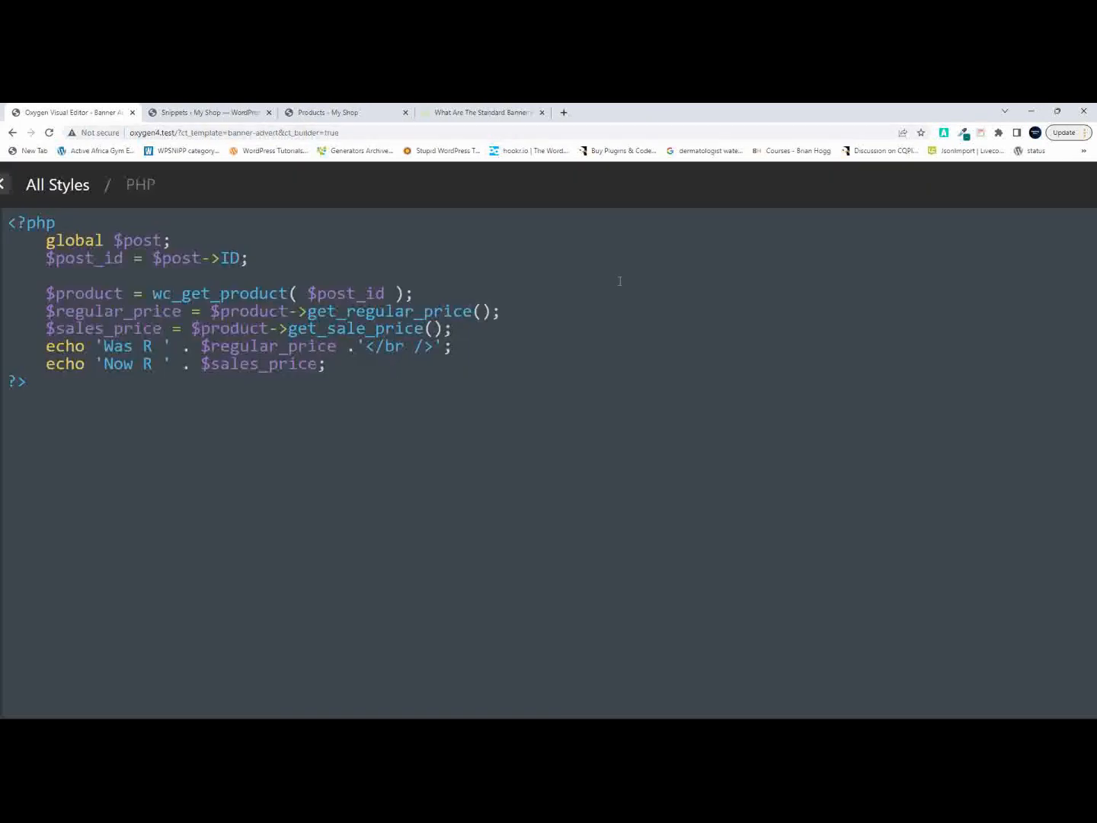
Collapse Columns (#6), select the ad-inner-wrap div, Div (#3), and open the basic container elements for adding a component.
{"action": "scroll", "coordinate": [620, 281], "scroll_direction": "down", "scroll_amount": 5}
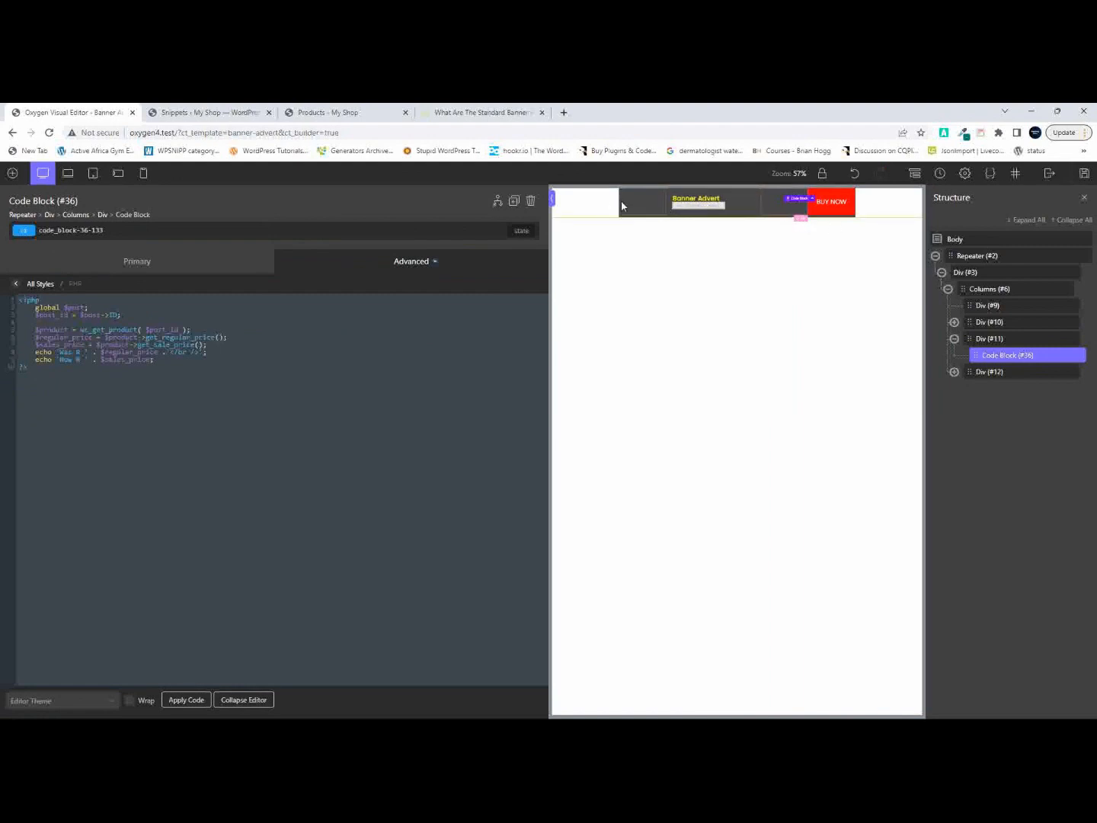
{"action": "left_click", "coordinate": [949, 290]}
{"action": "left_click", "coordinate": [965, 274]}
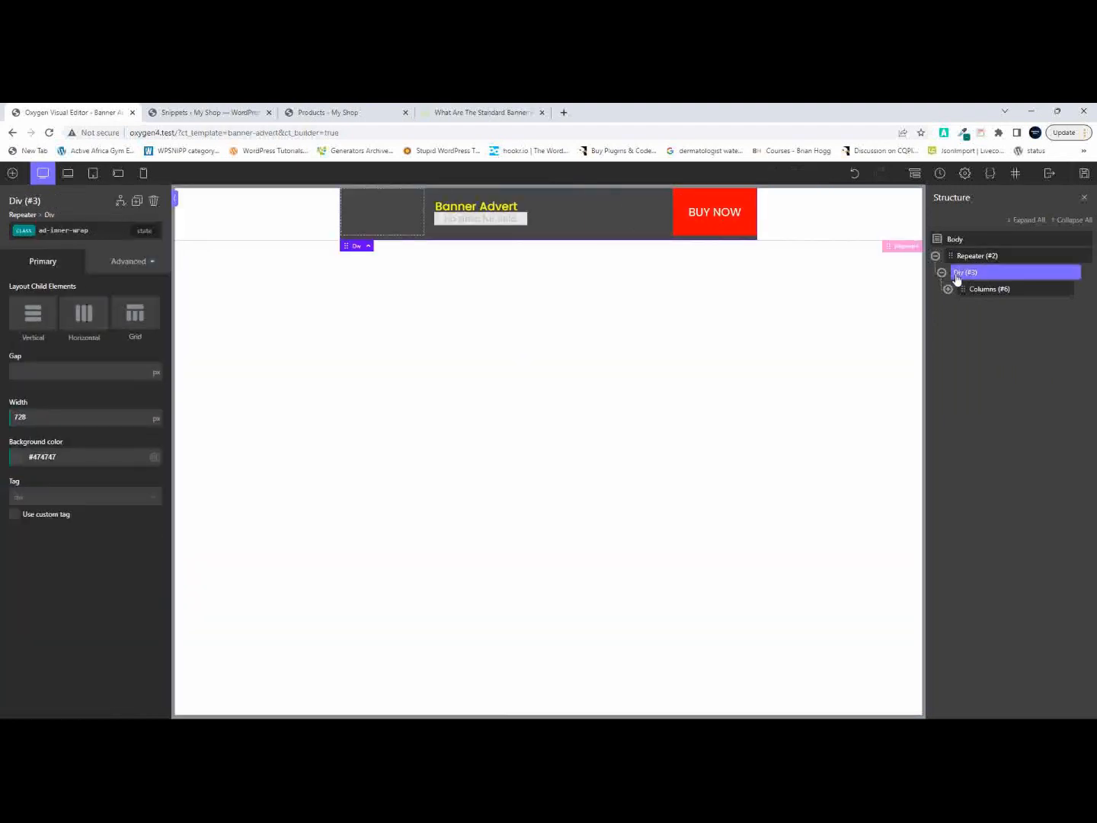
{"action": "left_click", "coordinate": [962, 259]}
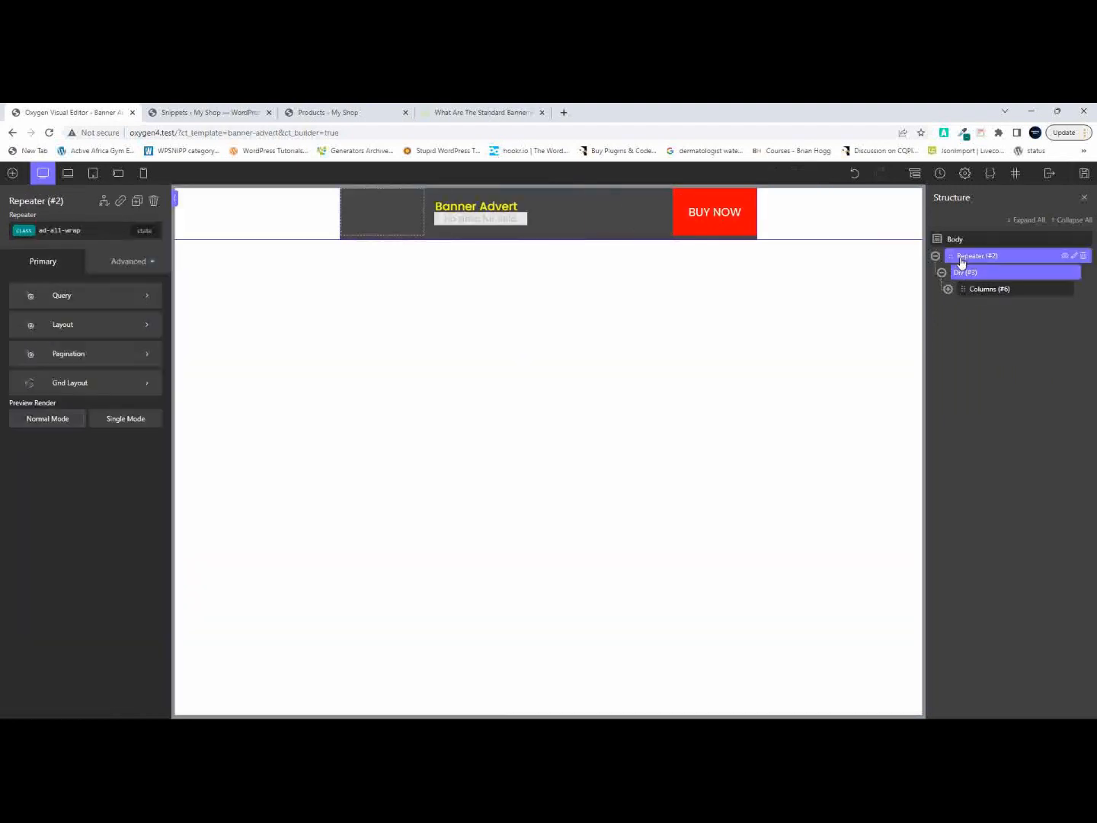
{"action": "left_click", "coordinate": [966, 274]}
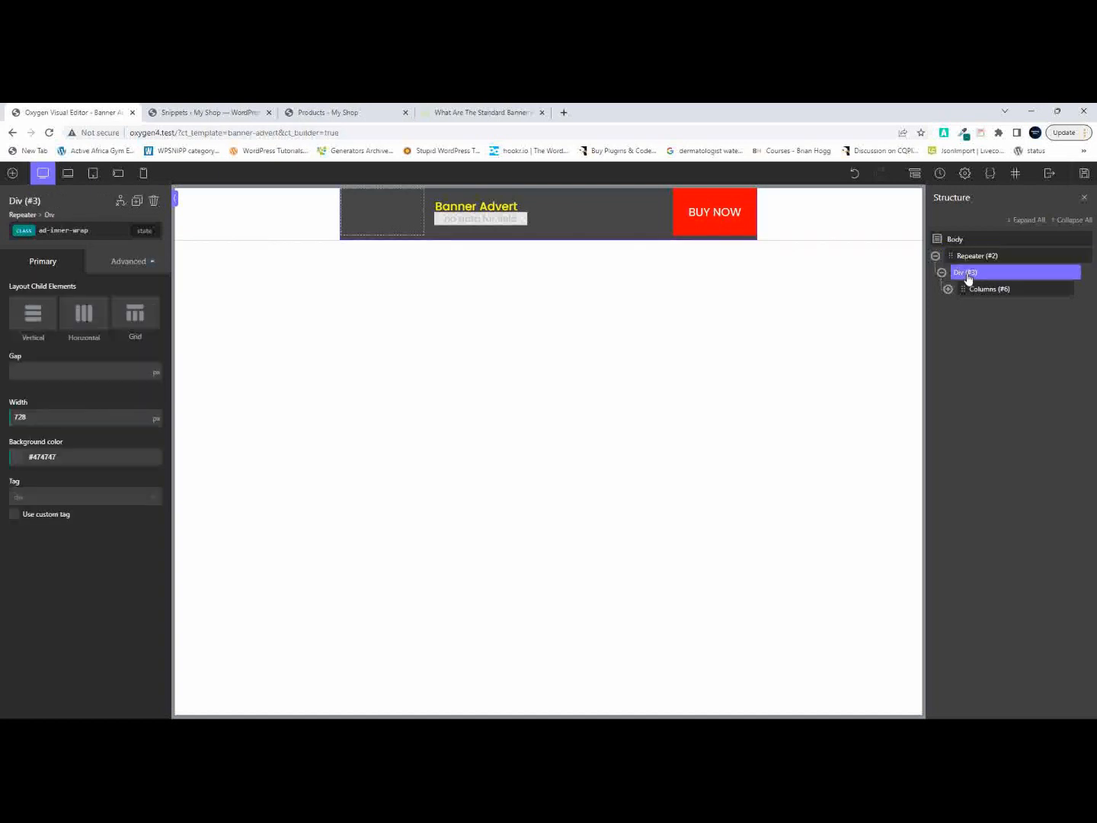
{"action": "left_click", "coordinate": [12, 174]}
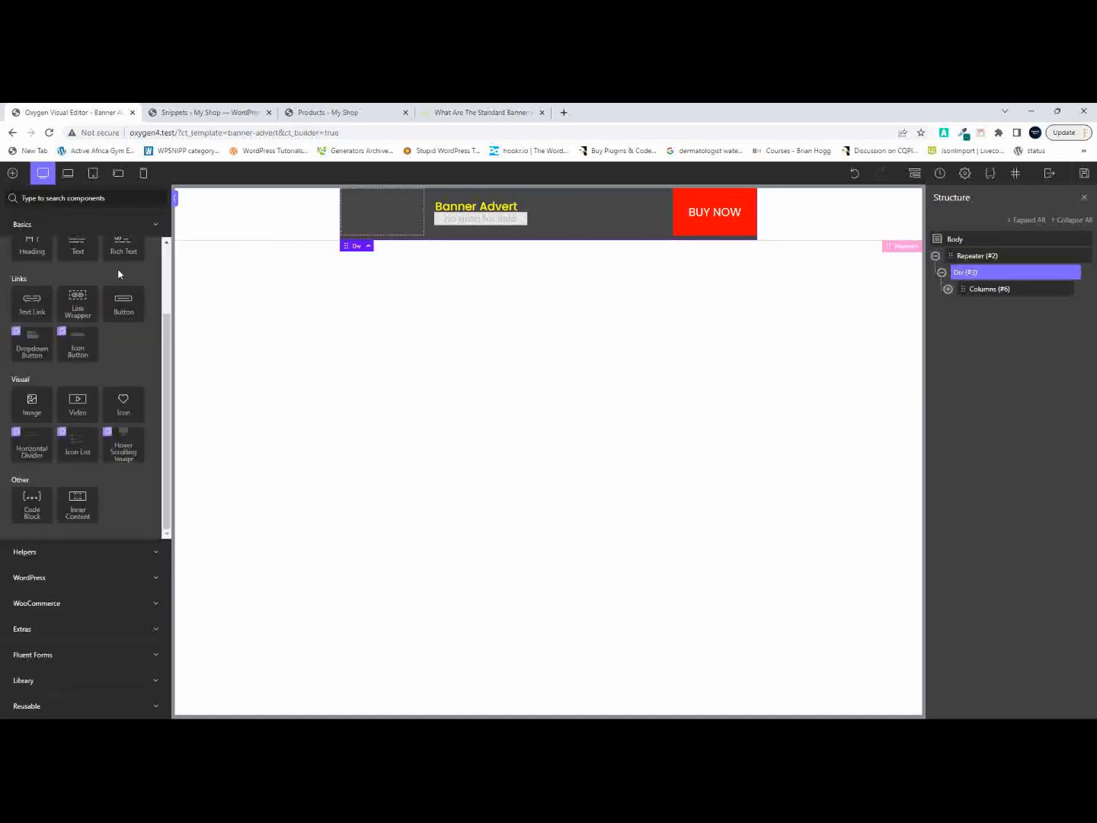
{"action": "scroll", "coordinate": [79, 297], "scroll_direction": "up", "scroll_amount": 2}
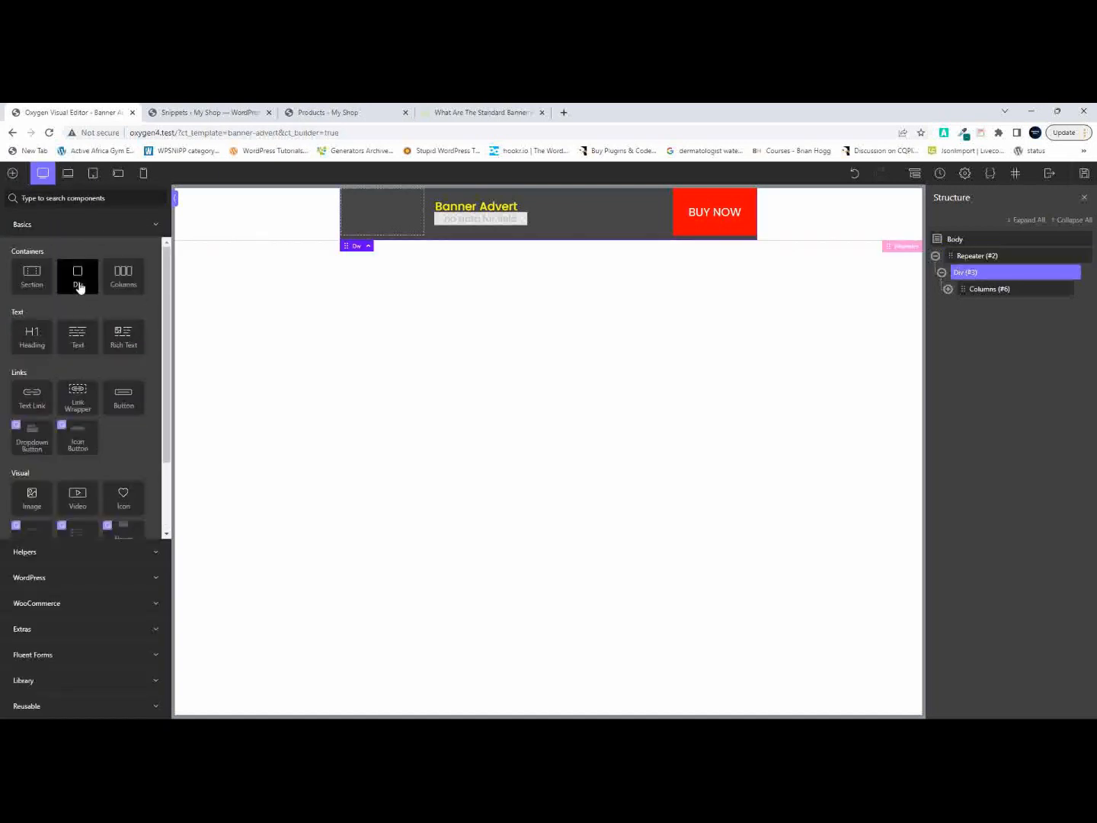
Add a div with 100% width inside the repeater's div and nest the Columns element in it.
{"action": "left_click", "coordinate": [79, 286]}
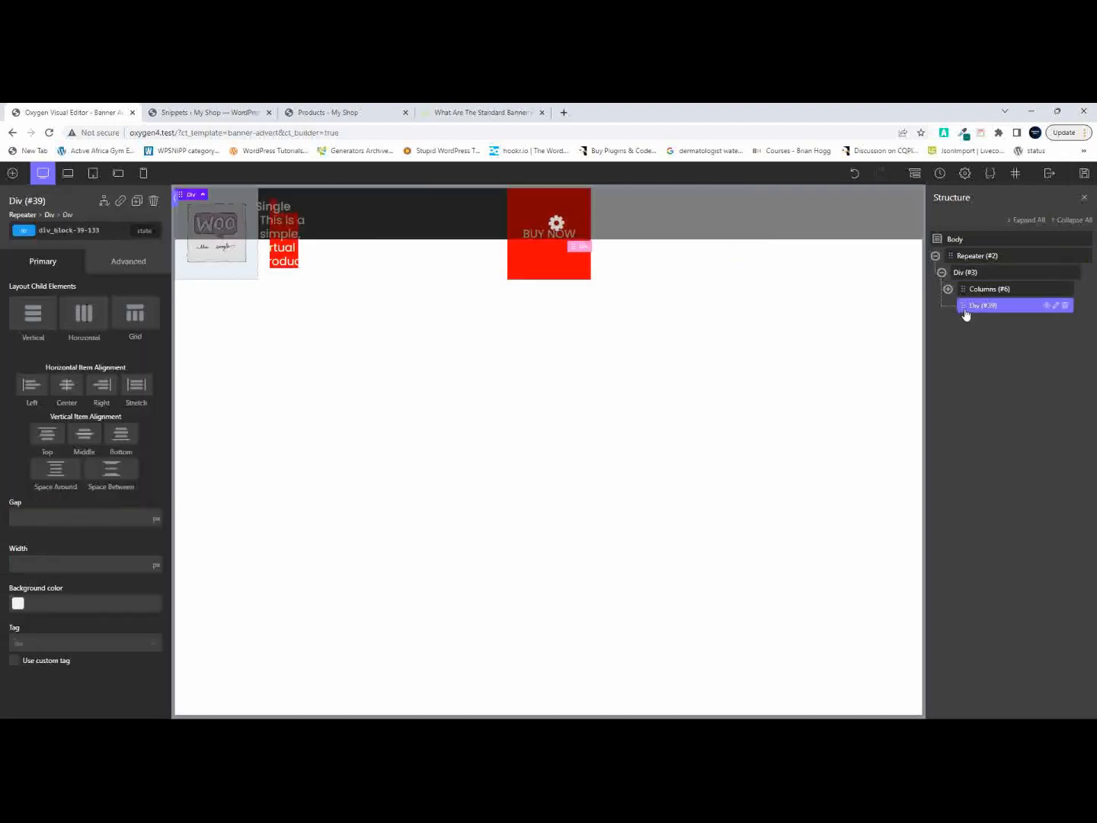
{"action": "left_click", "coordinate": [156, 565]}
{"action": "left_click", "coordinate": [156, 557]}
{"action": "type", "text": "100"}
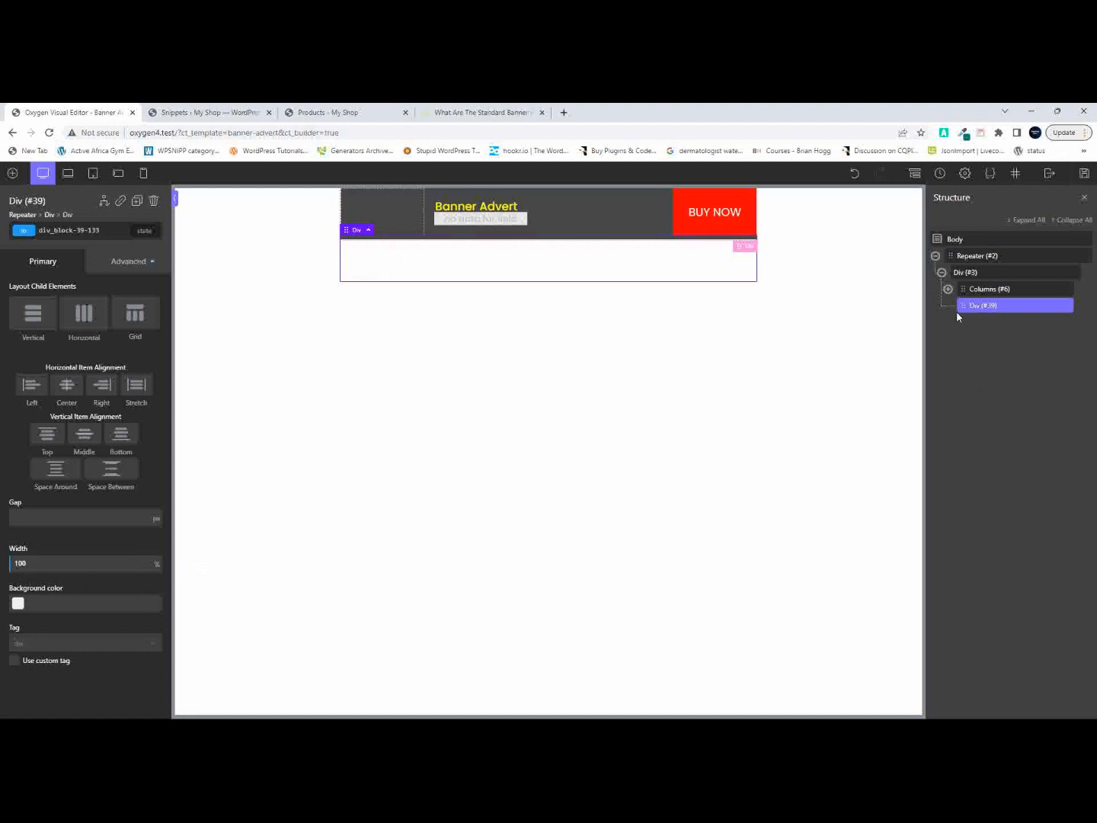
{"action": "left_click_drag", "start_coordinate": [965, 288], "coordinate": [995, 315]}
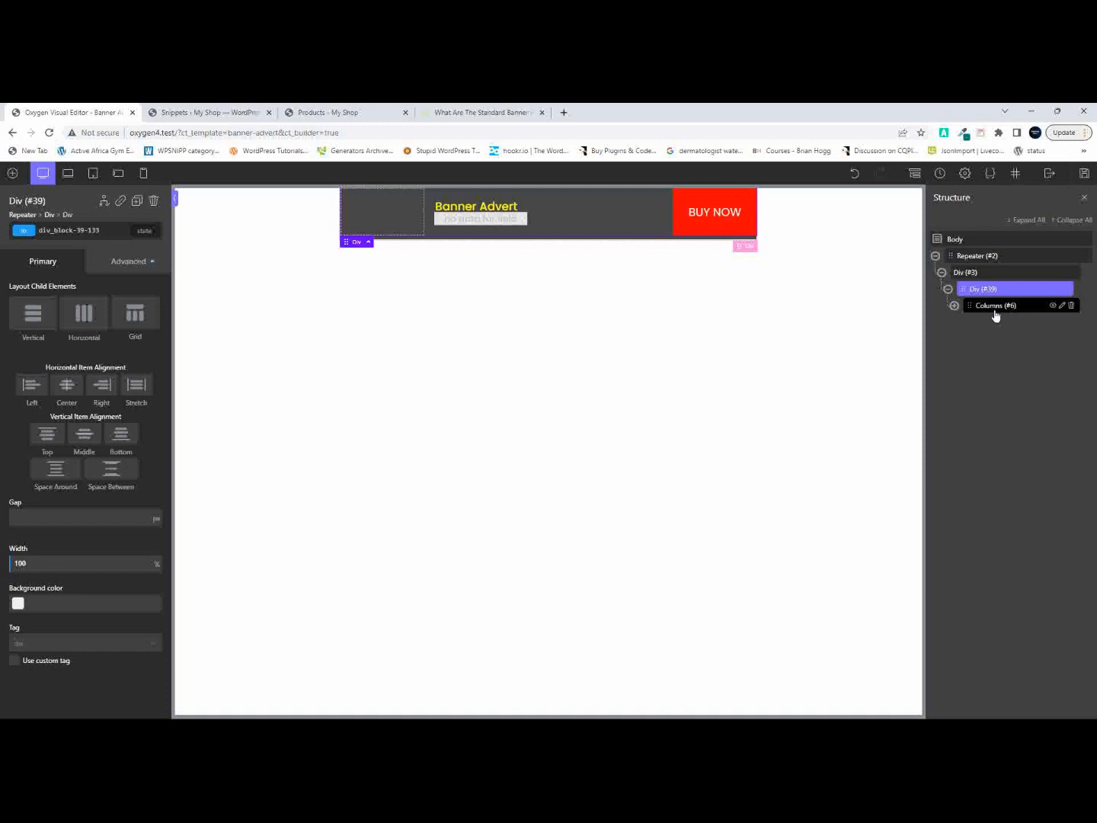
Convert the new div into a link wrapper and set its URL to the post's dynamic Permalink.
{"action": "left_click", "coordinate": [120, 200]}
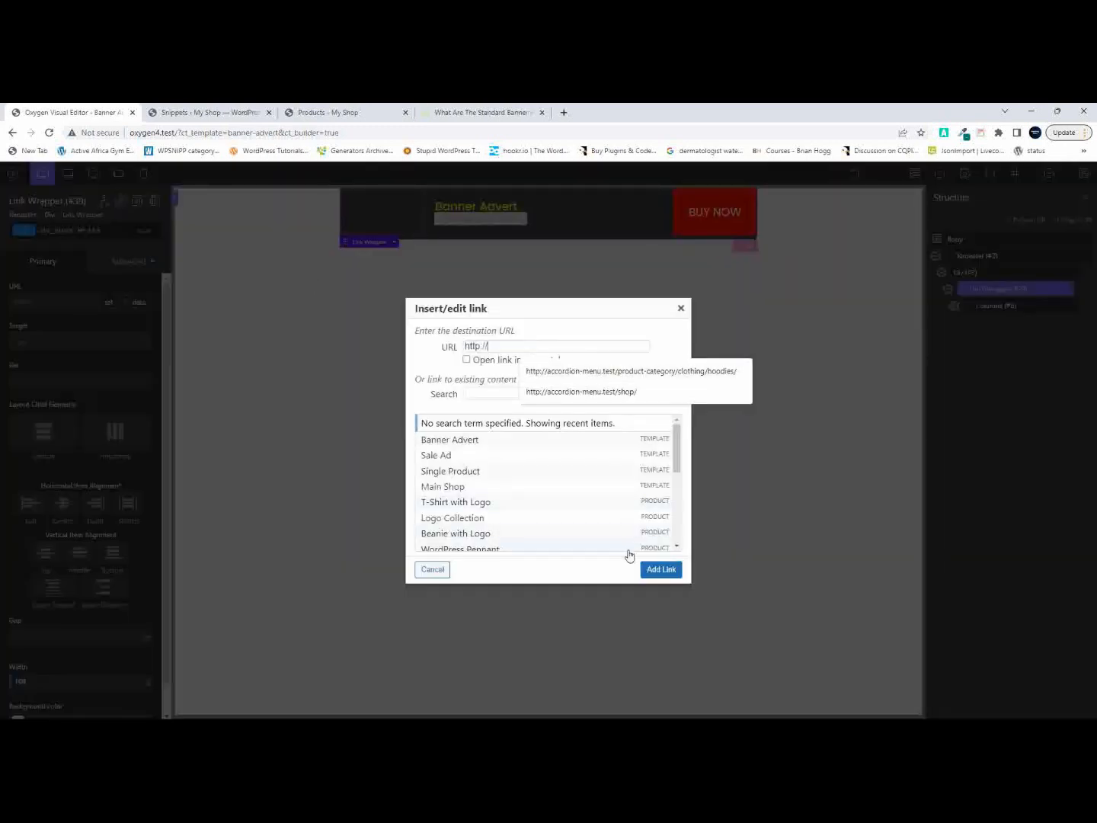
{"action": "left_click", "coordinate": [658, 570]}
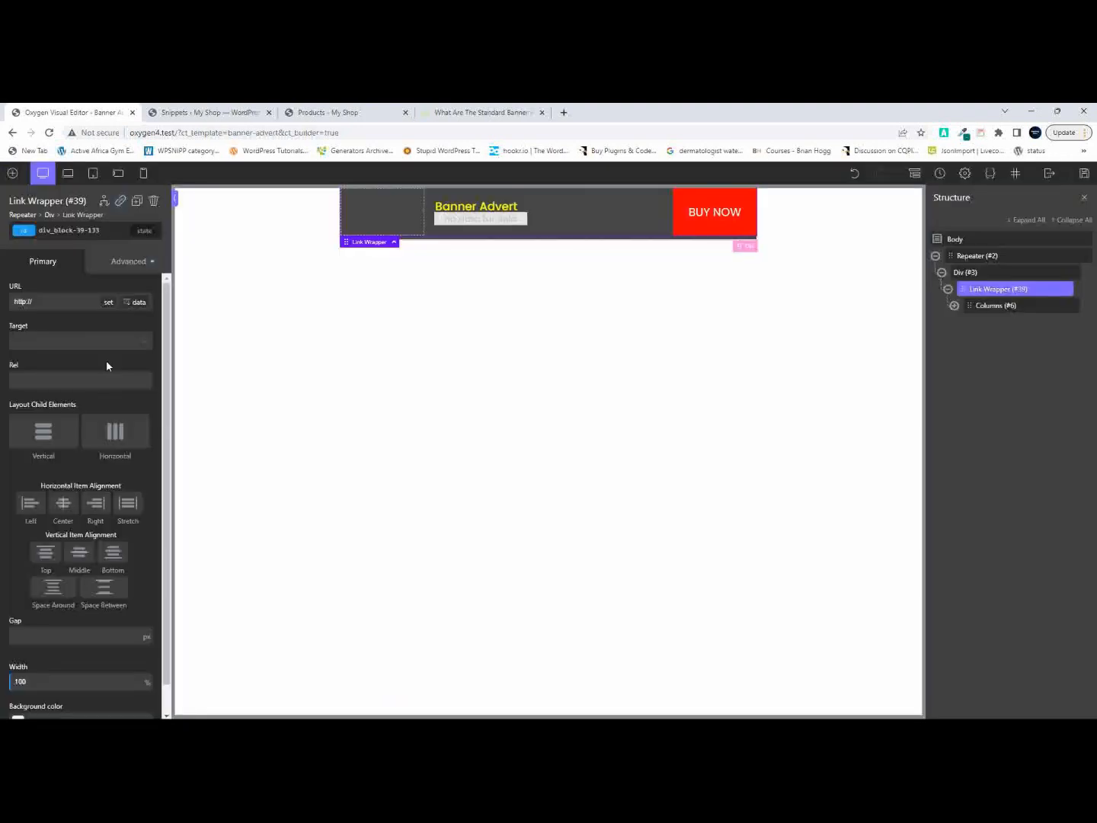
{"action": "left_click", "coordinate": [137, 303]}
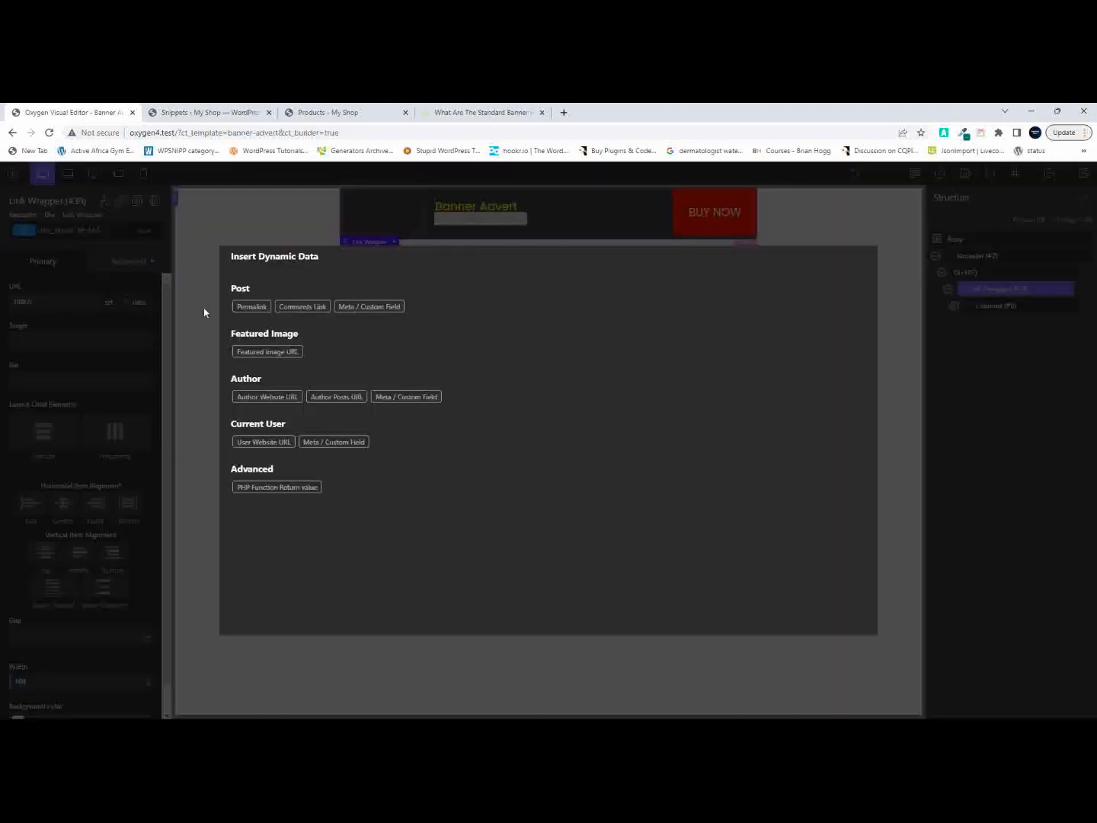
{"action": "left_click", "coordinate": [252, 306]}
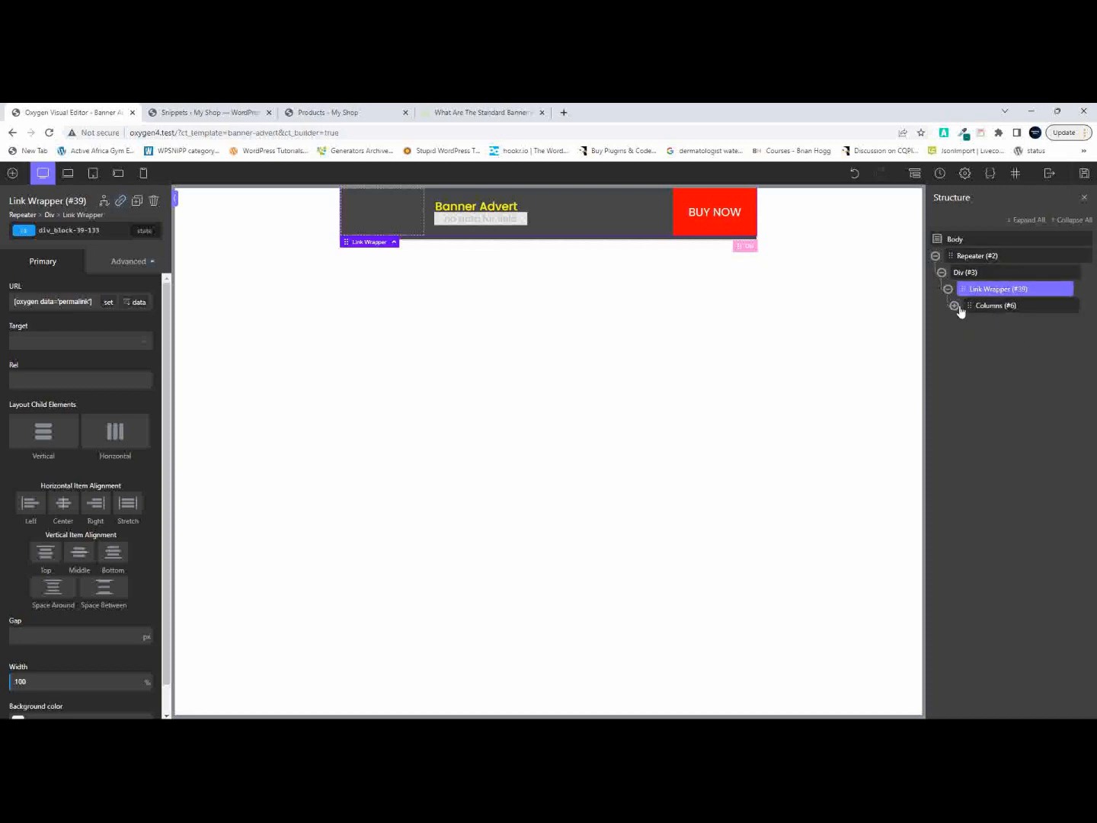
Give the link wrapper a solid 2 px border in the "atomic - Primary B" colour and save the template.
{"action": "left_click", "coordinate": [116, 260]}
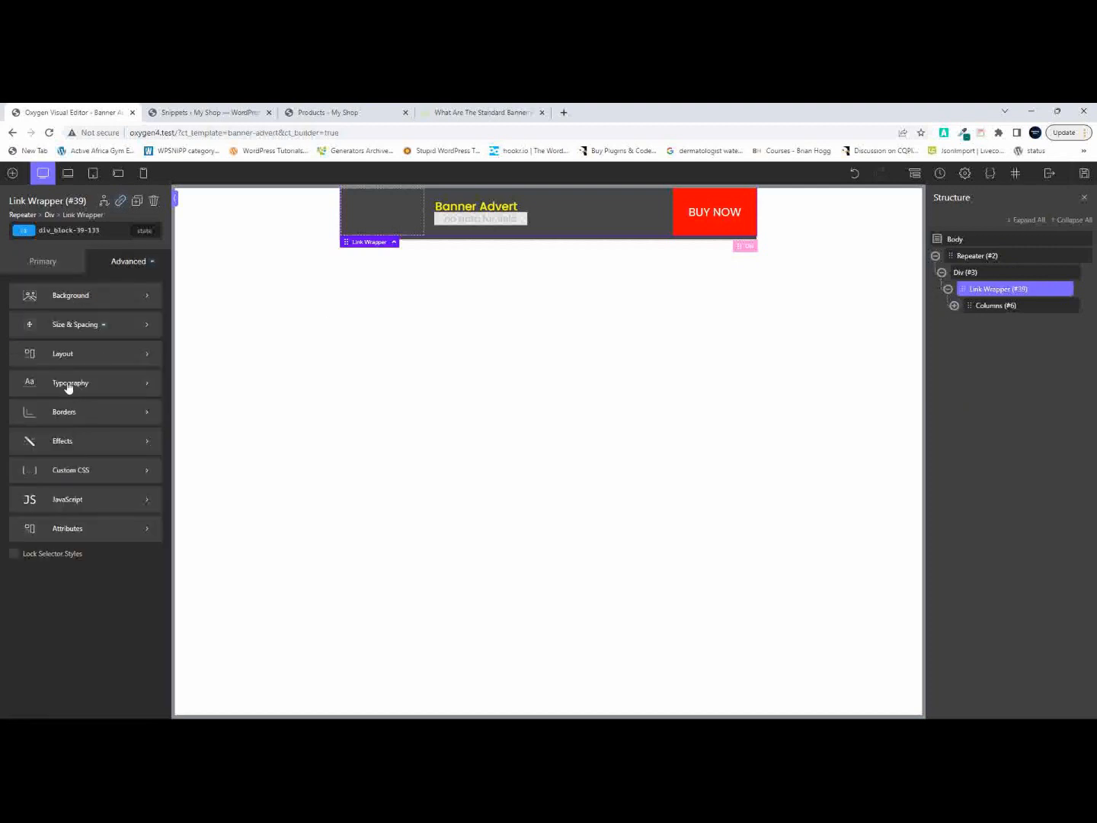
{"action": "left_click", "coordinate": [68, 416]}
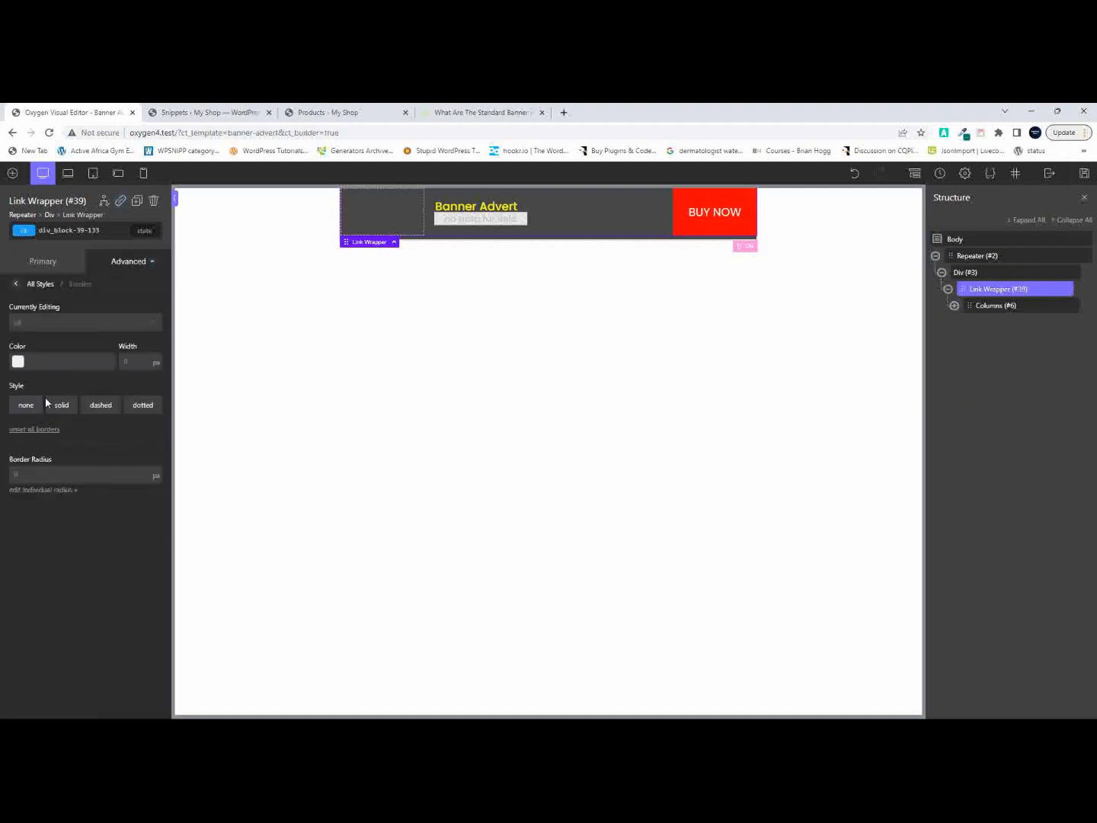
{"action": "left_click", "coordinate": [59, 407]}
{"action": "left_click", "coordinate": [134, 360]}
{"action": "type", "text": "2"}
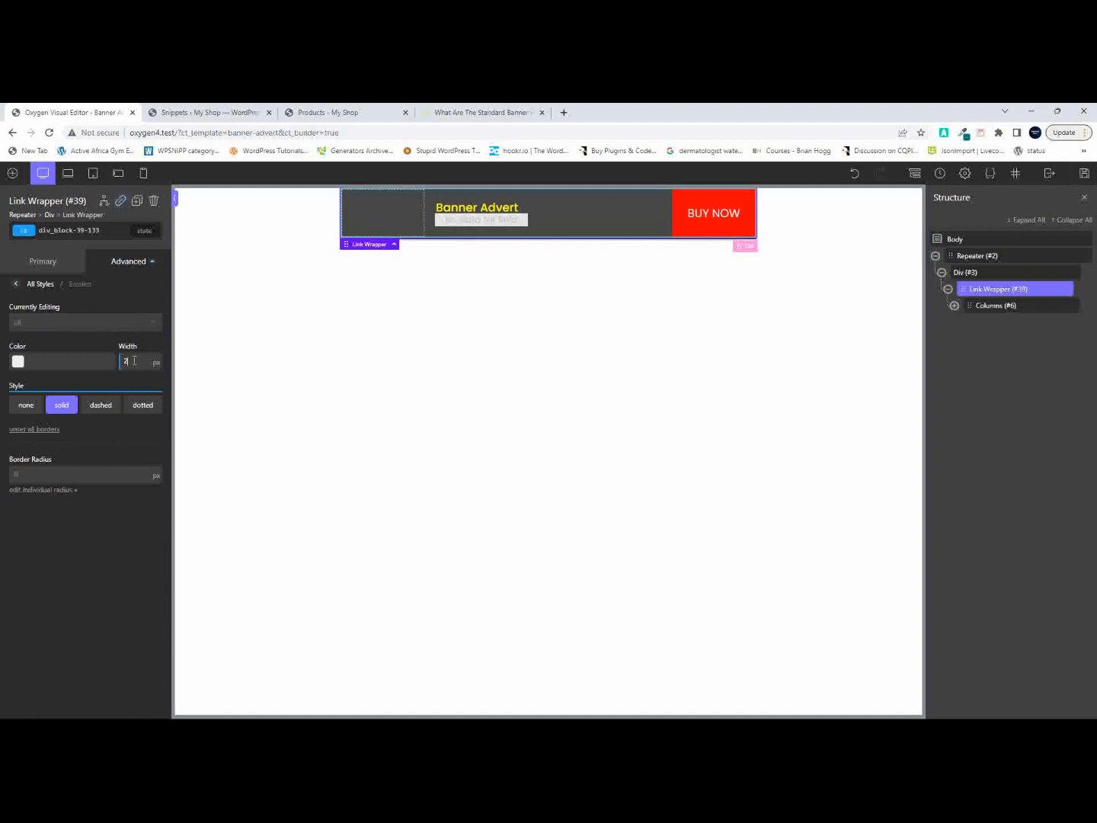
{"action": "left_click", "coordinate": [18, 362]}
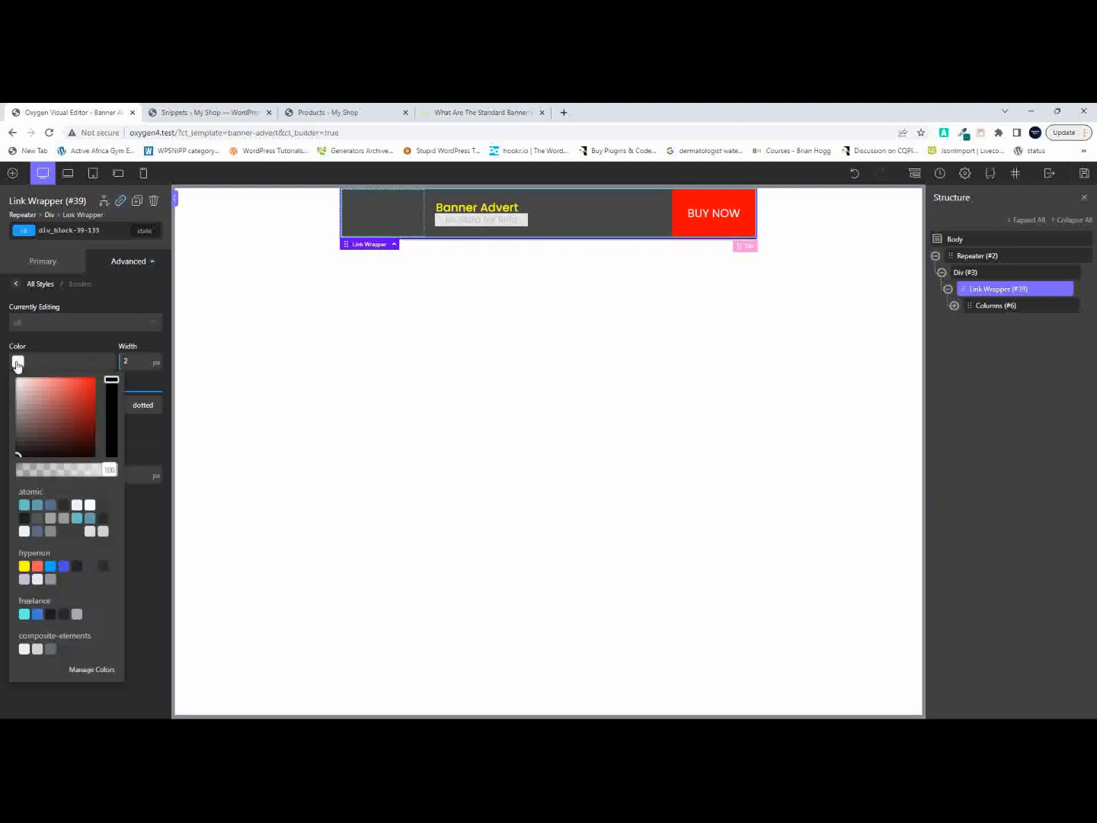
{"action": "left_click", "coordinate": [37, 506]}
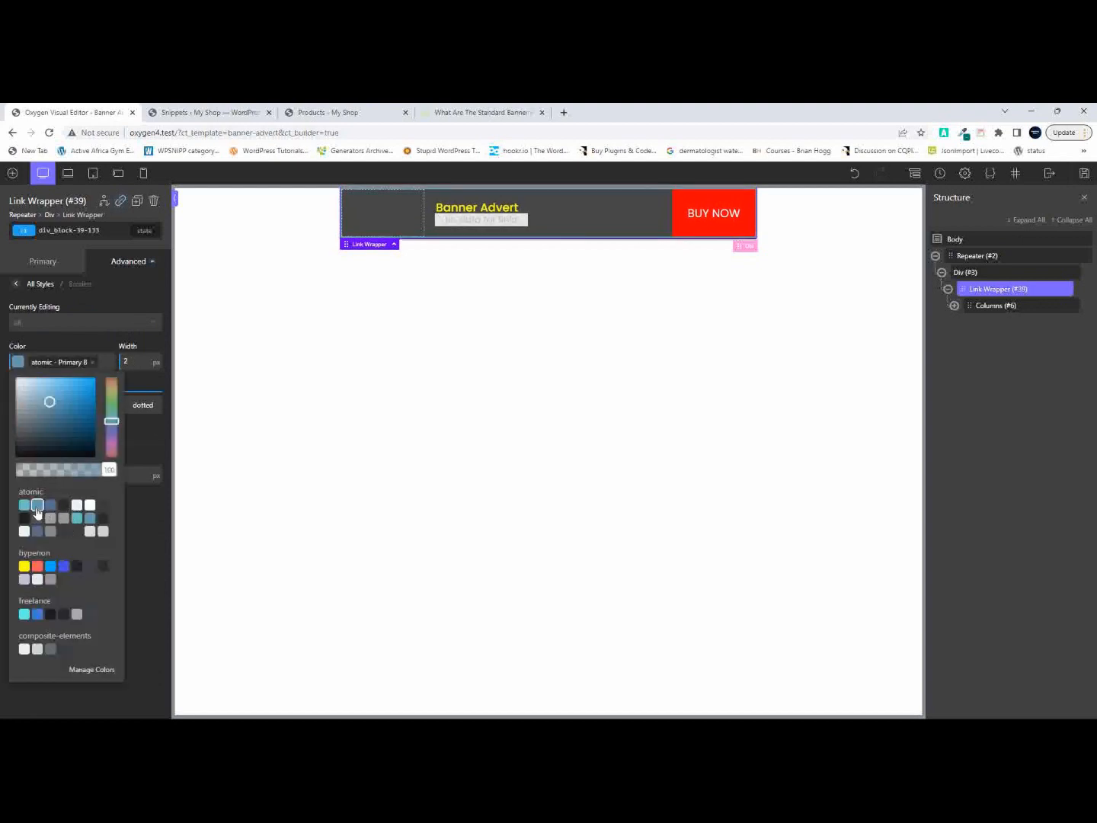
{"action": "left_click", "coordinate": [94, 344]}
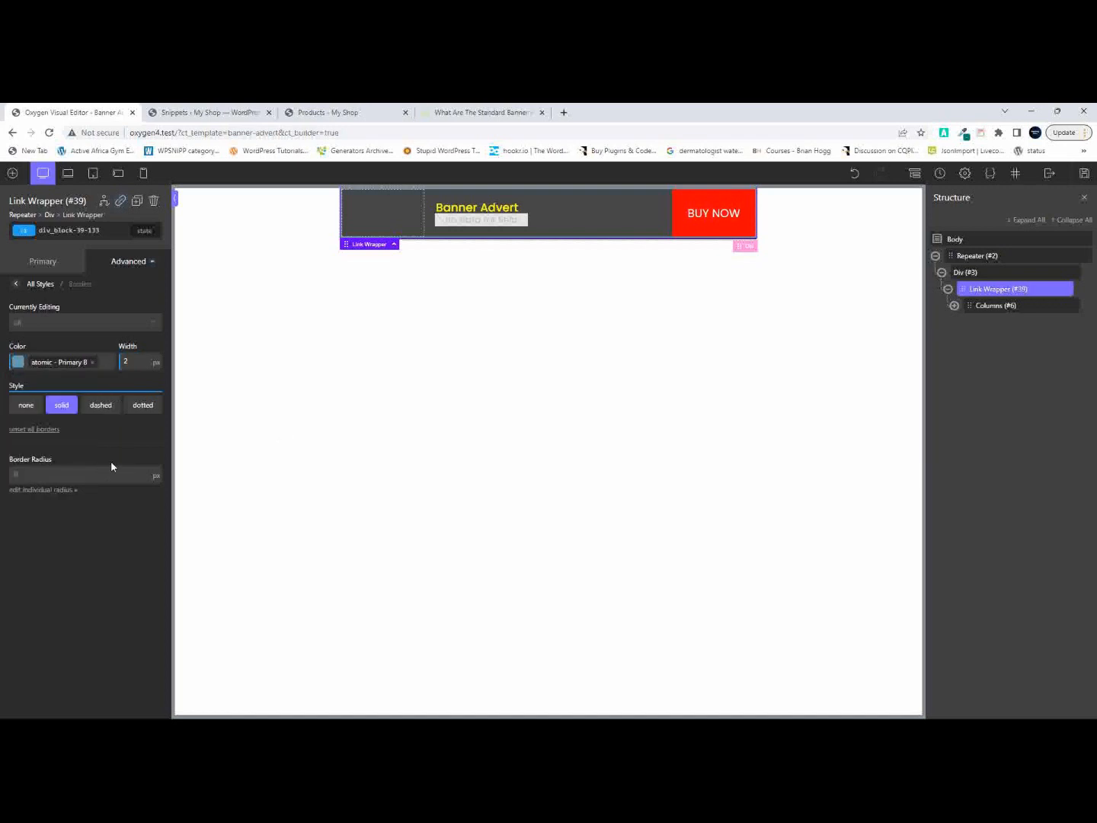
{"action": "left_click", "coordinate": [1082, 175]}
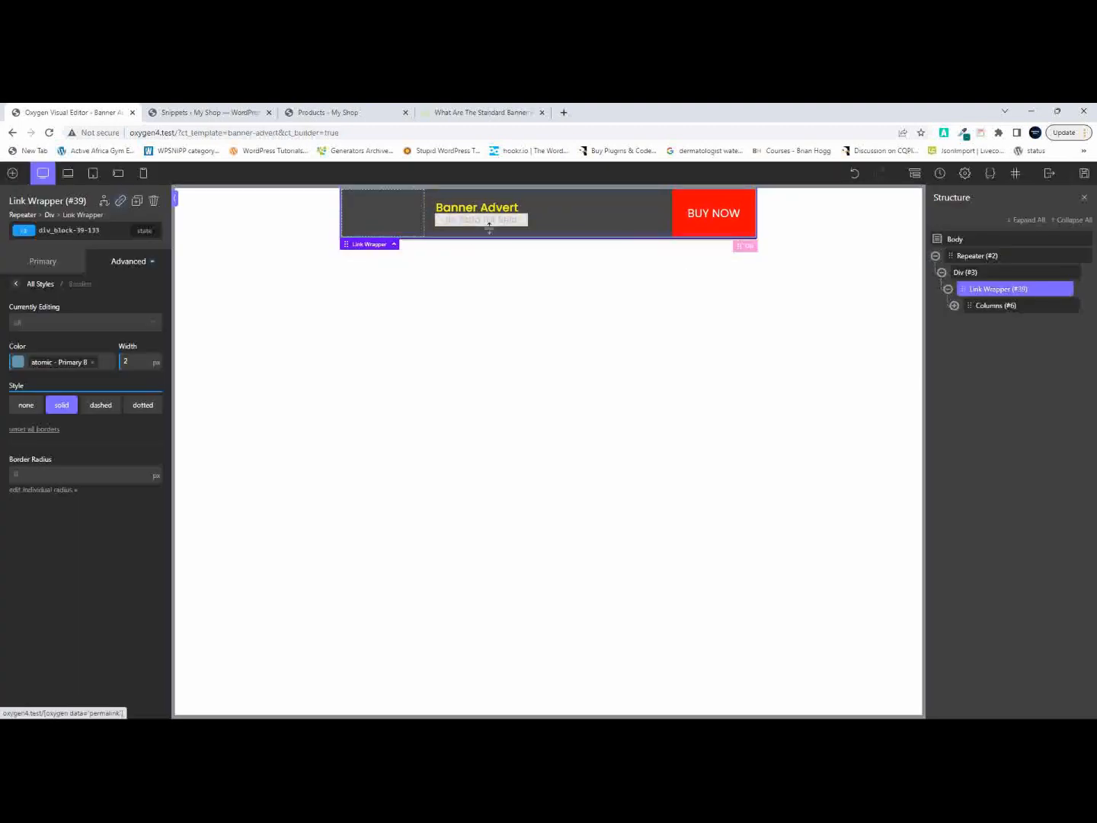
Examine the price and buy divs inside the banner's columns.
{"action": "left_click", "coordinate": [618, 217]}
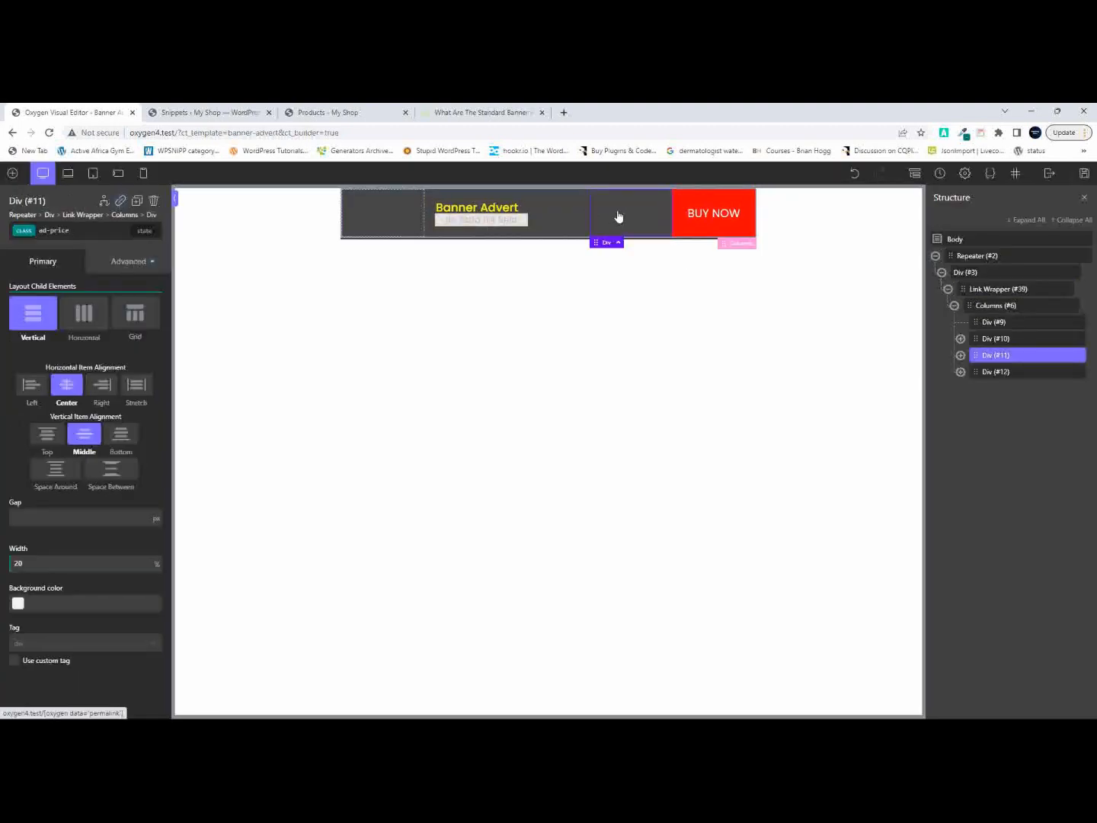
{"action": "left_click", "coordinate": [961, 355]}
{"action": "left_click", "coordinate": [986, 389]}
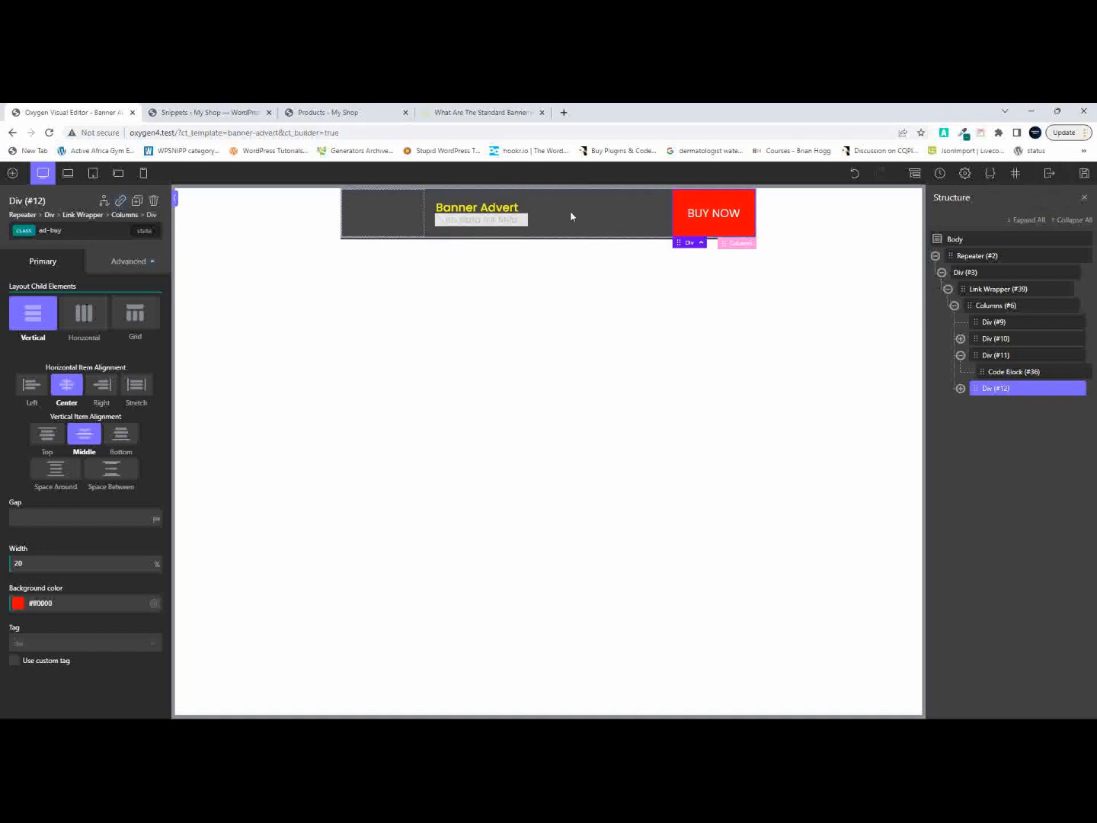
Open the Banner Advert template's WP Admin edit page and highlight the post ID in its URL.
{"action": "left_click", "coordinate": [1050, 176]}
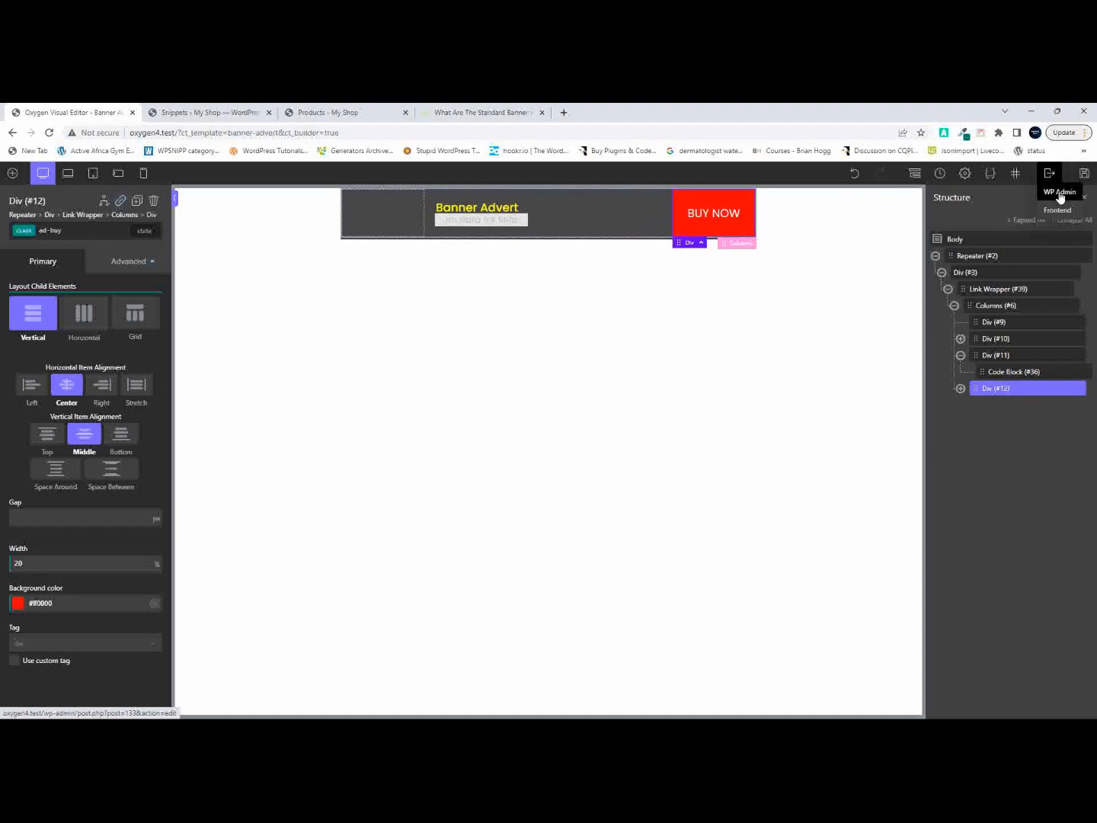
{"action": "left_click", "coordinate": [1061, 193]}
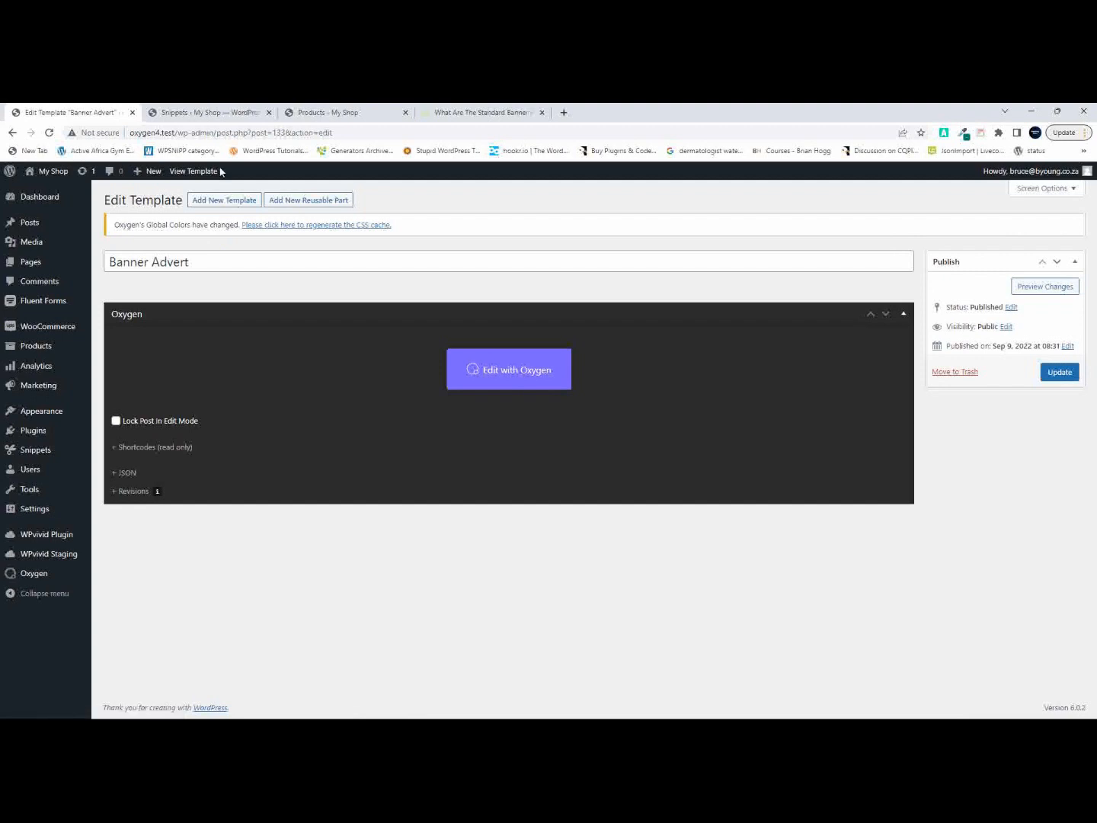
{"action": "left_click_drag", "start_coordinate": [273, 133], "coordinate": [285, 133]}
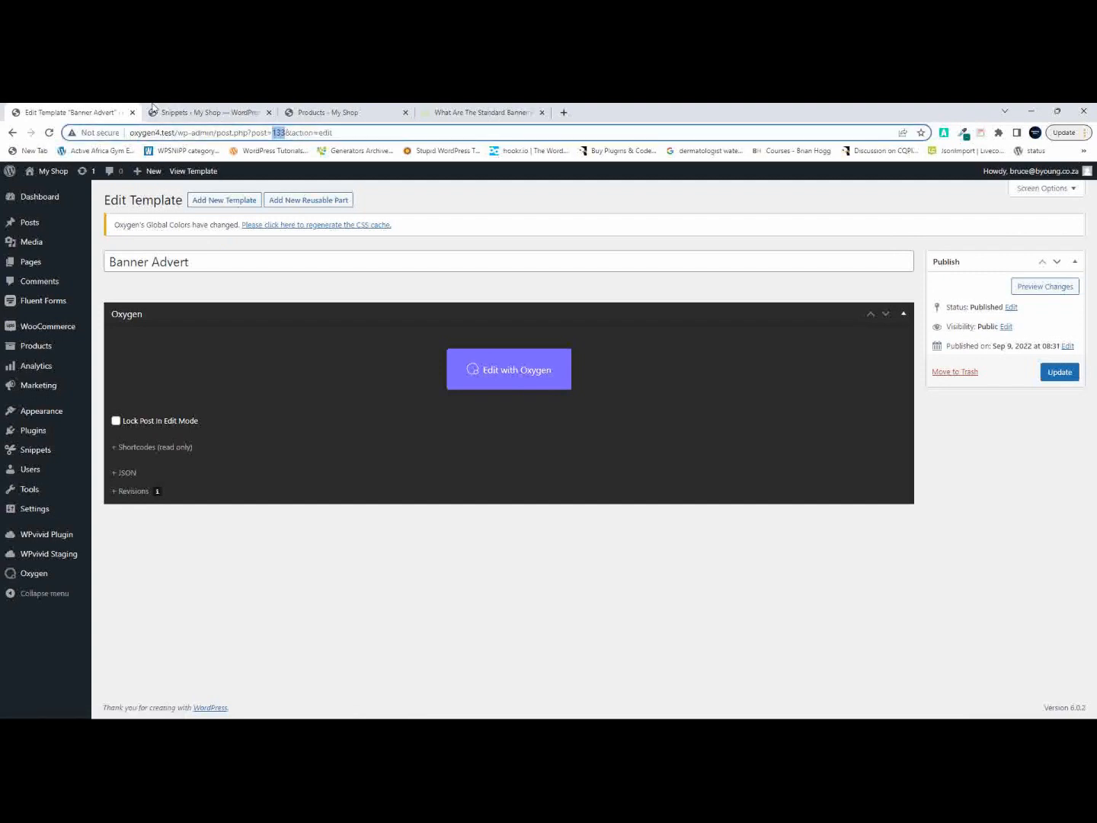
Start a new code snippet titled "The Banner Ads".
{"action": "left_click", "coordinate": [183, 112]}
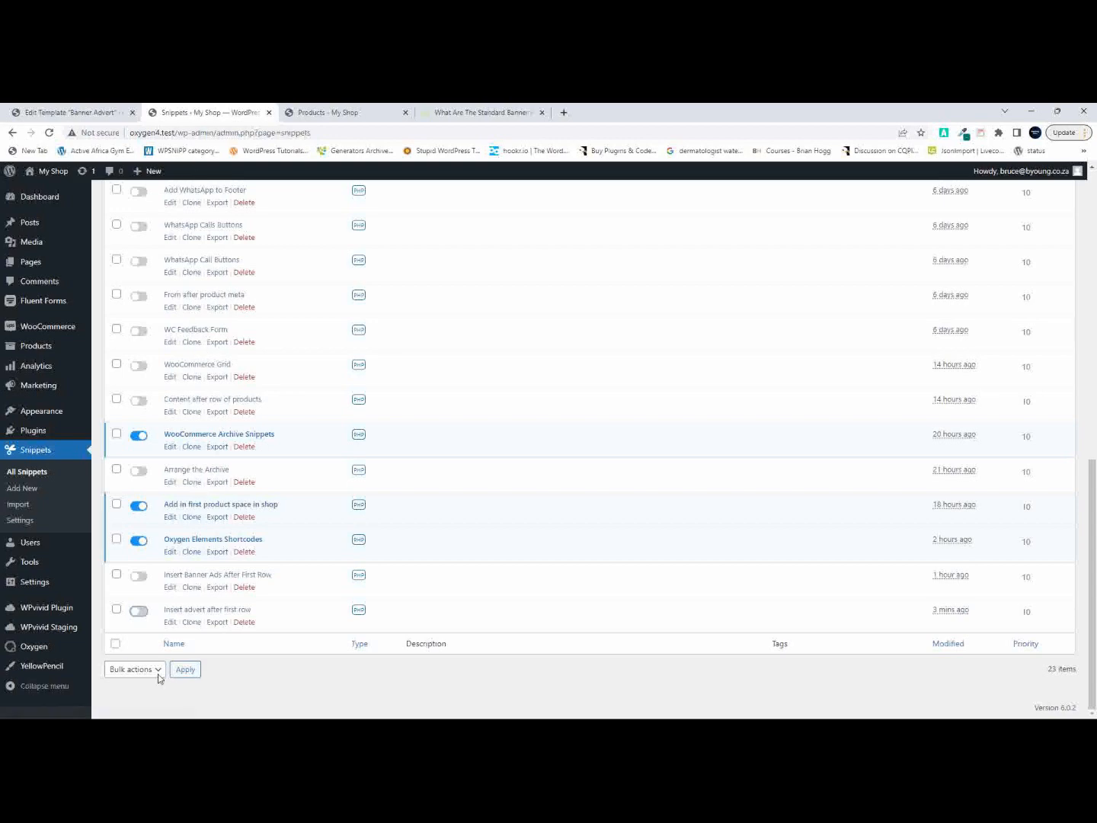
{"action": "scroll", "coordinate": [180, 564], "scroll_direction": "up", "scroll_amount": 10}
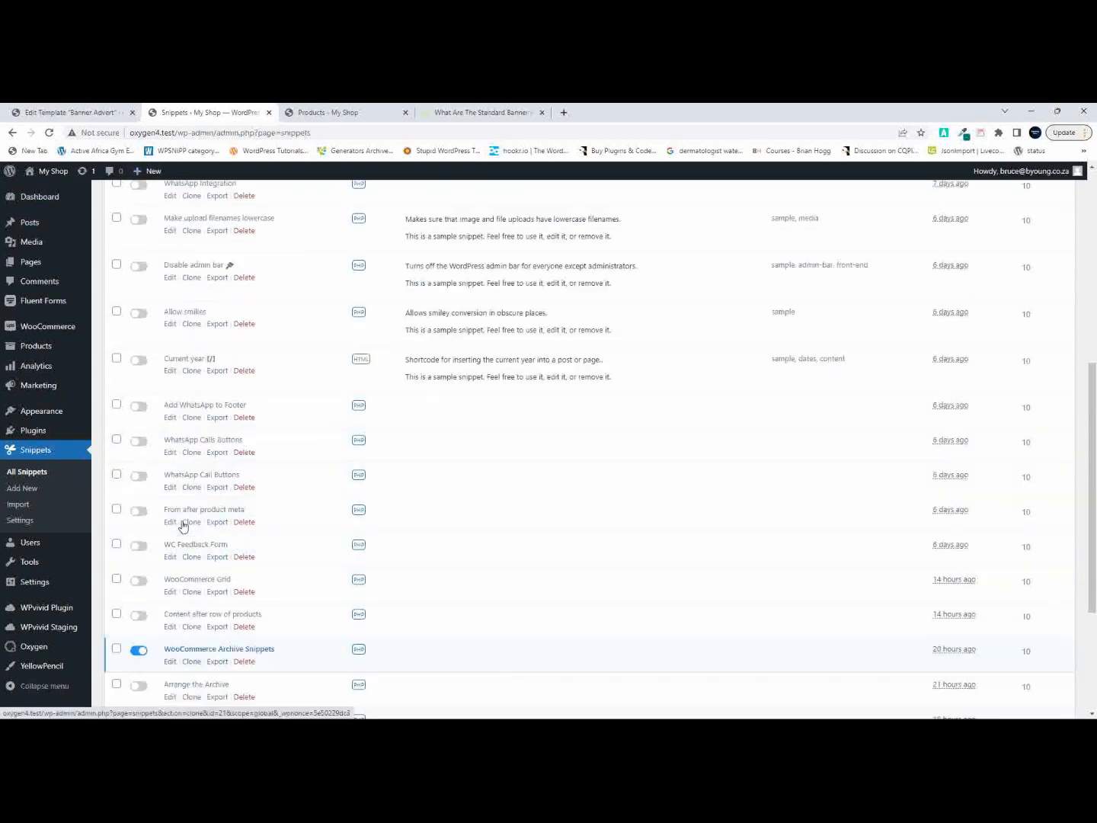
{"action": "left_click", "coordinate": [172, 199]}
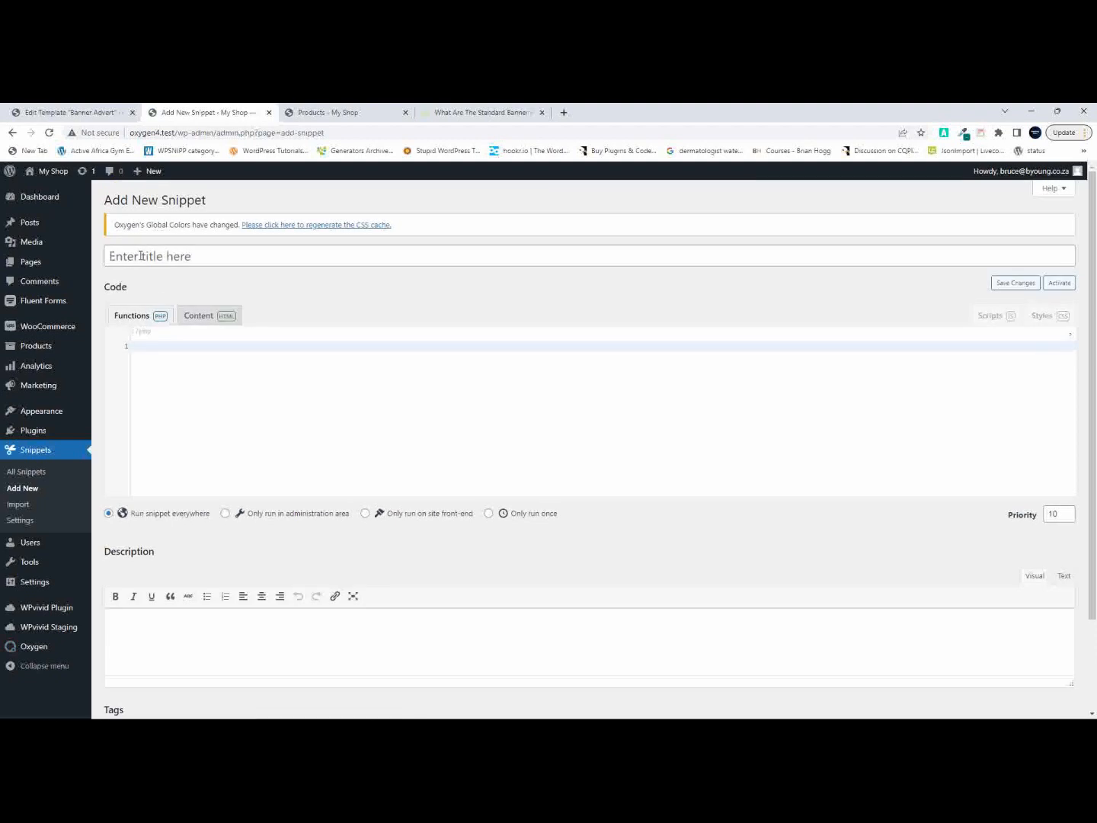
{"action": "left_click", "coordinate": [142, 257]}
{"action": "type", "text": "The Banner"}
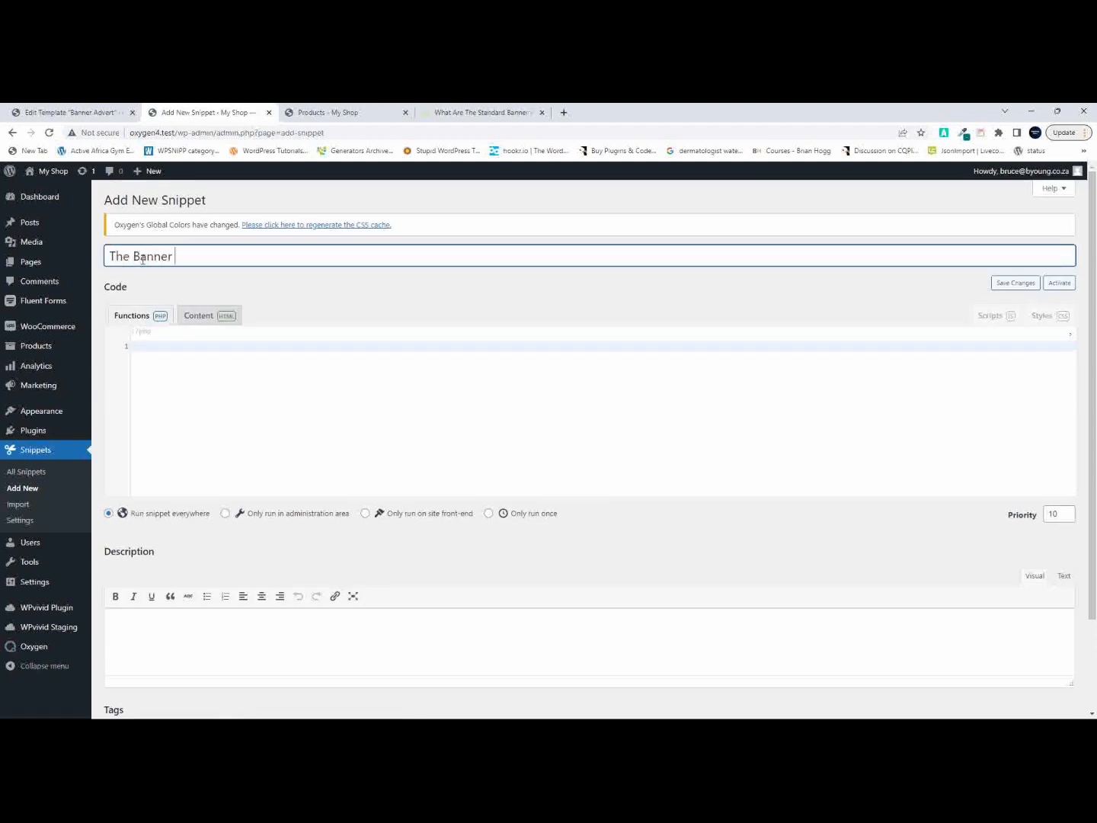
{"action": "type", "text": " Ads"}
Write an empty PHP function by_banner_ads() in the snippet and save it.
{"action": "left_click", "coordinate": [177, 350]}
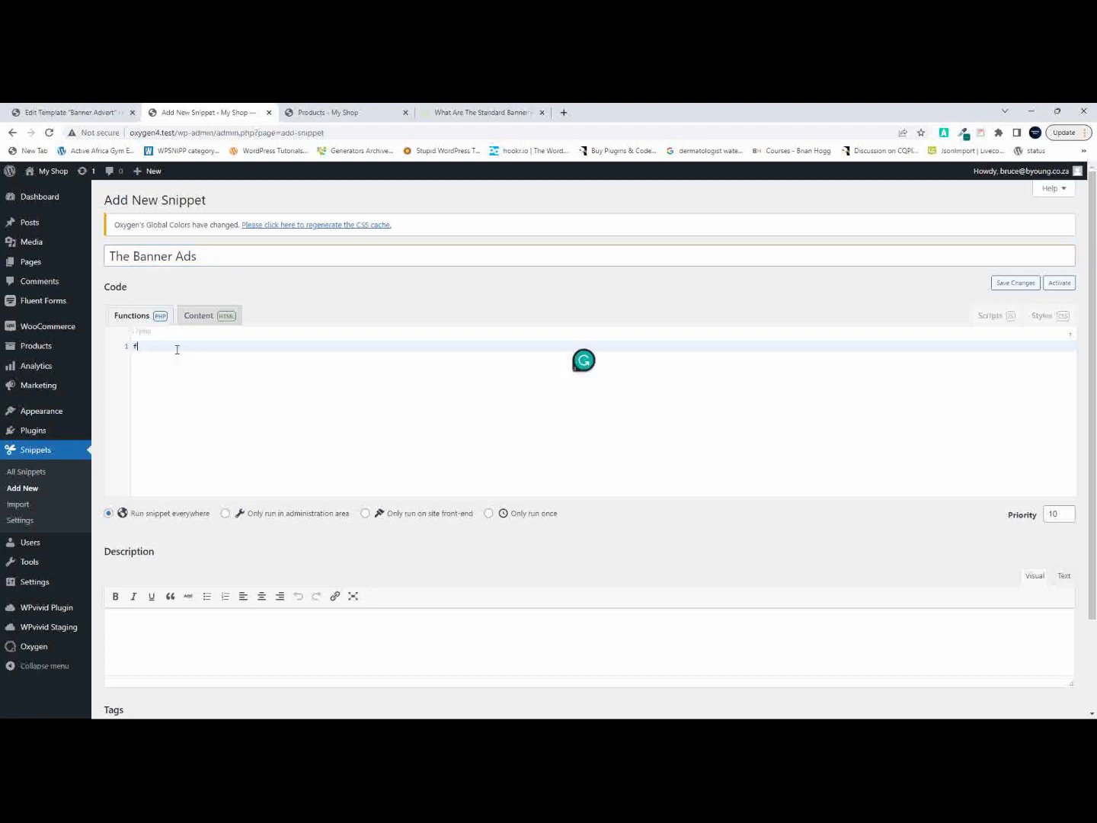
{"action": "type", "text": "function br"}
{"action": "type", "text": "_banner_ads() {"}
{"action": "key", "text": "Return"}
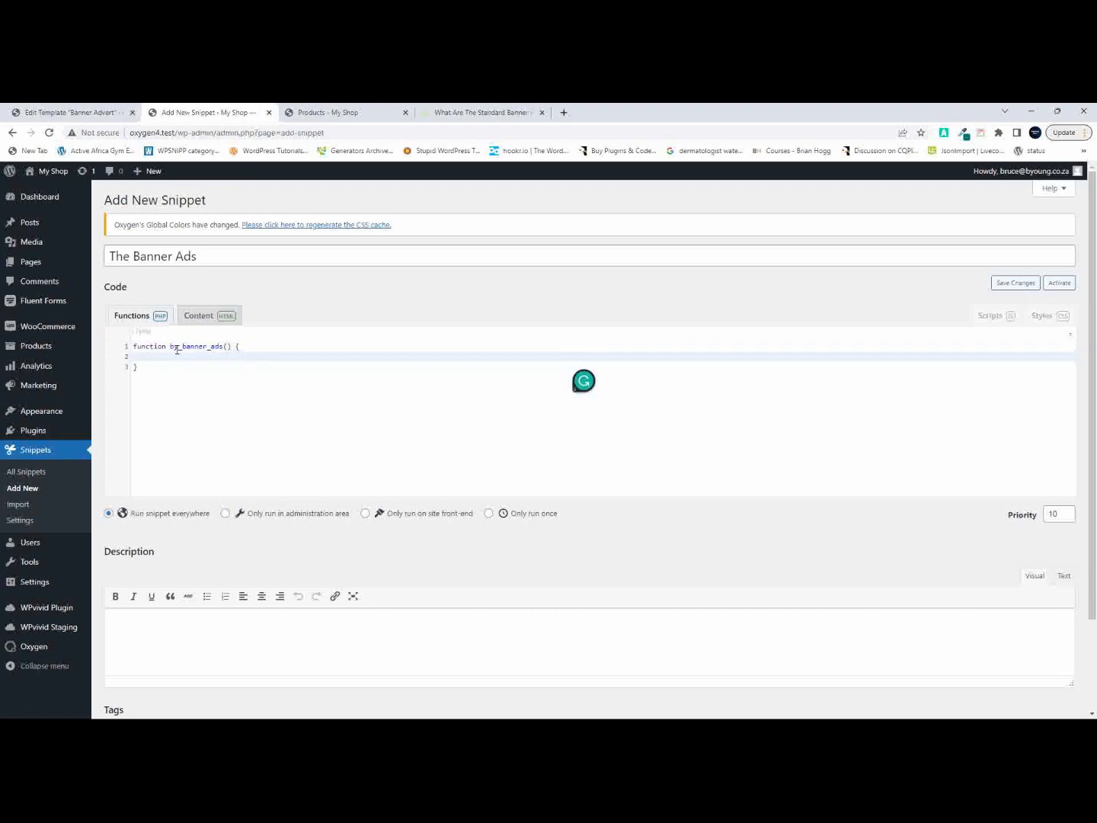
{"action": "key", "text": "ctrl+s"}
Below the function, add an add_action call on the 'woocommerce_after_shop_loop_item' hook.
{"action": "left_click", "coordinate": [153, 377]}
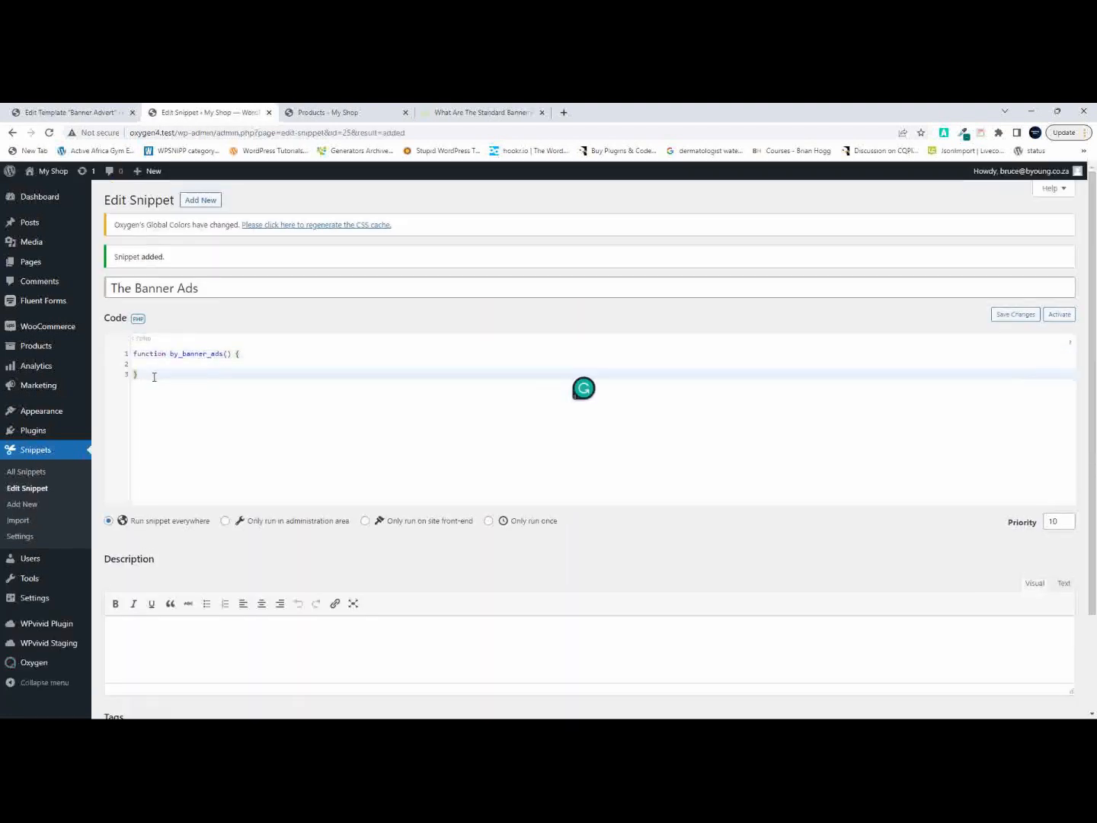
{"action": "key", "text": "Return"}
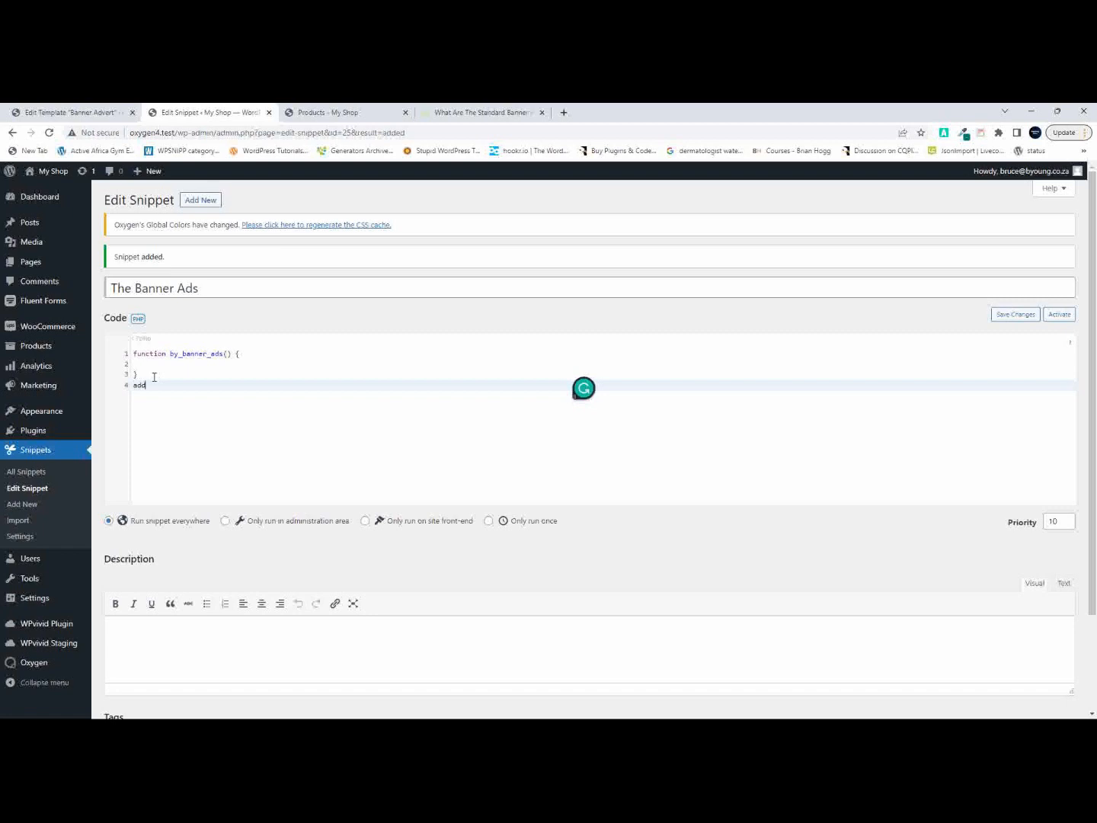
{"action": "type", "text": "add_action9"}
{"action": "key", "text": "BackSpace"}
{"action": "type", "text": "( 'woocommerce_after_shop_loop"}
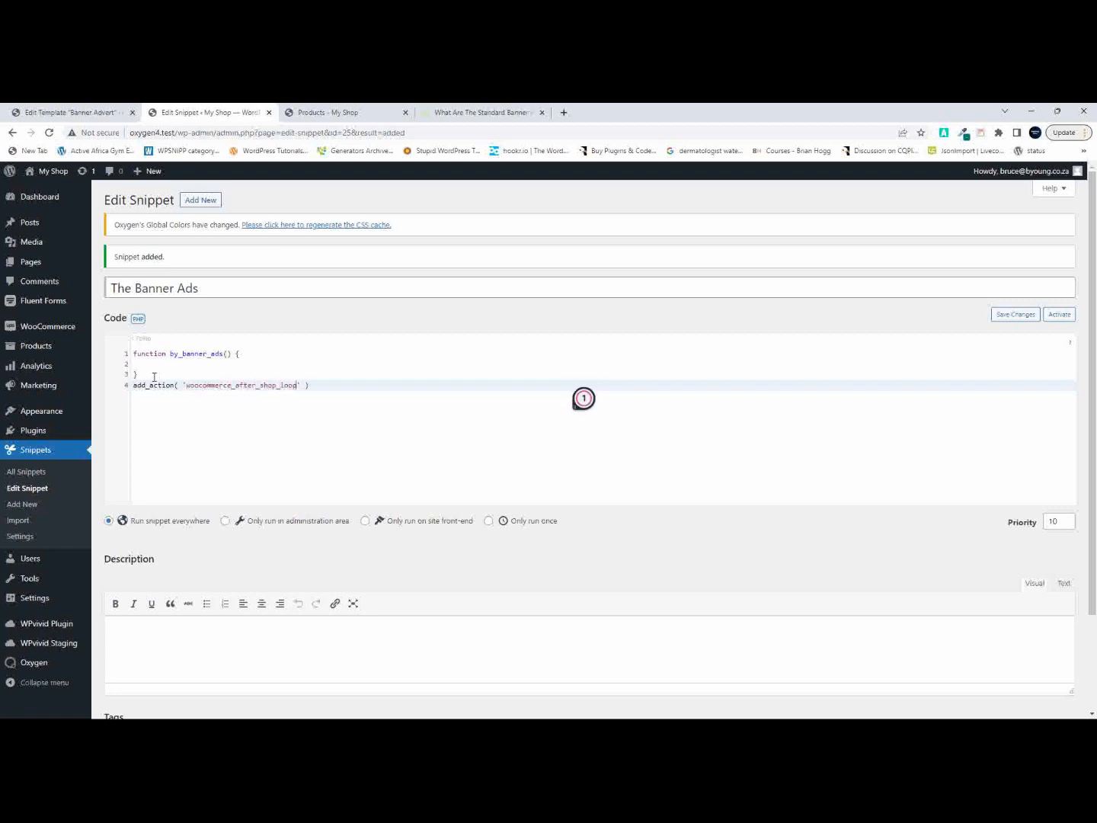
{"action": "type", "text": "_item"}
Complete the add_action call with the callback 'by_banner_ads', priority 10 and a closing semicolon.
{"action": "left_click", "coordinate": [187, 356]}
{"action": "double_click", "coordinate": [189, 356]}
{"action": "key", "text": "ctrl+c"}
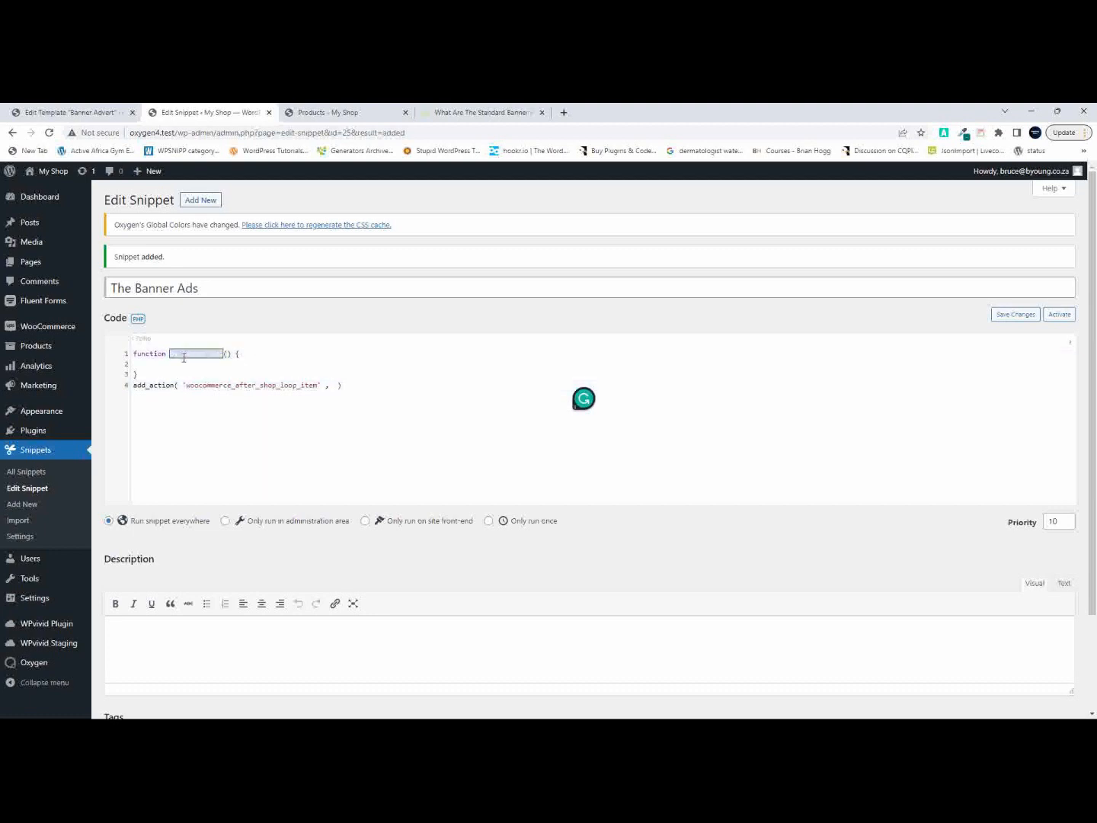
{"action": "left_click", "coordinate": [335, 387]}
{"action": "key", "text": "ctrl+v"}
{"action": "double_click", "coordinate": [356, 385]}
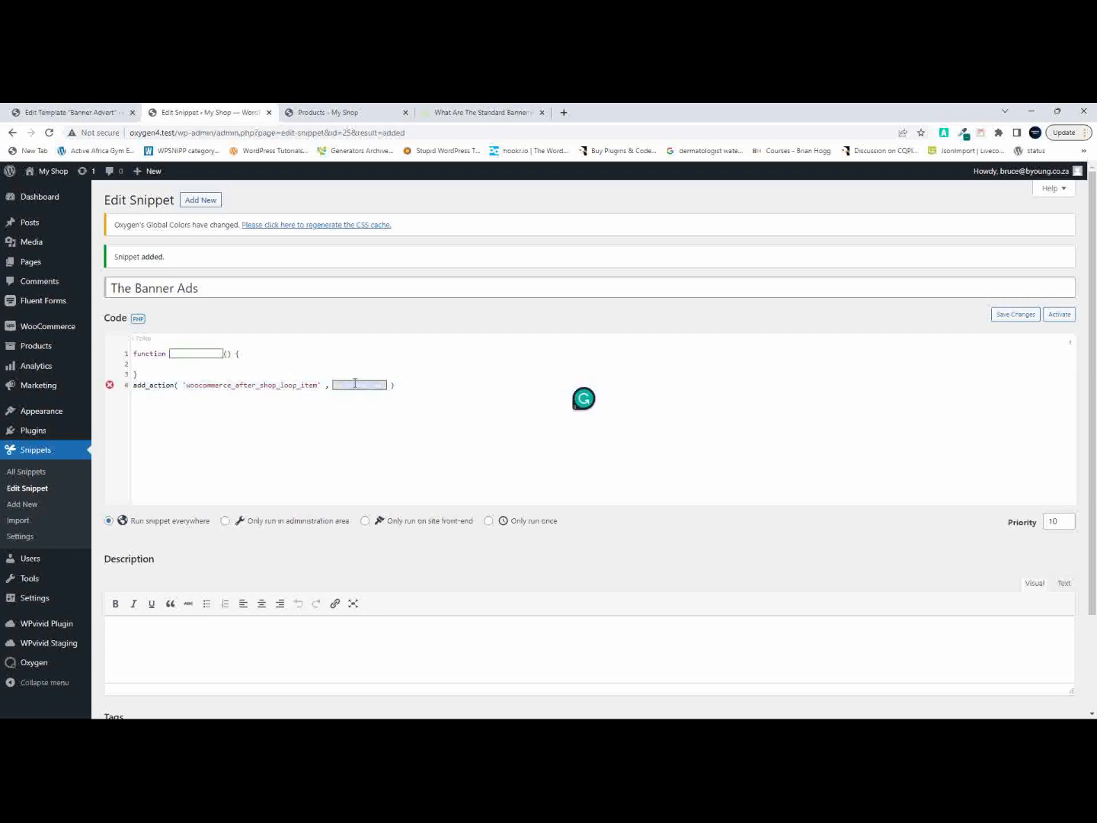
{"action": "type", "text": "'"}
{"action": "left_click", "coordinate": [394, 385]}
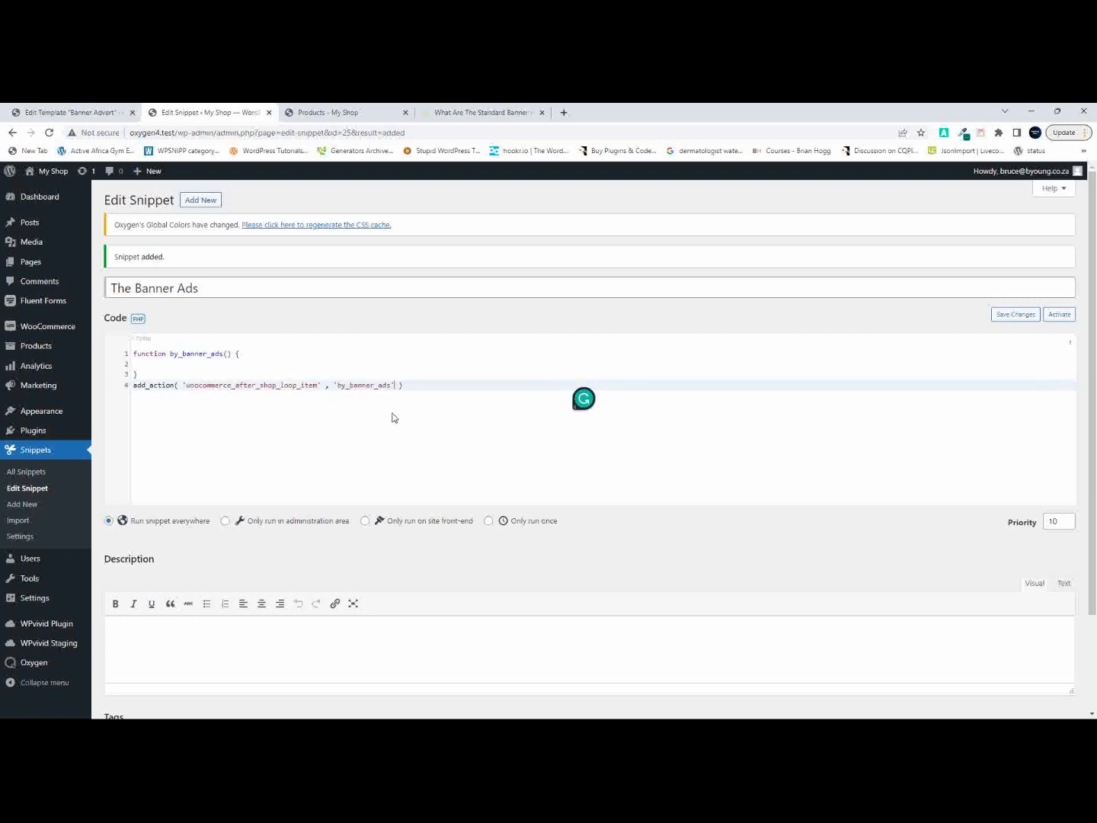
{"action": "type", "text": ", 10"}
{"action": "key", "text": "Right"}
{"action": "key", "text": "Right"}
{"action": "type", "text": ";"}
Make the by_banner_ads function body echo 'test'; and save the snippet.
{"action": "left_click", "coordinate": [175, 364]}
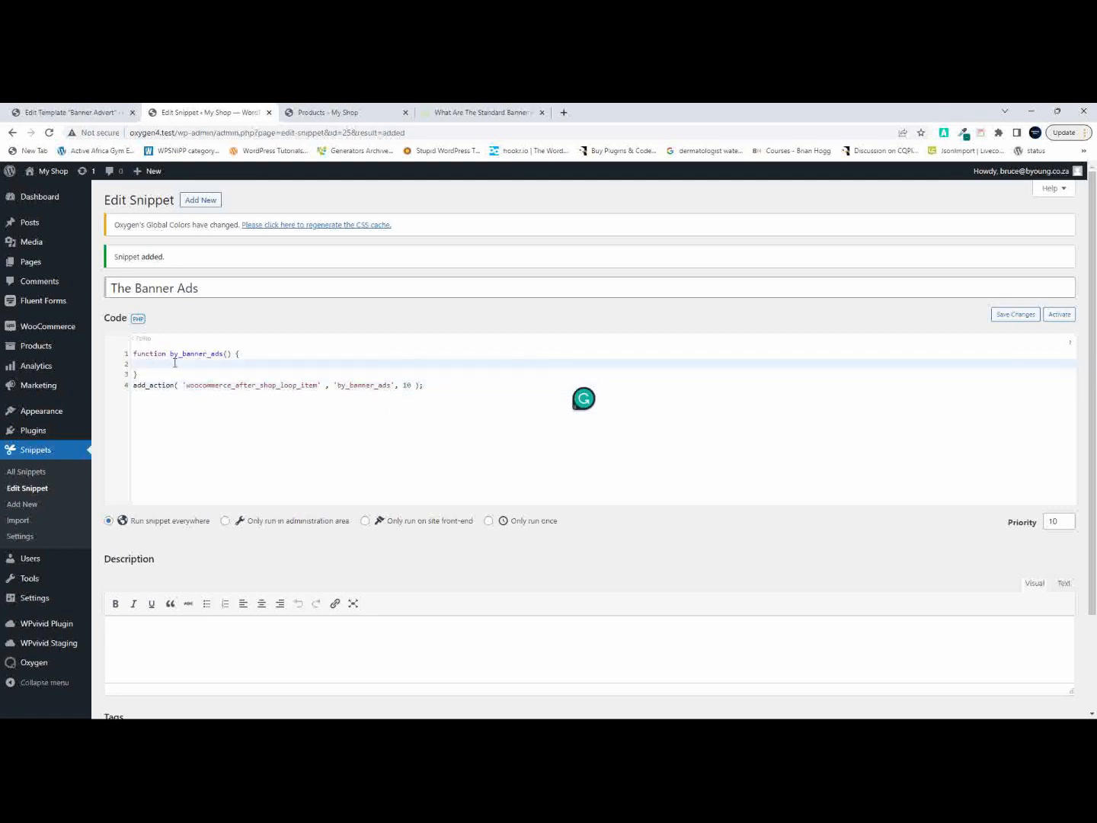
{"action": "type", "text": "echo'<a"}
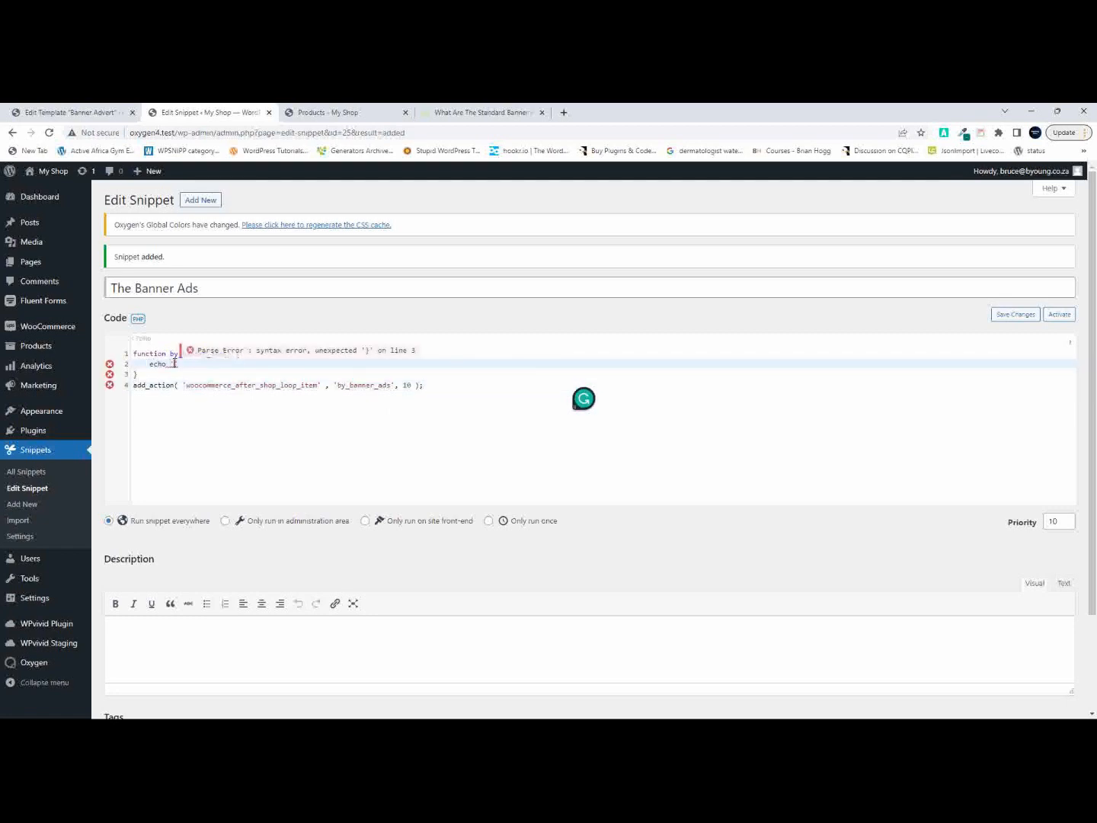
{"action": "type", "text": ";"}
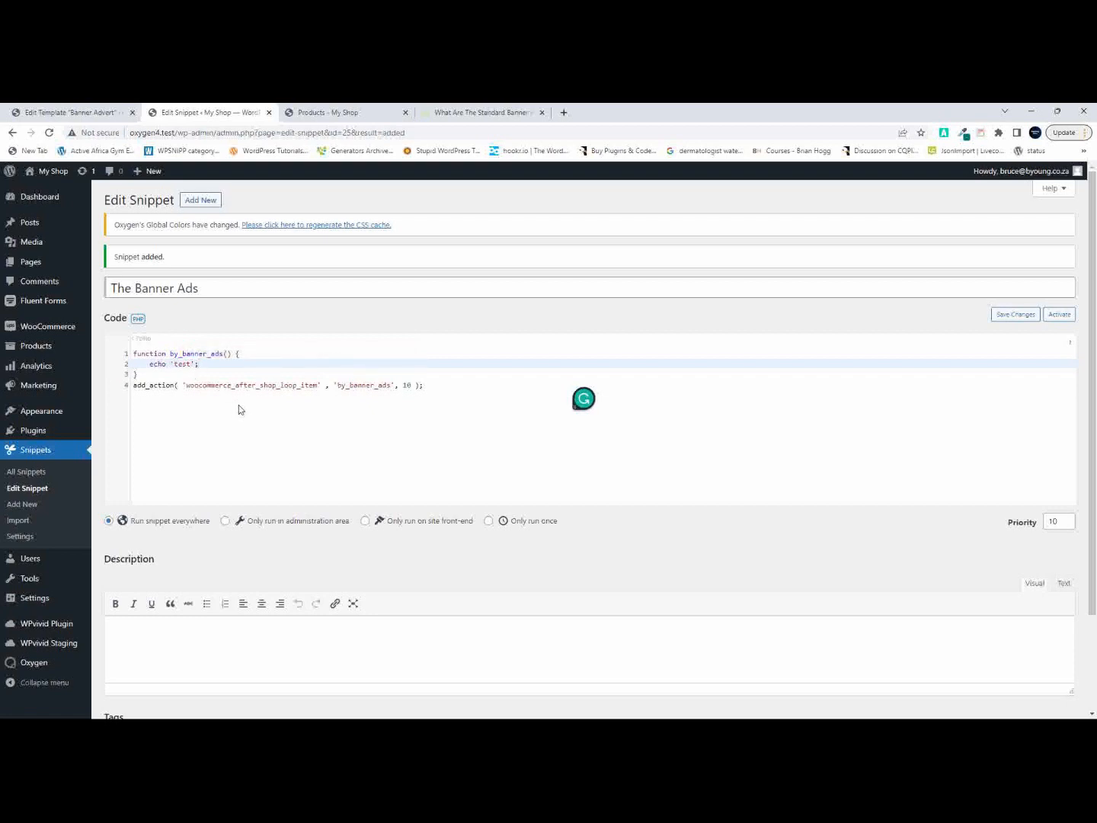
{"action": "key", "text": "ctrl+s"}
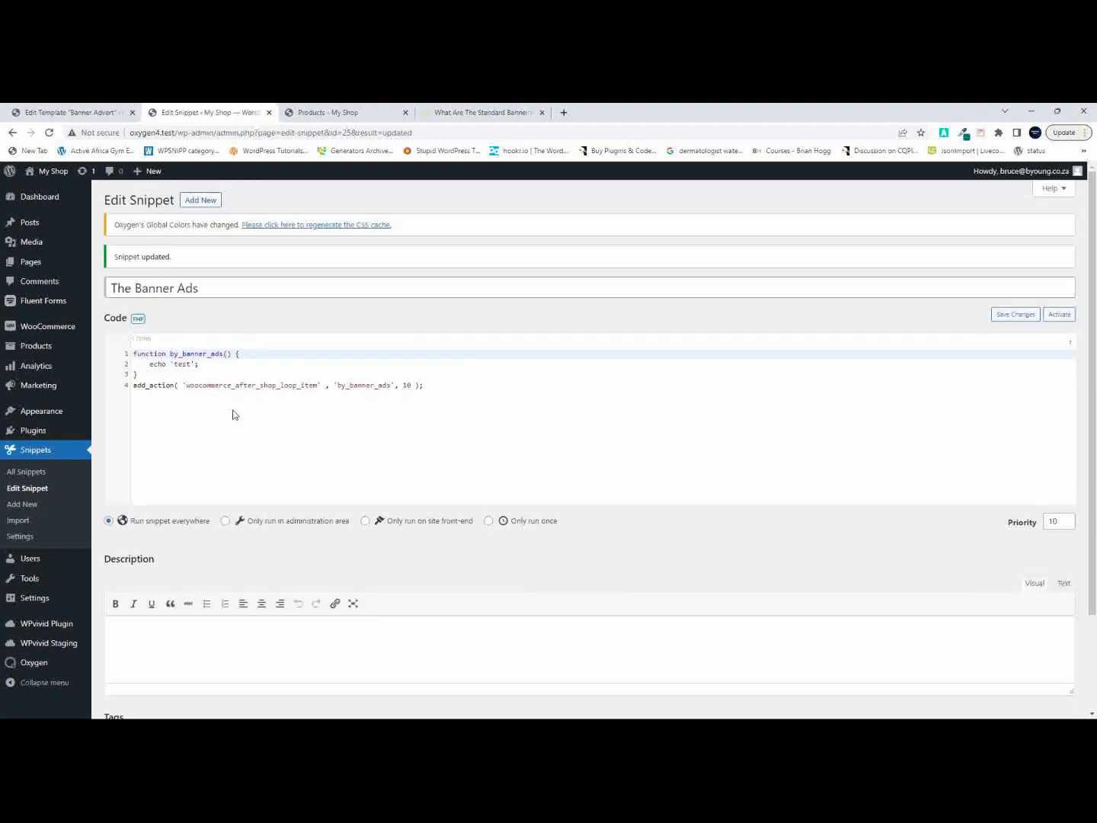
Reload the shop page and check the product loop for the snippet's test output.
{"action": "left_click", "coordinate": [324, 113]}
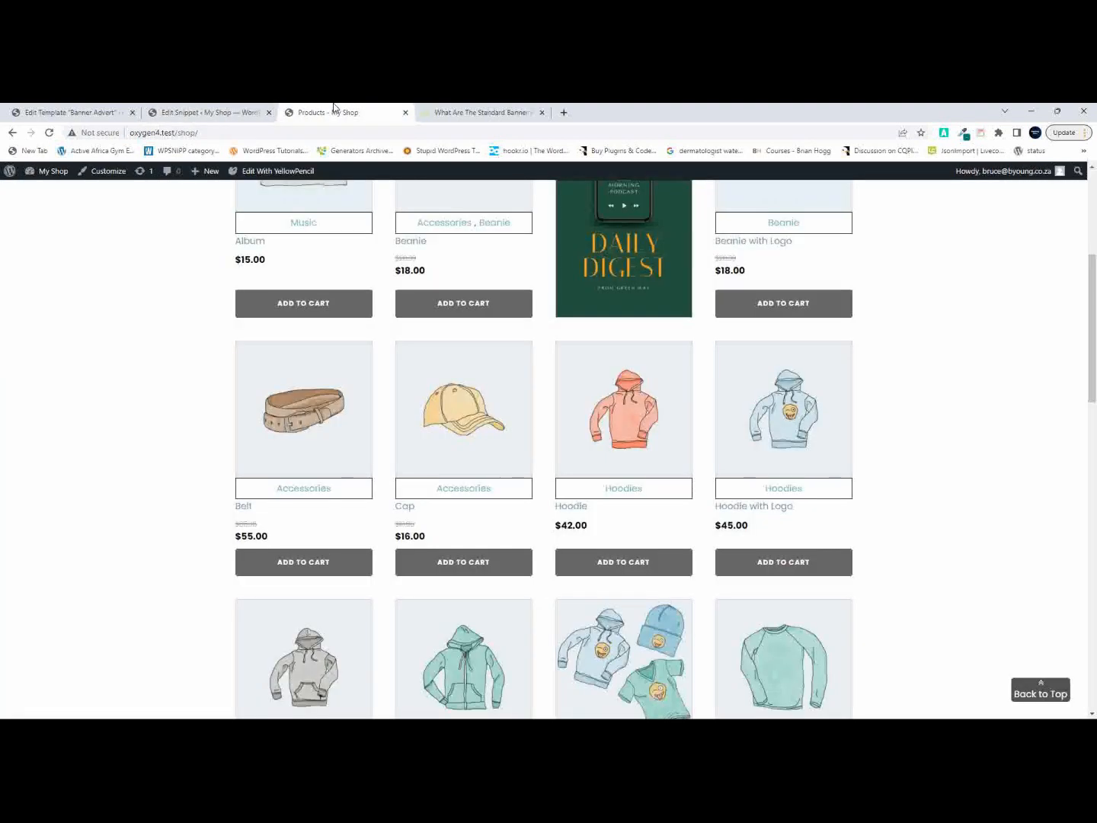
{"action": "left_click", "coordinate": [49, 132]}
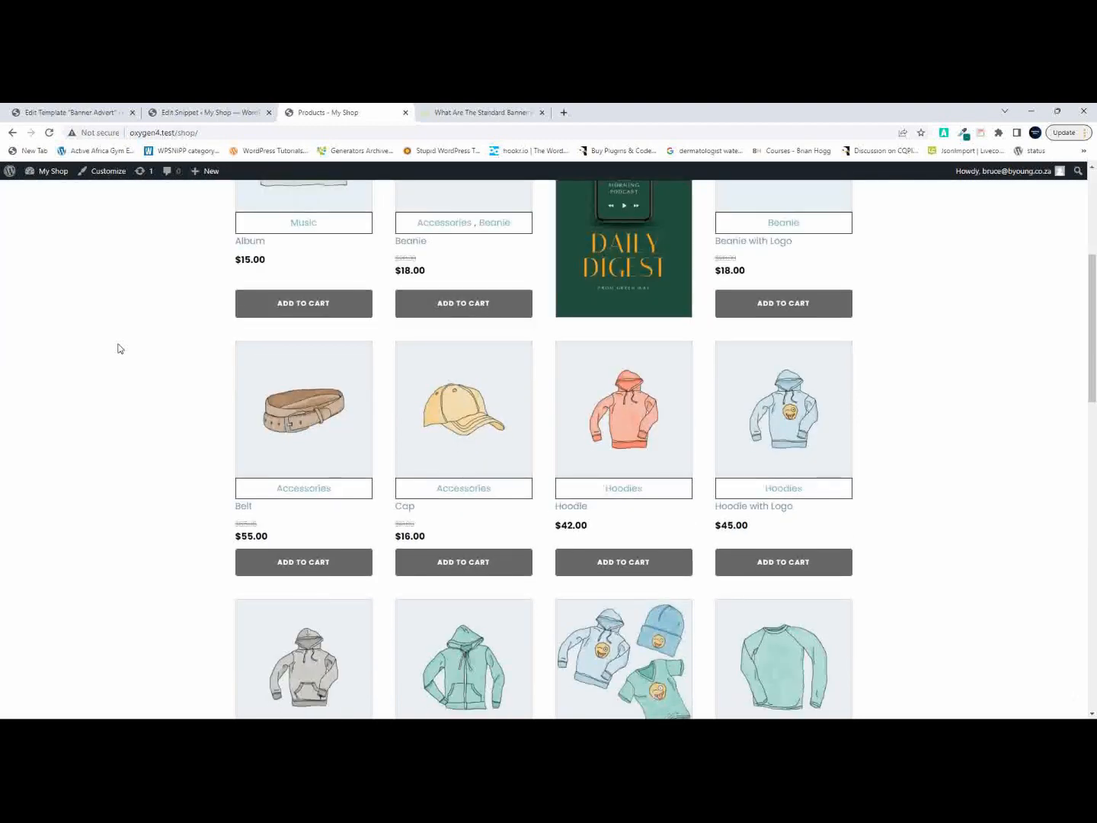
{"action": "scroll", "coordinate": [136, 370], "scroll_direction": "up", "scroll_amount": 5}
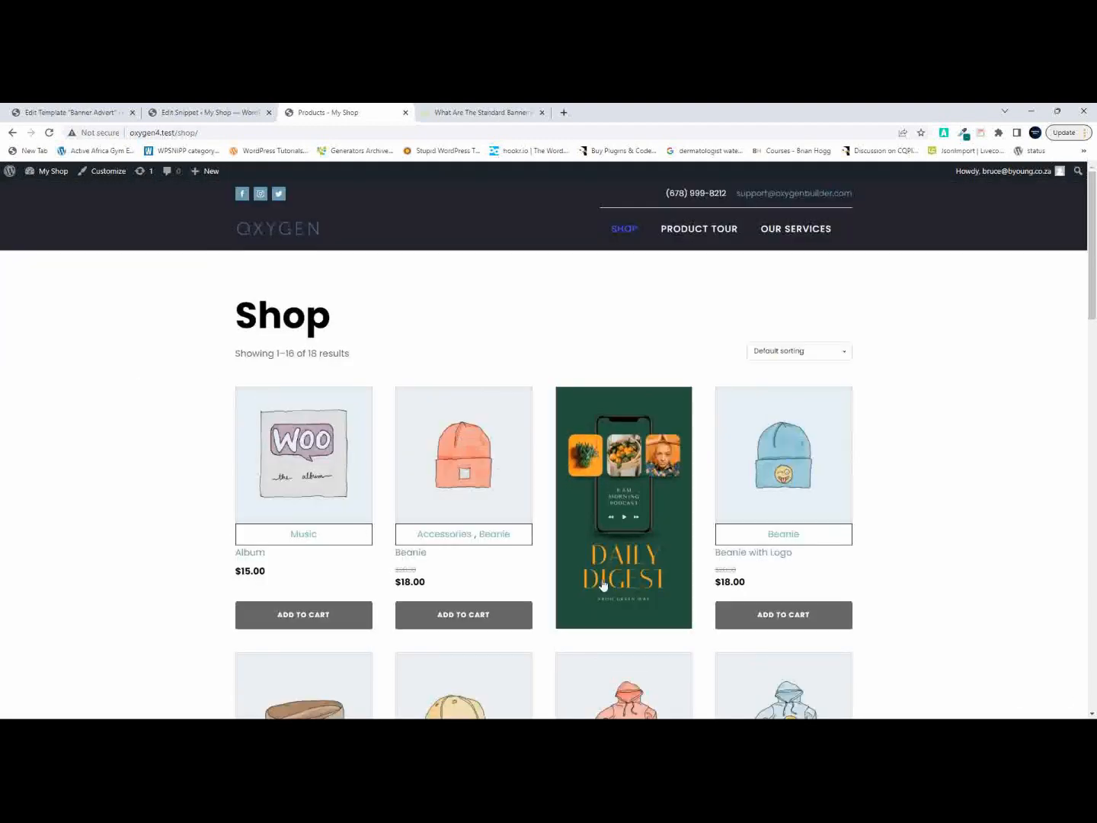
Save and activate the The Banner Ads snippet.
{"action": "left_click", "coordinate": [237, 114]}
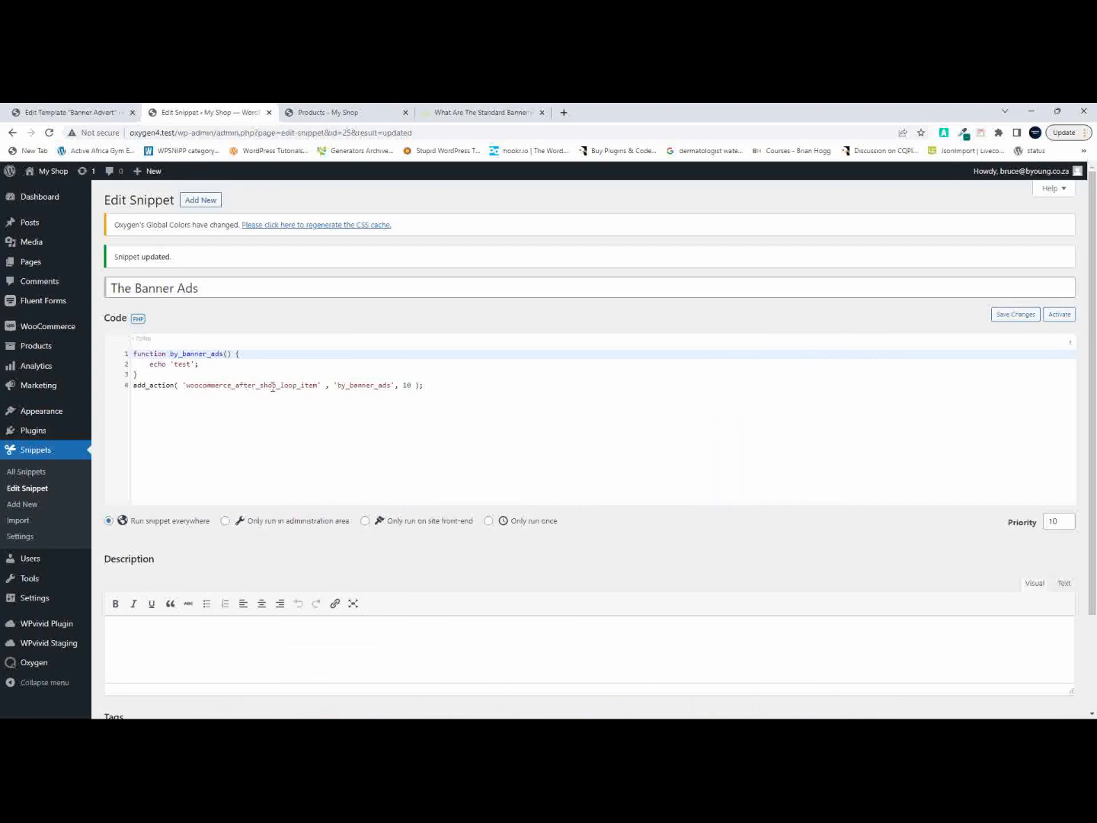
{"action": "scroll", "coordinate": [262, 485], "scroll_direction": "down", "scroll_amount": 2}
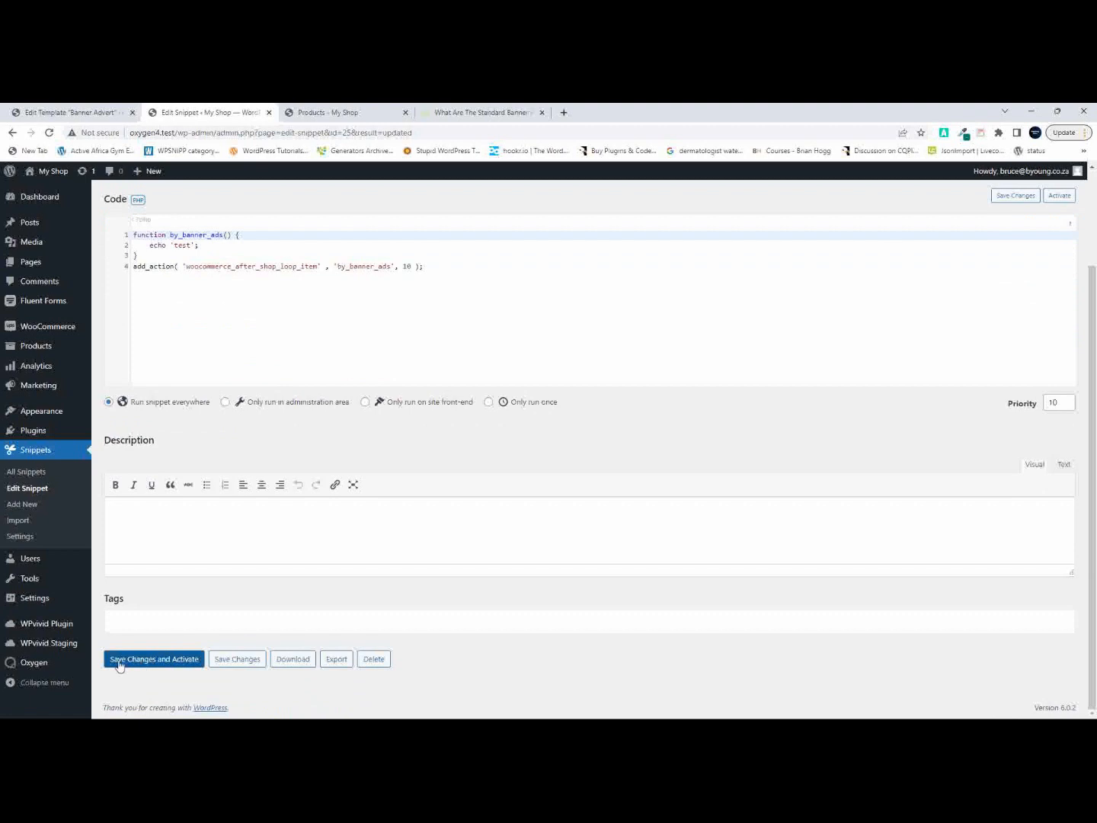
{"action": "left_click", "coordinate": [142, 664]}
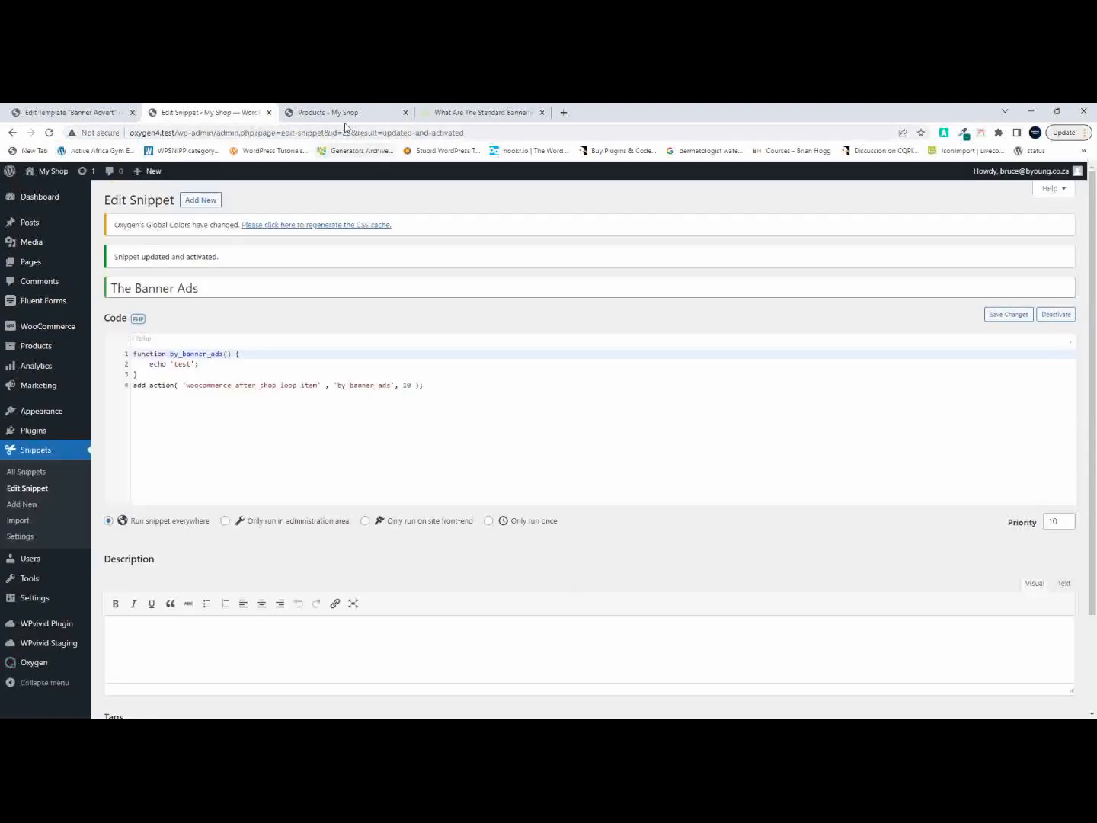
Reload the shop page with the snippet active and inspect the area below each product's Add to Cart button.
{"action": "left_click", "coordinate": [328, 113]}
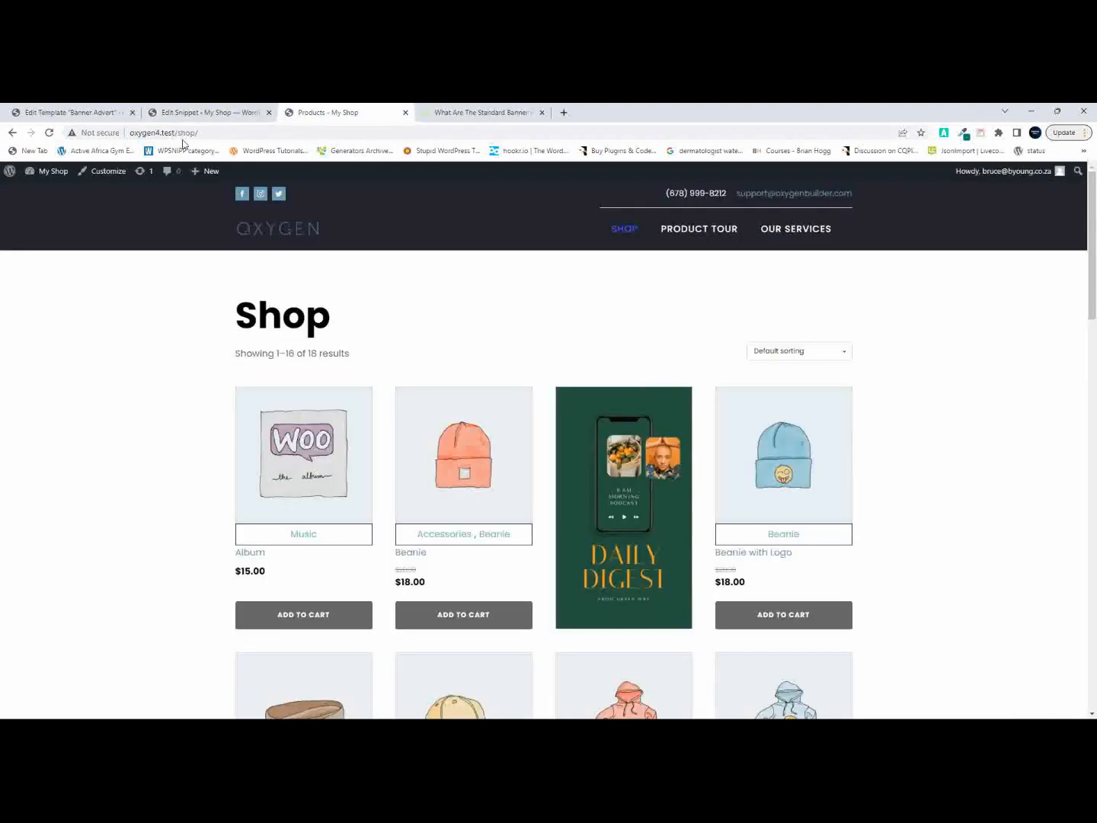
{"action": "left_click", "coordinate": [51, 134]}
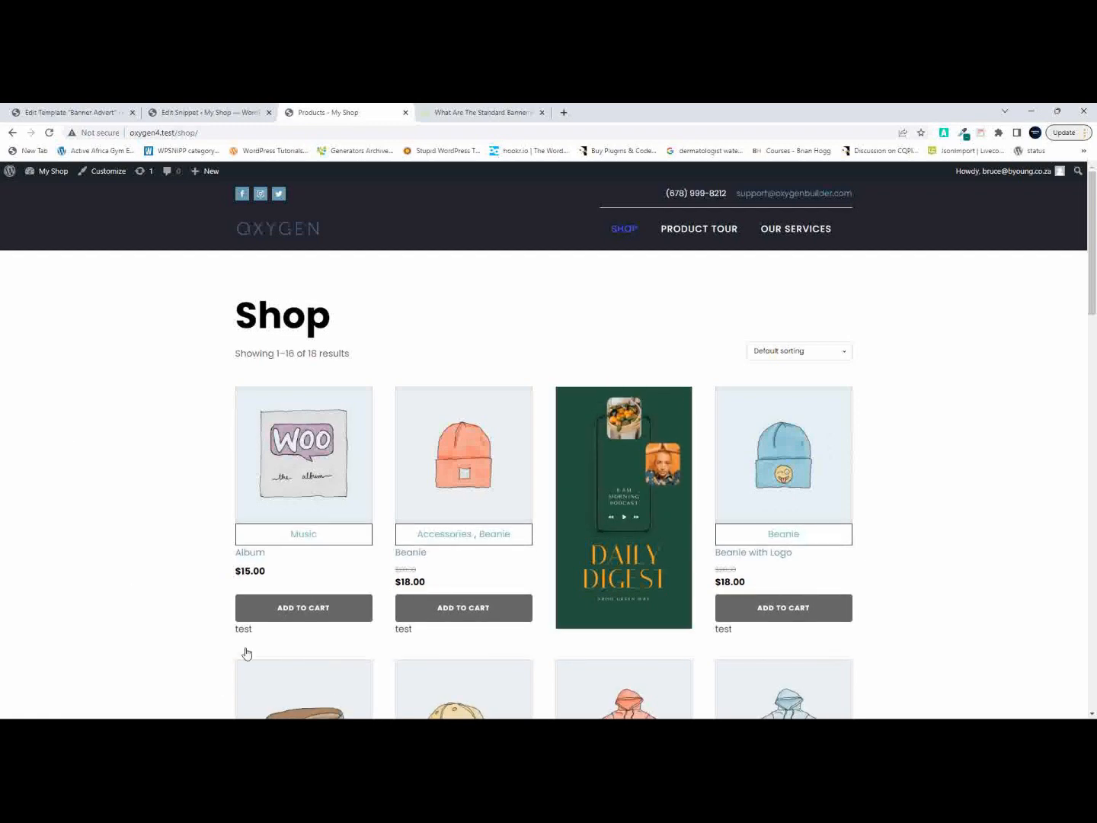
{"action": "scroll", "coordinate": [744, 637], "scroll_direction": "down", "scroll_amount": 5}
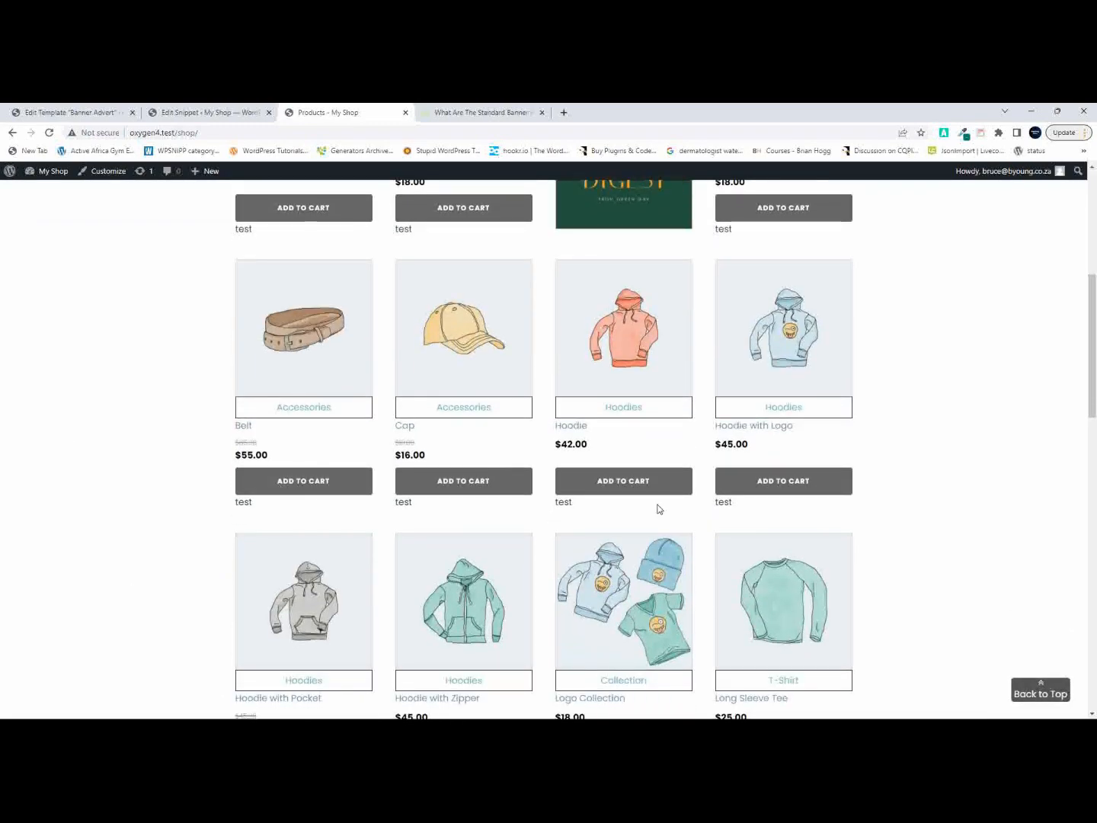
{"action": "scroll", "coordinate": [656, 509], "scroll_direction": "up", "scroll_amount": 4}
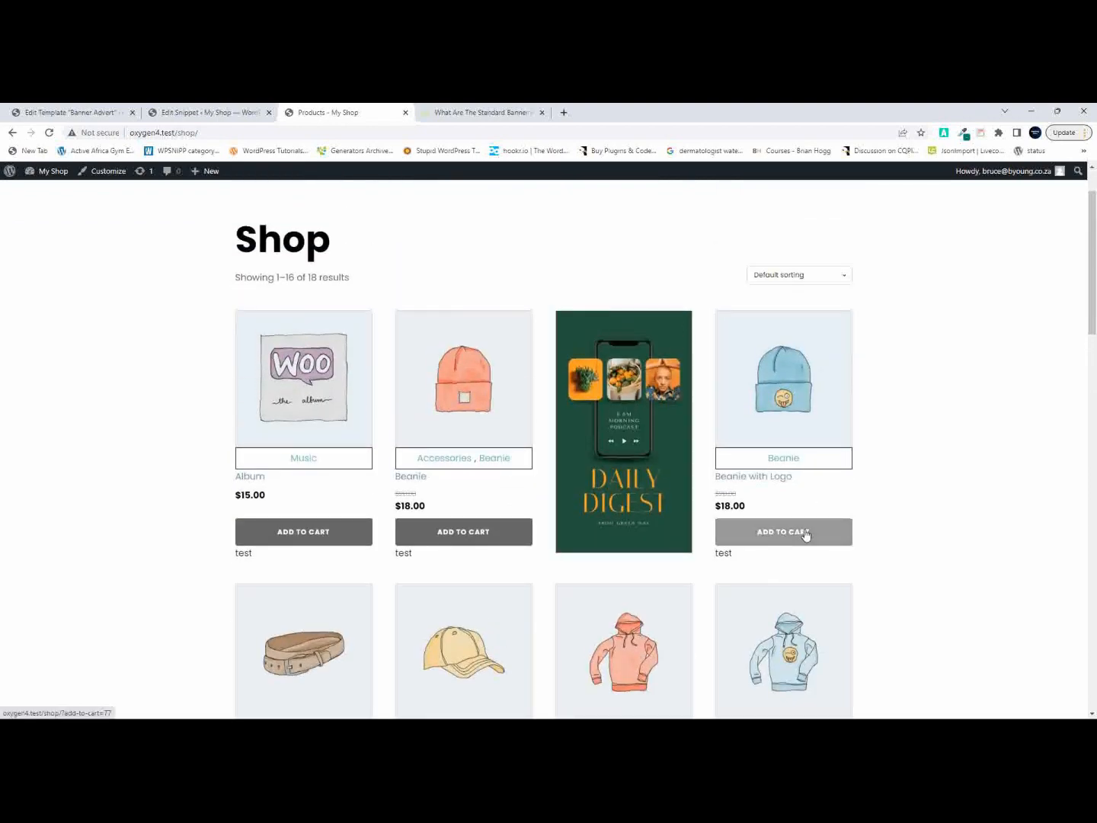
In the snippet's by_banner_ads function, replace the echo line with global $wp_query; set off by blank lines.
{"action": "left_click", "coordinate": [196, 114]}
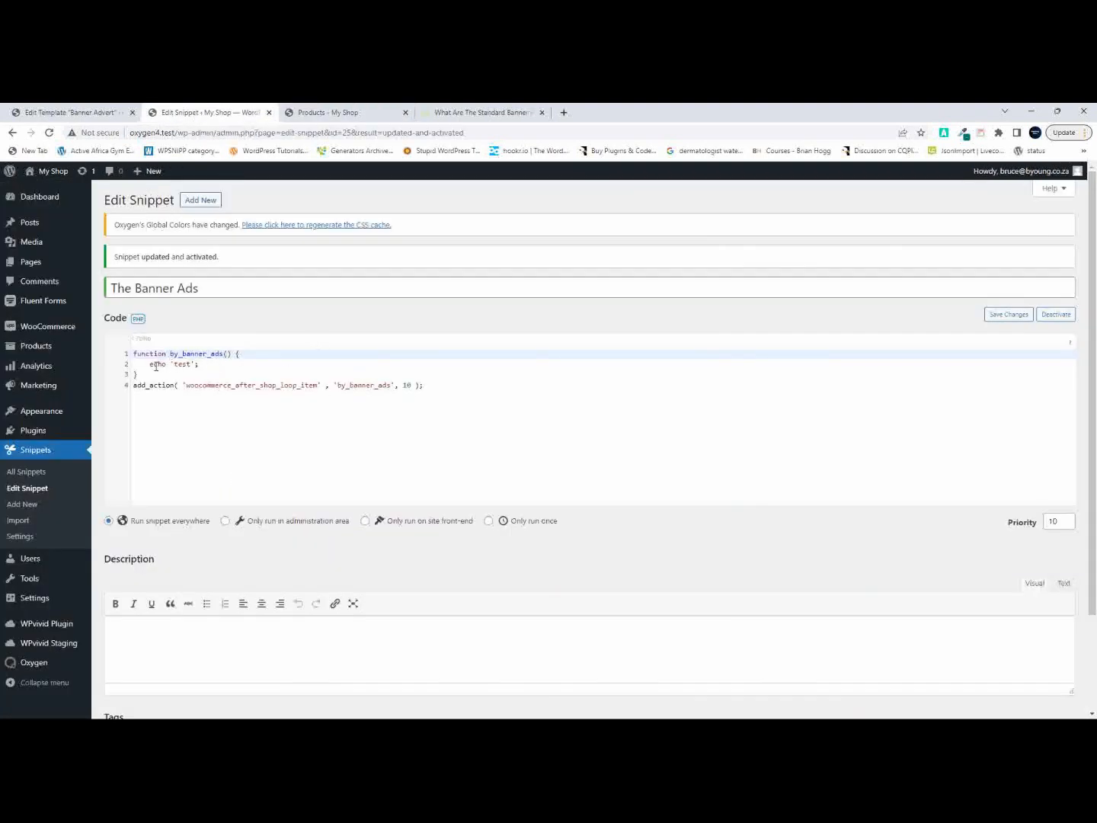
{"action": "left_click_drag", "start_coordinate": [149, 364], "coordinate": [221, 367]}
{"action": "key", "text": "BackSpace"}
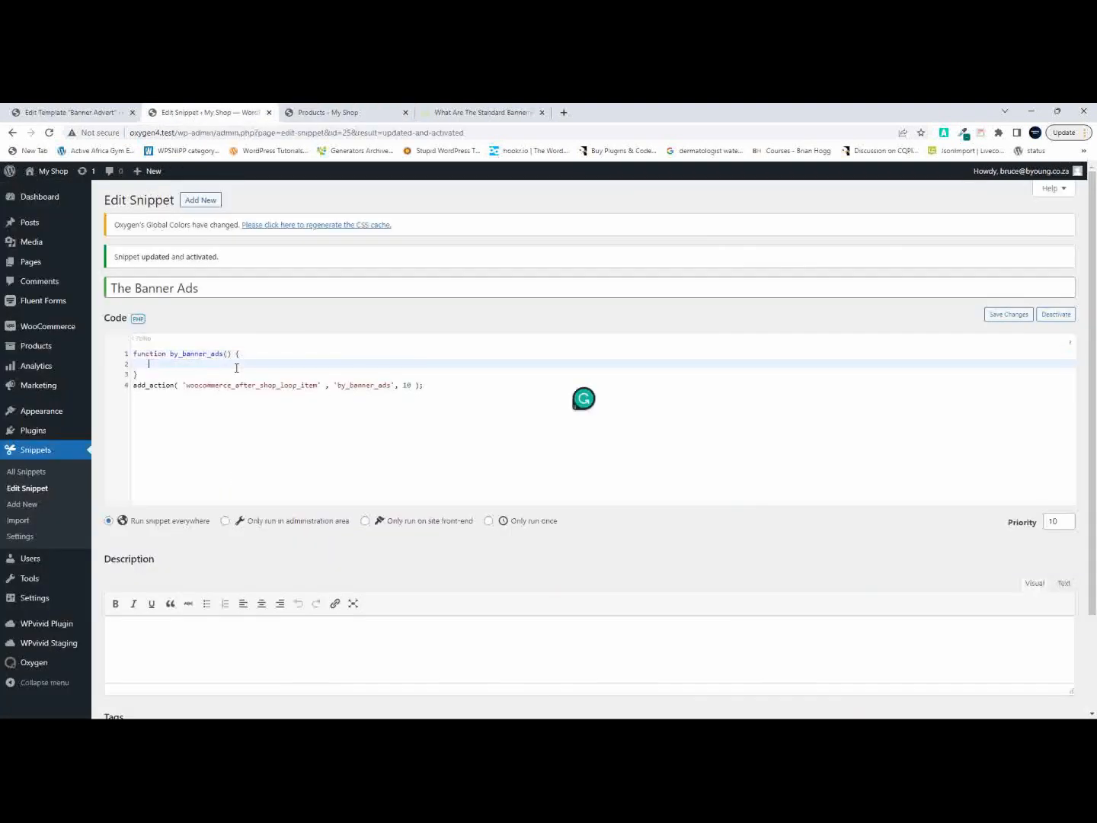
{"action": "key", "text": "Return"}
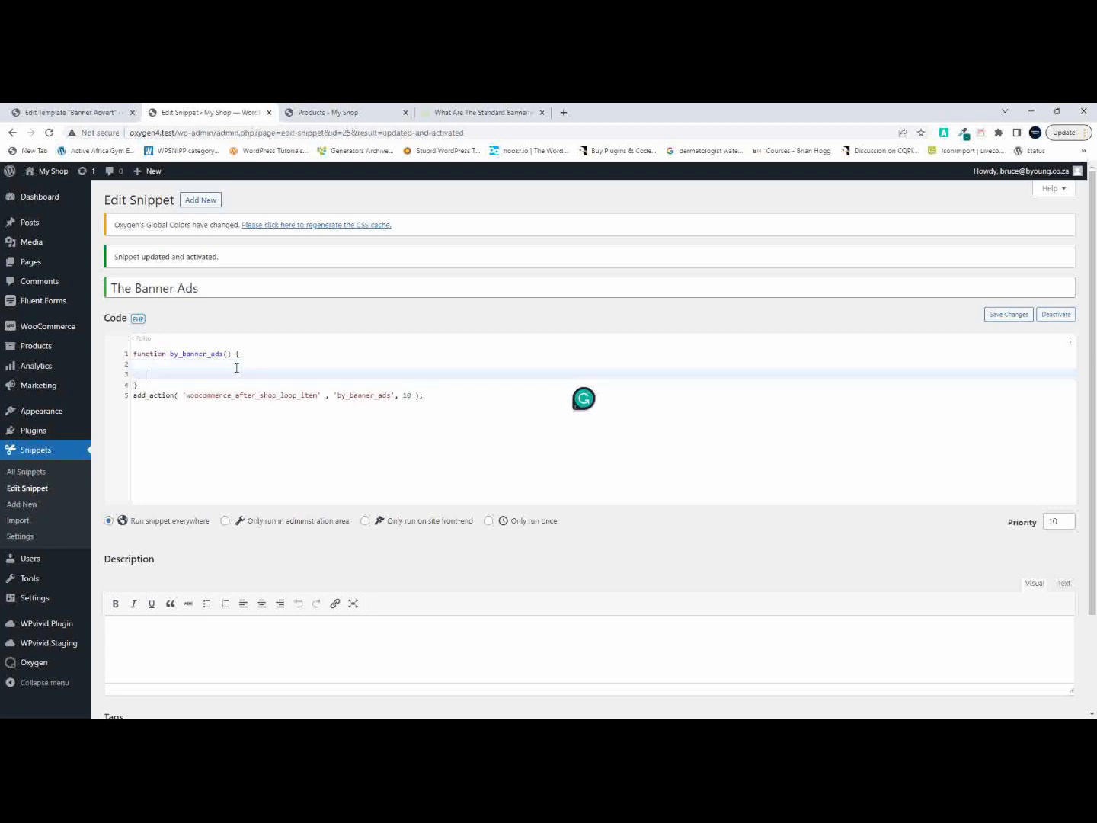
{"action": "key", "text": "Return"}
{"action": "key", "text": "Up"}
{"action": "scroll", "coordinate": [236, 368], "scroll_direction": "up", "scroll_amount": 5}
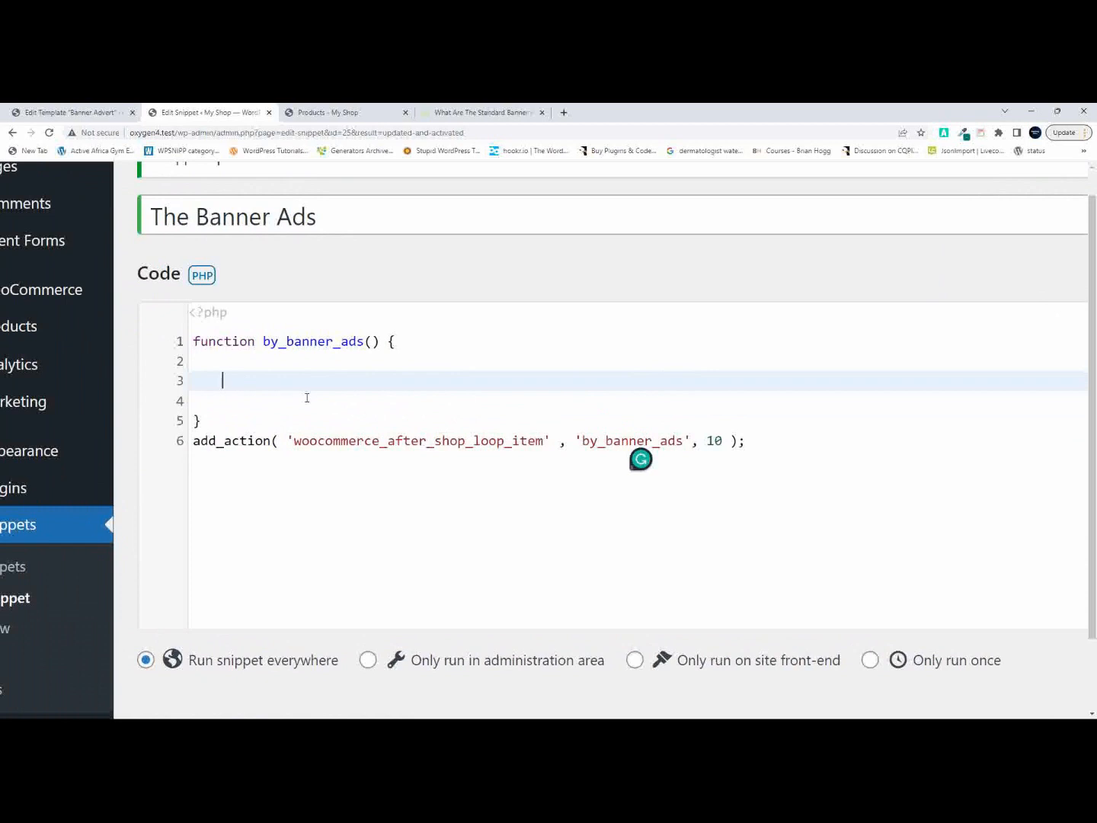
{"action": "type", "text": "global"}
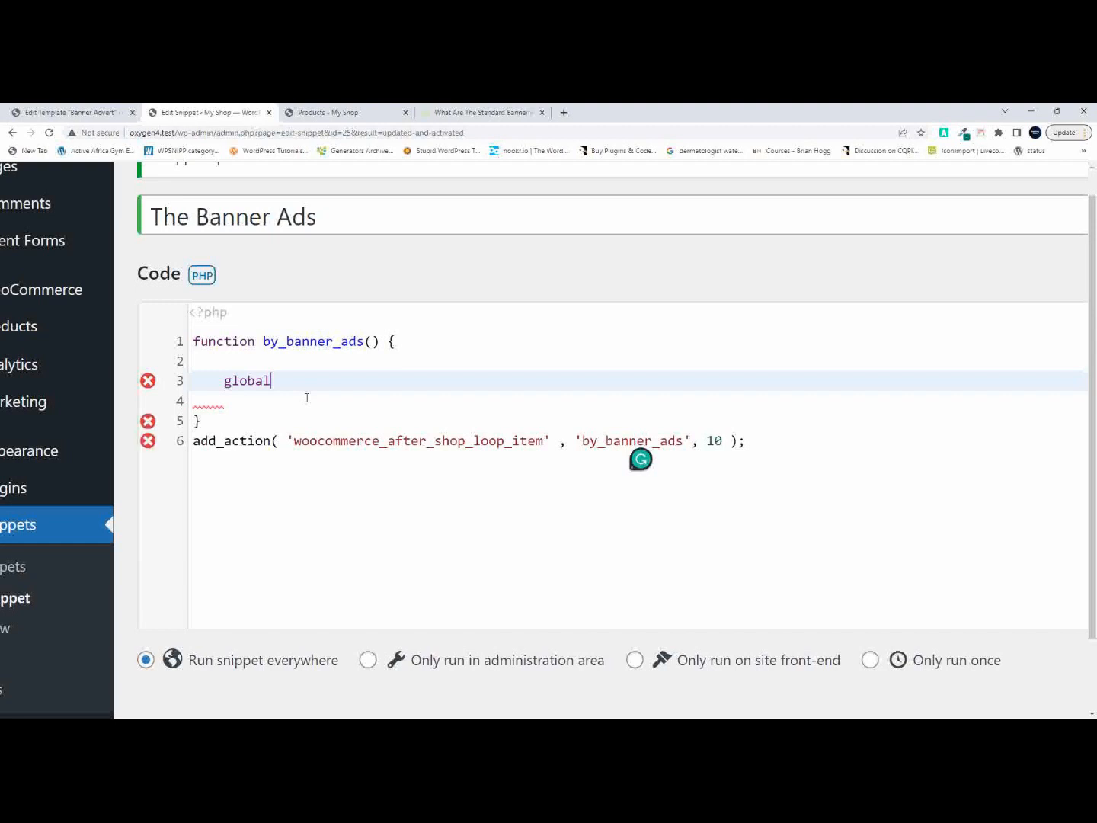
{"action": "type", "text": " $wp_query;"}
{"action": "key", "text": "Return"}
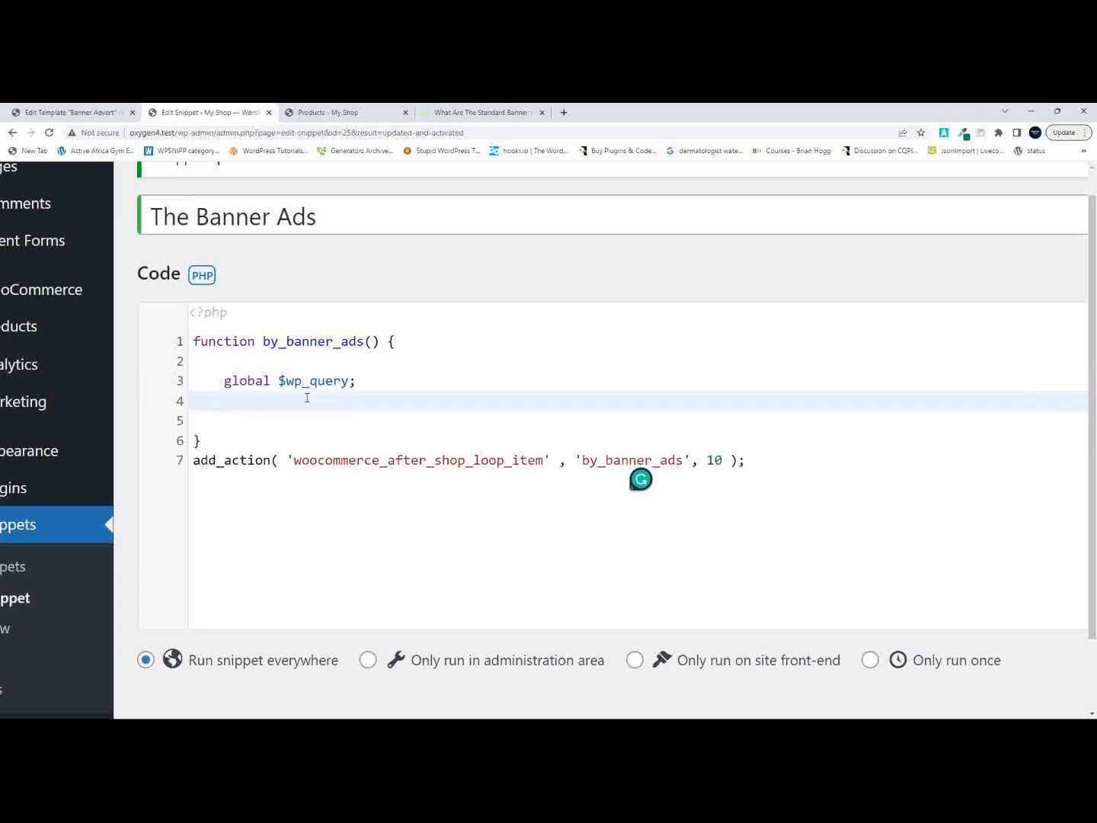
Below the global declaration, add an if block with the condition $wp_query->current_post === 3.
{"action": "key", "text": "Return"}
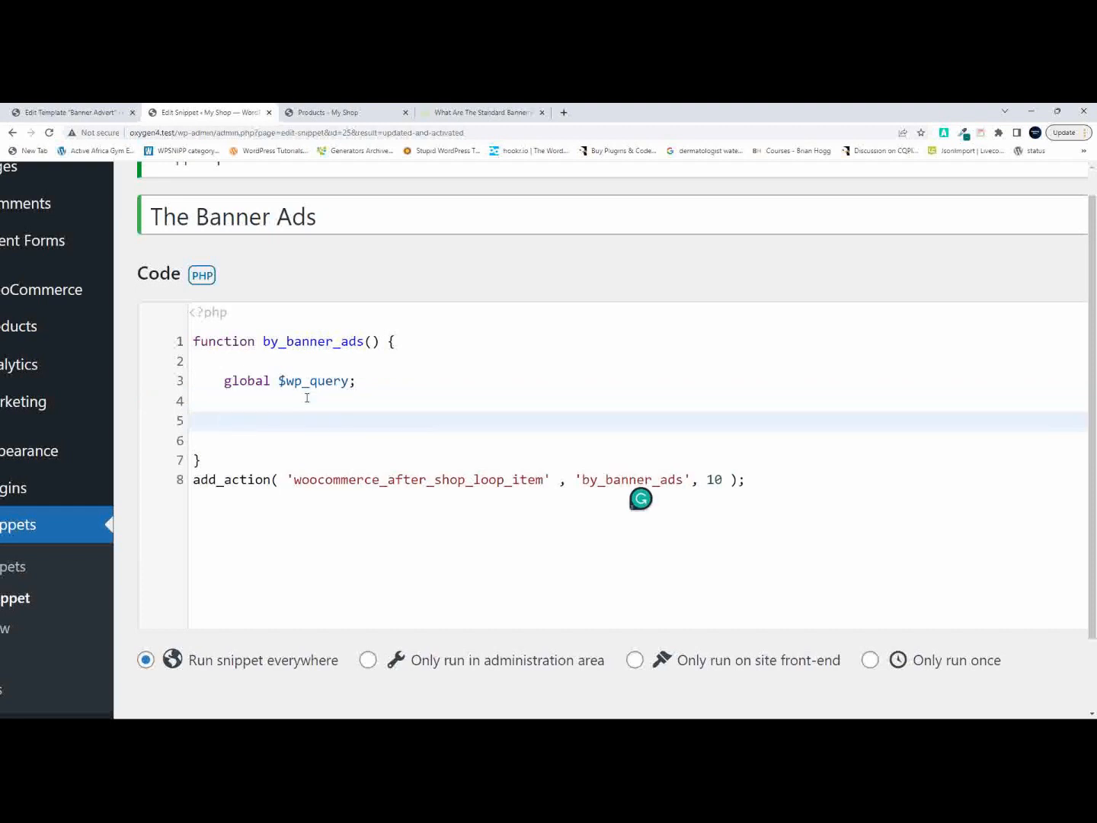
{"action": "type", "text": "if"}
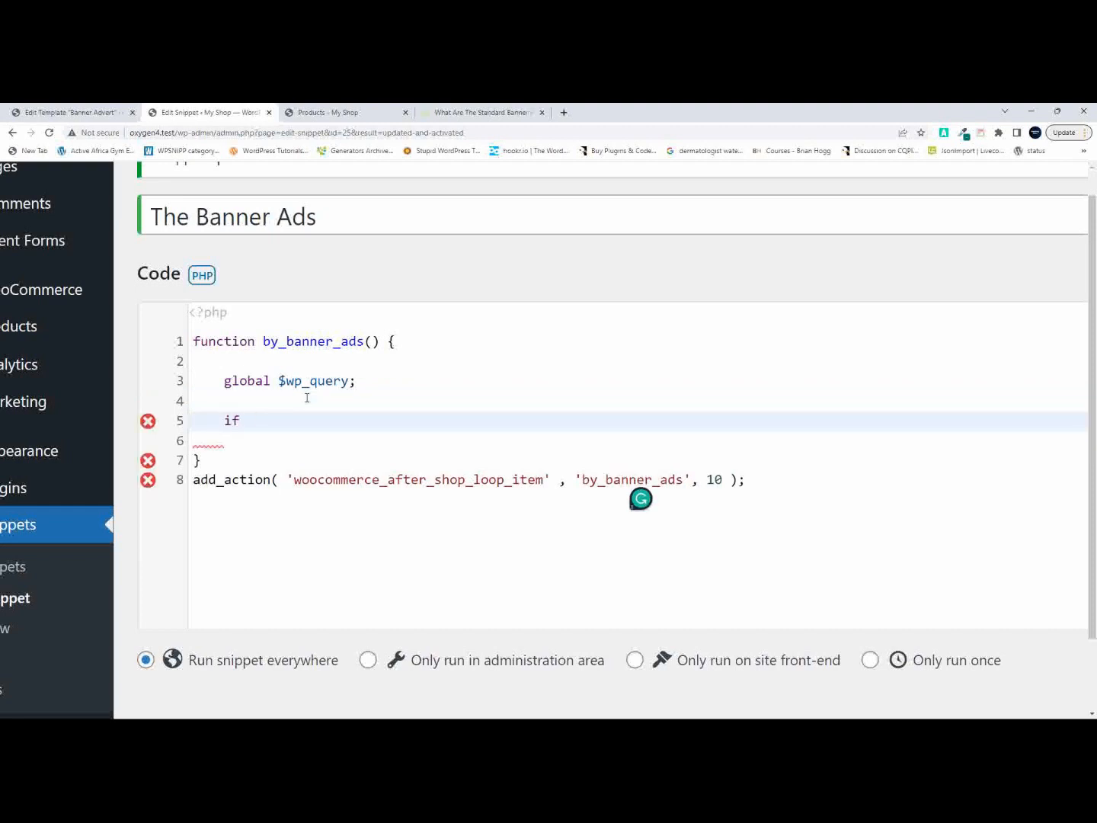
{"action": "type", "text": "( "}
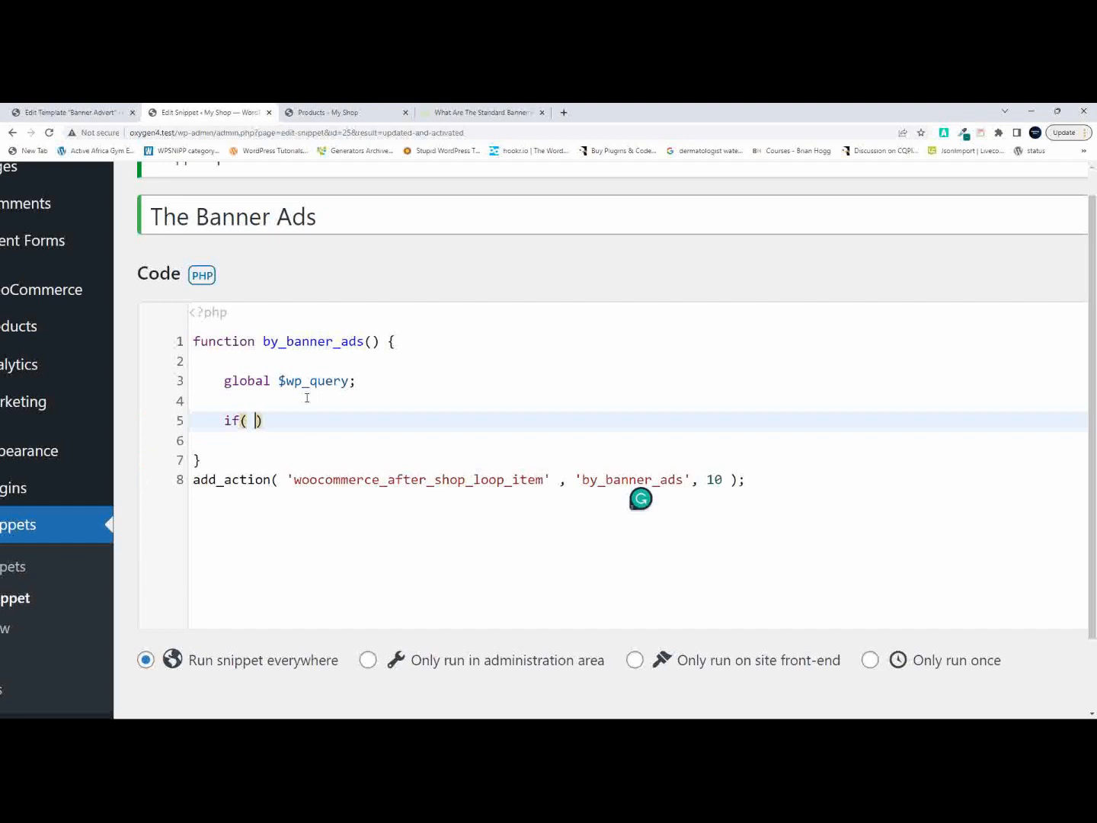
{"action": "type", "text": "$wp_query->current_post ==="}
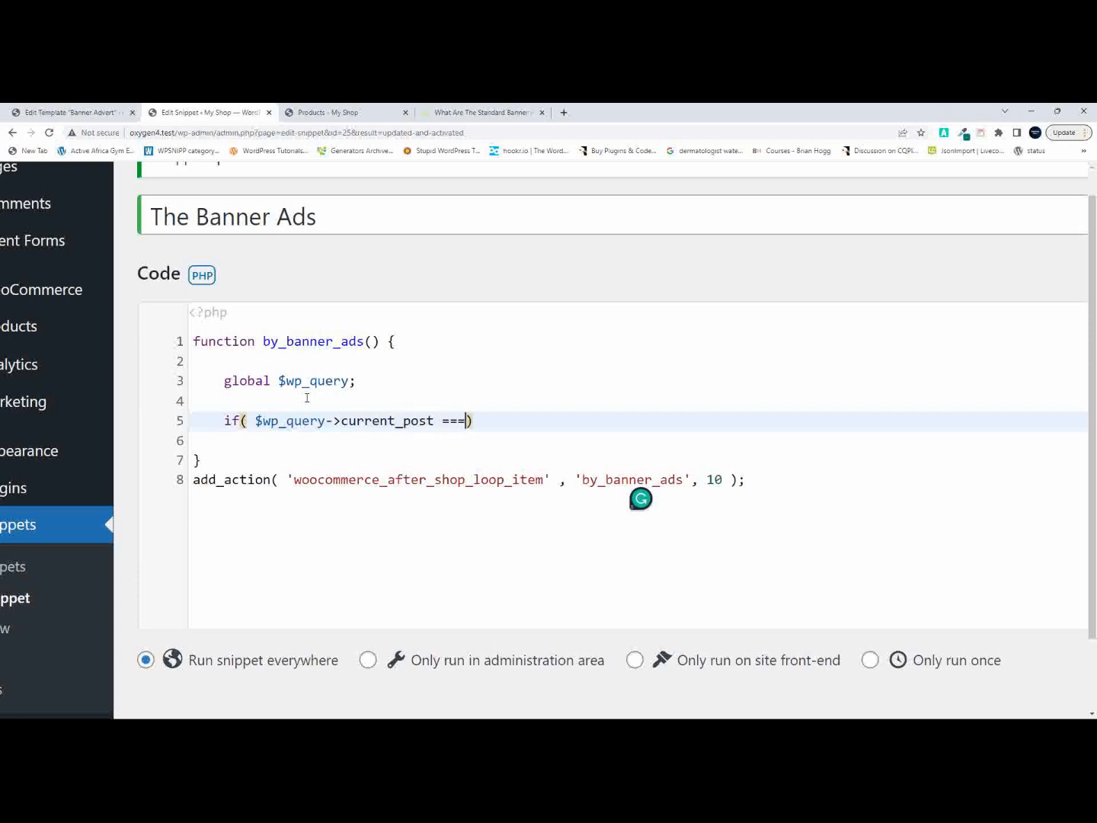
{"action": "type", "text": " 3"}
{"action": "left_click", "coordinate": [506, 422]}
{"action": "type", "text": "{"}
{"action": "key", "text": "Return"}
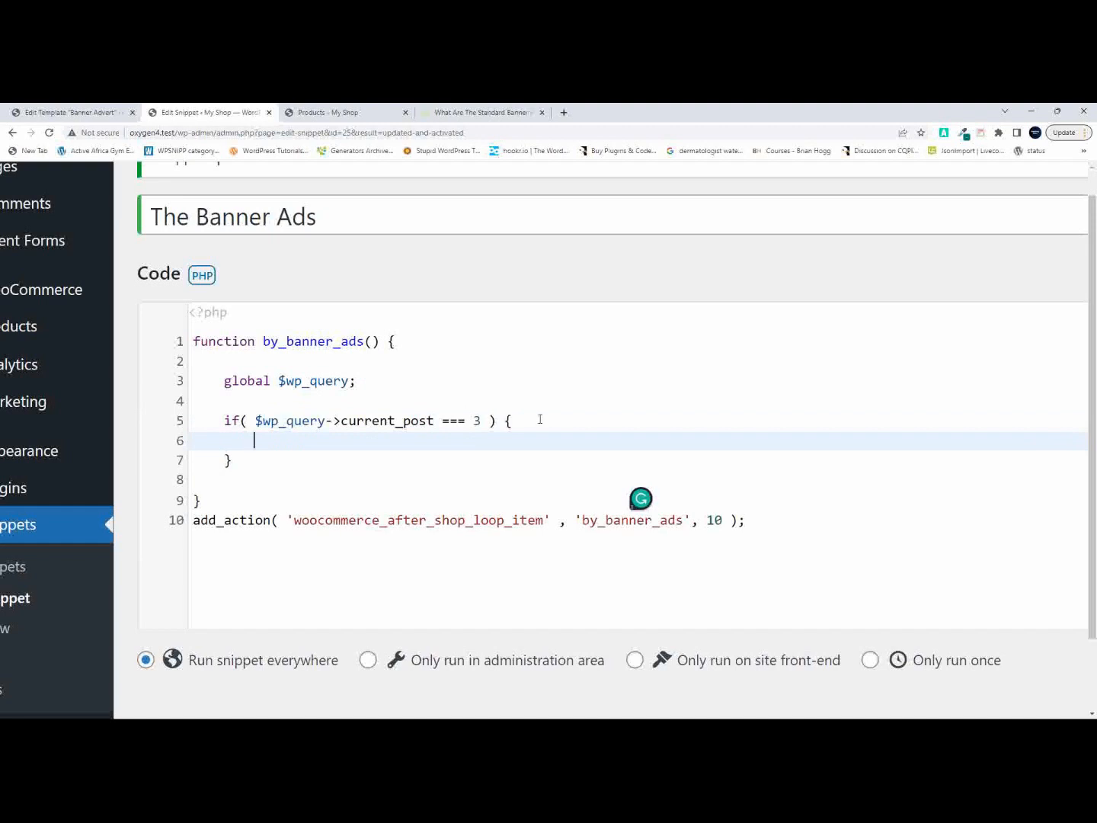
Check the product positions on the shop page and set the if condition's current_post comparison value to 2.
{"action": "scroll", "coordinate": [580, 426], "scroll_direction": "left", "scroll_amount": 1}
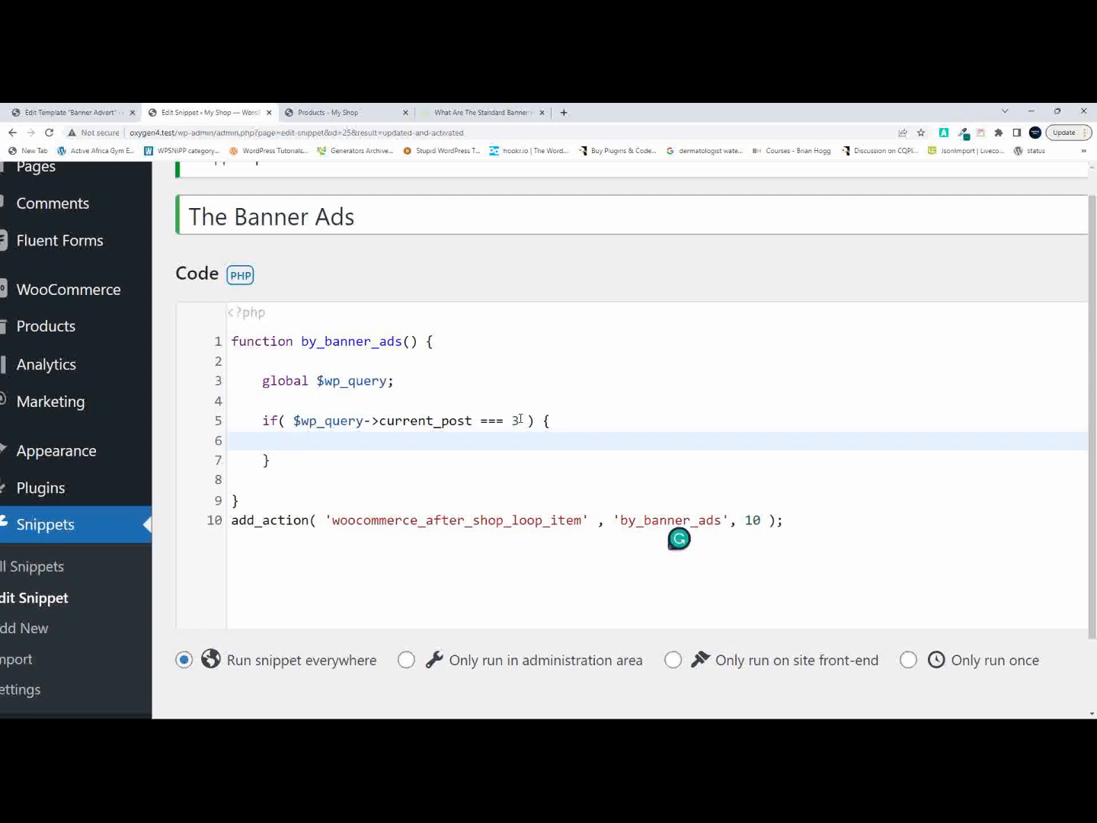
{"action": "left_click", "coordinate": [358, 114]}
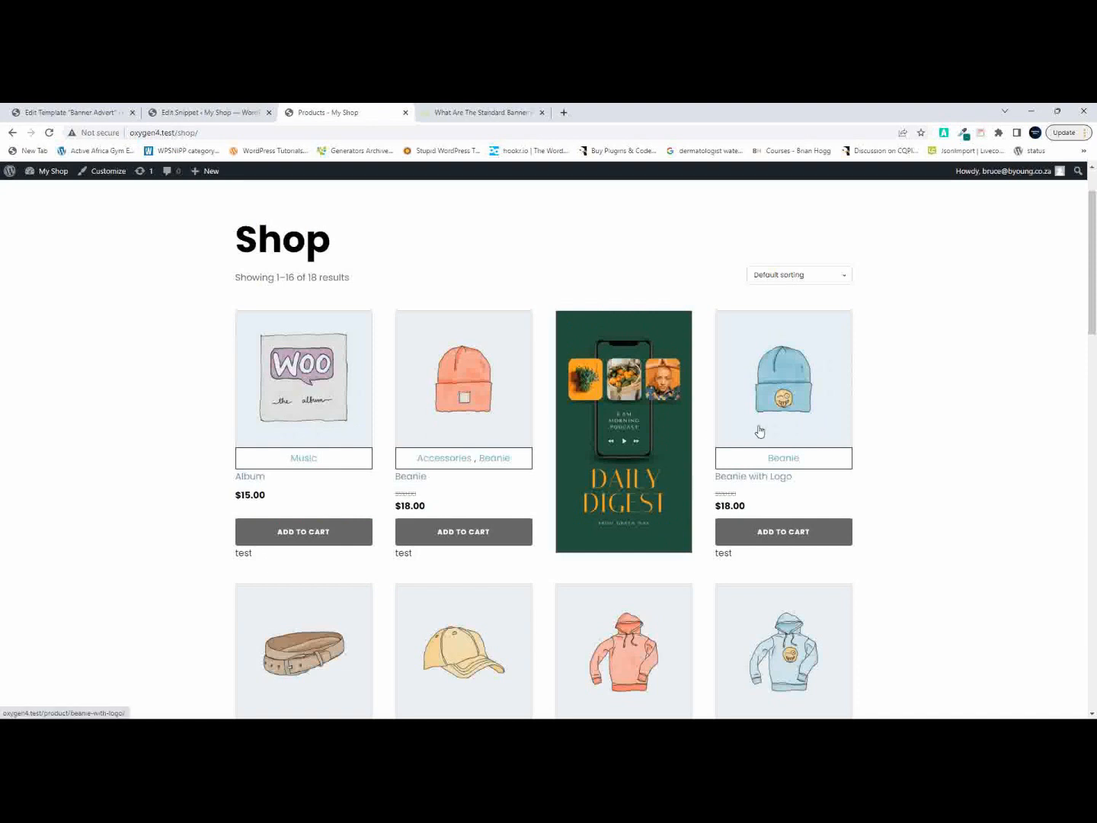
{"action": "left_click", "coordinate": [203, 114]}
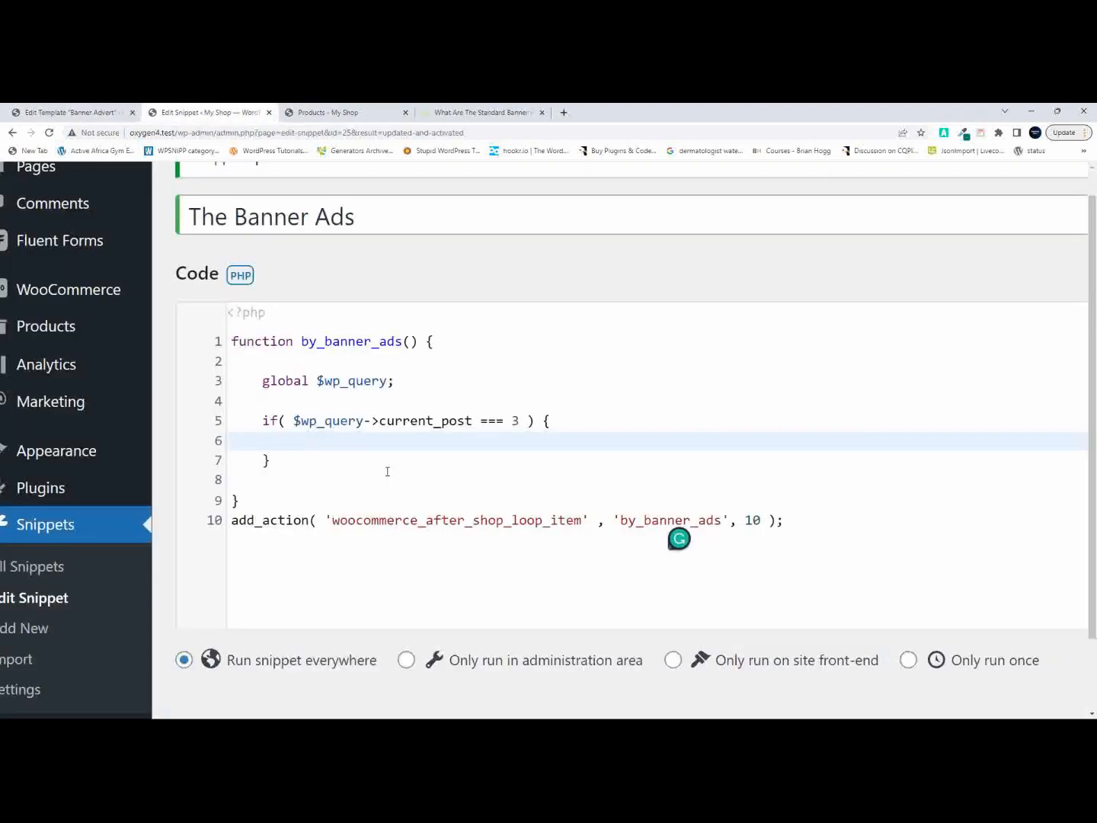
{"action": "left_click_drag", "start_coordinate": [512, 421], "coordinate": [518, 421]}
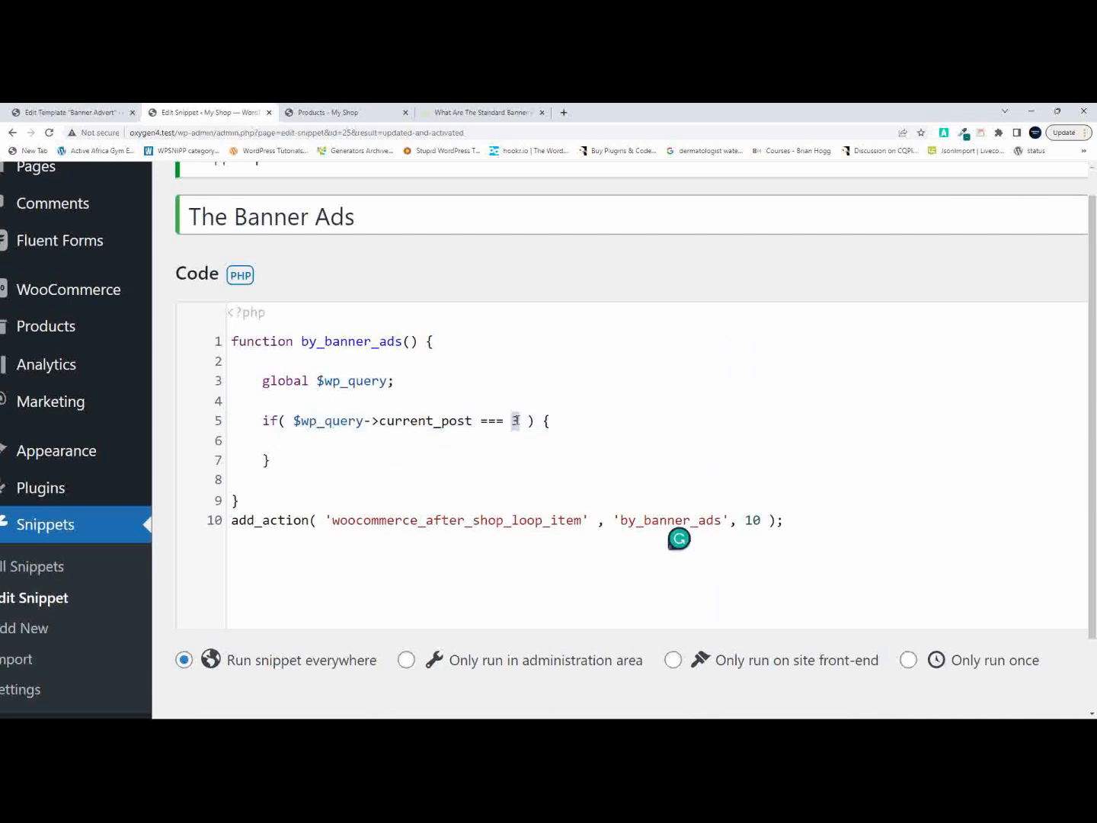
{"action": "type", "text": "2"}
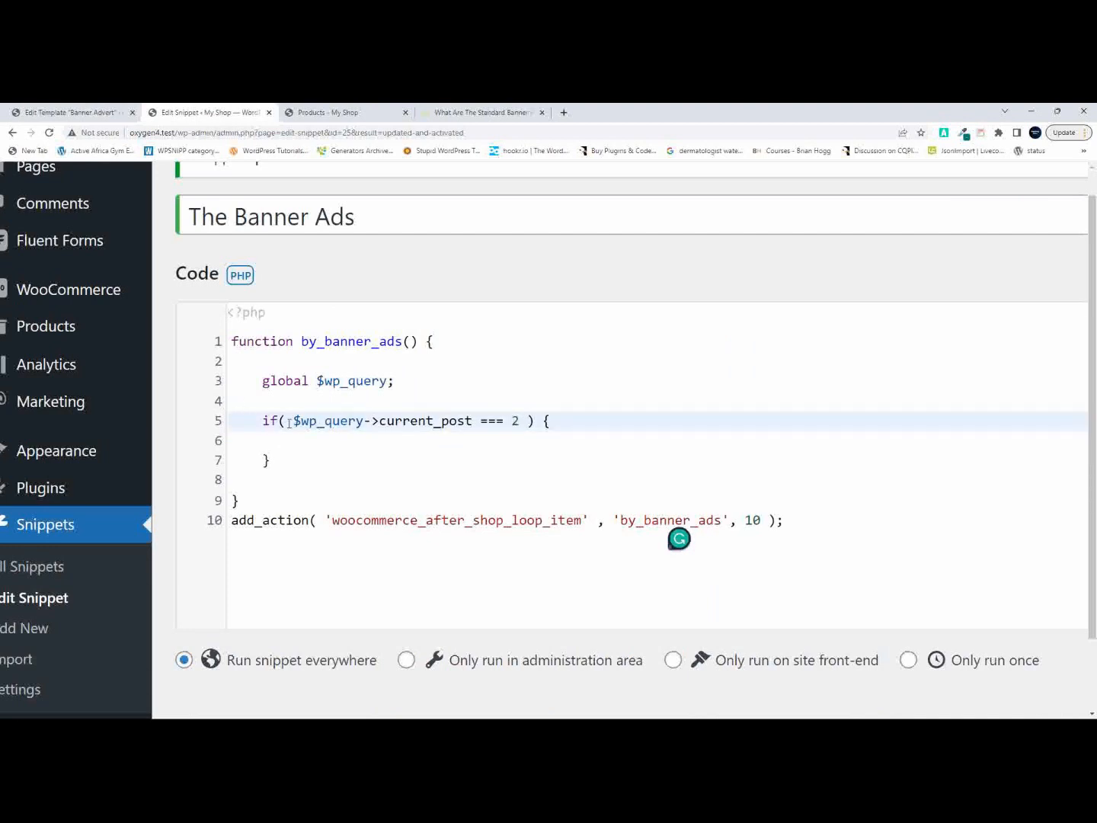
Inside the if block, add echo 'Test'; and save the snippet.
{"action": "left_click", "coordinate": [322, 440]}
{"action": "type", "text": "ech"}
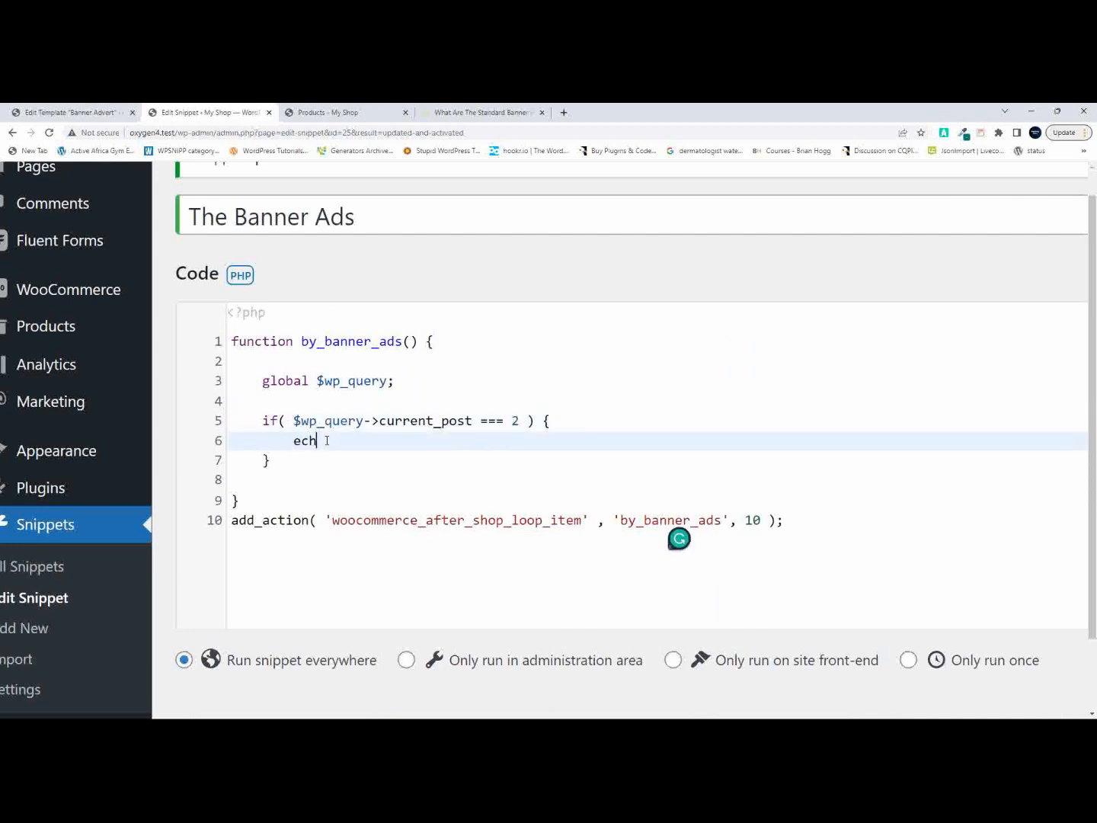
{"action": "type", "text": "o 'Test"}
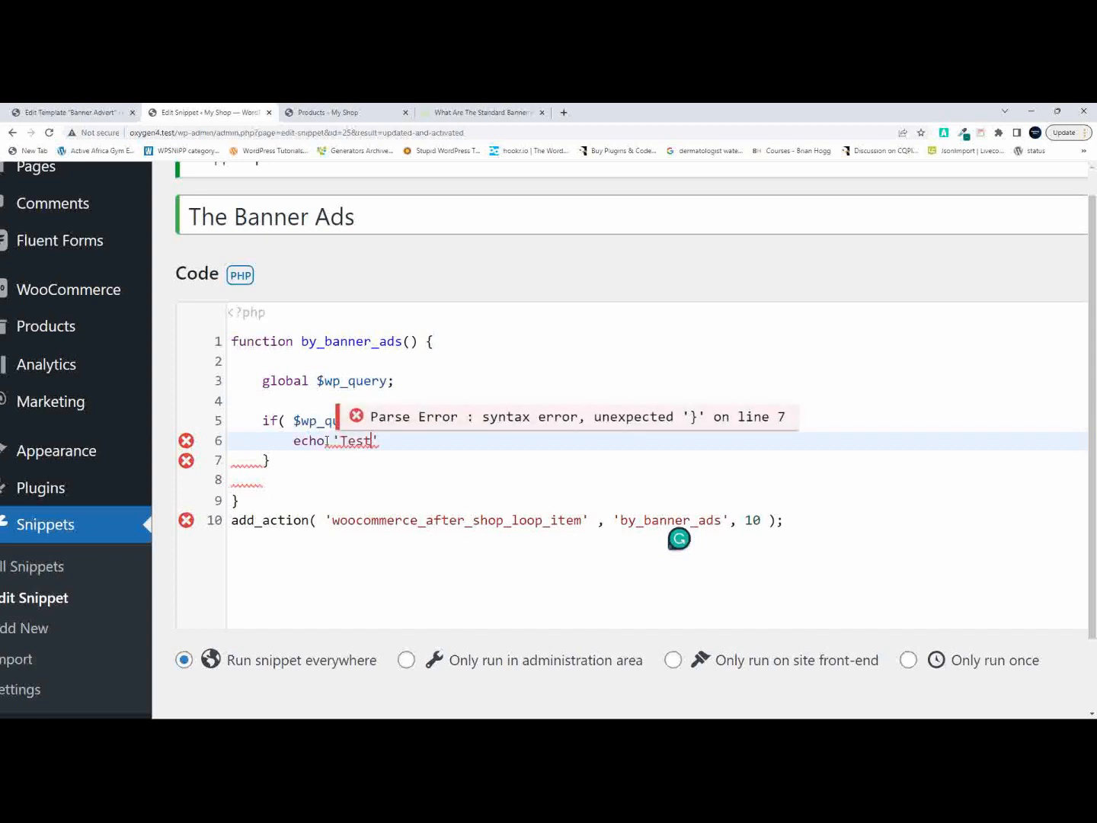
{"action": "type", "text": "';"}
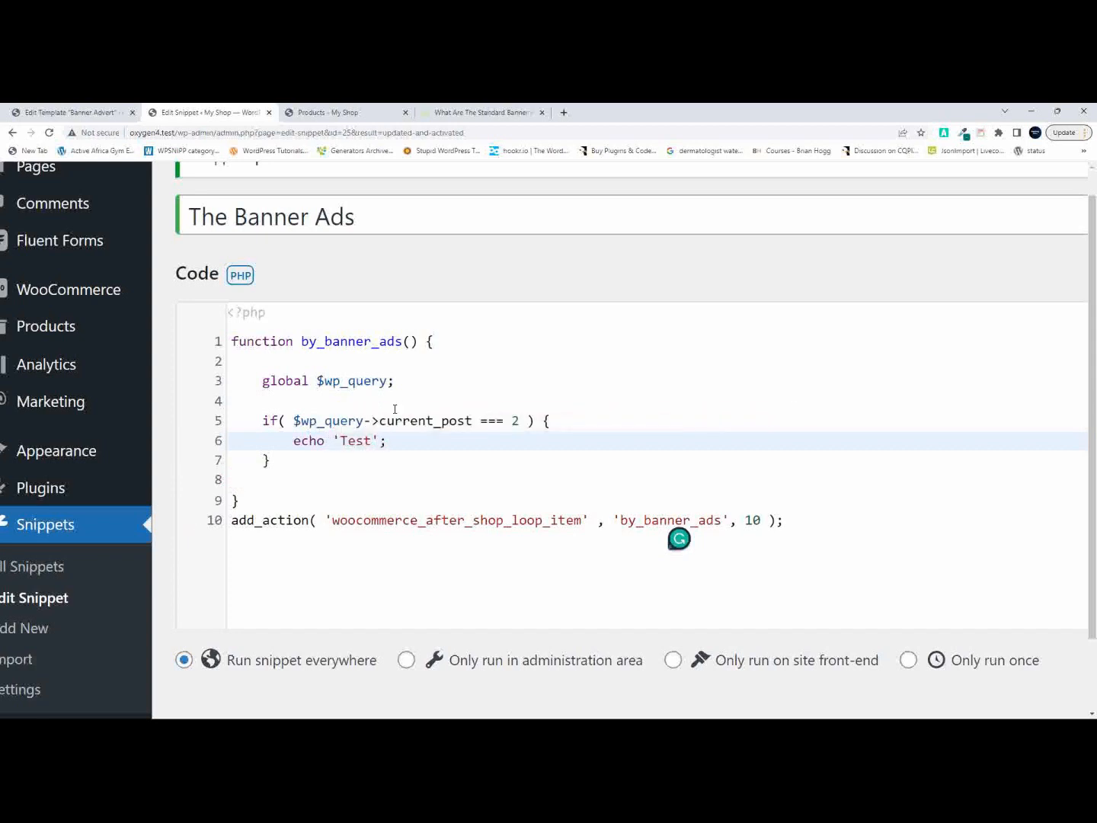
{"action": "key", "text": "ctrl+s"}
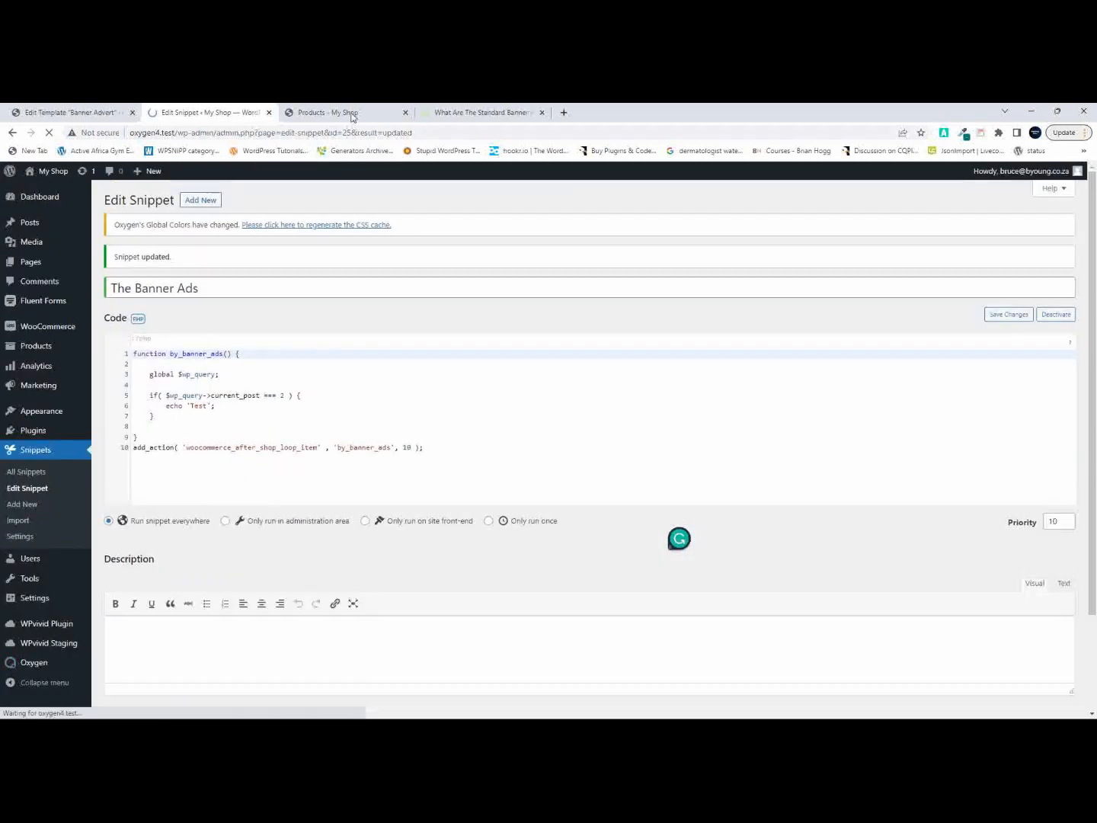
Check where the Test text appears on the reloaded shop page and on the Accessories category page.
{"action": "left_click", "coordinate": [347, 113]}
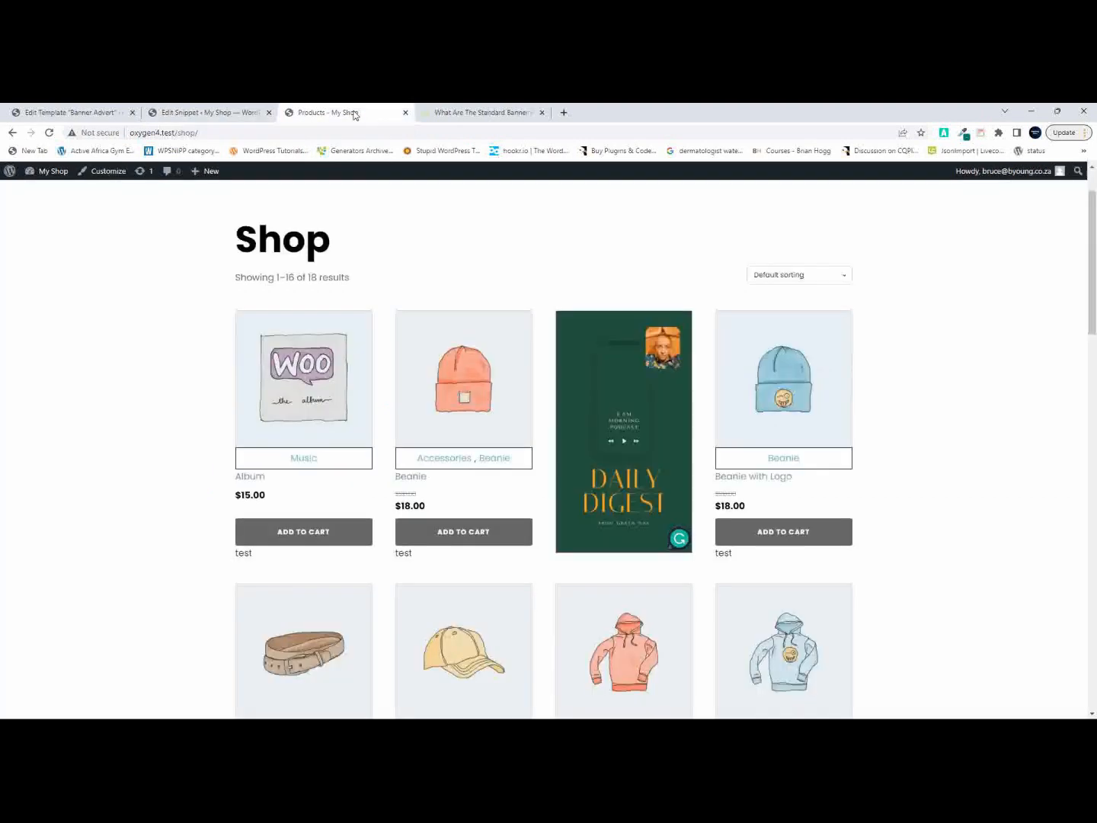
{"action": "left_click", "coordinate": [49, 132]}
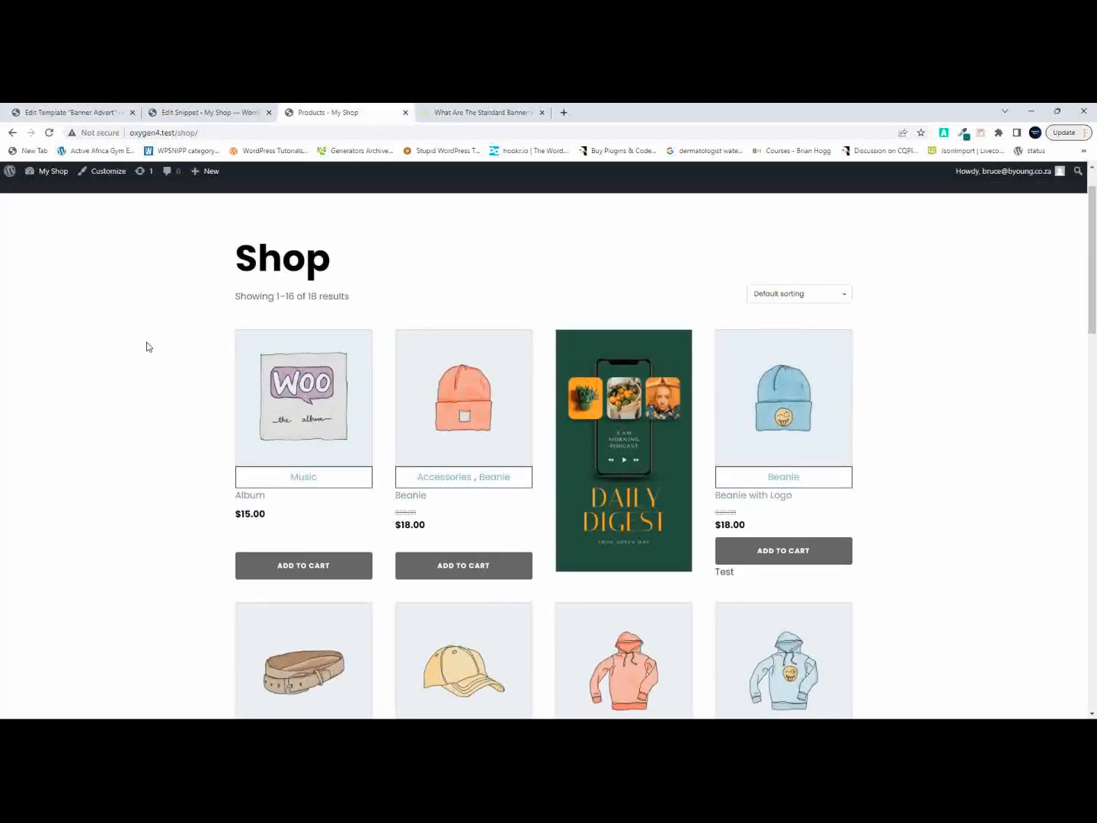
{"action": "scroll", "coordinate": [738, 579], "scroll_direction": "up", "scroll_amount": 1}
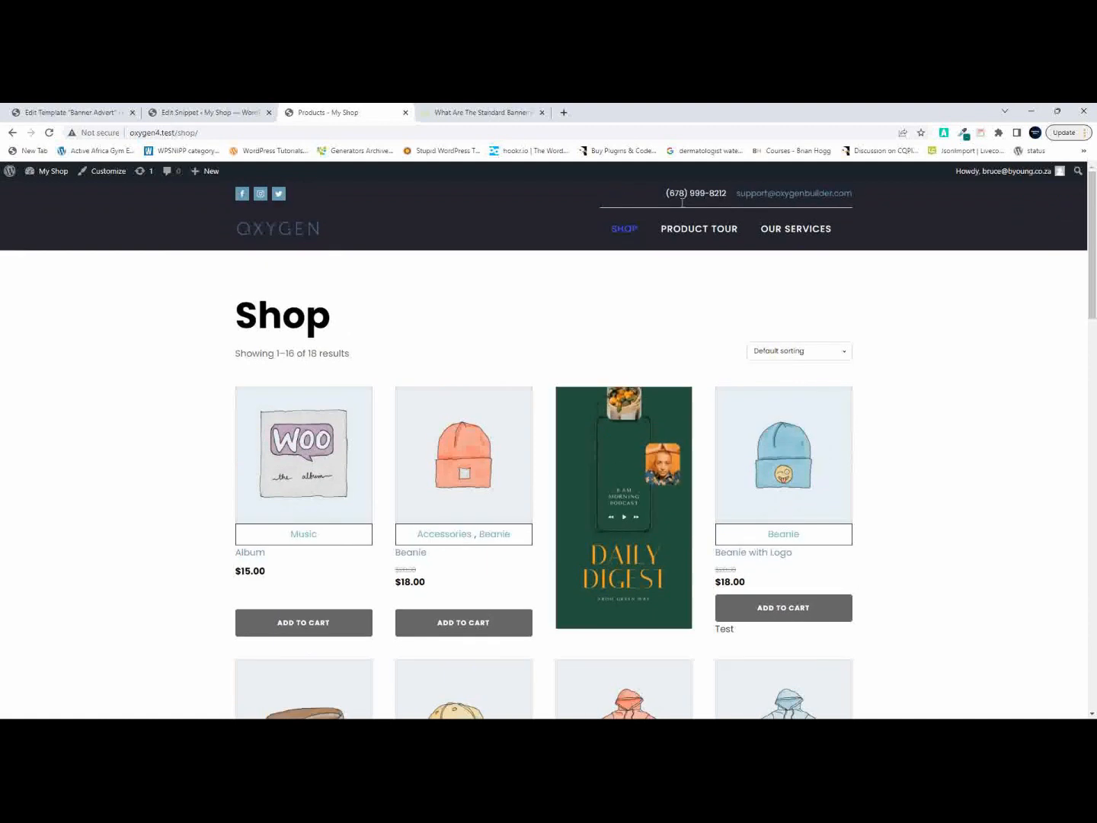
{"action": "left_click", "coordinate": [431, 535]}
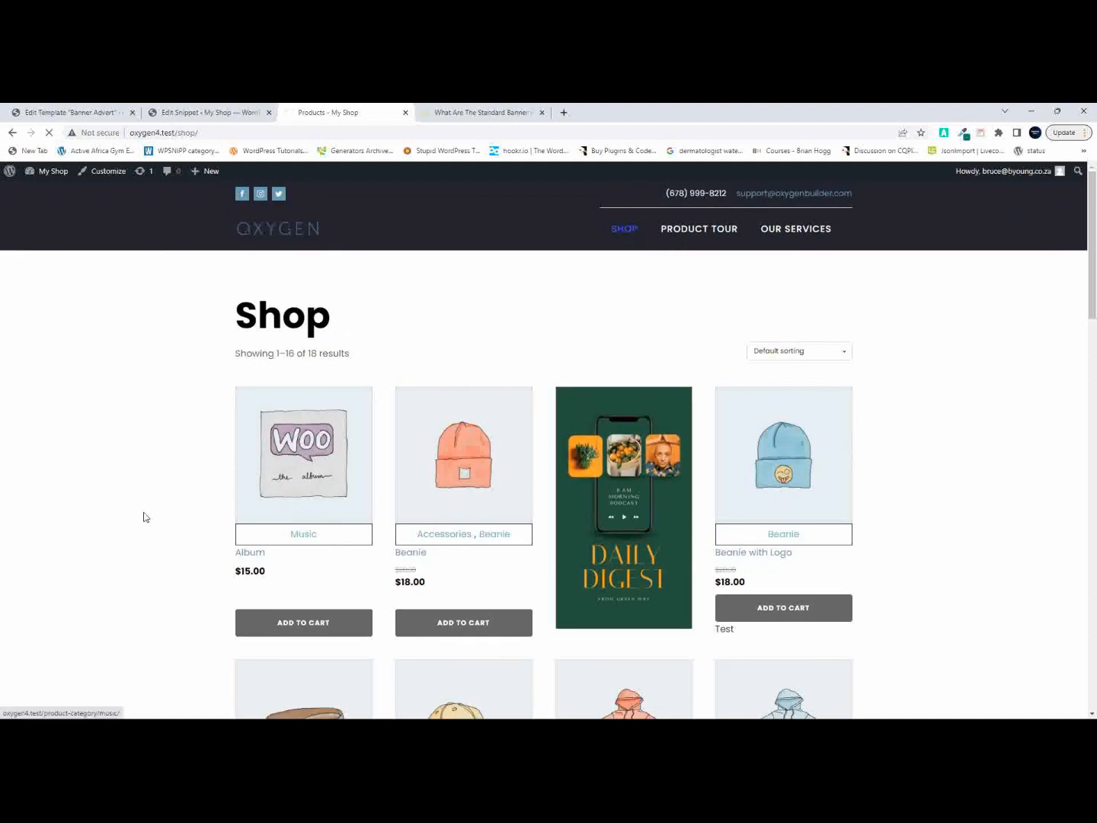
{"action": "scroll", "coordinate": [160, 510], "scroll_direction": "down", "scroll_amount": 3}
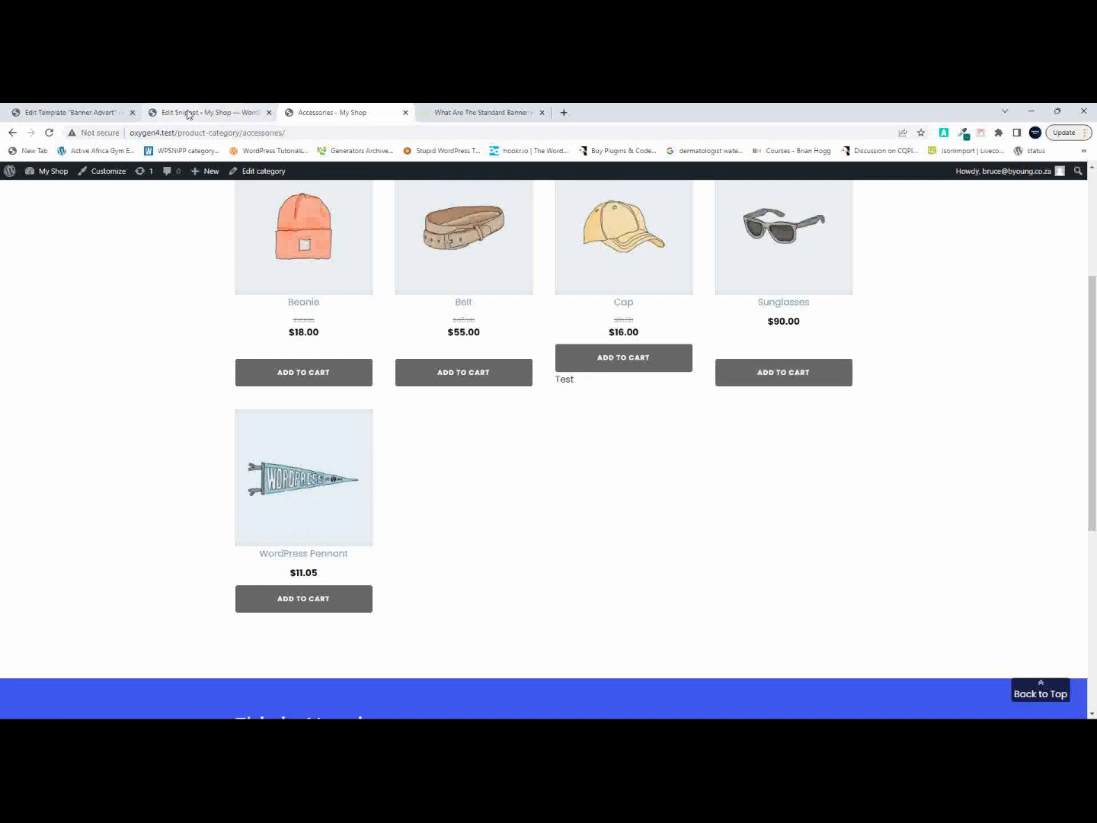
Return to the snippet and wrap the existing current_post condition block in an if( is_shop() ) { } block.
{"action": "scroll", "coordinate": [797, 490], "scroll_direction": "up", "scroll_amount": 3}
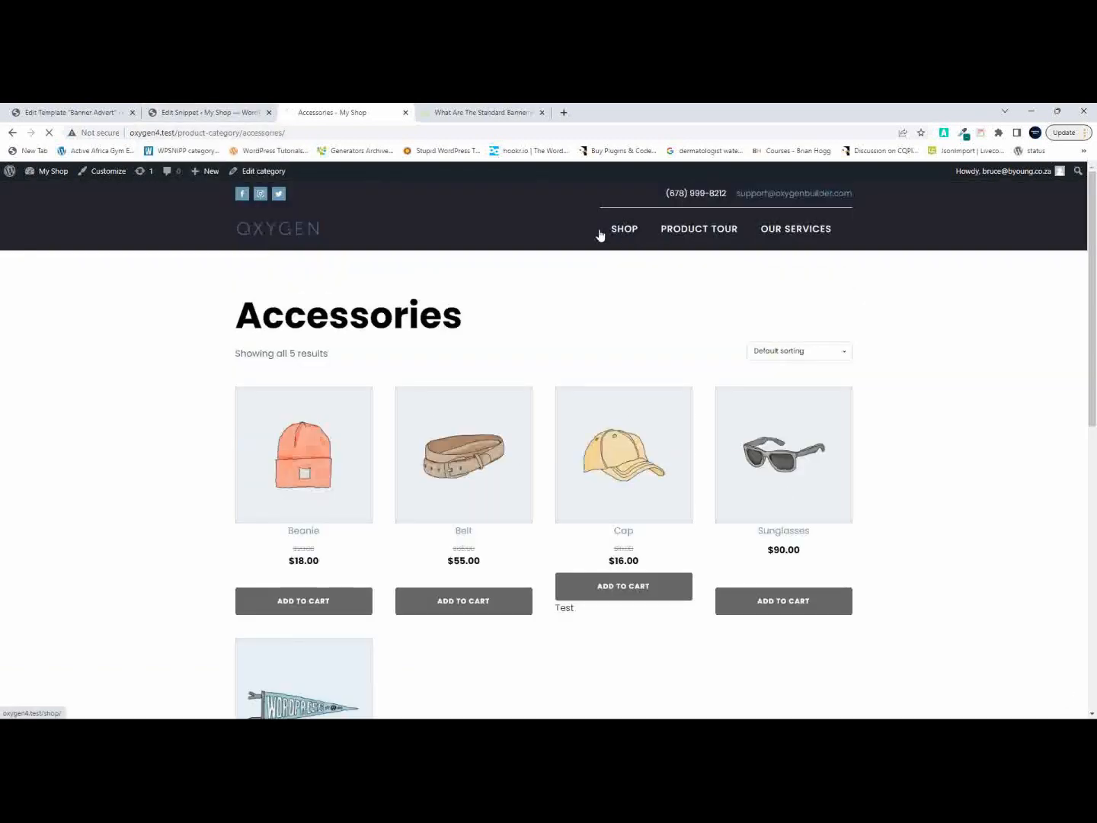
{"action": "left_click", "coordinate": [200, 113]}
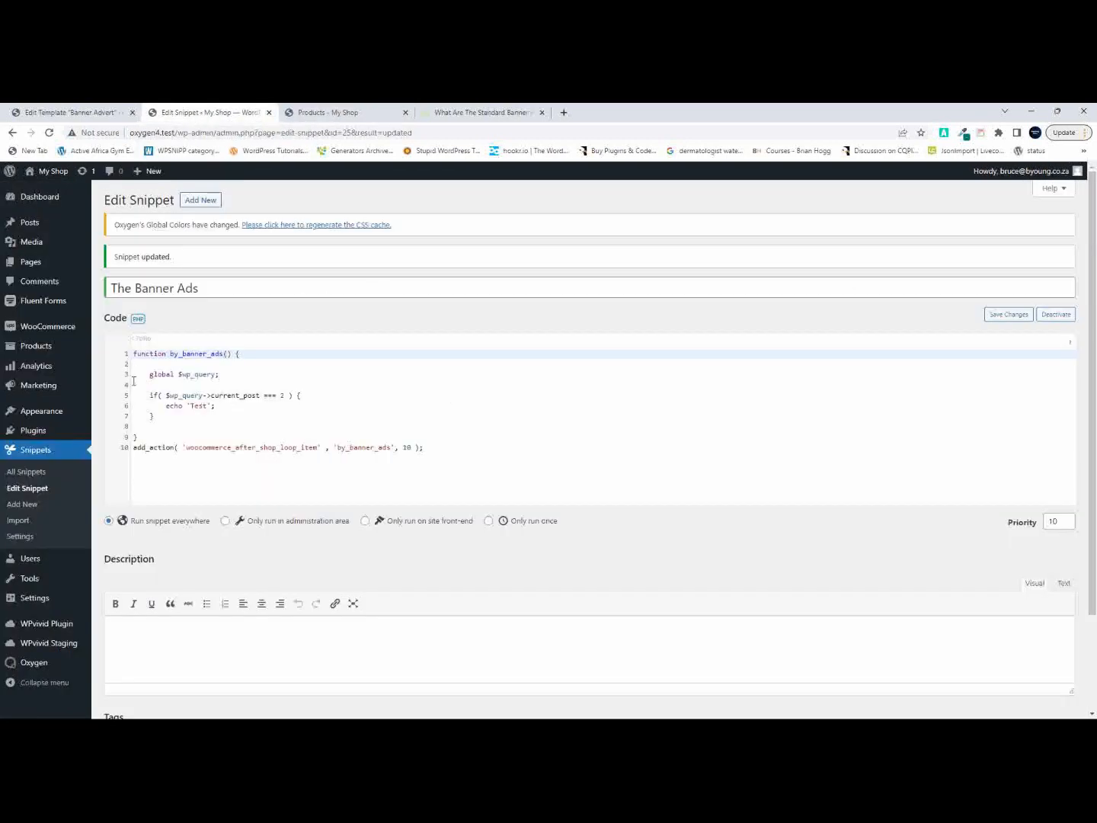
{"action": "left_click", "coordinate": [175, 384]}
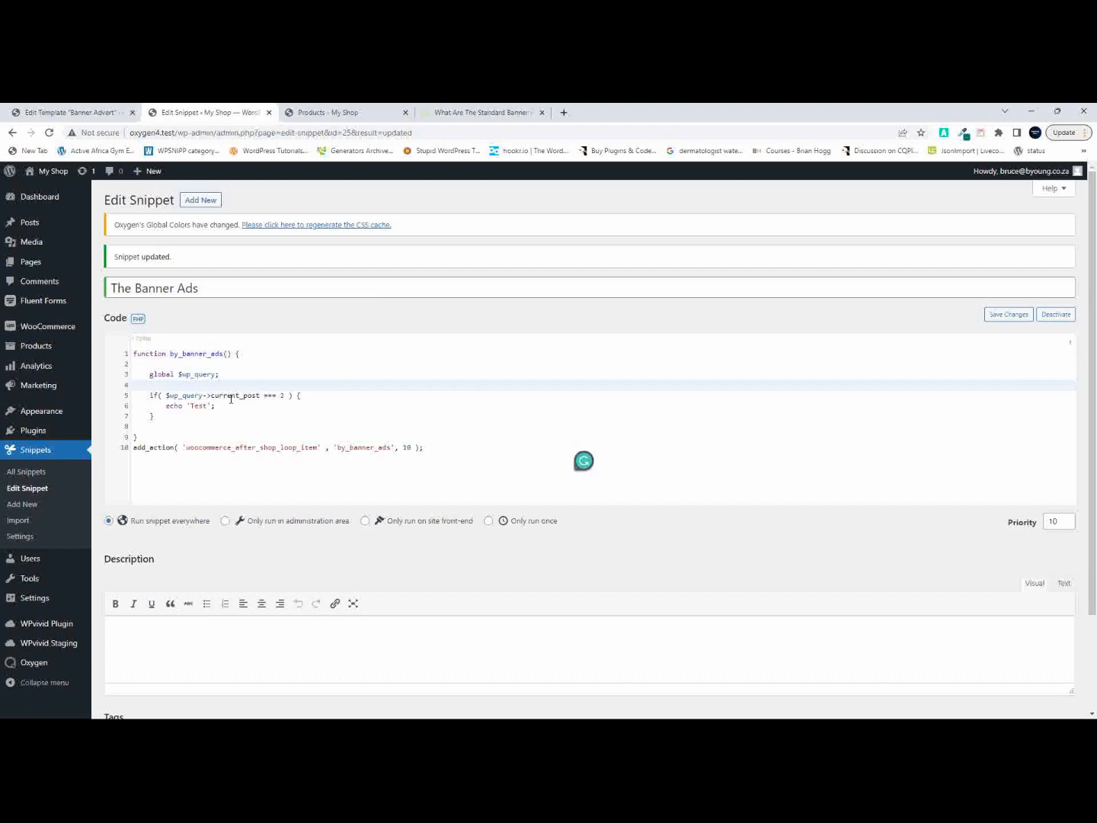
{"action": "key", "text": "Return"}
{"action": "type", "text": "if"}
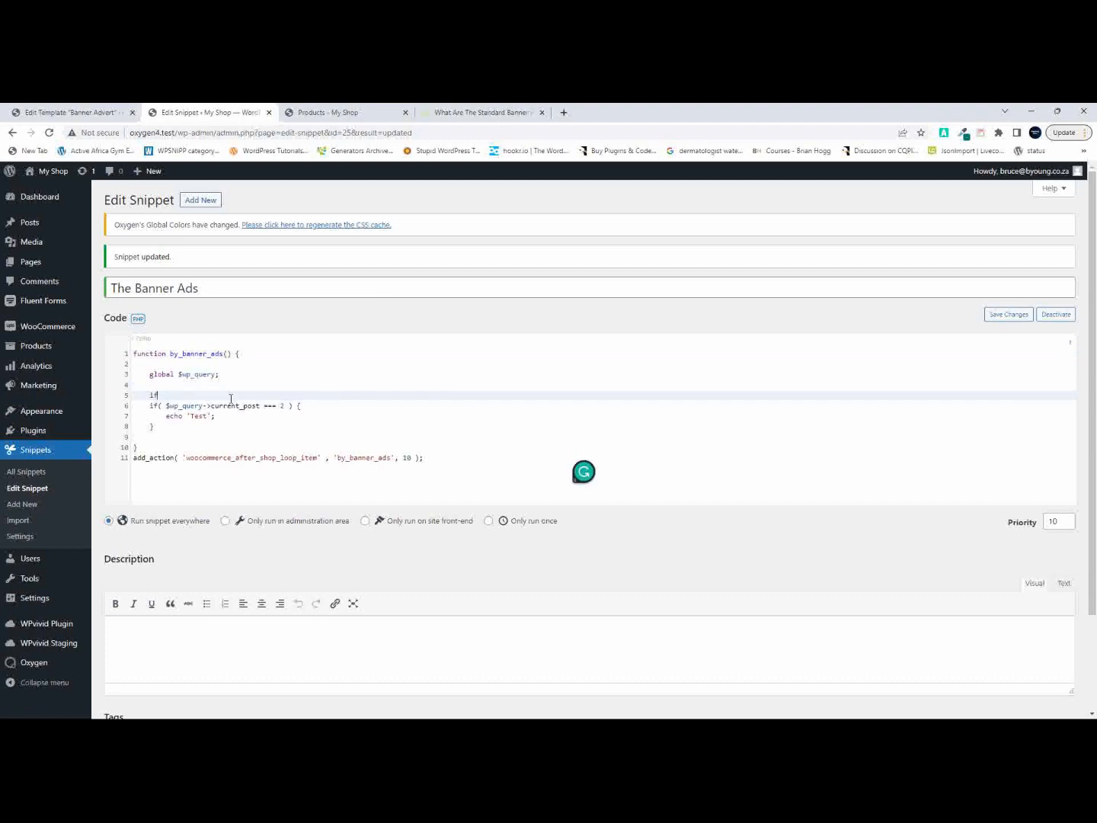
{"action": "type", "text": "( is_shop() ) {"}
{"action": "left_click", "coordinate": [167, 426]}
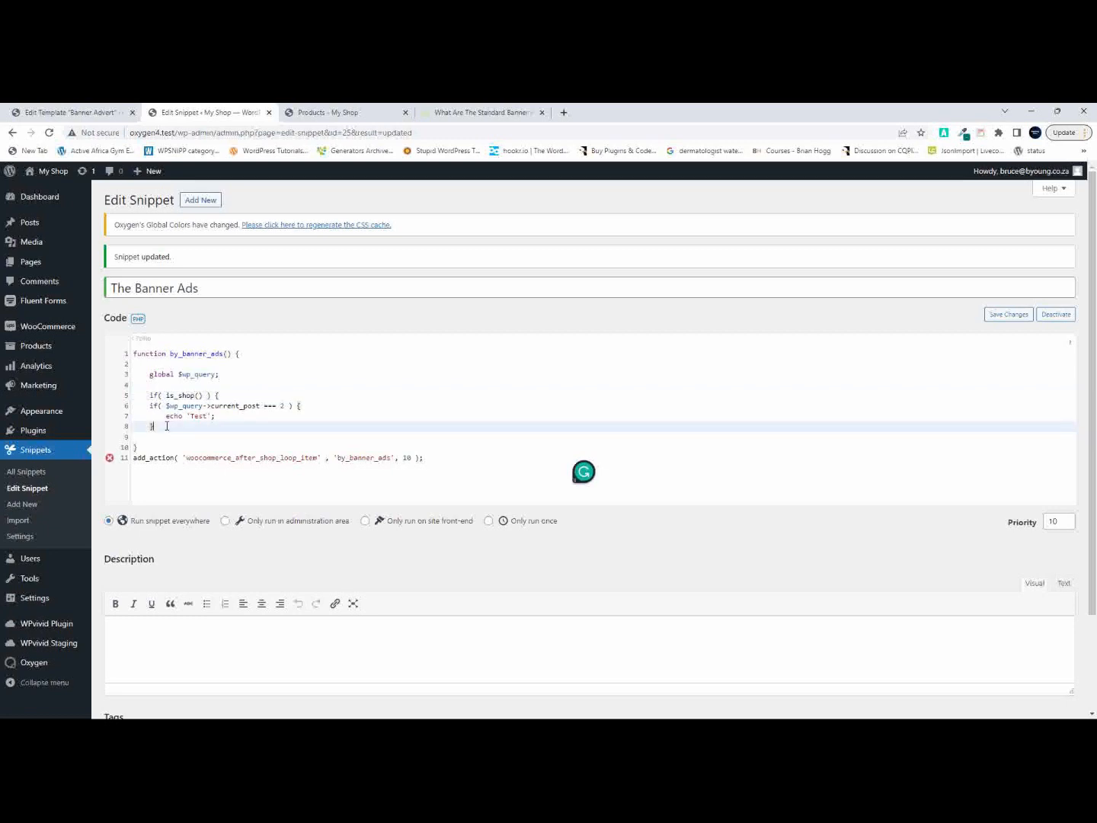
{"action": "key", "text": "Return"}
{"action": "type", "text": "}"}
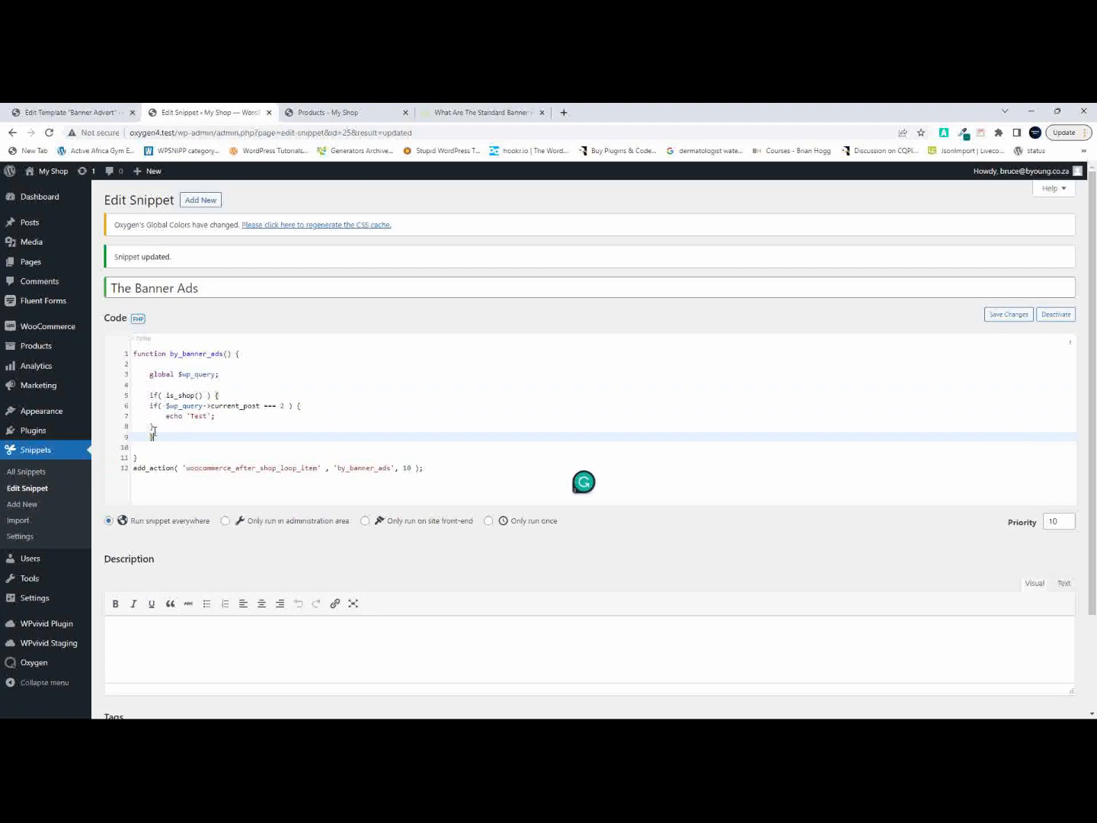
Duplicate the whole is_shop() block below the original inside the by_banner_ads function.
{"action": "key", "text": "Return"}
{"action": "key", "text": "Return"}
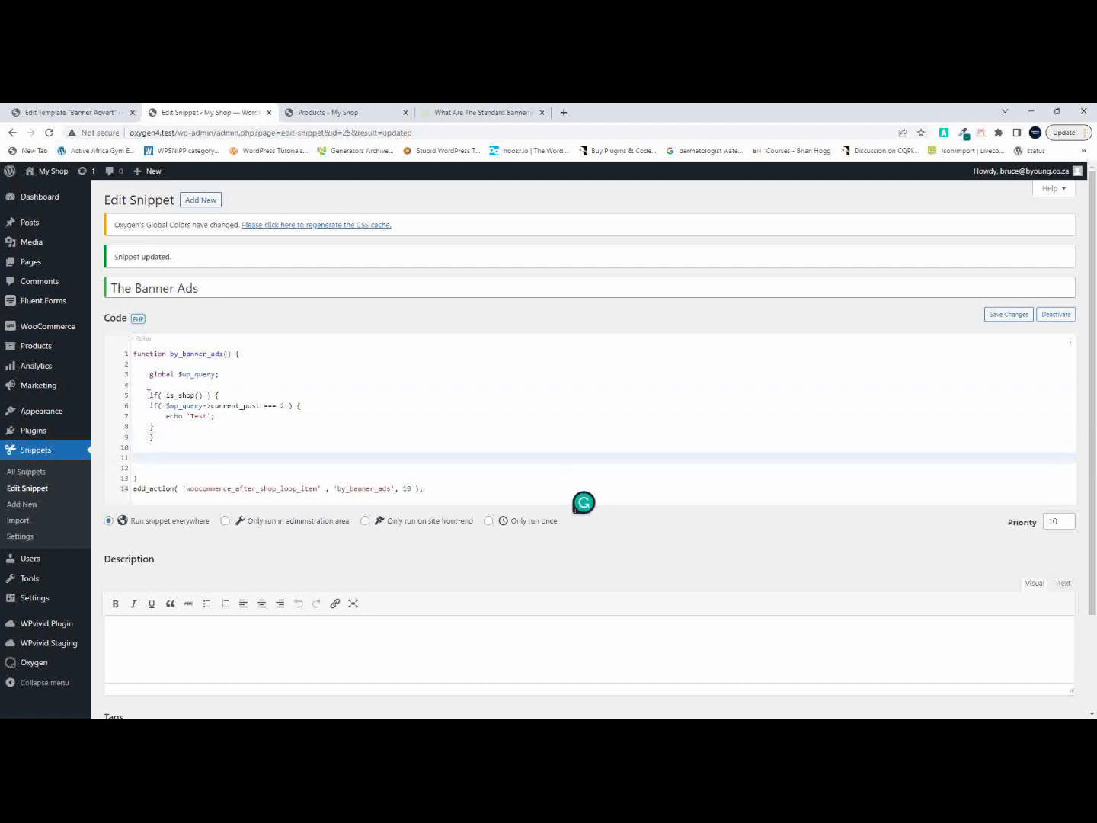
{"action": "left_click_drag", "start_coordinate": [149, 395], "coordinate": [175, 436]}
{"action": "key", "text": "ctrl+c"}
{"action": "left_click", "coordinate": [163, 450]}
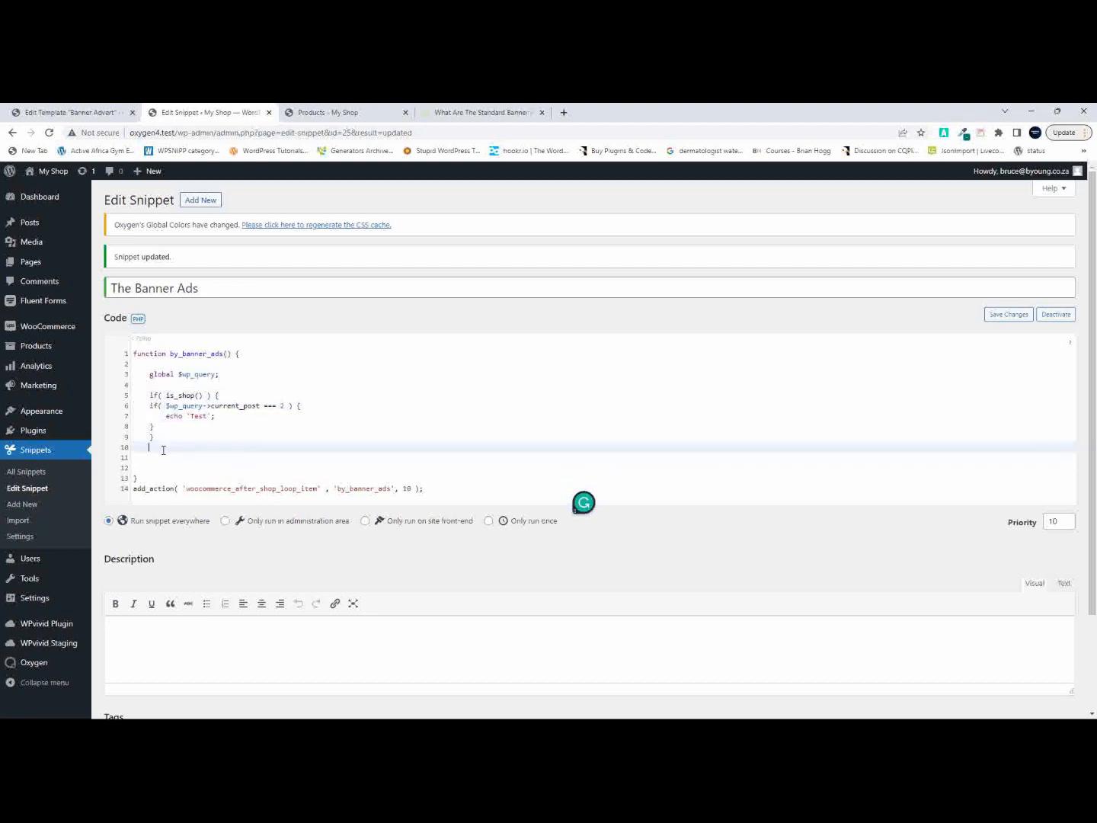
{"action": "key", "text": "ctrl+v"}
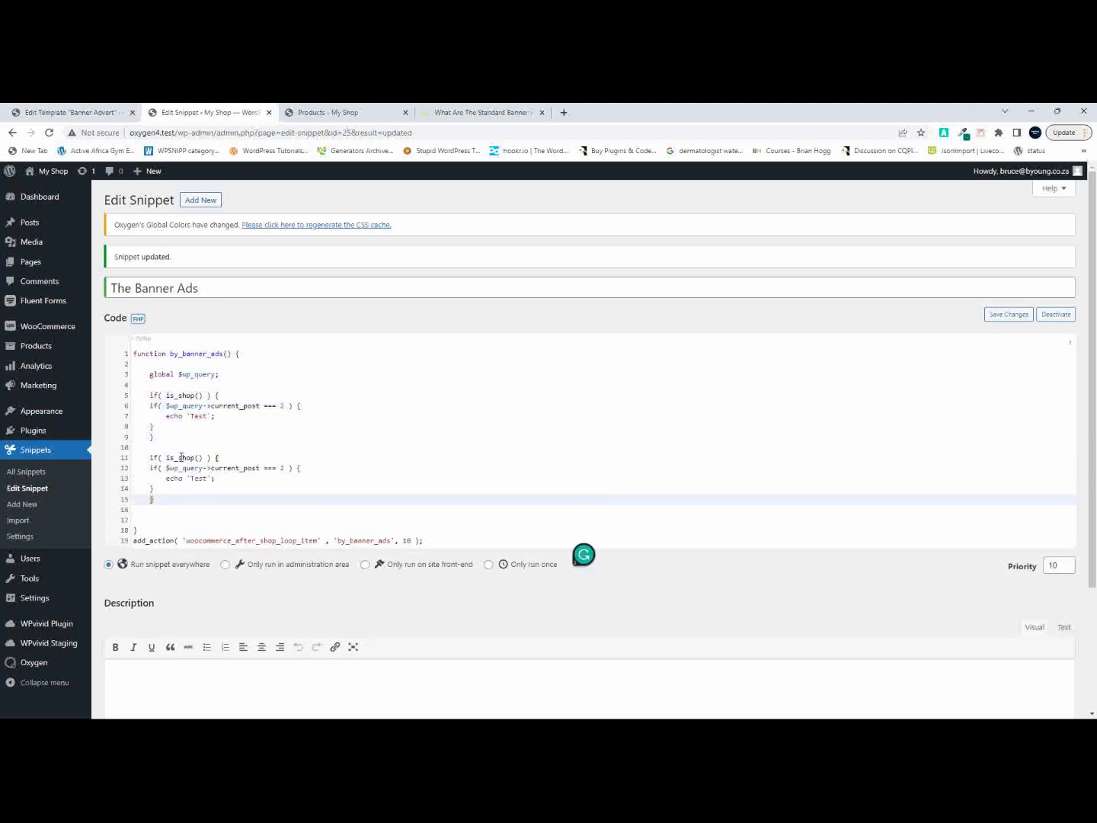
In the duplicated block, set the outer condition to is_product_category() and the current_post comparison value to 3.
{"action": "double_click", "coordinate": [181, 458]}
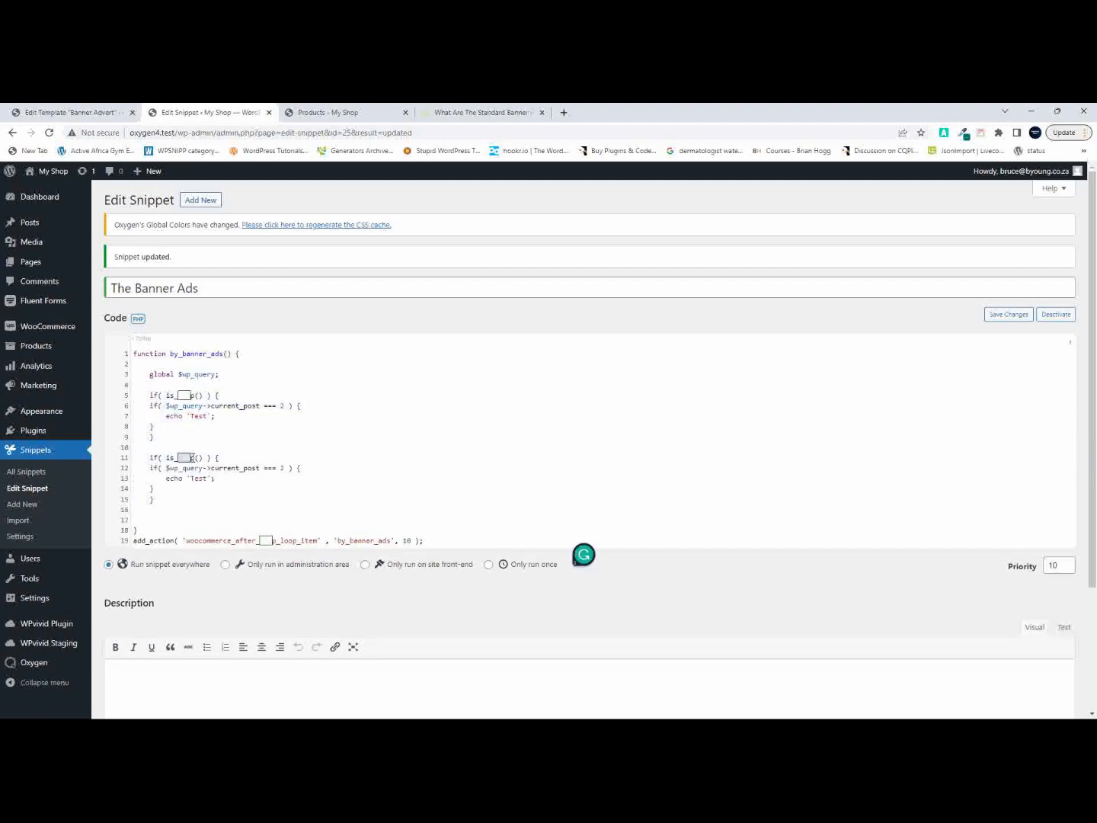
{"action": "type", "text": "product"}
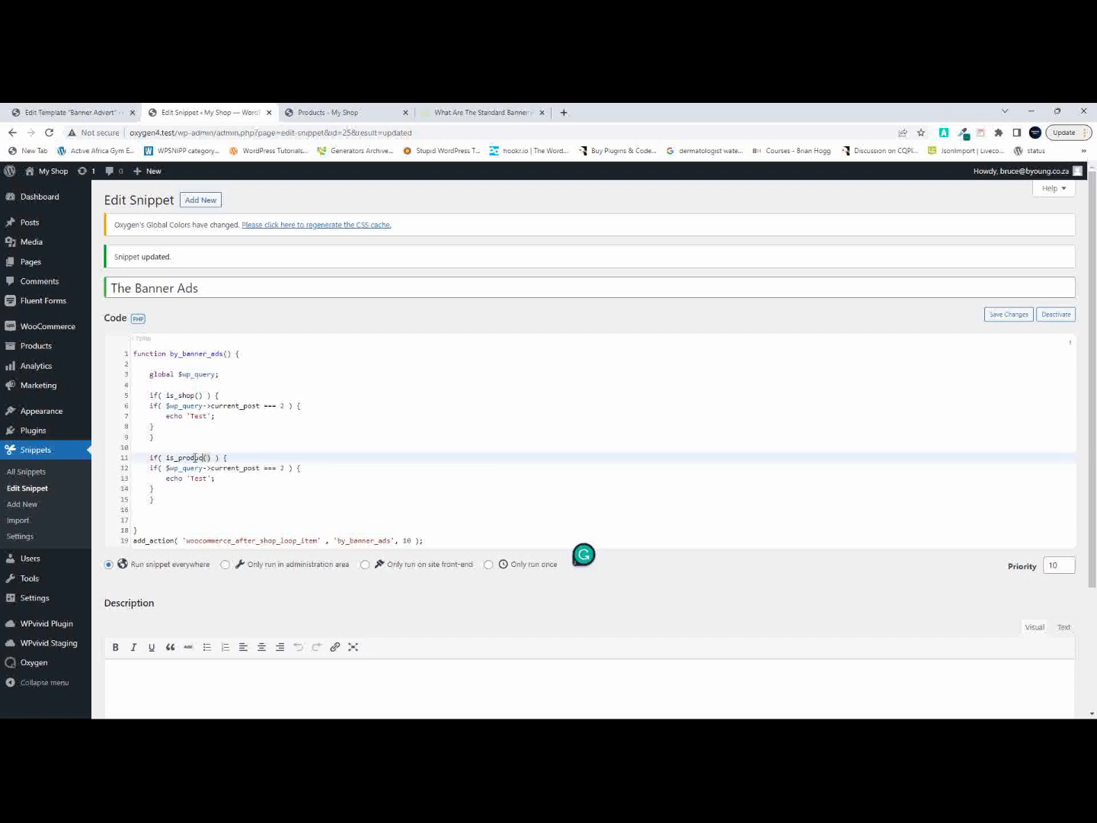
{"action": "type", "text": "_category"}
{"action": "key", "text": "BackSpace"}
{"action": "key", "text": "Left"}
{"action": "type", "text": "g"}
{"action": "key", "text": "BackSpace"}
{"action": "type", "text": "o"}
{"action": "left_click", "coordinate": [285, 468]}
{"action": "key", "text": "BackSpace"}
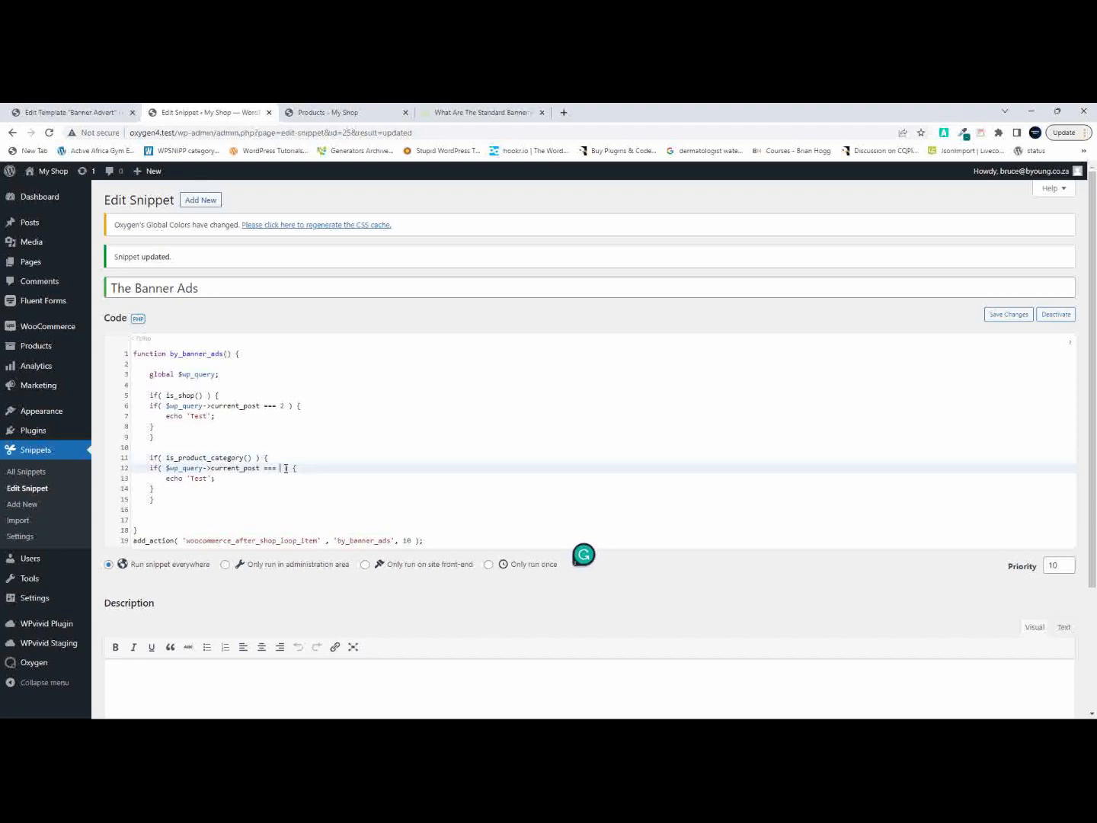
{"action": "type", "text": "3"}
Set the echoed text to Shop in the is_shop() block and Category in the is_product_category() block, and save the snippet.
{"action": "double_click", "coordinate": [198, 415]}
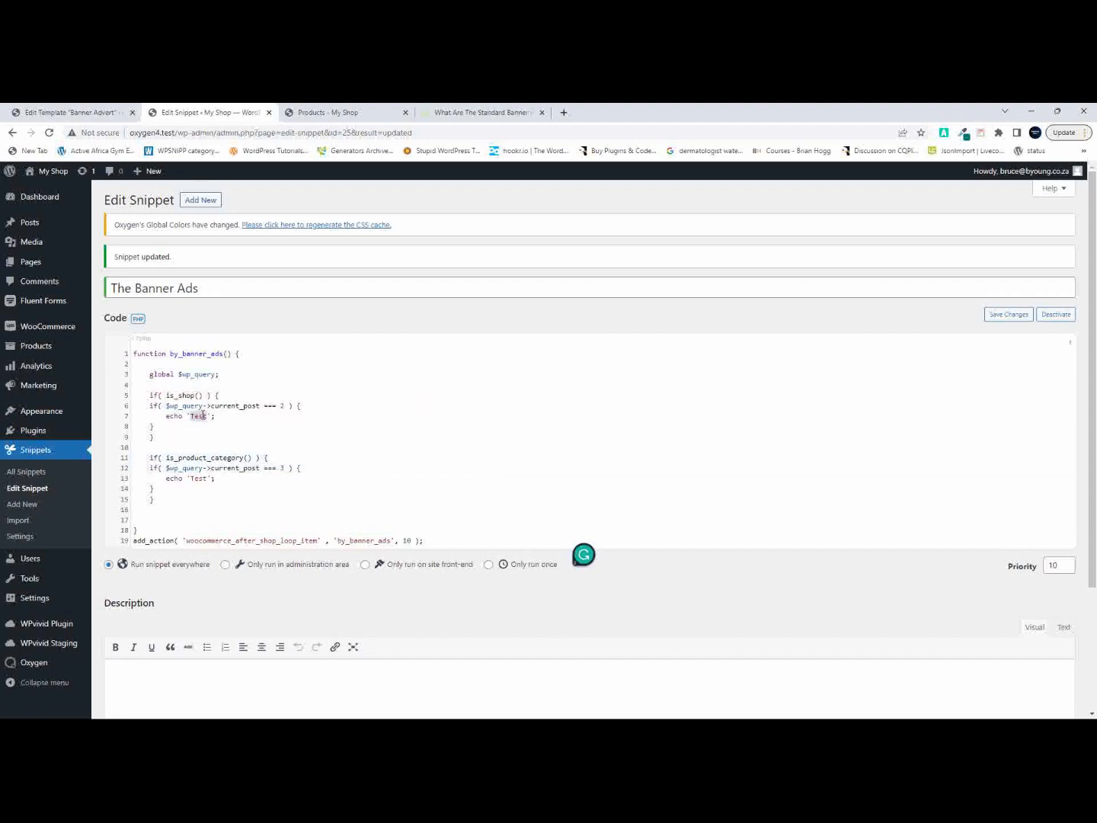
{"action": "type", "text": "Shop"}
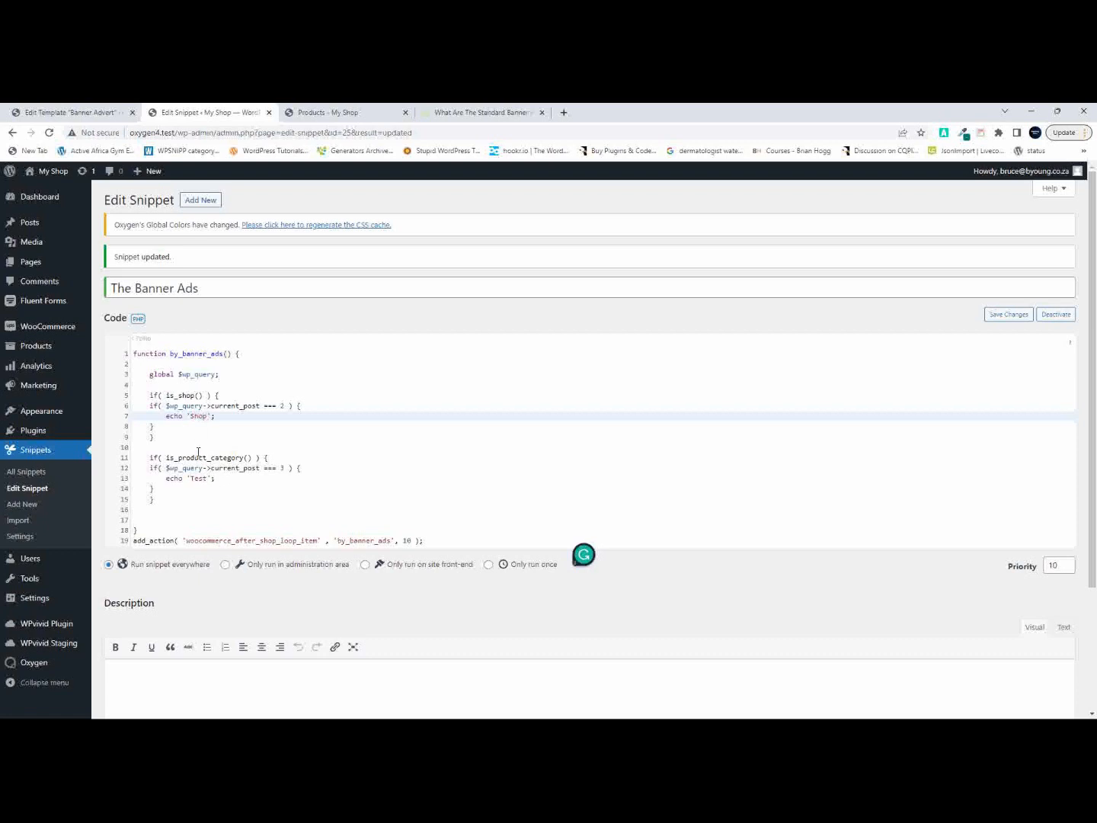
{"action": "double_click", "coordinate": [199, 479]}
{"action": "type", "text": "Category"}
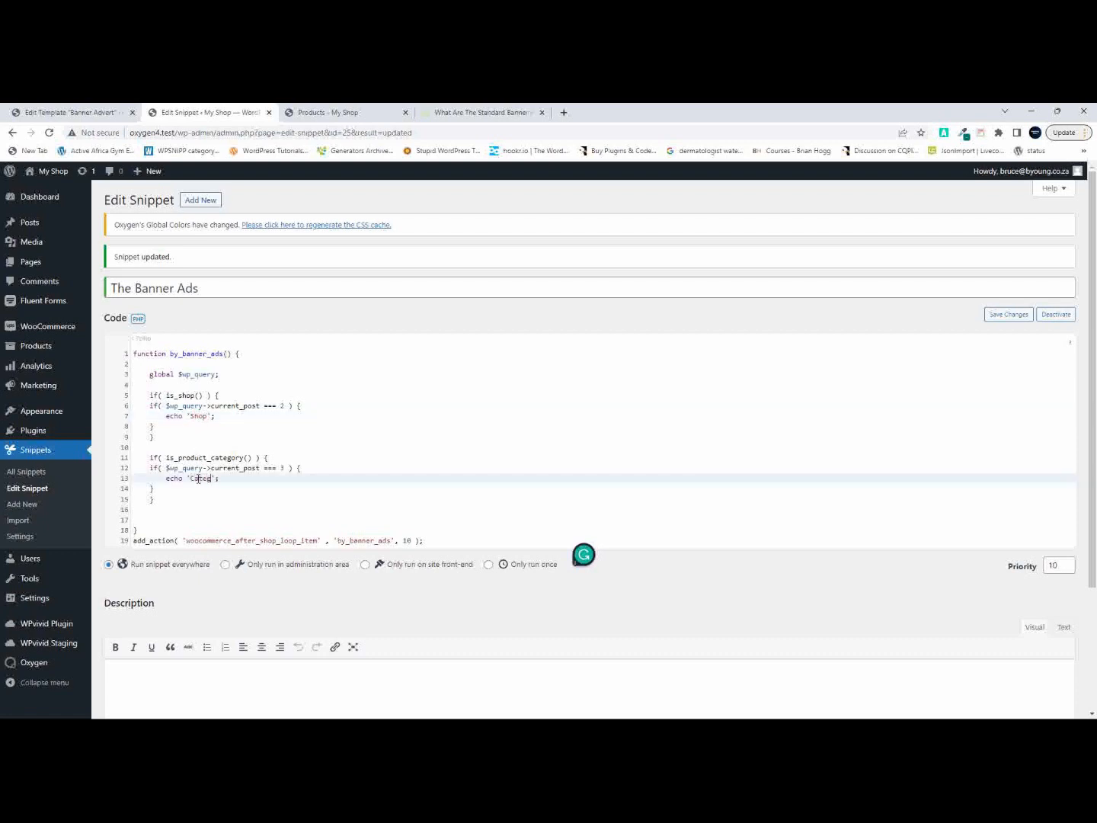
{"action": "key", "text": "ctrl+s"}
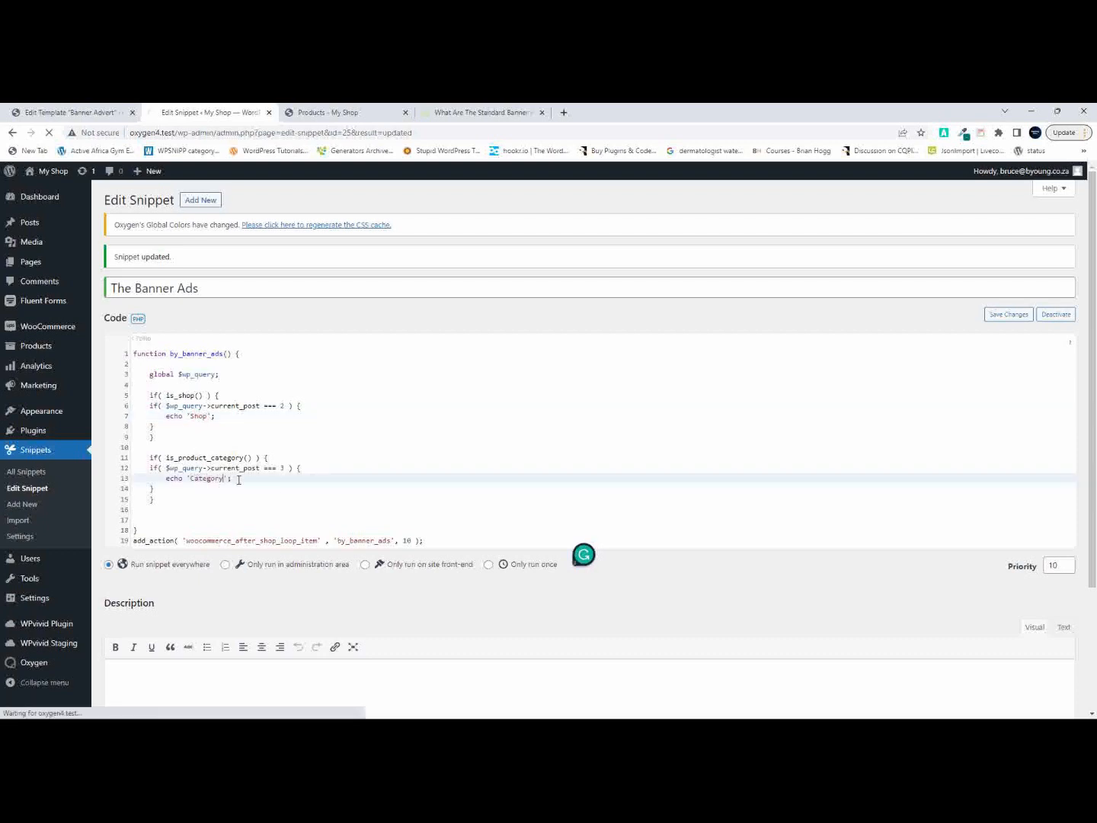
Check where the echoed text appears on the reloaded shop page and on the Accessories category page.
{"action": "left_click", "coordinate": [316, 112]}
{"action": "left_click", "coordinate": [50, 133]}
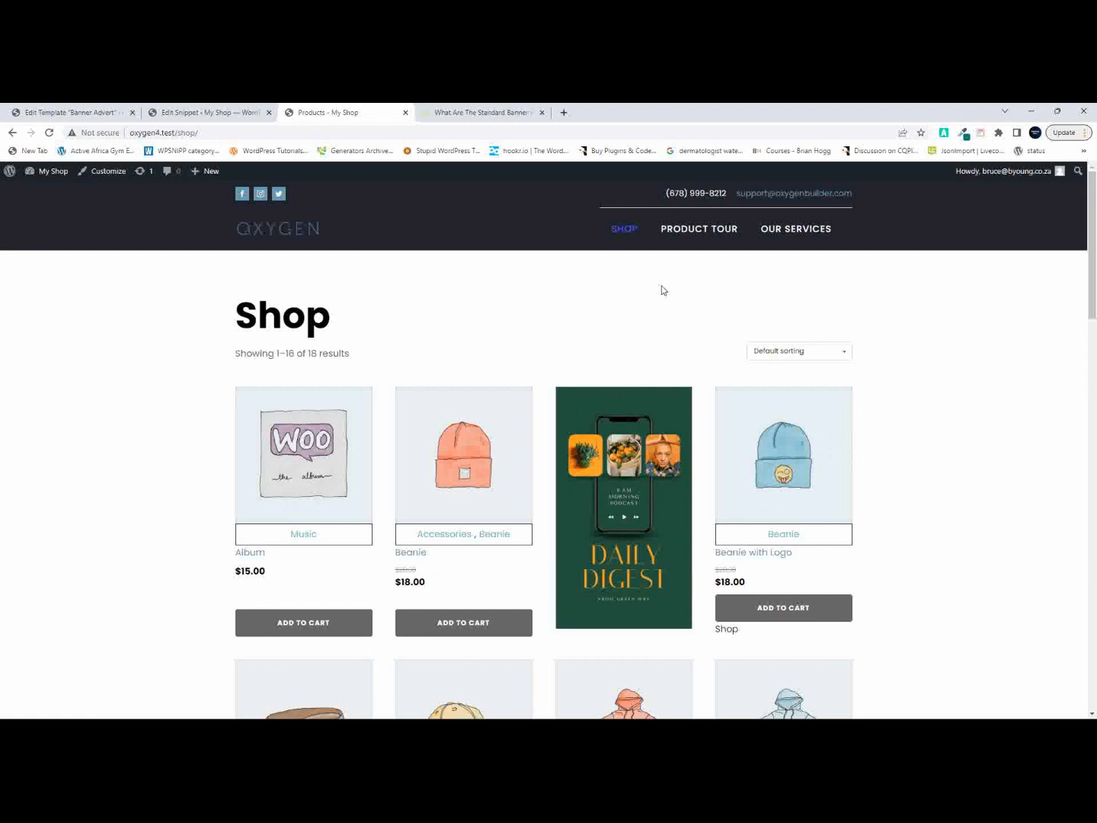
{"action": "left_click", "coordinate": [442, 535]}
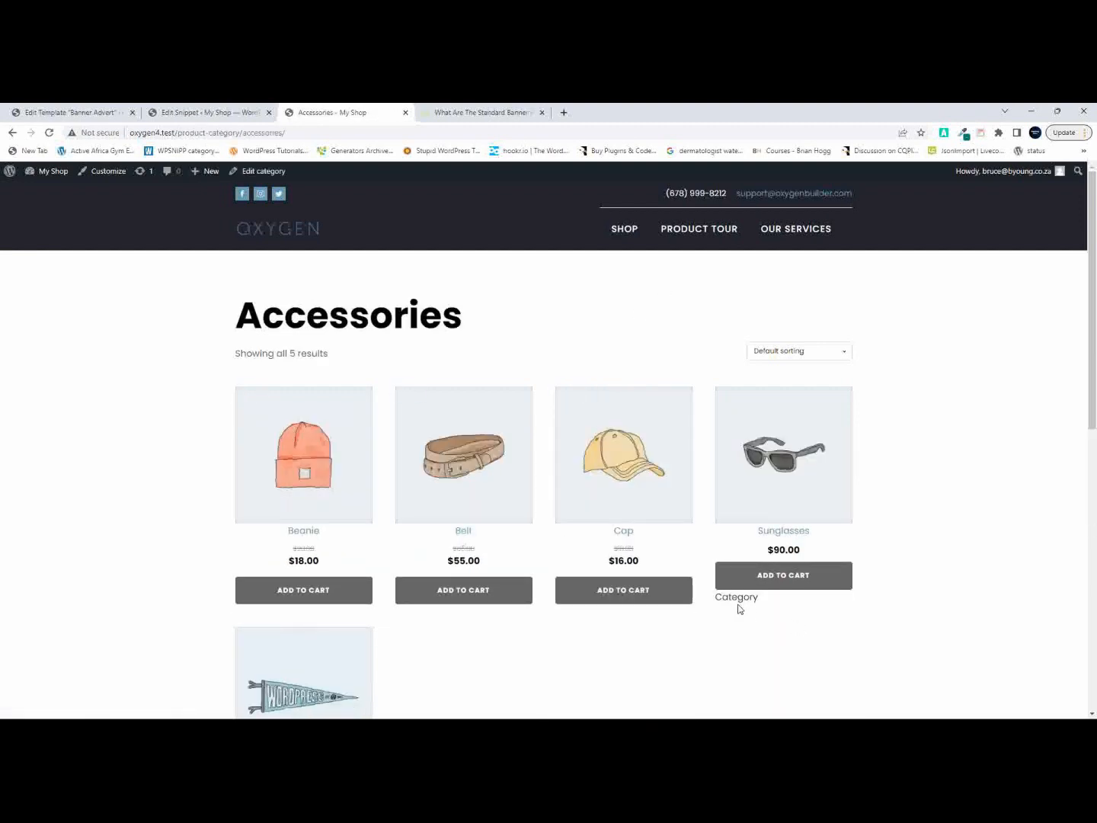
{"action": "scroll", "coordinate": [738, 608], "scroll_direction": "down", "scroll_amount": 2}
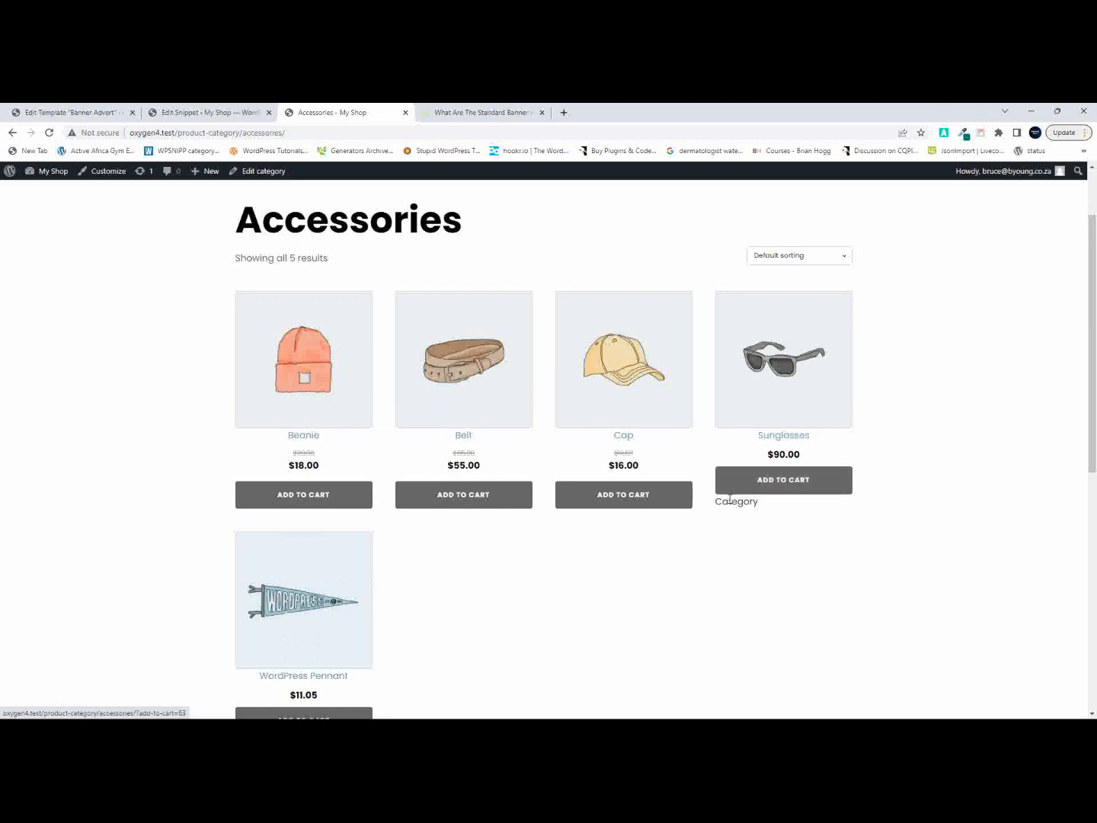
{"action": "left_click_drag", "start_coordinate": [716, 501], "coordinate": [782, 511]}
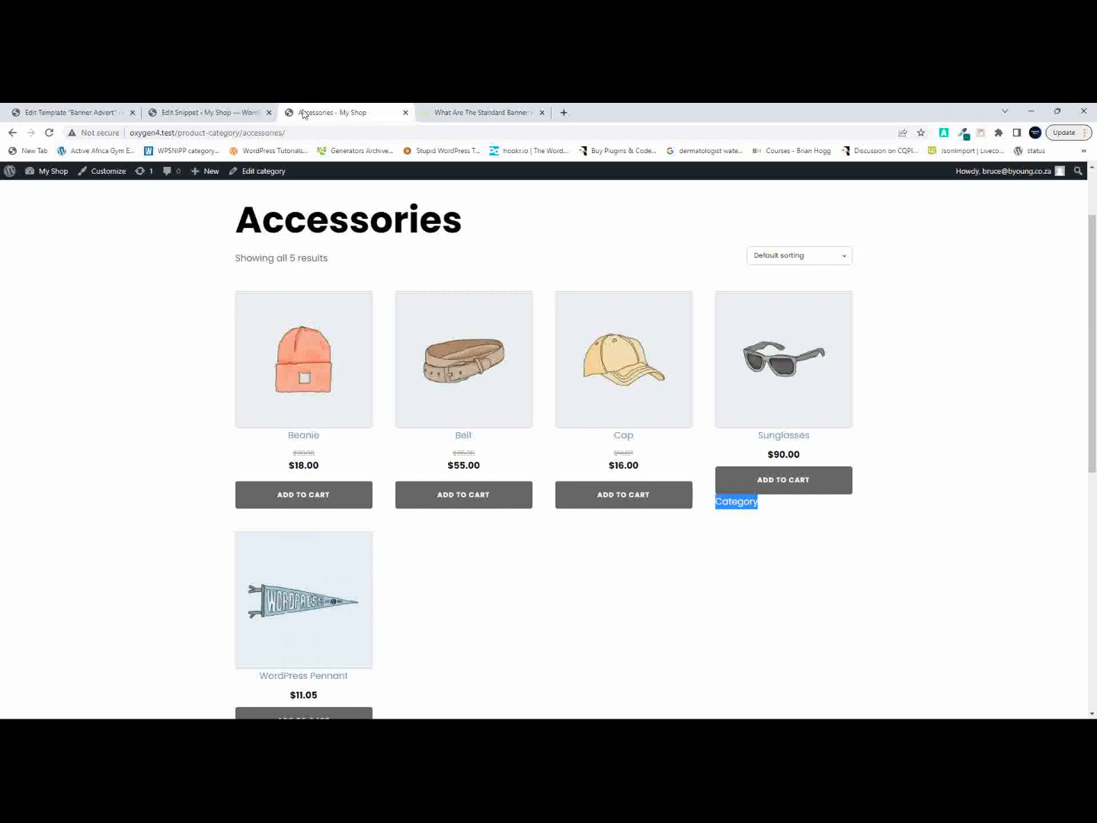
In the snippet's is_shop() block, add echo '</ul>'; before the Shop echo and echo '<ul>'; after it.
{"action": "left_click", "coordinate": [183, 112]}
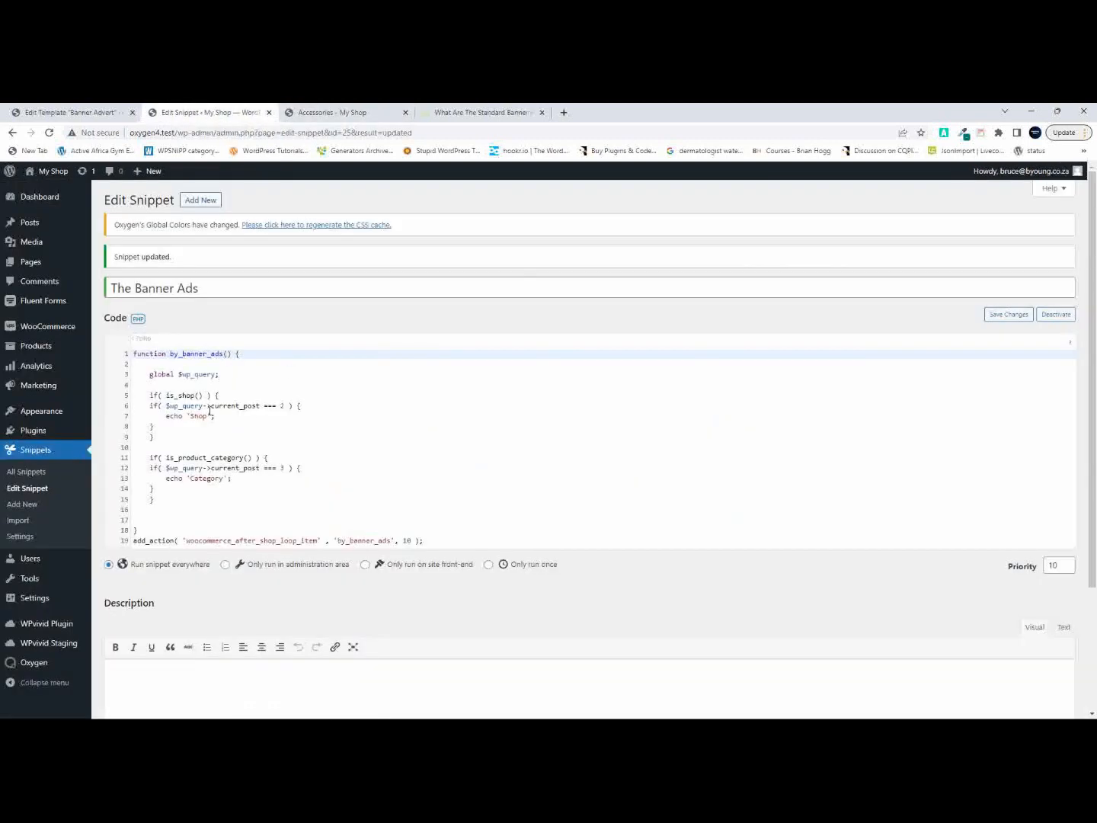
{"action": "left_click", "coordinate": [306, 405]}
{"action": "key", "text": "Return"}
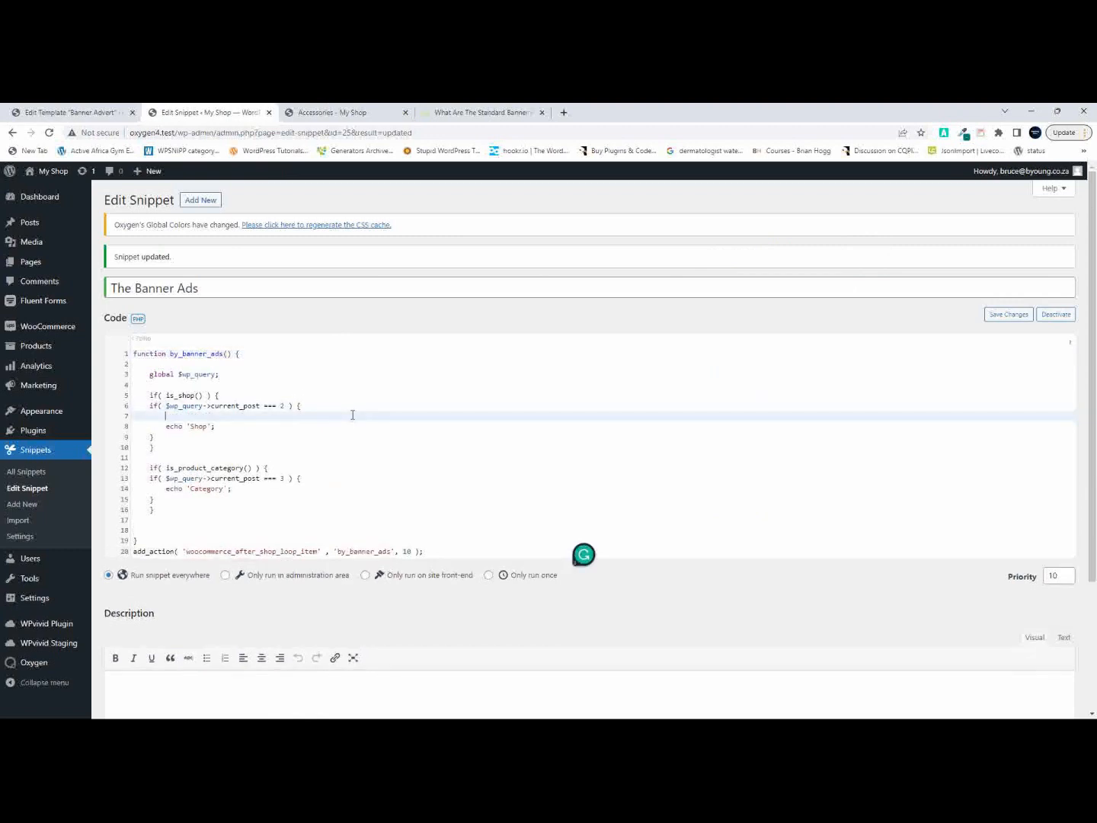
{"action": "type", "text": "echo"}
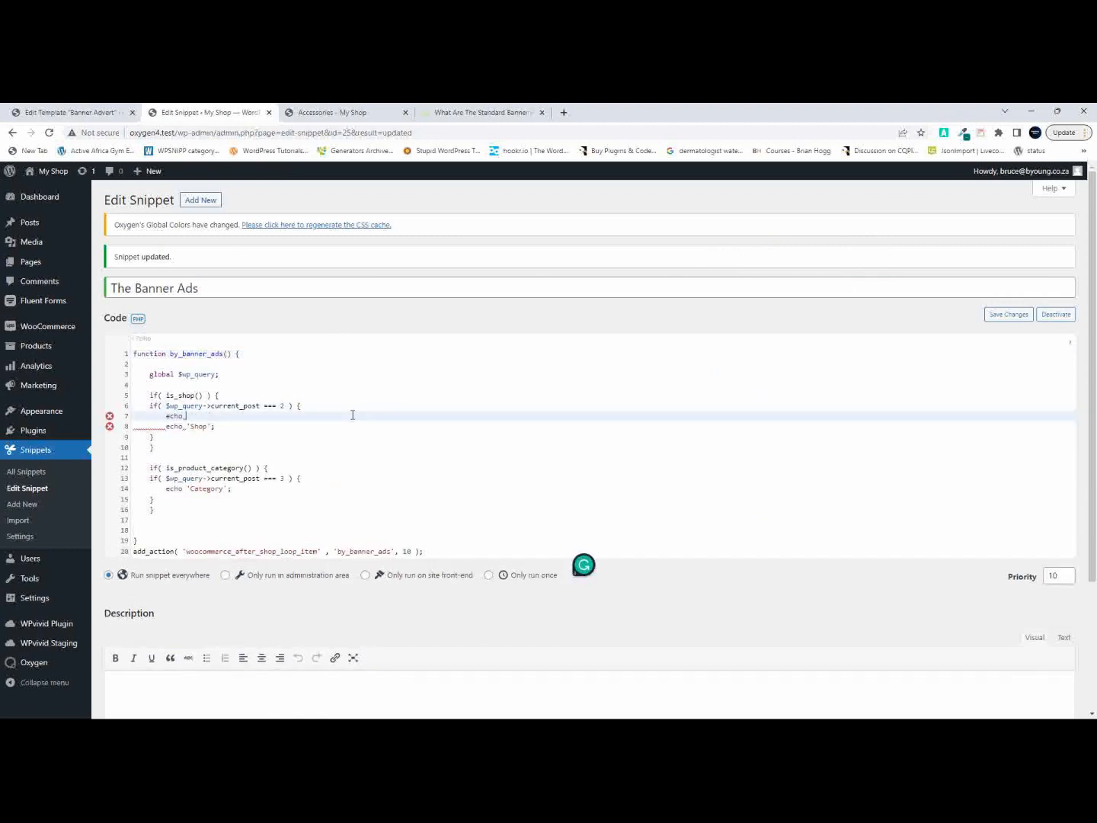
{"action": "type", "text": " '</ul>';"}
{"action": "left_click", "coordinate": [223, 427]}
{"action": "key", "text": "Return"}
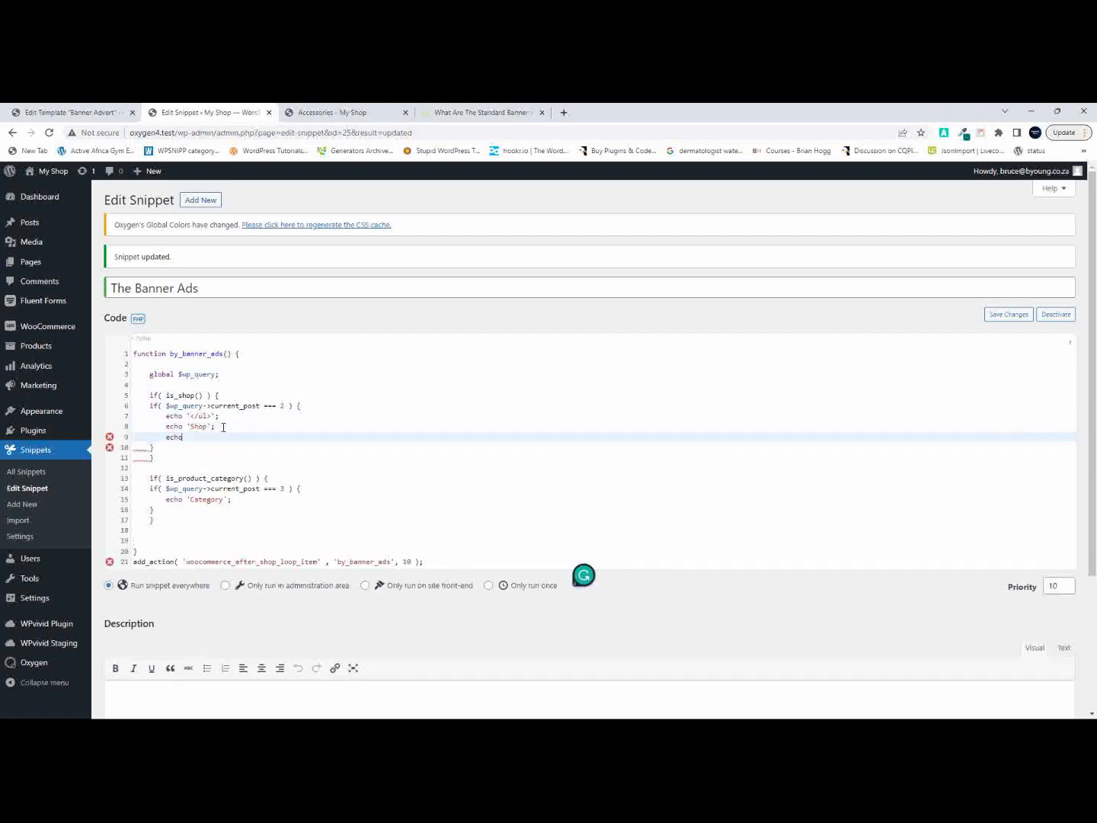
{"action": "type", "text": "echo '<ul>';"}
In the is_product_category() block, add echo '</ul>'; before the Category echo and echo '<ul>'; after it, and save the snippet.
{"action": "left_click_drag", "start_coordinate": [165, 417], "coordinate": [224, 414]}
{"action": "key", "text": "ctrl+c"}
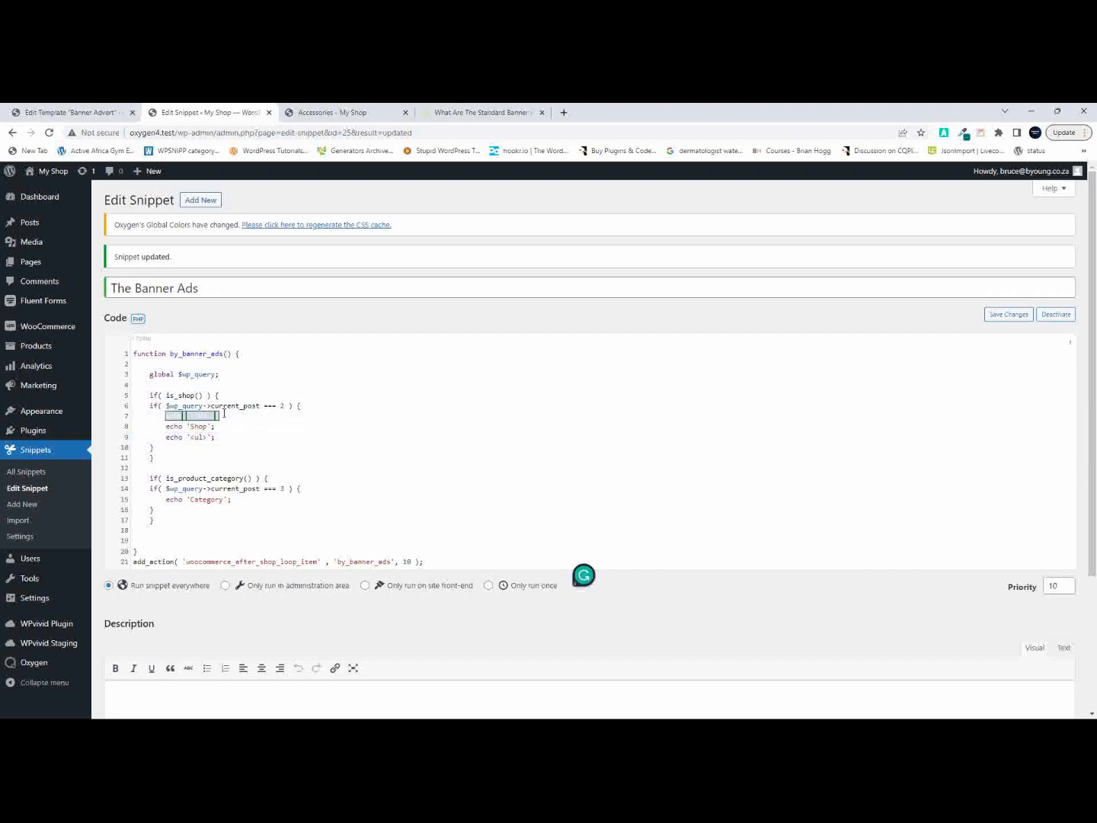
{"action": "left_click", "coordinate": [312, 490]}
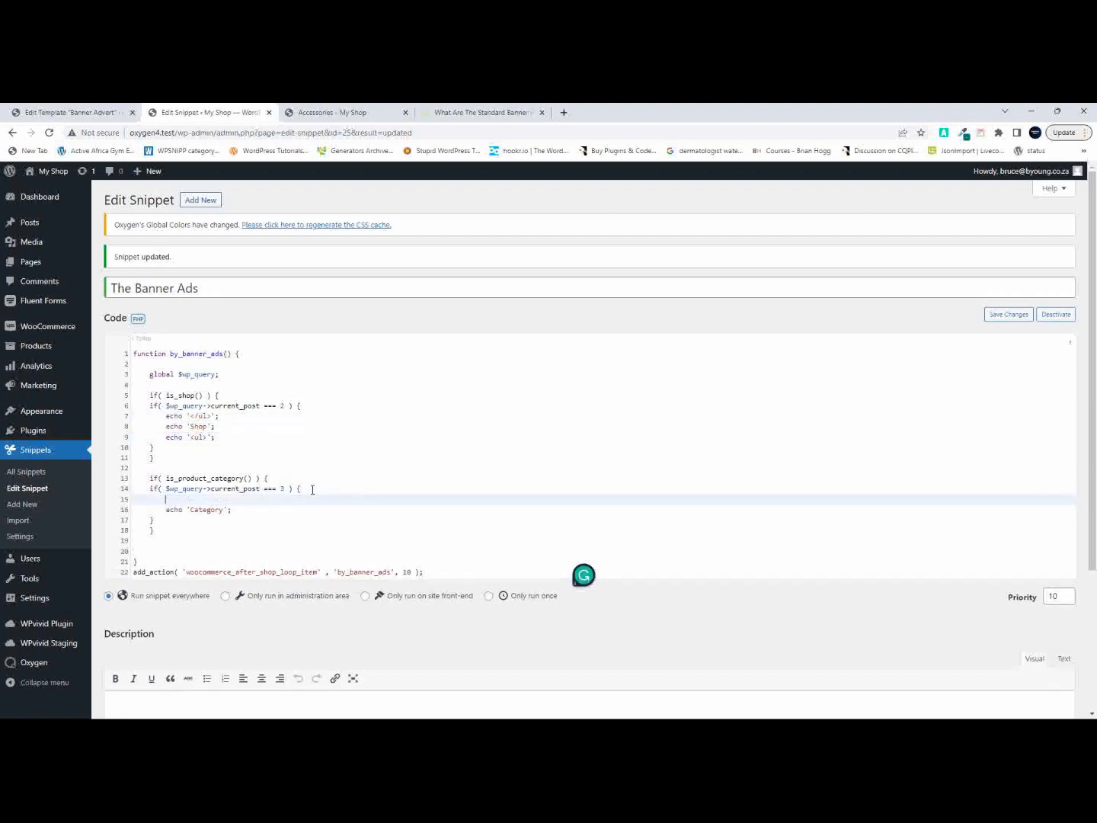
{"action": "key", "text": "Return"}
{"action": "key", "text": "ctrl+v"}
{"action": "left_click", "coordinate": [239, 509]}
{"action": "key", "text": "Return"}
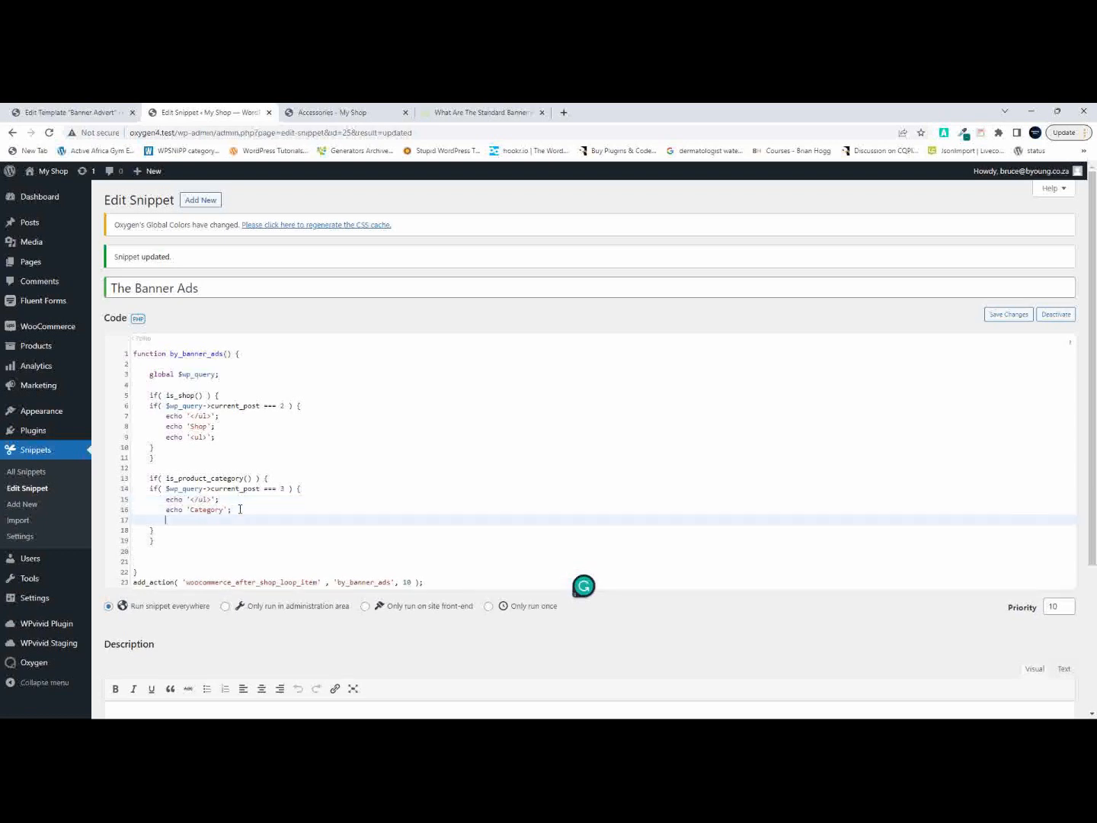
{"action": "key", "text": "ctrl+v"}
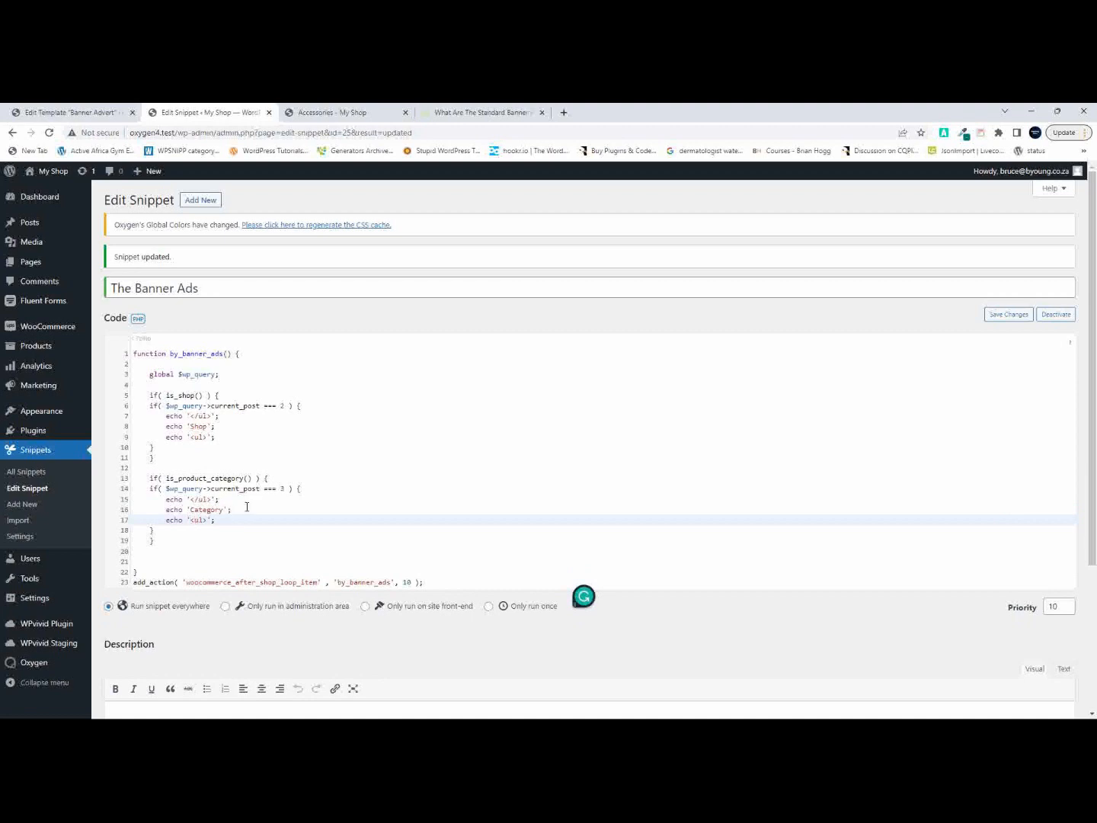
{"action": "key", "text": "ctrl+s"}
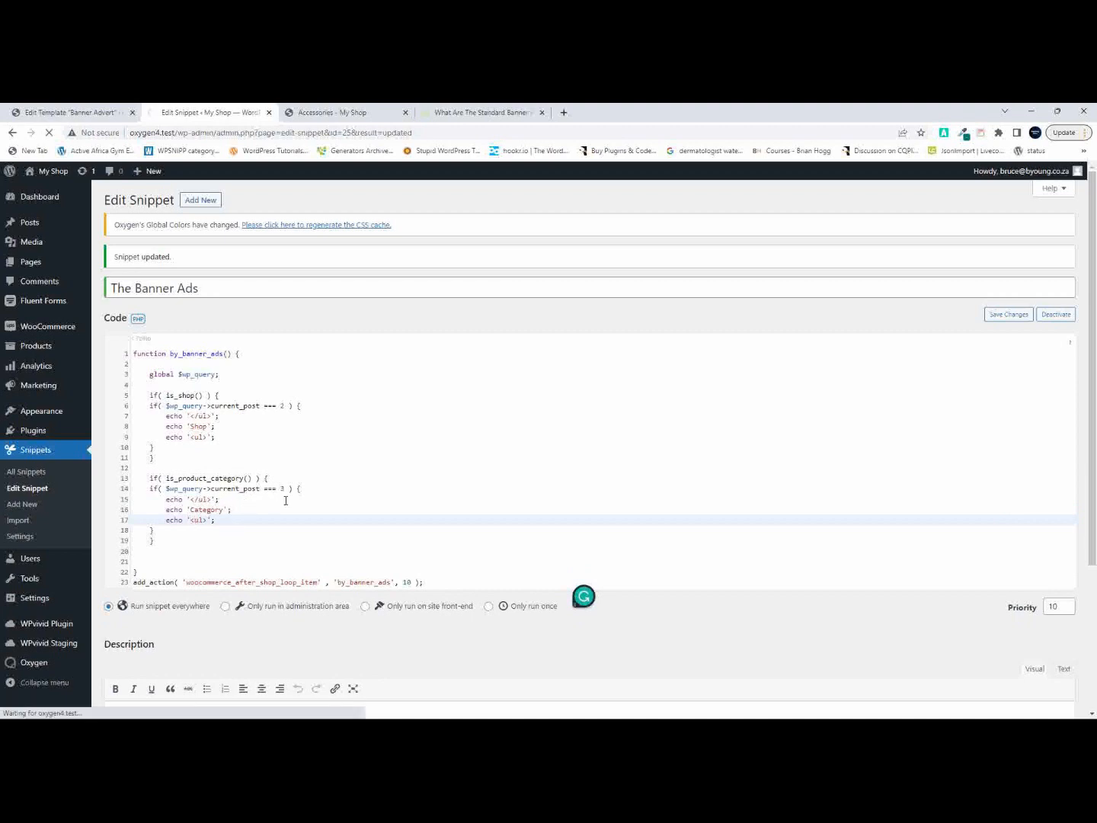
Check the product list layout around the echoed text on the reloaded Accessories category page and on the shop page.
{"action": "left_click", "coordinate": [312, 112]}
{"action": "left_click", "coordinate": [55, 134]}
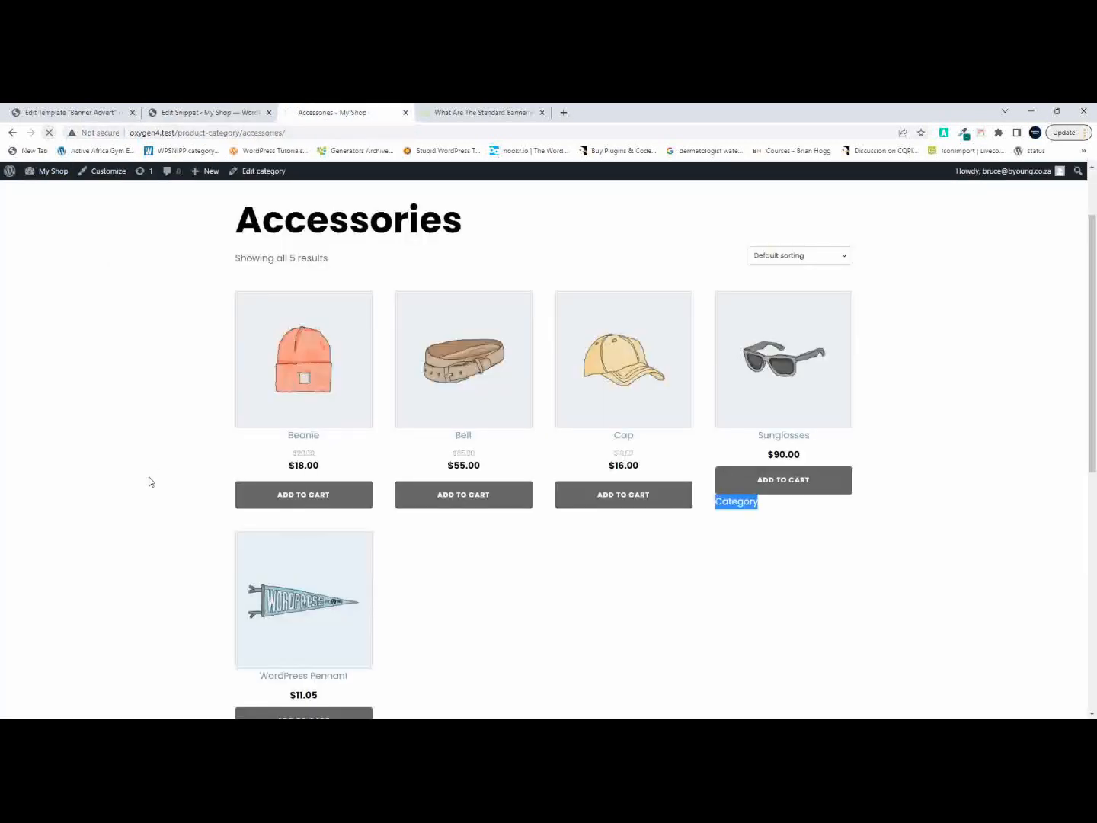
{"action": "scroll", "coordinate": [229, 549], "scroll_direction": "down", "scroll_amount": 4}
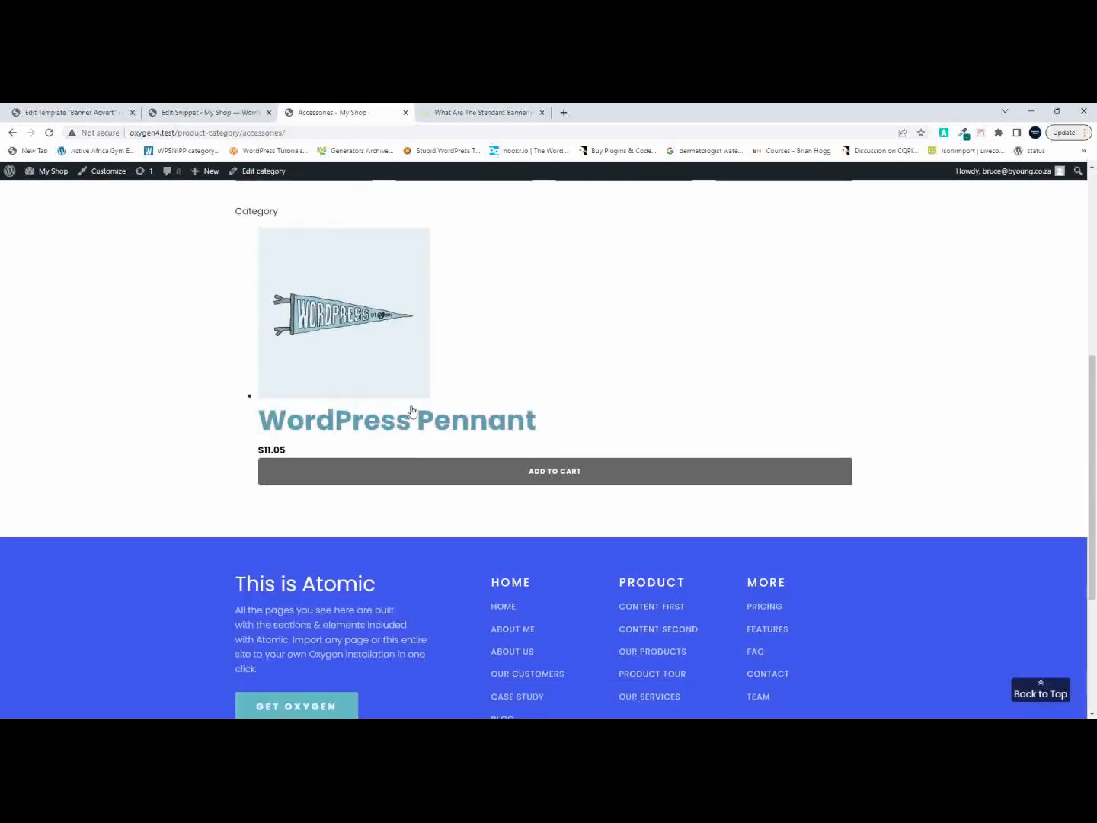
{"action": "scroll", "coordinate": [333, 402], "scroll_direction": "up", "scroll_amount": 5}
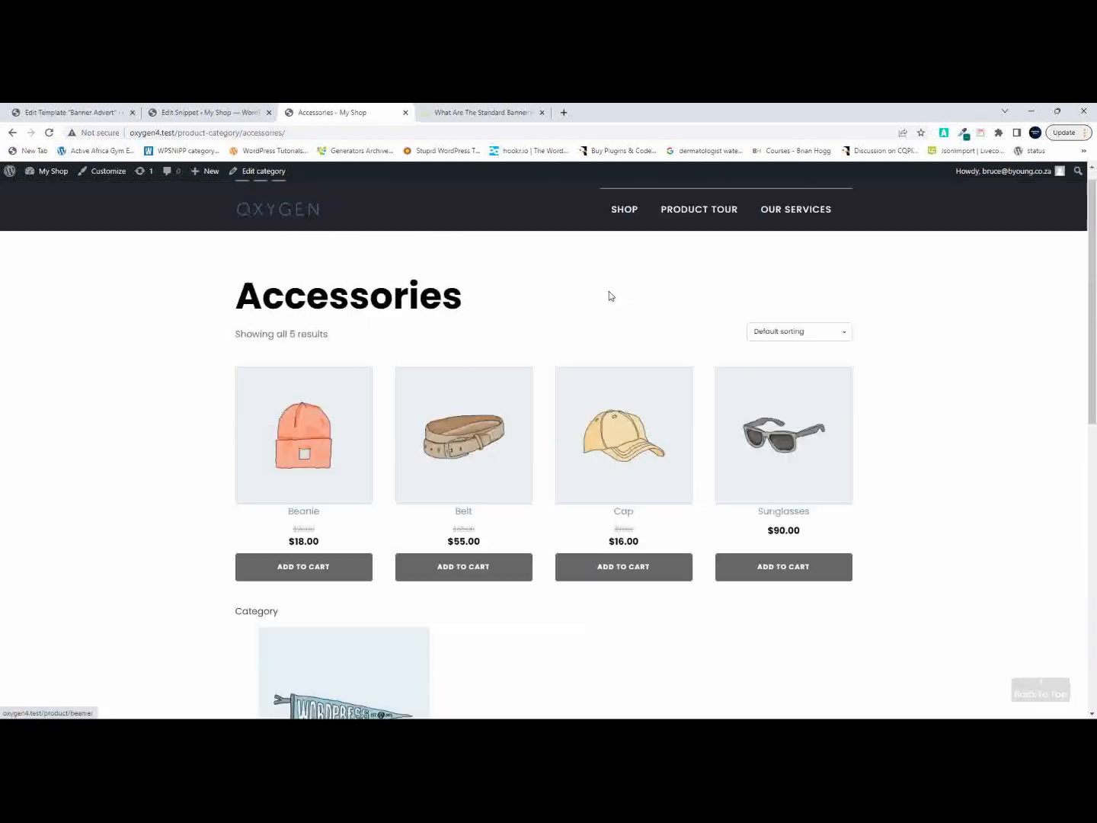
{"action": "left_click", "coordinate": [619, 211]}
{"action": "scroll", "coordinate": [166, 394], "scroll_direction": "down", "scroll_amount": 4}
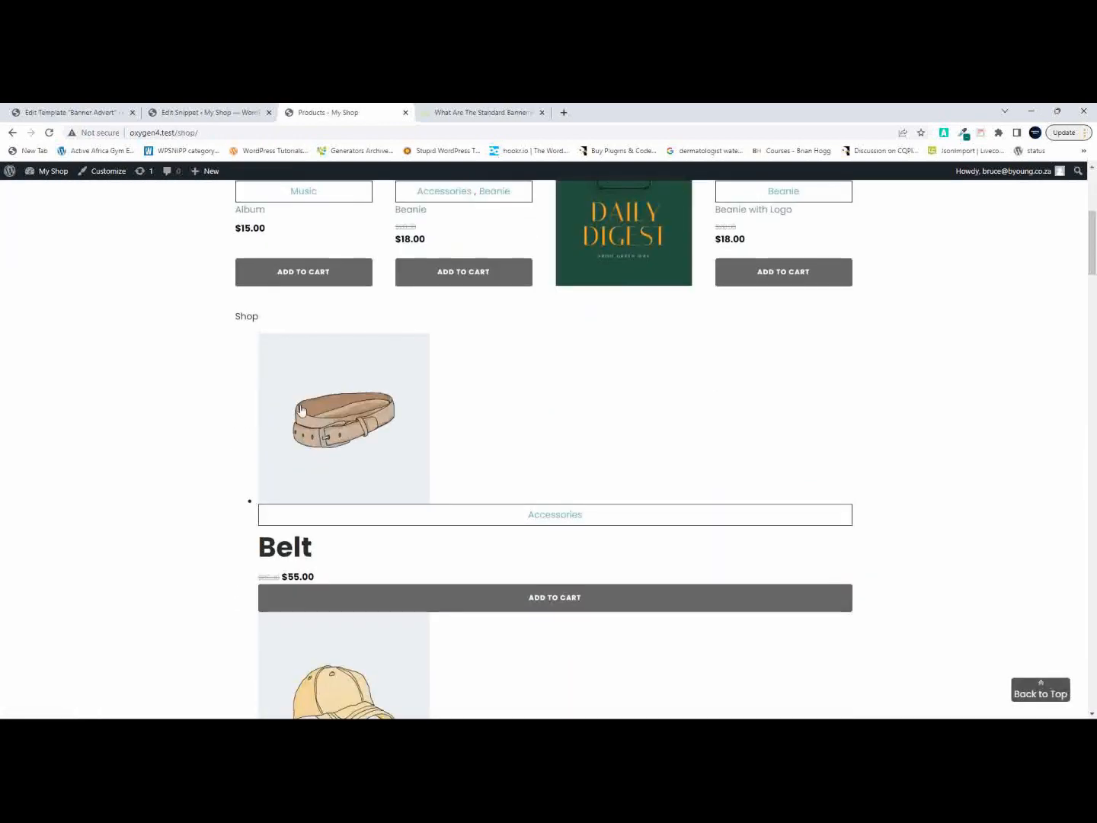
{"action": "scroll", "coordinate": [245, 538], "scroll_direction": "down", "scroll_amount": 4}
{"action": "scroll", "coordinate": [240, 579], "scroll_direction": "down", "scroll_amount": 1}
{"action": "scroll", "coordinate": [561, 286], "scroll_direction": "up", "scroll_amount": 10}
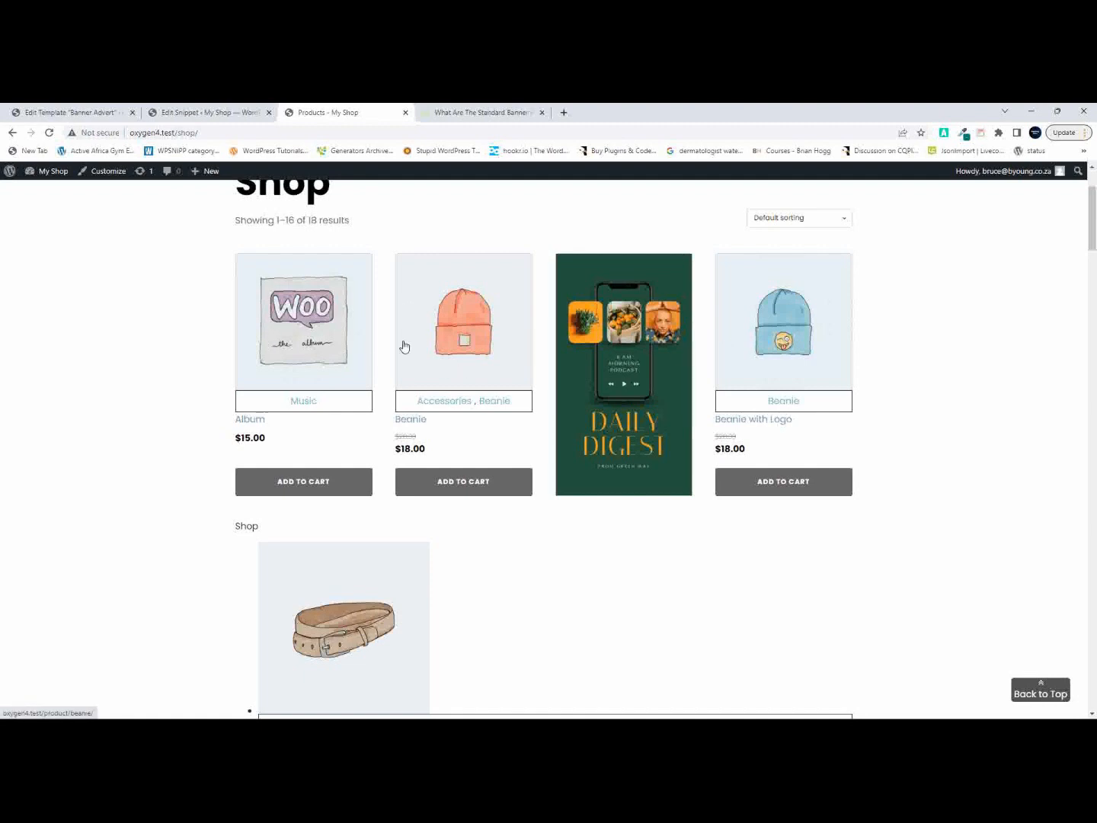
{"action": "scroll", "coordinate": [190, 374], "scroll_direction": "down", "scroll_amount": 2}
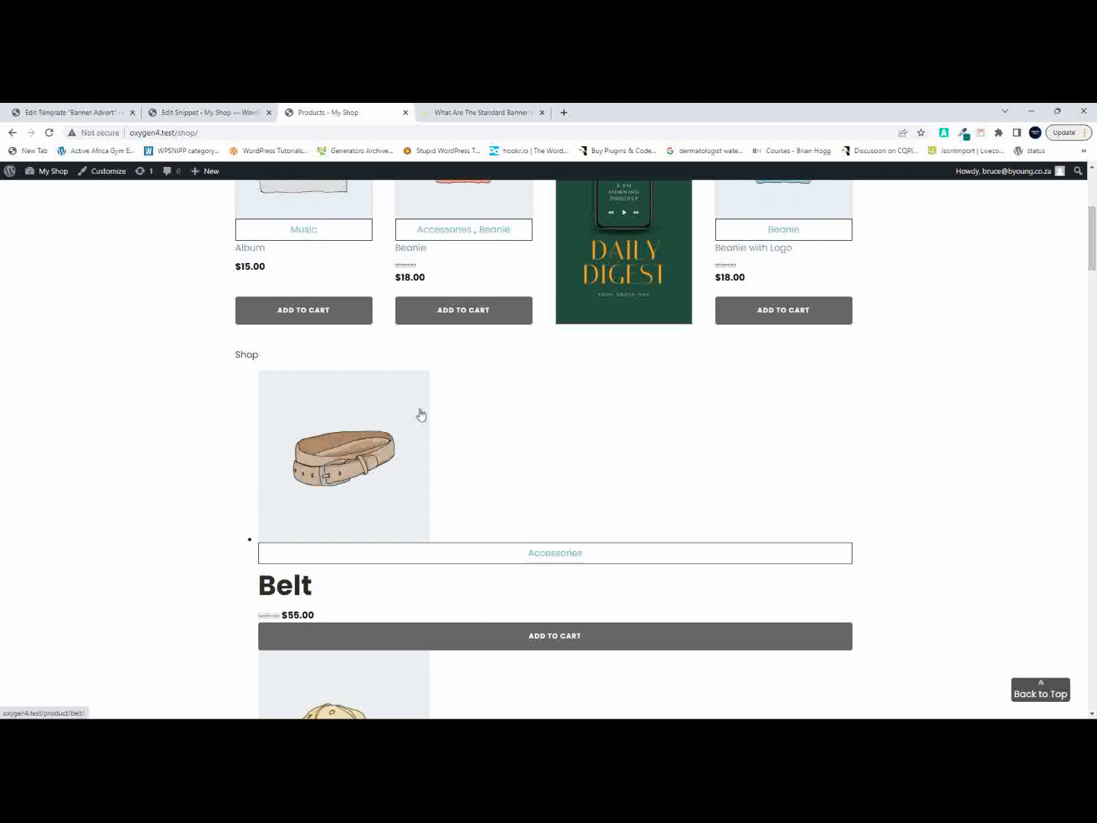
Inspect the shop page's product list markup and copy the class value products columns-4 from the original ul element.
{"action": "right_click", "coordinate": [273, 383]}
{"action": "left_click", "coordinate": [333, 585]}
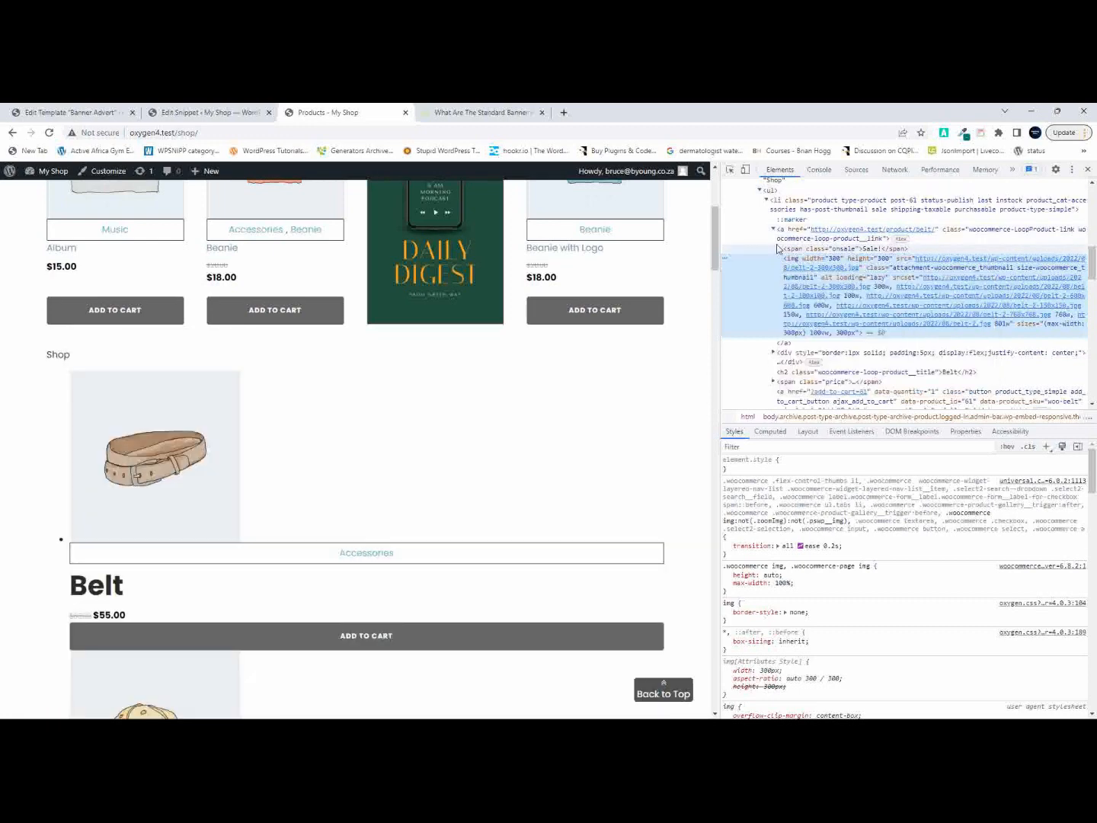
{"action": "scroll", "coordinate": [774, 198], "scroll_direction": "up", "scroll_amount": 1}
{"action": "scroll", "coordinate": [773, 237], "scroll_direction": "up", "scroll_amount": 1}
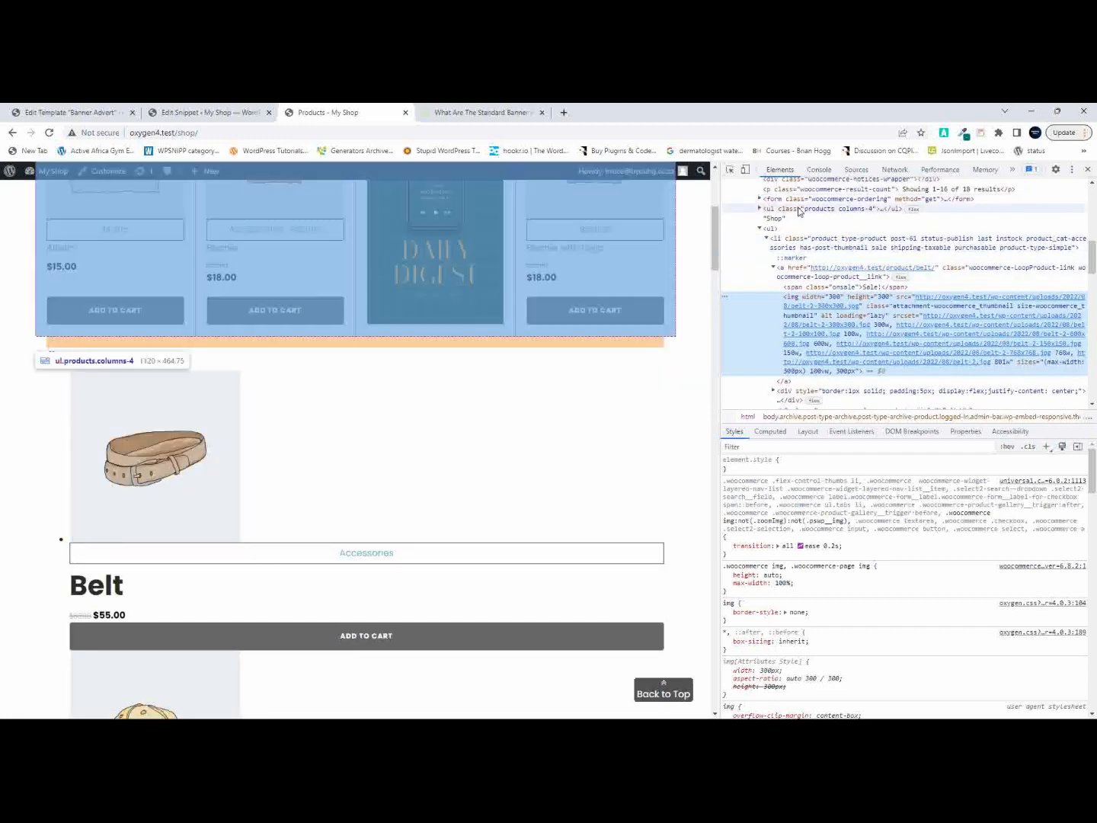
{"action": "left_click", "coordinate": [766, 209]}
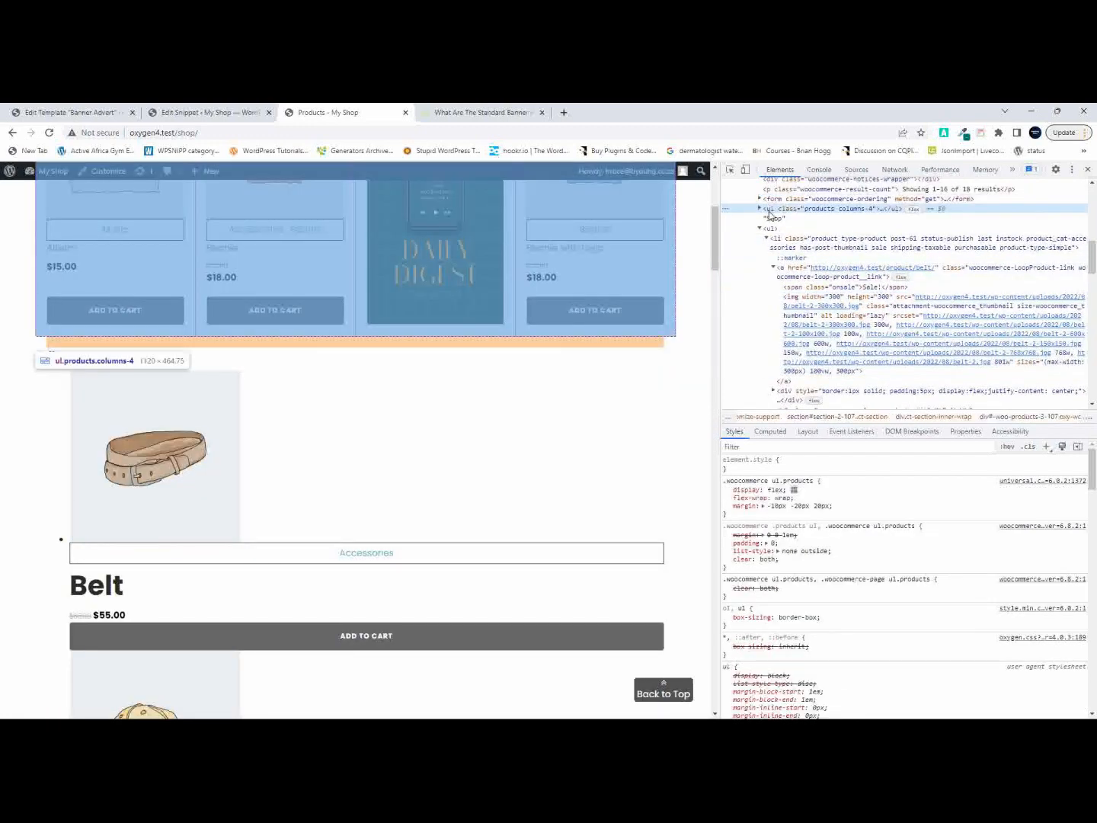
{"action": "double_click", "coordinate": [822, 209]}
{"action": "key", "text": "ctrl+c"}
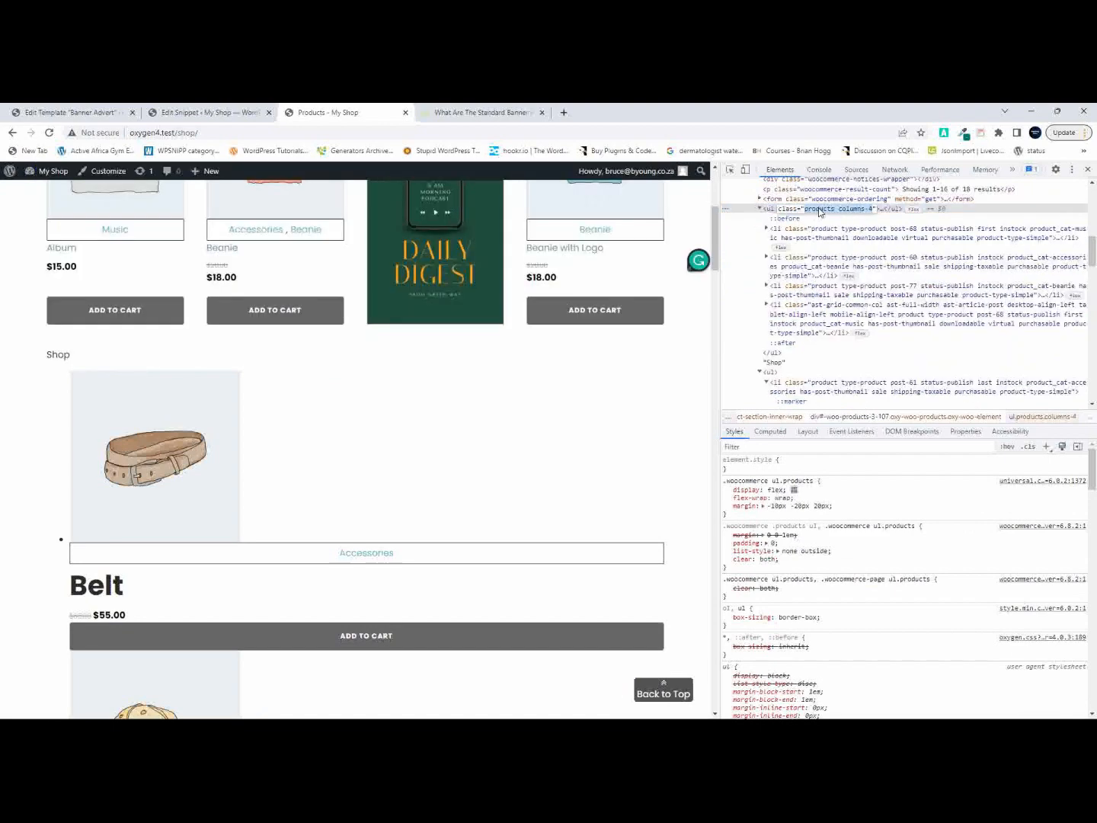
Add class="products columns-4" to the echoed <ul> in both the is_shop() and is_product_category() blocks, and save the snippet.
{"action": "left_click", "coordinate": [210, 112]}
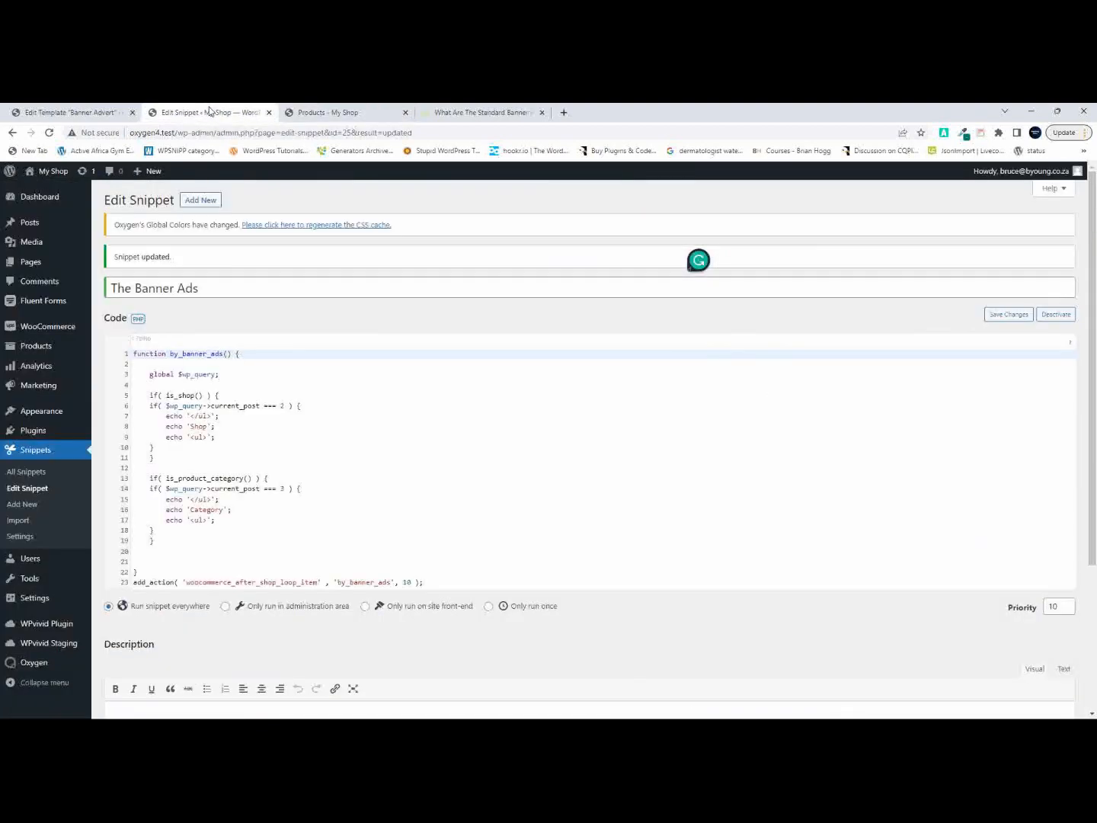
{"action": "left_click", "coordinate": [204, 437]}
{"action": "type", "text": "class="}
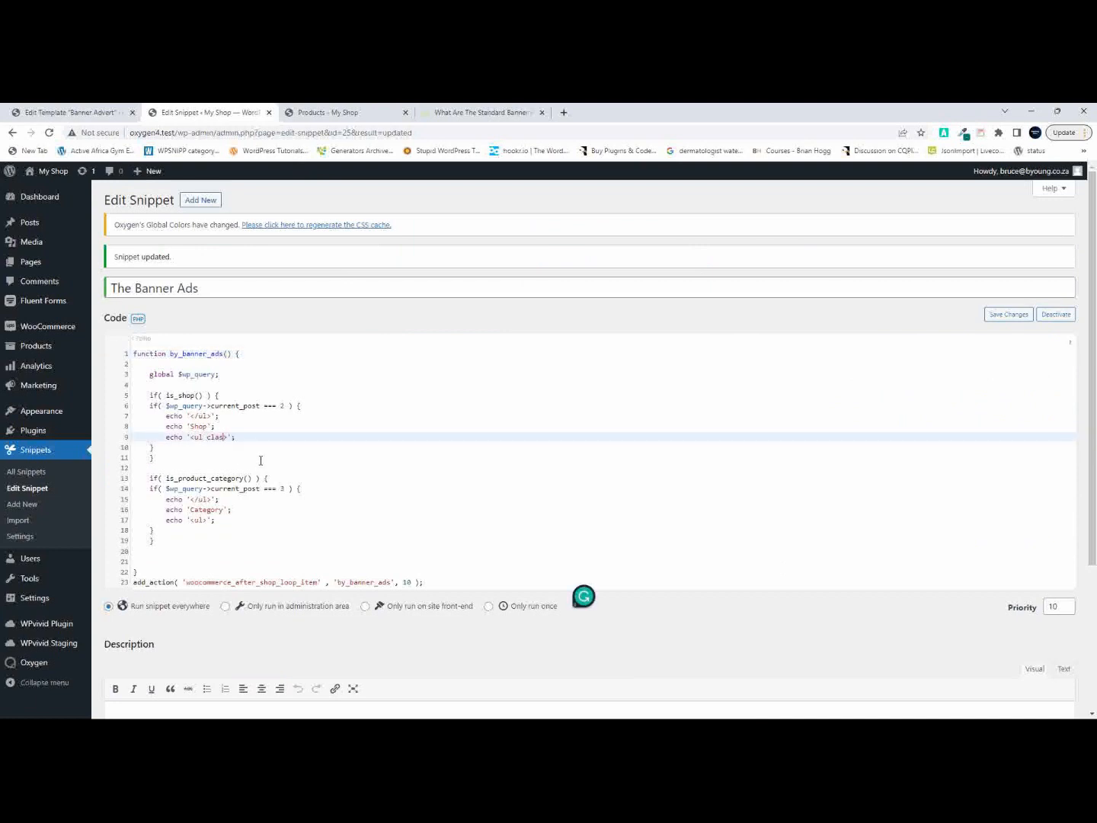
{"action": "type", "text": "\"products columns-4\""}
{"action": "left_click", "coordinate": [199, 518]}
{"action": "type", "text": "class=\""}
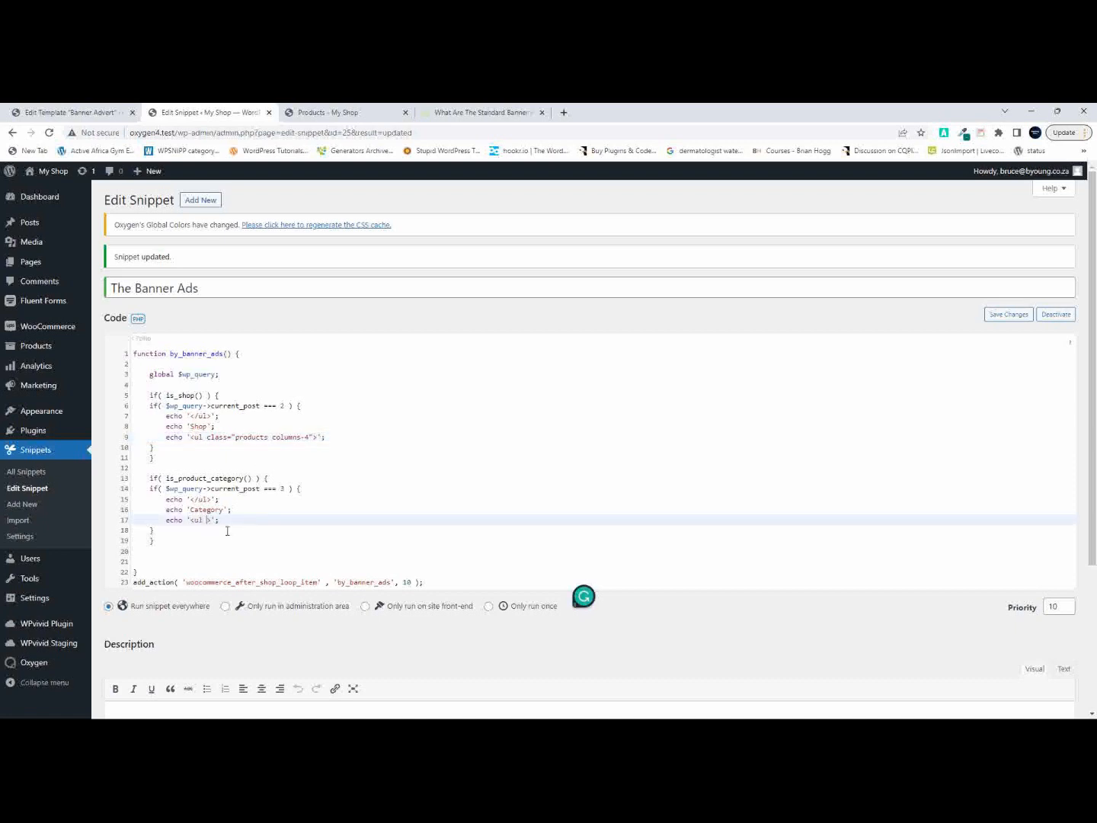
{"action": "key", "text": "ctrl+v"}
{"action": "key", "text": "ctrl+s"}
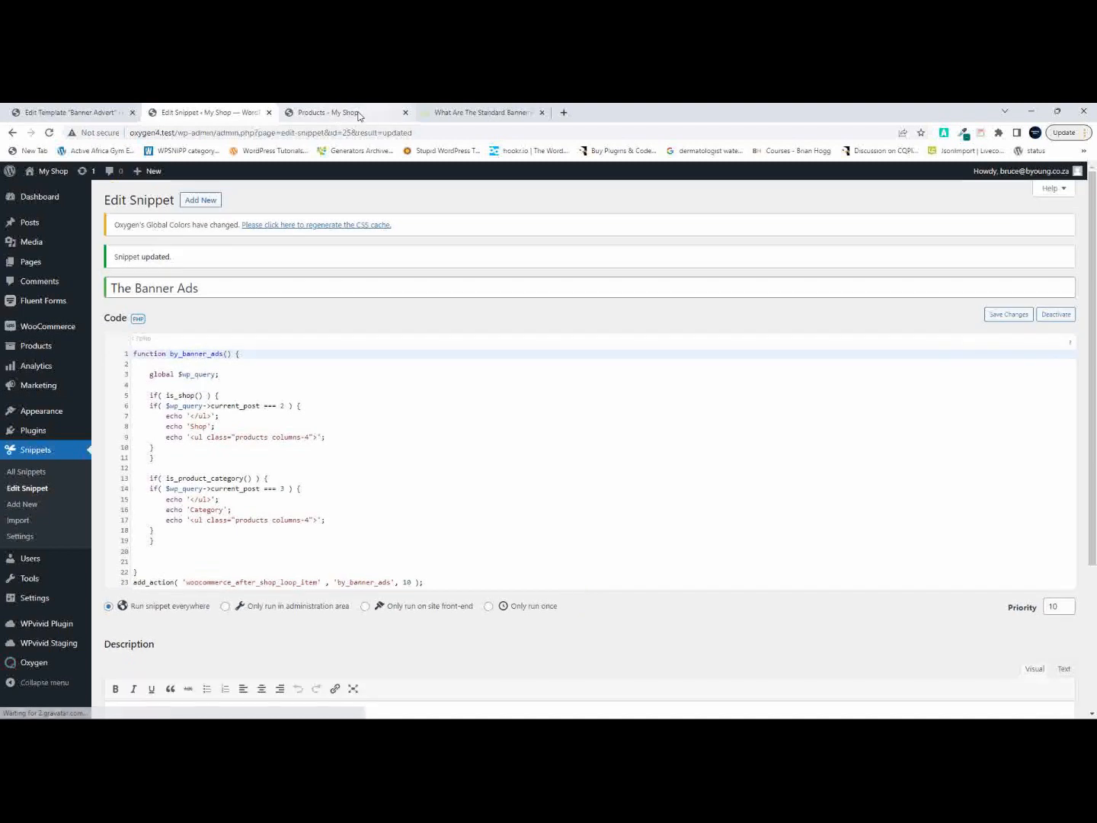
Check the product grid layout around the echoed text on the reloaded shop page and on the Accessories category page.
{"action": "left_click", "coordinate": [329, 112]}
{"action": "left_click", "coordinate": [49, 133]}
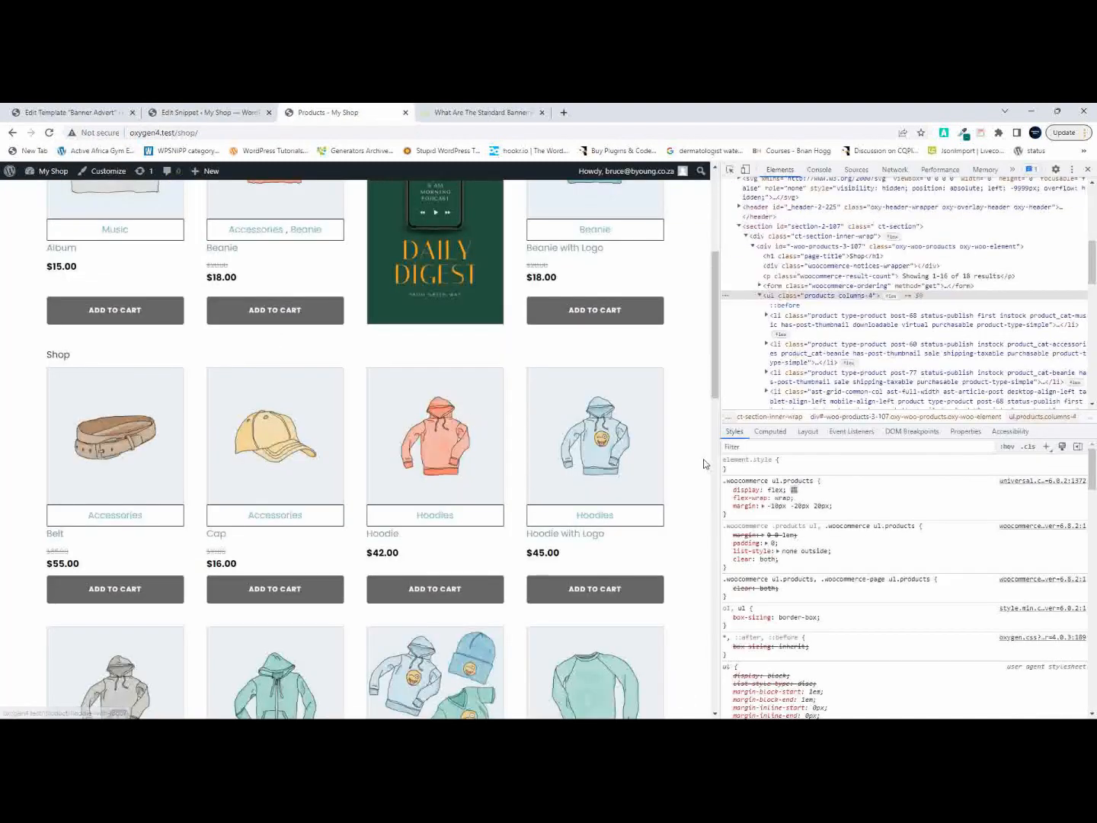
{"action": "scroll", "coordinate": [57, 360], "scroll_direction": "down", "scroll_amount": 3}
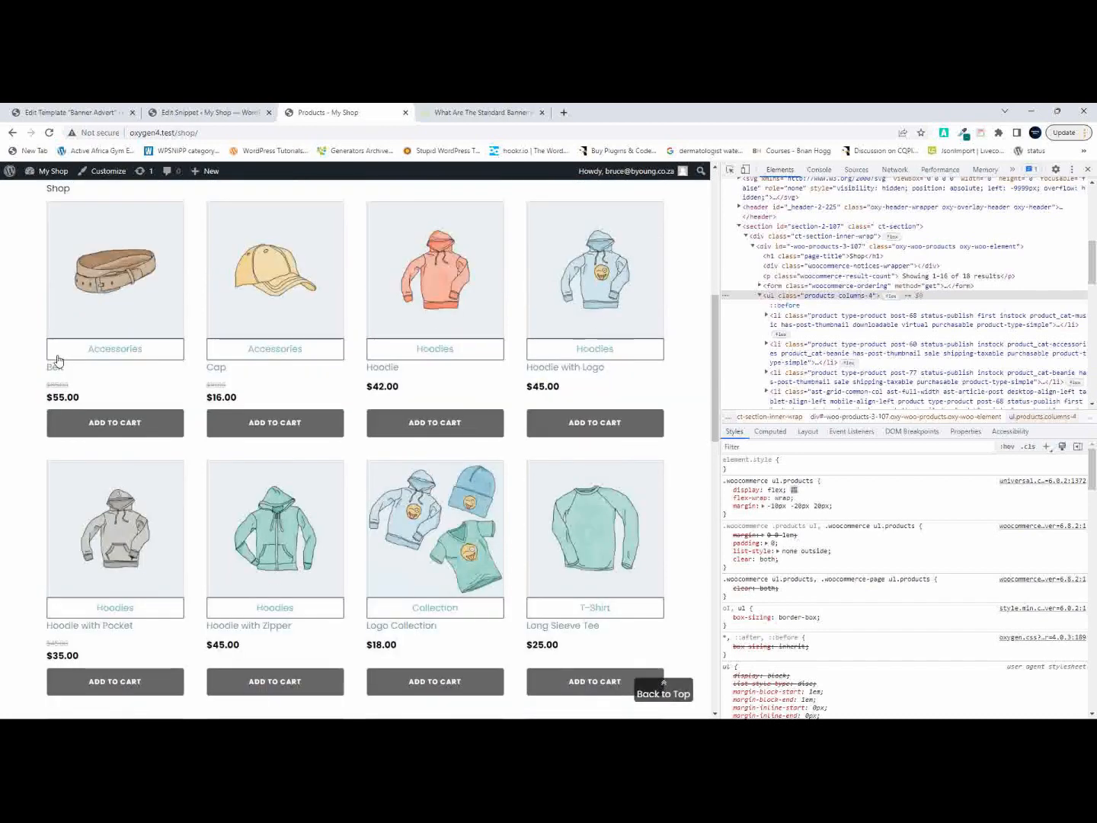
{"action": "scroll", "coordinate": [58, 361], "scroll_direction": "up", "scroll_amount": 3}
{"action": "scroll", "coordinate": [59, 361], "scroll_direction": "up", "scroll_amount": 3}
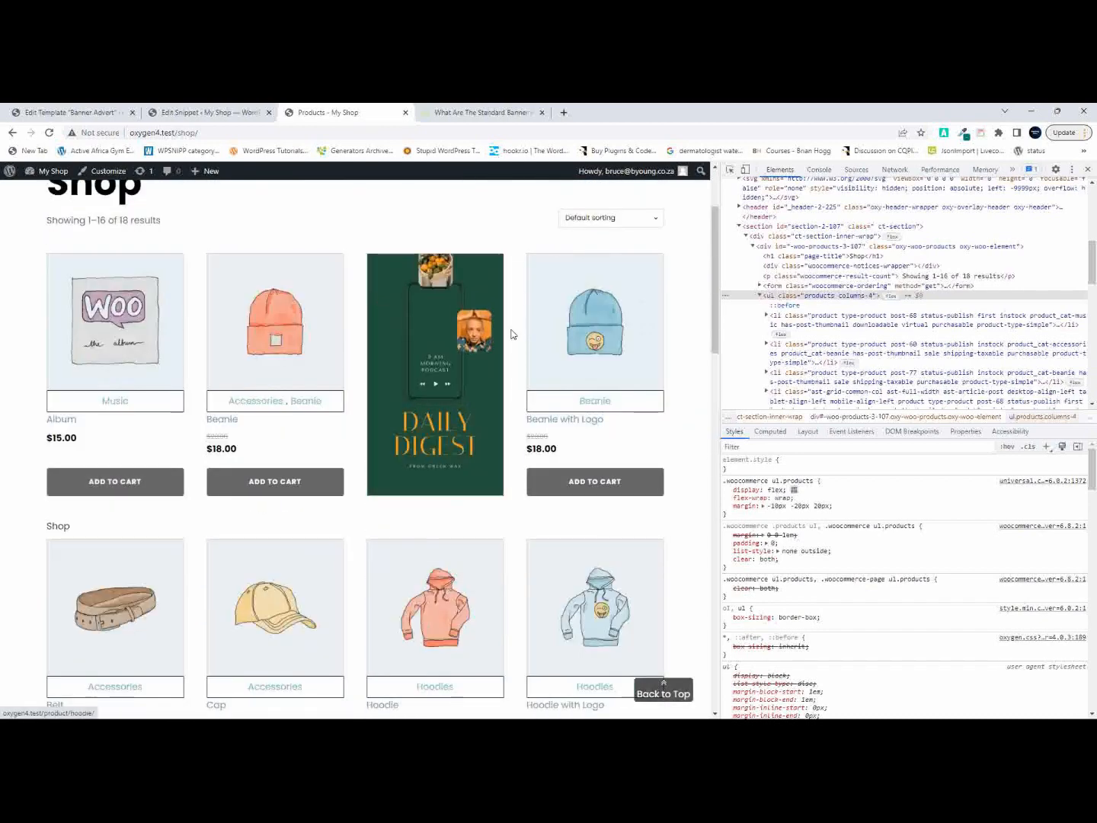
{"action": "scroll", "coordinate": [474, 444], "scroll_direction": "up", "scroll_amount": 2}
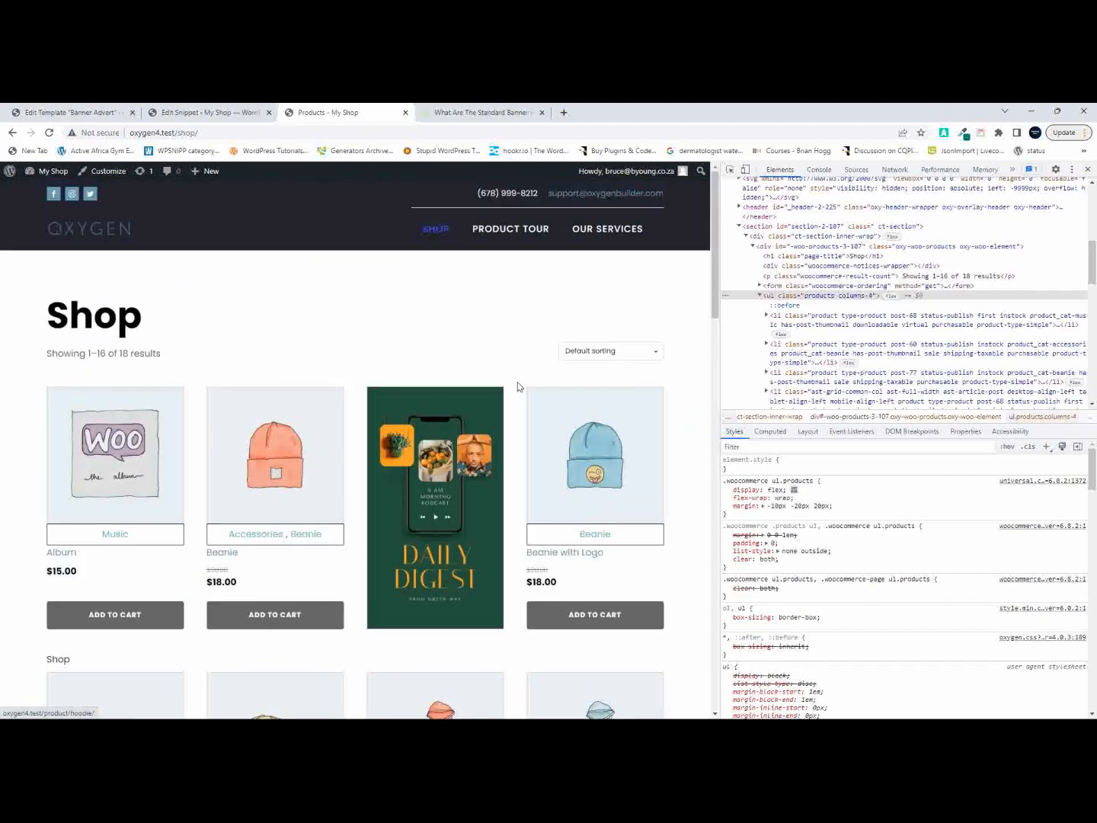
{"action": "left_click", "coordinate": [243, 541]}
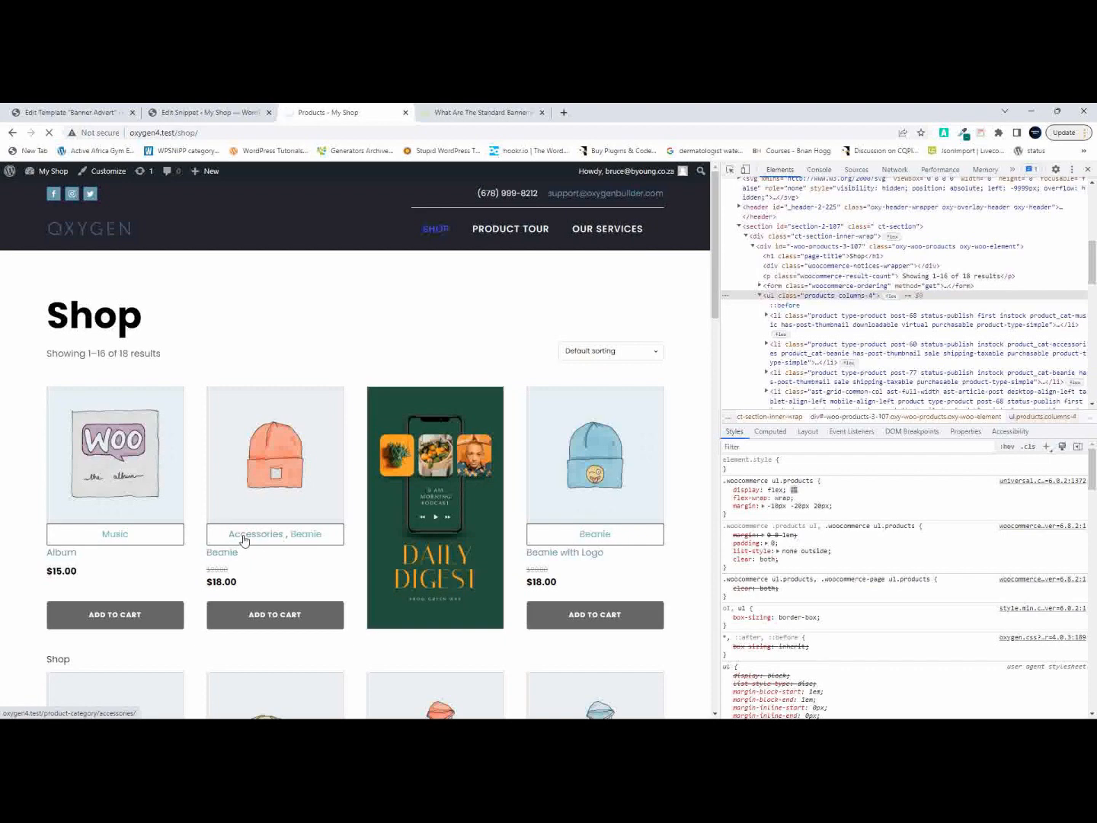
{"action": "scroll", "coordinate": [240, 539], "scroll_direction": "down", "scroll_amount": 3}
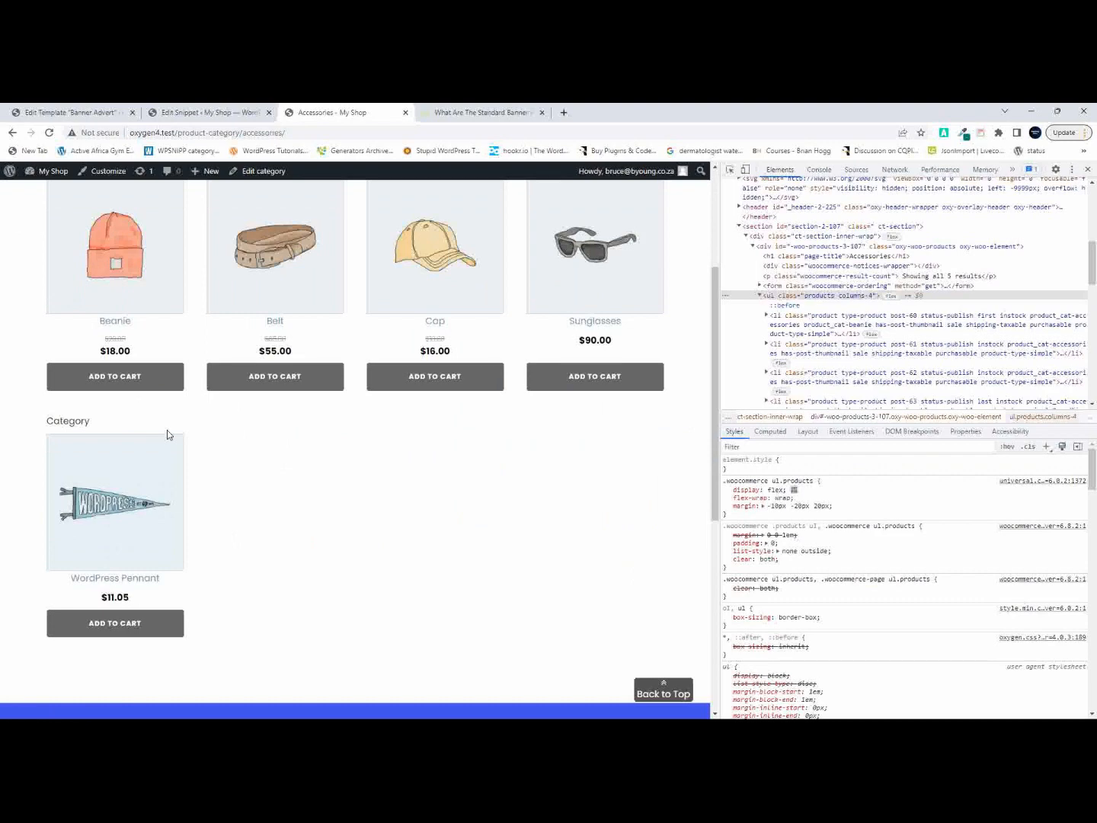
In the snippet's is_shop() block, replace the echoed 'Shop' text with do_shortcode('[ocygen-template id=""]').
{"action": "left_click", "coordinate": [213, 113]}
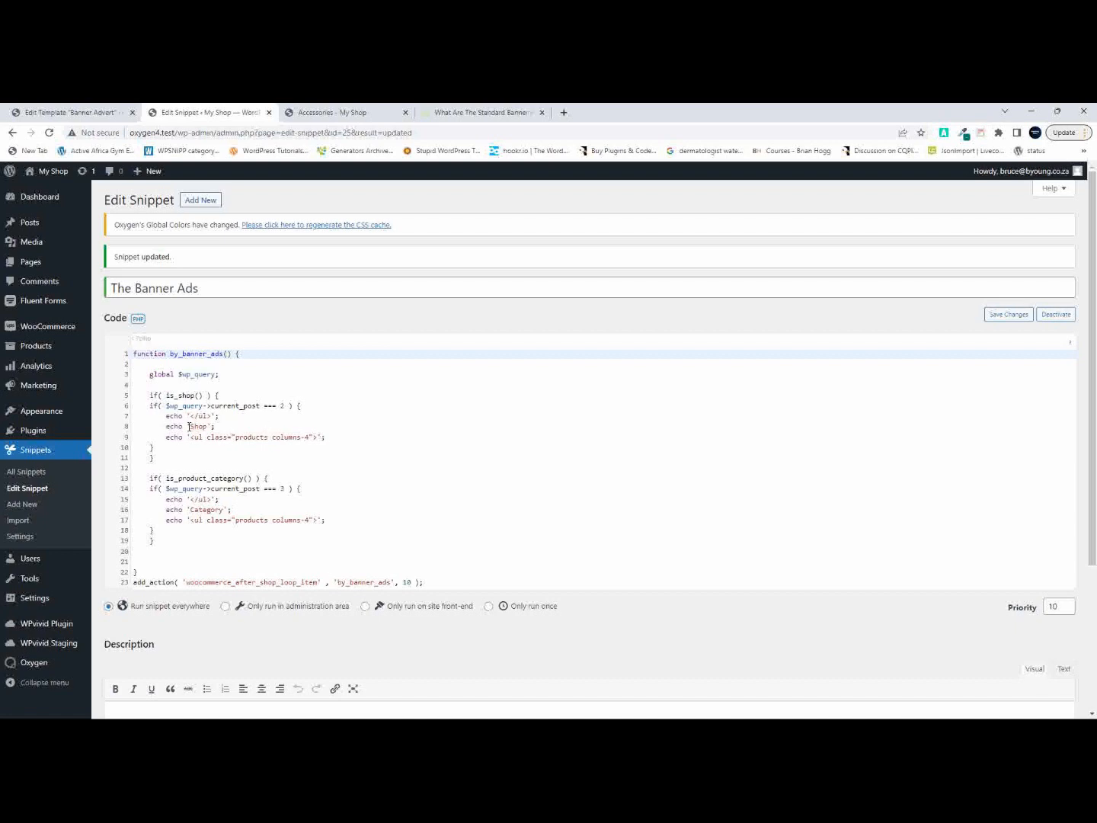
{"action": "left_click_drag", "start_coordinate": [188, 426], "coordinate": [213, 427]}
{"action": "left_click", "coordinate": [220, 426]}
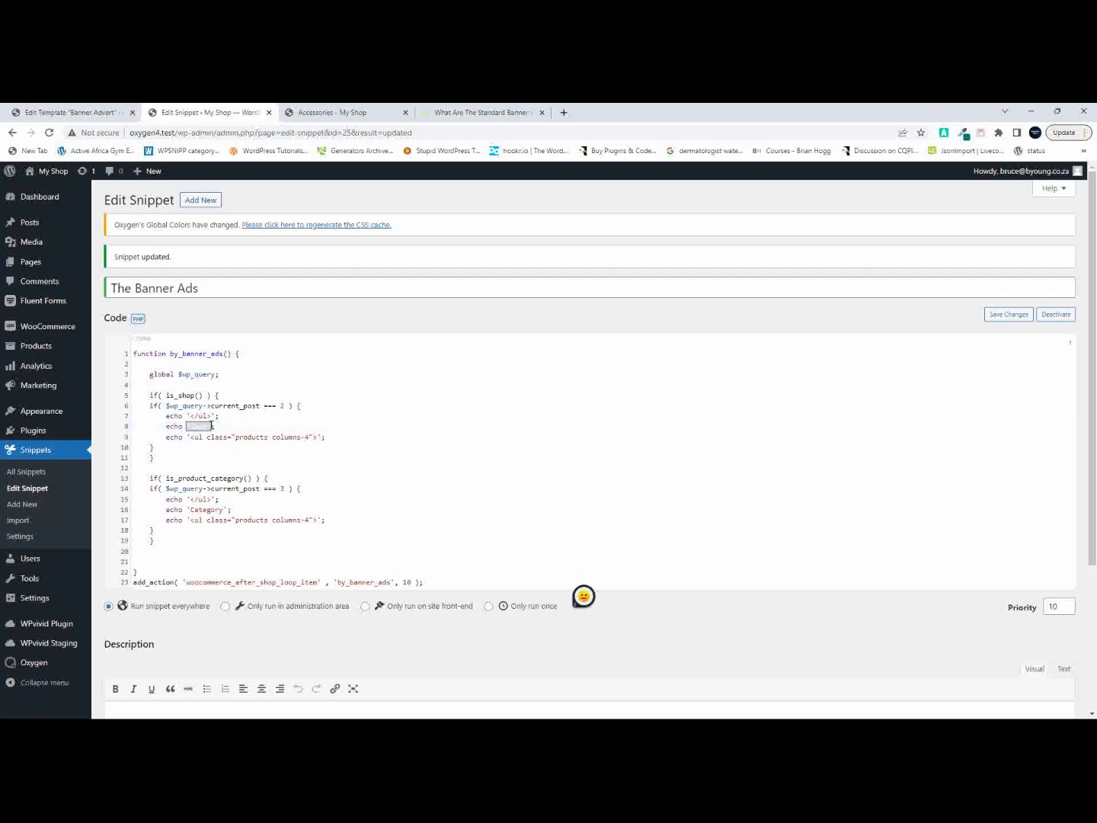
{"action": "key", "text": "BackSpace"}
{"action": "key", "text": "Left"}
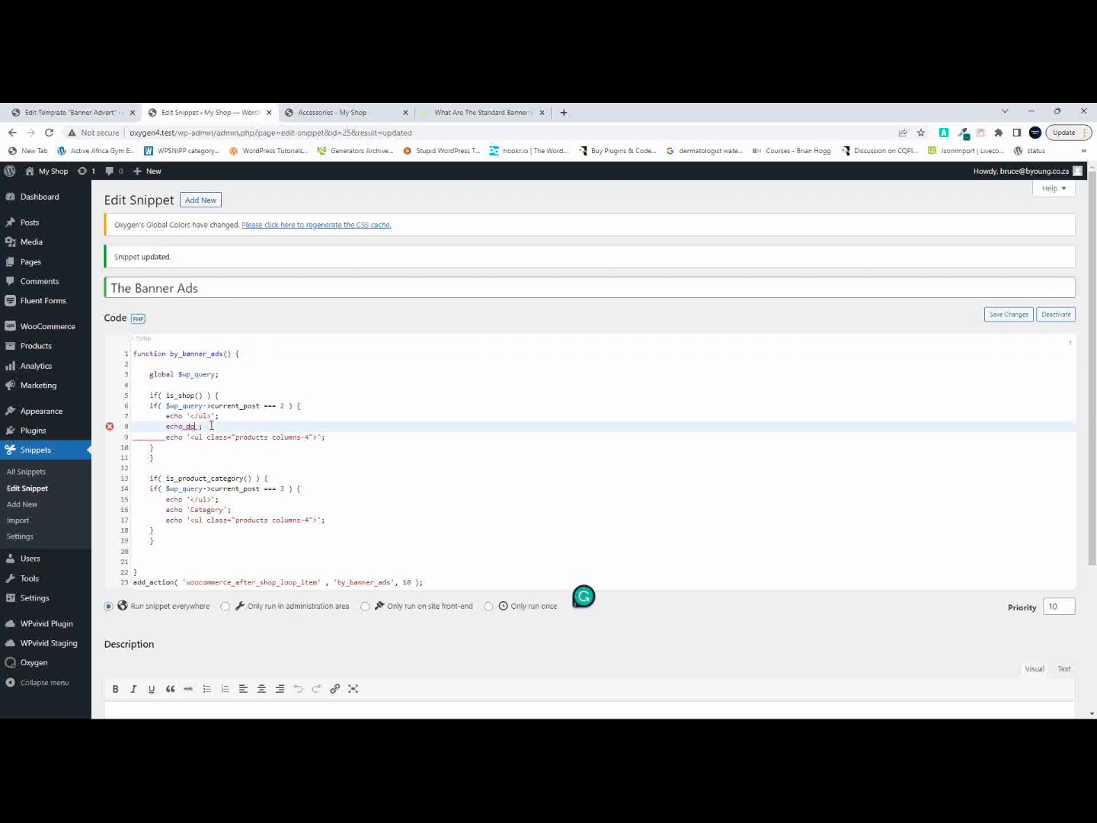
{"action": "type", "text": "do_short"}
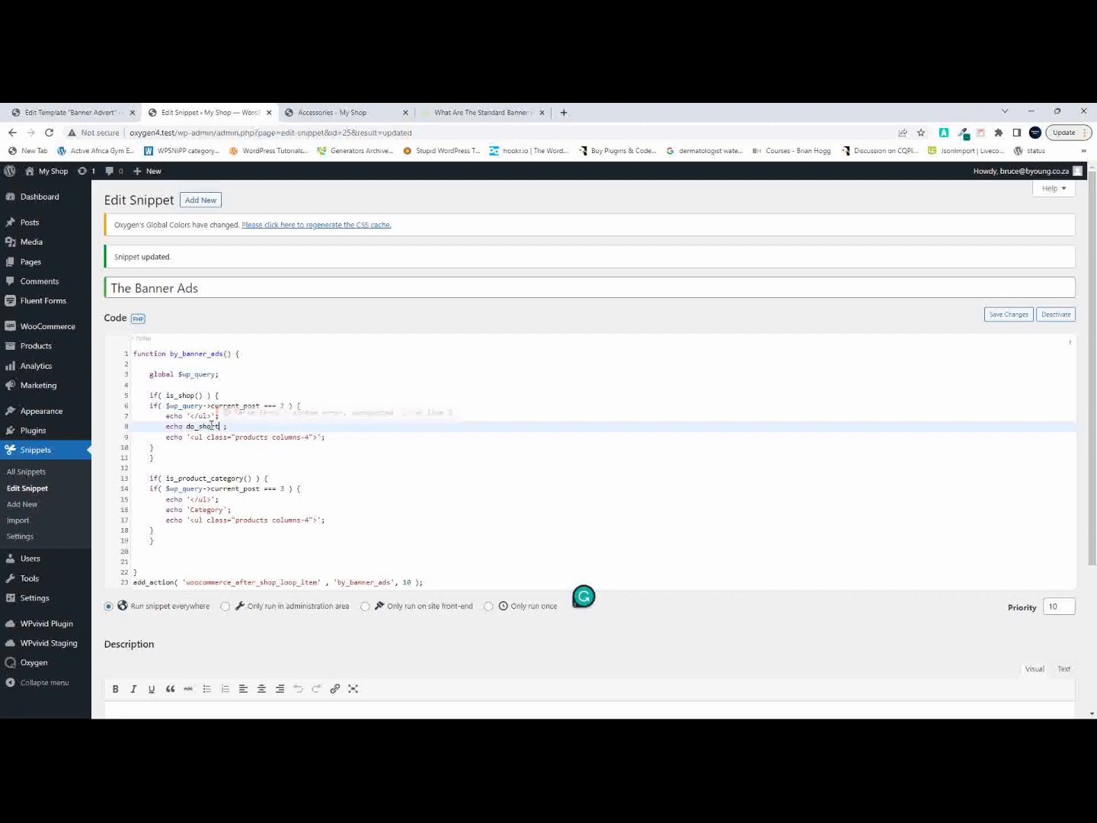
{"action": "scroll", "coordinate": [212, 425], "scroll_direction": "up", "scroll_amount": 5}
{"action": "type", "text": "tcode"}
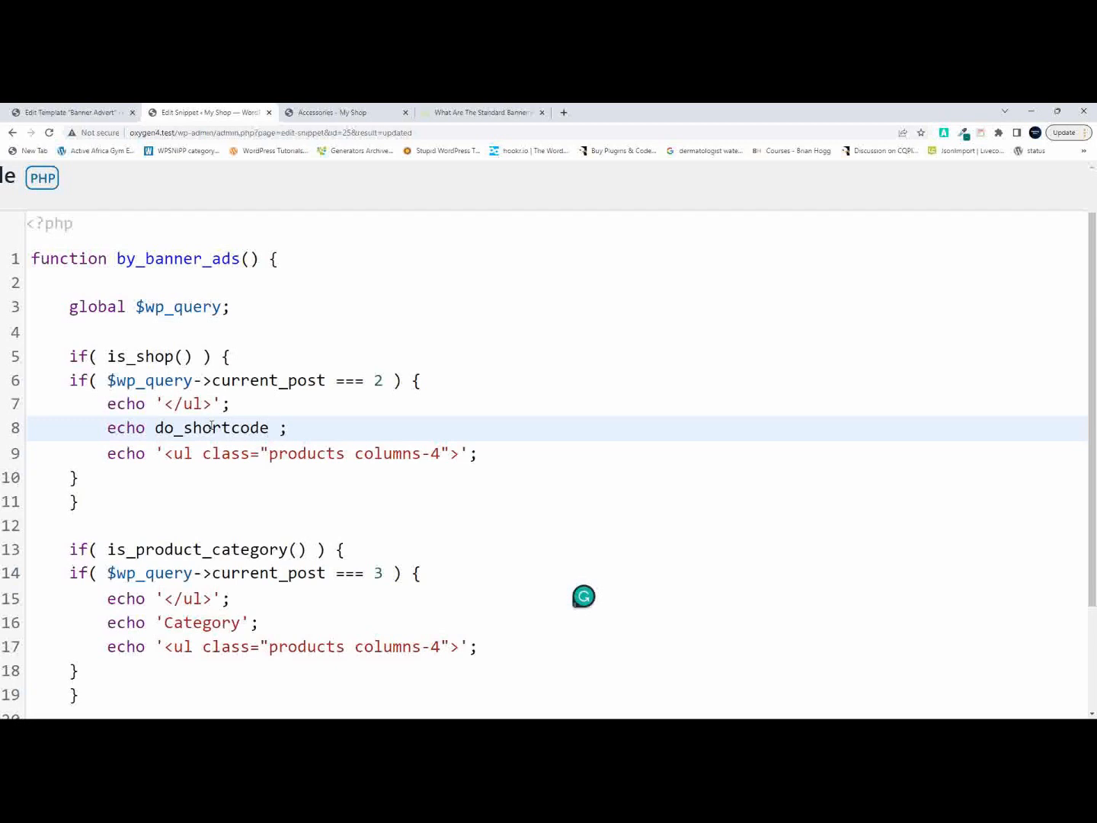
{"action": "type", "text": "('["}
{"action": "type", "text": "ocygen"}
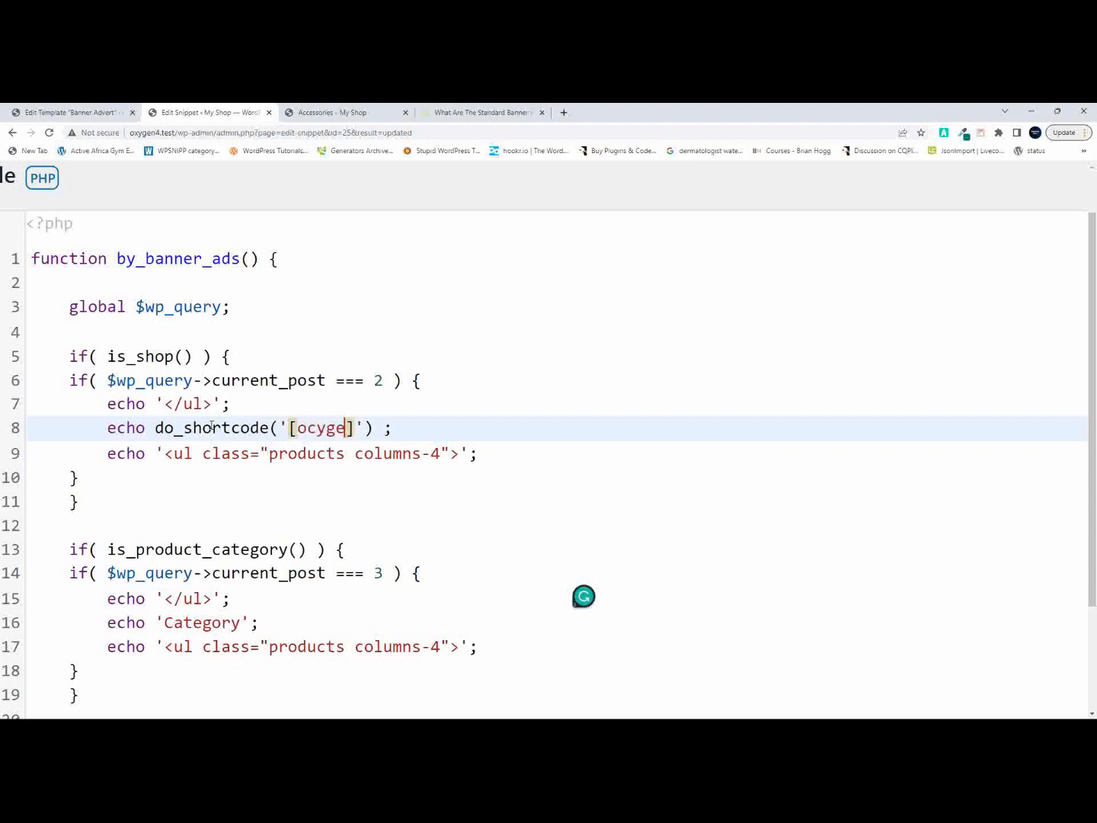
{"action": "type", "text": "-template "}
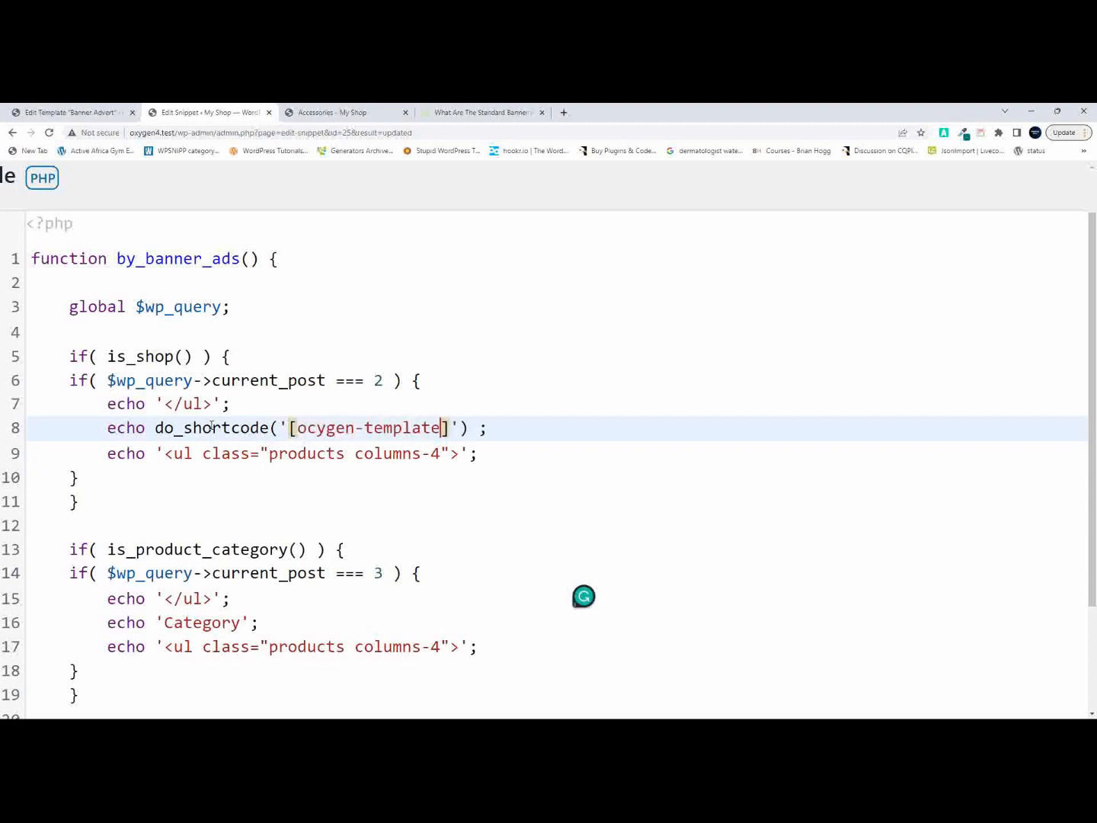
{"action": "type", "text": "id=\"\""}
{"action": "scroll", "coordinate": [211, 427], "scroll_direction": "left", "scroll_amount": 2}
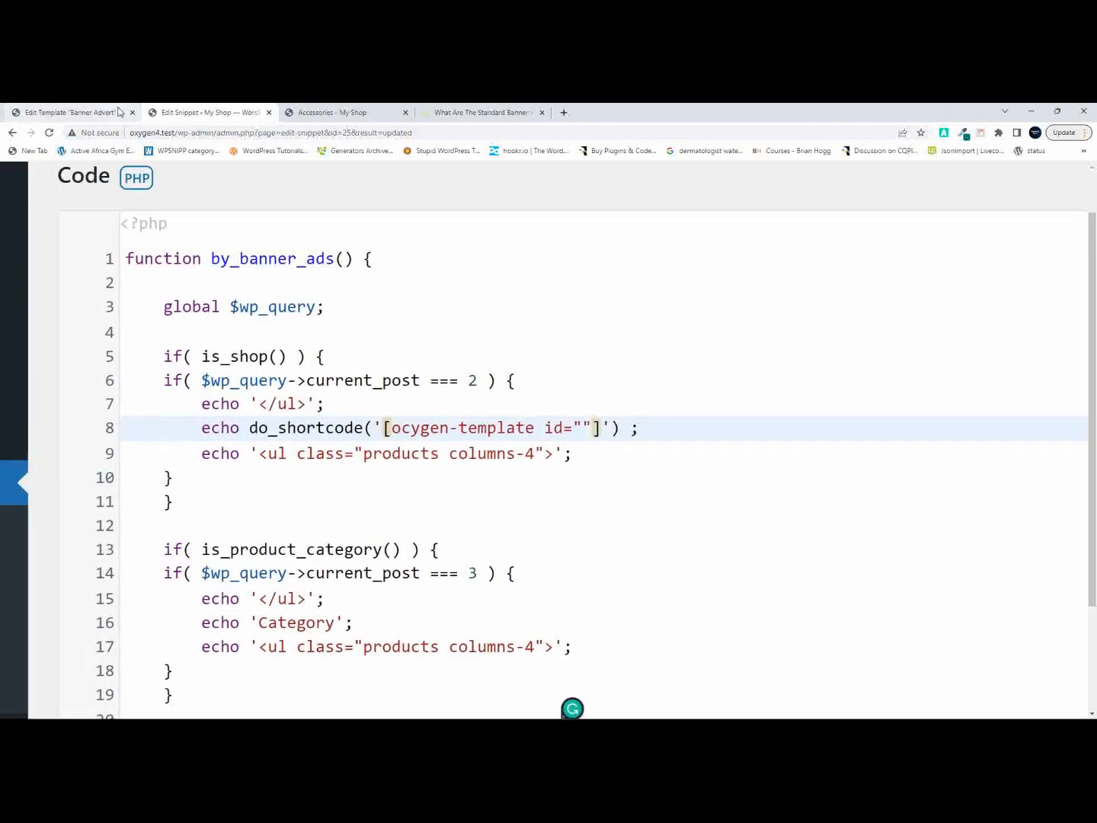
Look up the Banner Advert template's post ID and enter 133 as the id in the is_shop() block's shortcode.
{"action": "left_click", "coordinate": [65, 113]}
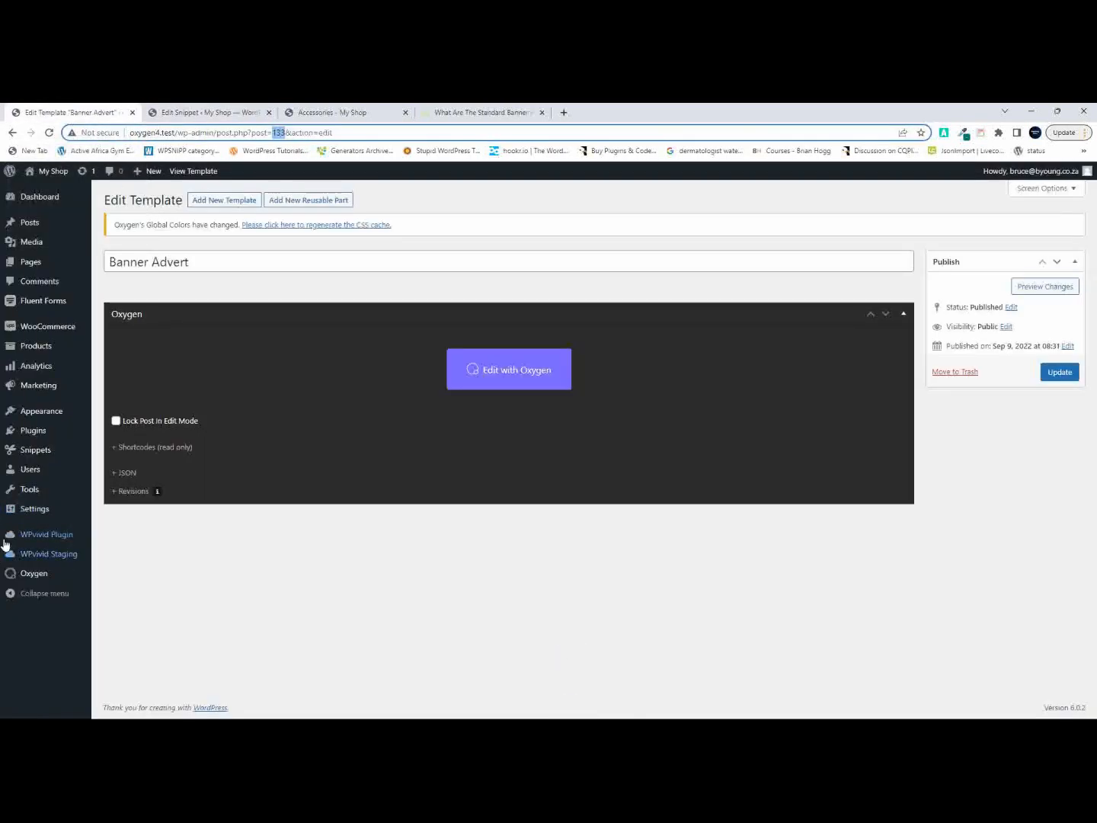
{"action": "mouse_move", "coordinate": [29, 579]}
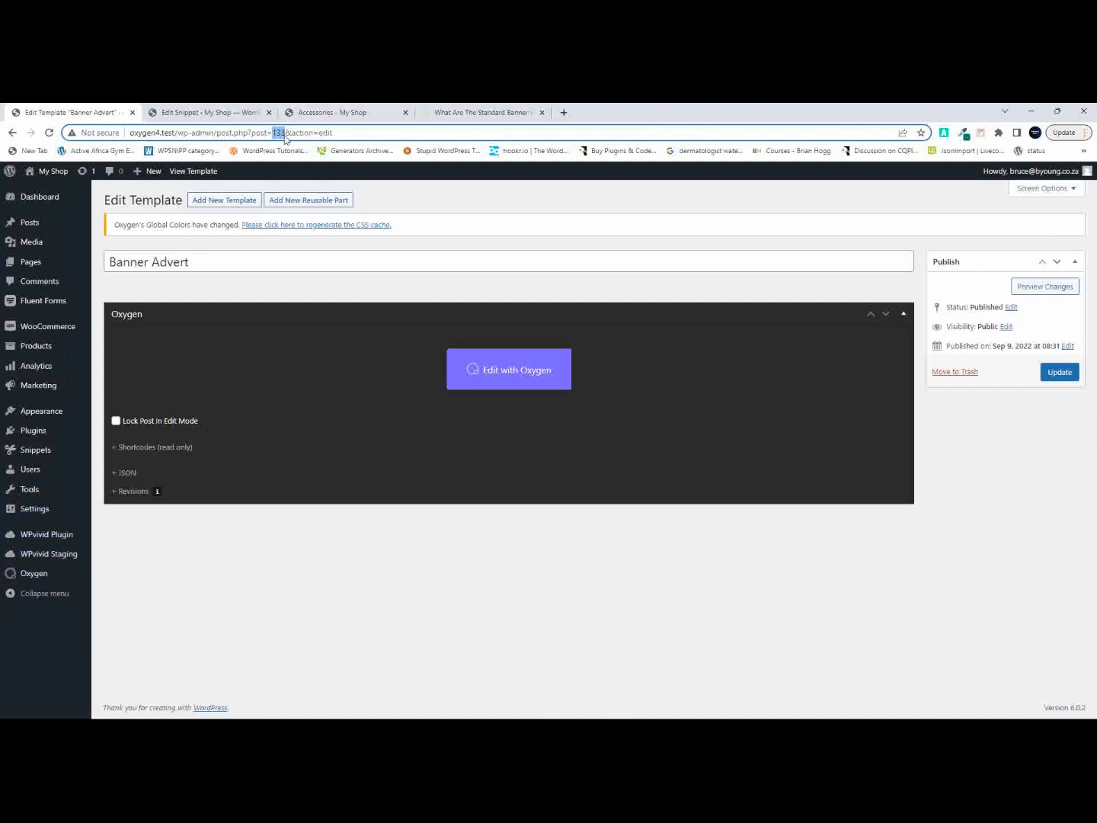
{"action": "left_click", "coordinate": [119, 592]}
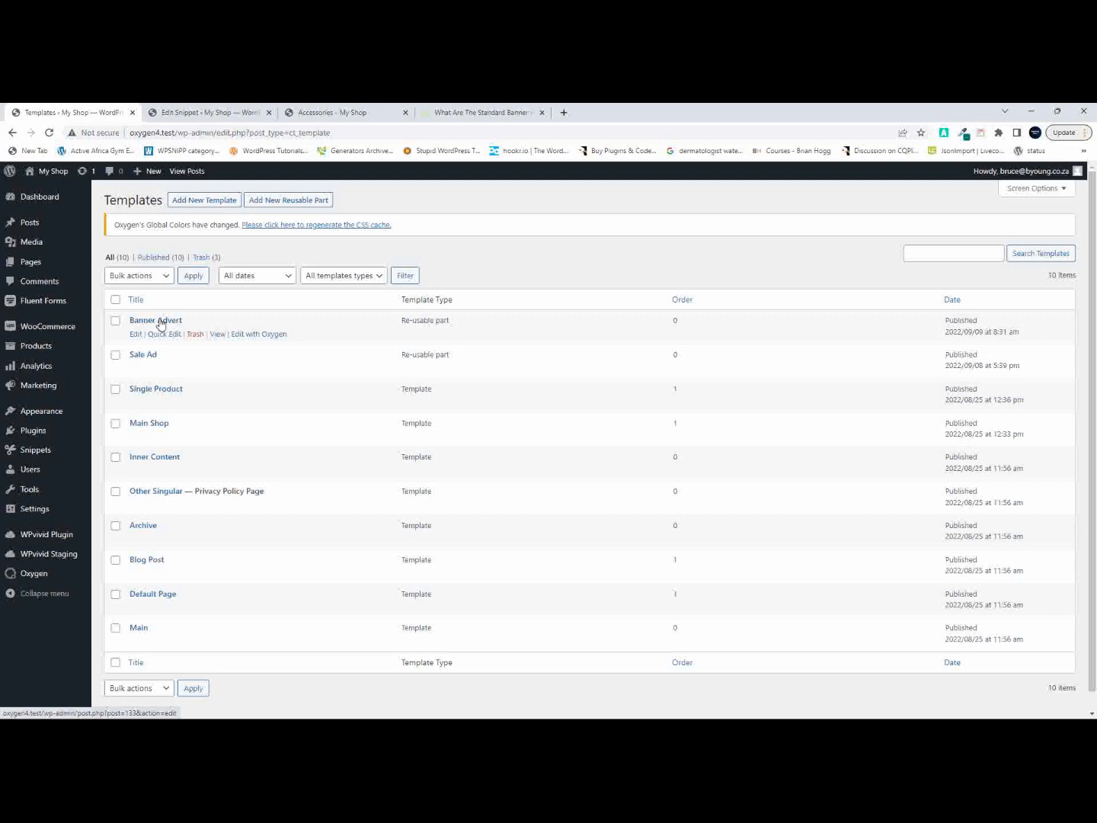
{"action": "left_click", "coordinate": [213, 113]}
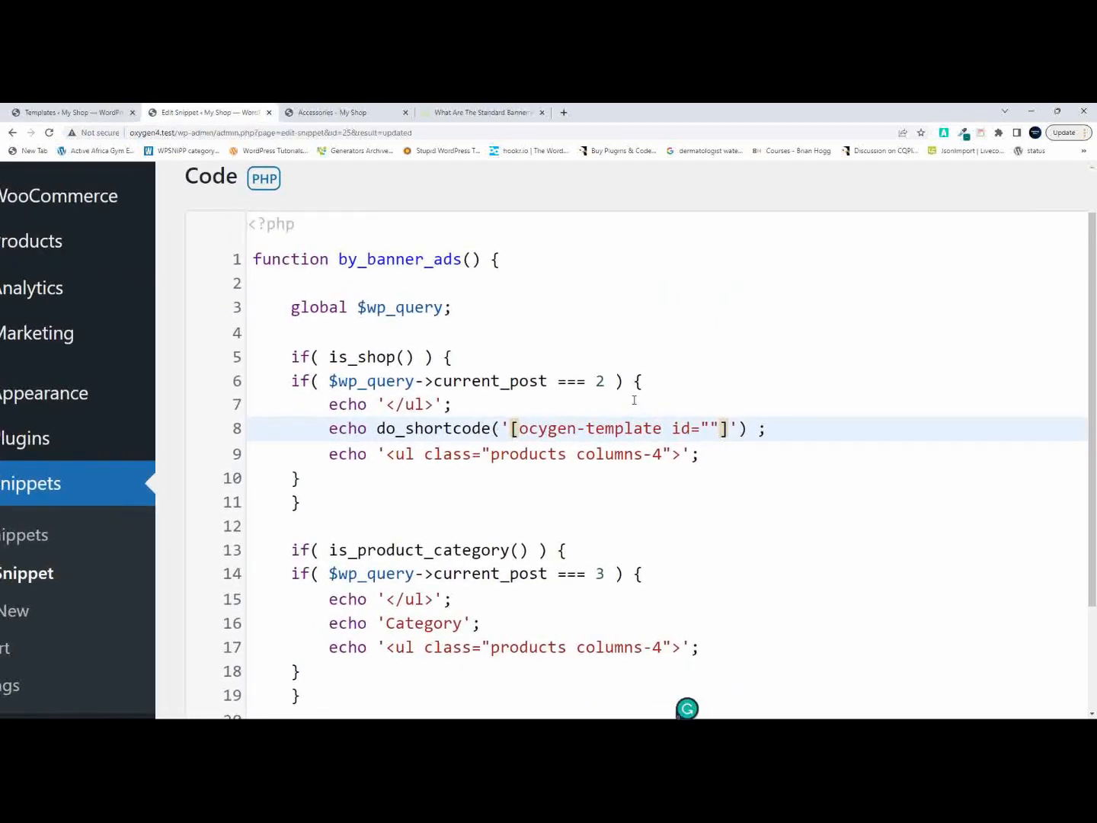
{"action": "left_click", "coordinate": [720, 429]}
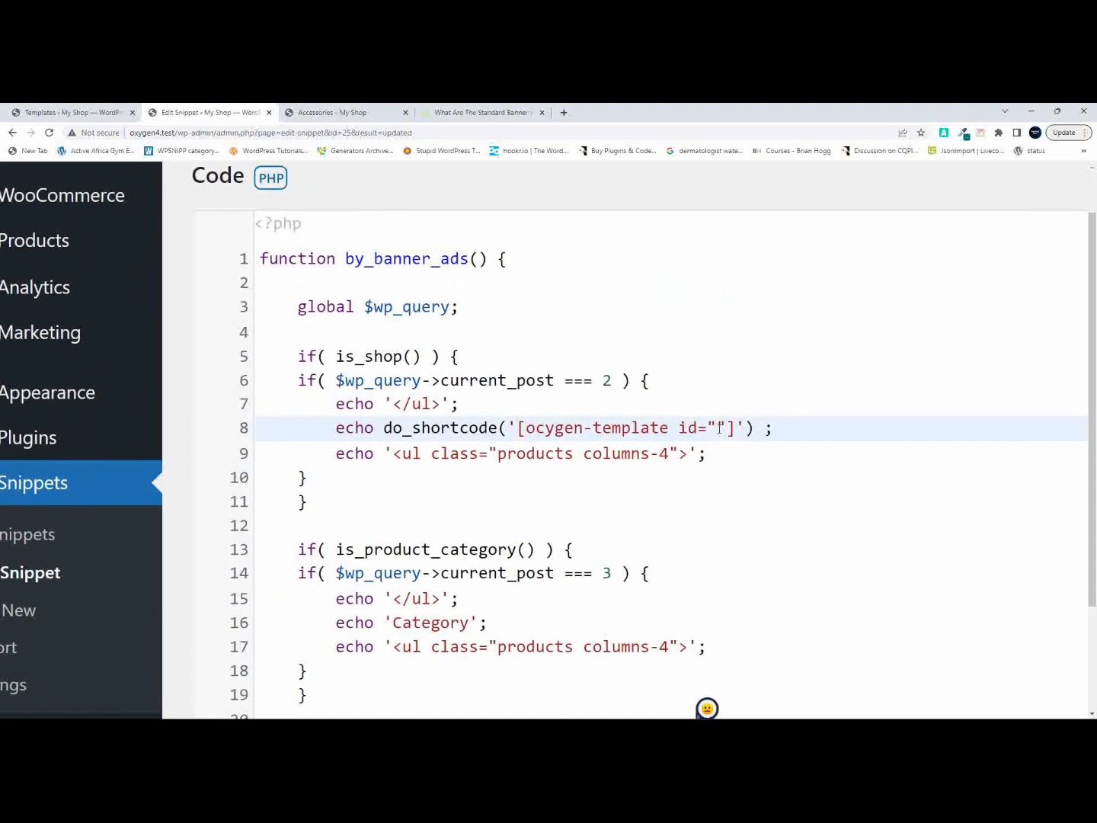
{"action": "type", "text": "133"}
{"action": "scroll", "coordinate": [510, 423], "scroll_direction": "left", "scroll_amount": 1}
{"action": "scroll", "coordinate": [460, 430], "scroll_direction": "right", "scroll_amount": 1}
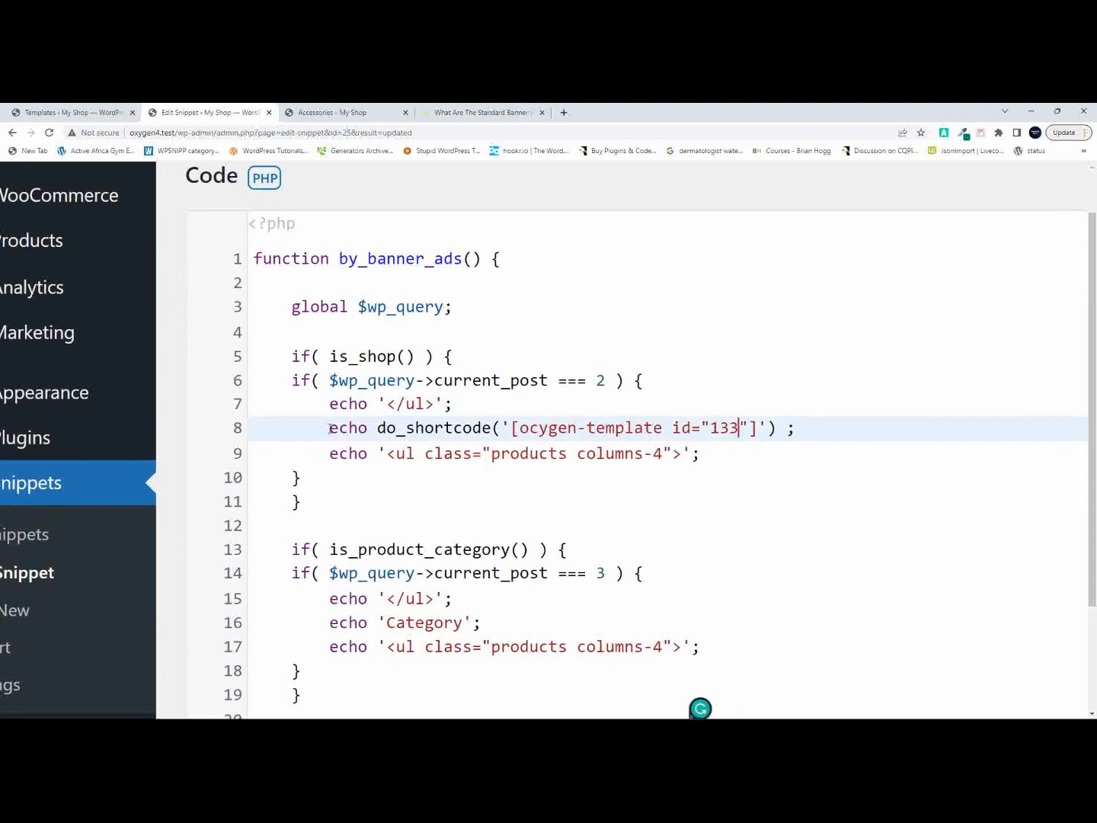
Replace the Category echo line in the is_product_category() block with a copy of the do_shortcode line, and save the snippet.
{"action": "left_click_drag", "start_coordinate": [331, 429], "coordinate": [798, 429]}
{"action": "key", "text": "ctrl+c"}
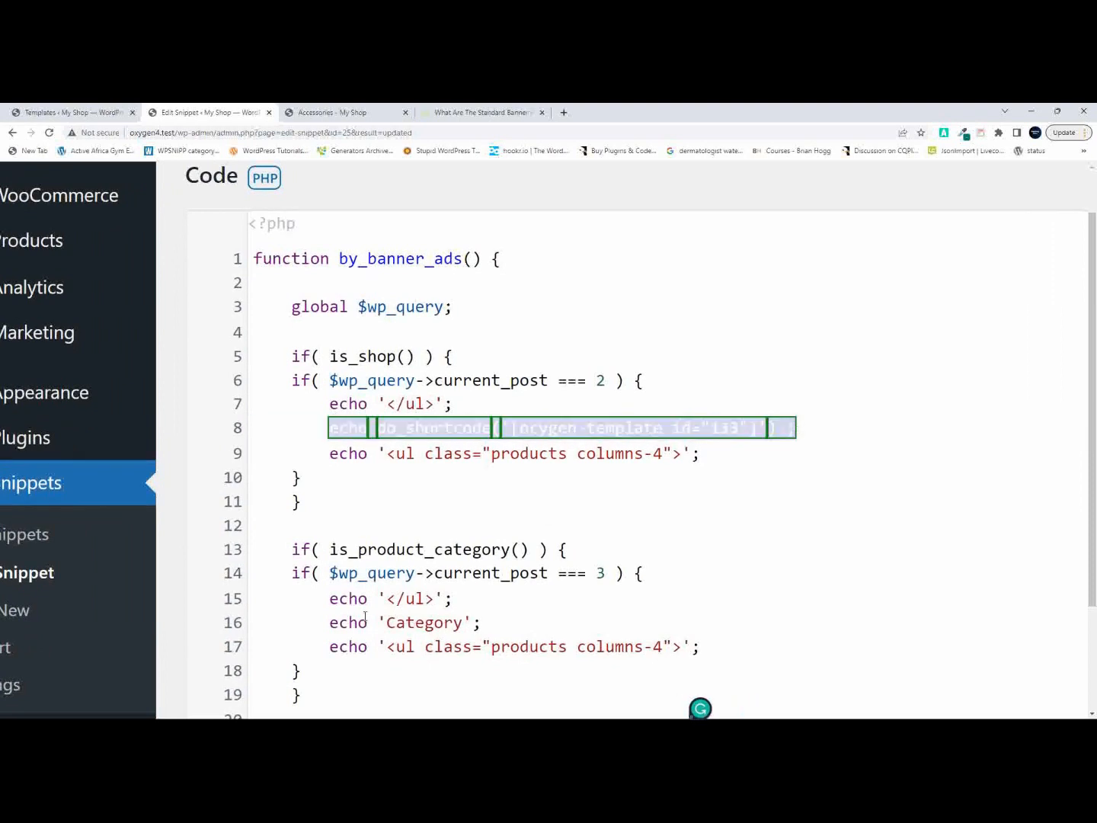
{"action": "left_click_drag", "start_coordinate": [329, 625], "coordinate": [481, 629]}
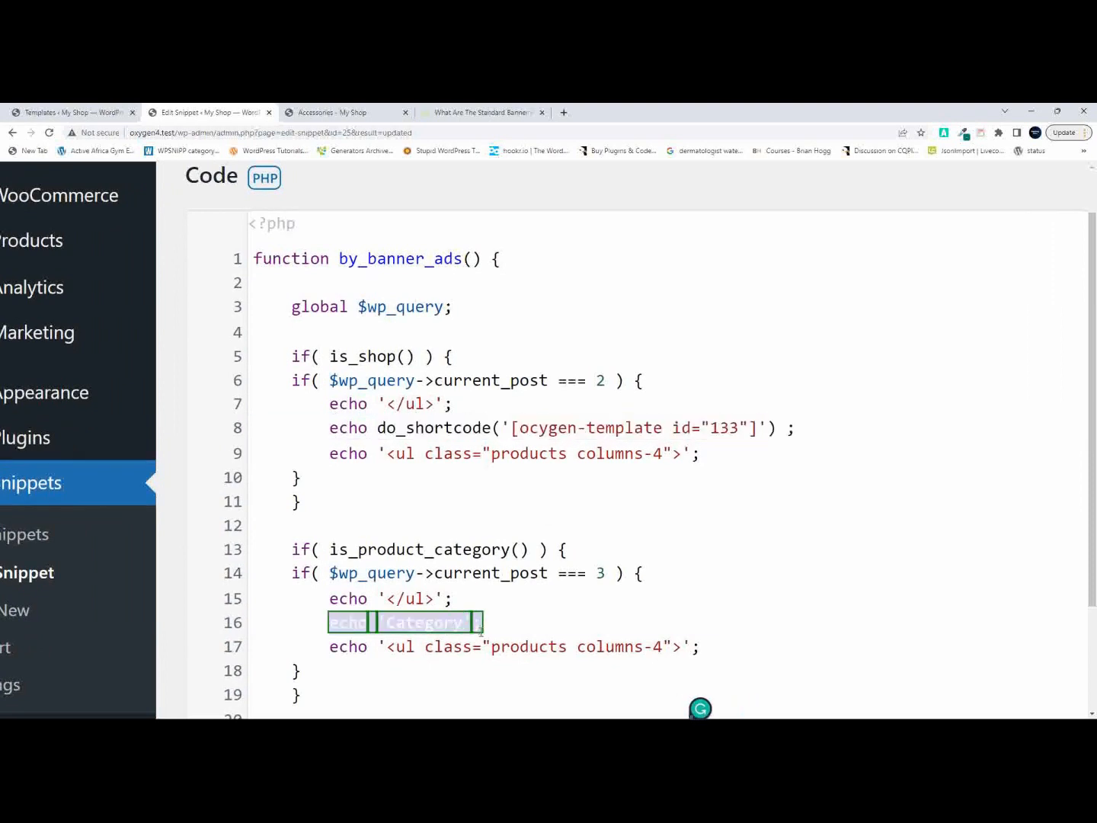
{"action": "key", "text": "ctrl+v"}
{"action": "key", "text": "ctrl+s"}
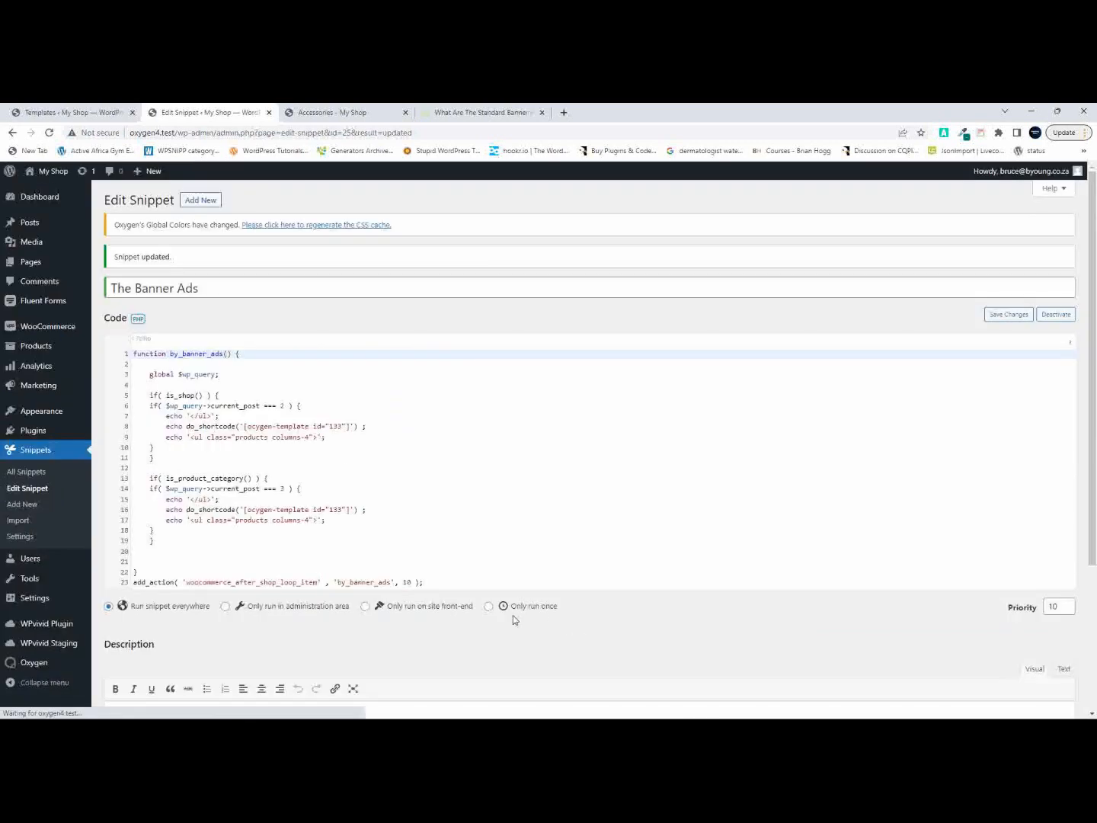
Correct the shortcode name to oxygen-template in both do_shortcode lines and save the snippet.
{"action": "left_click", "coordinate": [254, 426]}
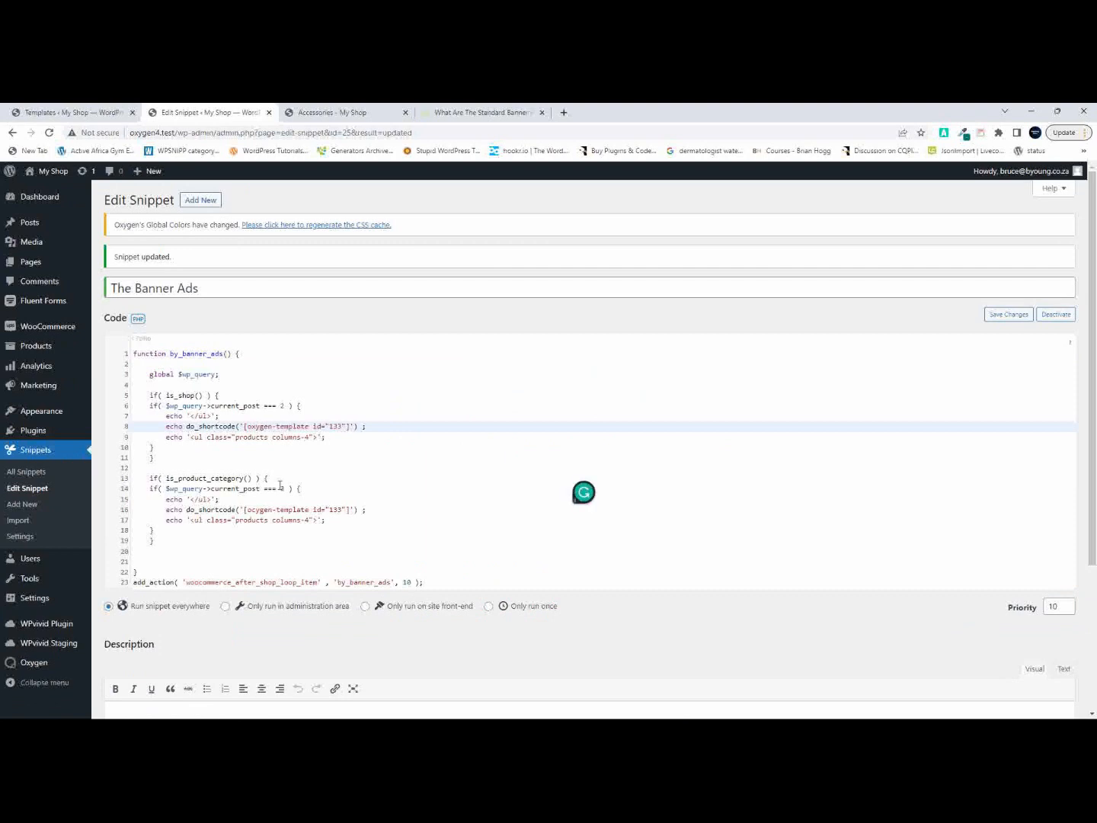
{"action": "left_click", "coordinate": [254, 509]}
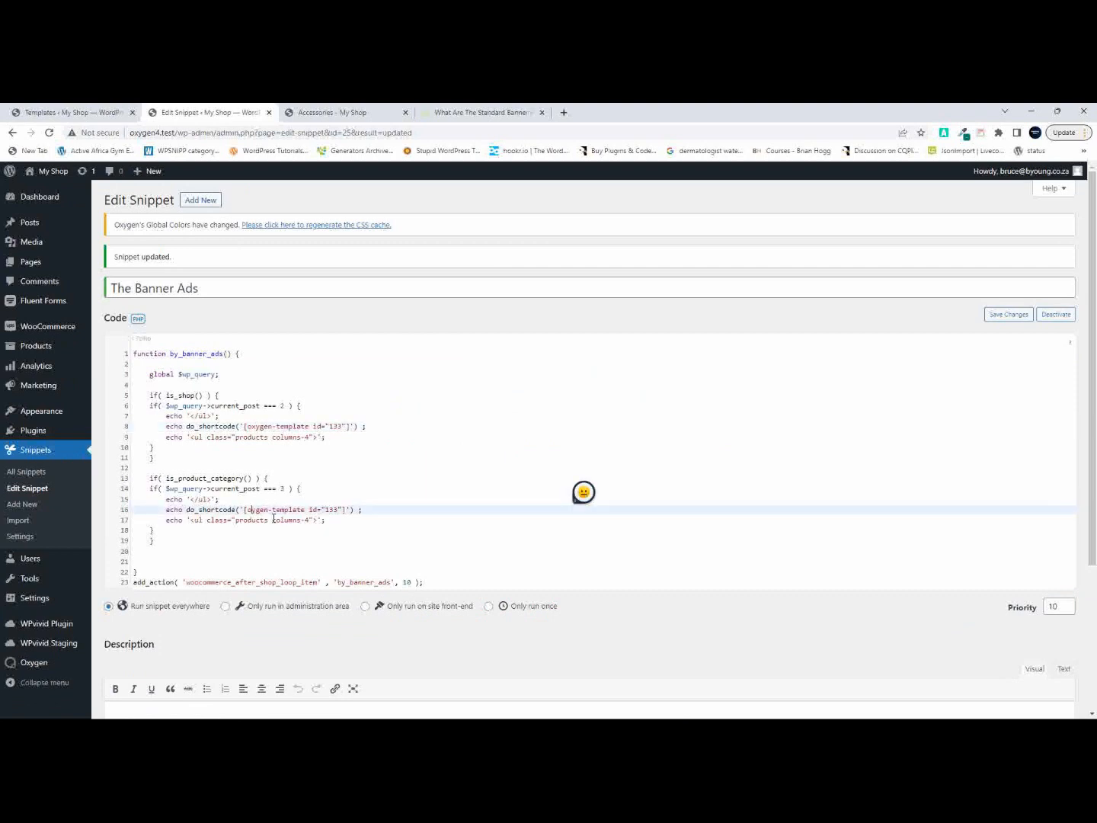
{"action": "type", "text": "x"}
{"action": "key", "text": "ctrl+s"}
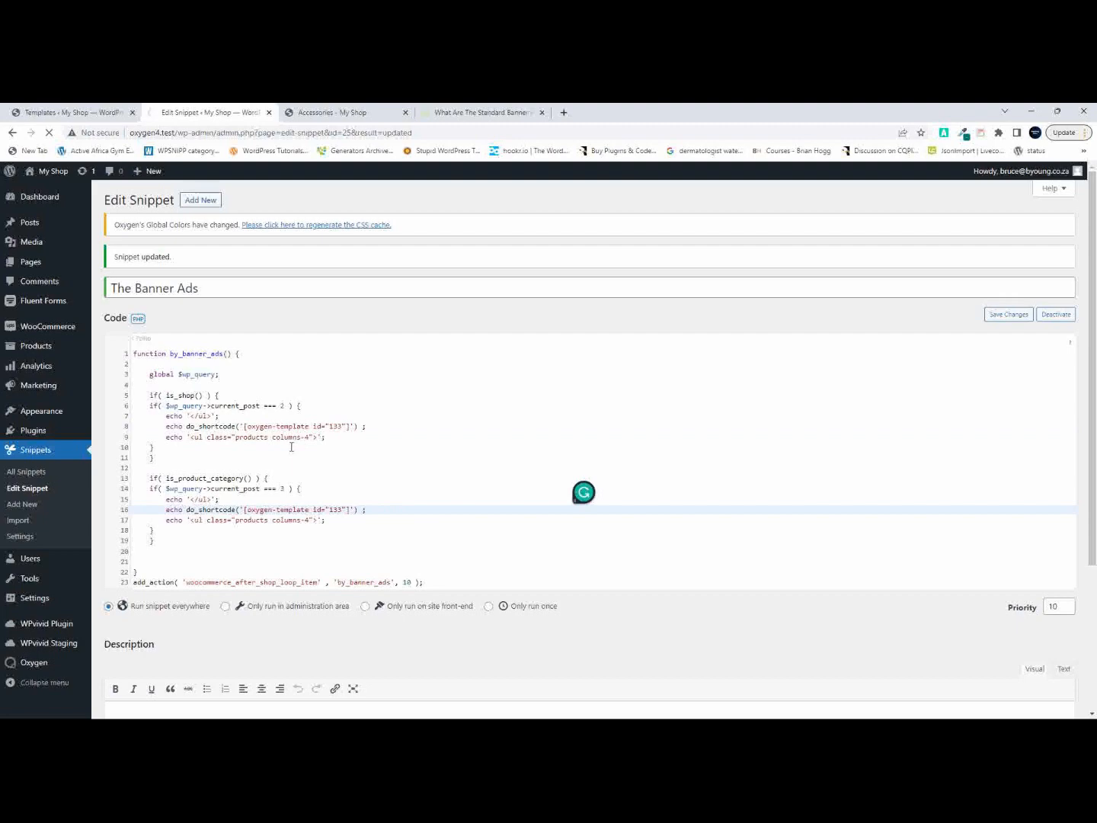
Reload the Accessories category page to check the banner advert after the fourth product, and close the developer tools.
{"action": "left_click", "coordinate": [320, 112]}
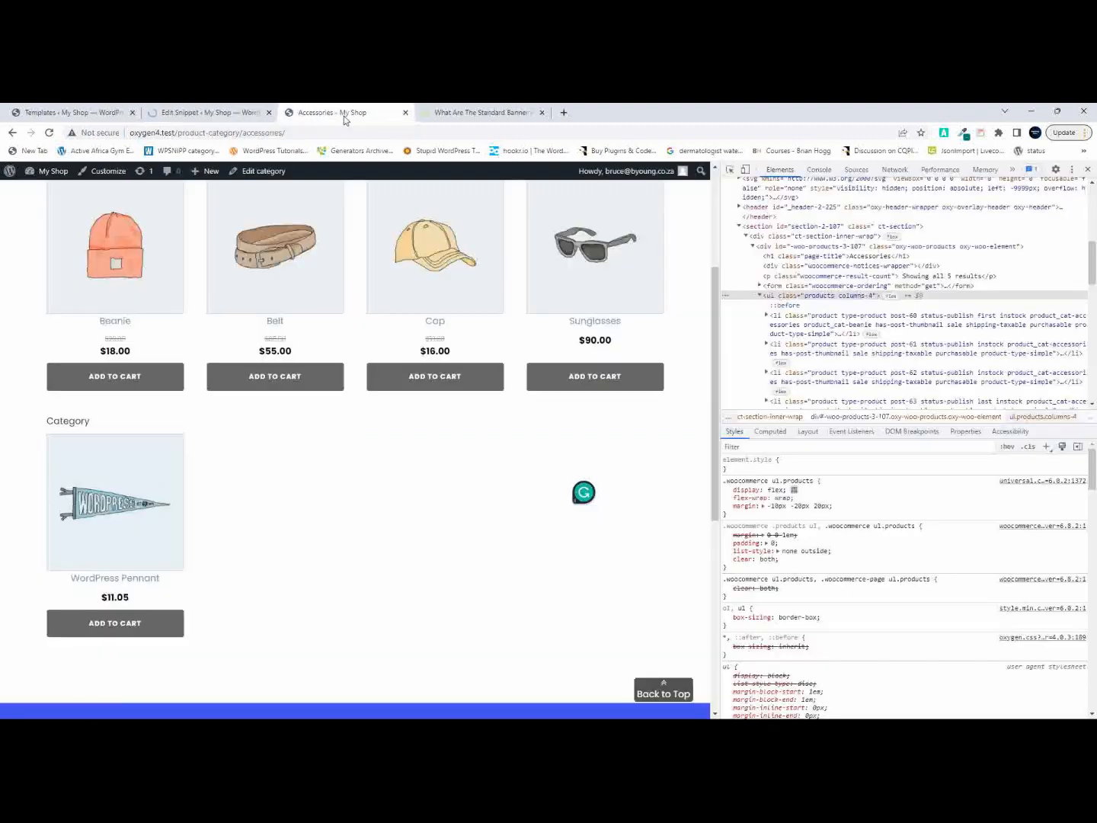
{"action": "left_click", "coordinate": [49, 132]}
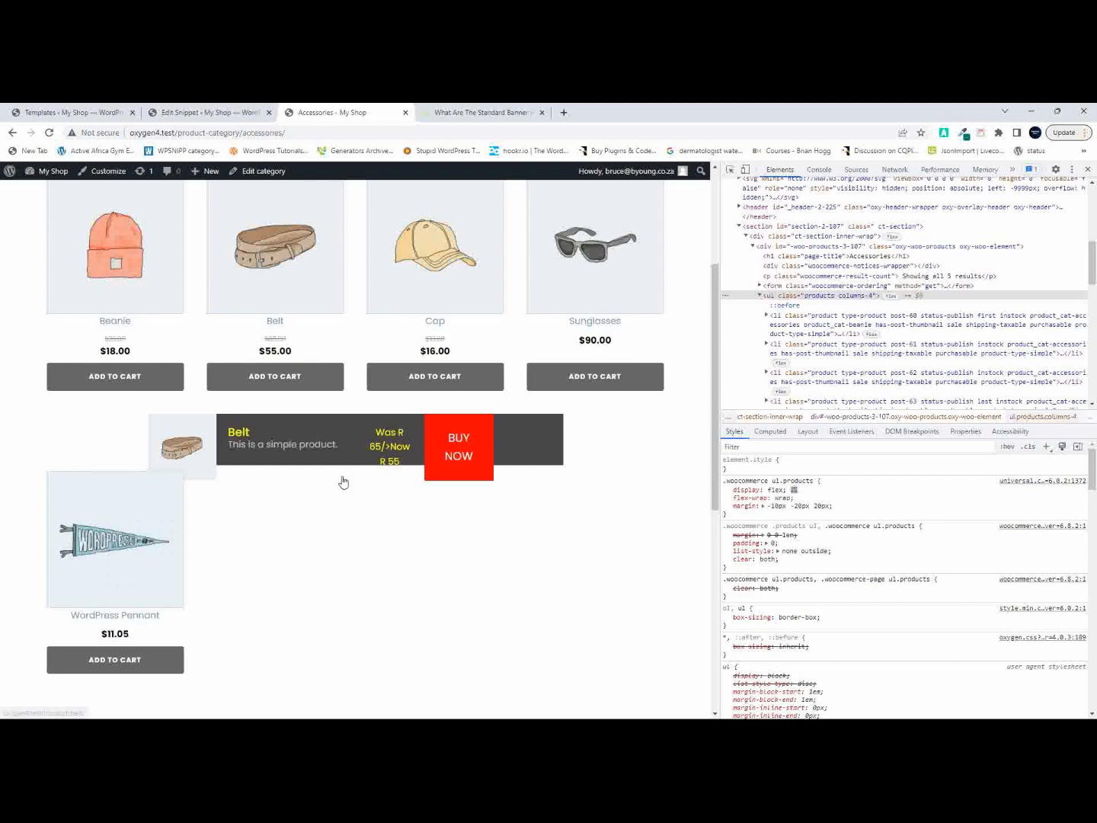
{"action": "scroll", "coordinate": [337, 482], "scroll_direction": "up", "scroll_amount": 2}
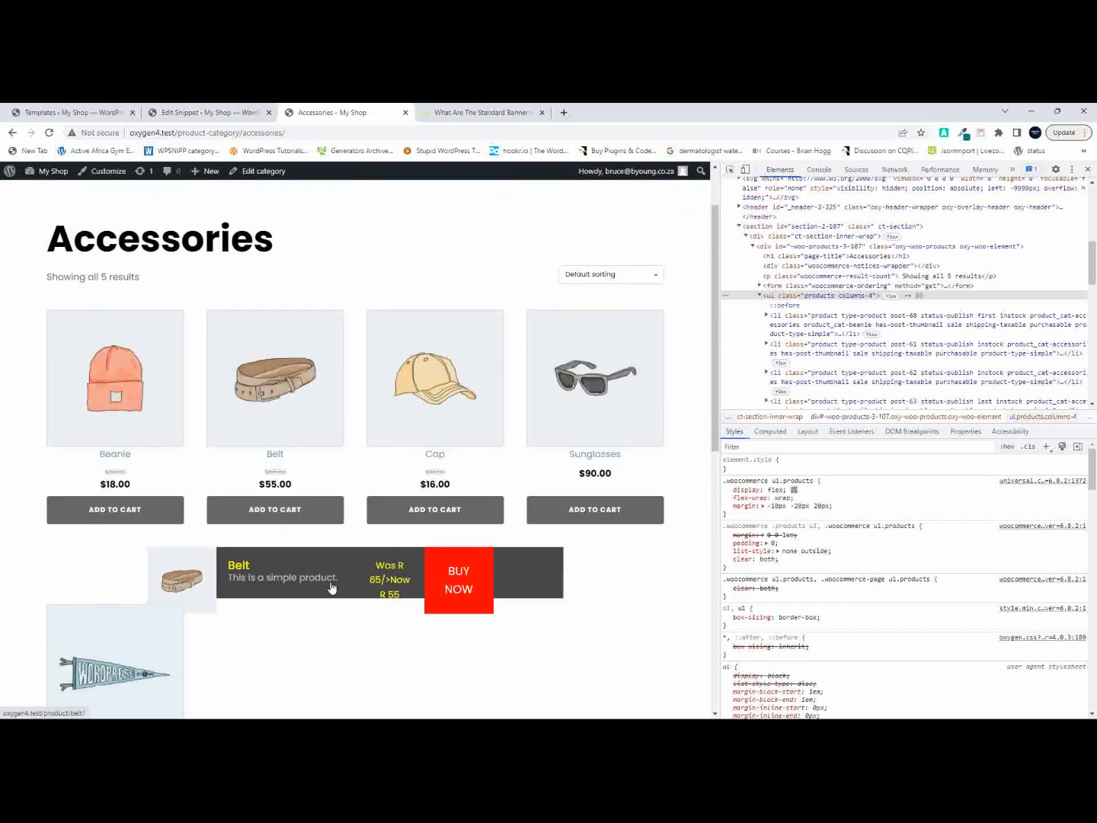
{"action": "scroll", "coordinate": [515, 501], "scroll_direction": "up", "scroll_amount": 2}
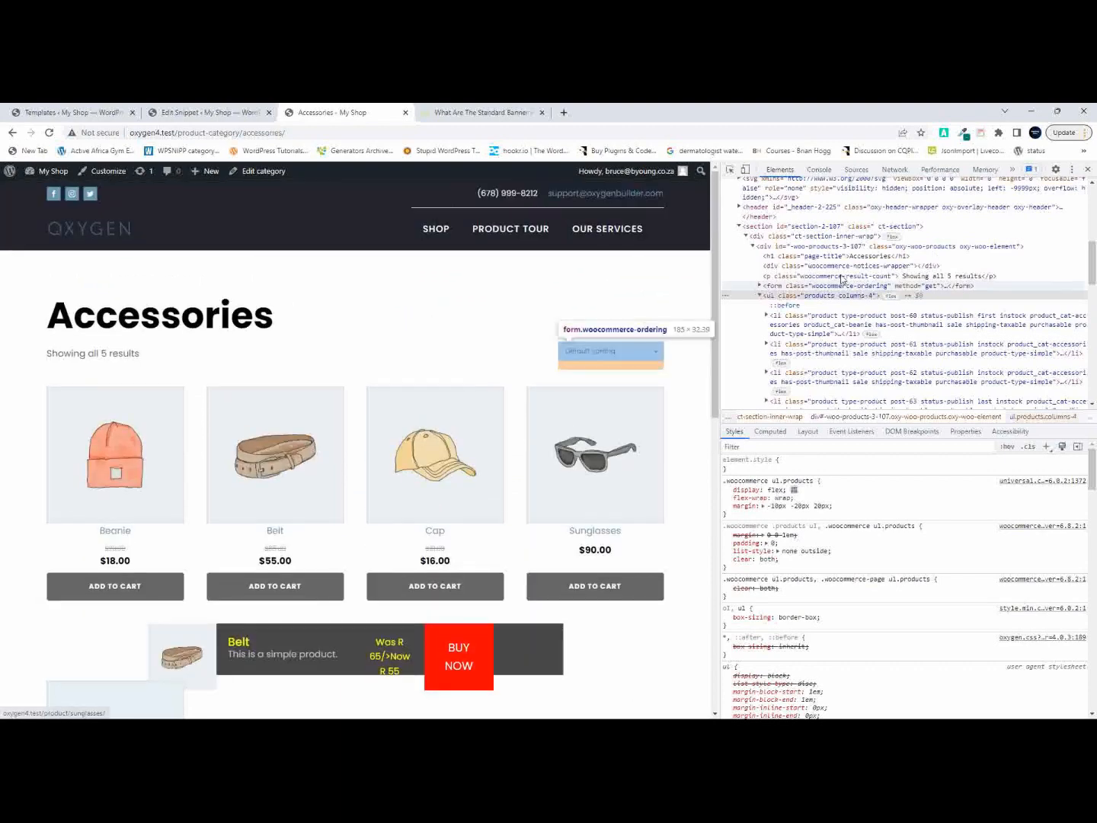
{"action": "left_click", "coordinate": [1088, 170]}
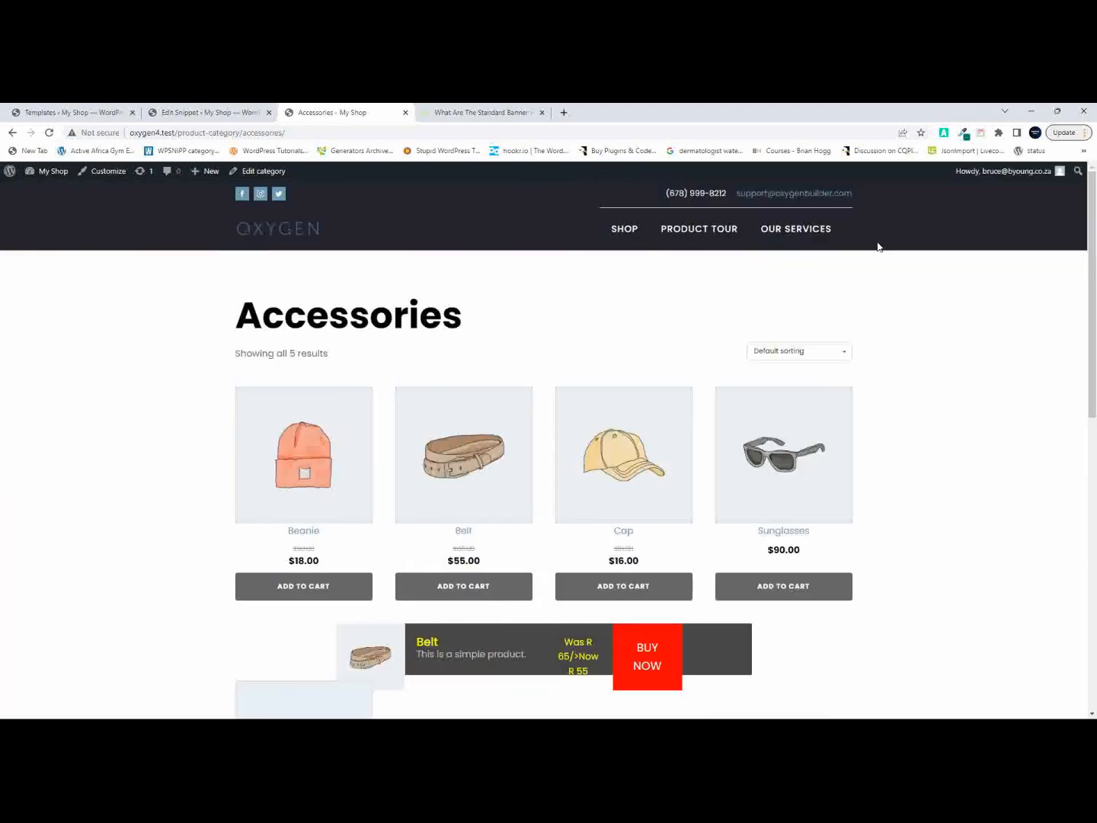
Check the banner advert's placement and product content on the Shop page and again on the Accessories category page.
{"action": "left_click", "coordinate": [627, 237]}
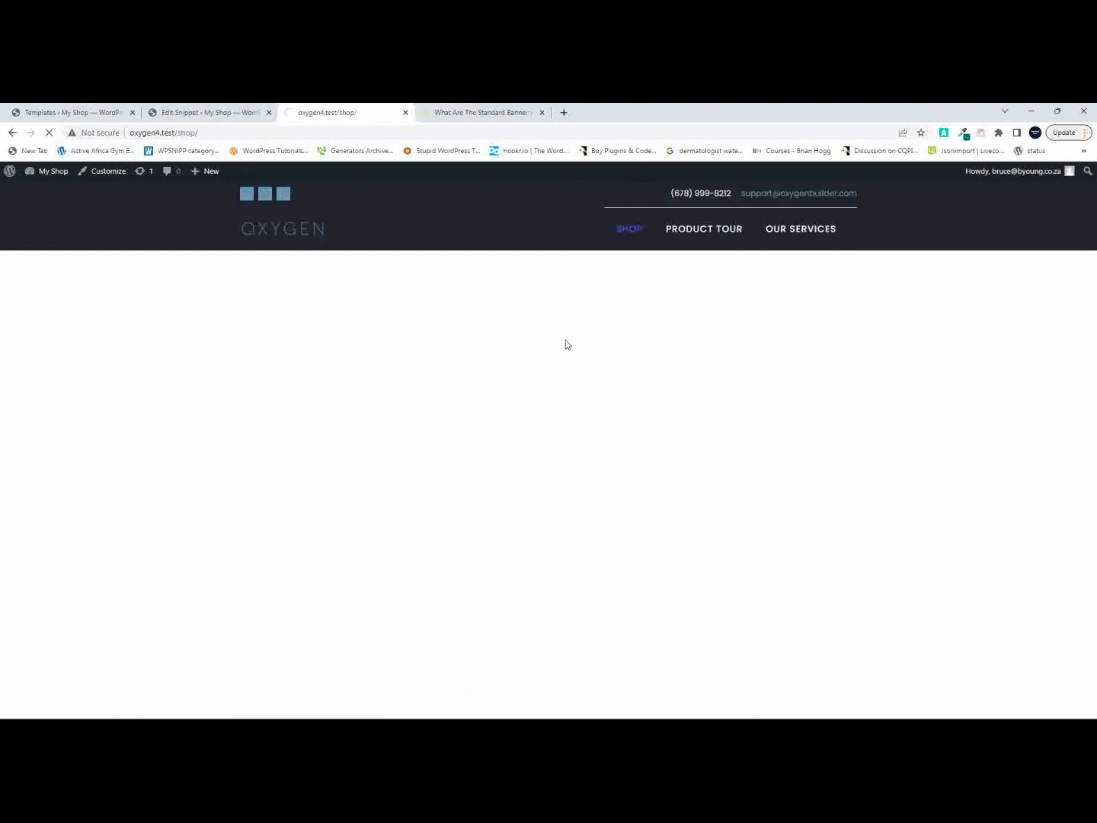
{"action": "scroll", "coordinate": [588, 361], "scroll_direction": "down", "scroll_amount": 4}
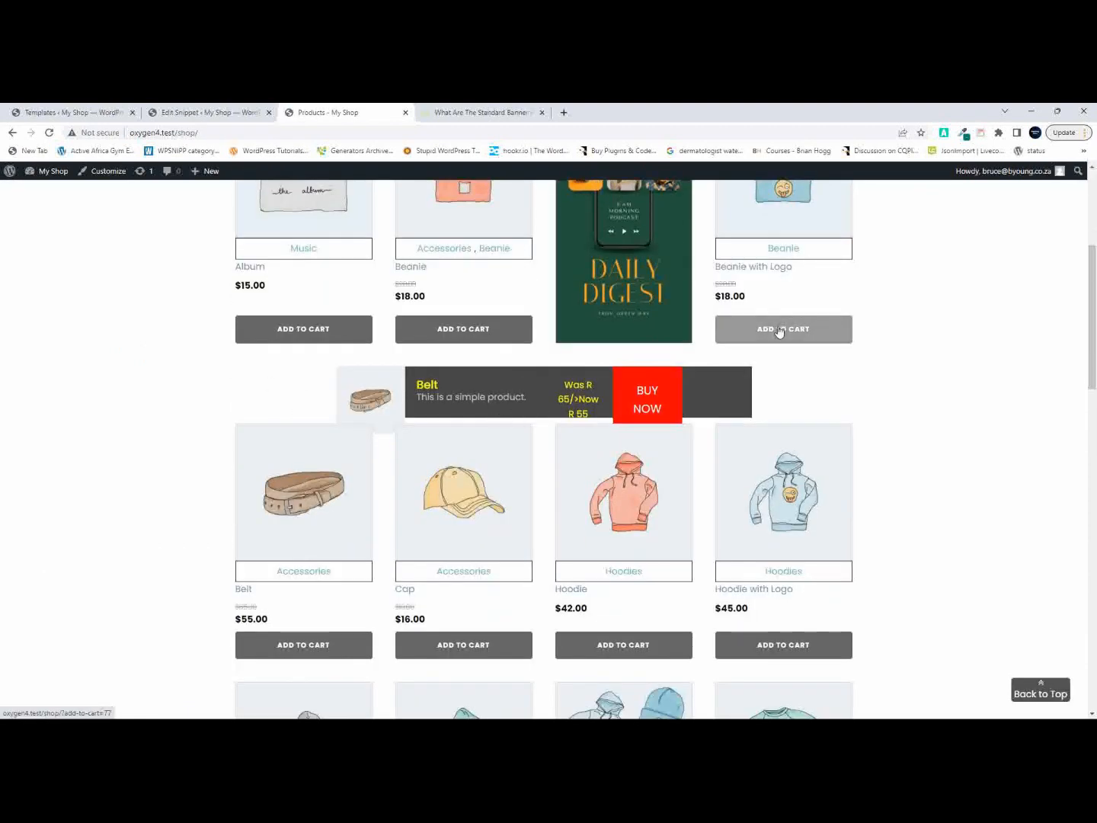
{"action": "scroll", "coordinate": [606, 449], "scroll_direction": "up", "scroll_amount": 4}
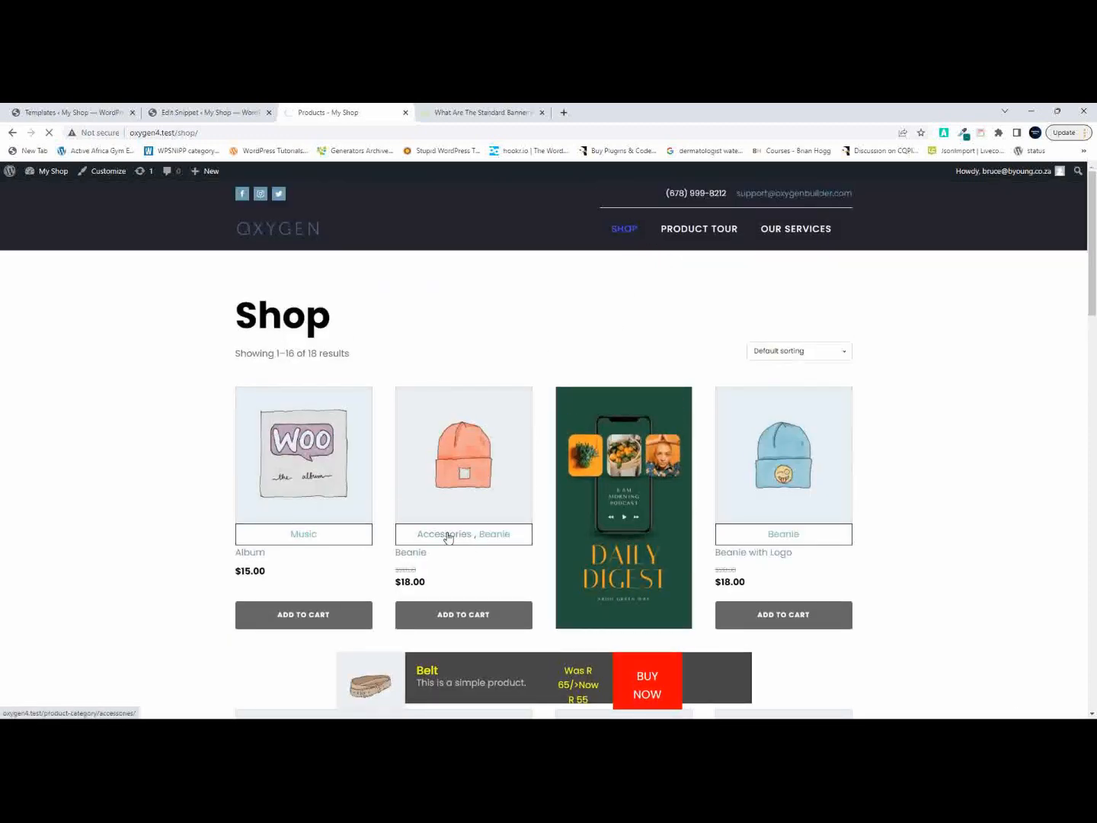
{"action": "scroll", "coordinate": [453, 548], "scroll_direction": "down", "scroll_amount": 3}
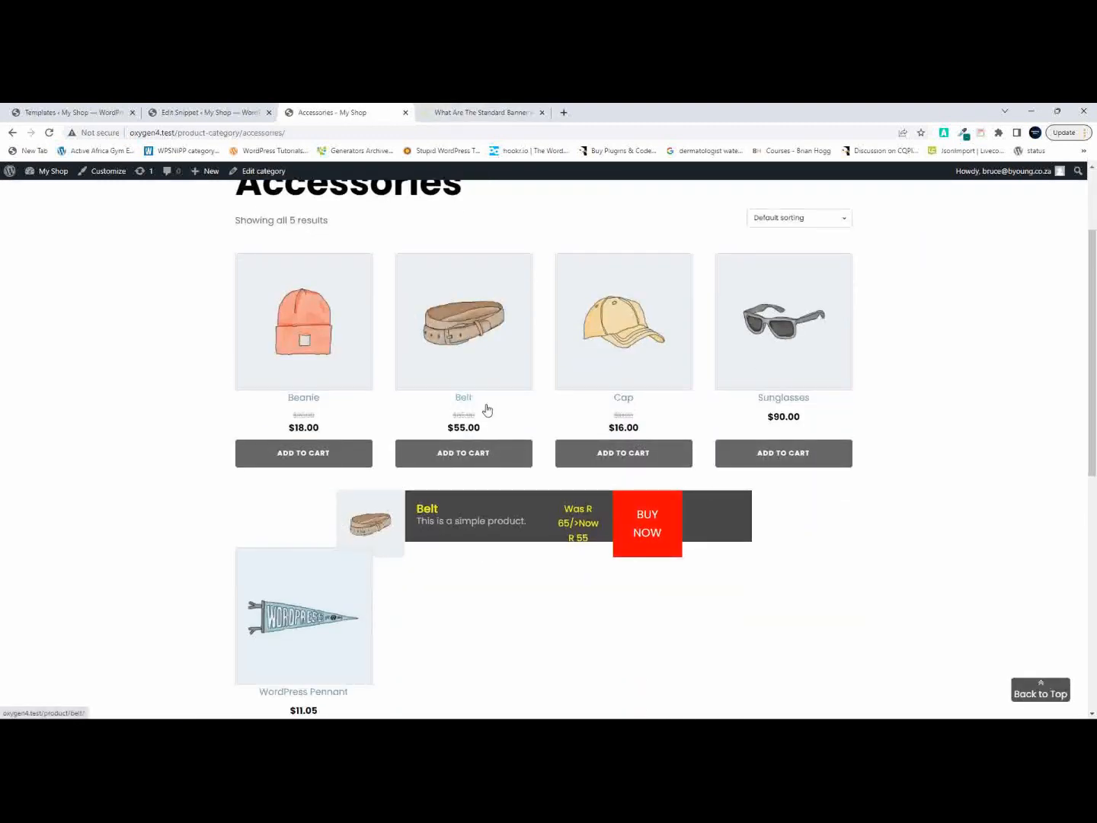
{"action": "scroll", "coordinate": [488, 410], "scroll_direction": "up", "scroll_amount": 3}
{"action": "left_click", "coordinate": [622, 230]}
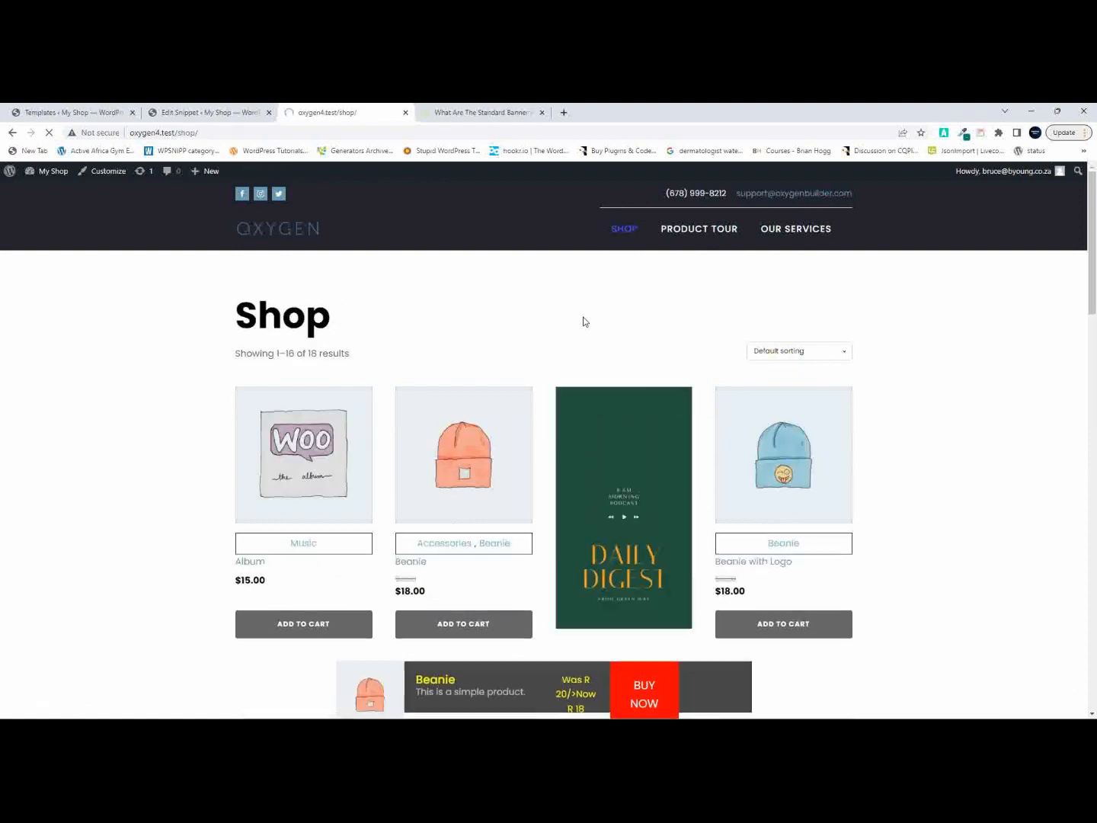
{"action": "scroll", "coordinate": [583, 320], "scroll_direction": "down", "scroll_amount": 4}
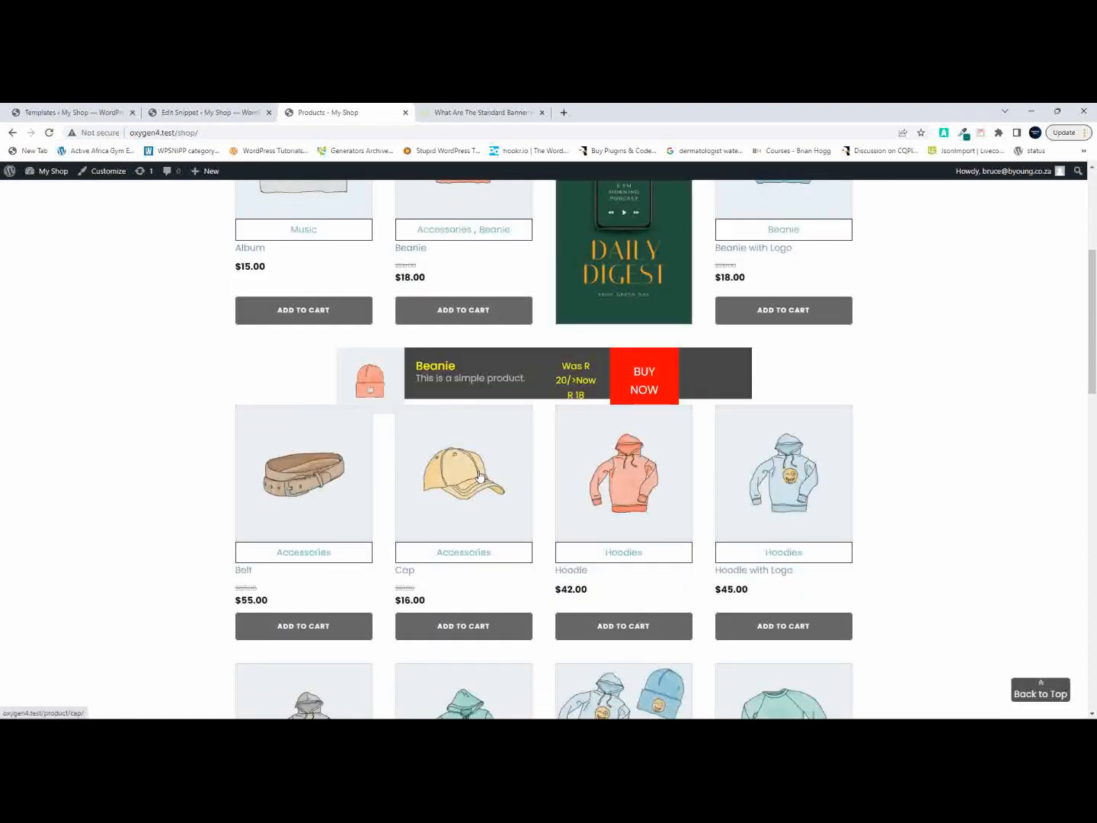
Change the is_shop() block's echoed list class to columns-3, save the snippet, and reload the Shop page.
{"action": "left_click", "coordinate": [189, 112]}
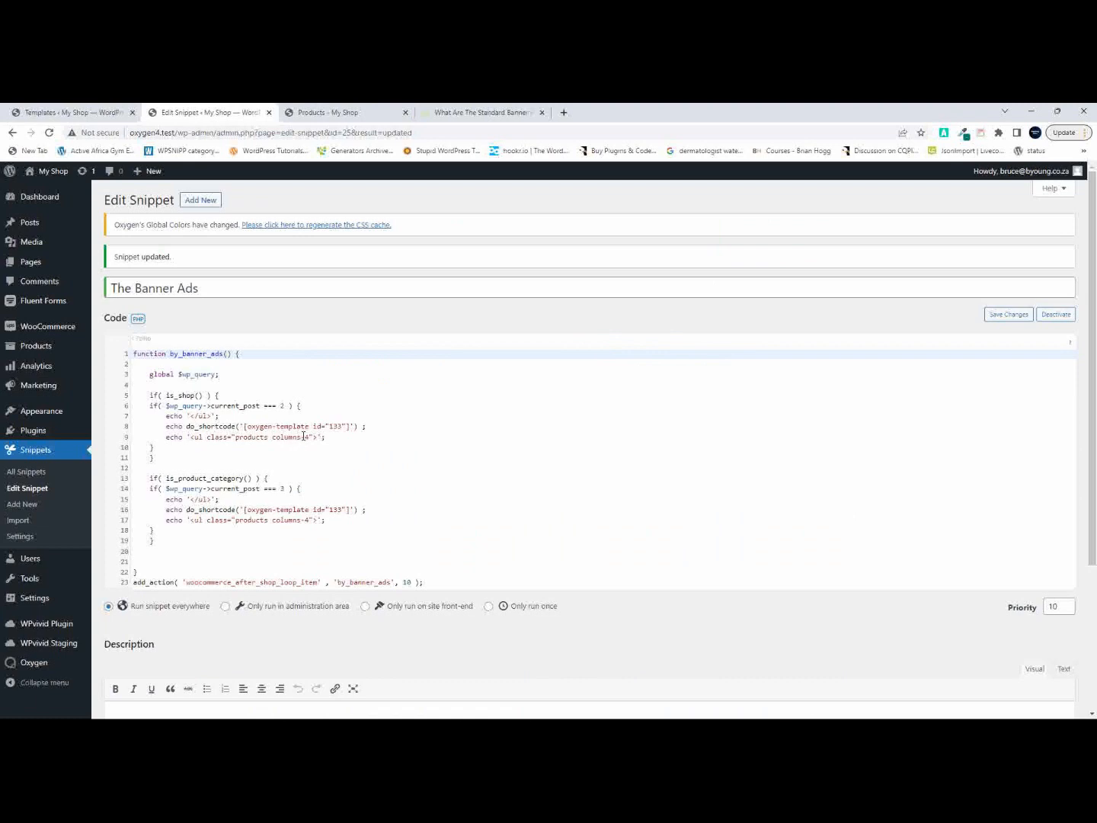
{"action": "double_click", "coordinate": [305, 436]}
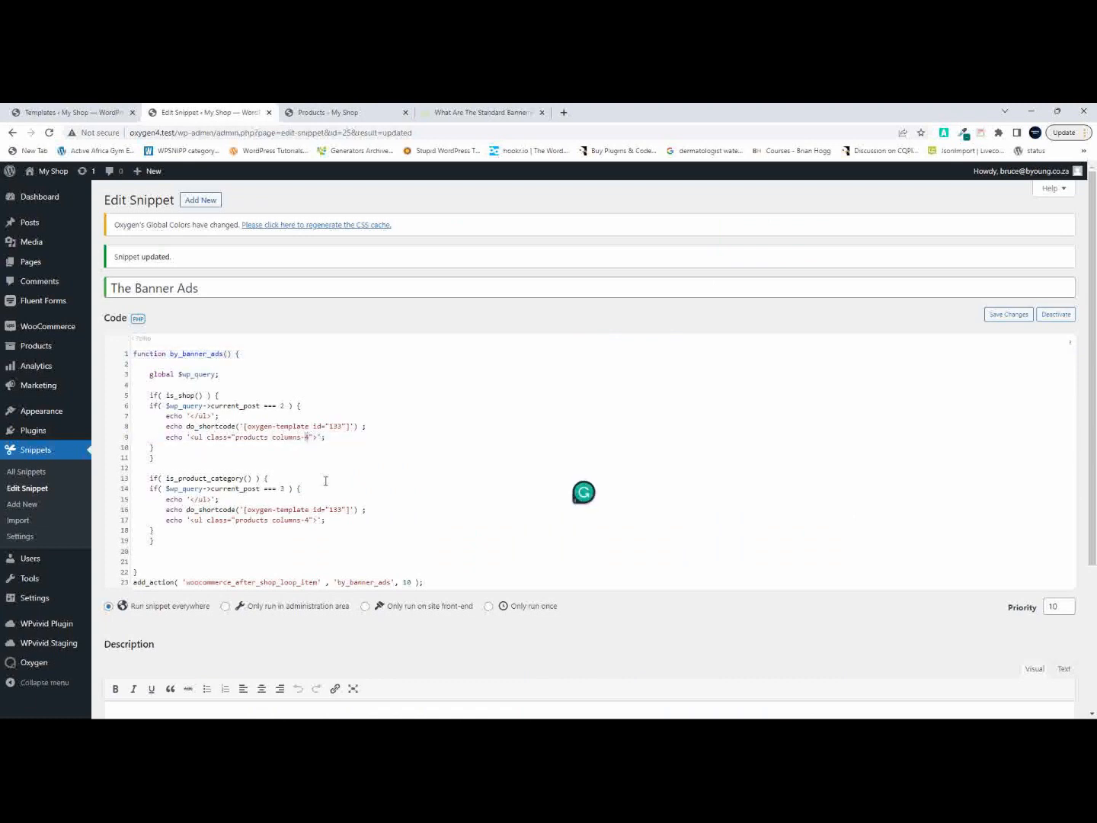
{"action": "type", "text": "3"}
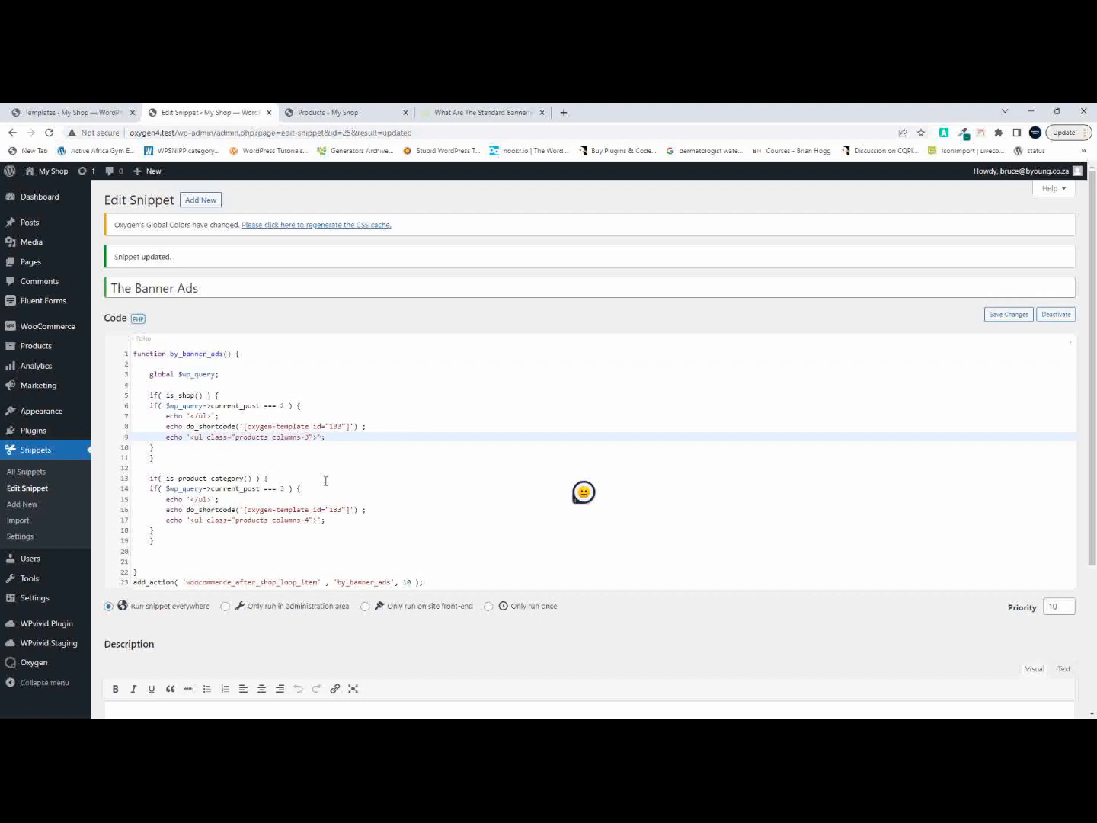
{"action": "left_click", "coordinate": [354, 112]}
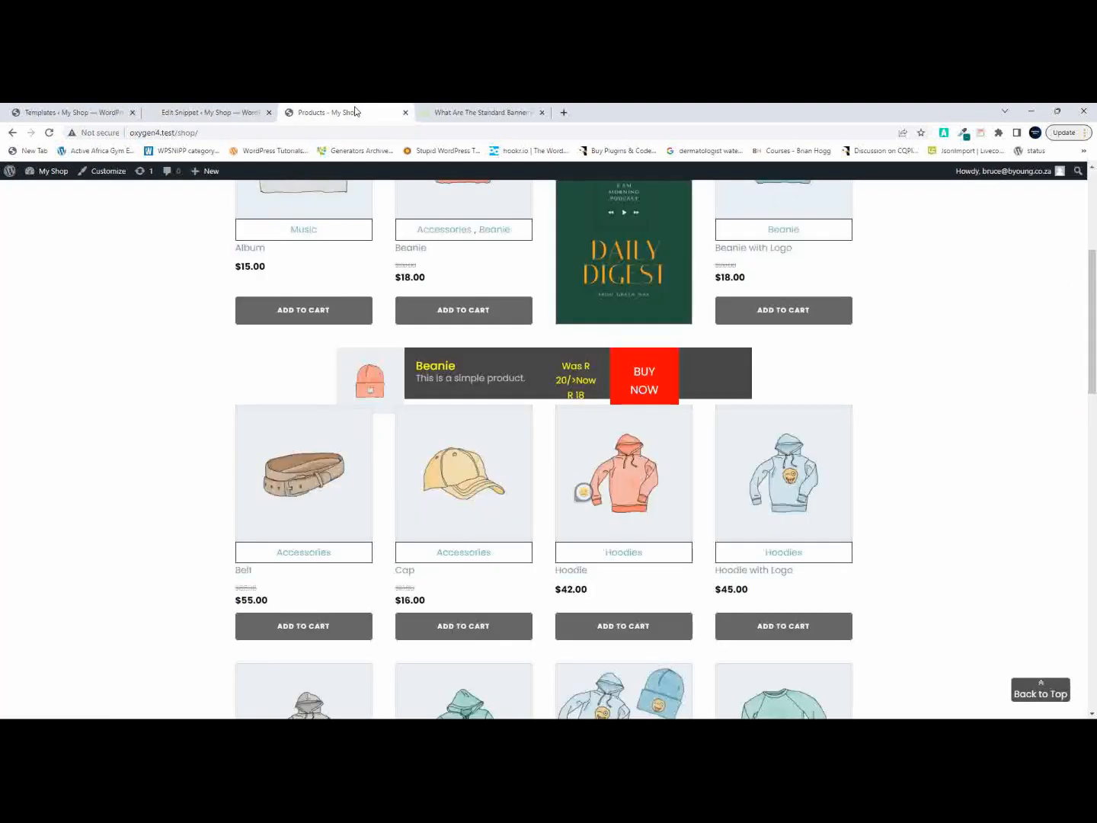
{"action": "left_click", "coordinate": [49, 133]}
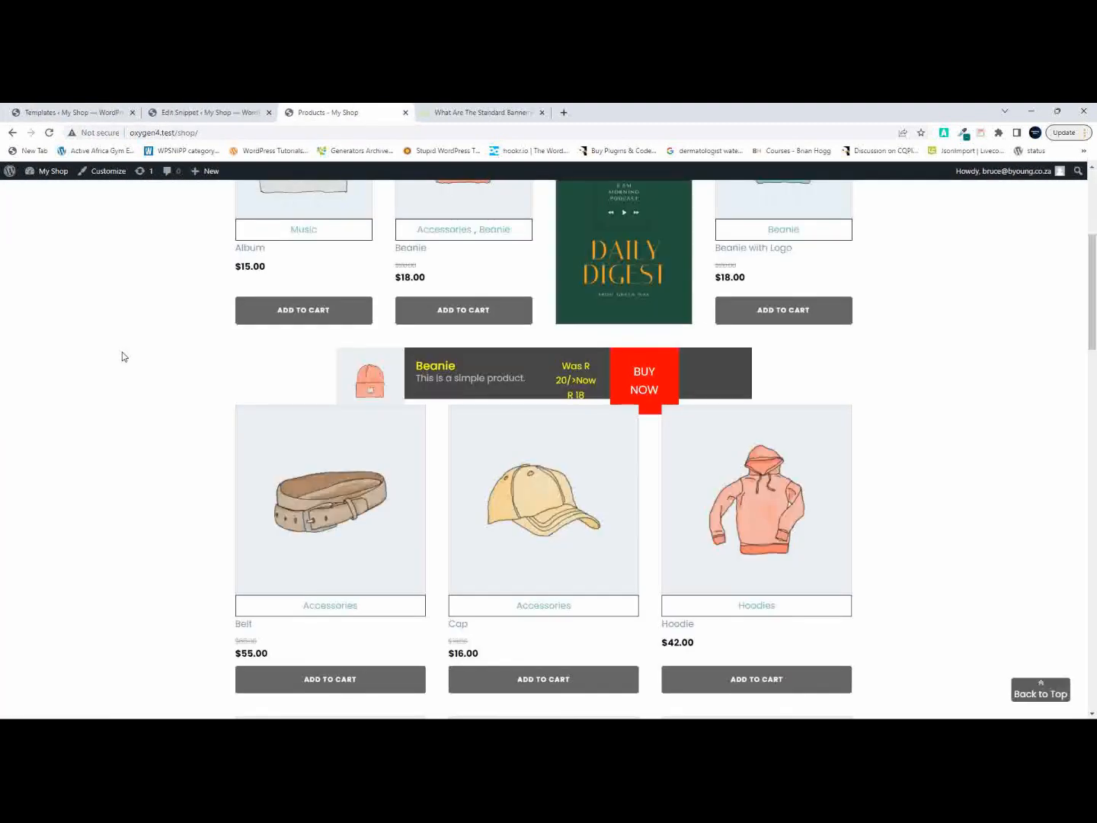
Examine the product column layout above and below the banner advert on the Shop page.
{"action": "scroll", "coordinate": [110, 341], "scroll_direction": "down", "scroll_amount": 3}
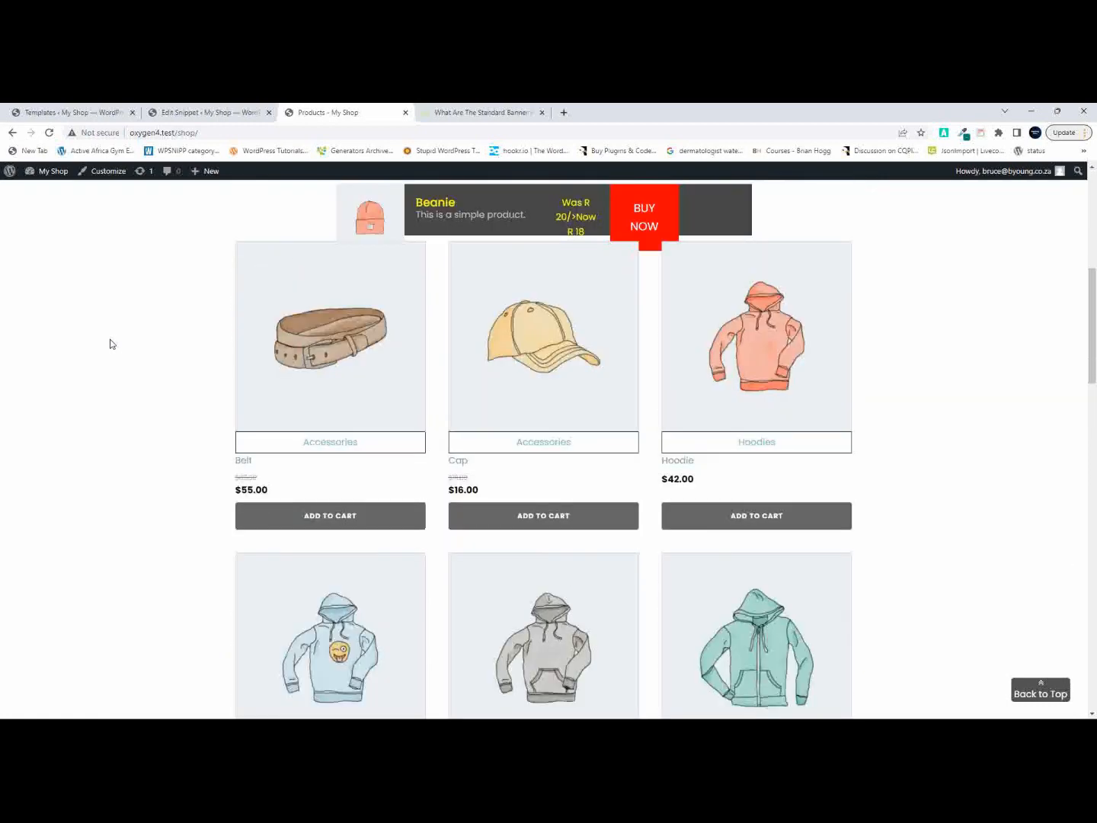
{"action": "scroll", "coordinate": [110, 344], "scroll_direction": "up", "scroll_amount": 5}
{"action": "scroll", "coordinate": [125, 350], "scroll_direction": "down", "scroll_amount": 5}
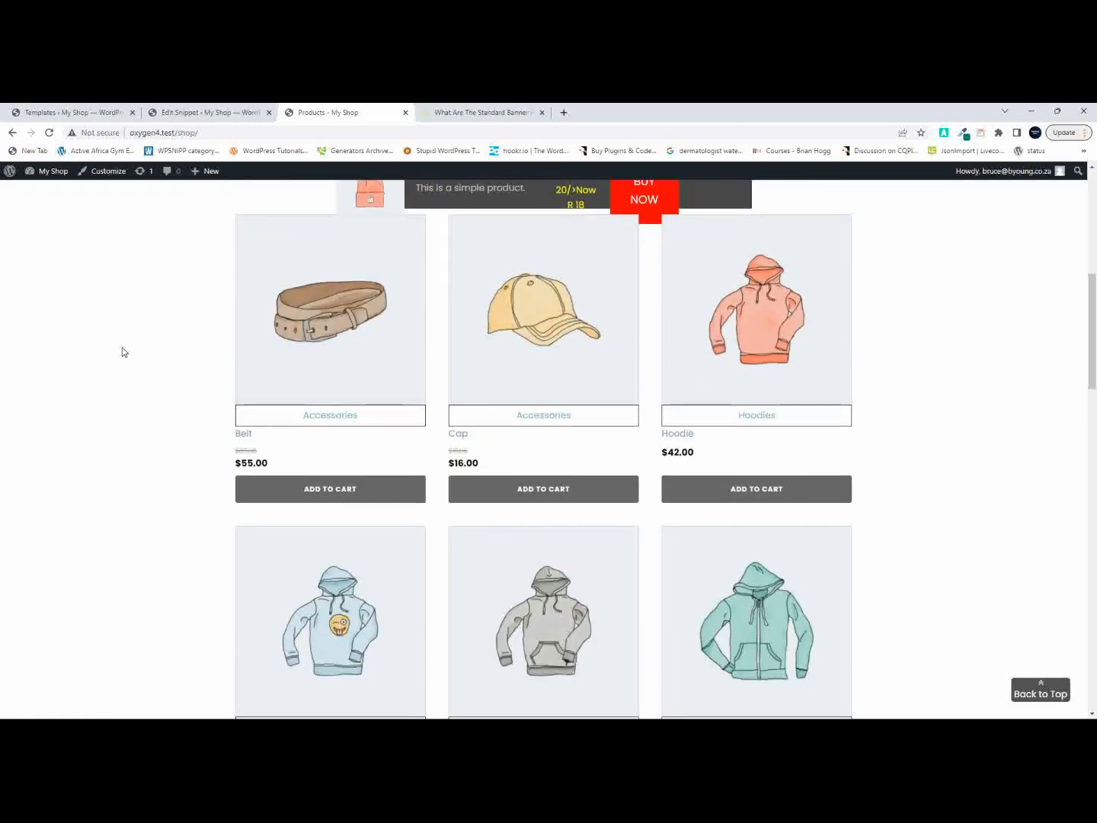
{"action": "scroll", "coordinate": [123, 351], "scroll_direction": "down", "scroll_amount": 3}
{"action": "scroll", "coordinate": [123, 346], "scroll_direction": "up", "scroll_amount": 4}
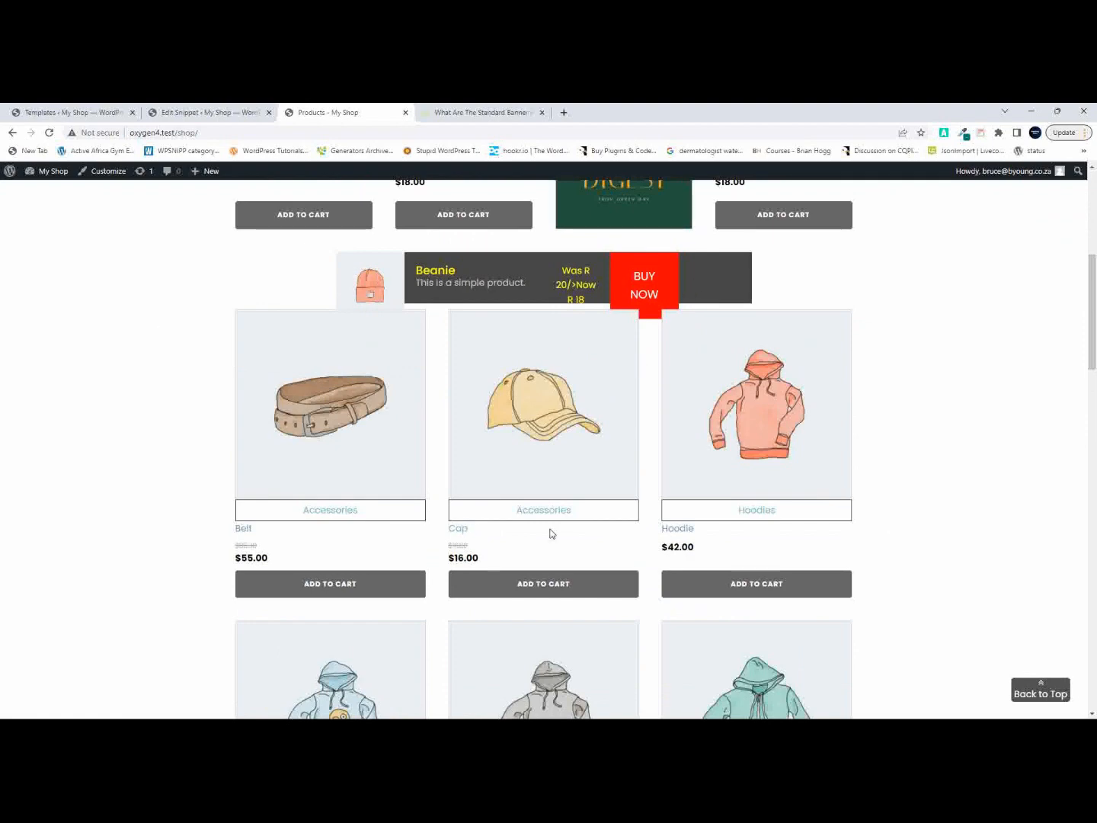
{"action": "scroll", "coordinate": [551, 533], "scroll_direction": "up", "scroll_amount": 5}
{"action": "scroll", "coordinate": [703, 477], "scroll_direction": "down", "scroll_amount": 3}
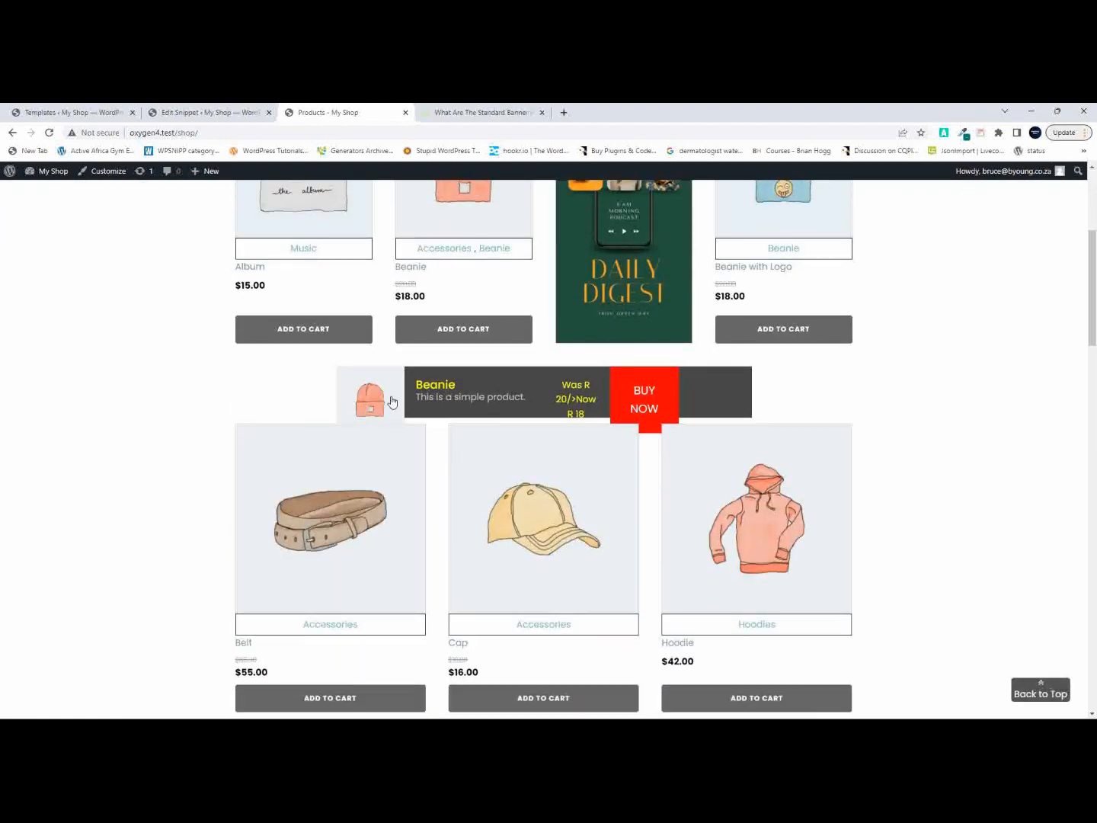
{"action": "scroll", "coordinate": [563, 490], "scroll_direction": "down", "scroll_amount": 7}
{"action": "scroll", "coordinate": [563, 490], "scroll_direction": "up", "scroll_amount": 9}
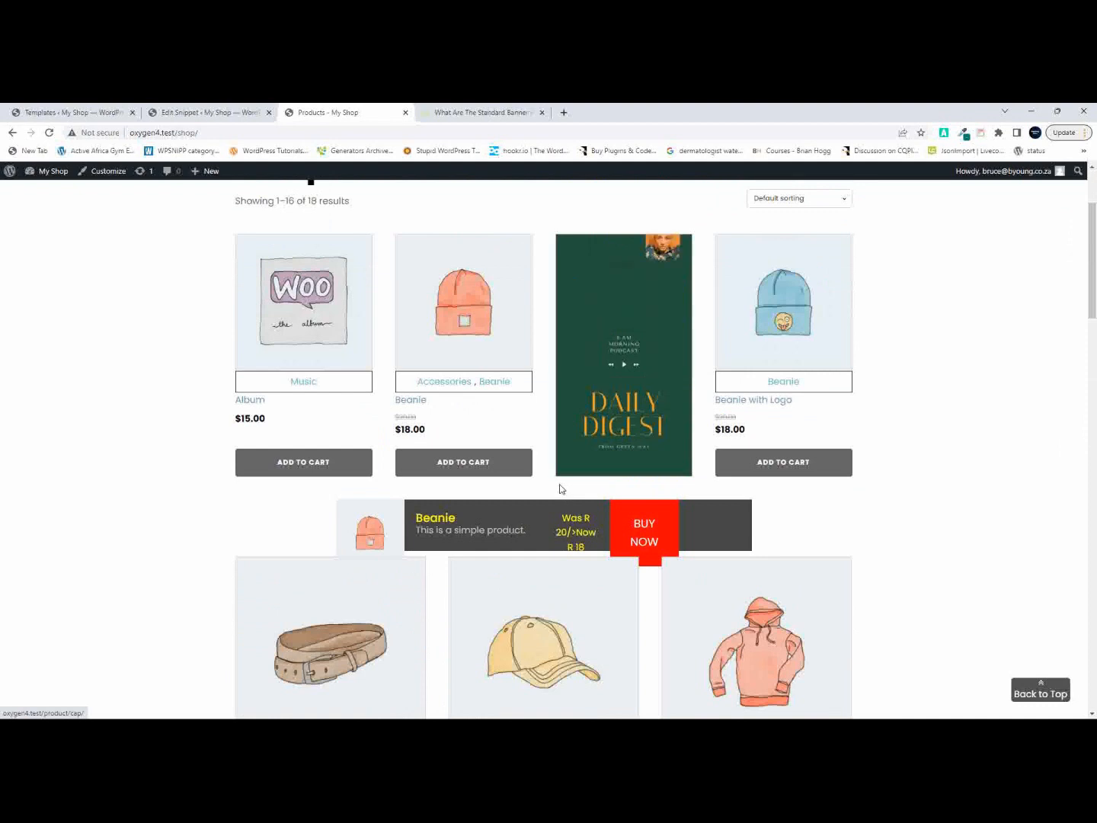
Set the is_shop() block's echoed list class back to columns-4, save the snippet, and reload the Shop page.
{"action": "left_click", "coordinate": [209, 112]}
{"action": "left_click", "coordinate": [310, 437]}
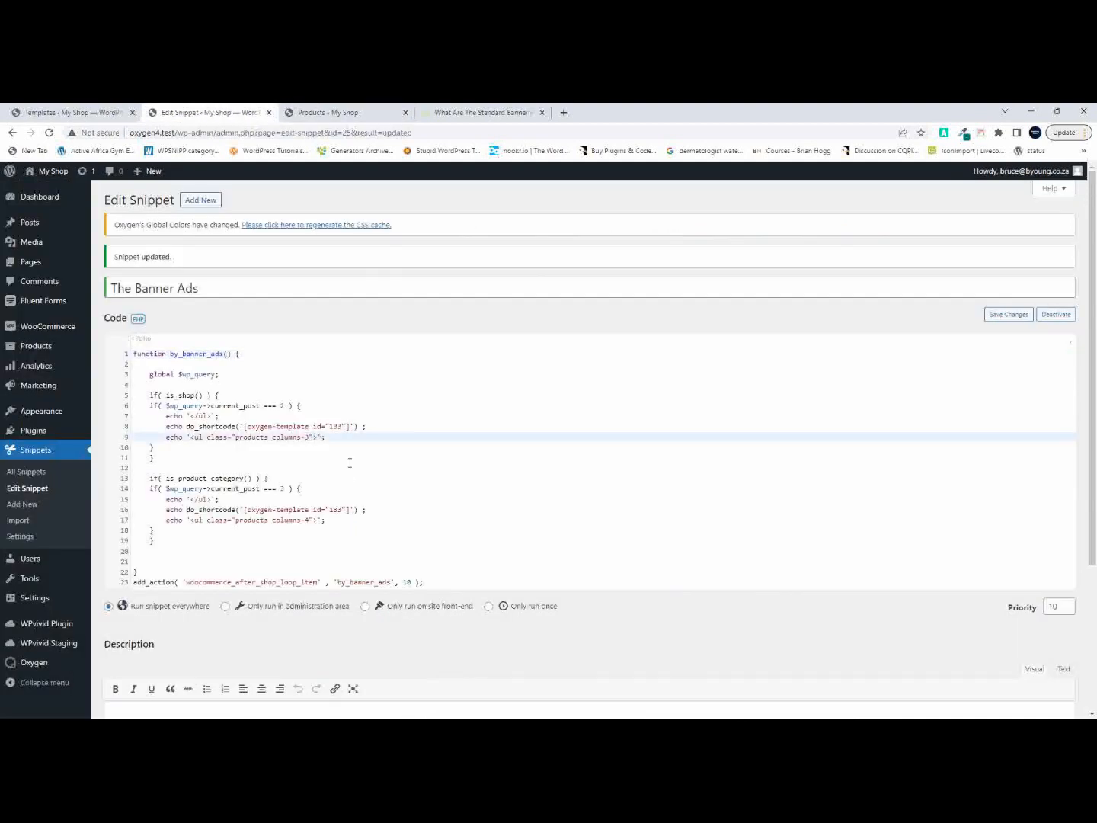
{"action": "key", "text": "BackSpace"}
{"action": "type", "text": "4"}
{"action": "key", "text": "ctrl+s"}
{"action": "left_click", "coordinate": [352, 113]}
{"action": "left_click", "coordinate": [49, 132]}
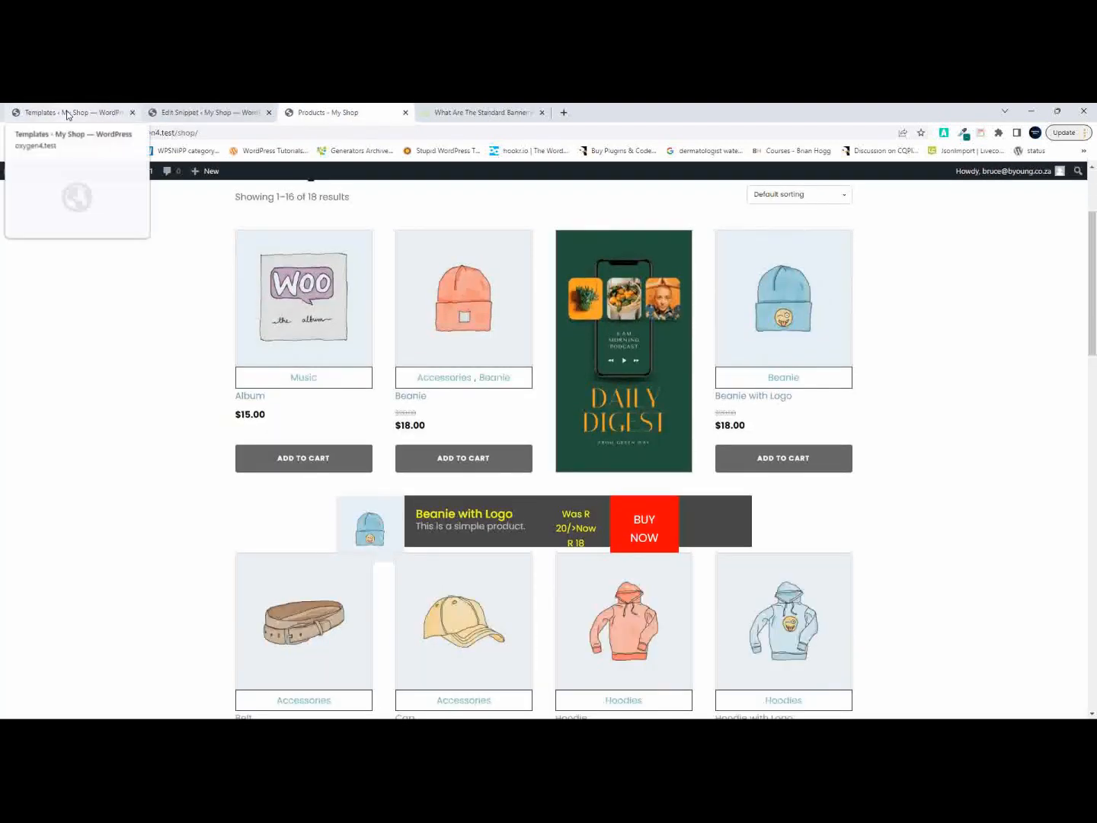
Open the Banner Advert reusable part from the templates list for editing with Oxygen.
{"action": "left_click", "coordinate": [67, 115]}
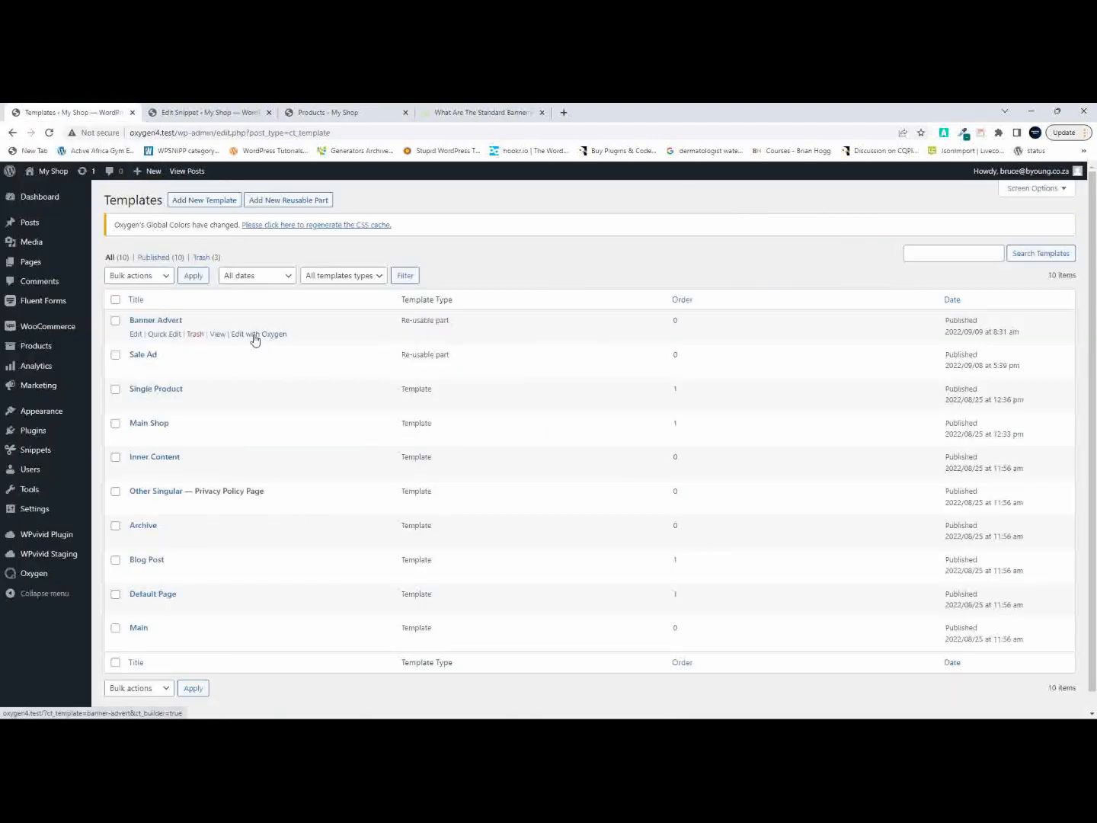
{"action": "left_click", "coordinate": [255, 336]}
Reload the Shop page repeatedly to check which product the banner advert displays and how its contents fit.
{"action": "left_click", "coordinate": [341, 114]}
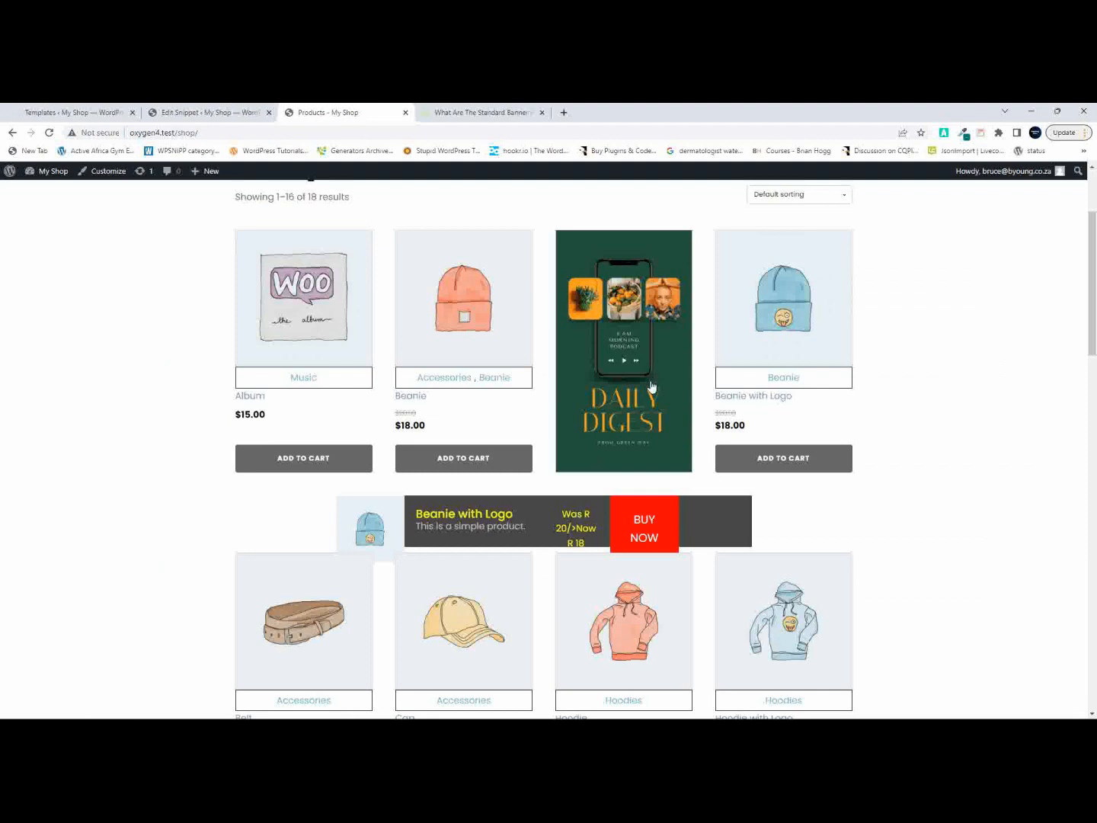
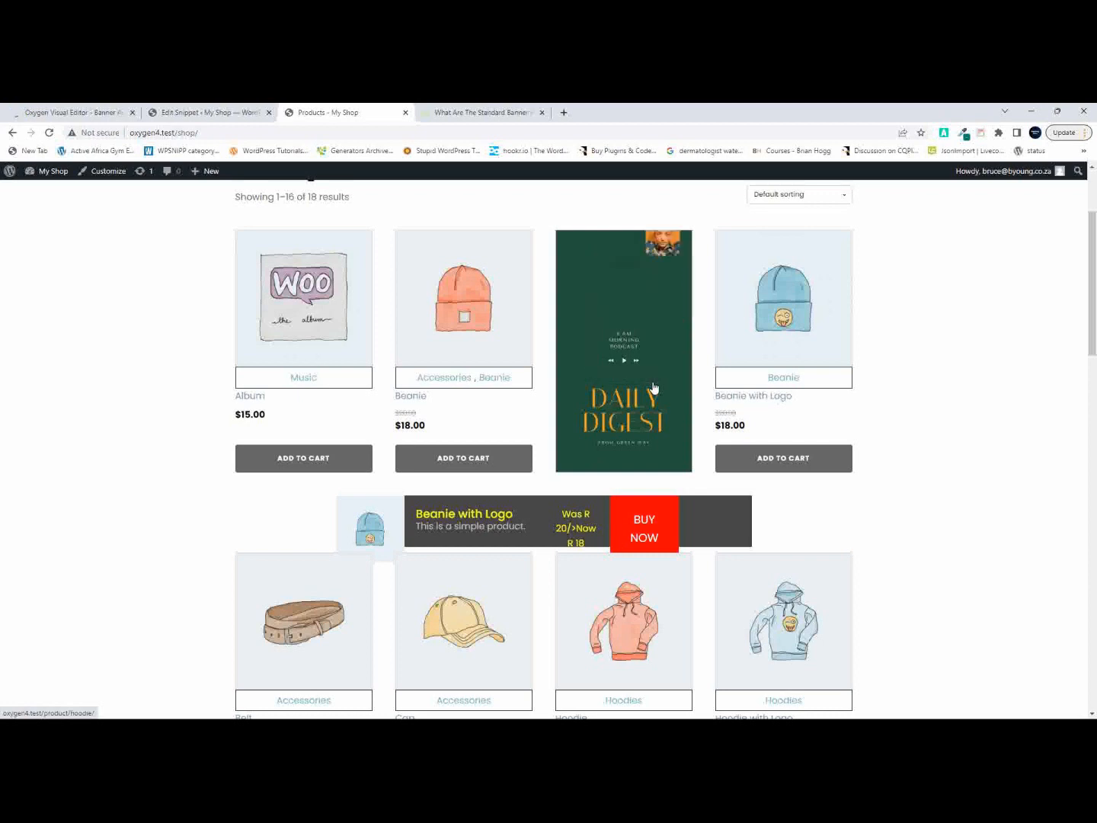
{"action": "scroll", "coordinate": [664, 640], "scroll_direction": "up", "scroll_amount": 1}
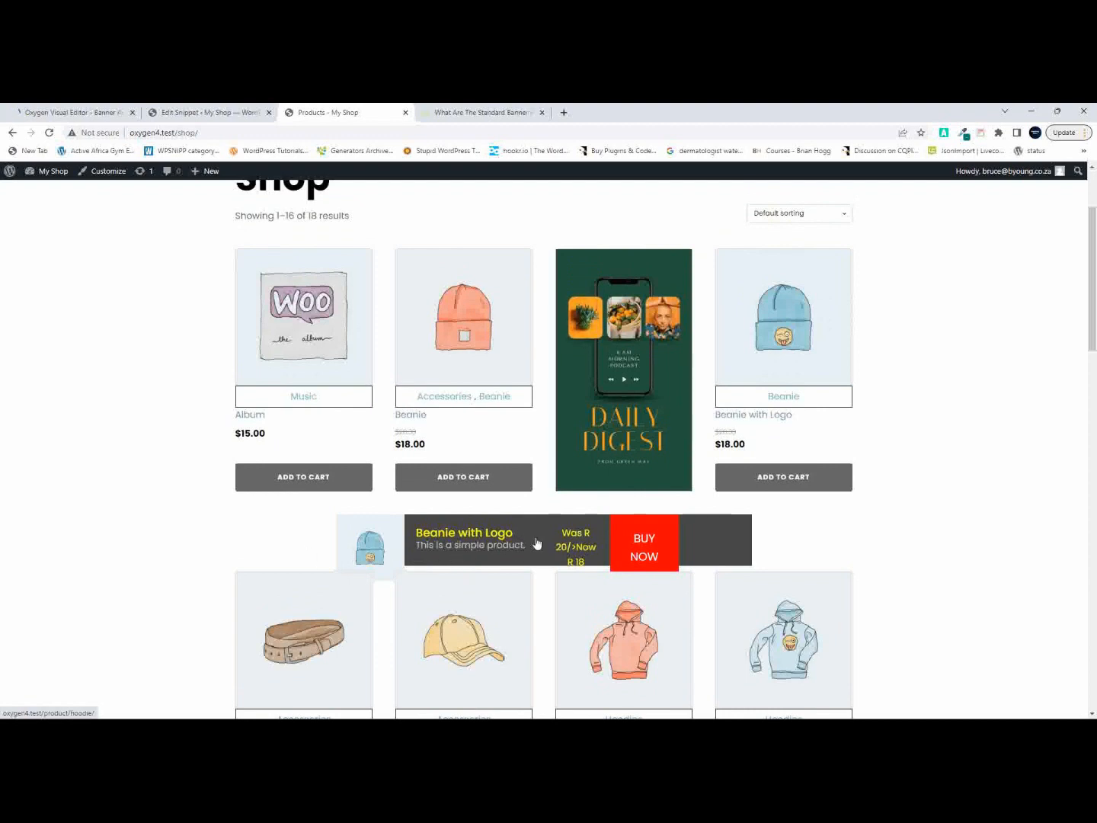
{"action": "left_click", "coordinate": [50, 134]}
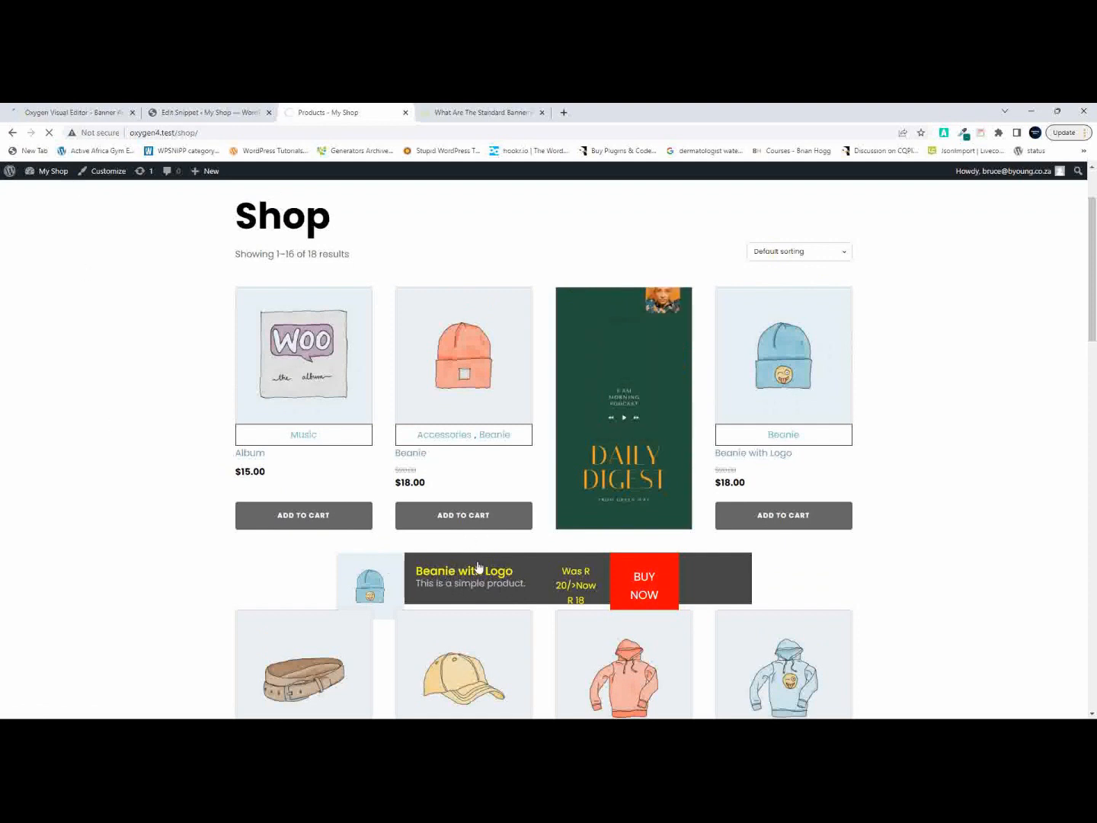
{"action": "left_click", "coordinate": [36, 114]}
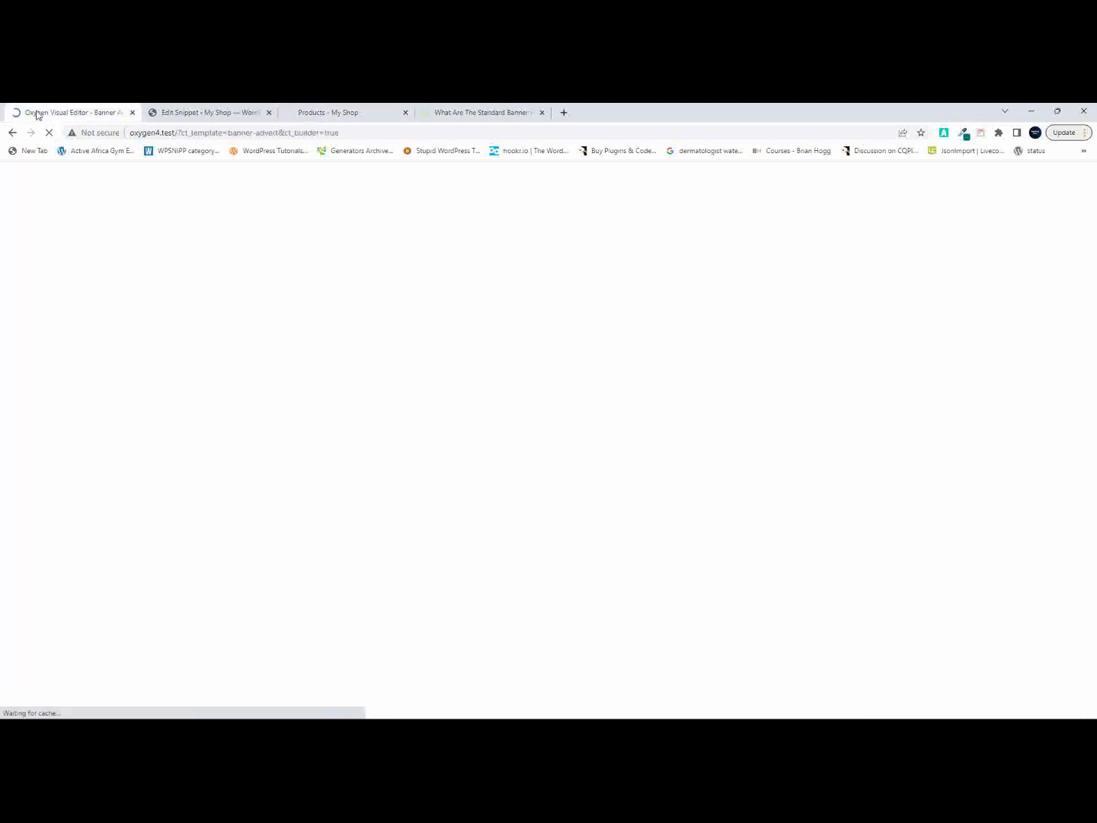
{"action": "left_click", "coordinate": [369, 134]}
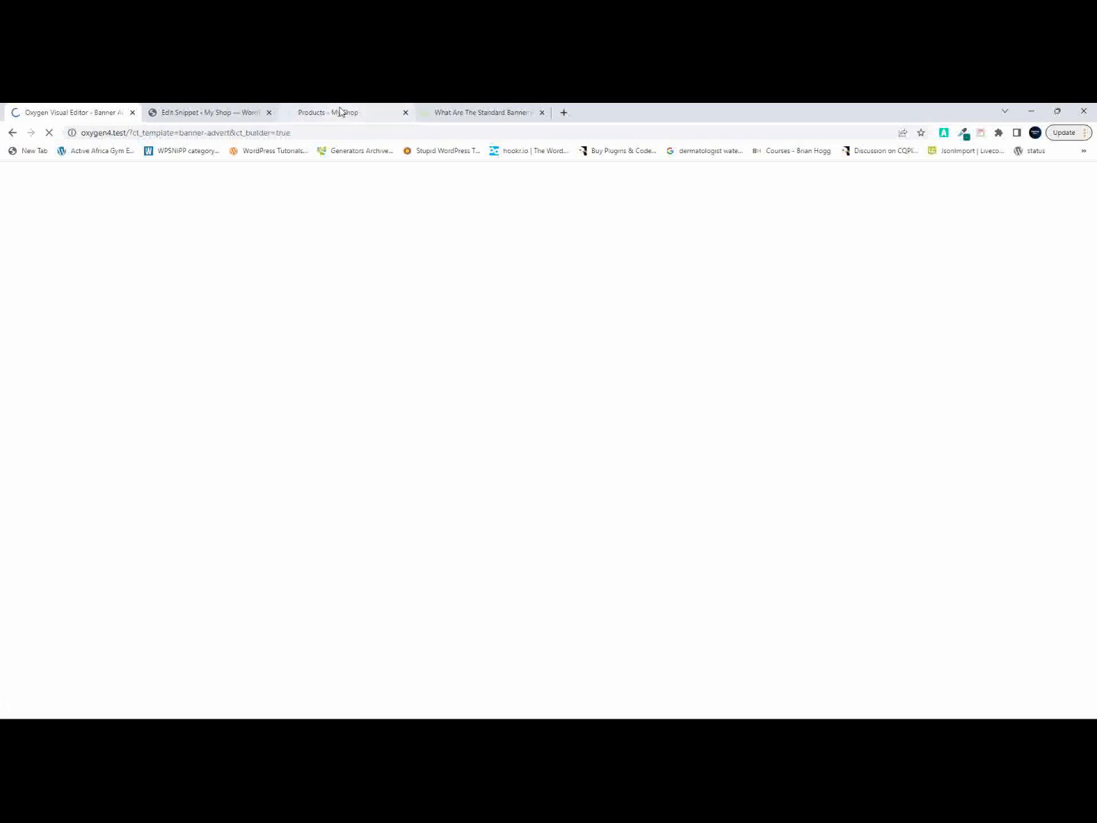
{"action": "left_click", "coordinate": [339, 113]}
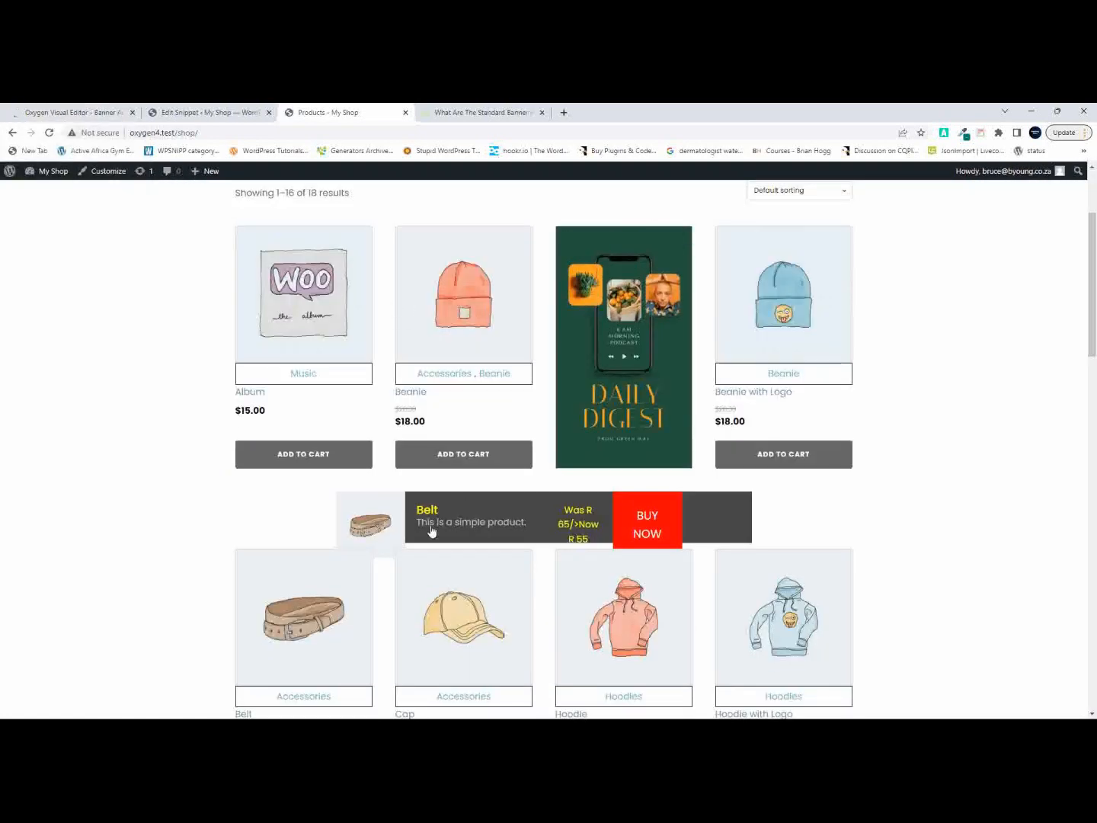
{"action": "left_click", "coordinate": [49, 133]}
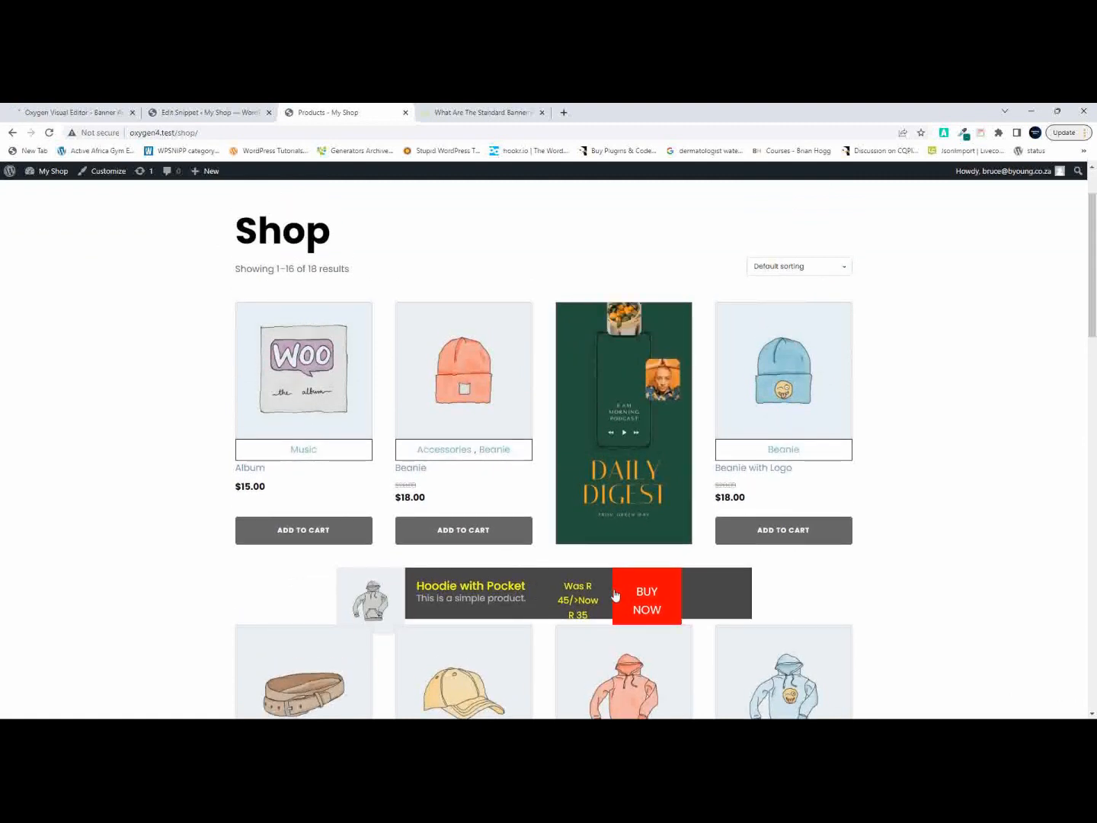
Show the Banner Advert's structure tree, expand its Repeater, and compare the design with the banner on the Shop page.
{"action": "left_click", "coordinate": [85, 114]}
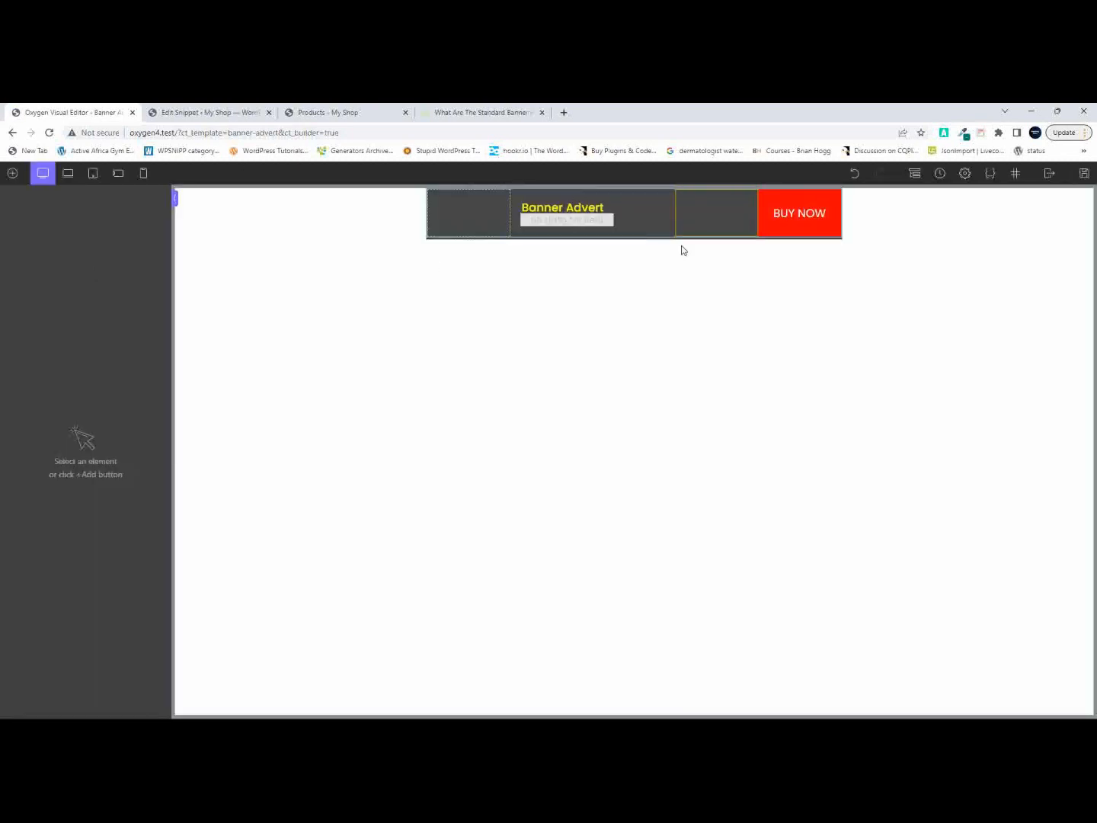
{"action": "left_click", "coordinate": [915, 174]}
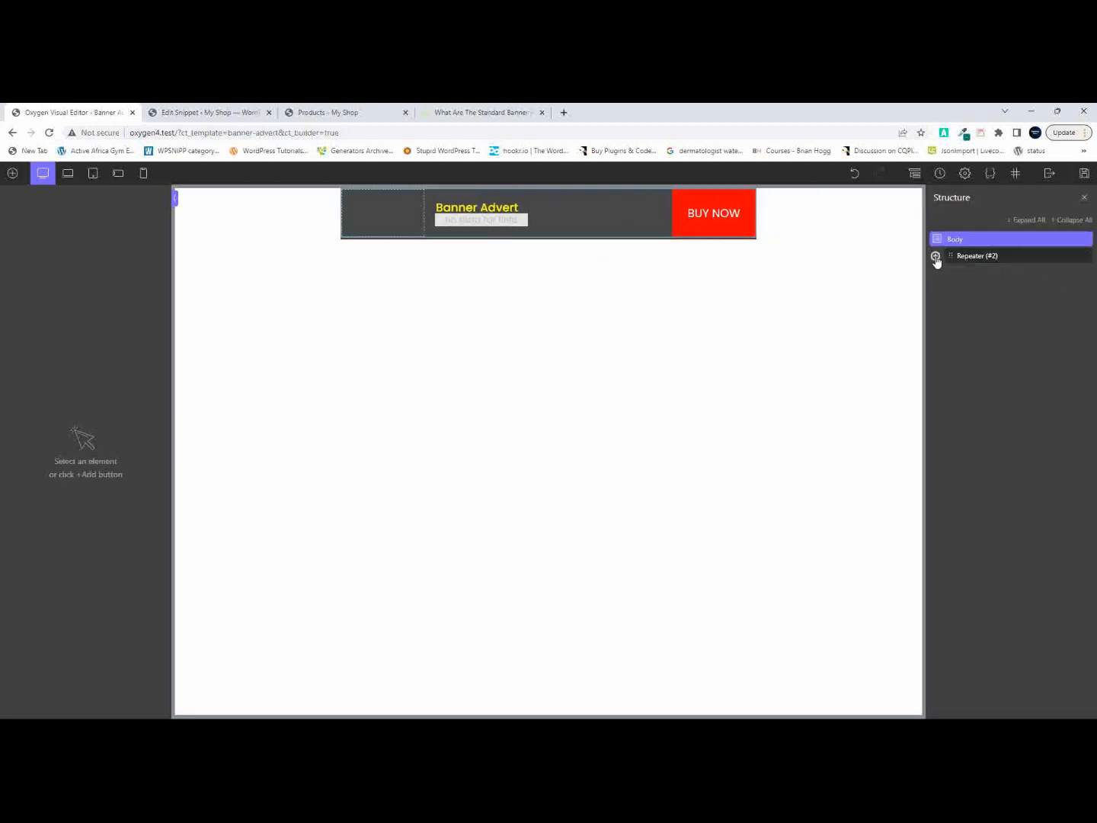
{"action": "left_click", "coordinate": [936, 258]}
{"action": "left_click", "coordinate": [369, 113]}
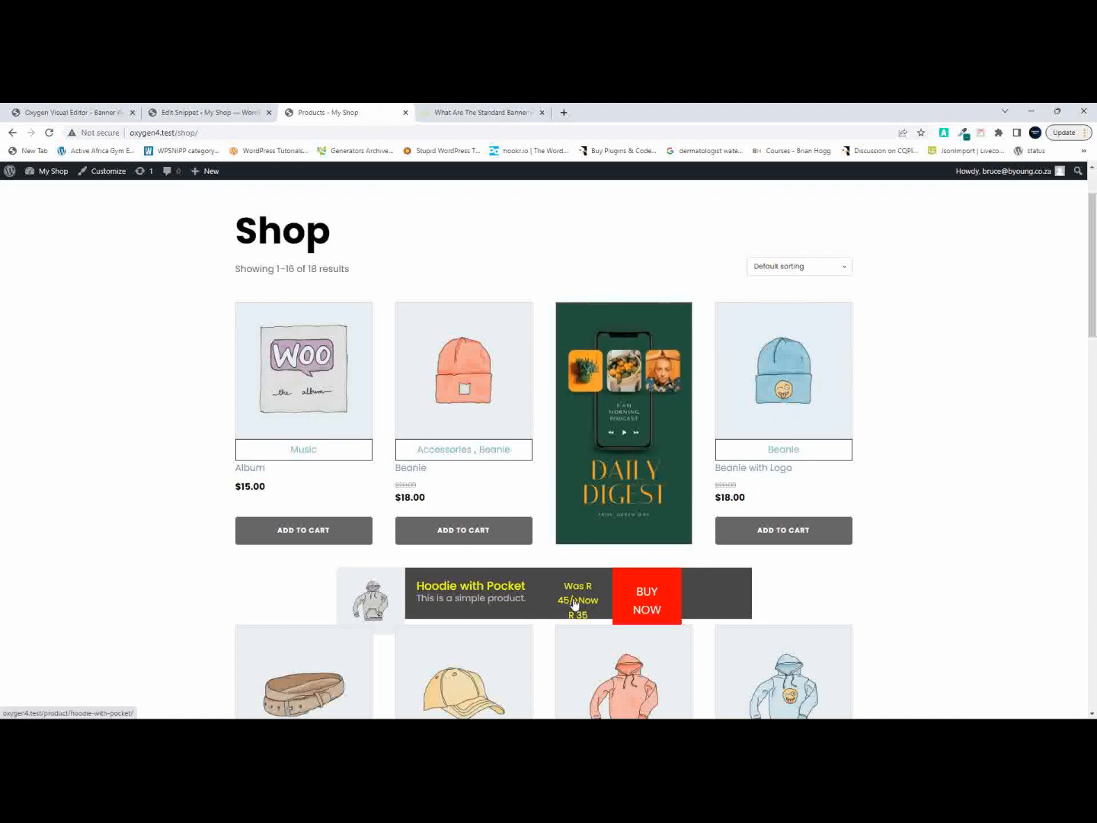
Open the price Code Block inside Div (#11) of the Banner Advert and correct the line-break tag after the regular price to '<br />'.
{"action": "left_click", "coordinate": [91, 115]}
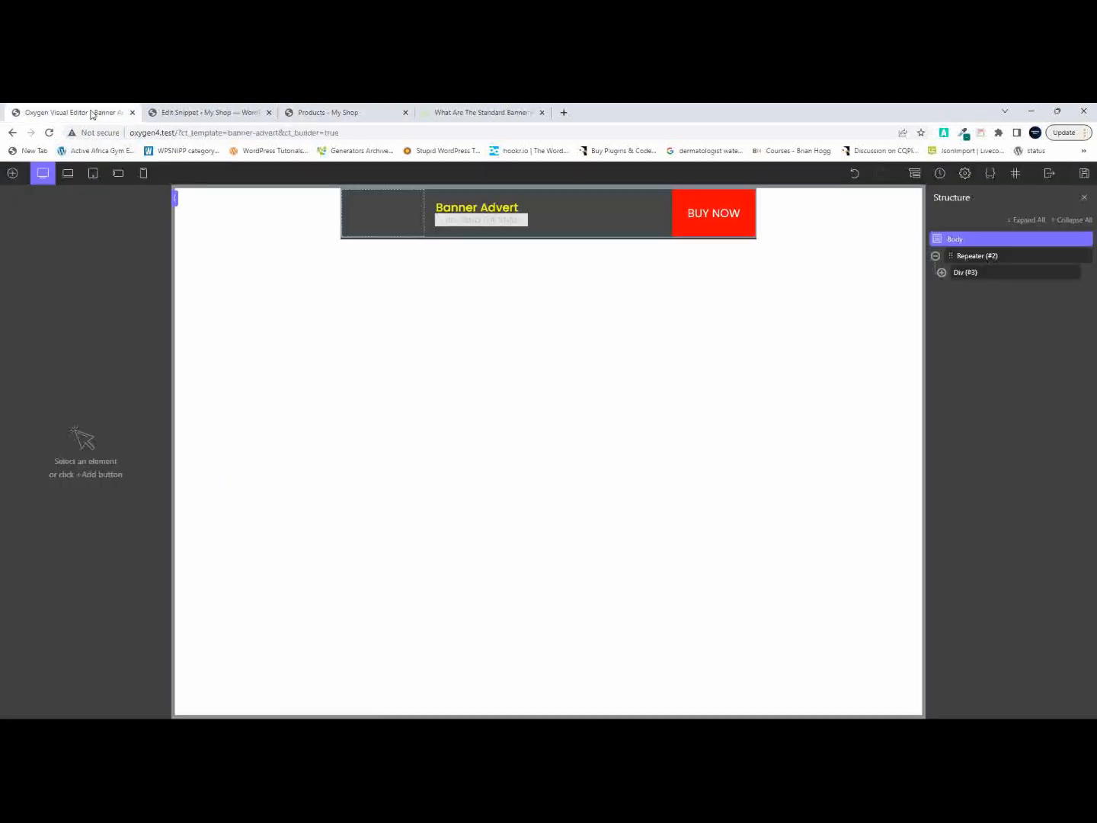
{"action": "left_click", "coordinate": [941, 272]}
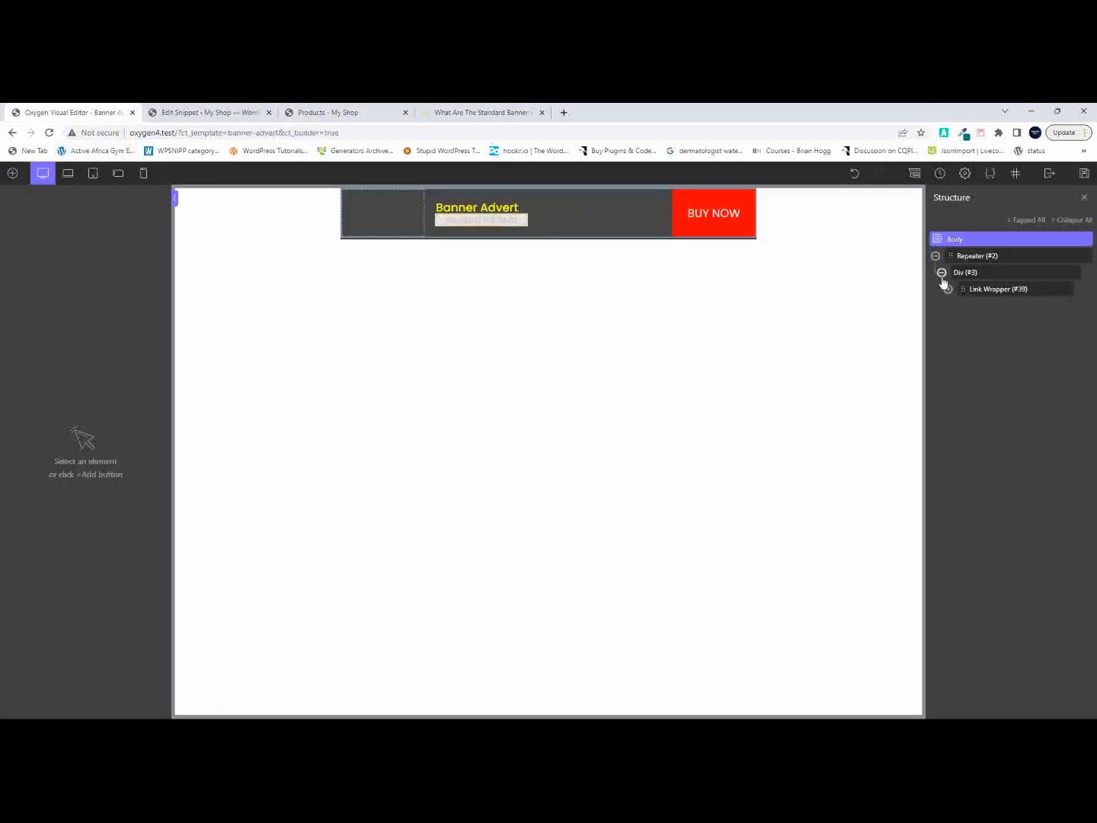
{"action": "left_click", "coordinate": [947, 289]}
{"action": "left_click", "coordinate": [954, 305]}
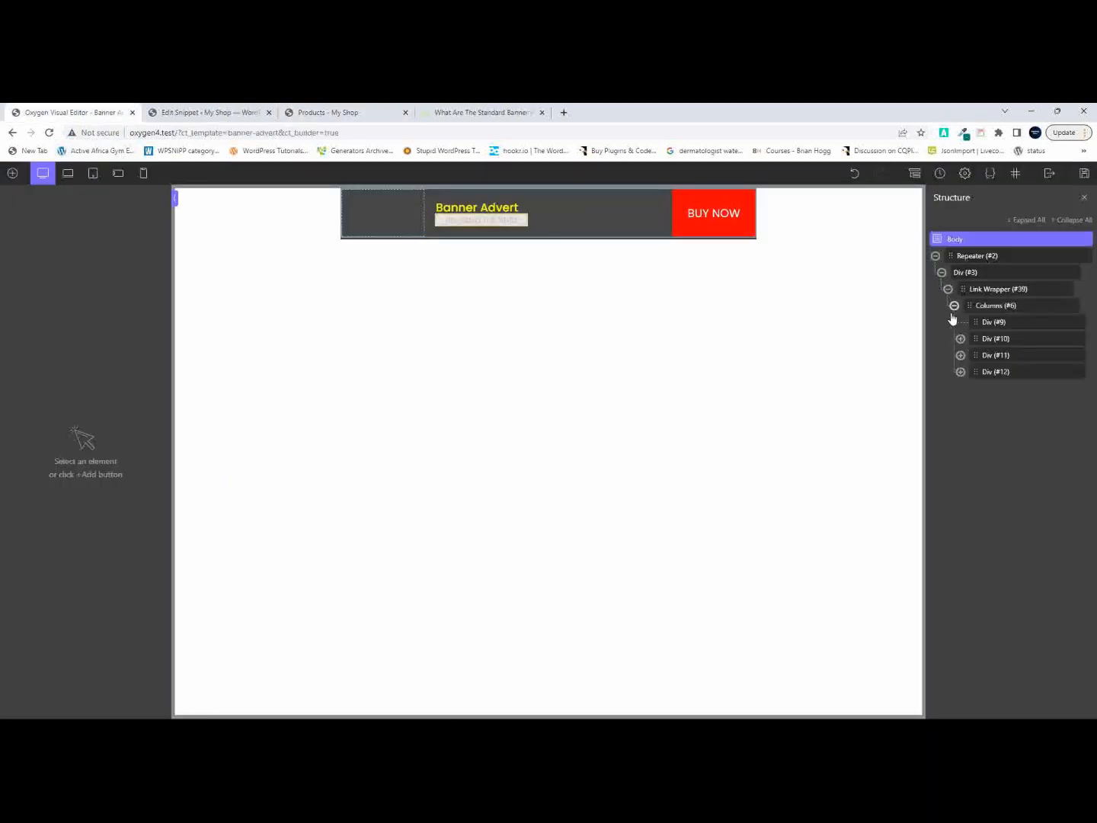
{"action": "left_click", "coordinate": [961, 356]}
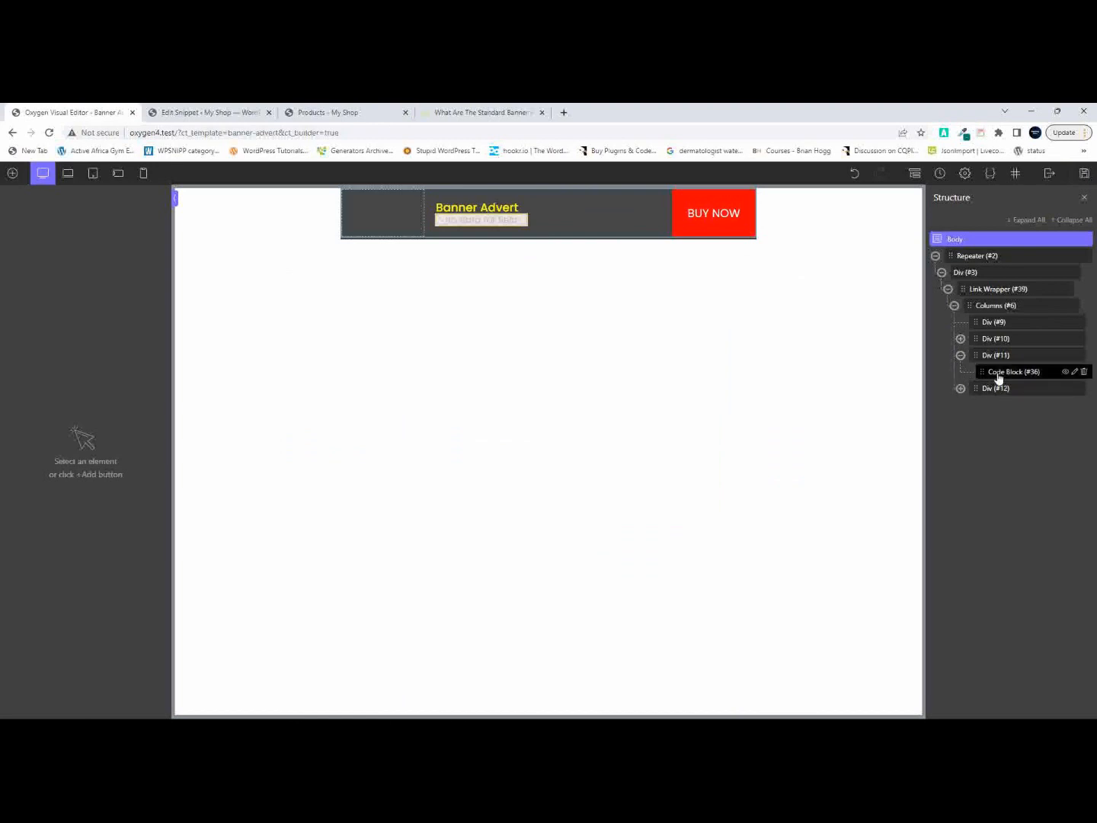
{"action": "left_click", "coordinate": [999, 373]}
{"action": "left_click", "coordinate": [66, 364]}
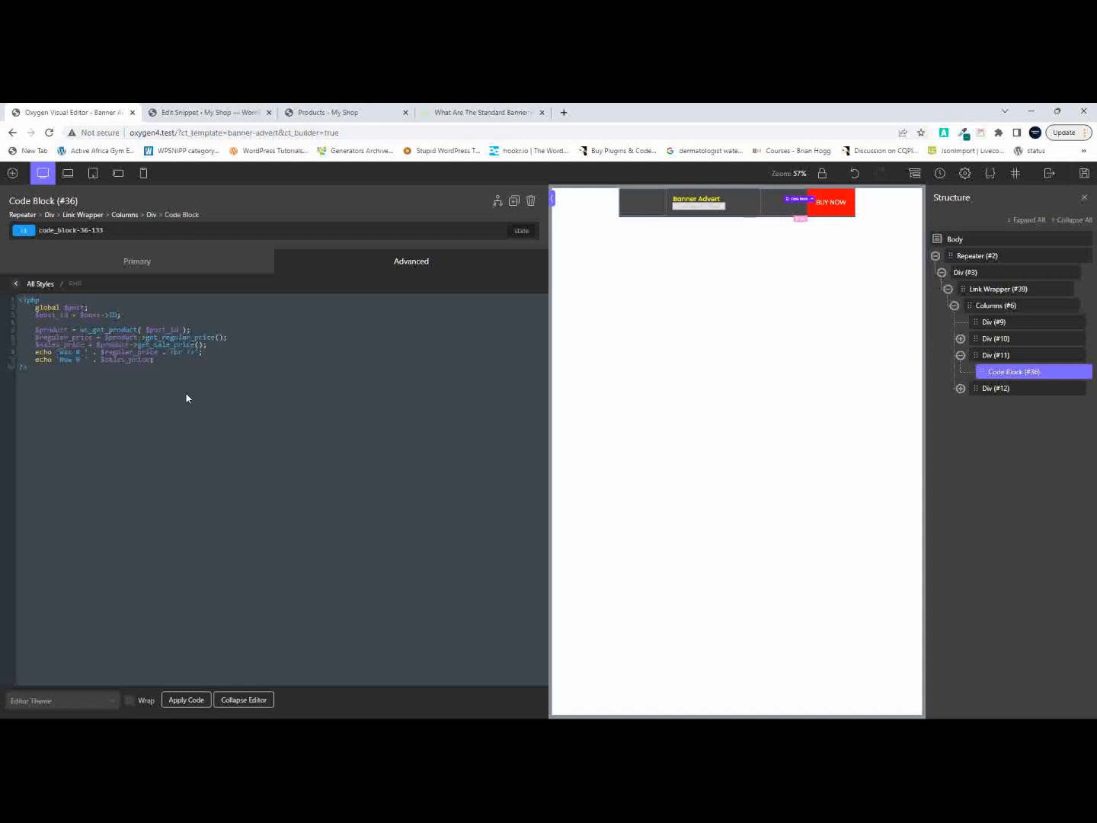
Save the banner design and reload the Shop page to check the line break between the two prices.
{"action": "left_click", "coordinate": [1083, 174]}
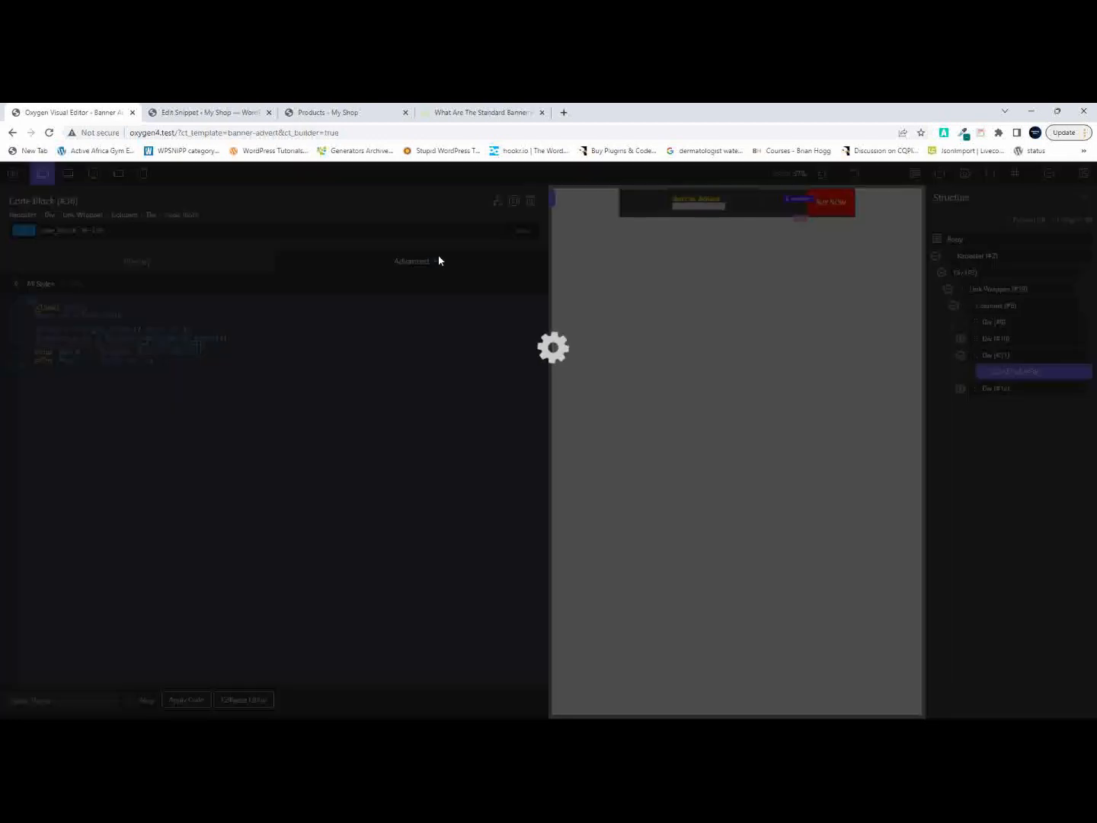
{"action": "left_click", "coordinate": [325, 119]}
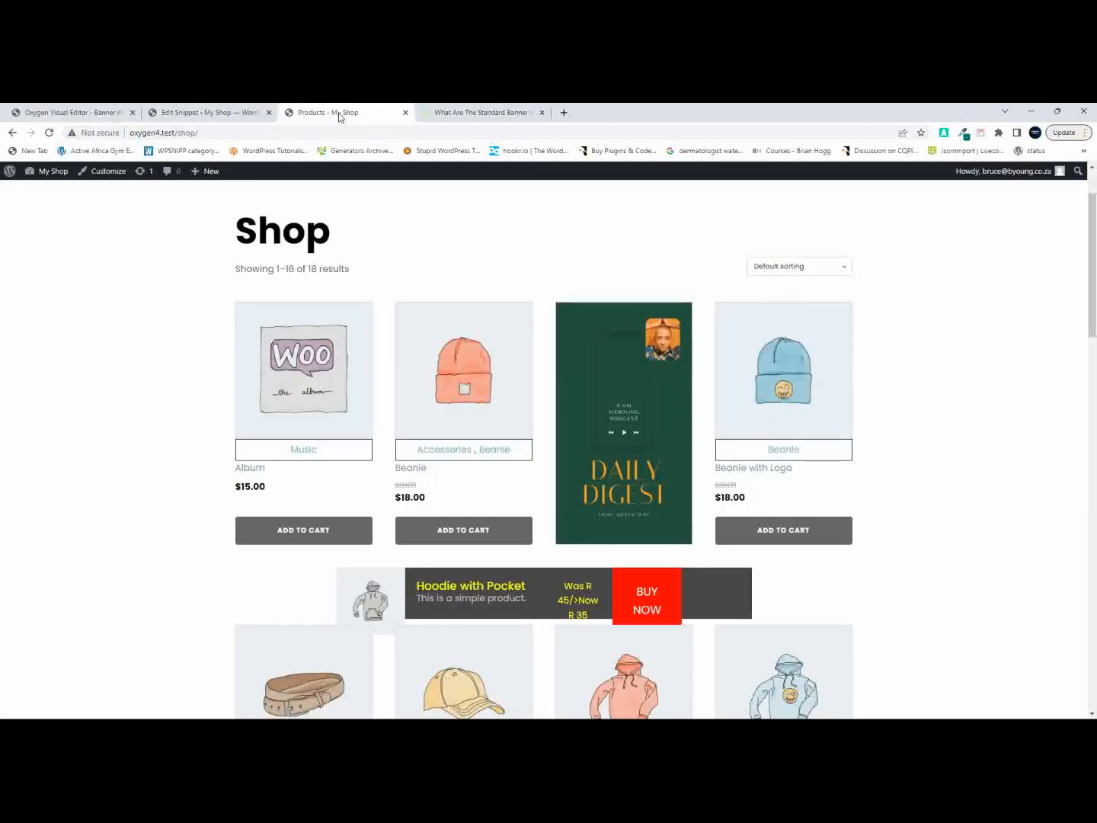
{"action": "left_click", "coordinate": [50, 132]}
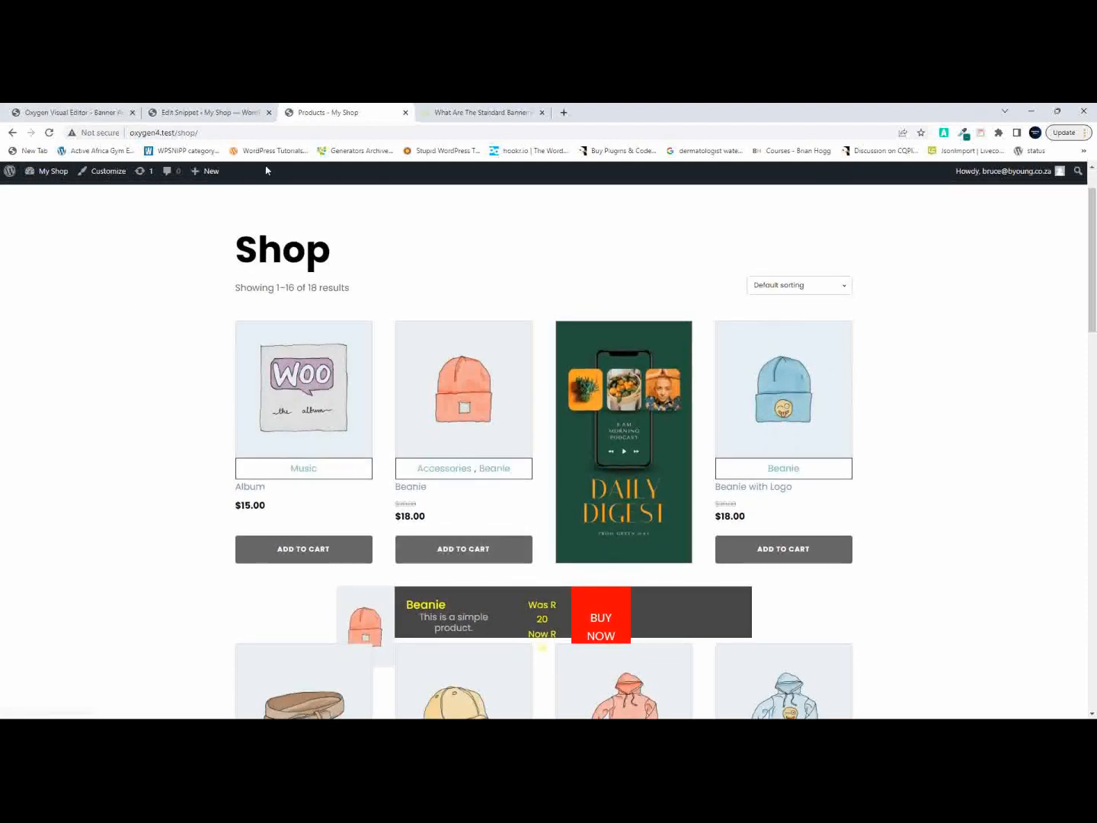
Look up the Leaderboard dimension in the standard banner sizes article and set the Link Wrapper's width to 728 px.
{"action": "left_click", "coordinate": [69, 112]}
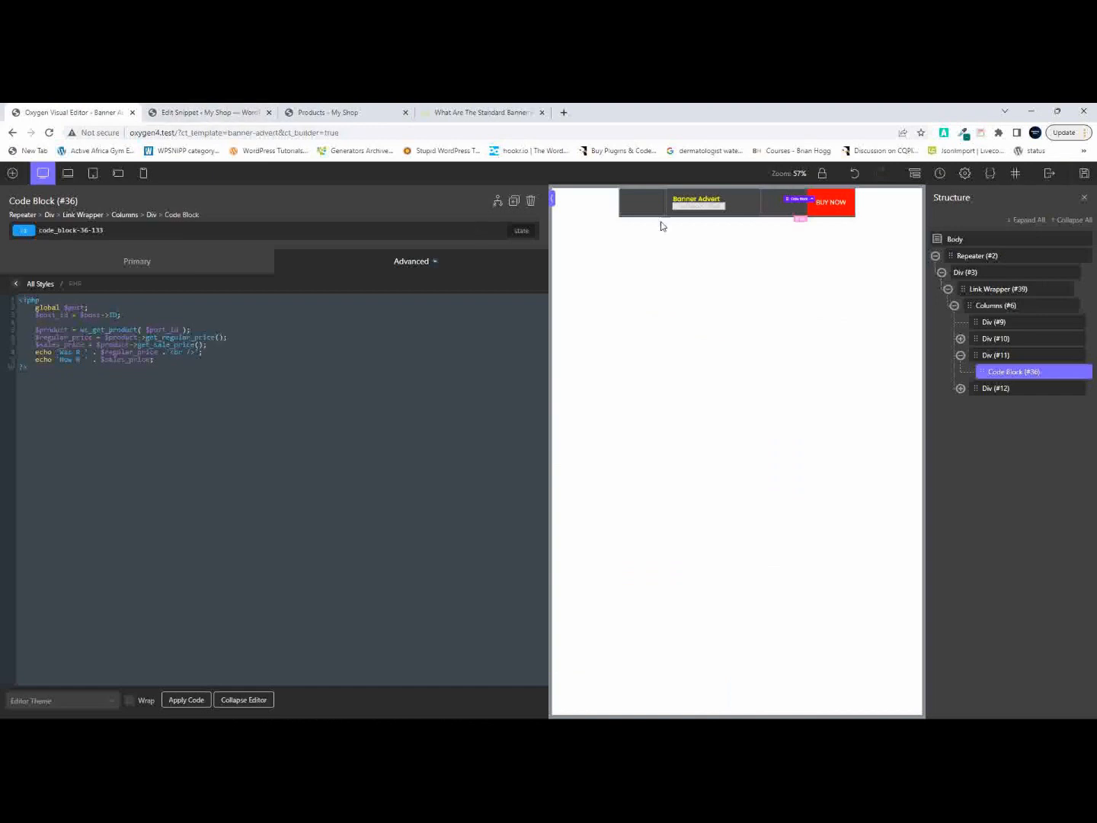
{"action": "left_click", "coordinate": [981, 294]}
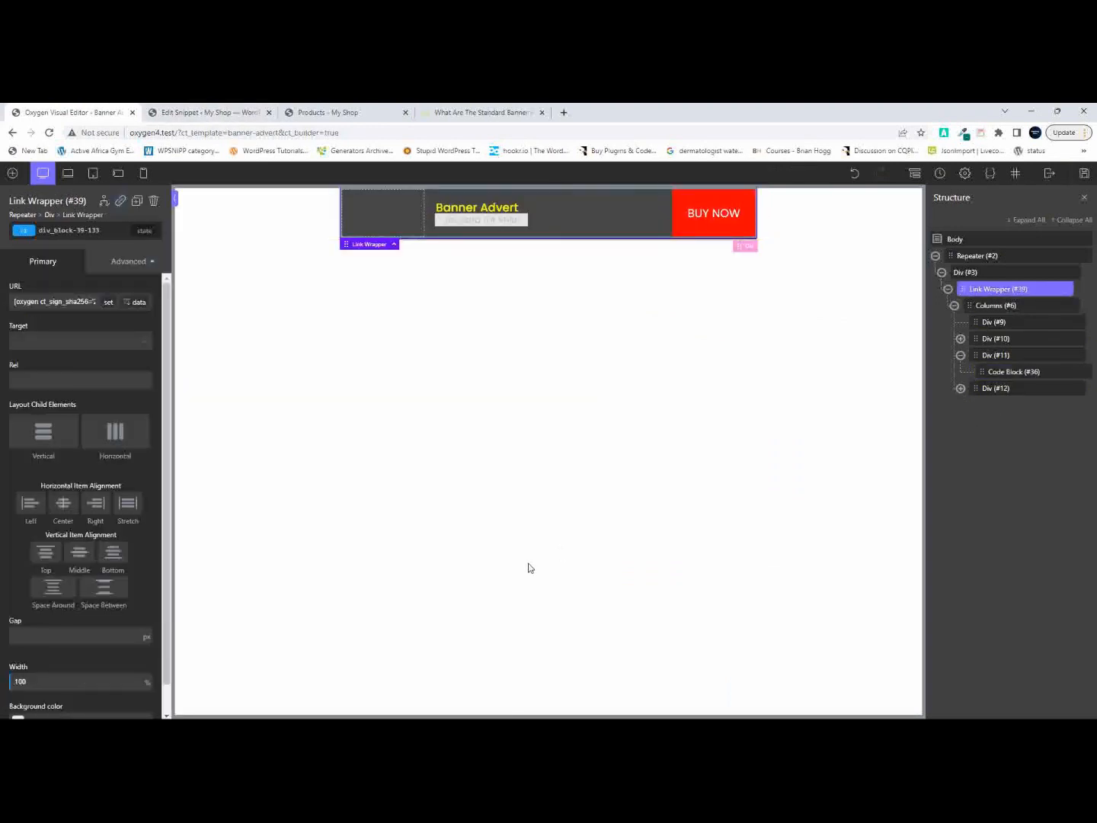
{"action": "scroll", "coordinate": [126, 593], "scroll_direction": "down", "scroll_amount": 1}
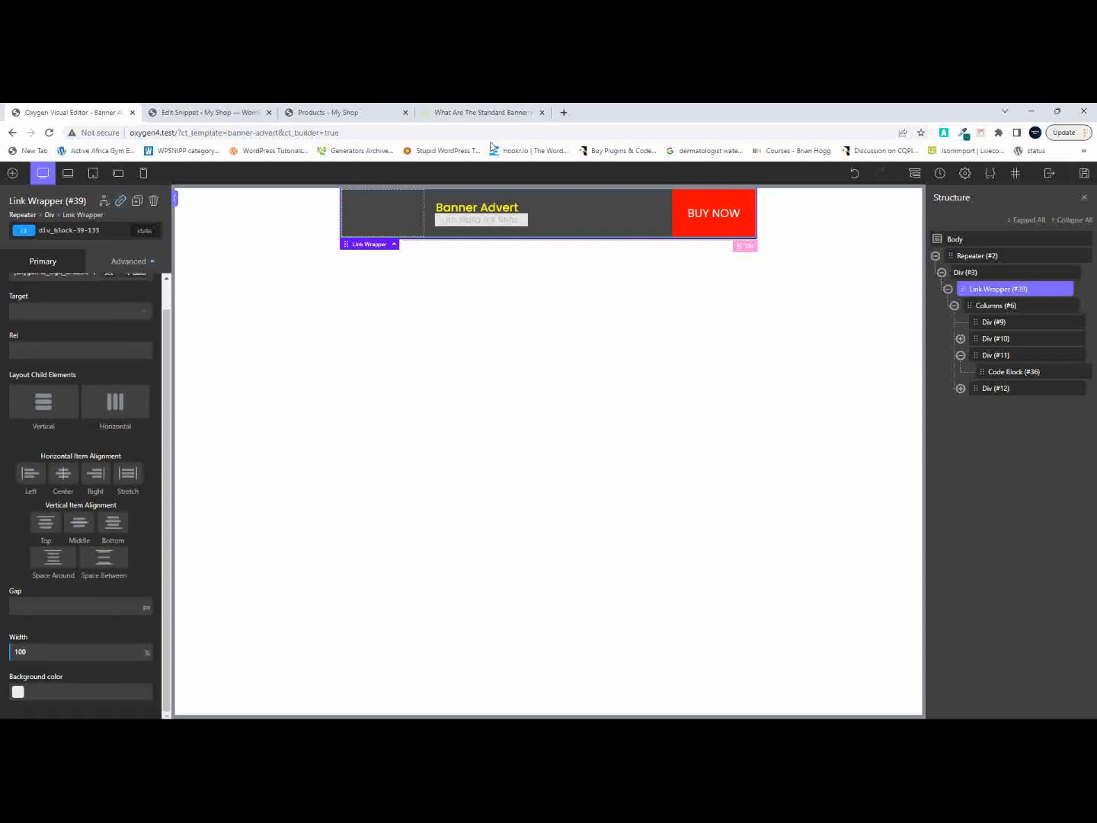
{"action": "left_click", "coordinate": [470, 118]}
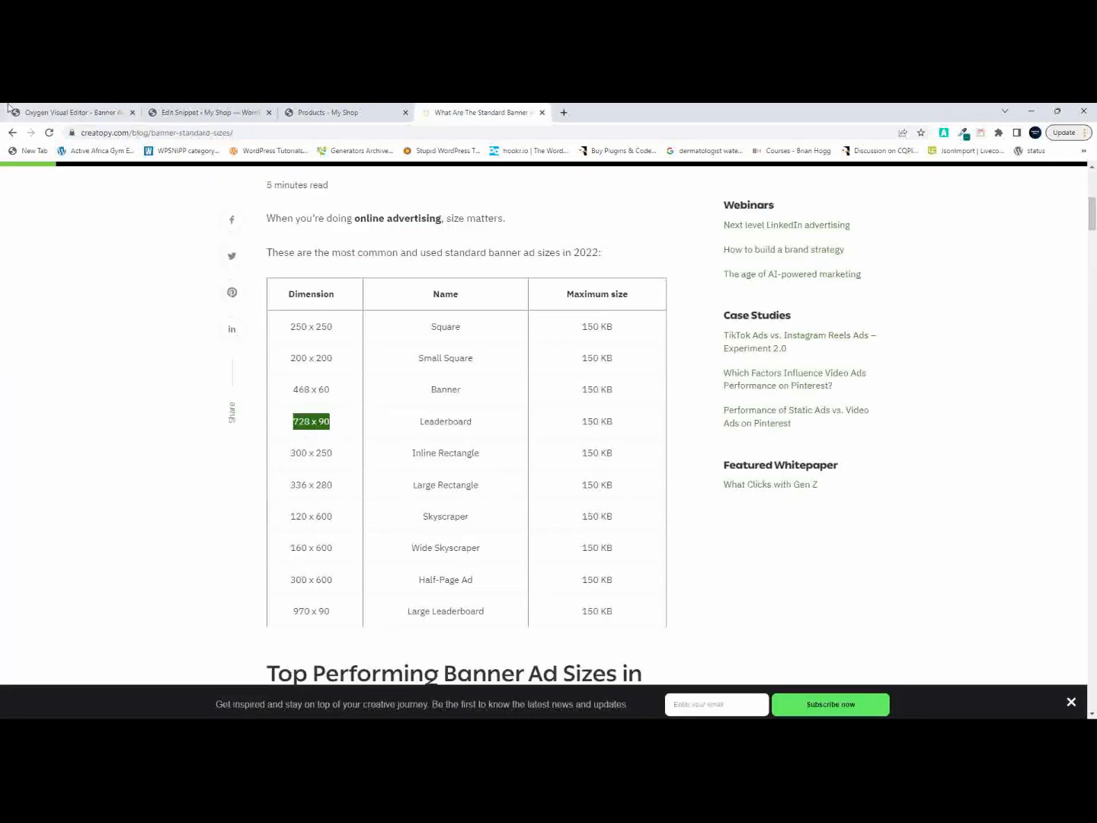
{"action": "left_click", "coordinate": [57, 114]}
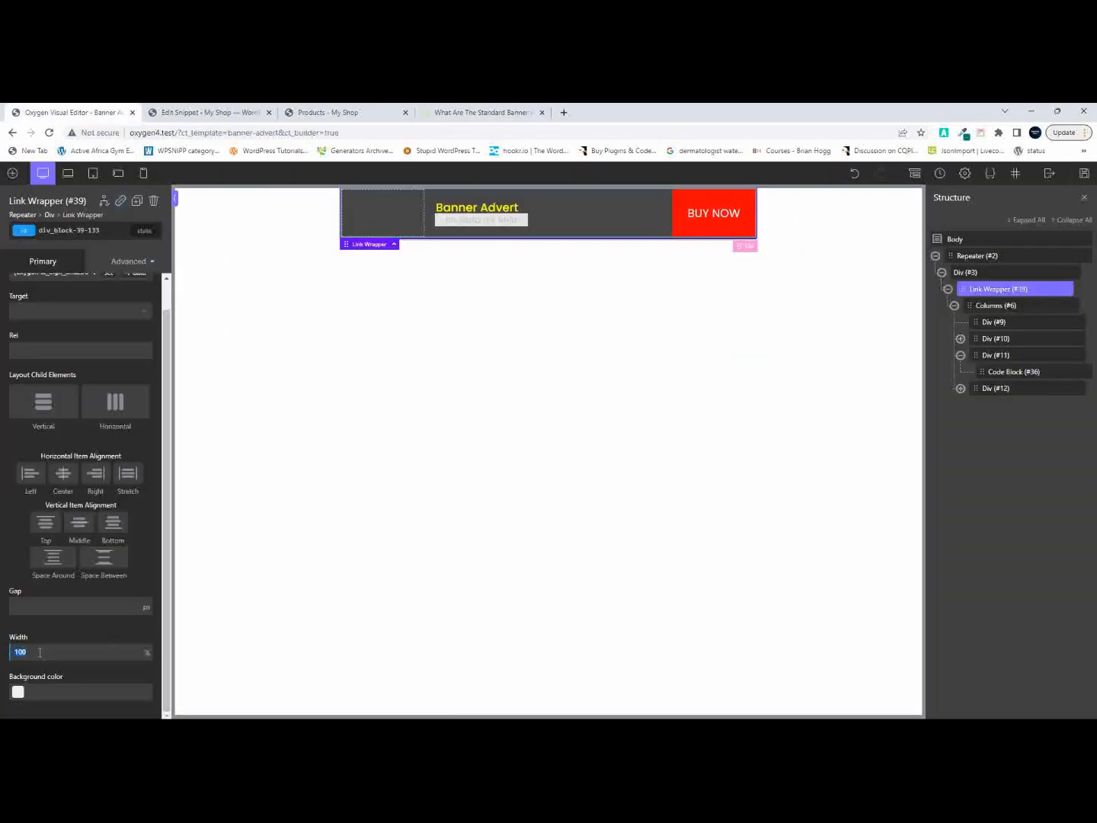
{"action": "type", "text": "728"}
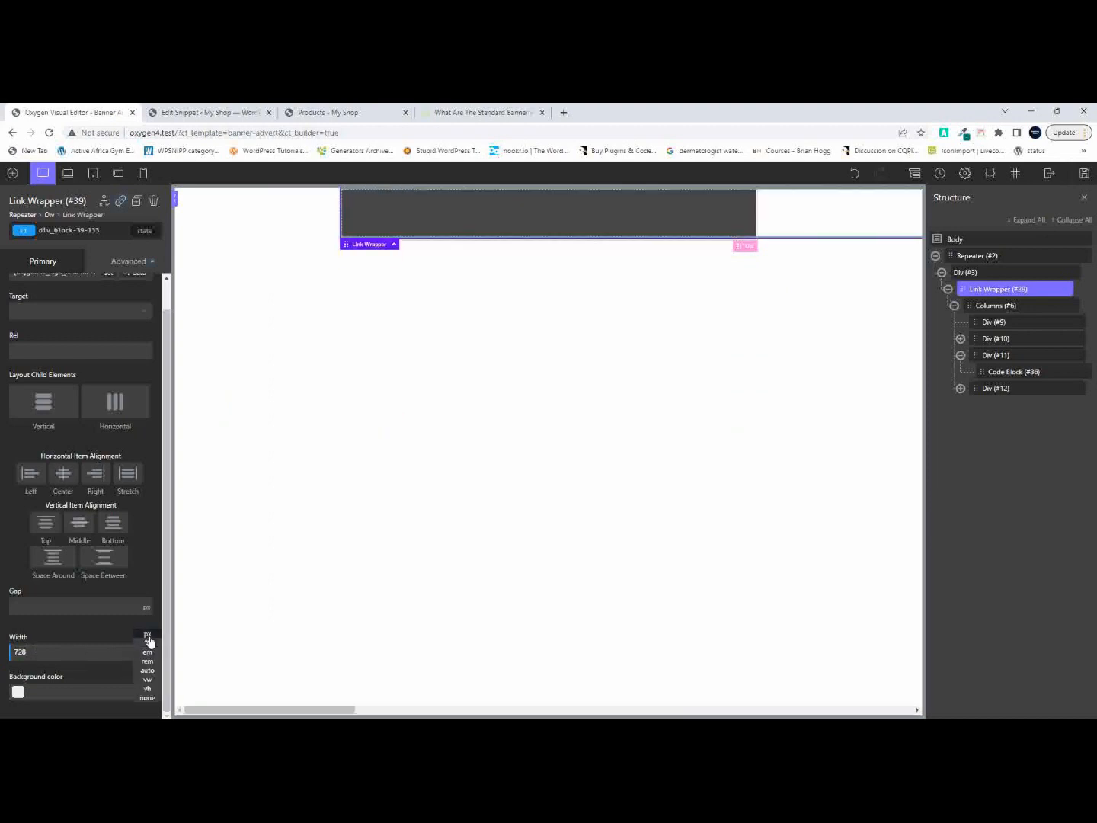
{"action": "left_click", "coordinate": [147, 639]}
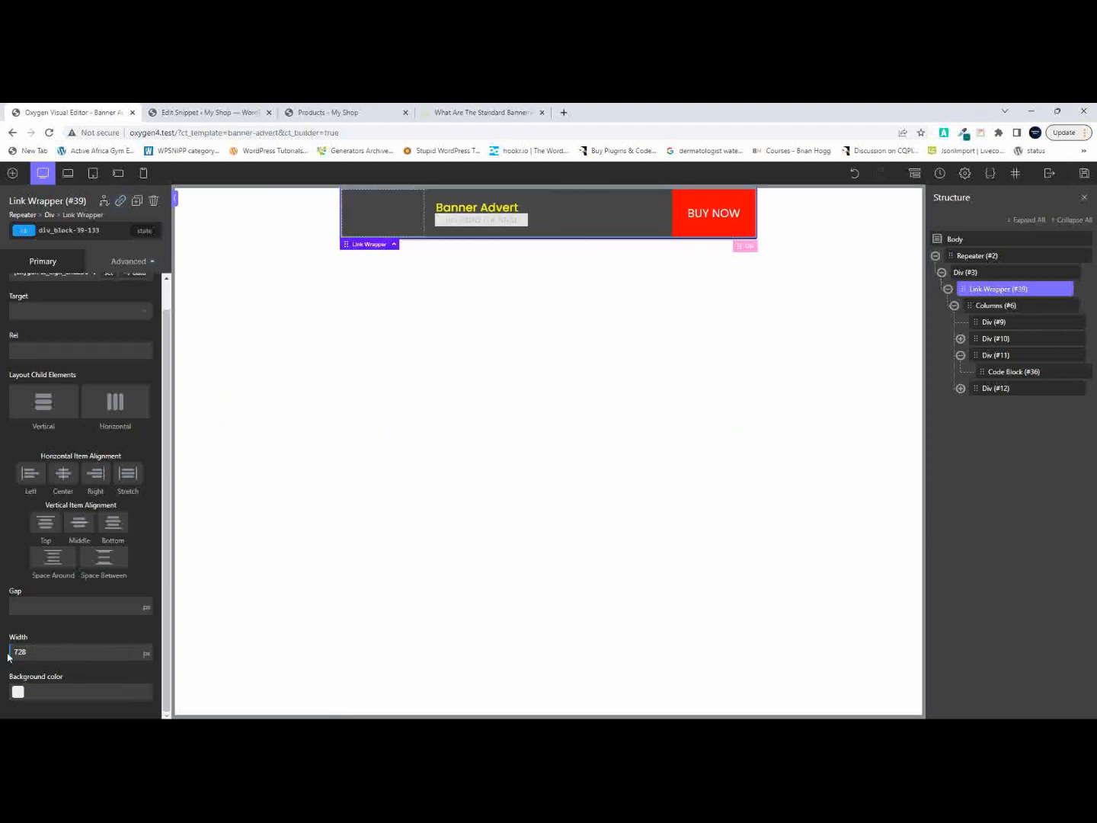
Save the Link Wrapper width change and reload the Shop page to check how the banner fills its area.
{"action": "left_click", "coordinate": [1084, 173]}
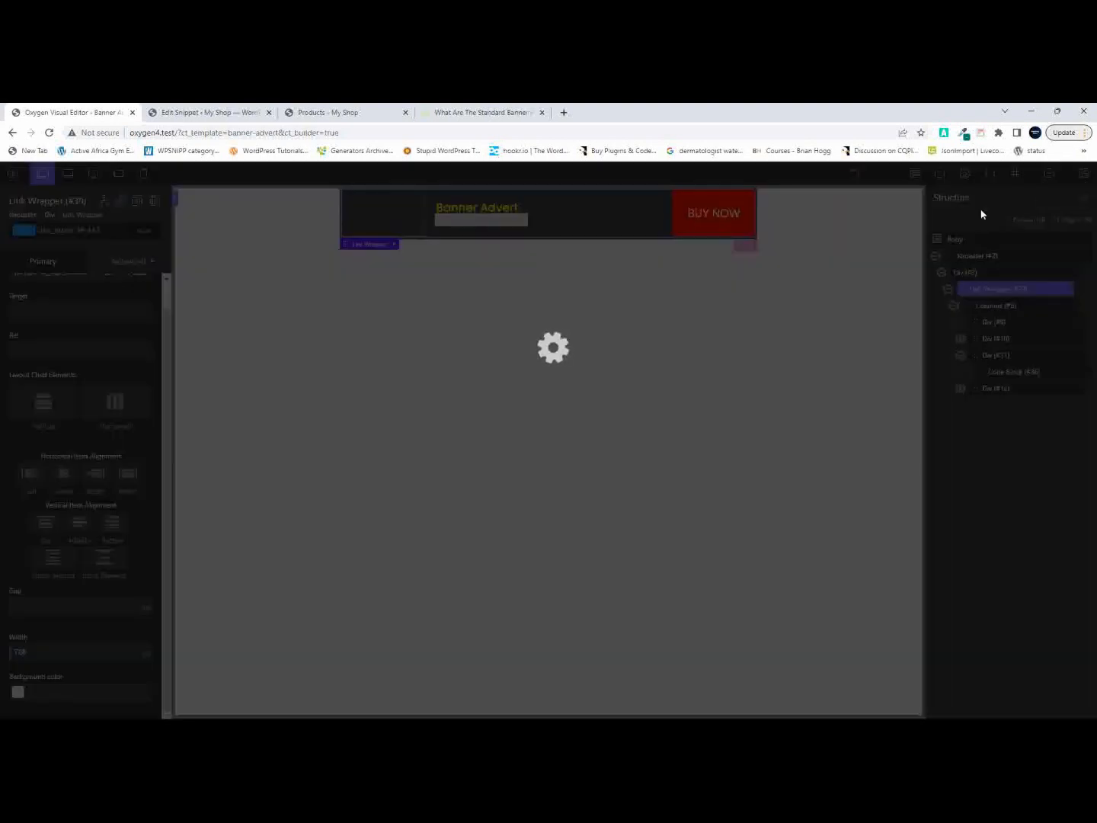
{"action": "left_click", "coordinate": [337, 112]}
{"action": "left_click", "coordinate": [50, 133]}
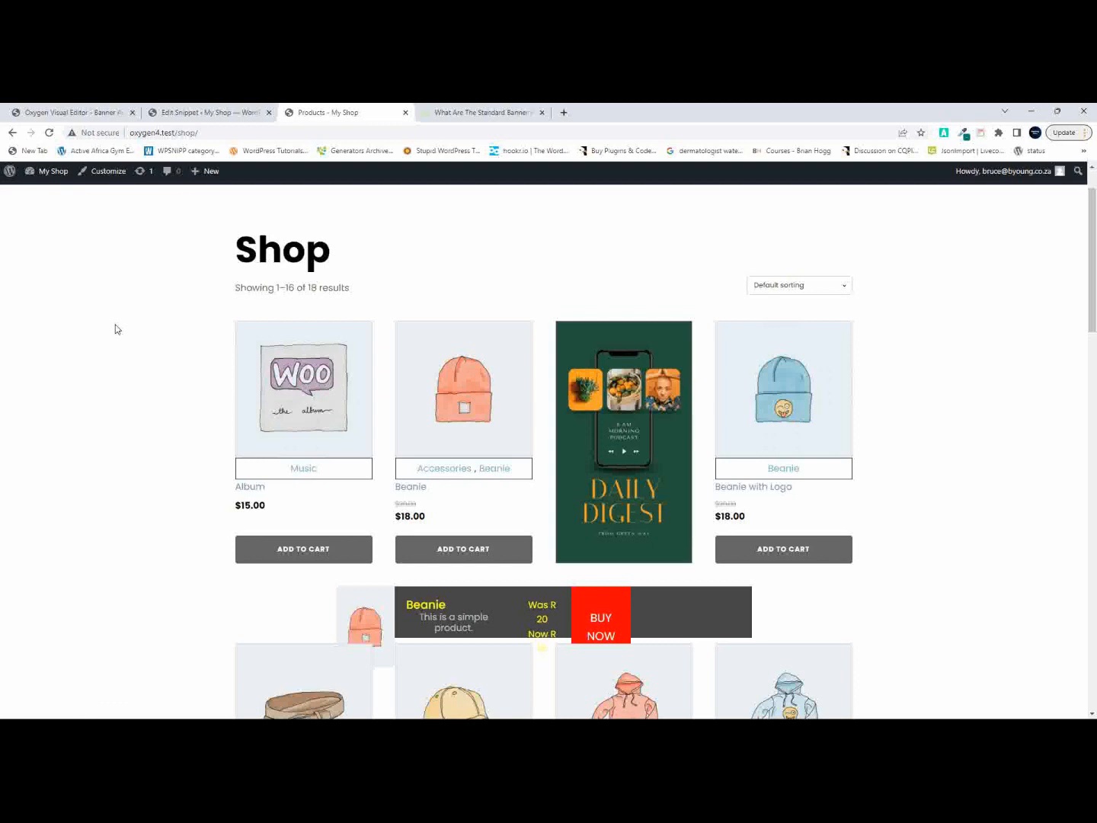
{"action": "left_click", "coordinate": [49, 132]}
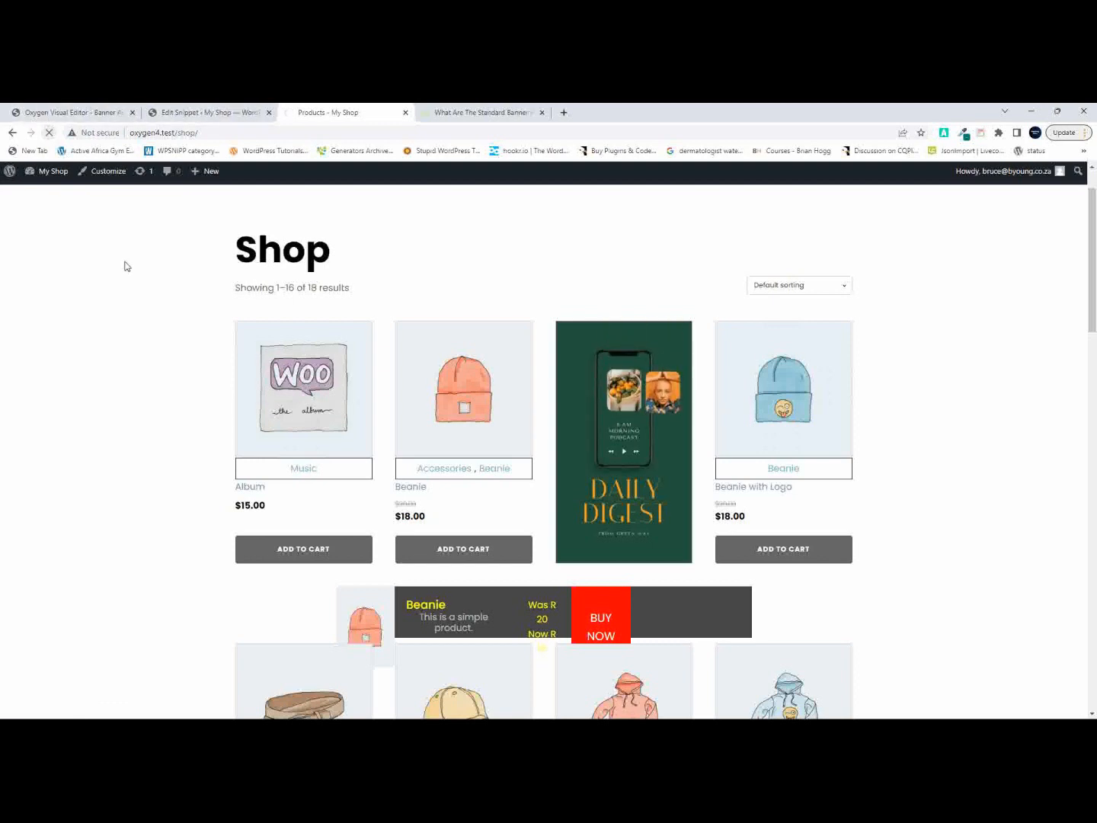
Add a new class named ad-link to the banner's Link Wrapper.
{"action": "left_click", "coordinate": [81, 111]}
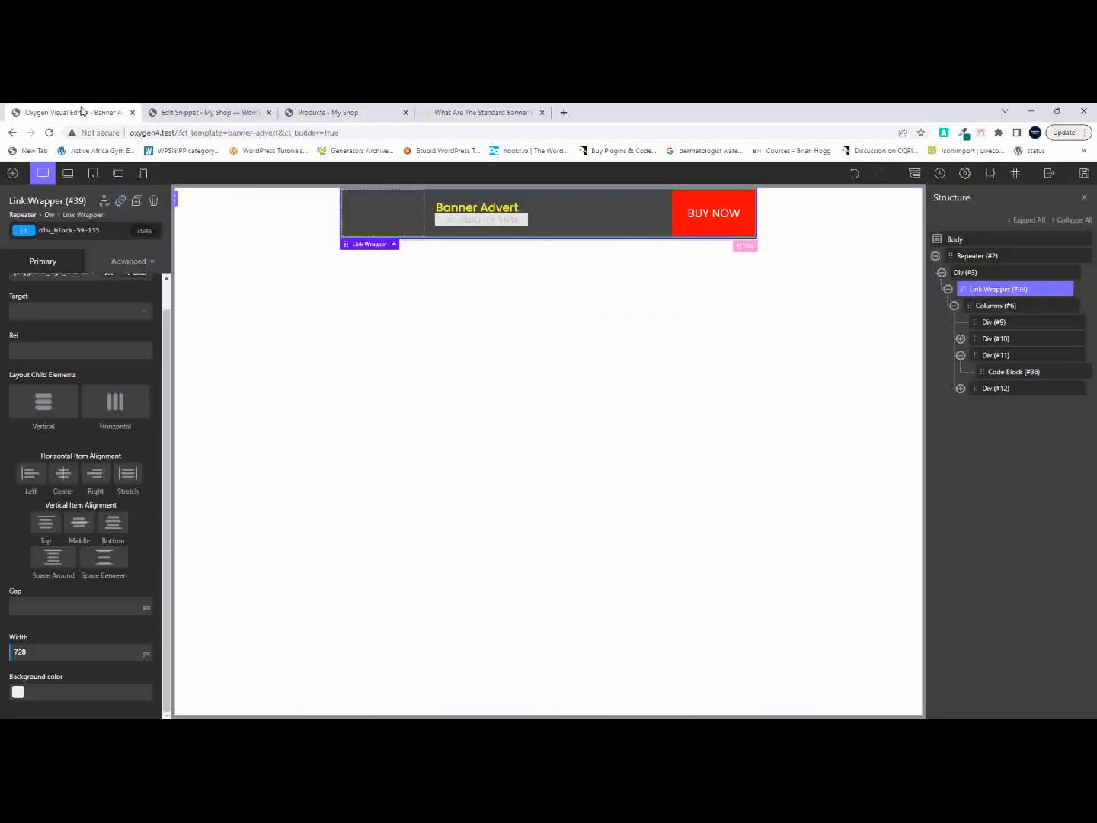
{"action": "left_click", "coordinate": [86, 231]}
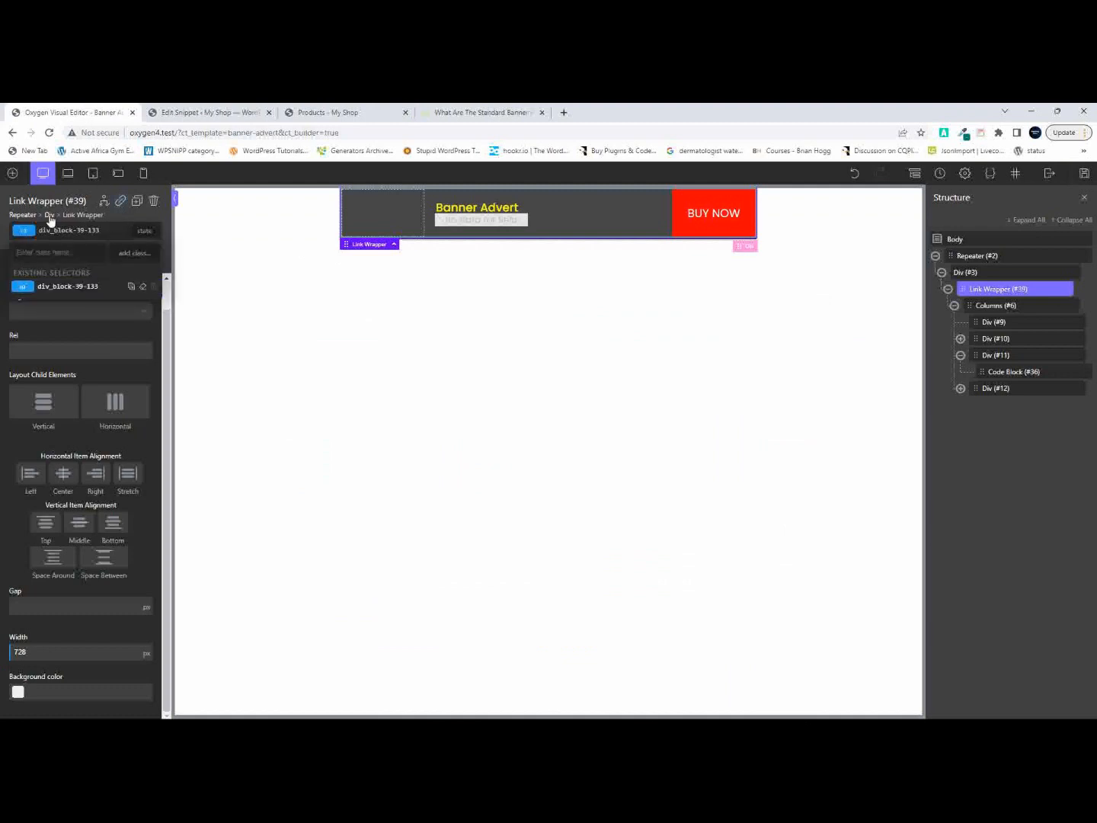
{"action": "left_click", "coordinate": [52, 230]}
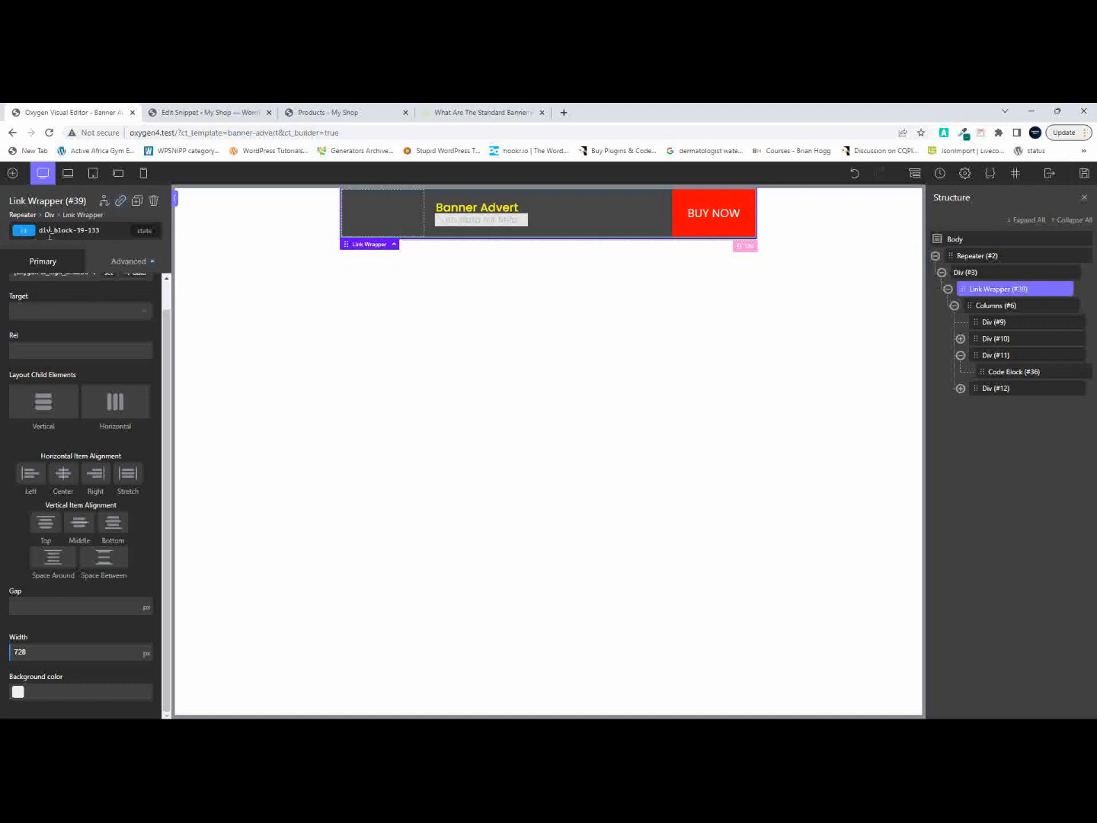
{"action": "left_click", "coordinate": [57, 230]}
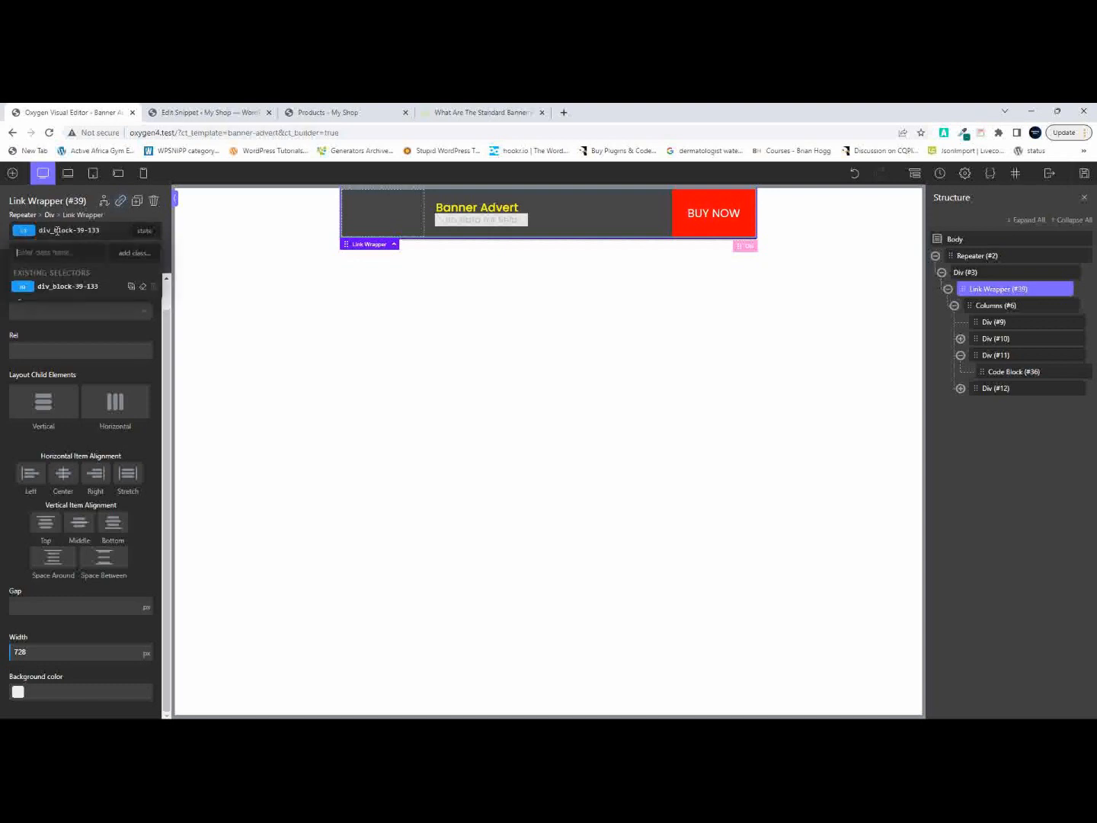
{"action": "type", "text": "ad"}
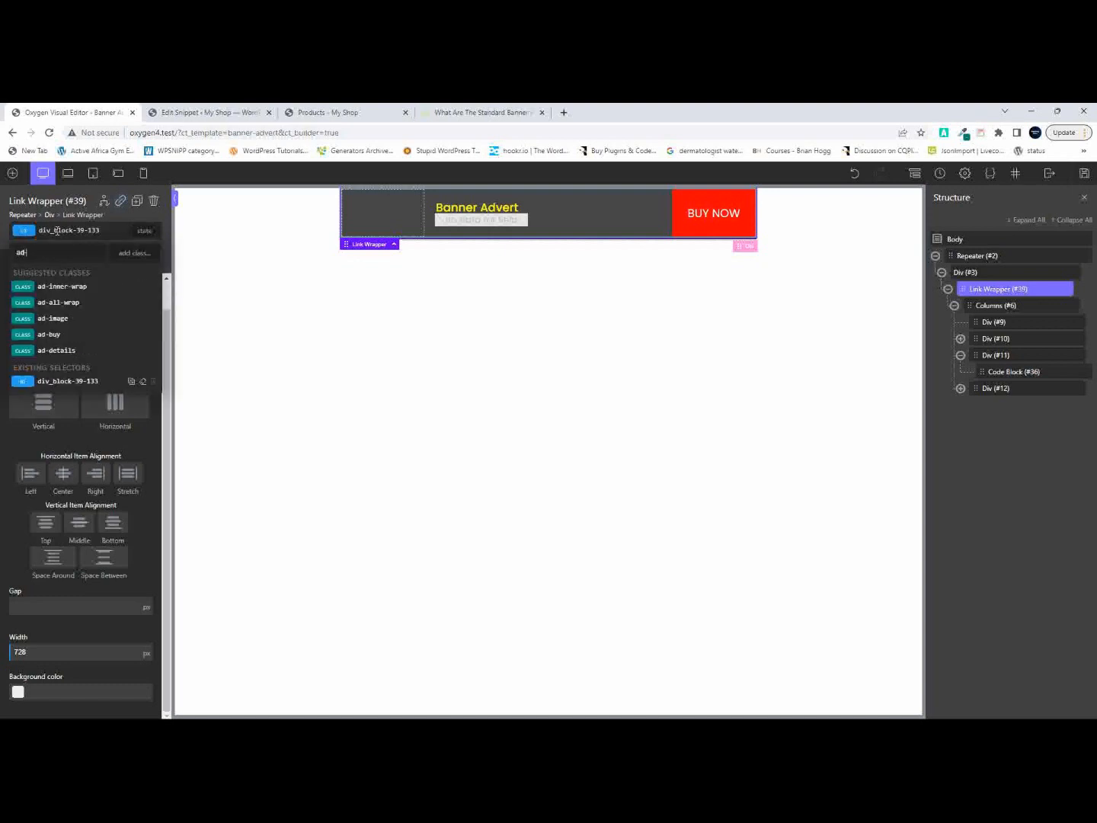
{"action": "type", "text": "-link"}
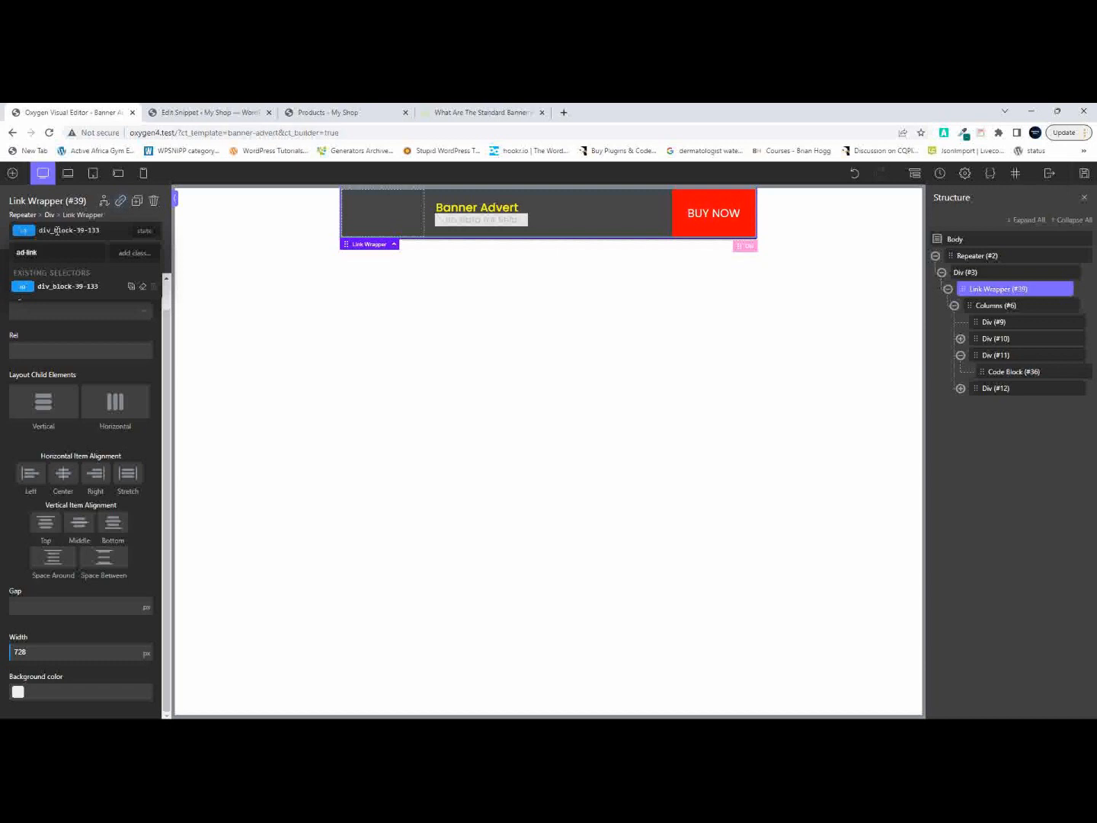
{"action": "left_click", "coordinate": [133, 253]}
Set the width of the ad-link class to 728 px, save the design, and check the banner on the reloaded Shop page.
{"action": "left_click", "coordinate": [83, 231]}
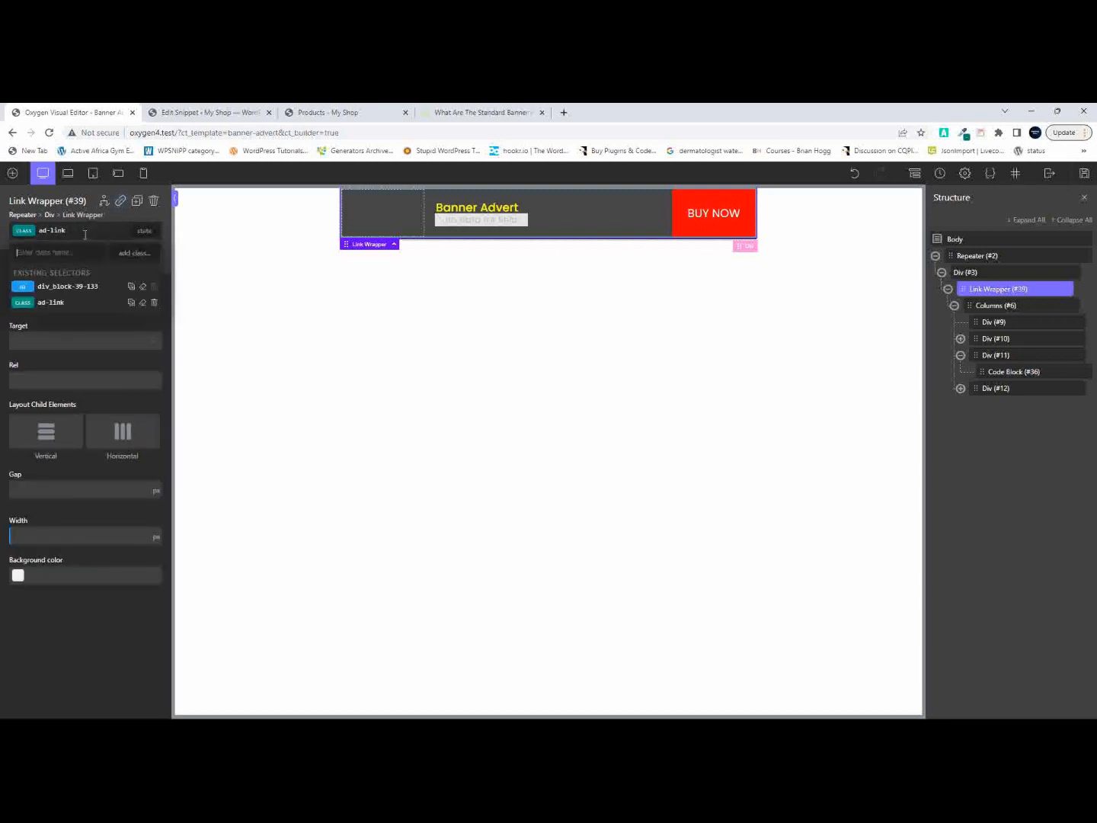
{"action": "left_click", "coordinate": [51, 304]}
{"action": "left_click", "coordinate": [1085, 175]}
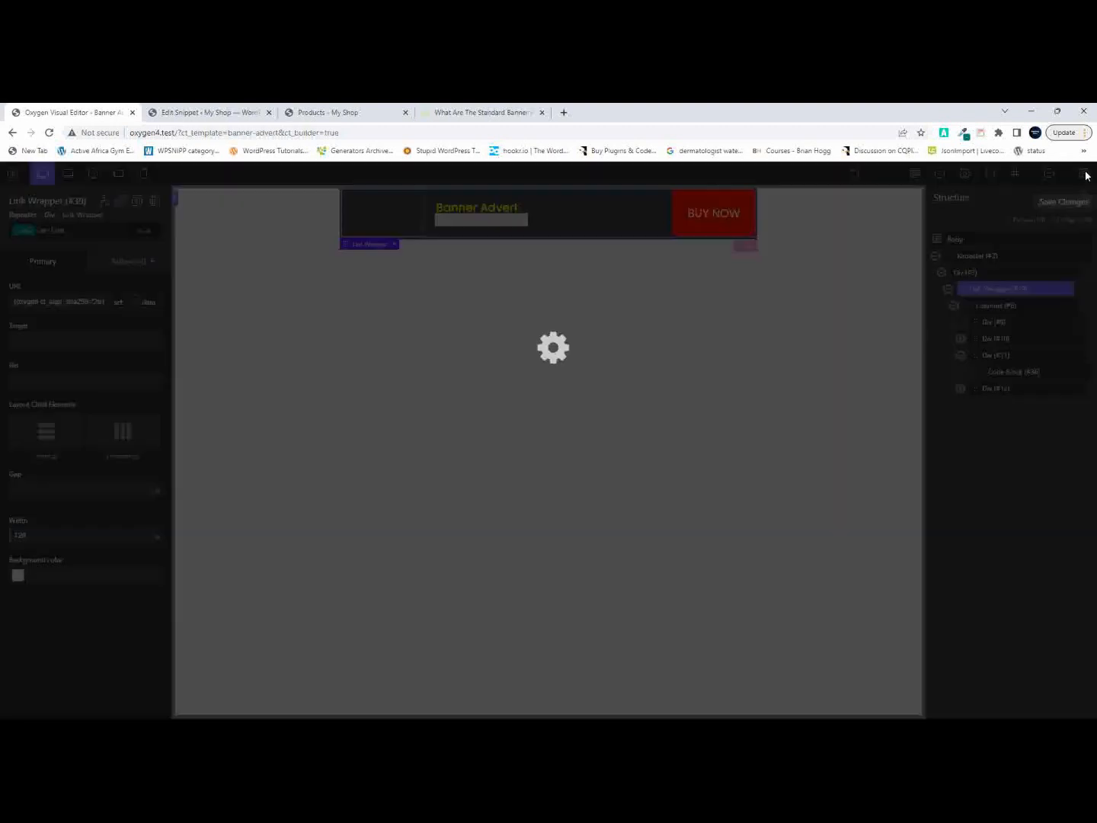
{"action": "left_click", "coordinate": [327, 114]}
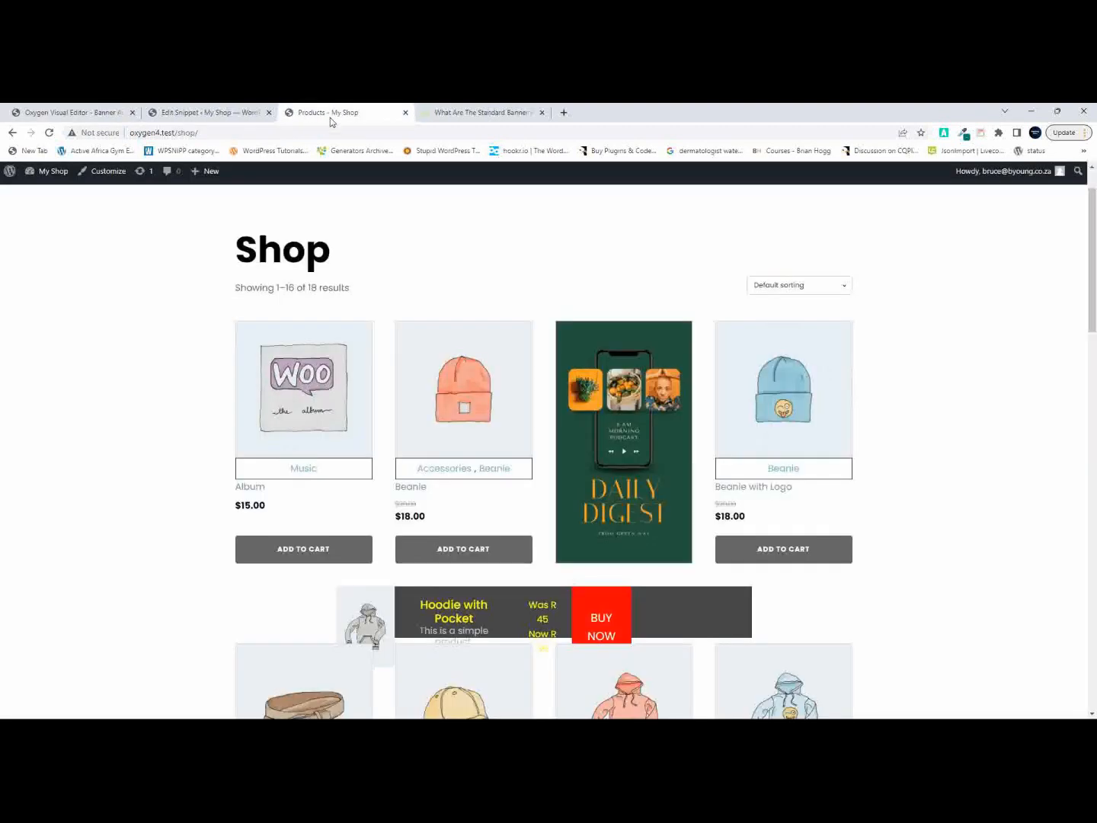
{"action": "left_click", "coordinate": [49, 132]}
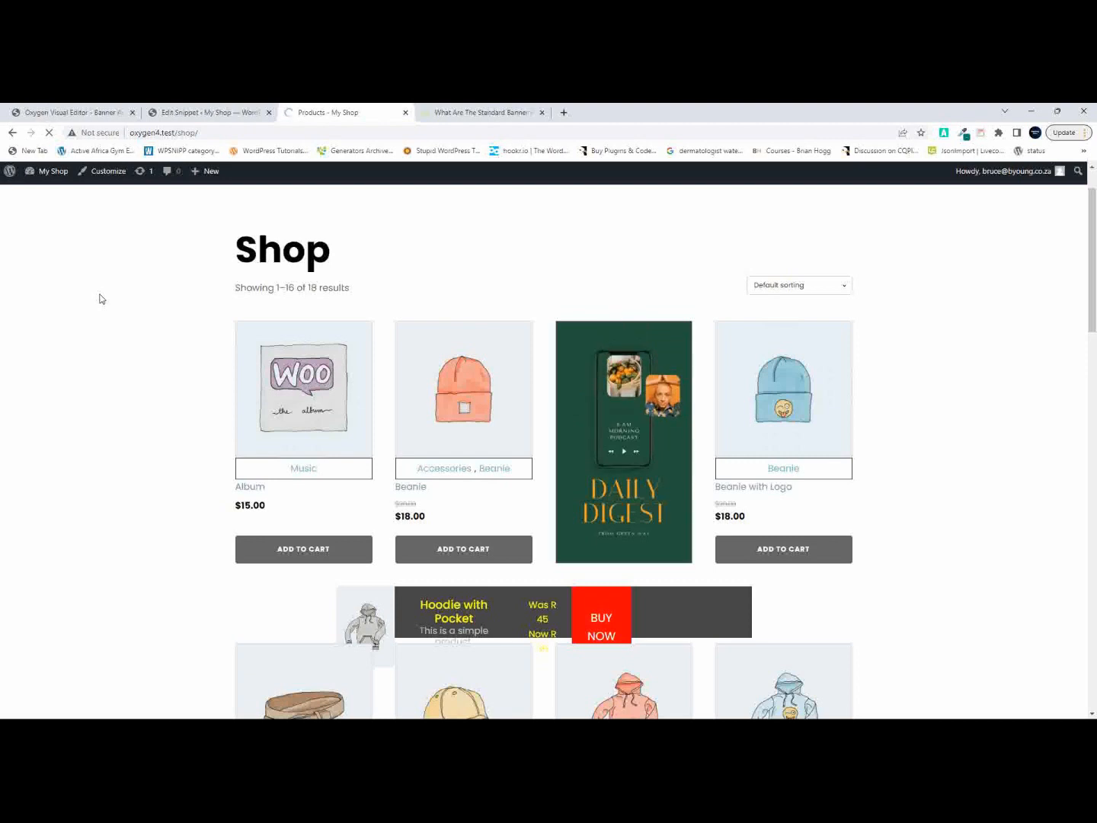
{"action": "scroll", "coordinate": [142, 369], "scroll_direction": "down", "scroll_amount": 3}
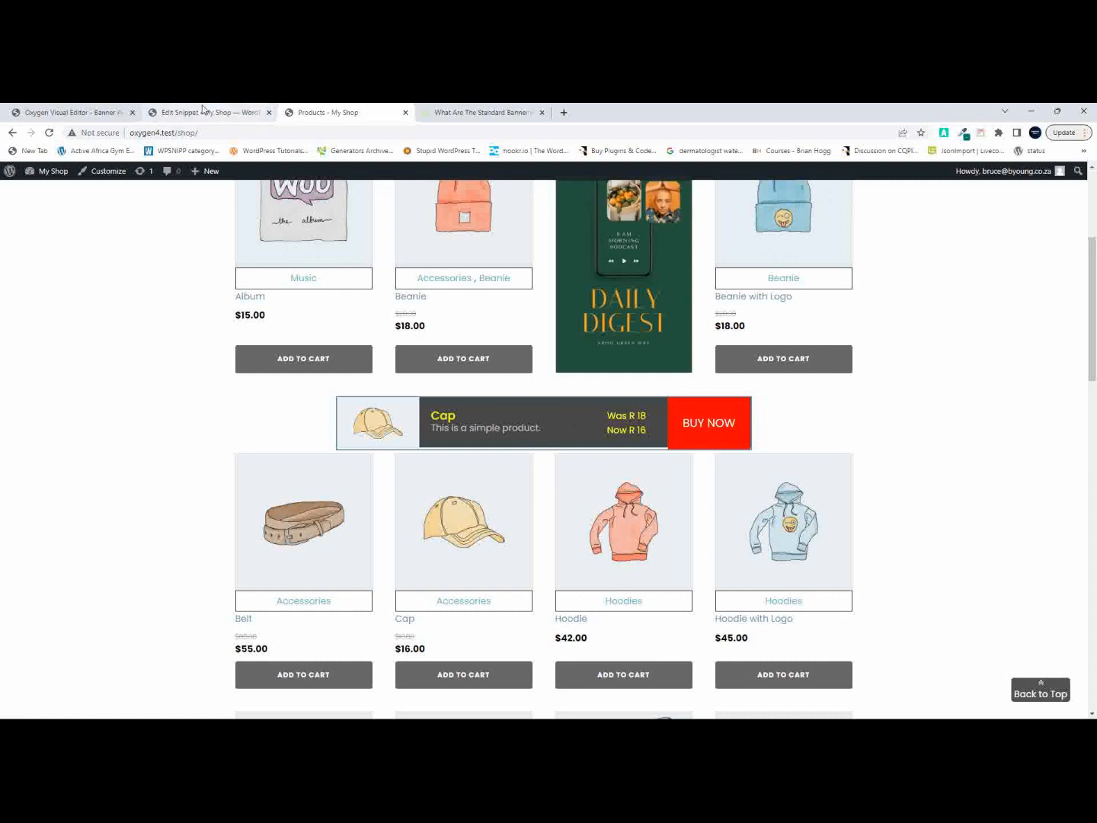
Give the Repeater's ad-all-wrap class a bottom margin of 20 px, save the design, and reload the Shop page.
{"action": "left_click", "coordinate": [72, 112]}
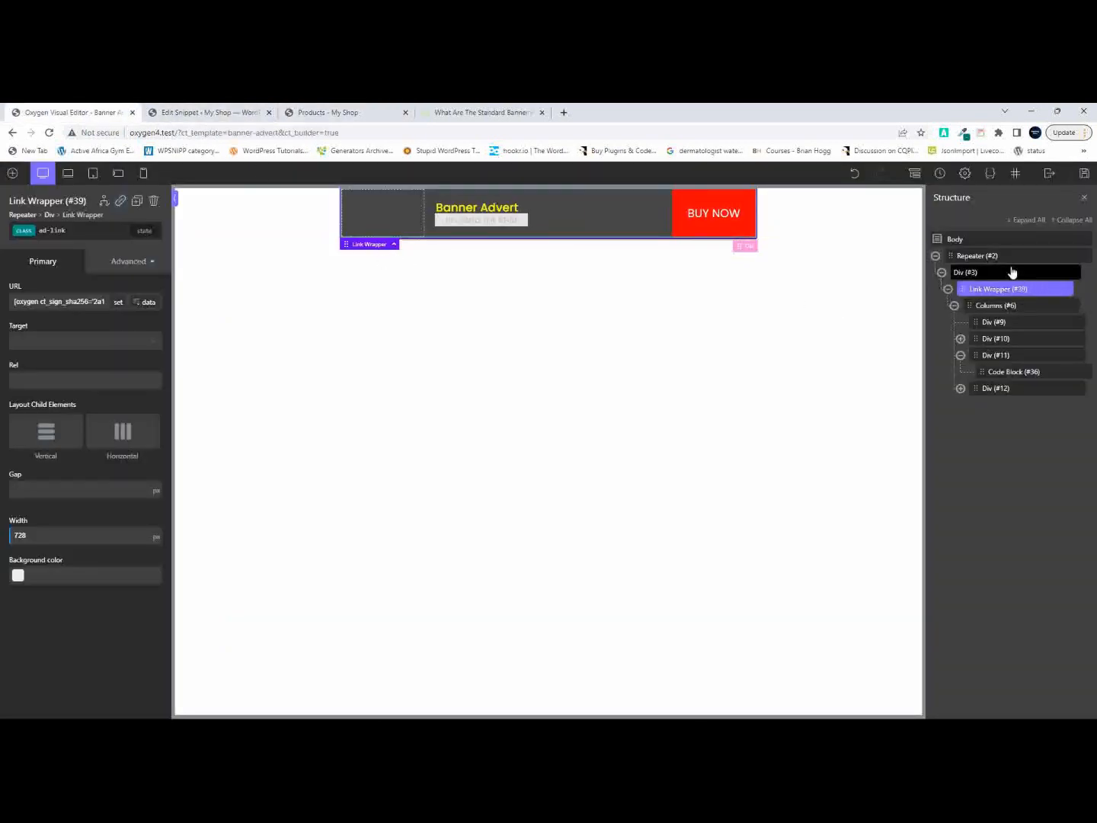
{"action": "left_click", "coordinate": [985, 257]}
{"action": "left_click", "coordinate": [124, 261]}
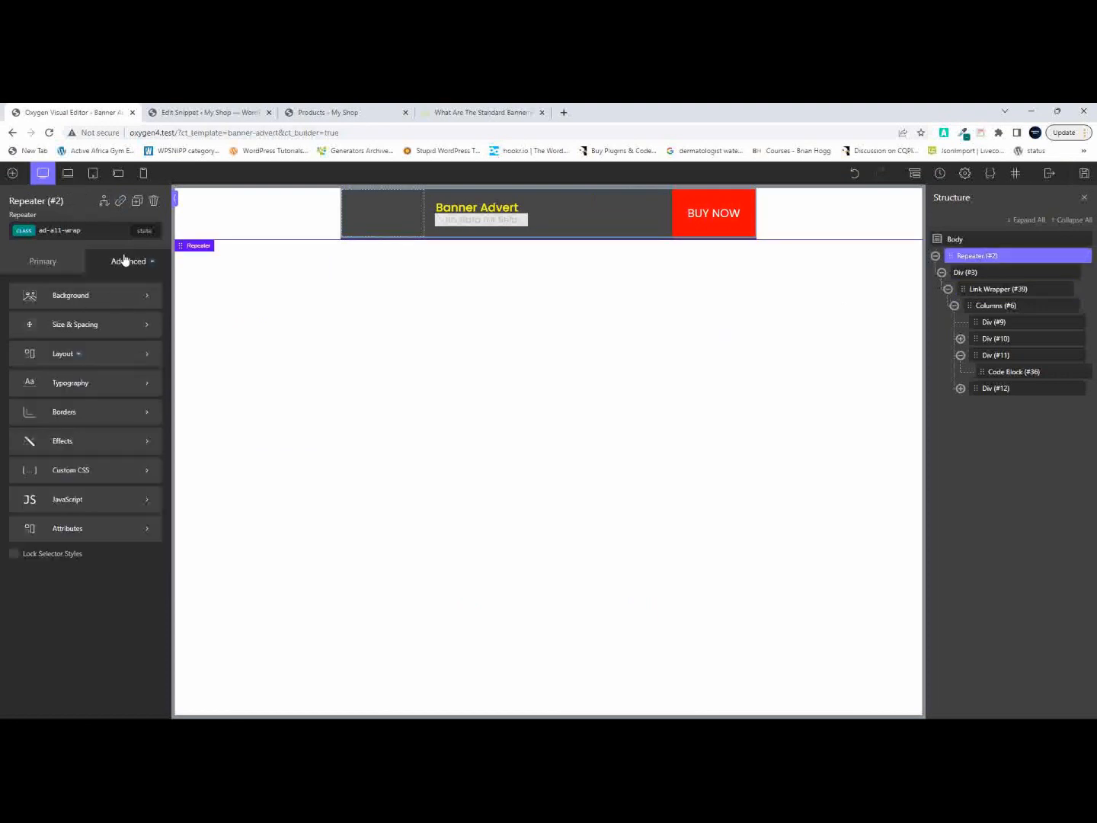
{"action": "left_click", "coordinate": [78, 332]}
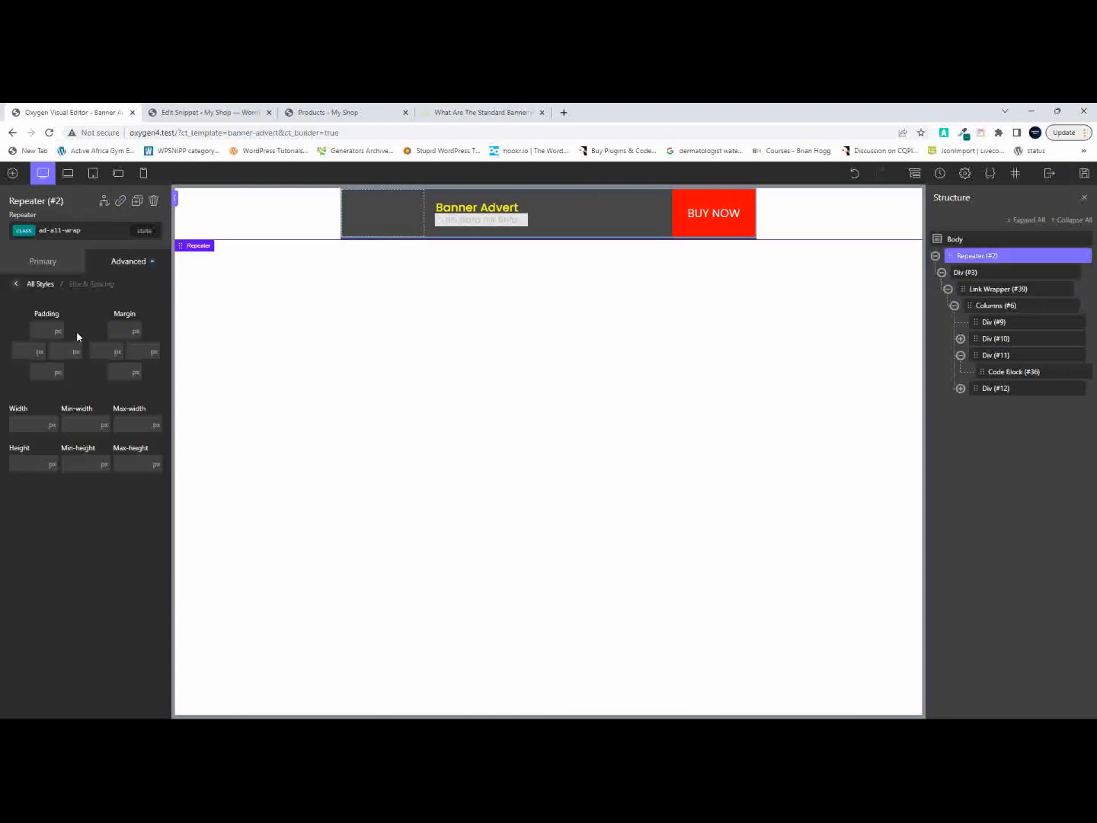
{"action": "left_click", "coordinate": [120, 373]}
{"action": "type", "text": "20"}
{"action": "left_click", "coordinate": [1084, 174]}
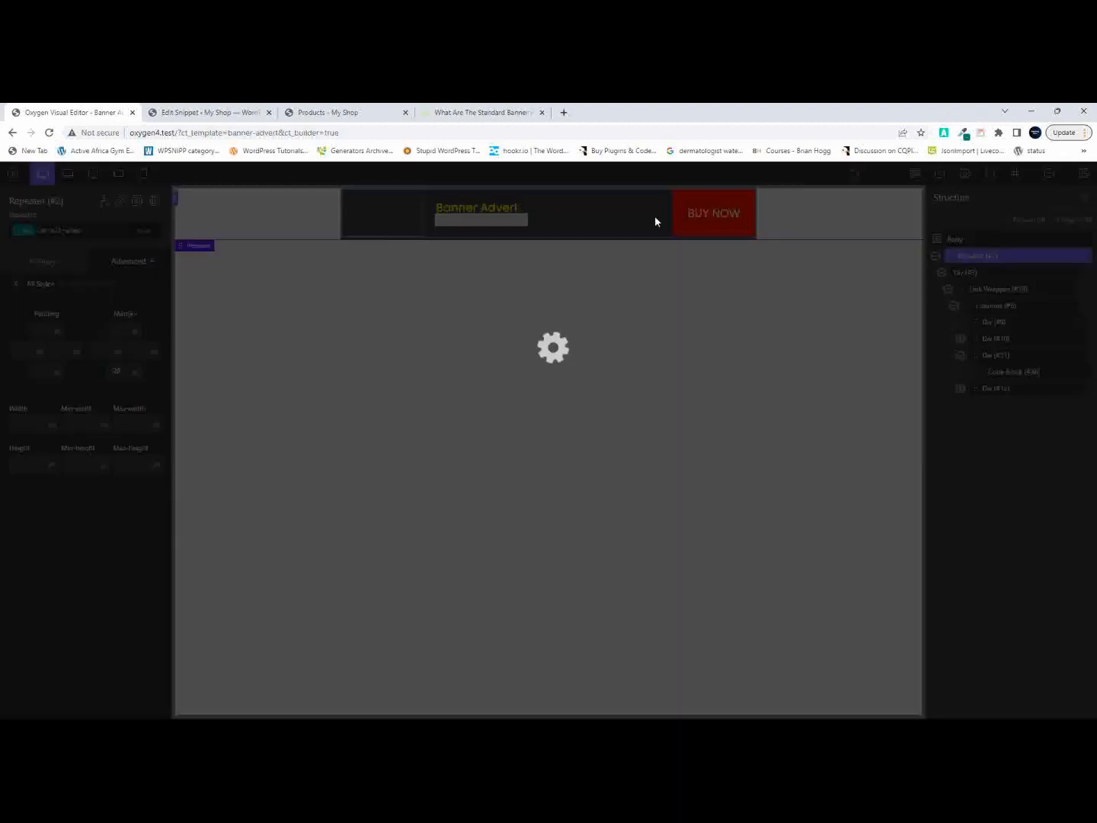
{"action": "left_click", "coordinate": [319, 113]}
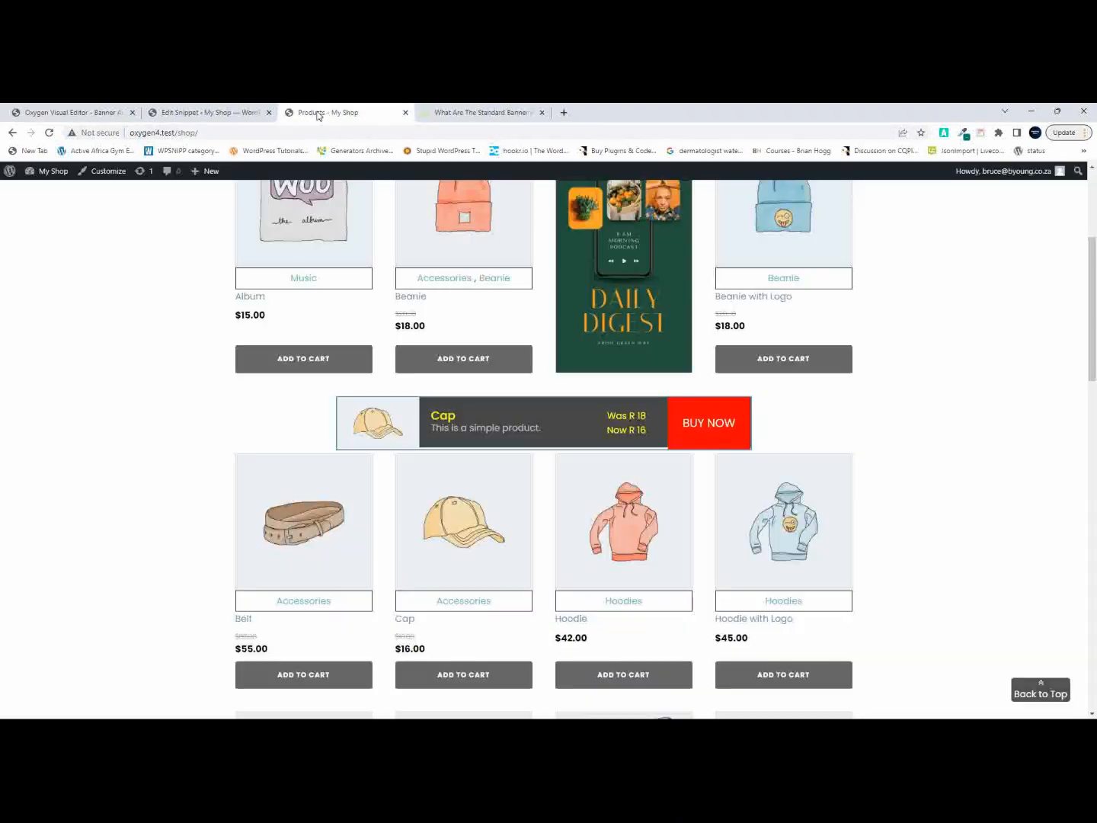
{"action": "left_click", "coordinate": [49, 133]}
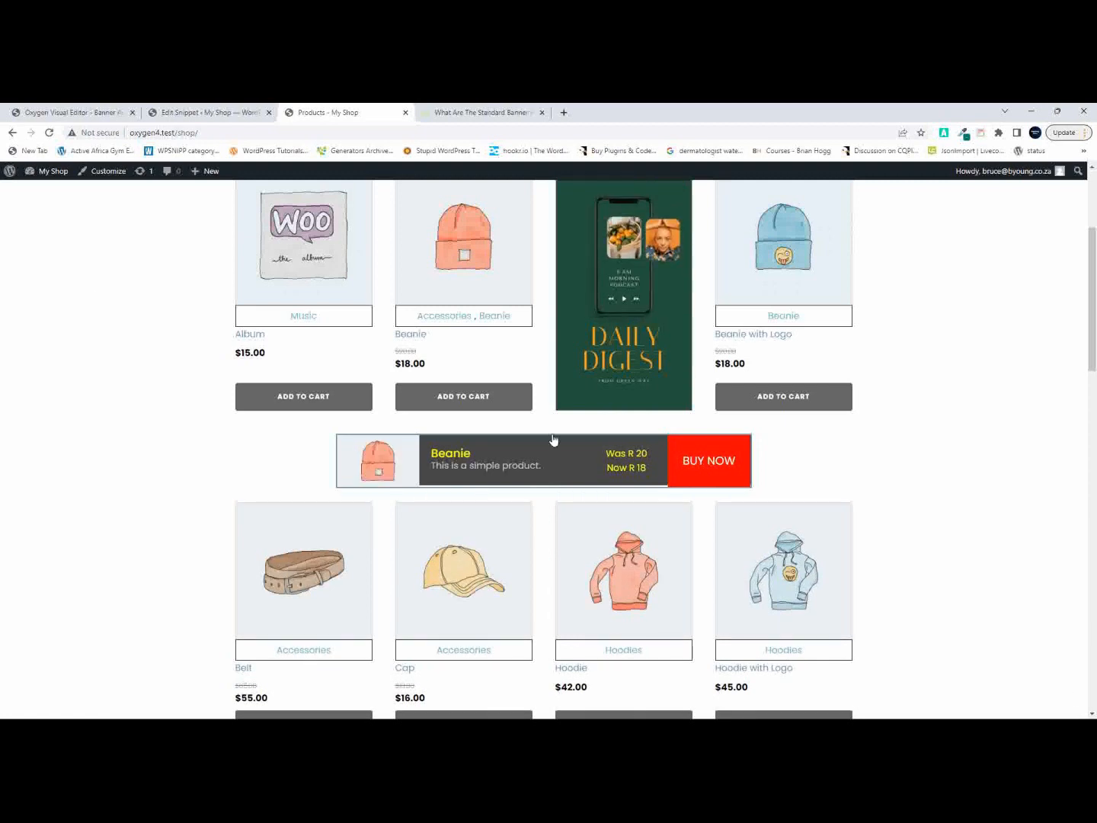
Give the Link Wrapper's ad-link class the background color #474747, copied from the ad-inner-wrap Div, and save the banner design.
{"action": "left_click", "coordinate": [95, 112]}
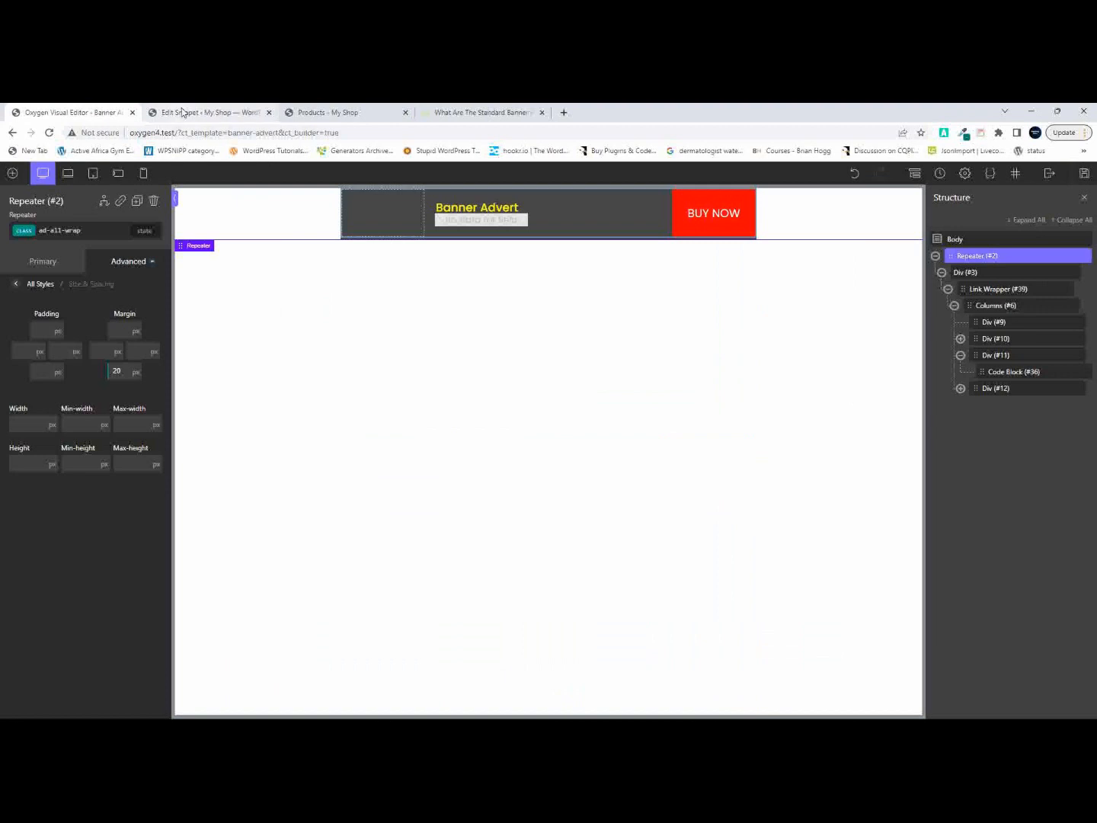
{"action": "left_click", "coordinate": [1010, 291]}
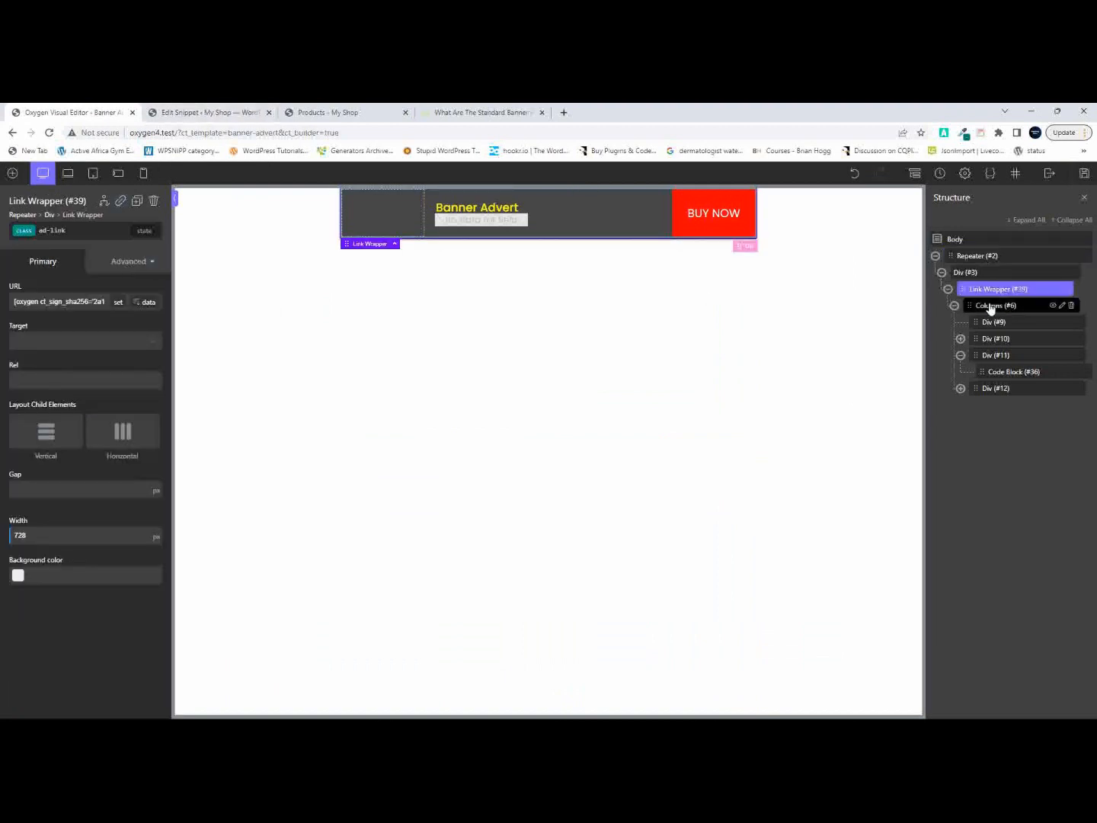
{"action": "left_click", "coordinate": [992, 306]}
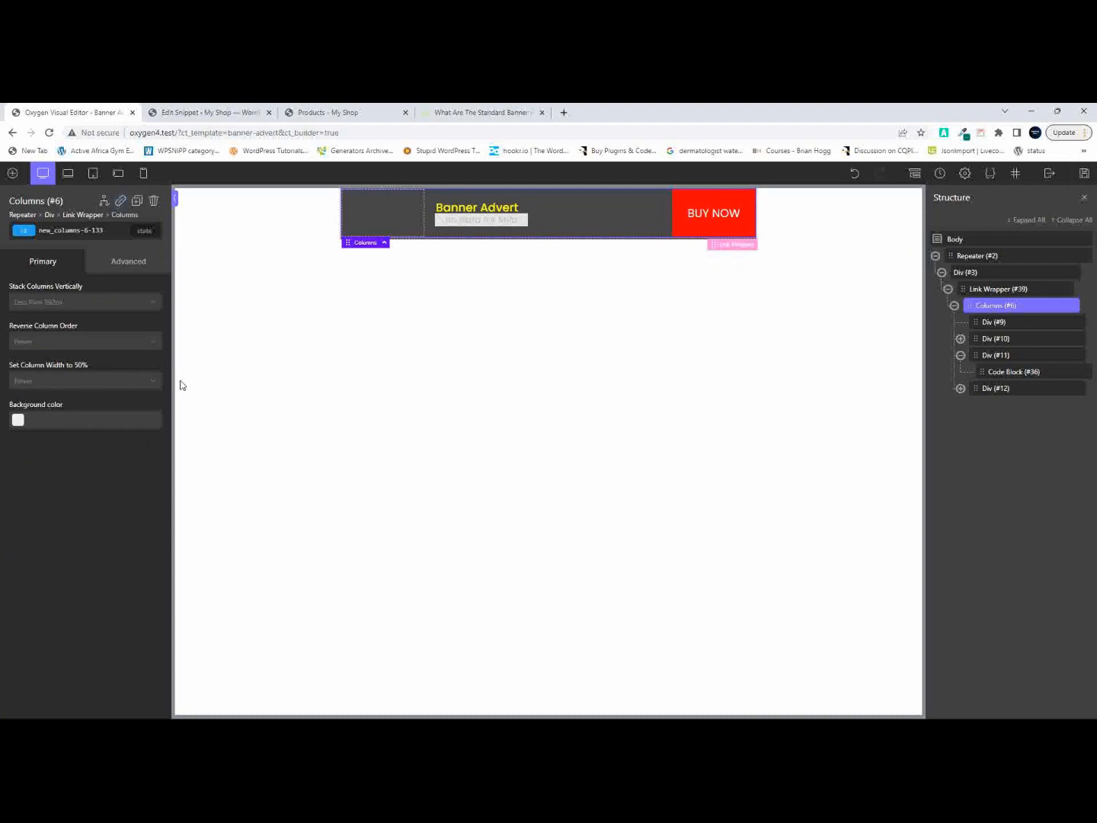
{"action": "left_click", "coordinate": [975, 257]}
{"action": "left_click", "coordinate": [976, 274]}
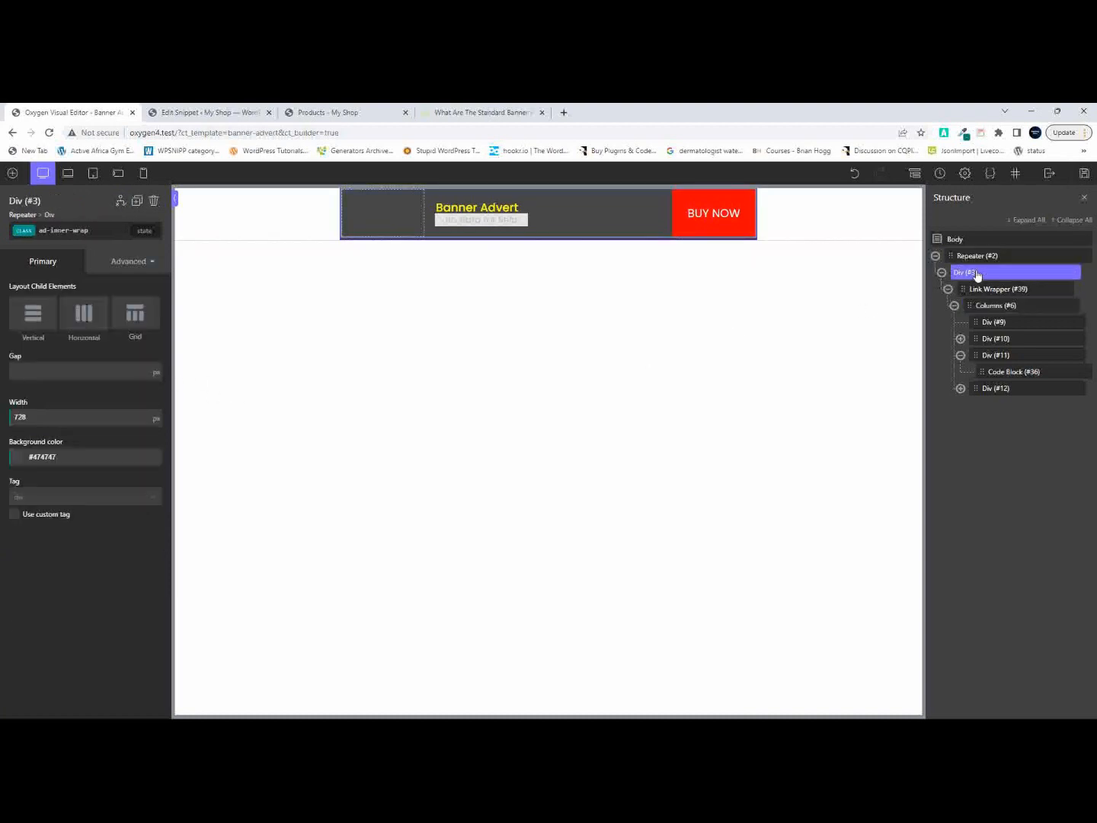
{"action": "left_click_drag", "start_coordinate": [65, 455], "coordinate": [3, 456]}
{"action": "key", "text": "ctrl+c"}
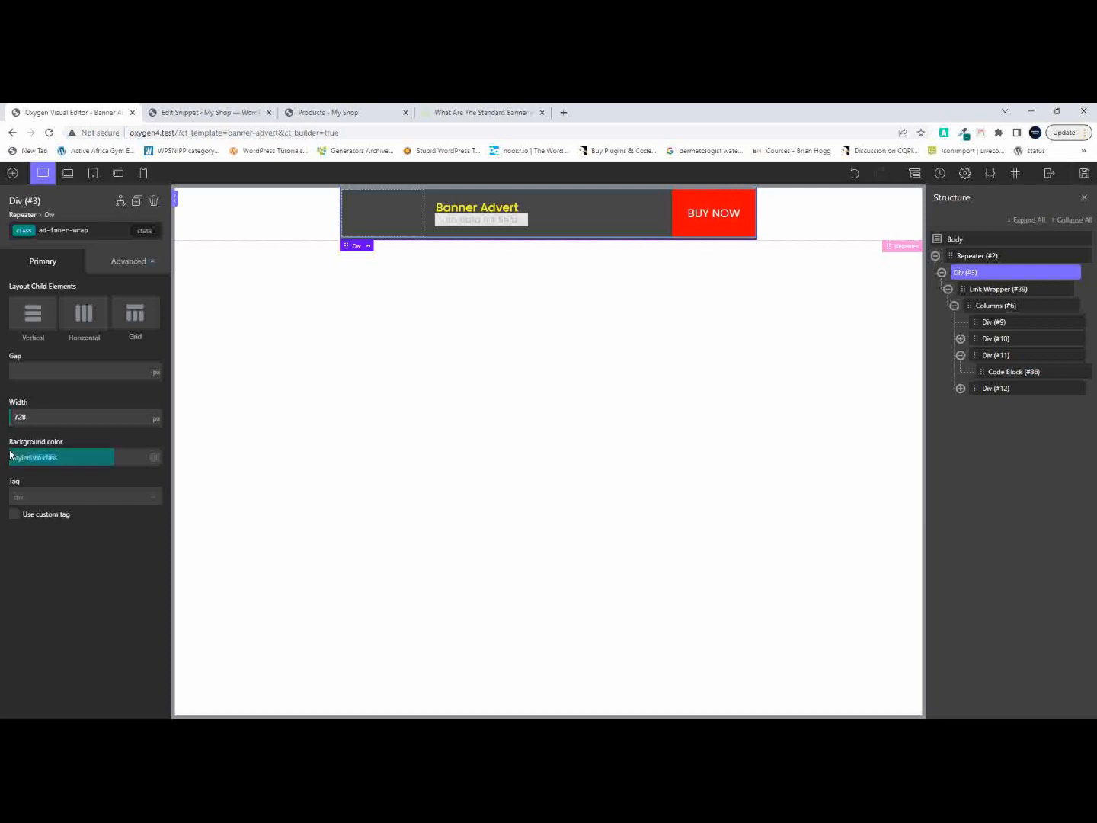
{"action": "left_click", "coordinate": [985, 294]}
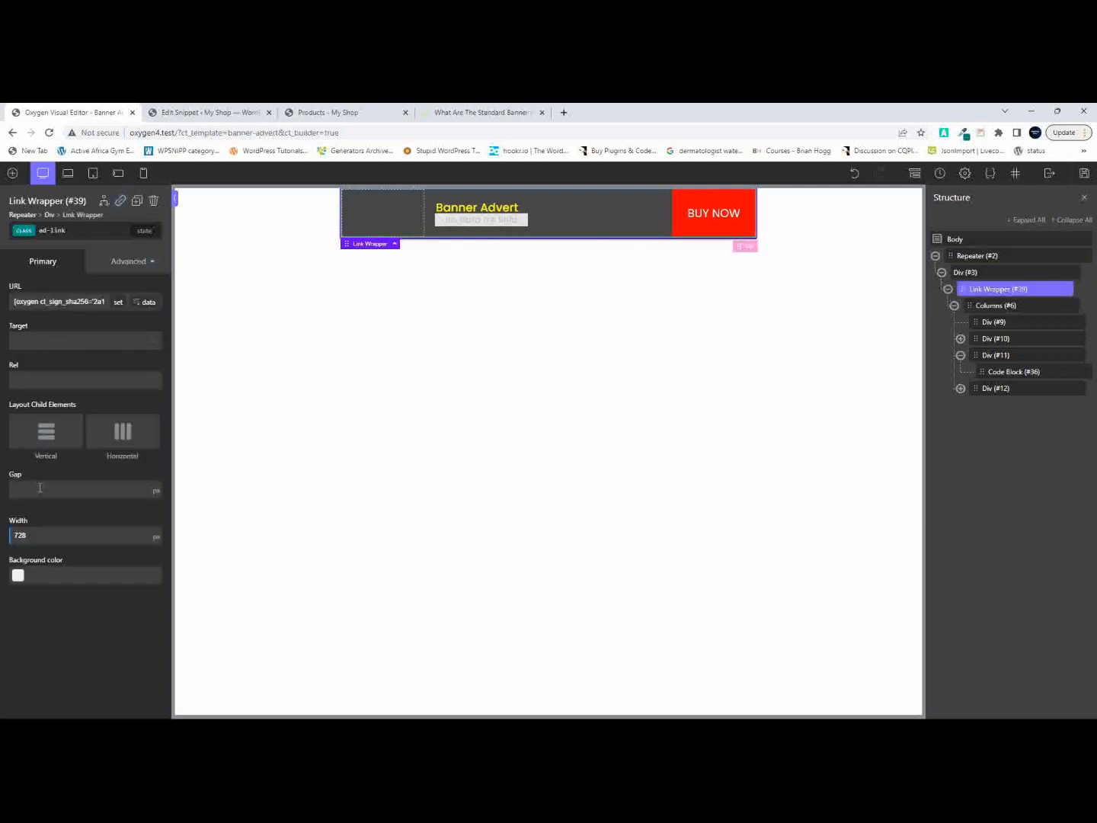
{"action": "left_click", "coordinate": [57, 572]}
{"action": "key", "text": "ctrl+v"}
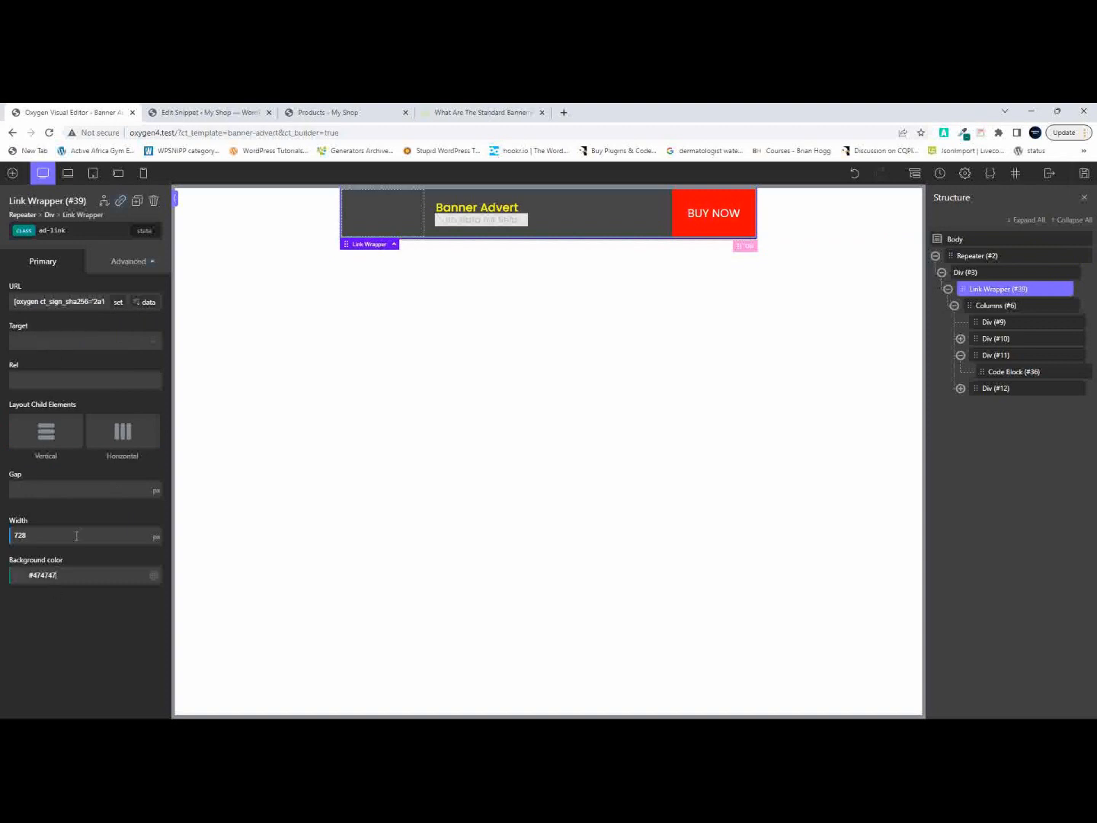
{"action": "left_click", "coordinate": [1085, 177]}
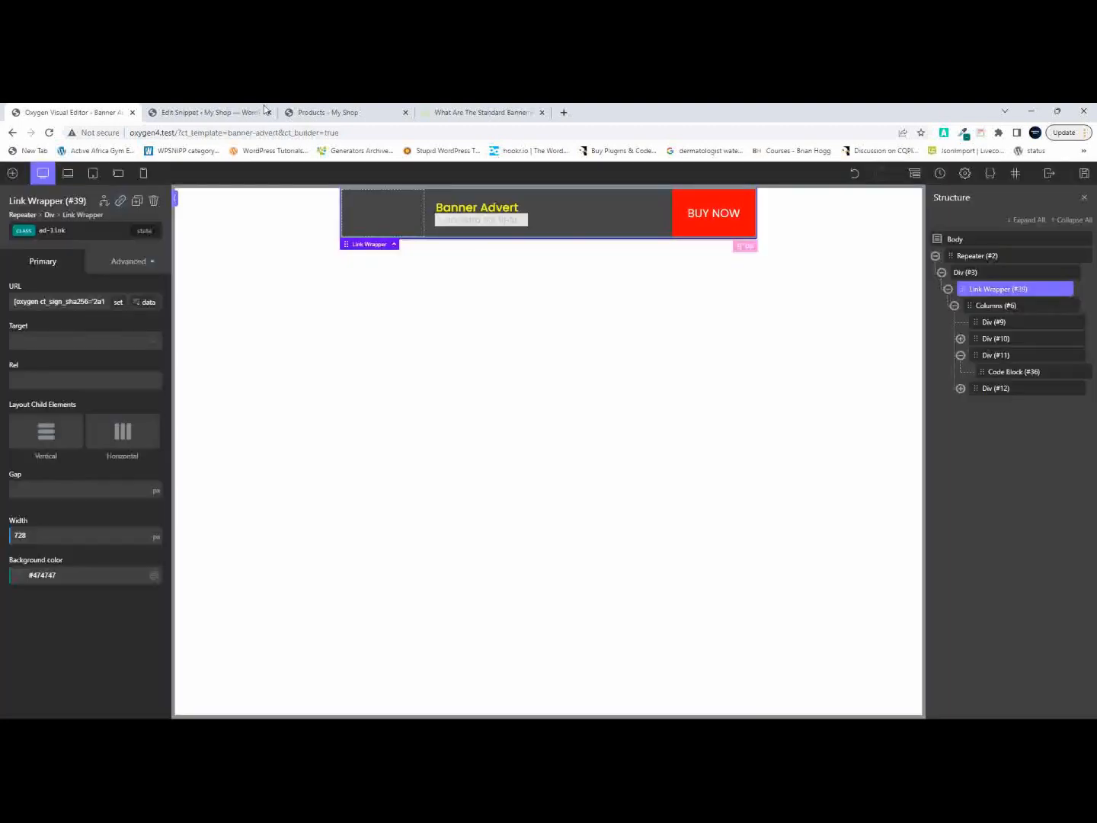
Reload the Shop page and check the banner's background between the product rows.
{"action": "left_click", "coordinate": [327, 113]}
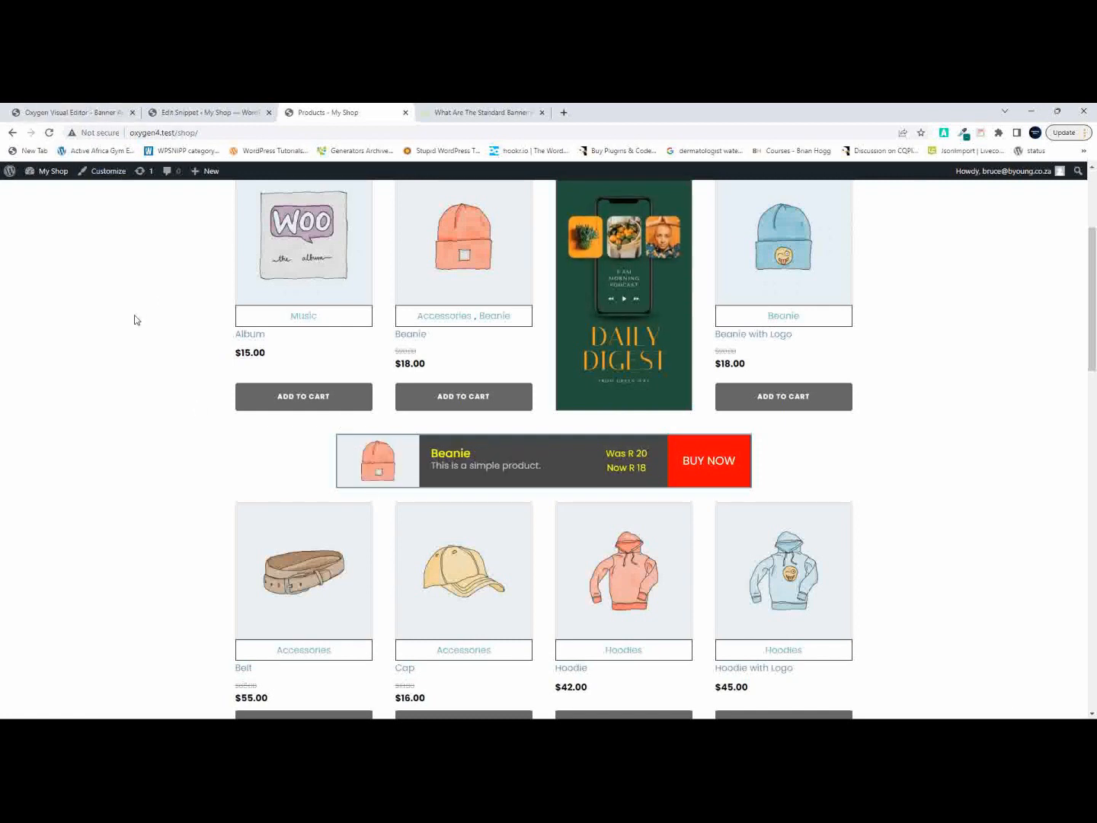
{"action": "left_click", "coordinate": [48, 133]}
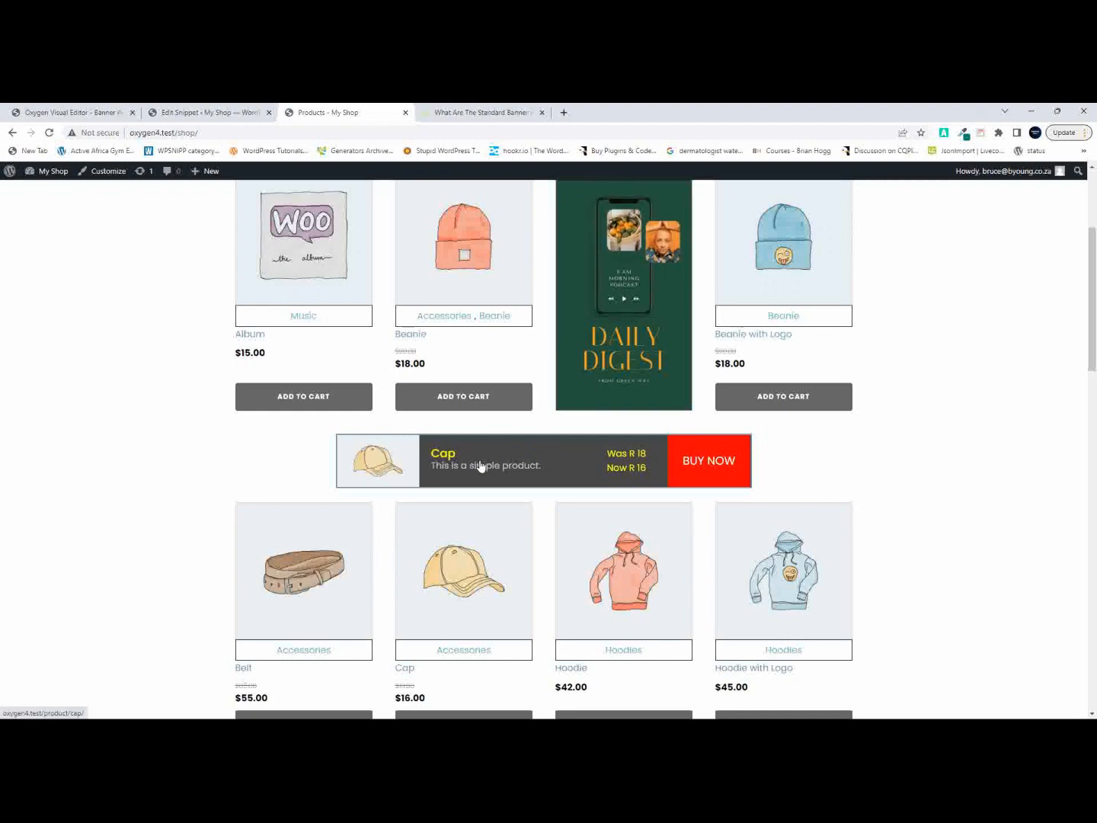
{"action": "scroll", "coordinate": [483, 467], "scroll_direction": "up", "scroll_amount": 3}
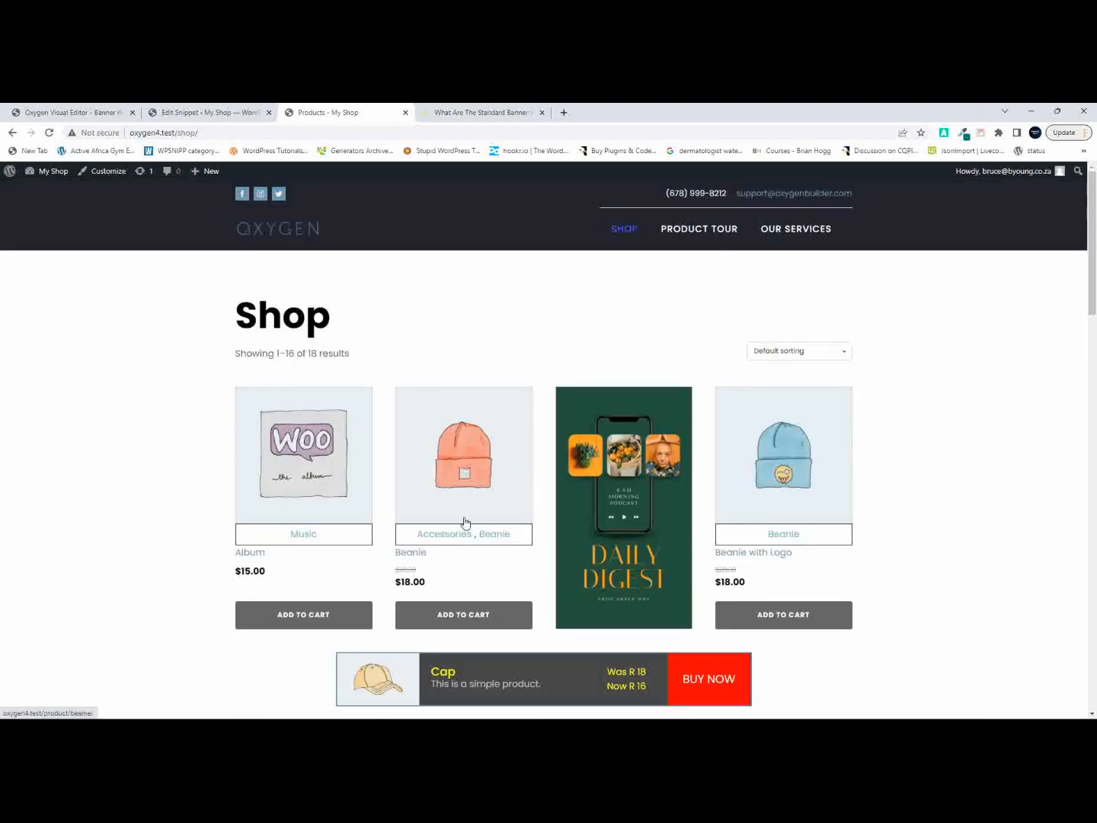
Open the Accessories category page, reload it, and check the banner's placement and look within the product loop.
{"action": "left_click", "coordinate": [445, 539]}
{"action": "scroll", "coordinate": [100, 509], "scroll_direction": "down", "scroll_amount": 3}
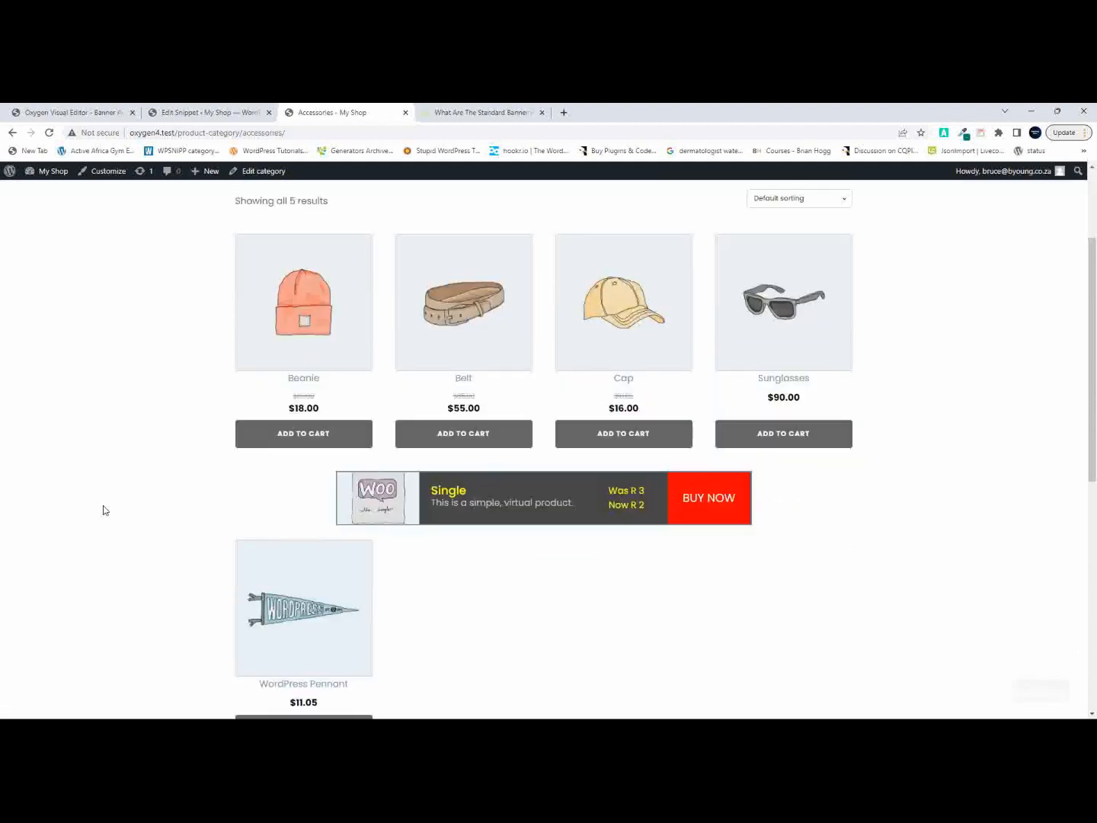
{"action": "left_click", "coordinate": [49, 133]}
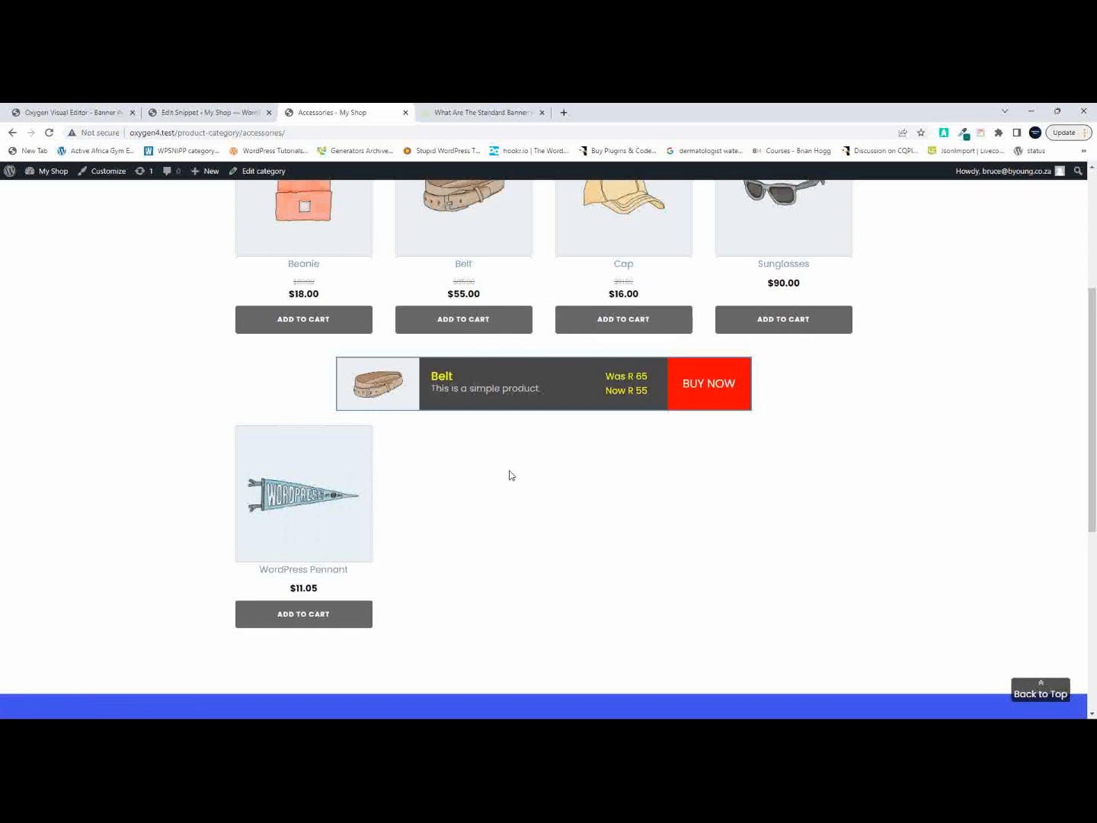
{"action": "scroll", "coordinate": [638, 531], "scroll_direction": "up", "scroll_amount": 3}
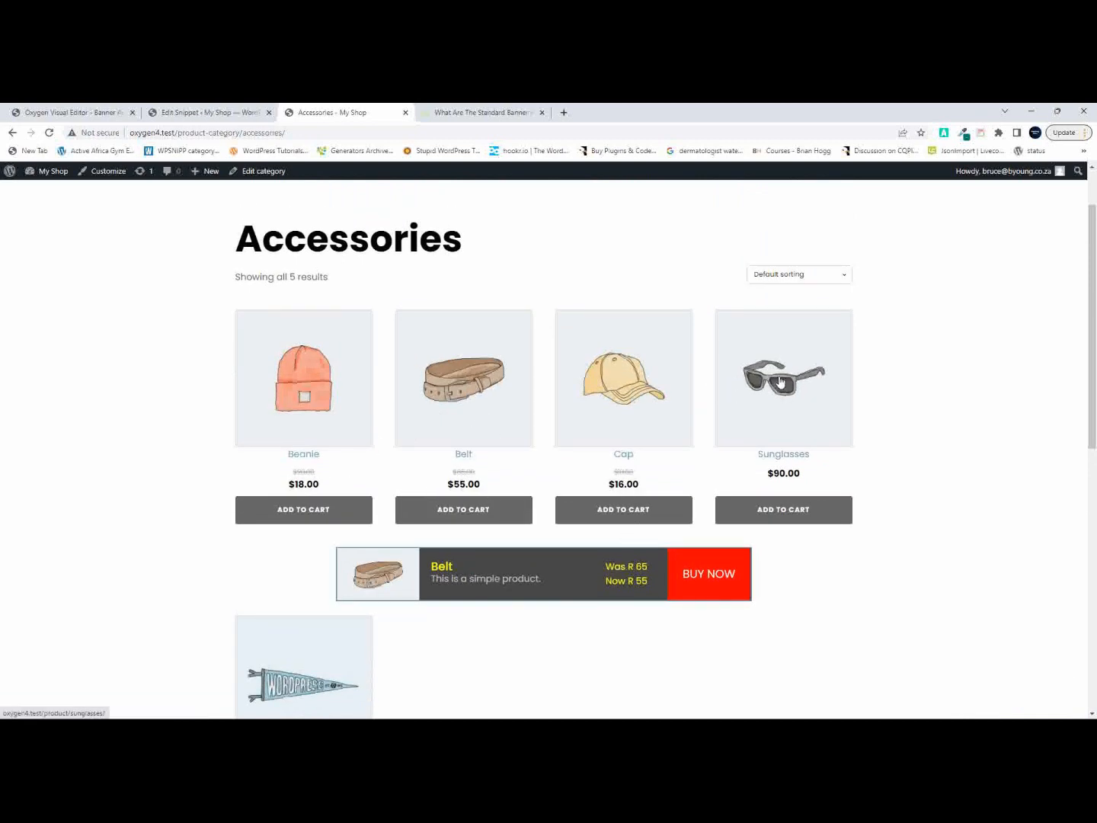
{"action": "scroll", "coordinate": [778, 567], "scroll_direction": "up", "scroll_amount": 1}
{"action": "scroll", "coordinate": [778, 566], "scroll_direction": "down", "scroll_amount": 1}
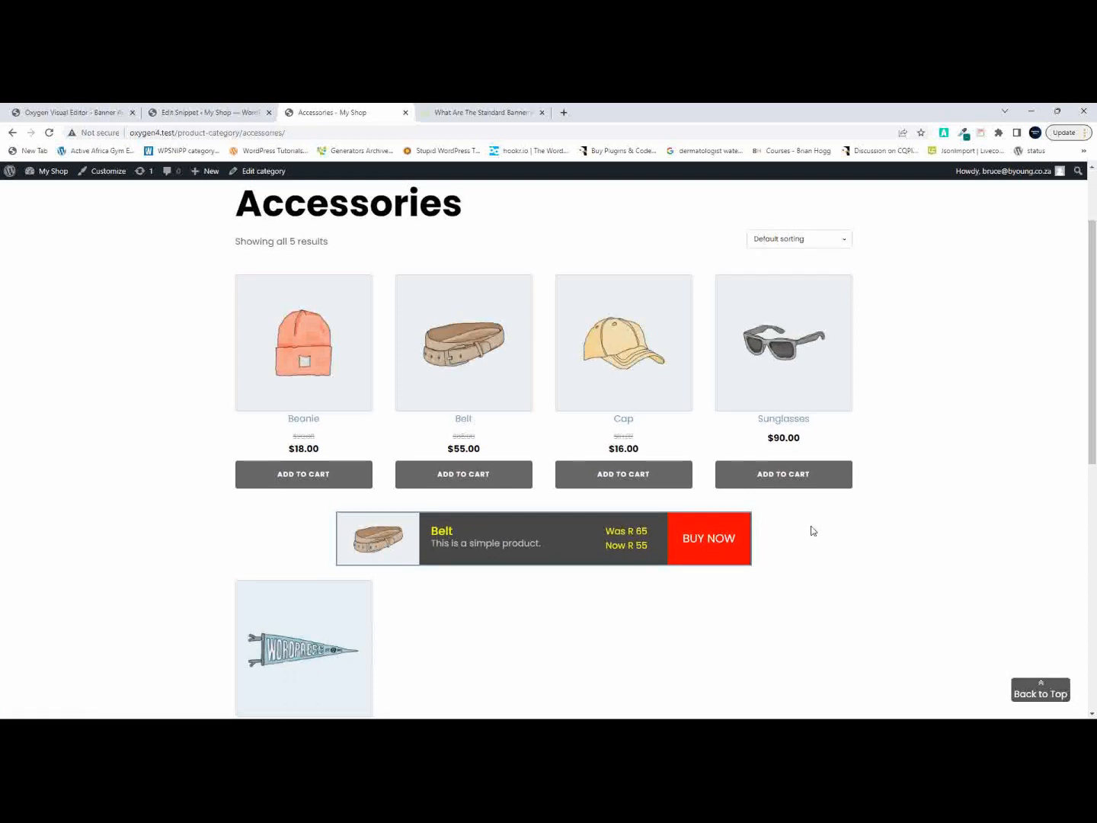
{"action": "scroll", "coordinate": [812, 532], "scroll_direction": "up", "scroll_amount": 2}
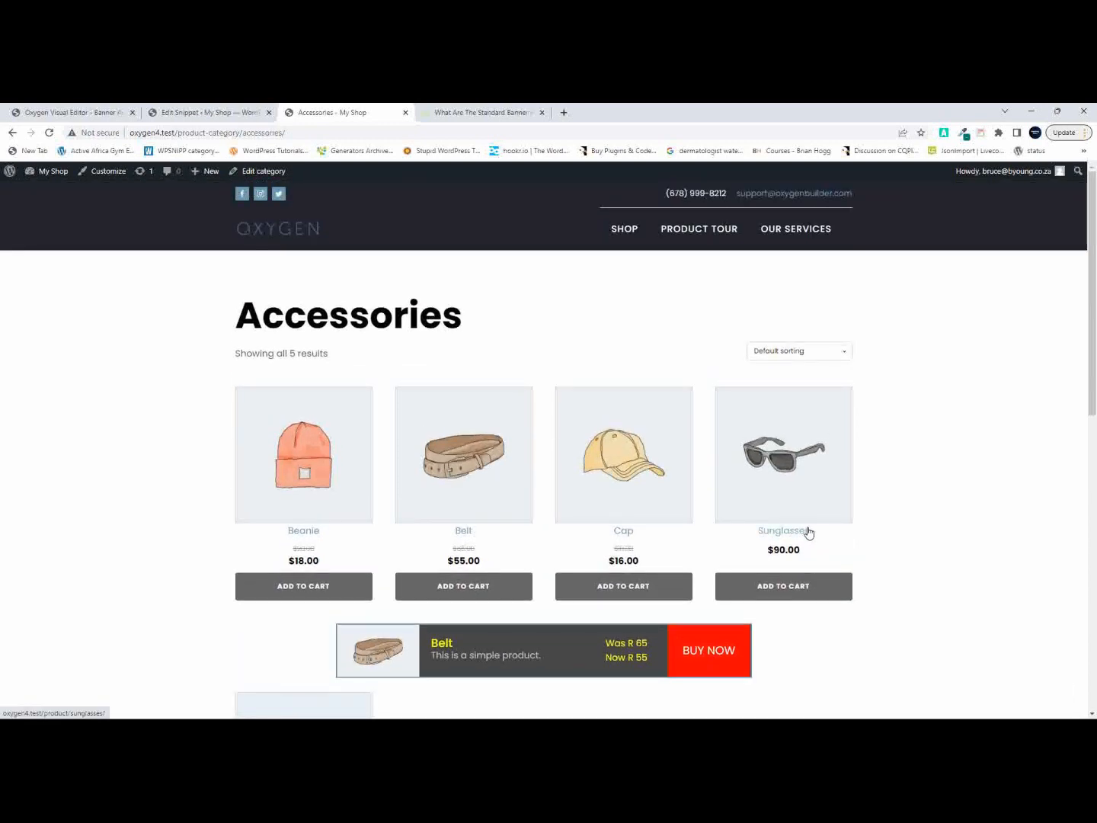